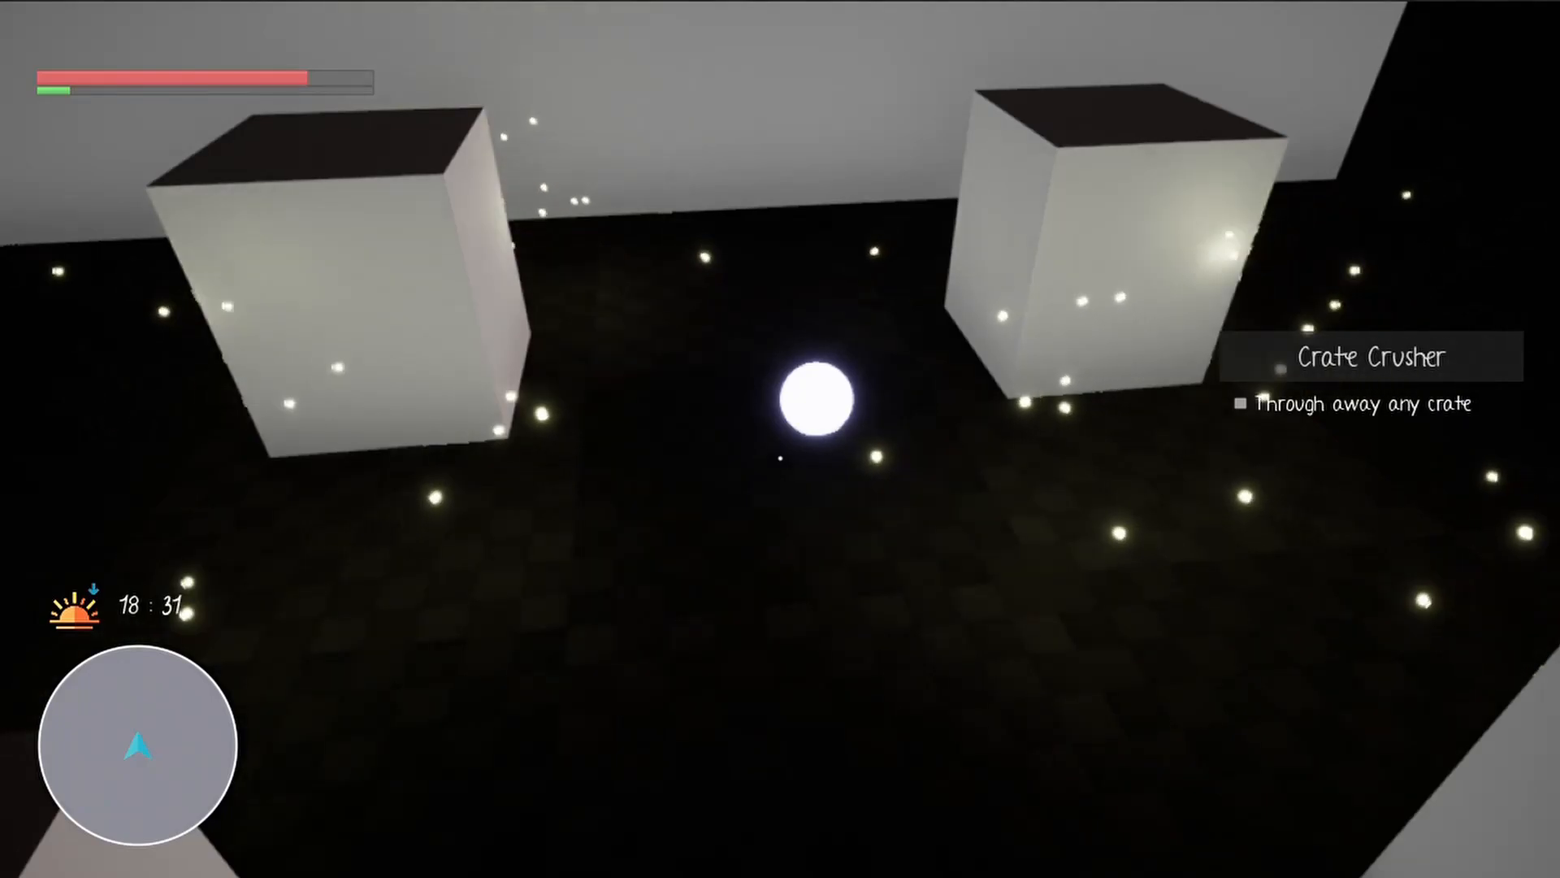
Move around the crates in the running night level to examine the fireflies near the glowing sphere
key(w)
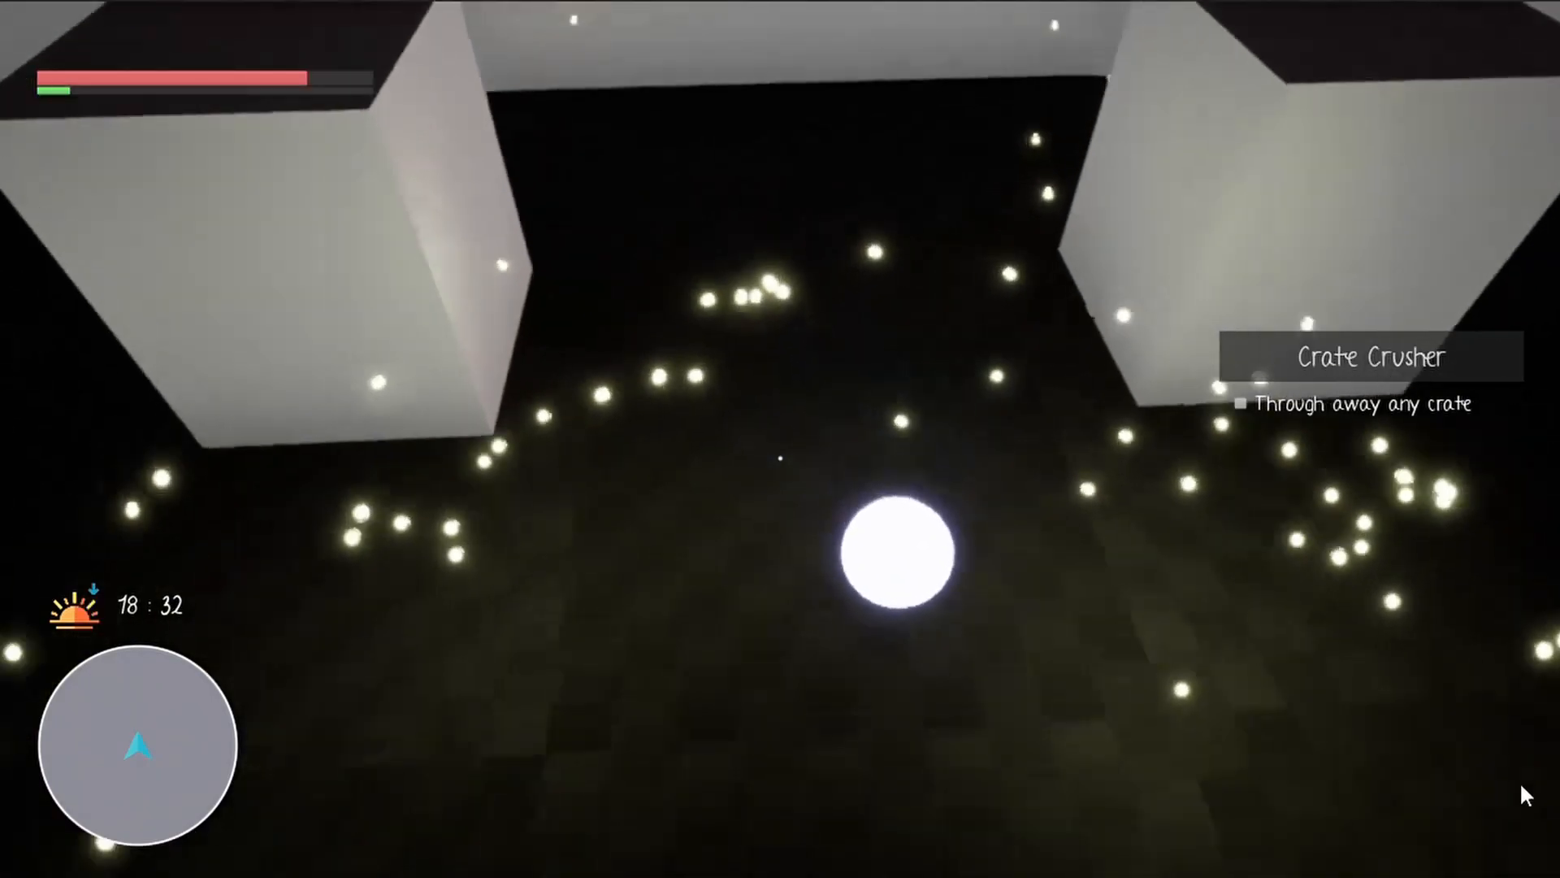
key(s)
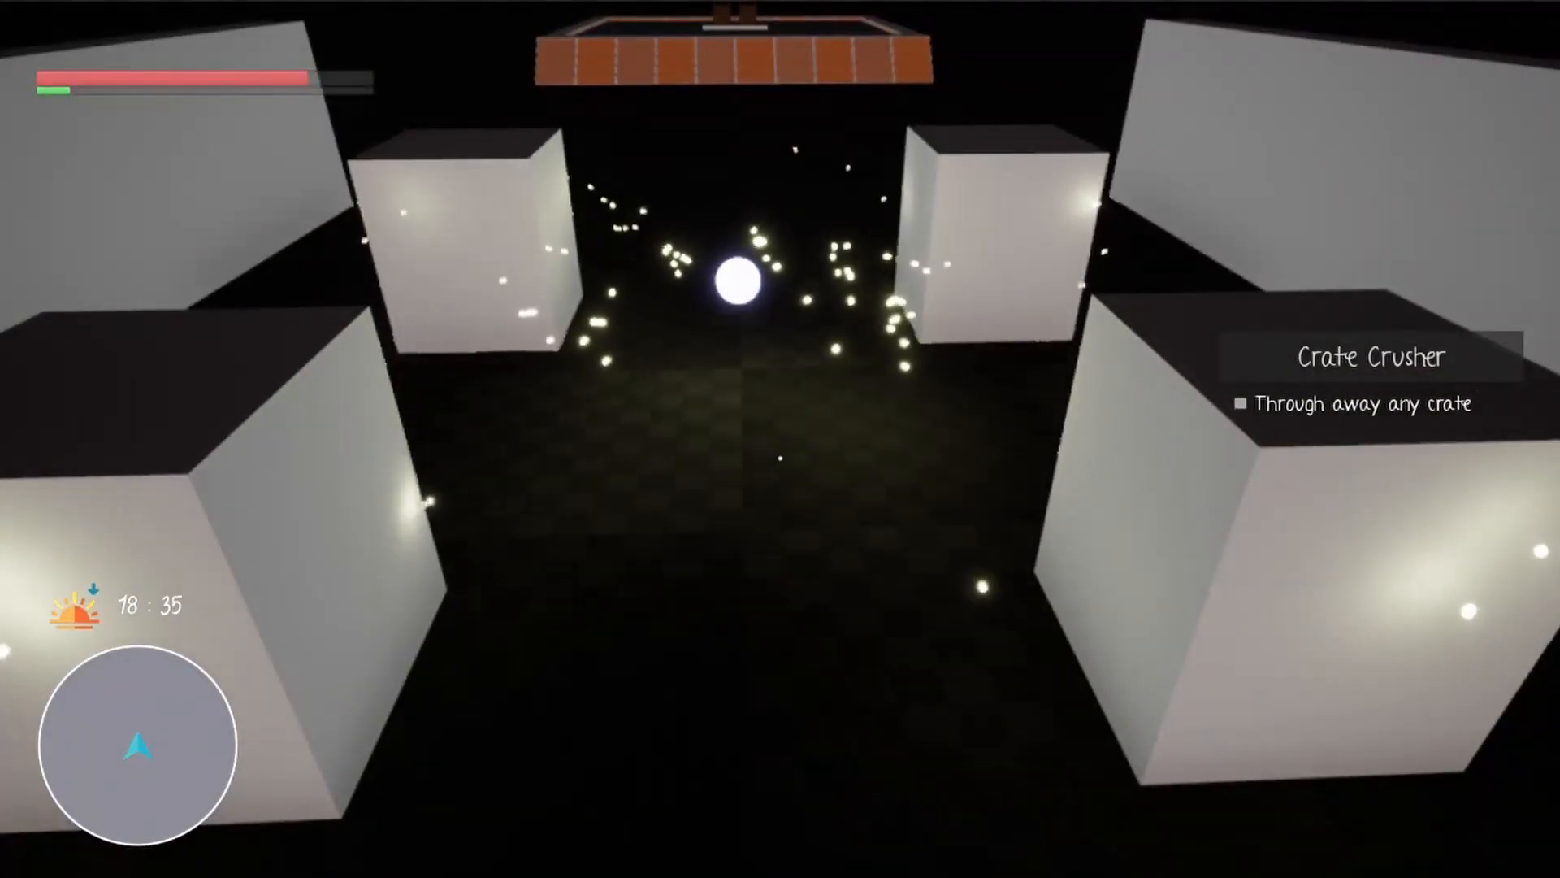
key(a)
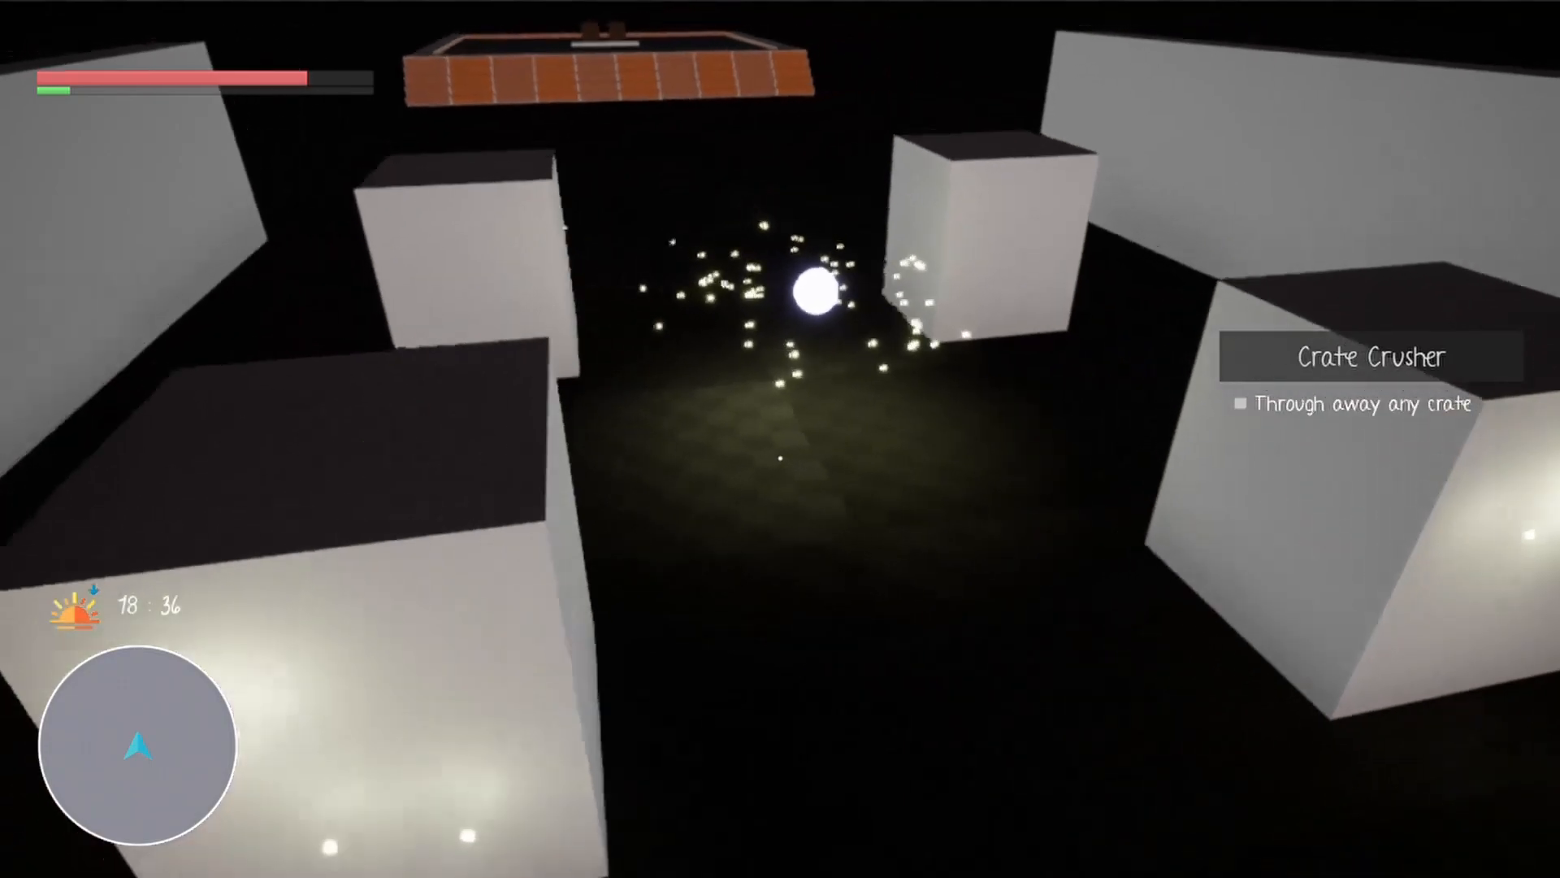
key(w)
key(w)
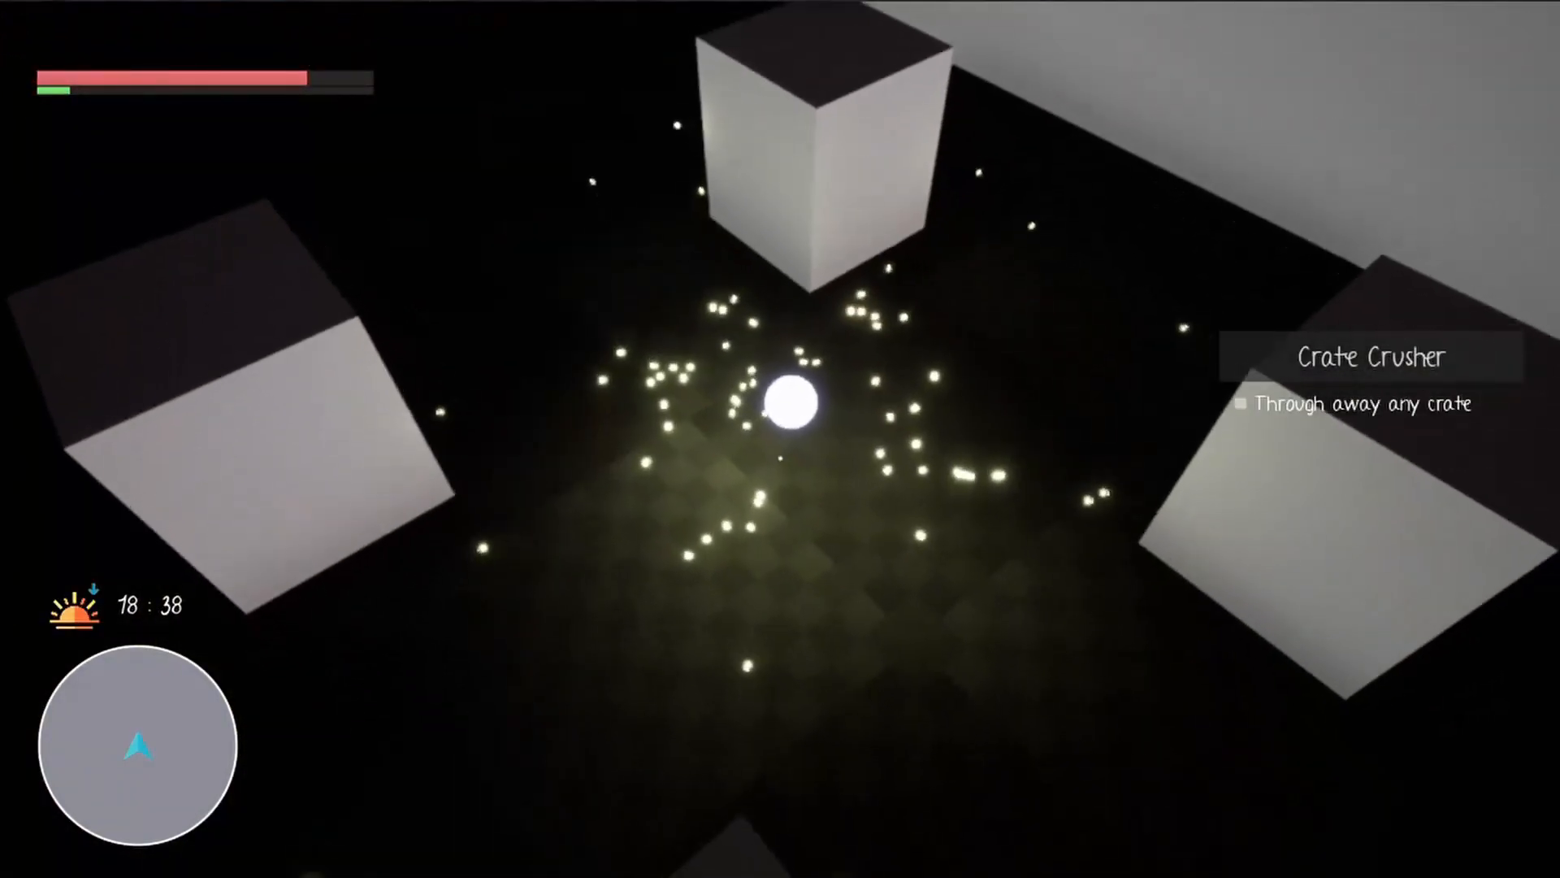
key(s)
key(w)
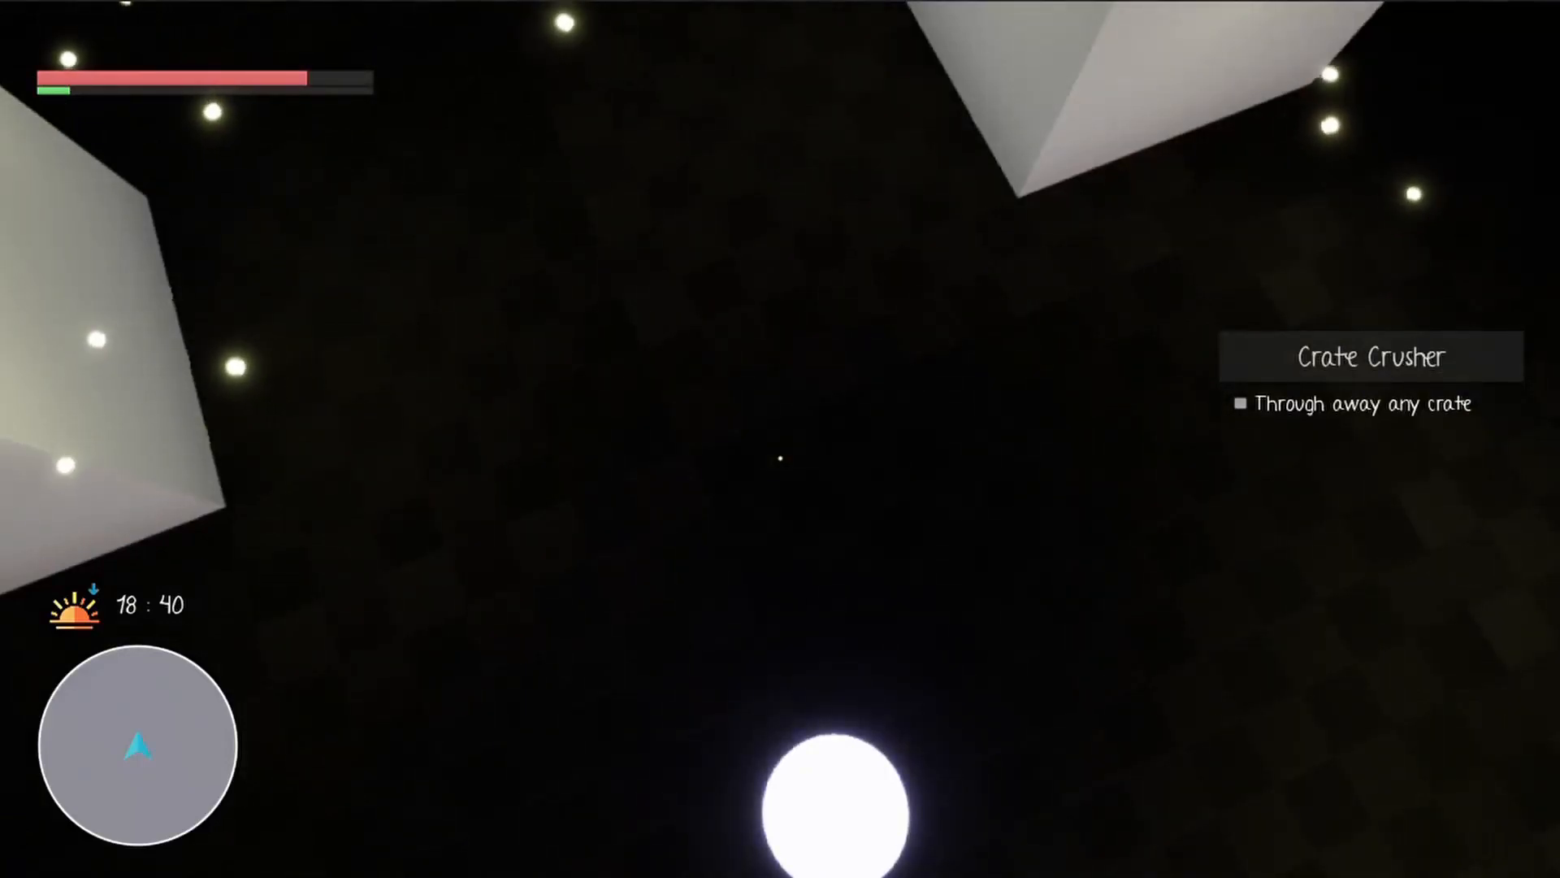
key(s)
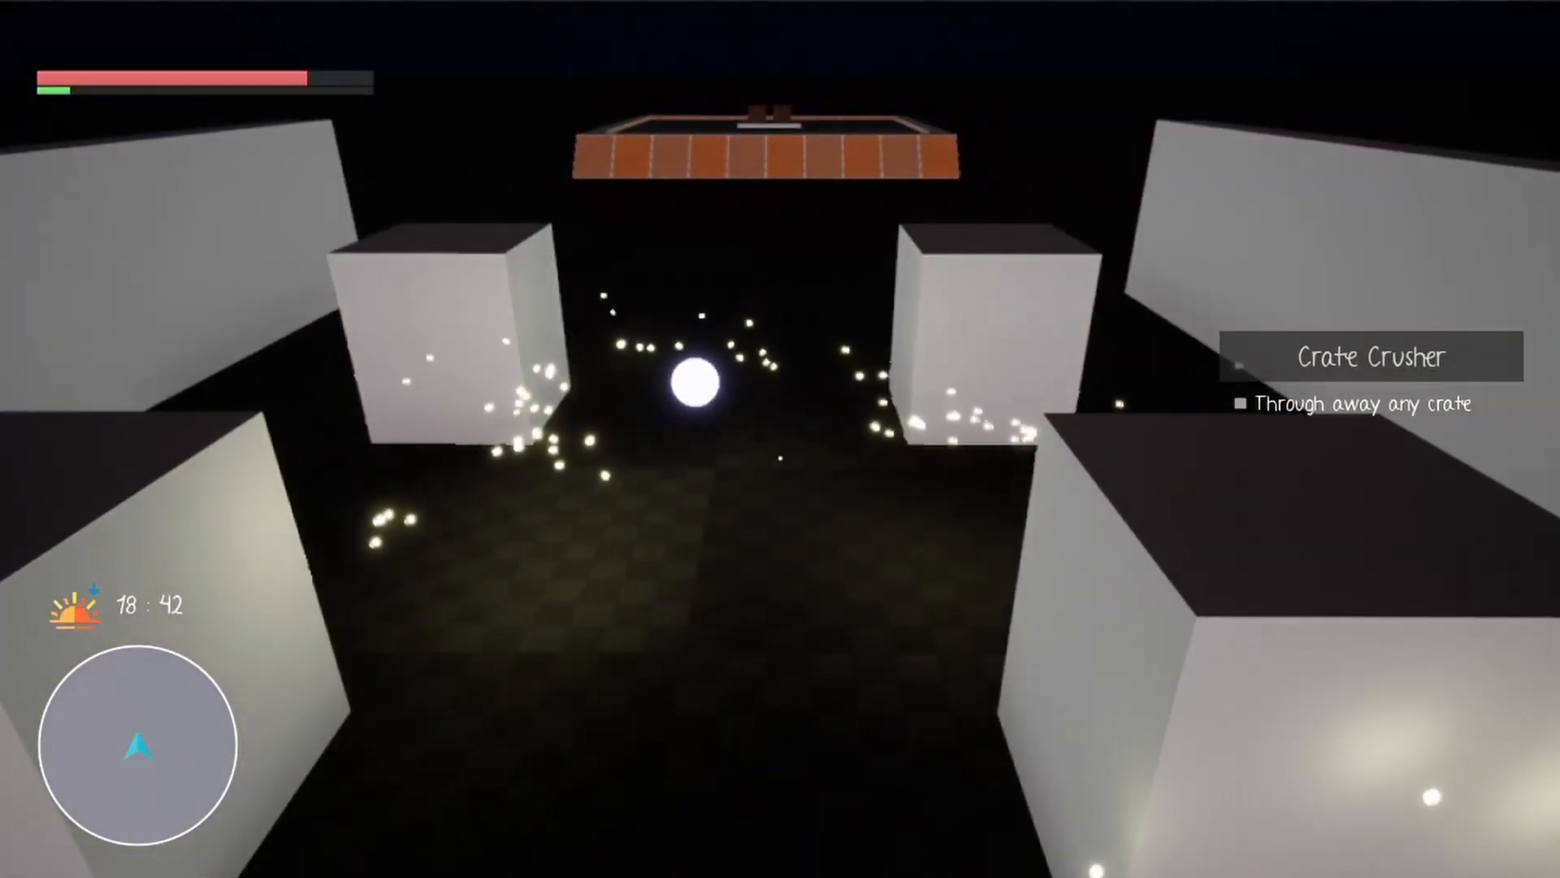
key(a)
key(a)
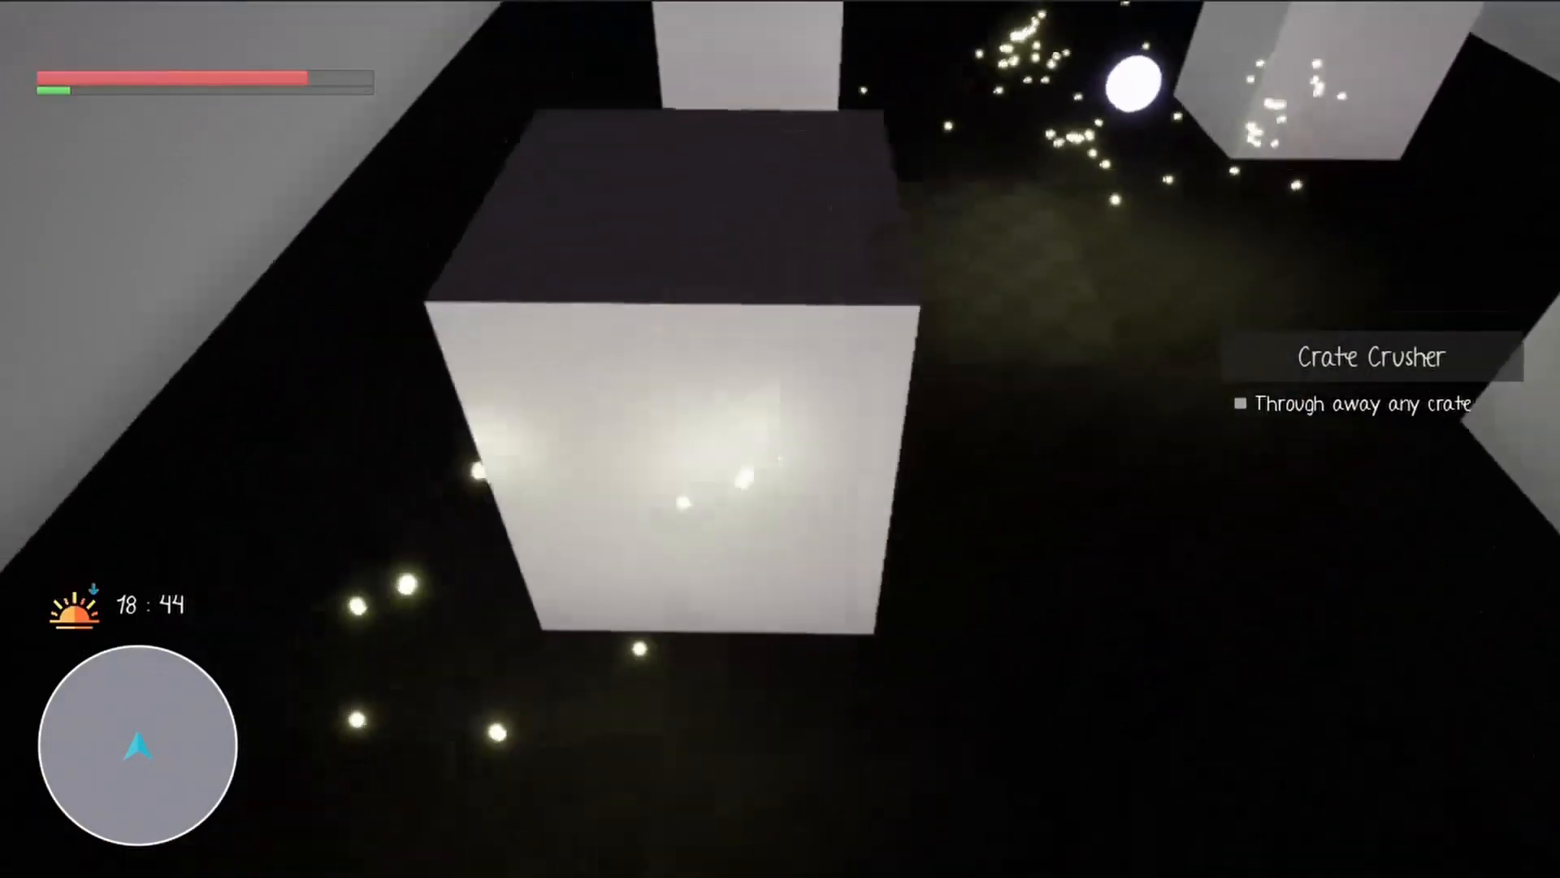
key(d)
key(d)
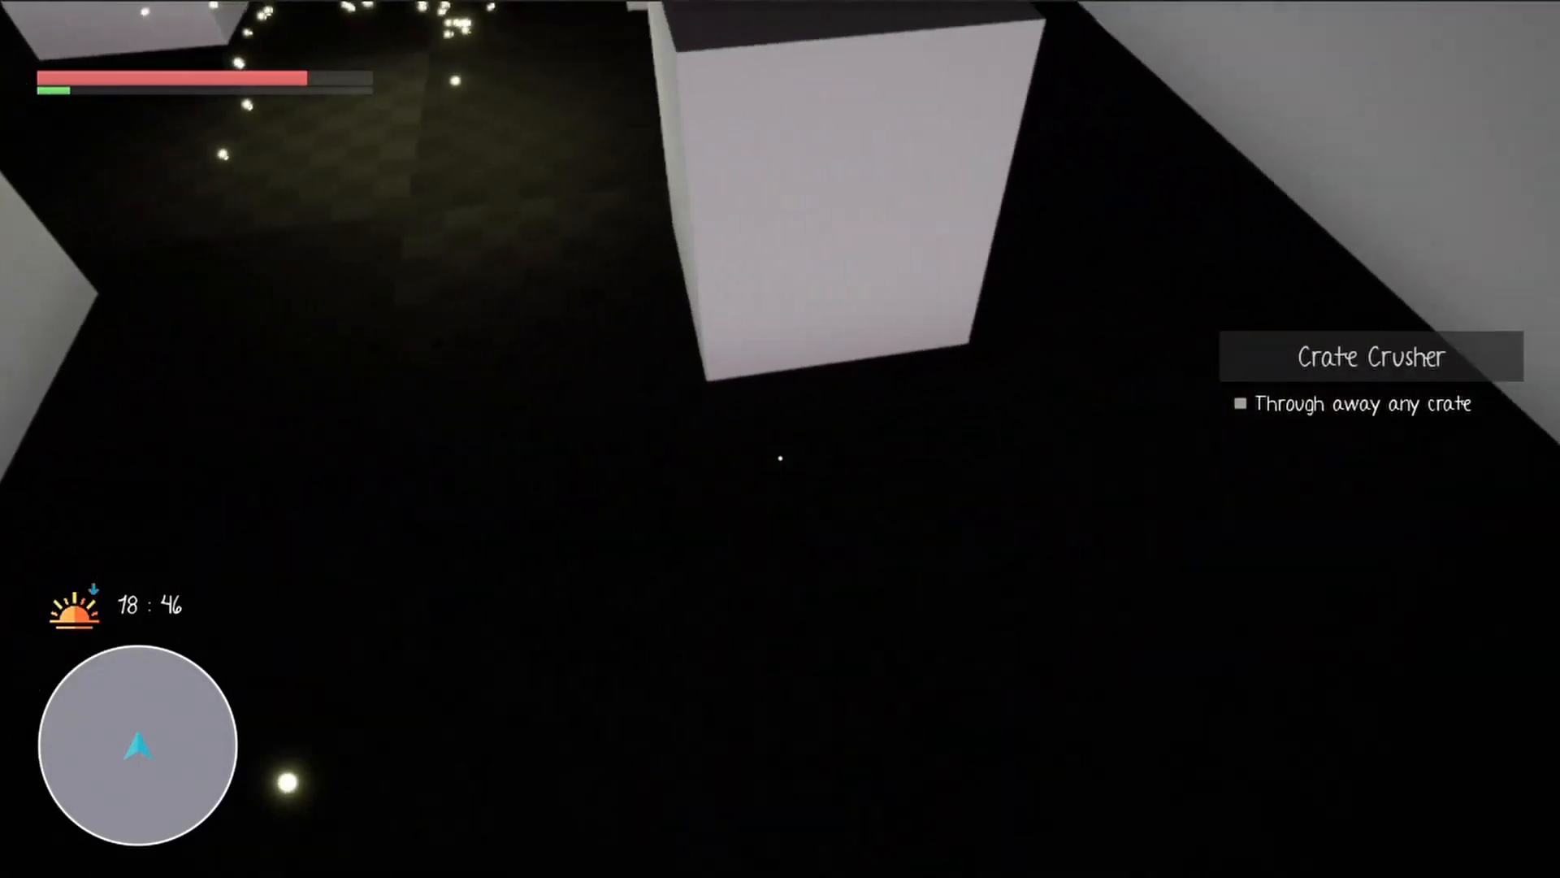
key(w)
key(w)
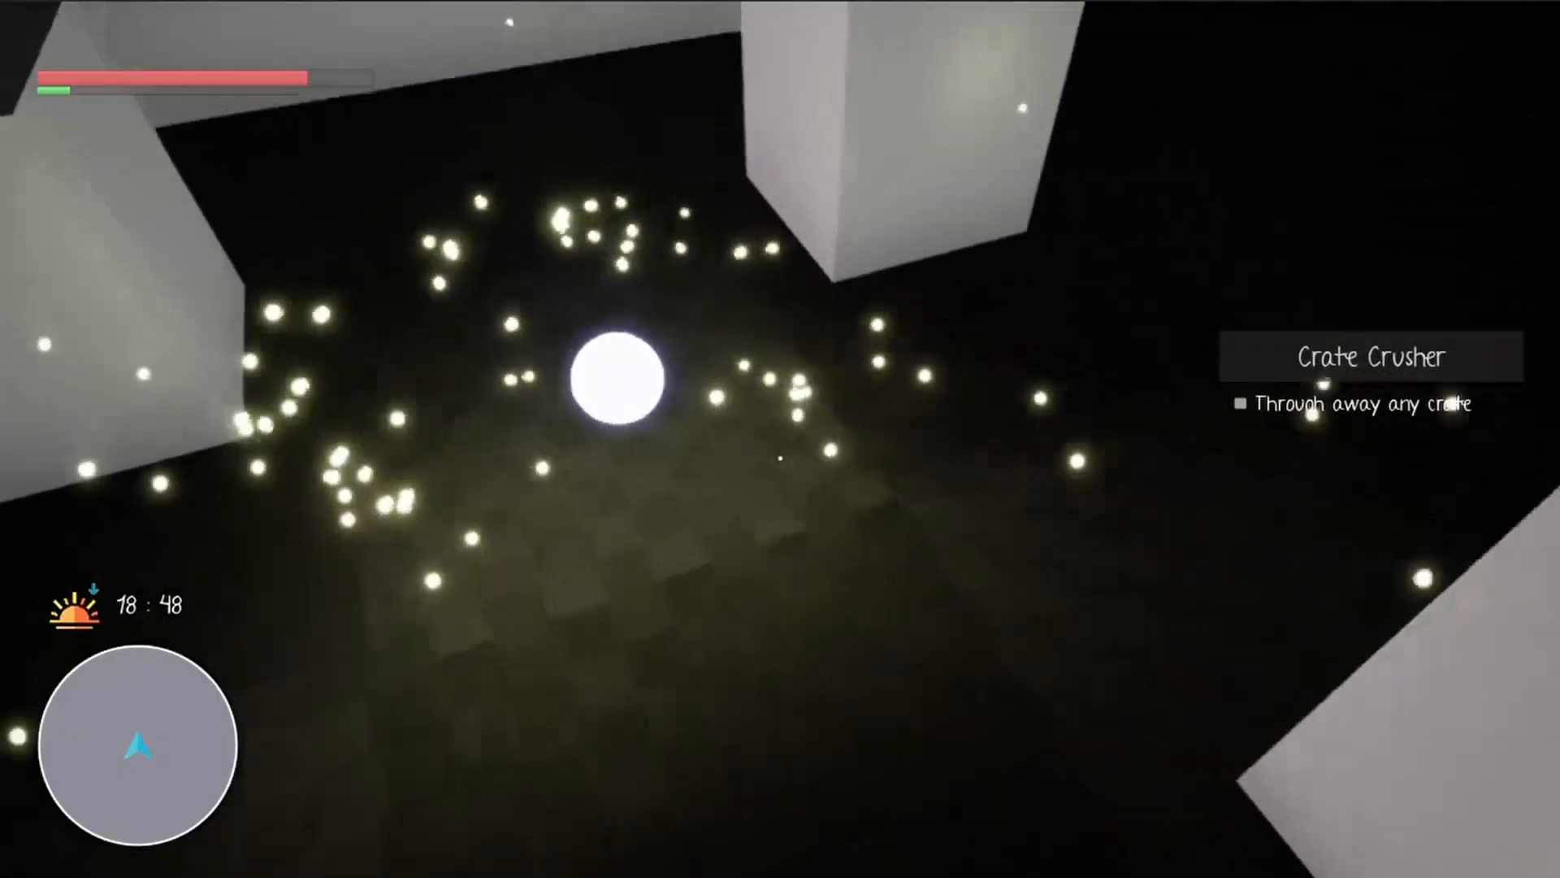
key(a)
key(d)
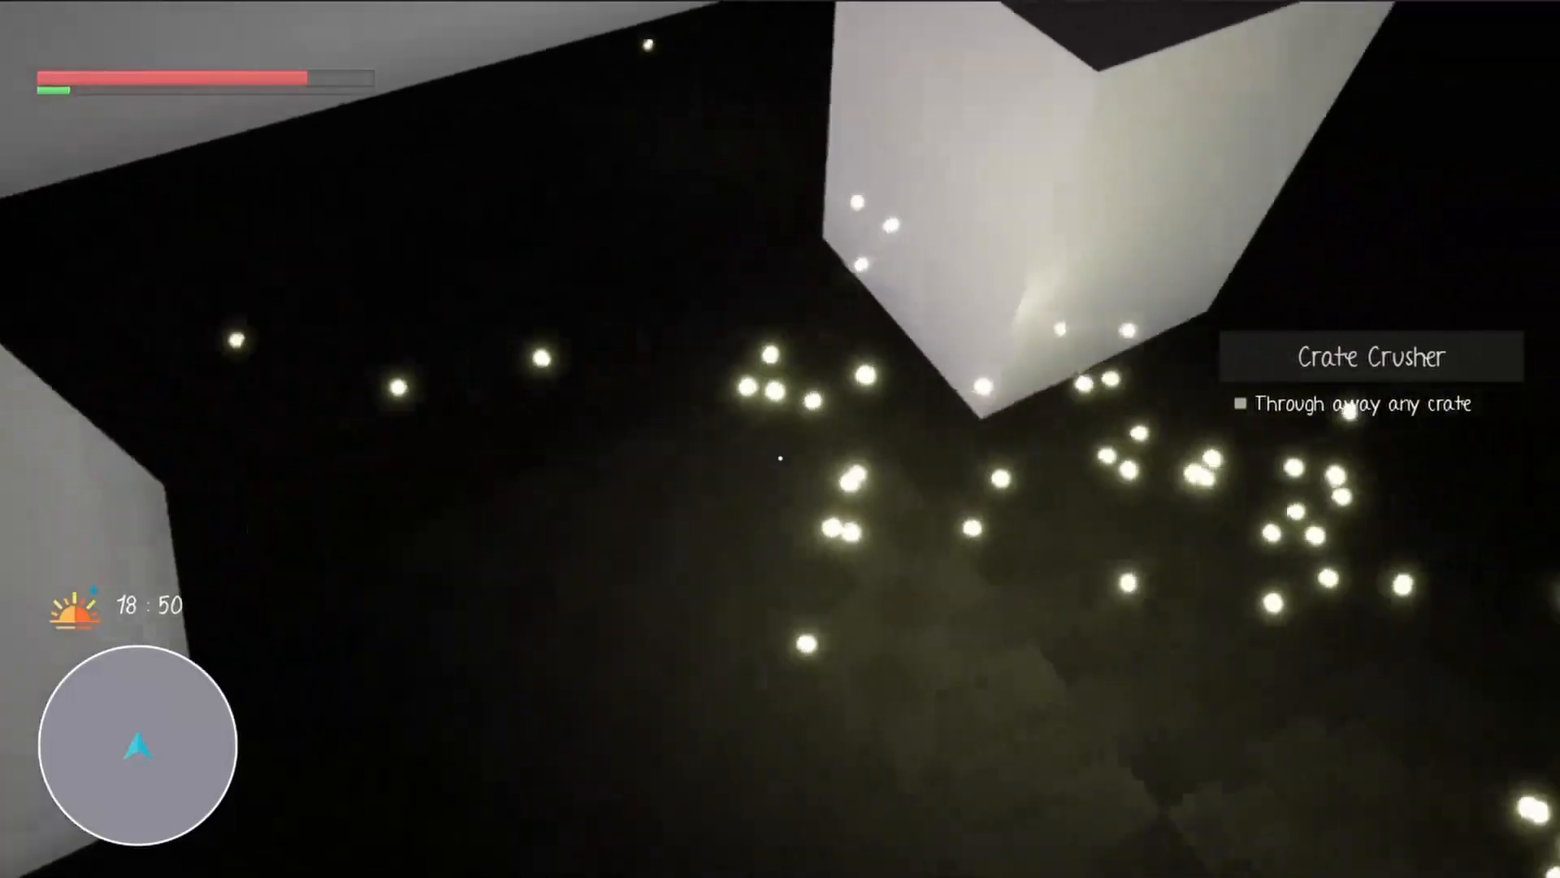
key(w)
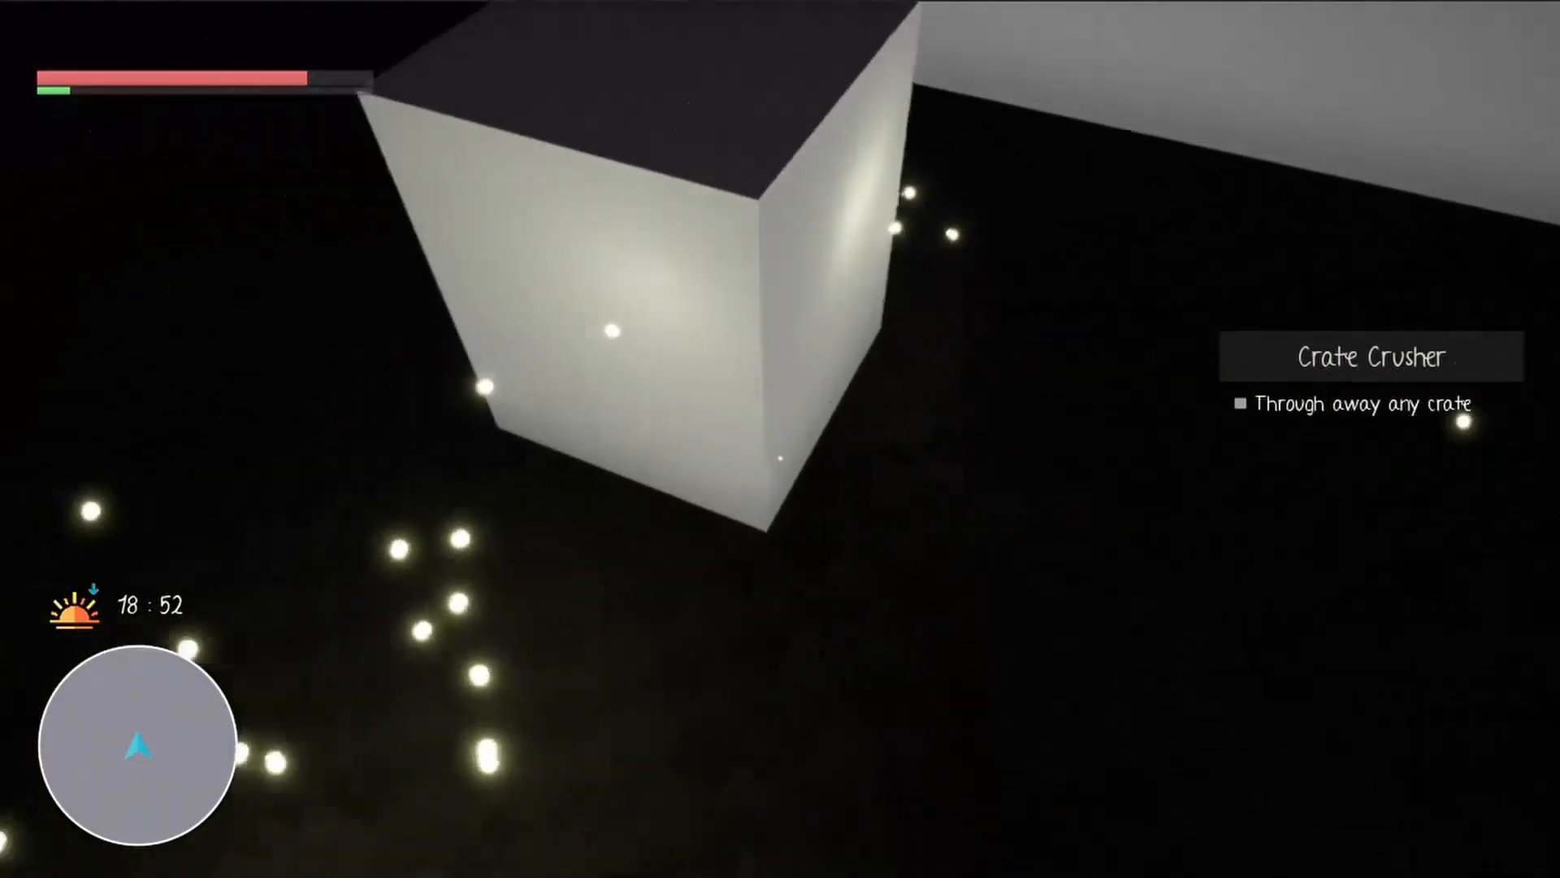
key(s)
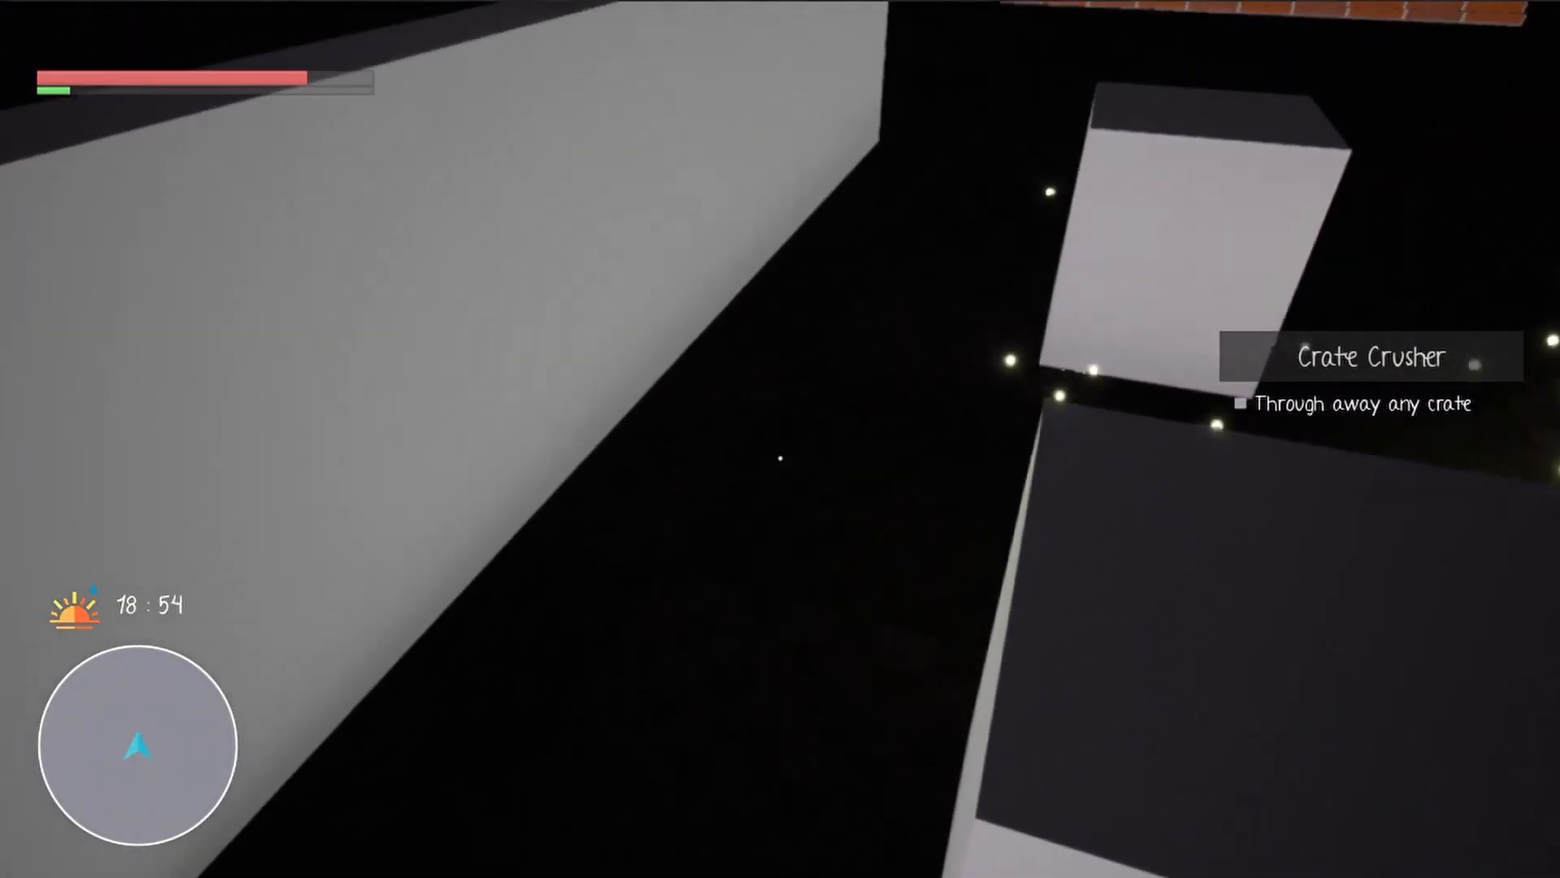
key(d)
key(w)
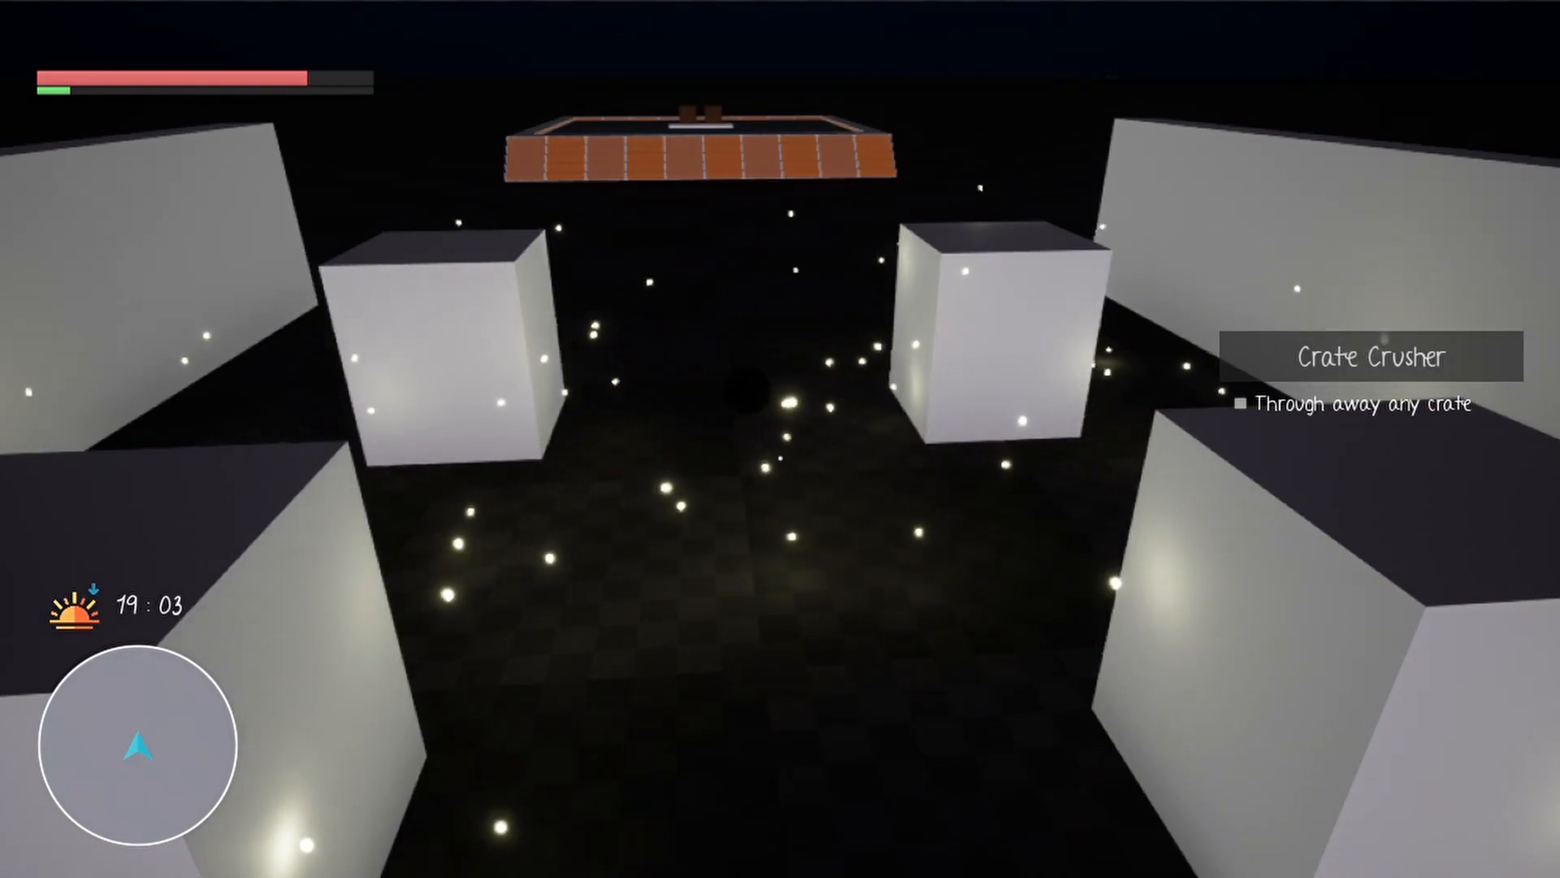
Walk among the crates and along the walls to examine the fireflies while the sphere is unlit
key(w)
key(a)
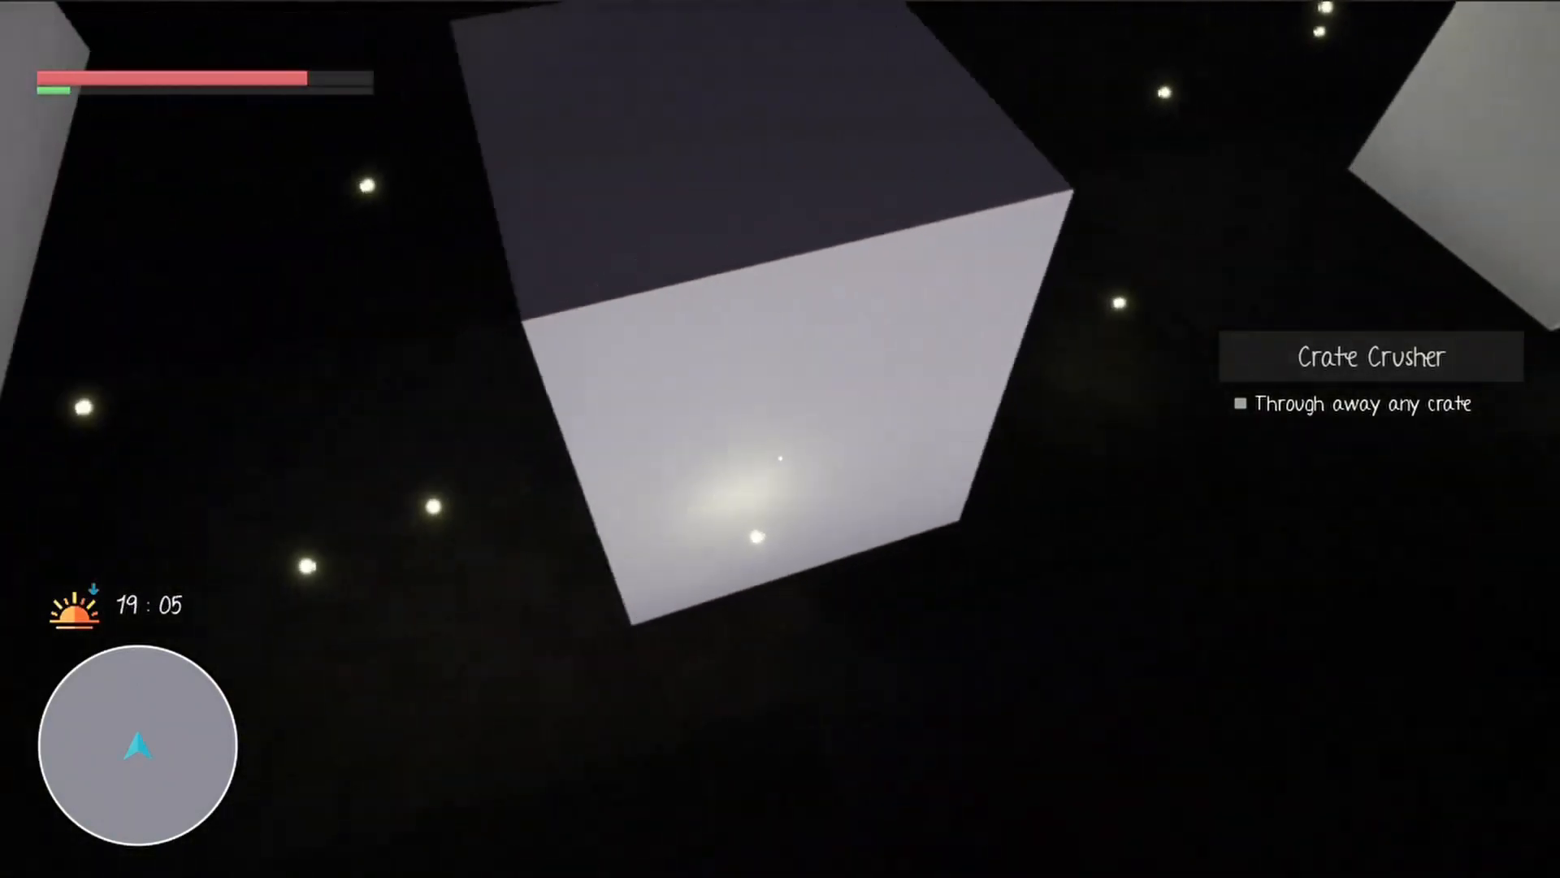
key(d)
key(w)
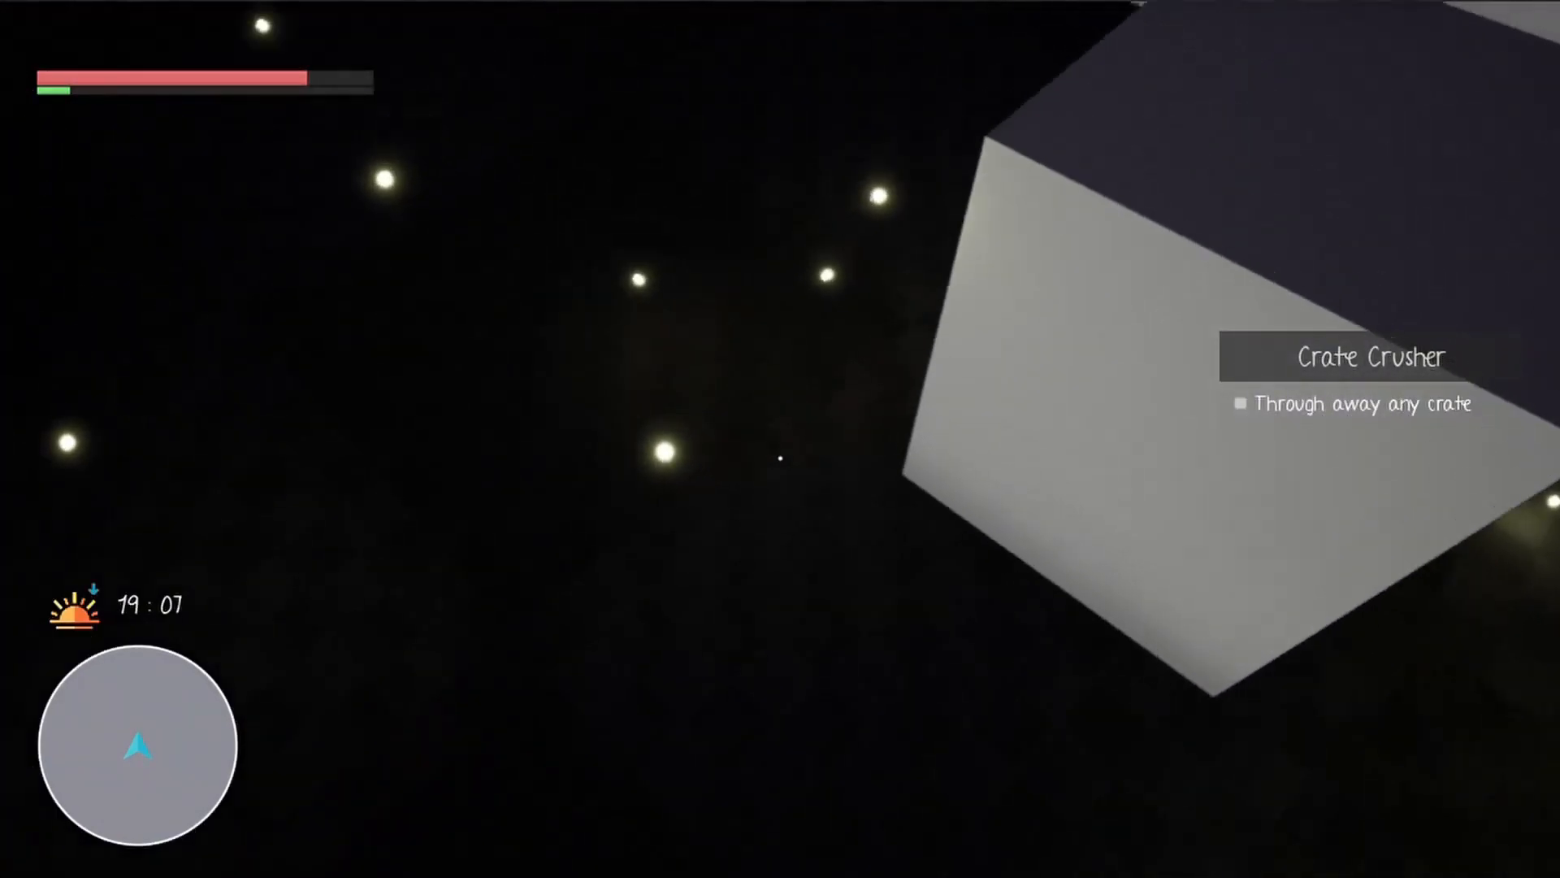
key(d)
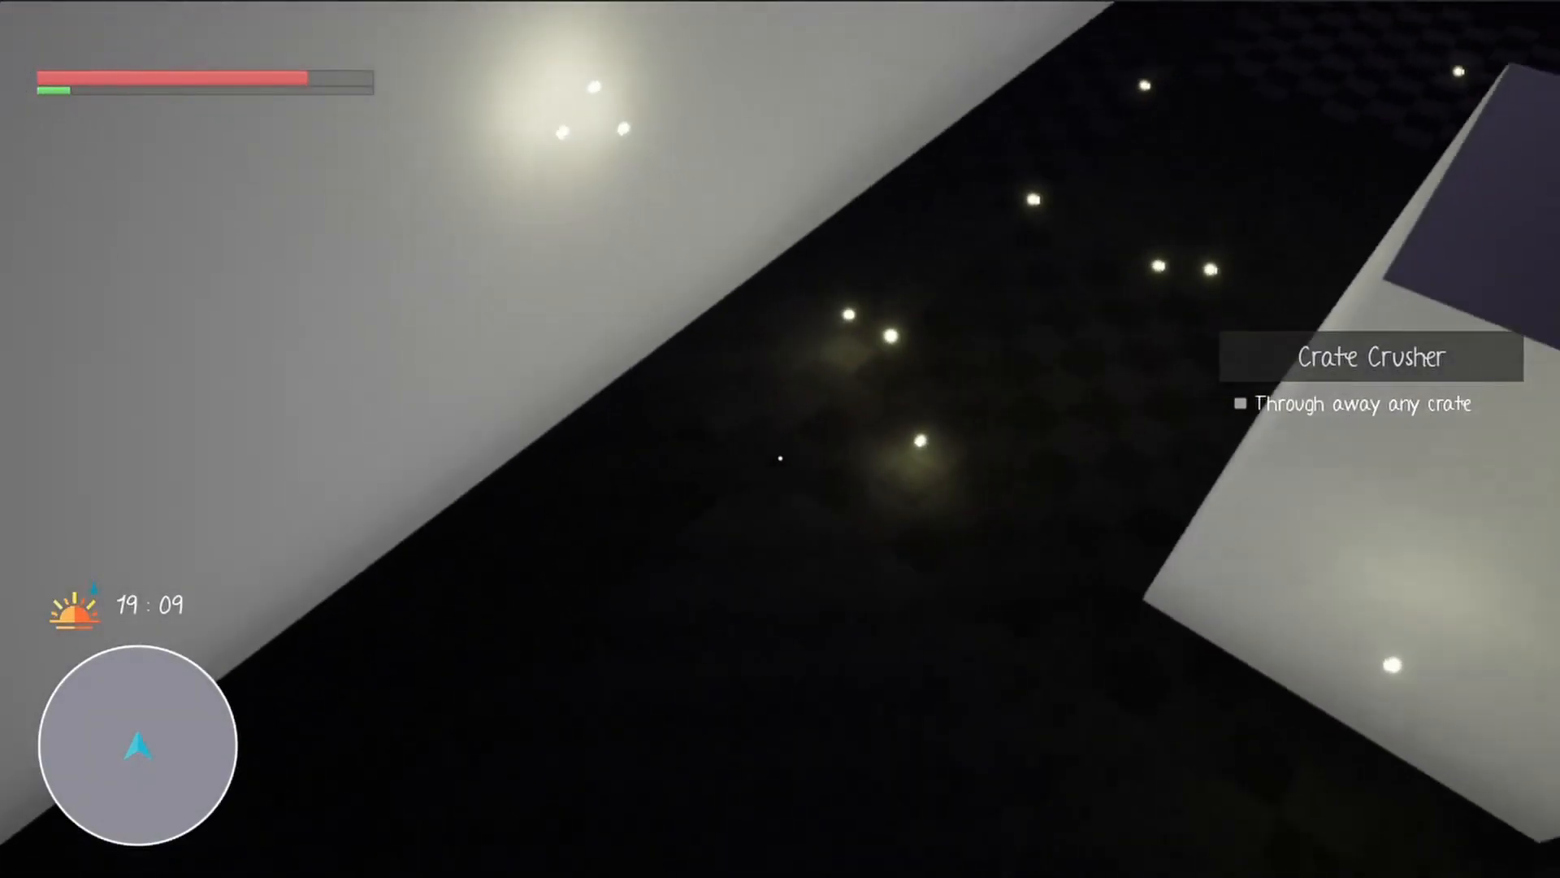
key(w)
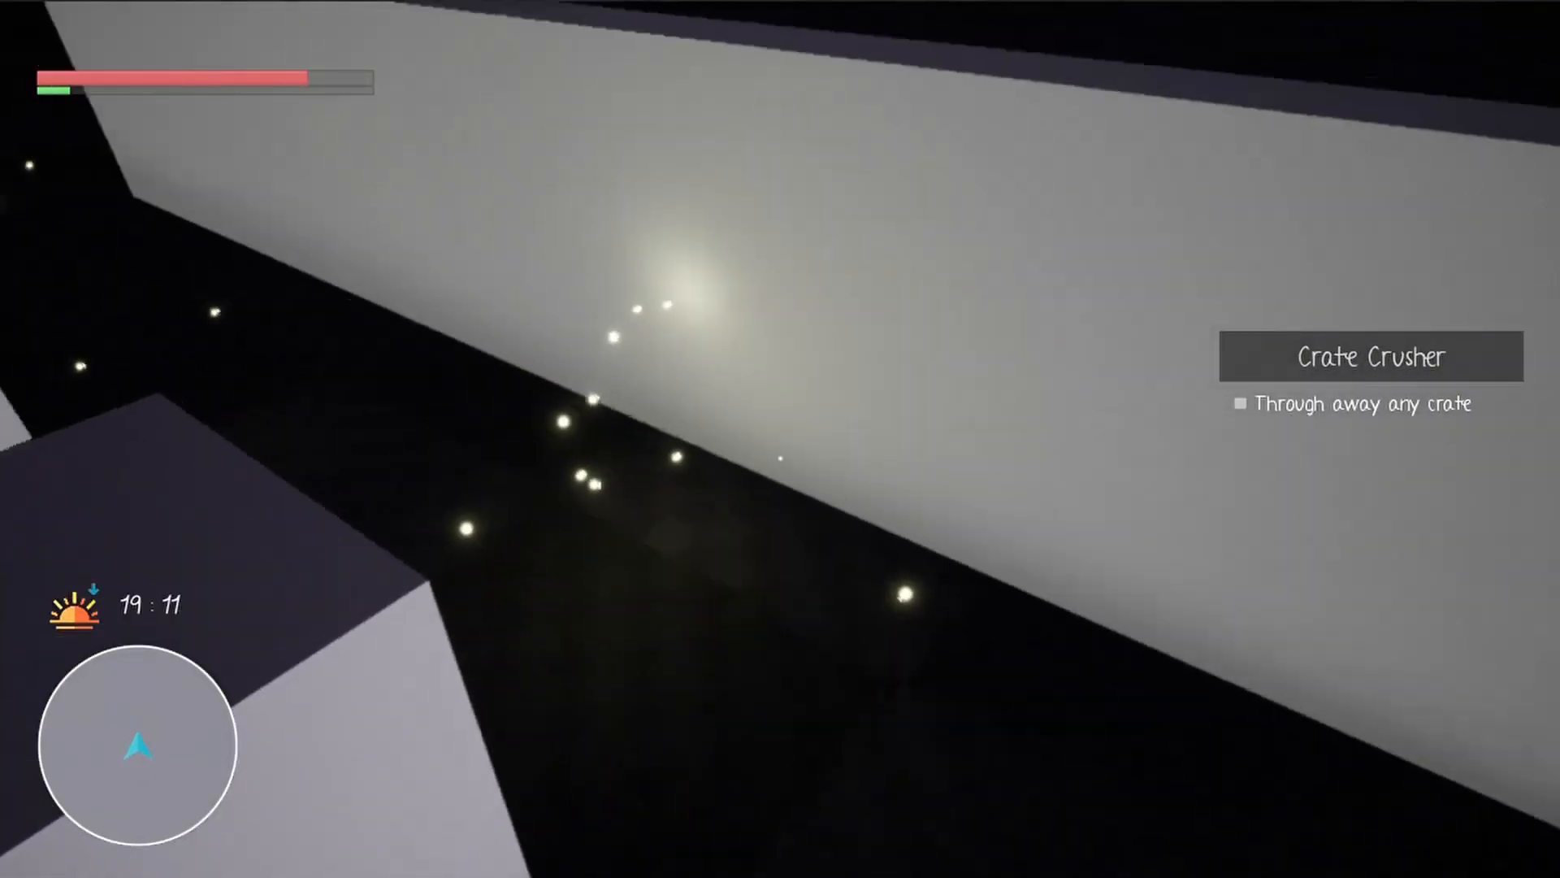
key(w)
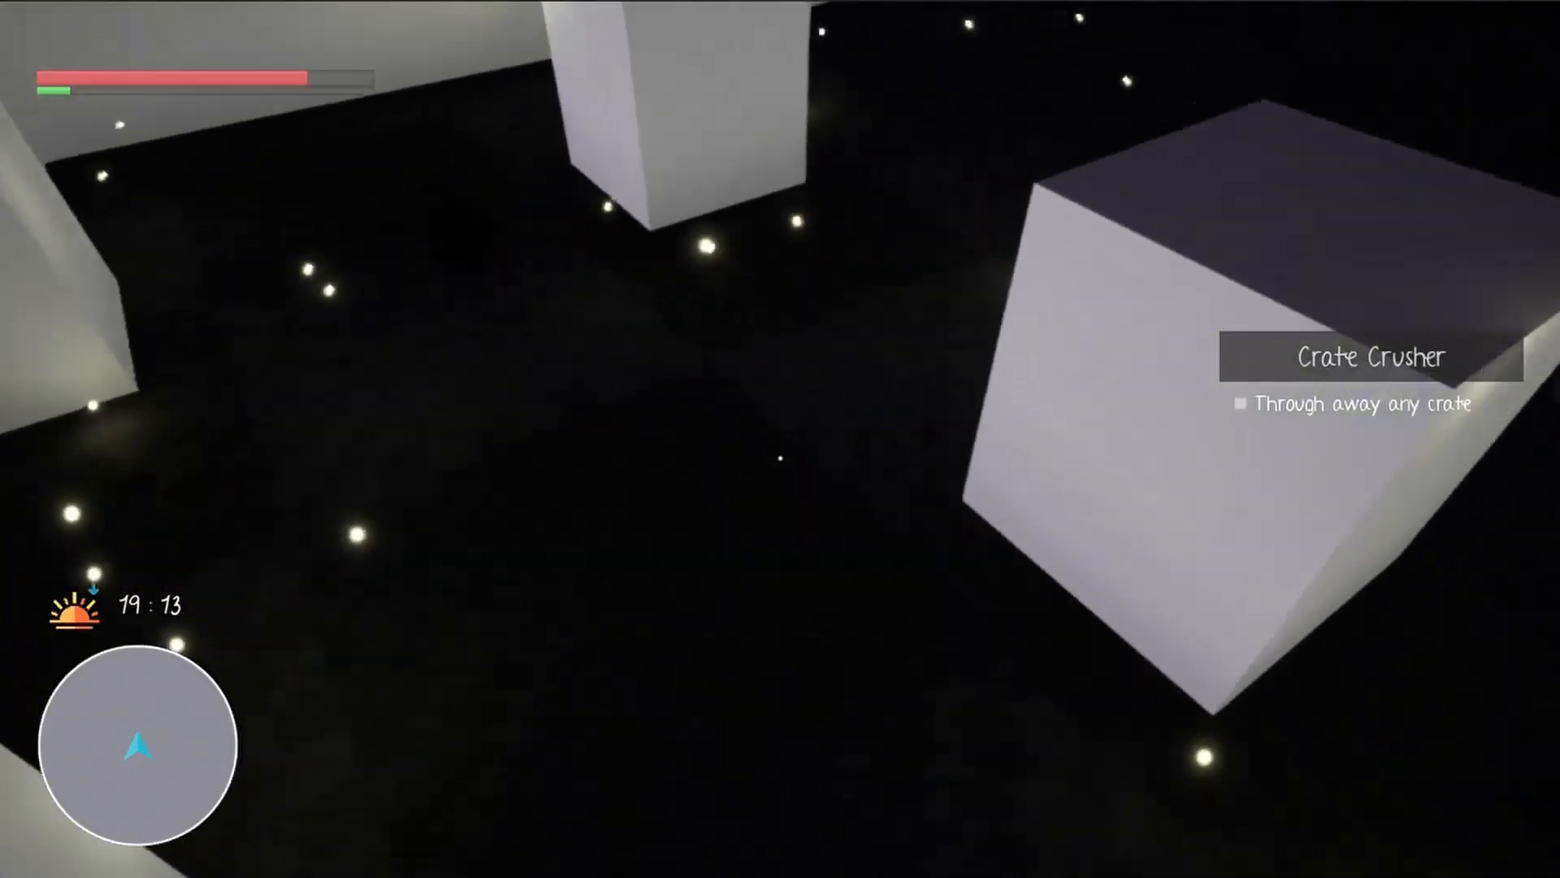
key(s)
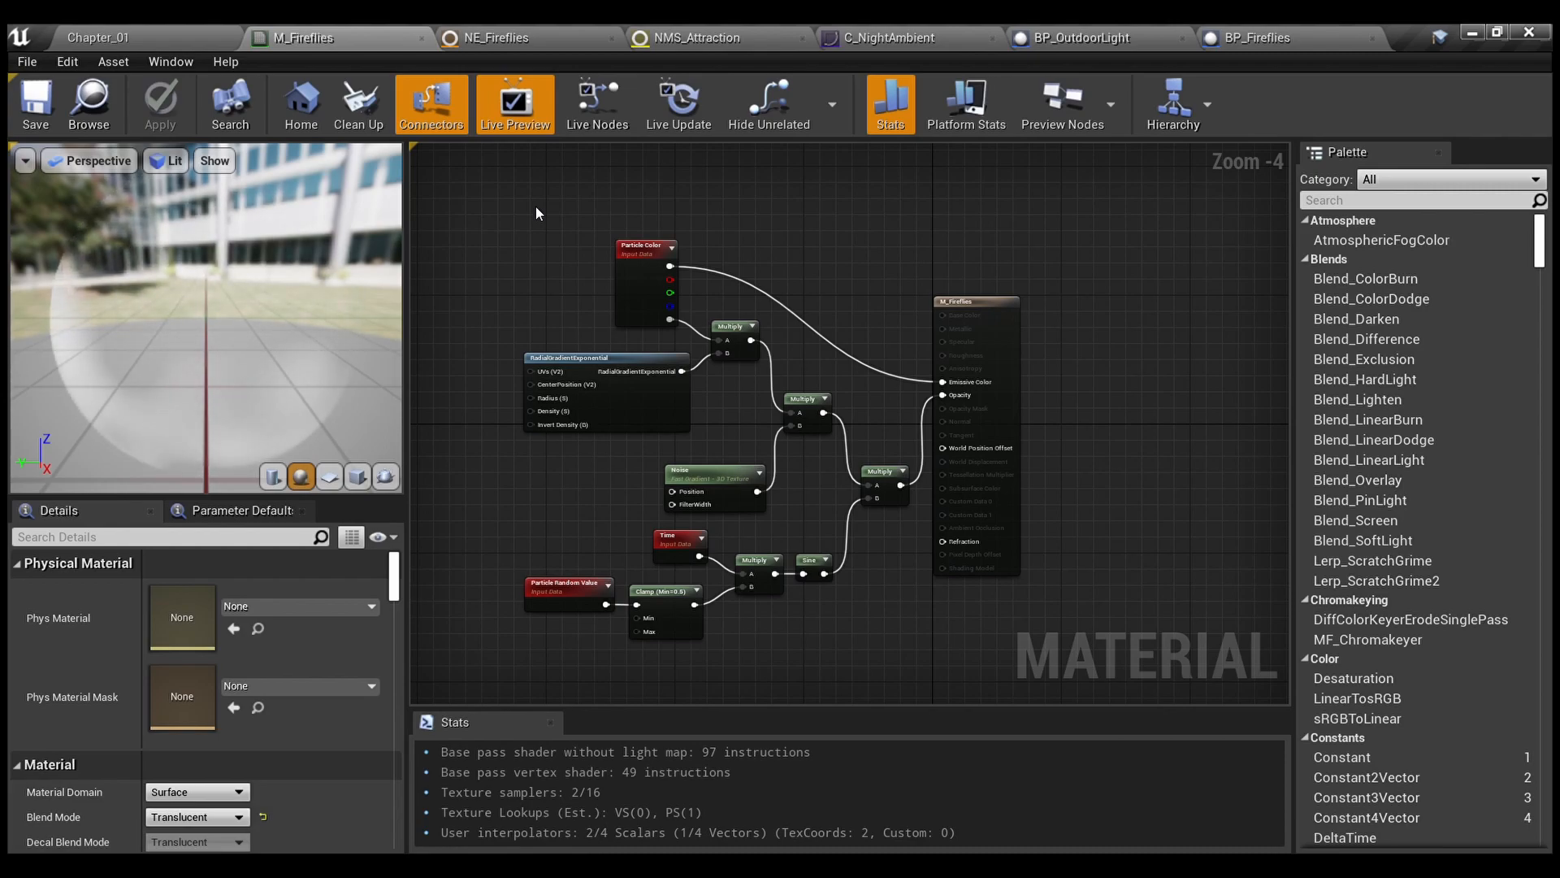
Select the M_Fireflies result node and review its material properties, including blend mode and shading model
scroll(597, 253, up, 1)
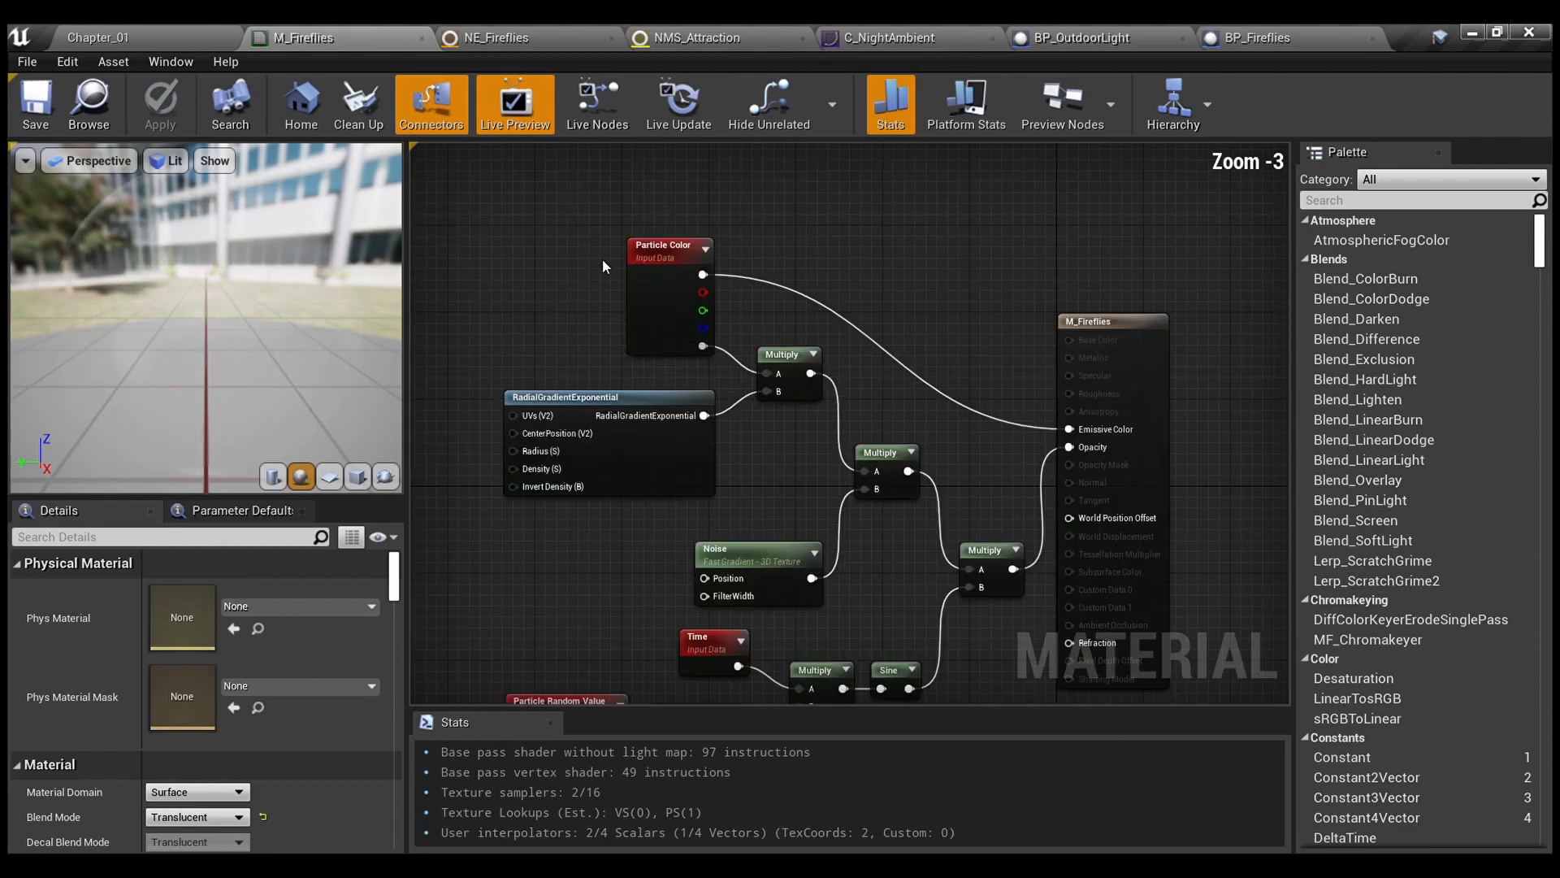
click(996, 244)
scroll(193, 657, down, 2)
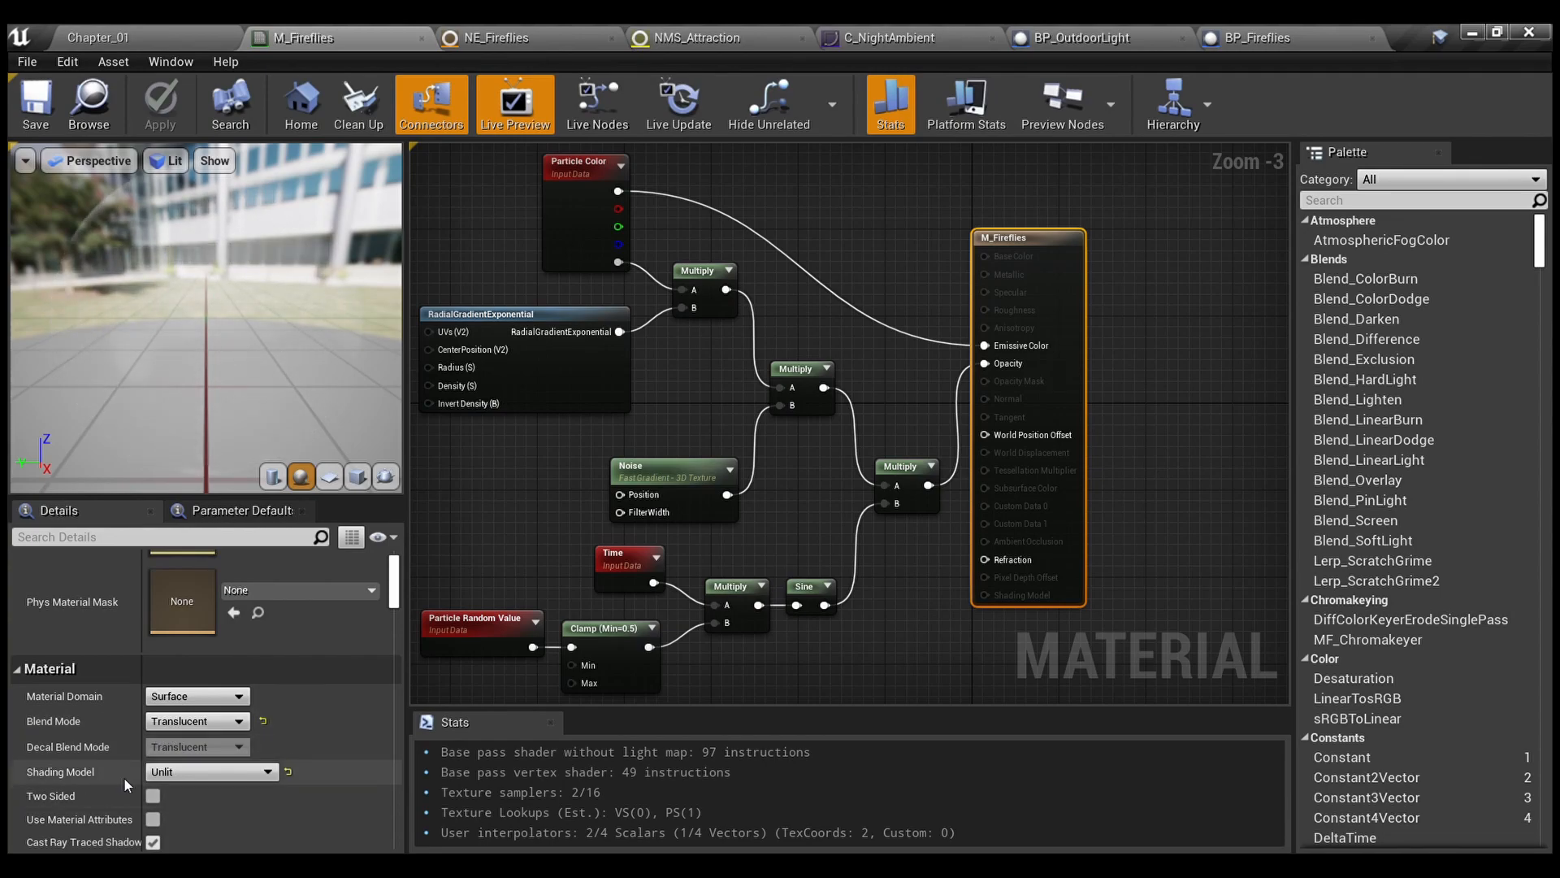
scroll(200, 785, down, 5)
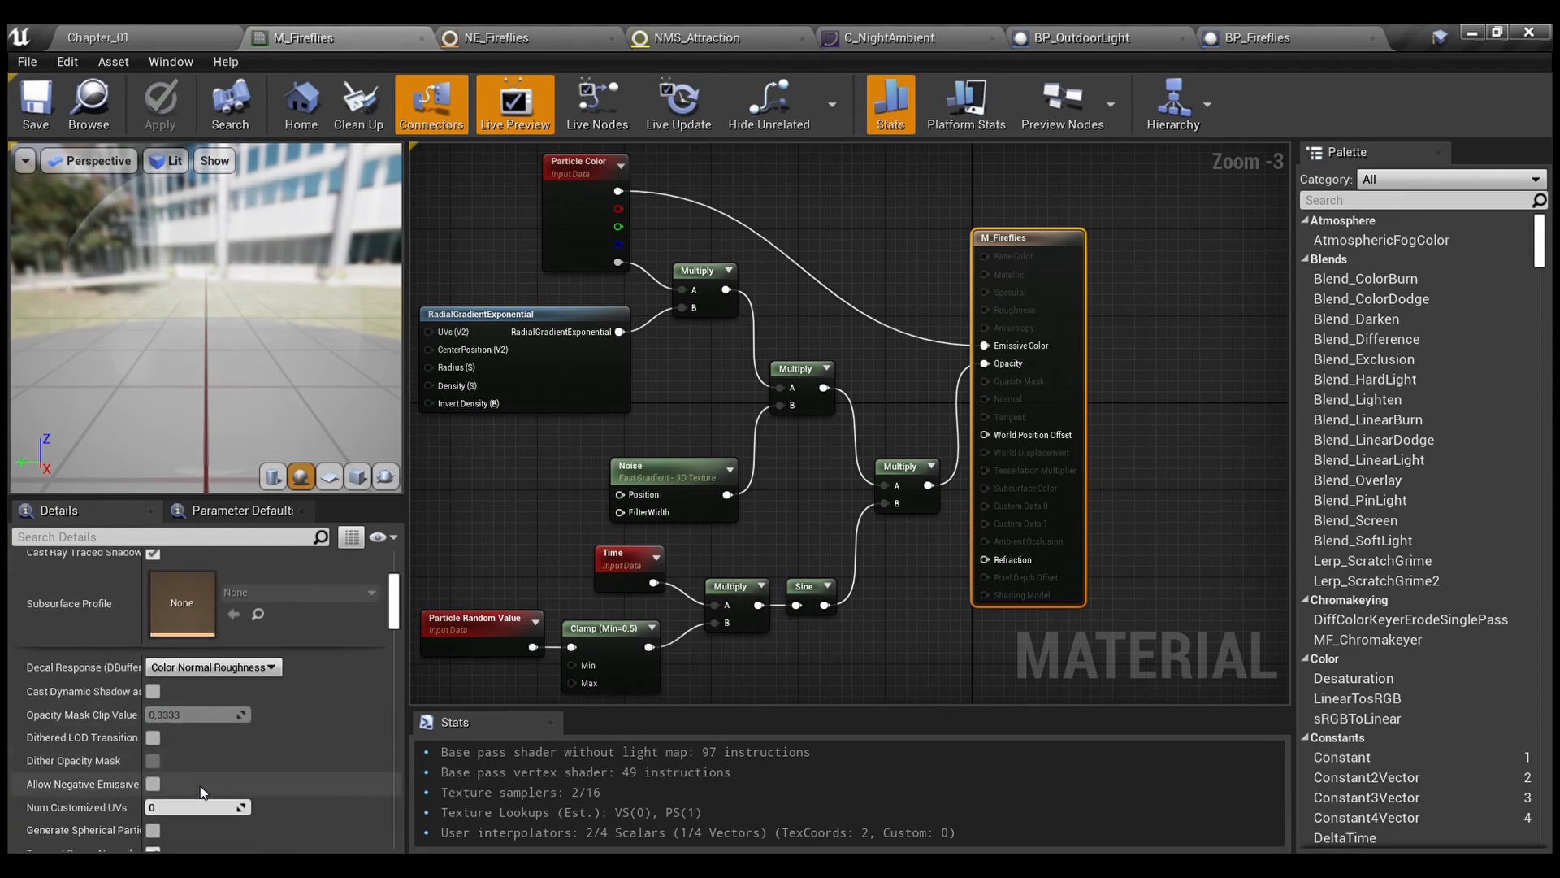
scroll(200, 785, down, 4)
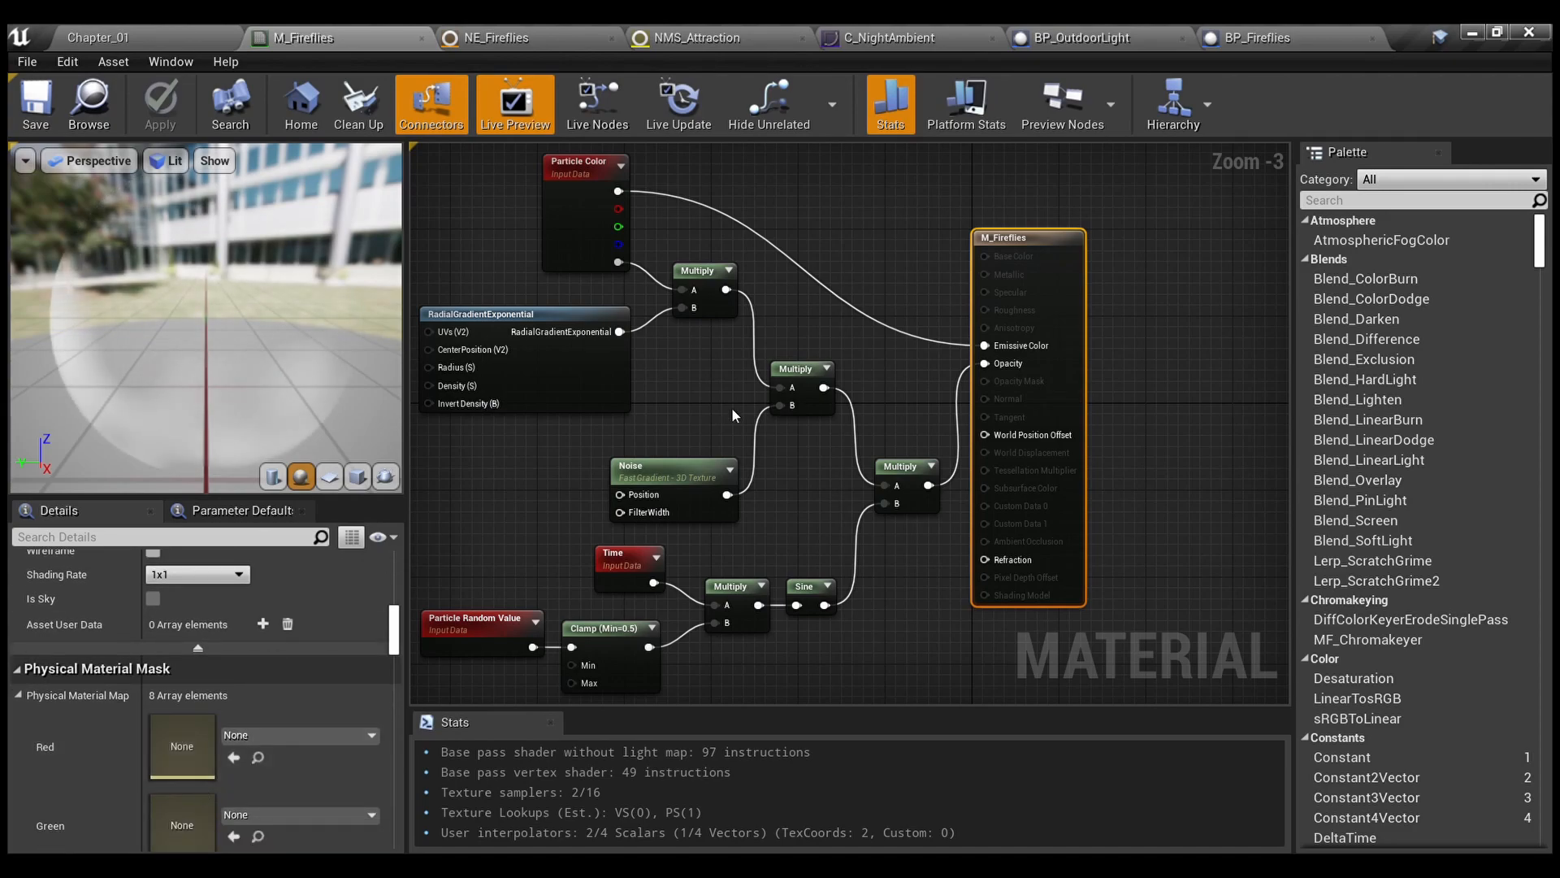
Select the Noise node in the M_Fireflies graph and review its scale, function, levels and output settings
right_drag(733, 408, 773, 469)
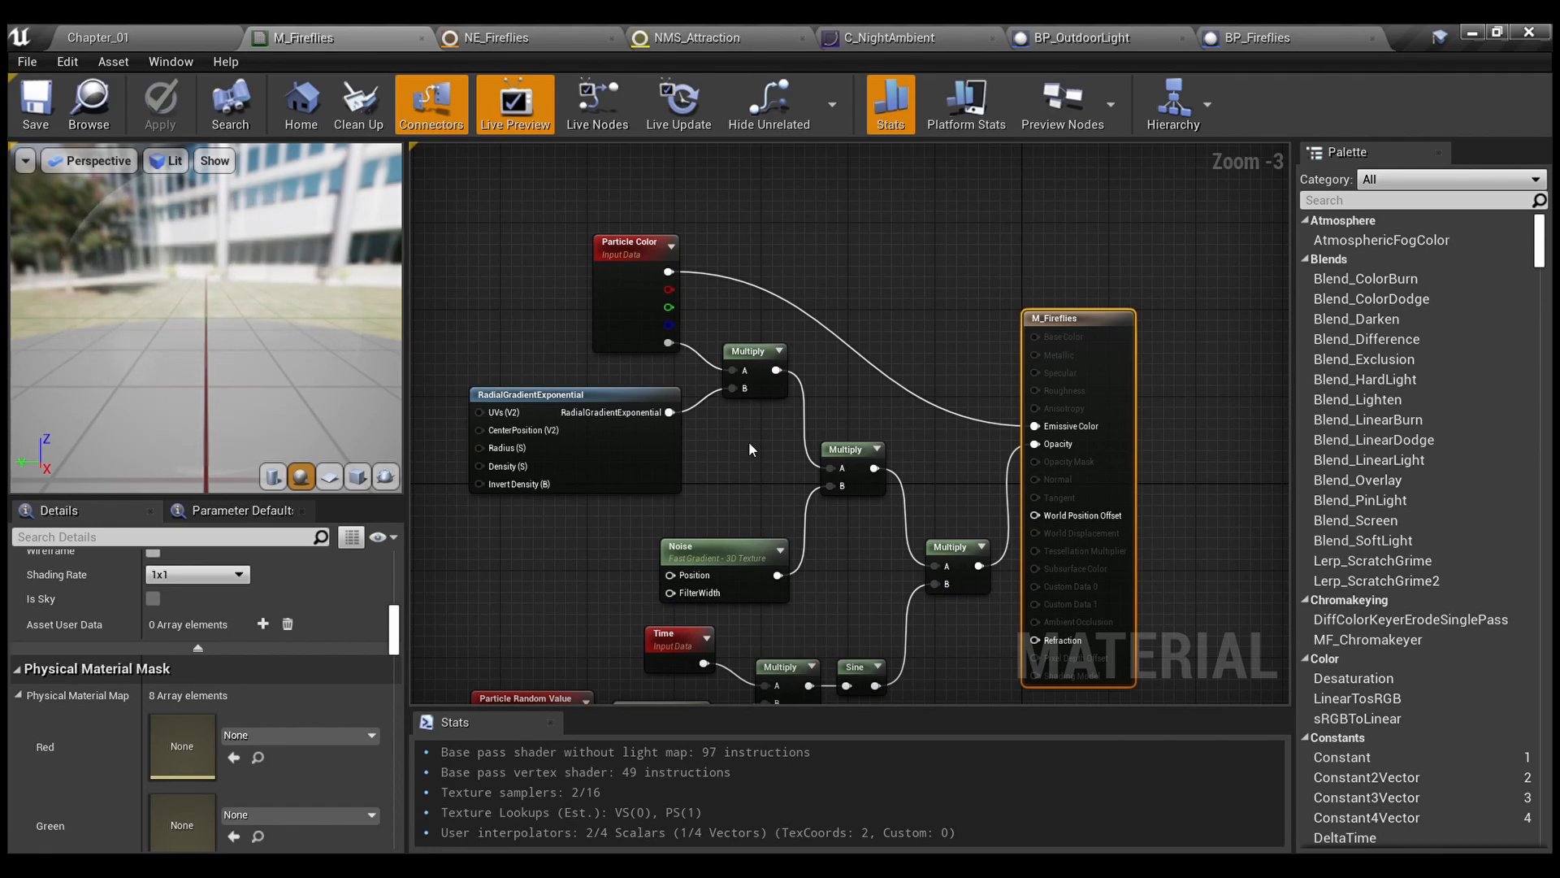
click(707, 552)
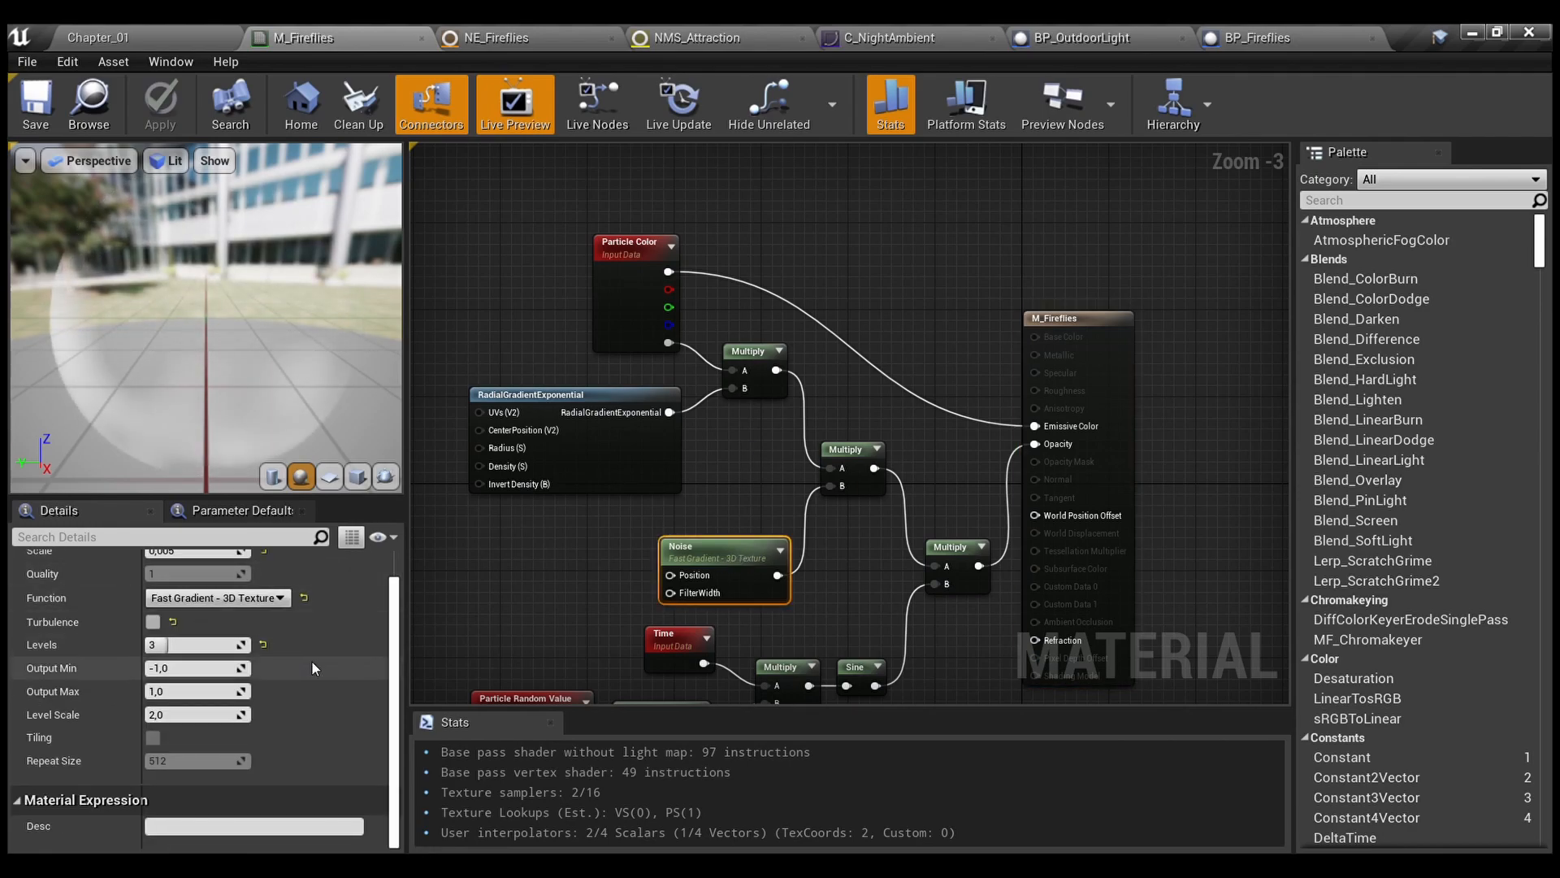
scroll(312, 661, up, 1)
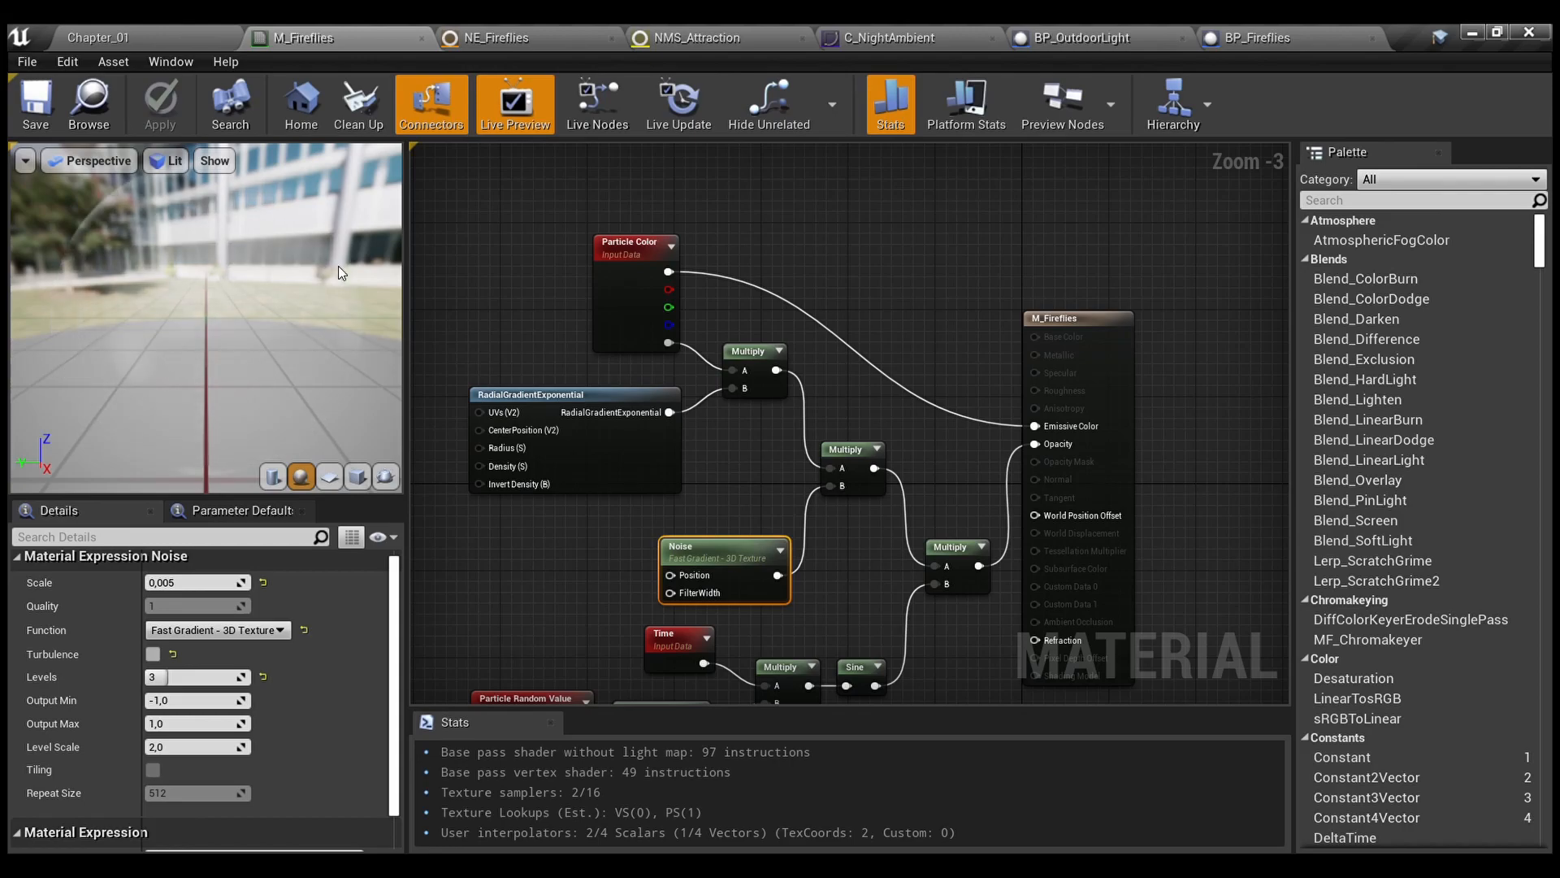
right_drag(764, 487, 836, 313)
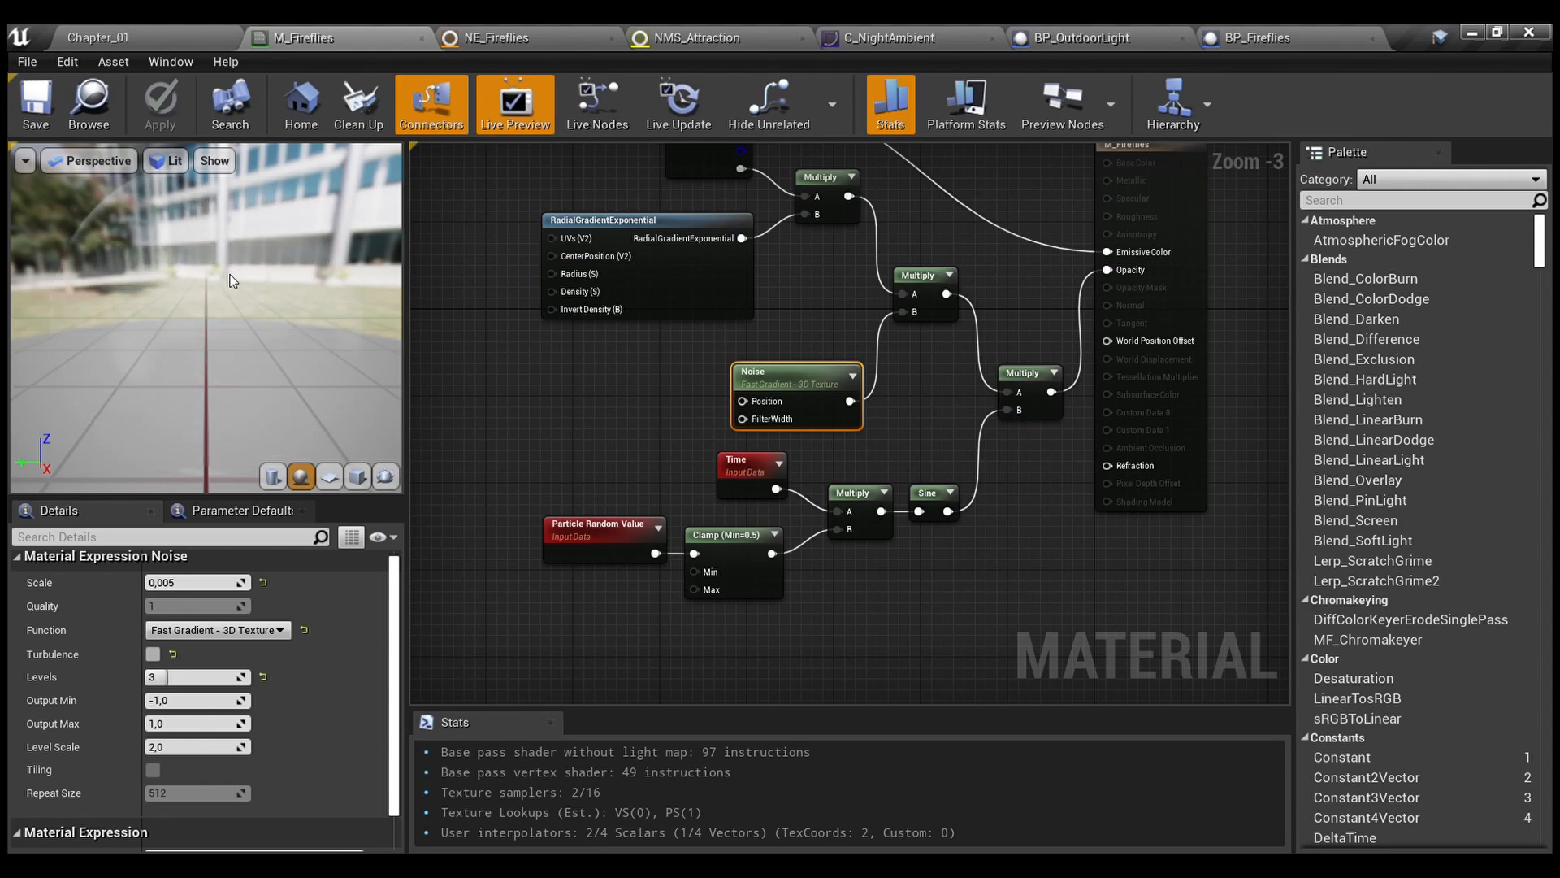
Examine the Time, Particle Random Value and Clamp nodes that feed the Sine branch of the firefly opacity
click(768, 474)
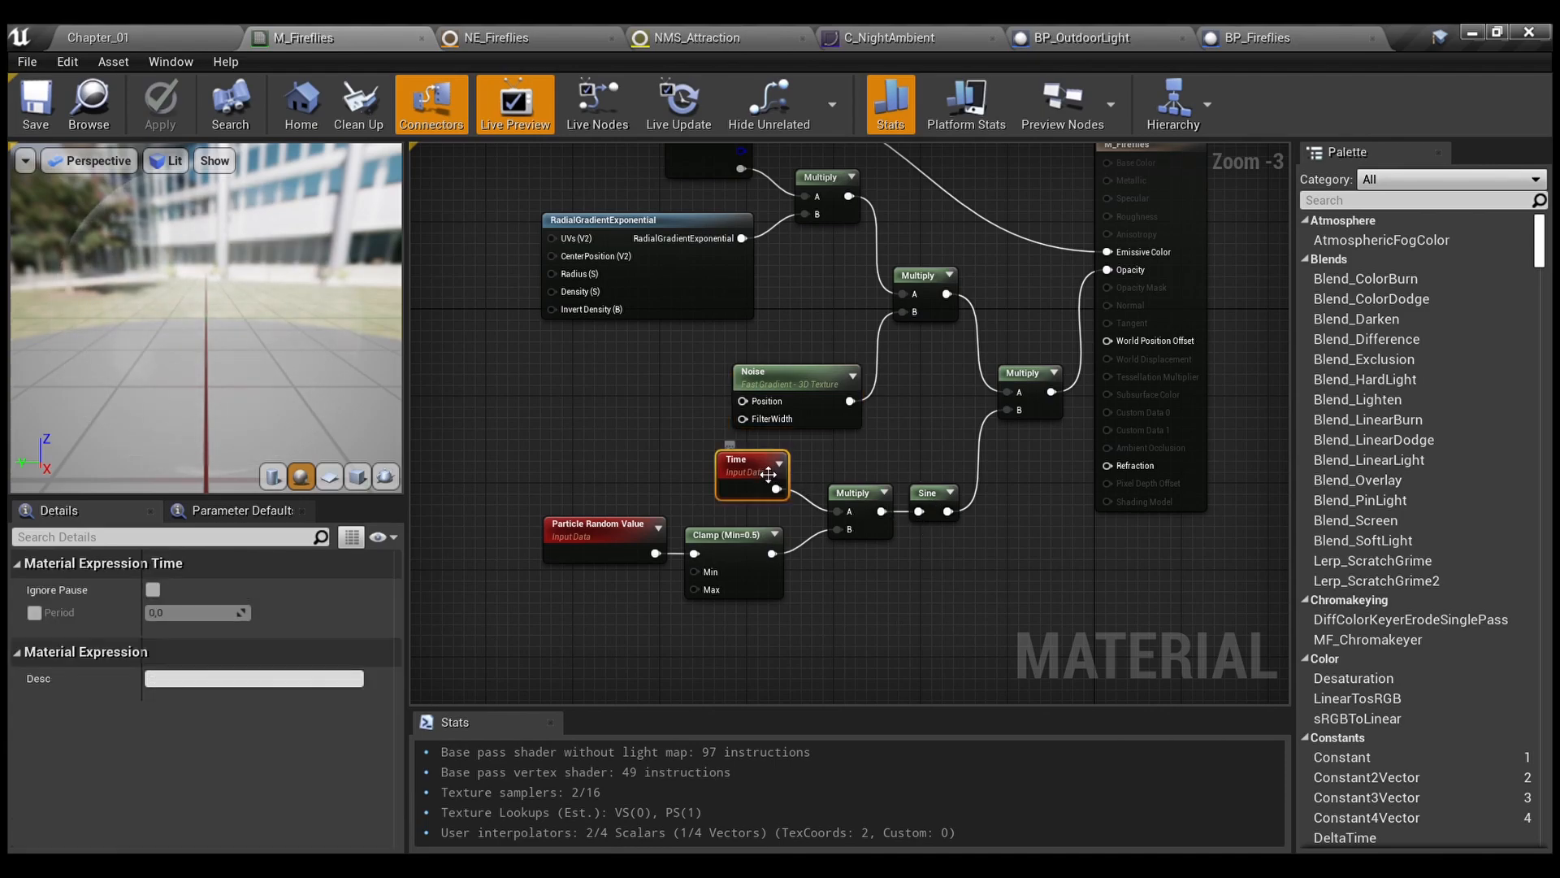
click(624, 536)
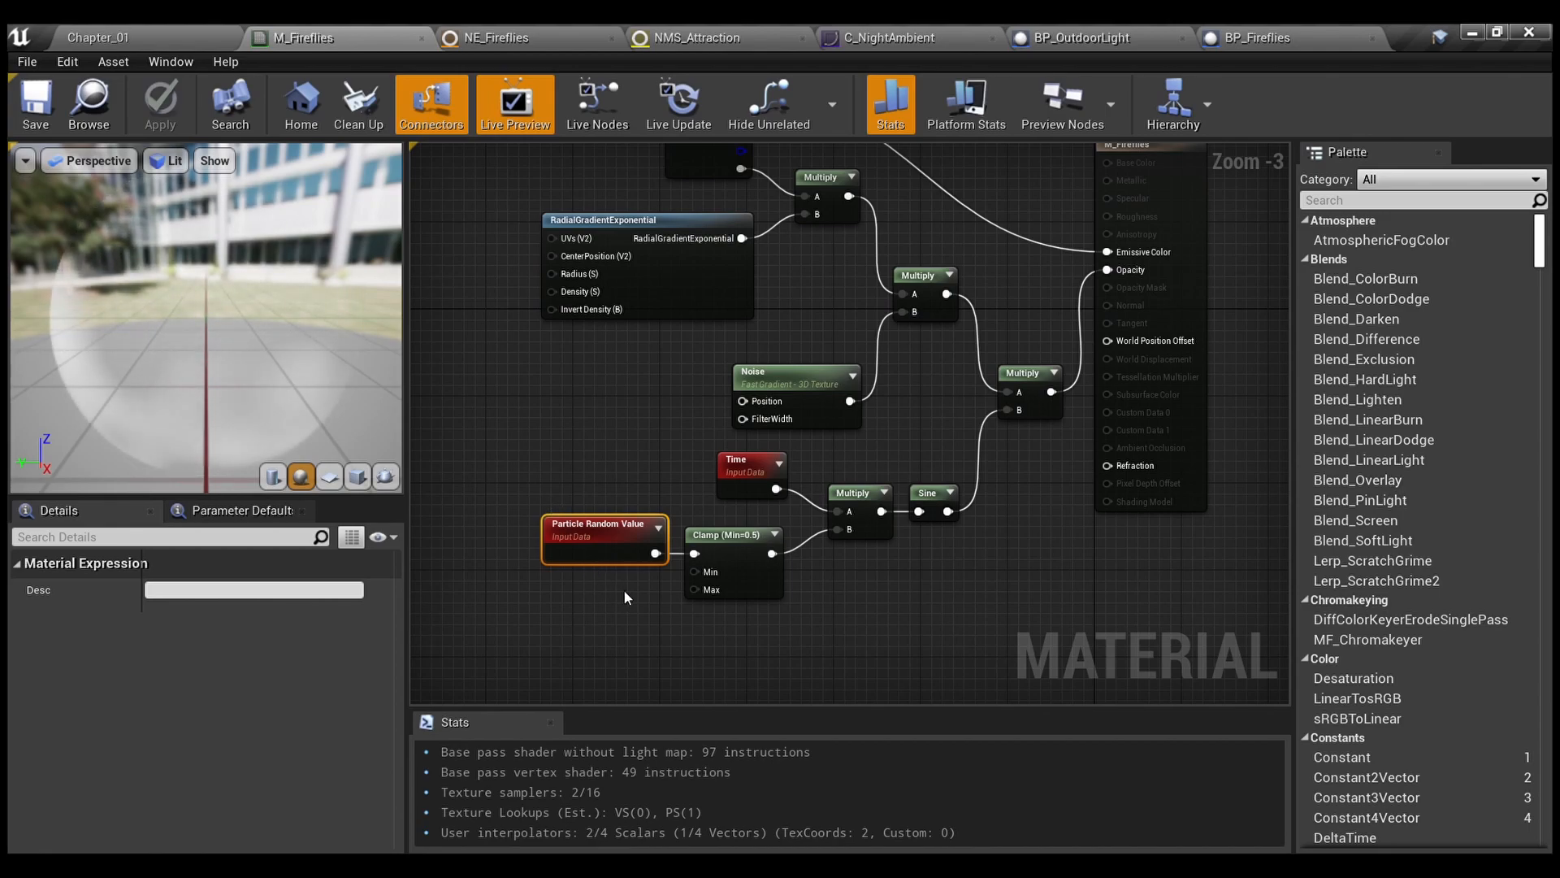
click(779, 596)
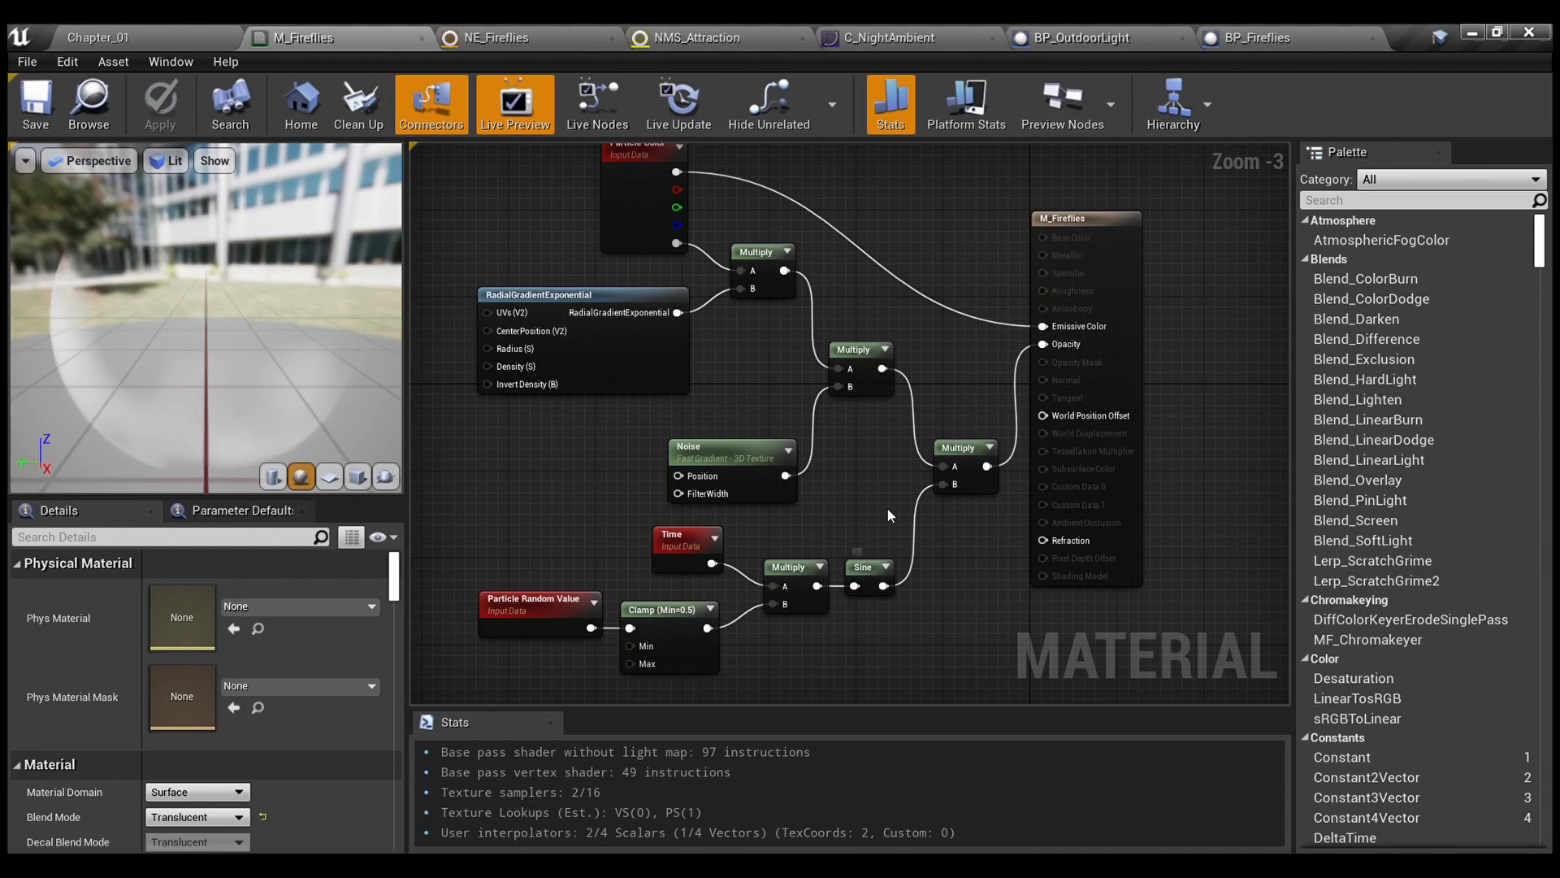
drag(879, 650, 696, 559)
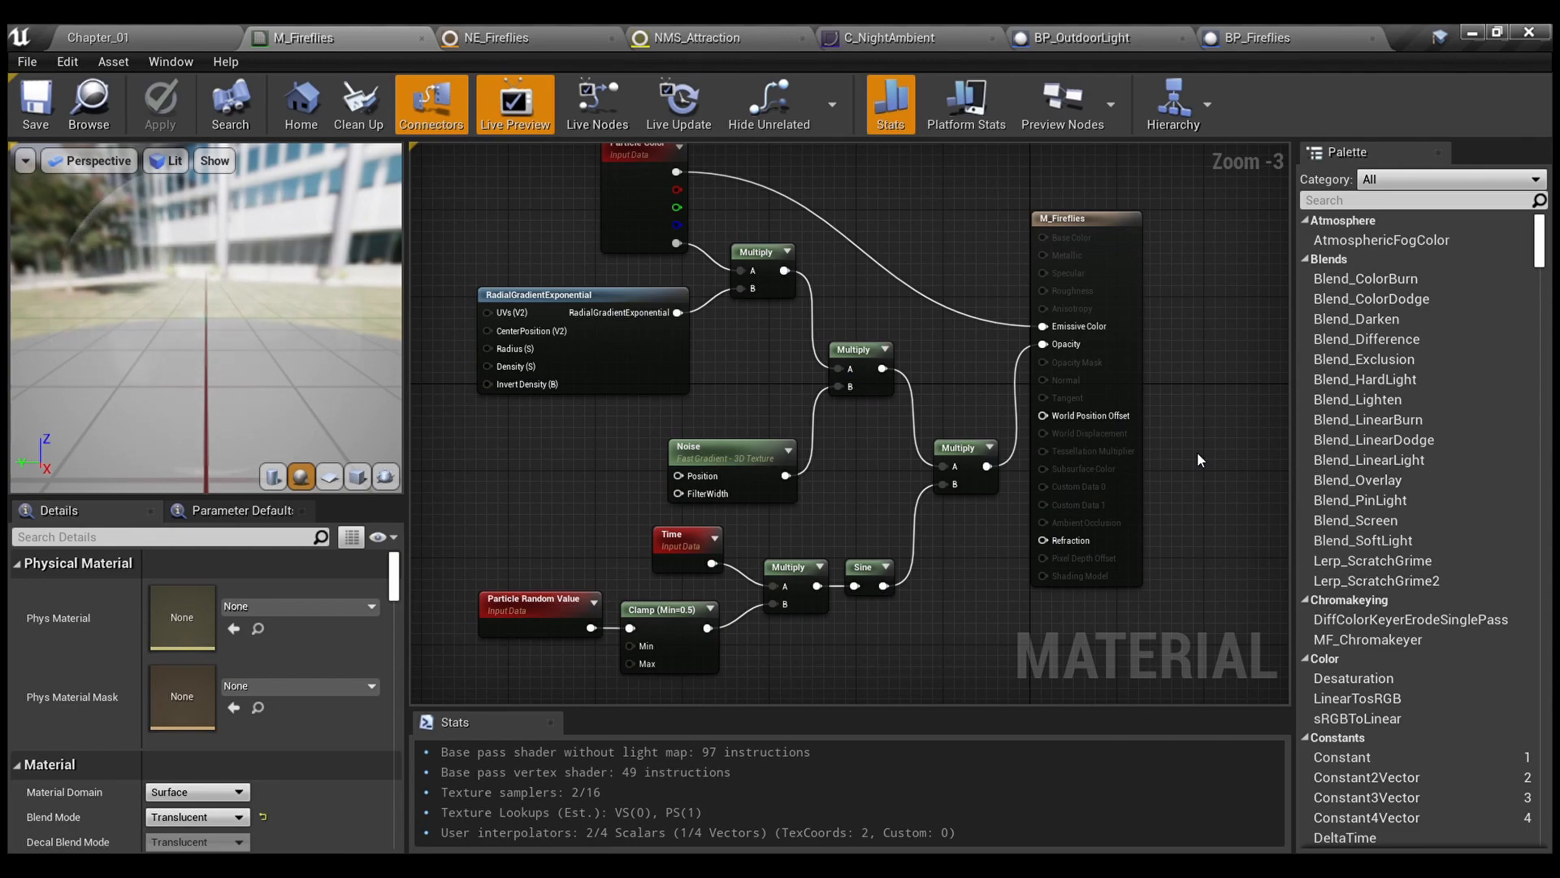
right_drag(850, 519, 845, 488)
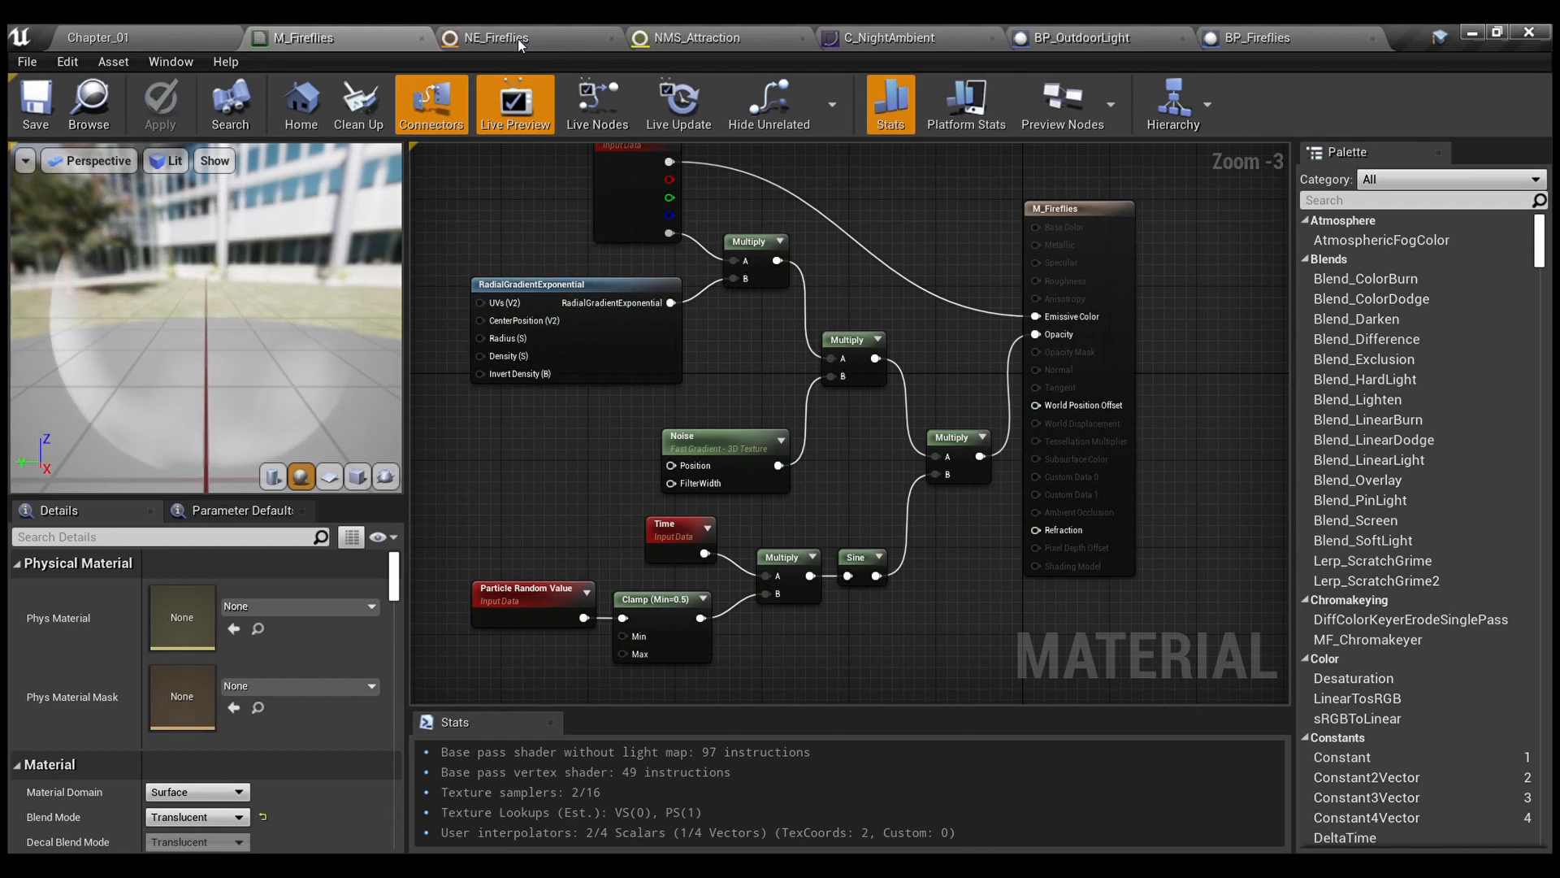
Open the BP_OutdoorLight event graph from the Chapter_01 level and show the blueprint's class settings
click(190, 32)
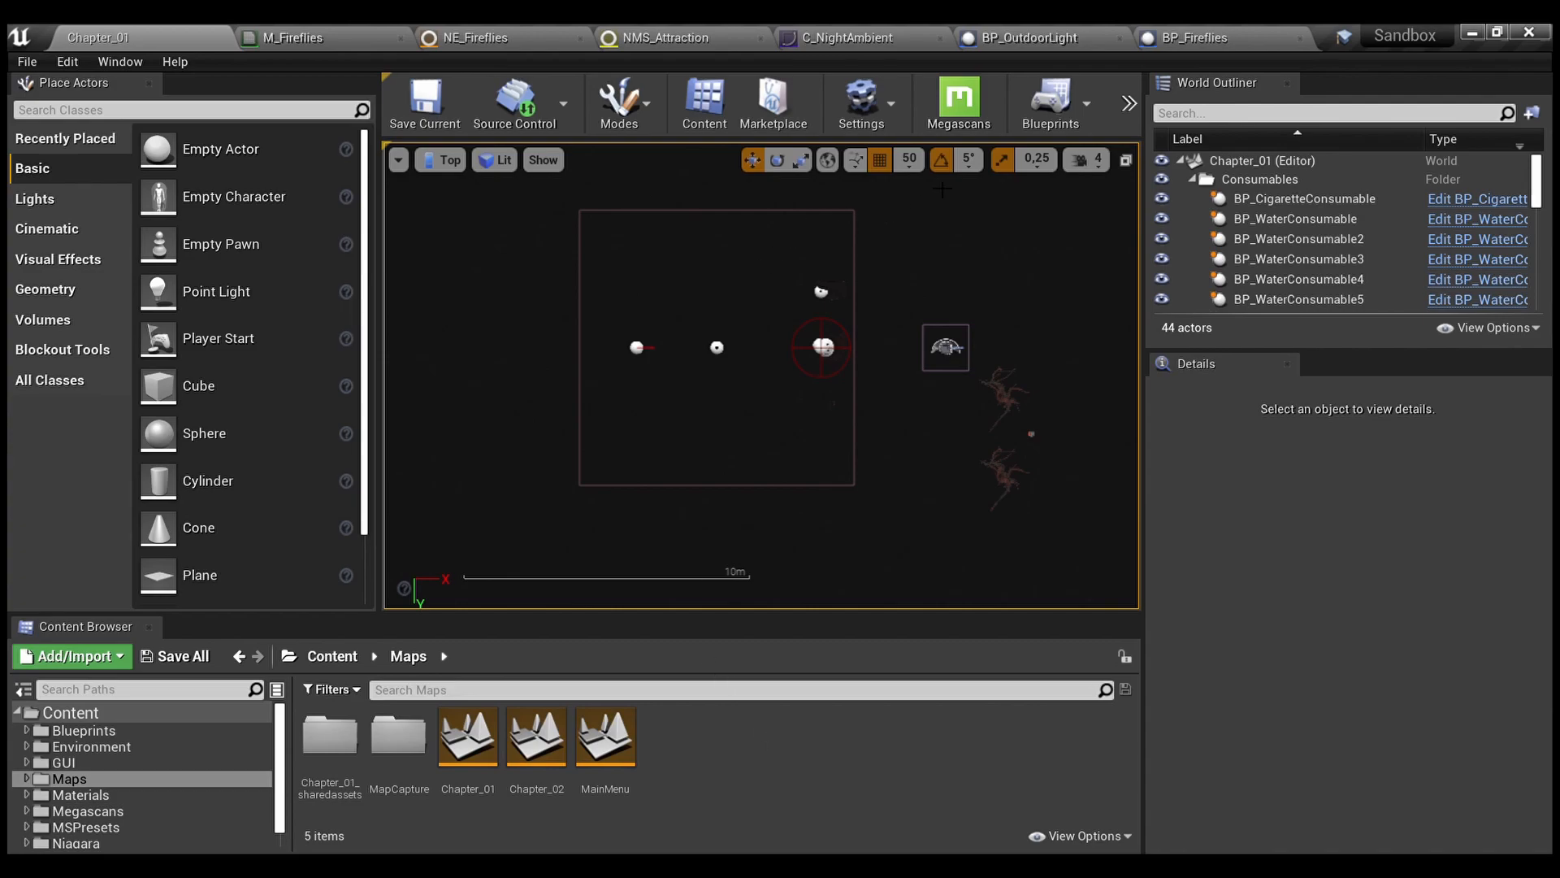
click(1064, 45)
right_drag(909, 277, 907, 364)
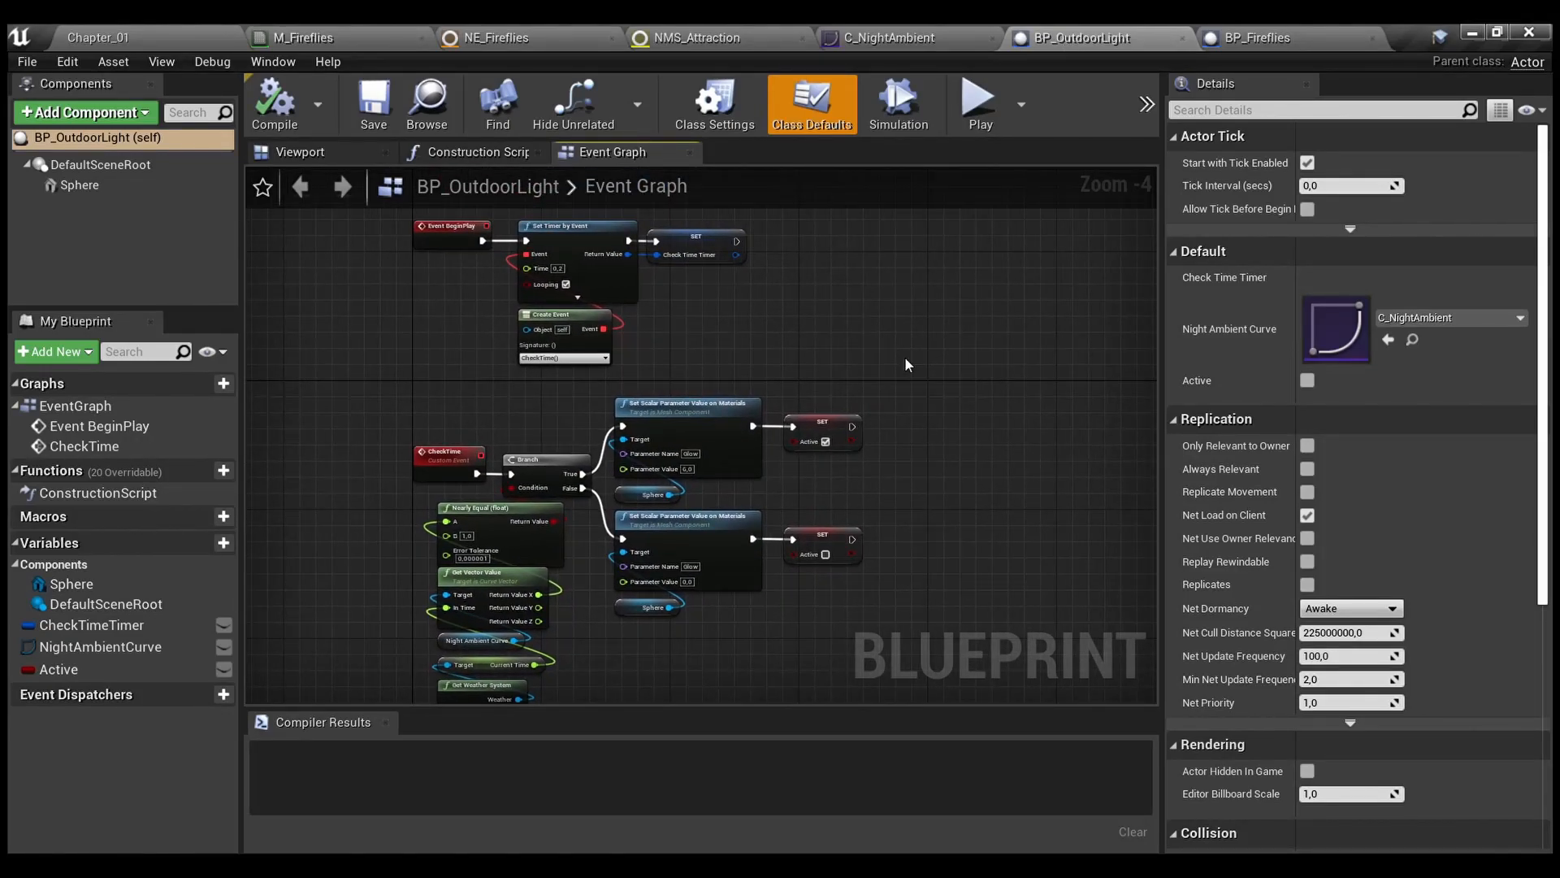
click(709, 110)
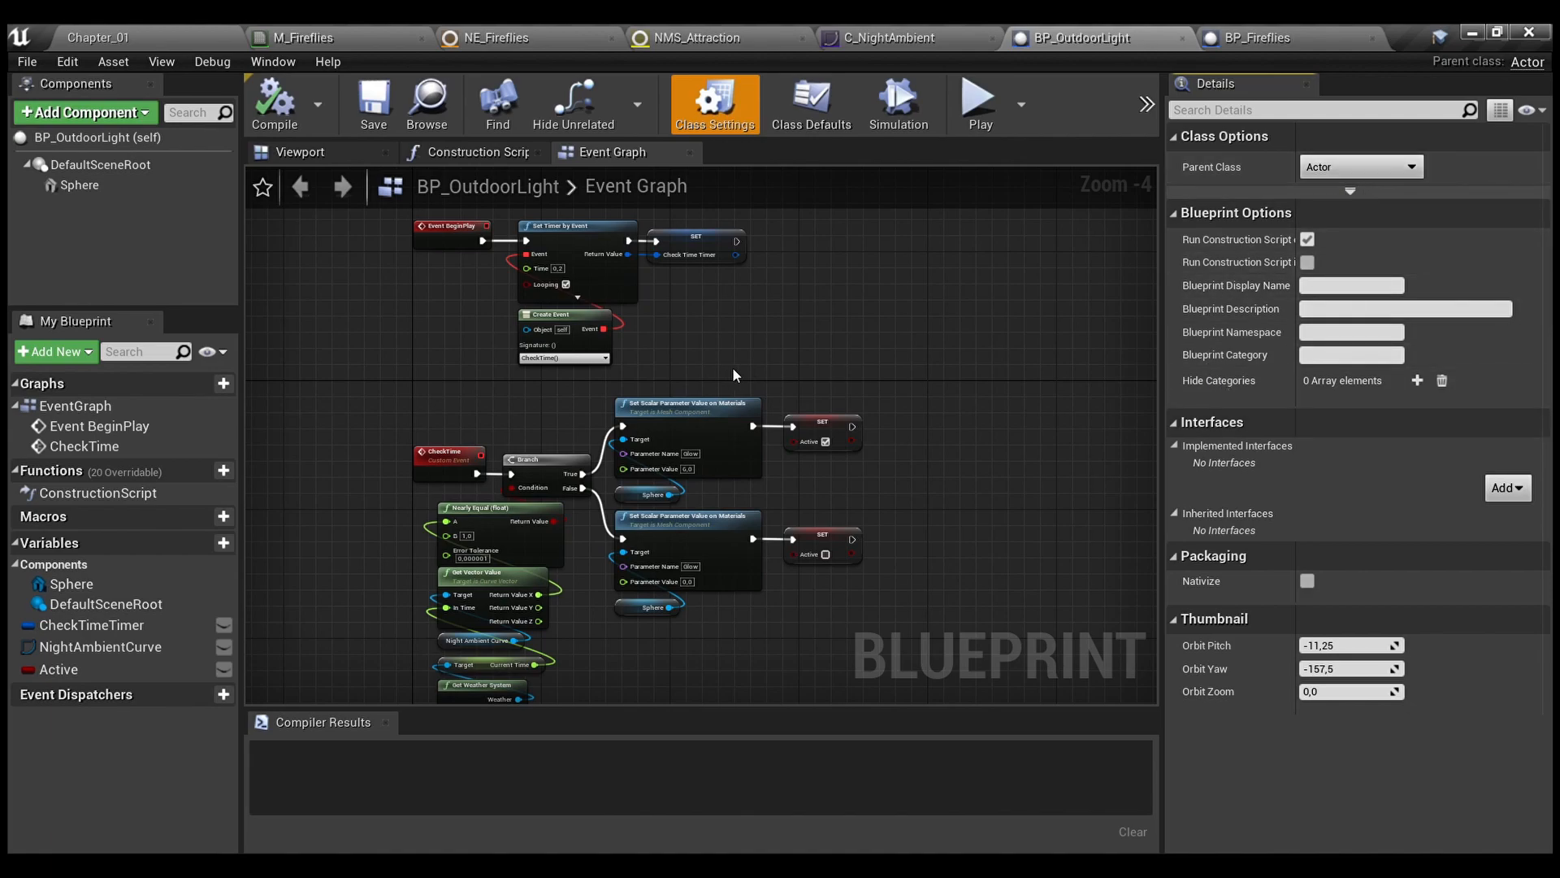
Select the Sphere component of BP_OutdoorLight, locate its M_Emission material and open it to review the Glow and emissive color nodes
right_drag(436, 295, 530, 251)
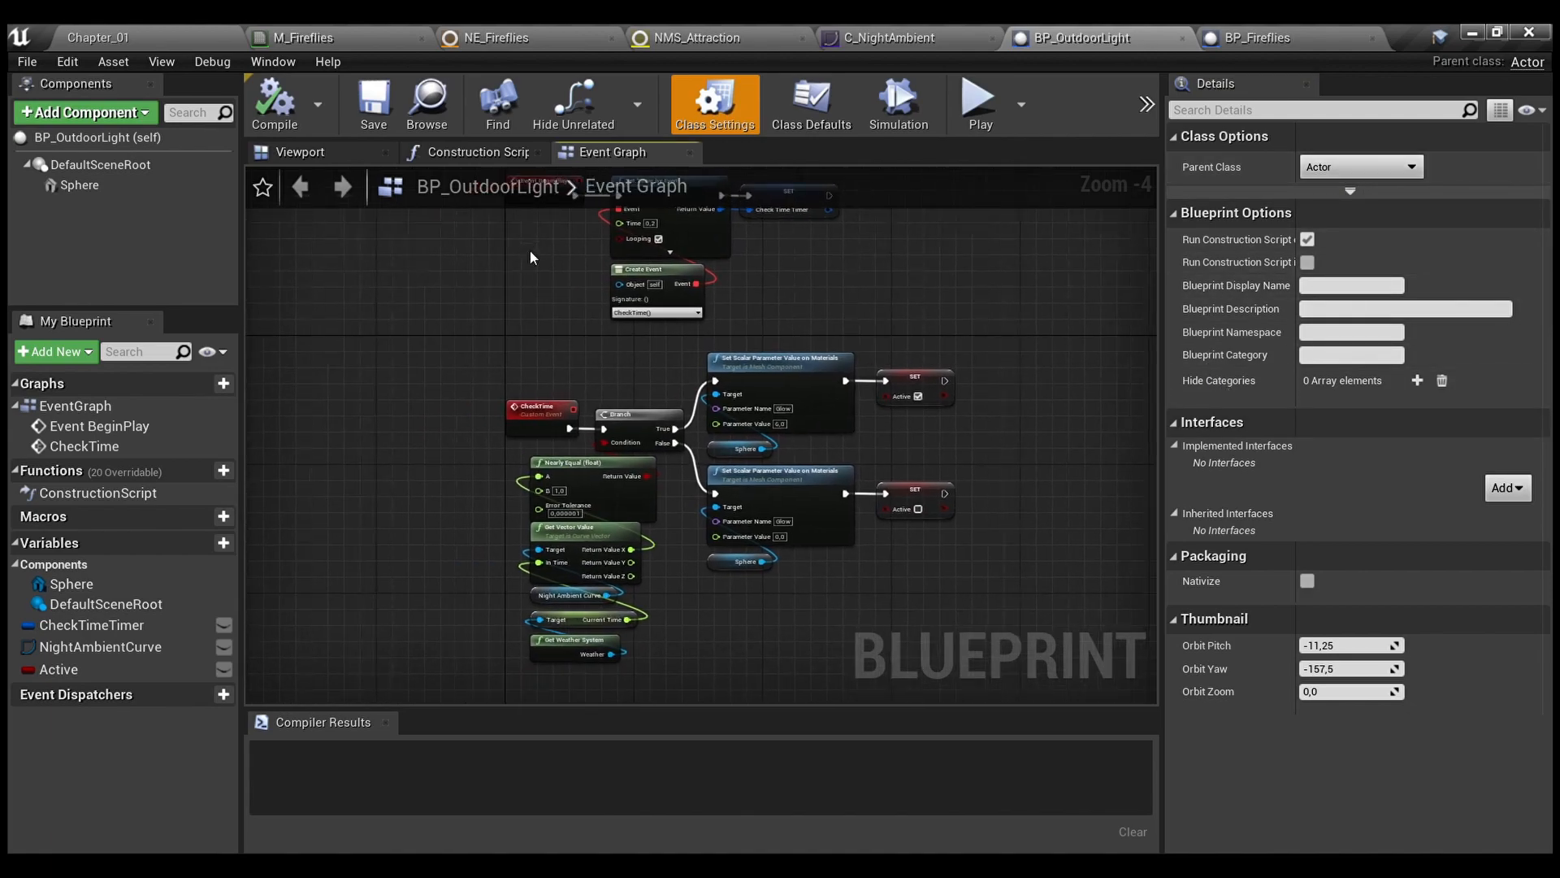
click(93, 194)
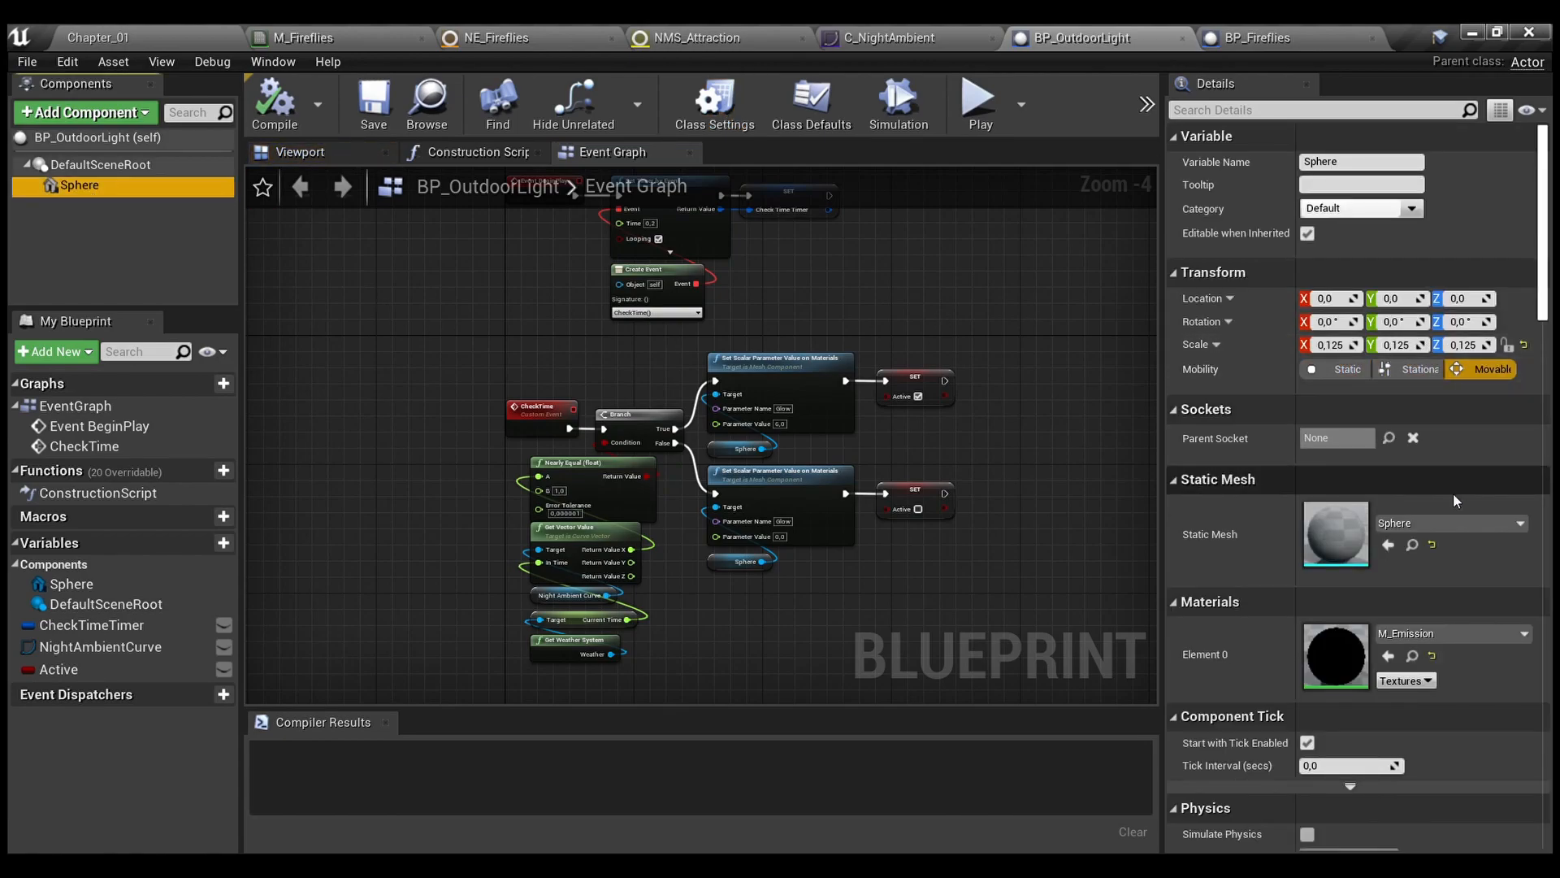
click(1412, 655)
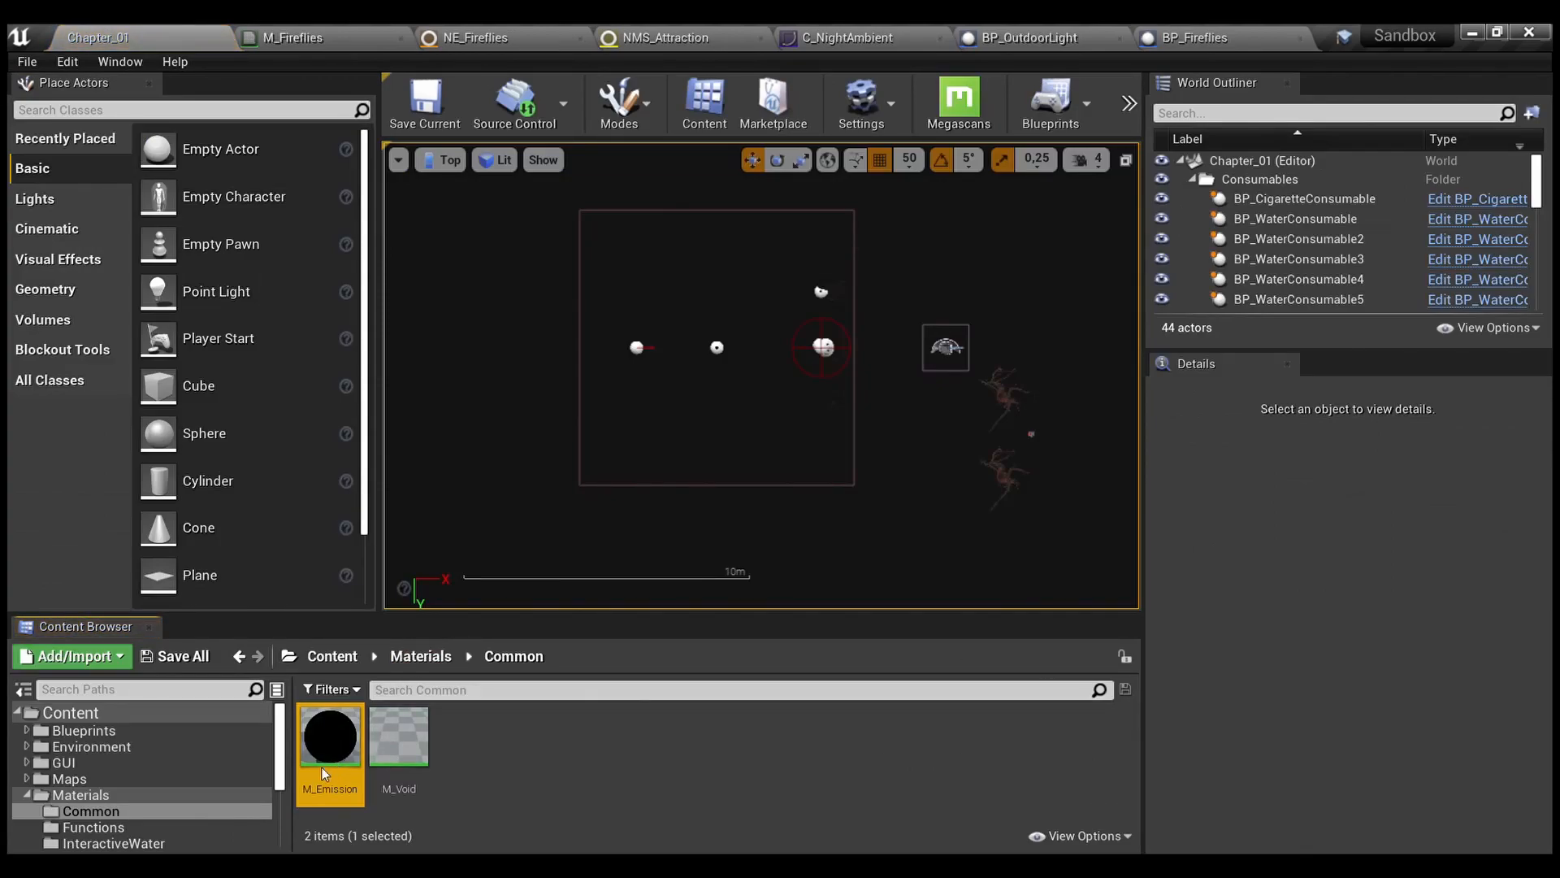
double_click(324, 648)
right_drag(689, 535, 811, 566)
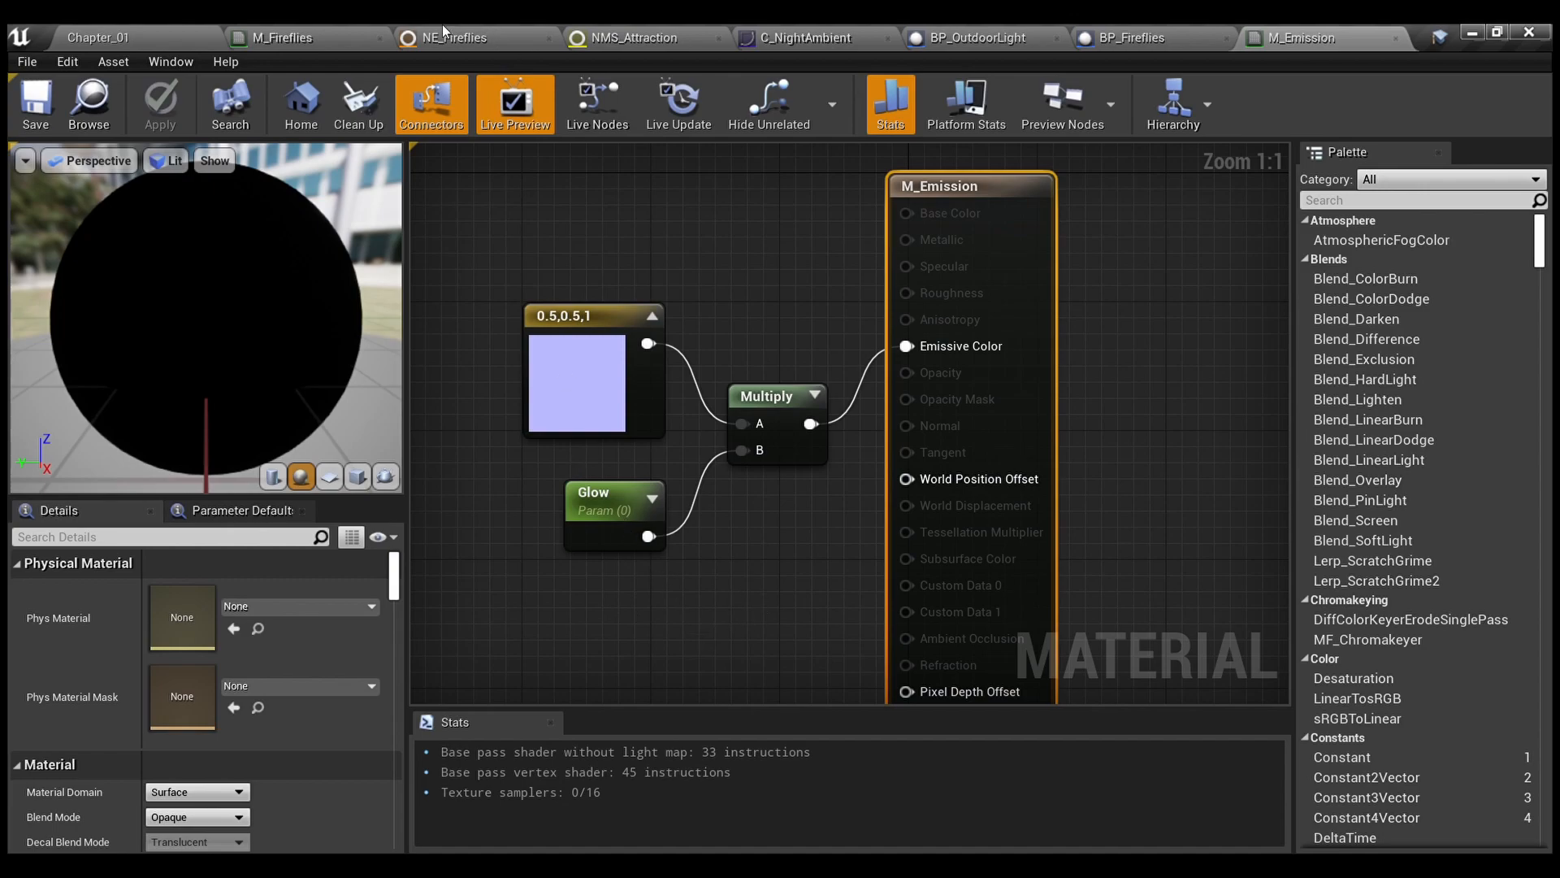
Return to BP_OutdoorLight and examine the BeginPlay nodes that set the looping timer for the CheckTime event
click(989, 32)
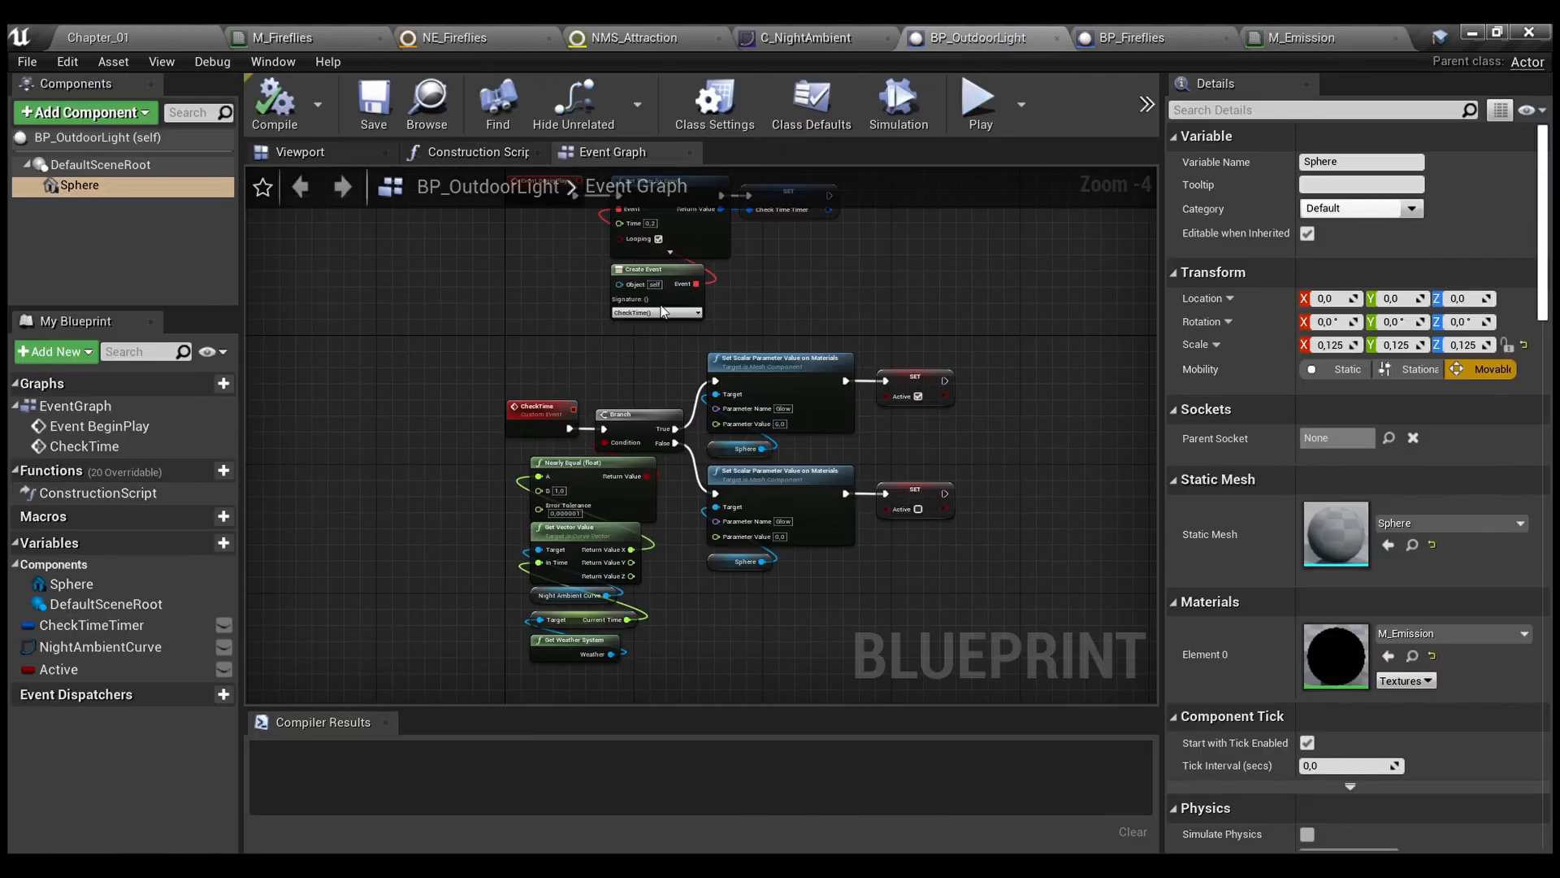
right_drag(866, 271, 876, 359)
scroll(889, 408, up, 2)
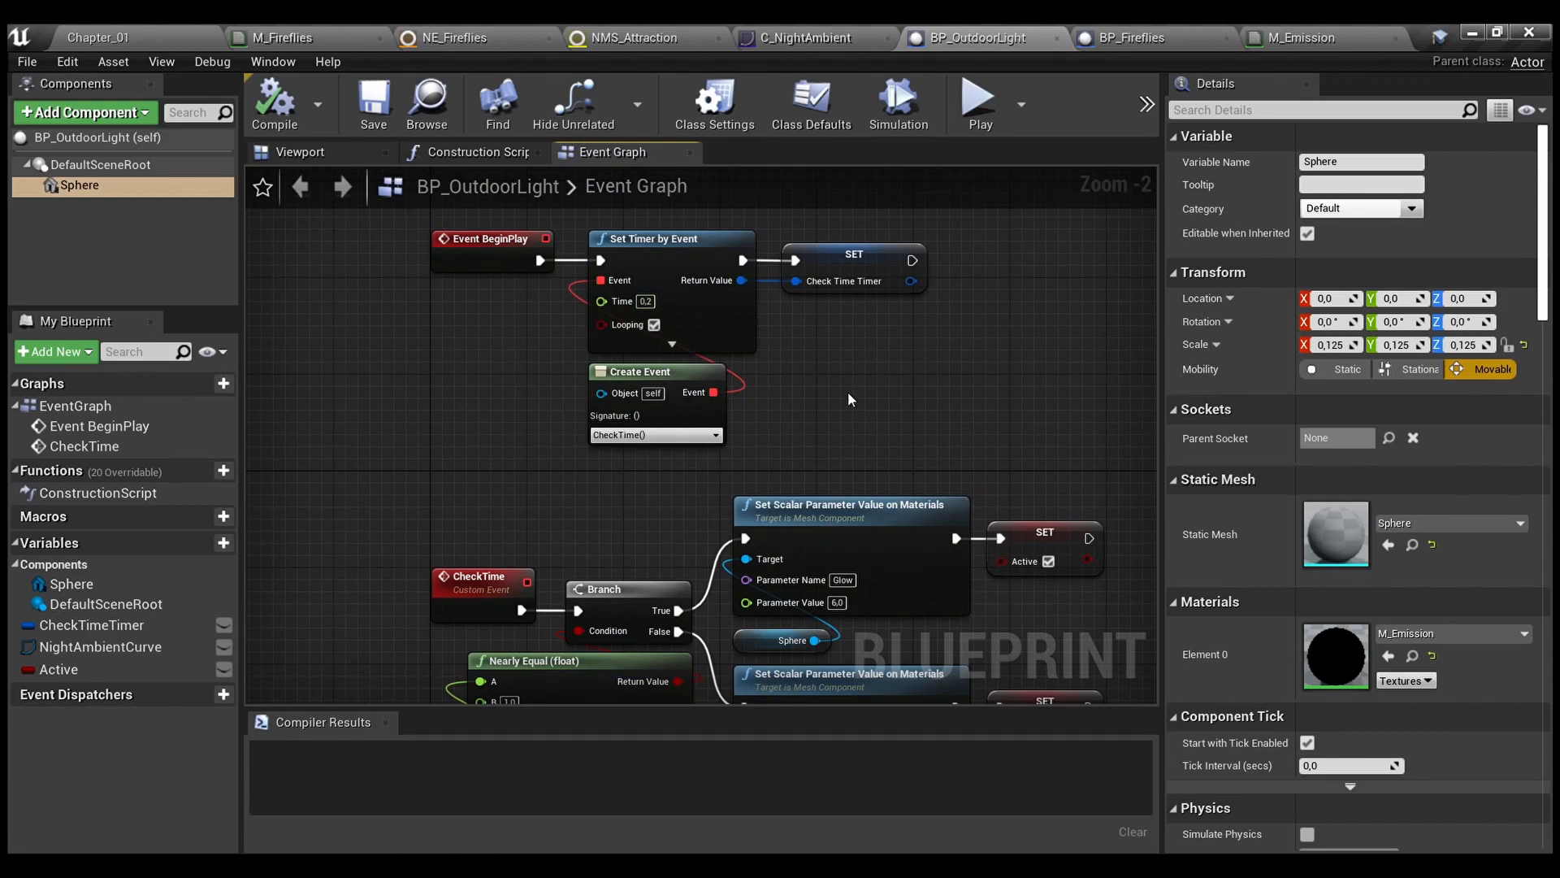
right_drag(847, 391, 796, 453)
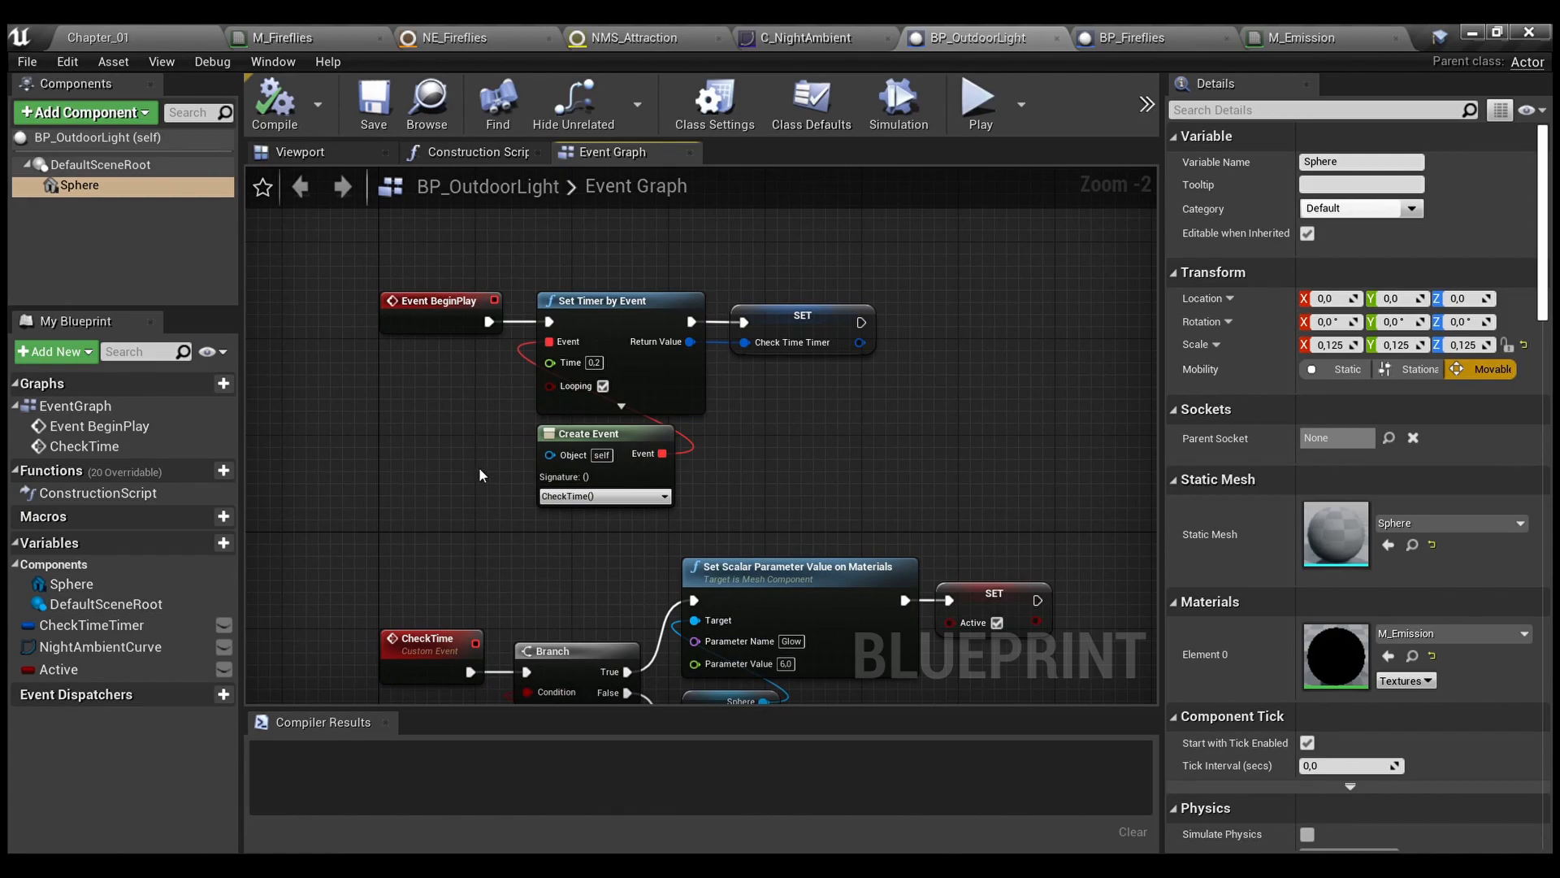
right_drag(481, 457, 490, 363)
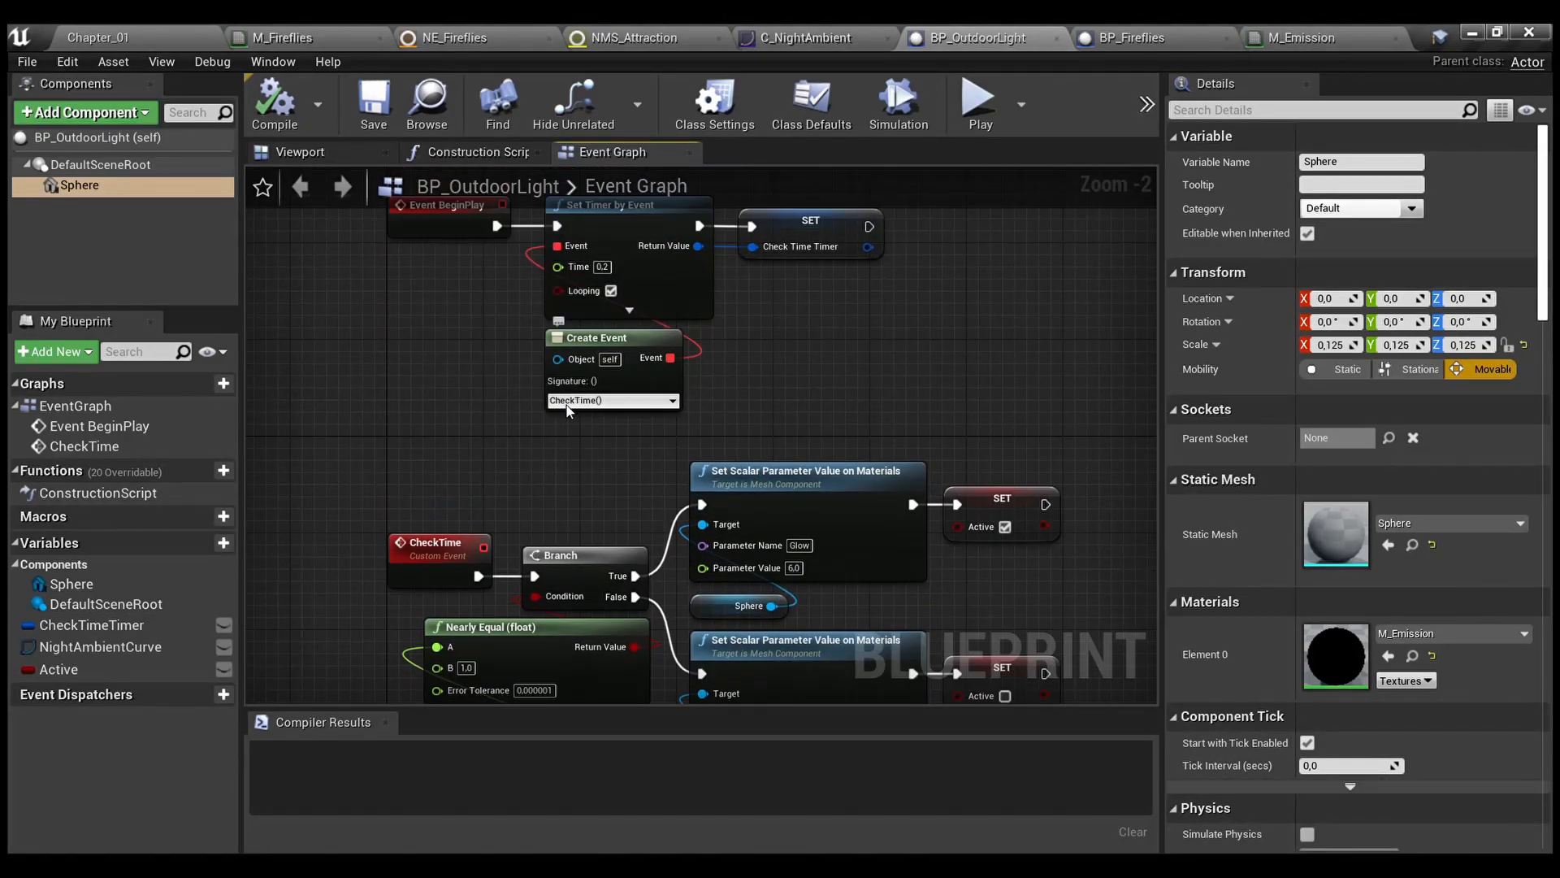
Examine the CheckTime event's Branch condition, including Nearly Equal, Get Vector Value, Night Ambient Curve, Current Time and Get Weather System
right_drag(495, 522, 600, 304)
mouse_move(709, 495)
right_down()
mouse_move(740, 414)
mouse_move(724, 473)
right_up()
scroll(738, 460, up, 1)
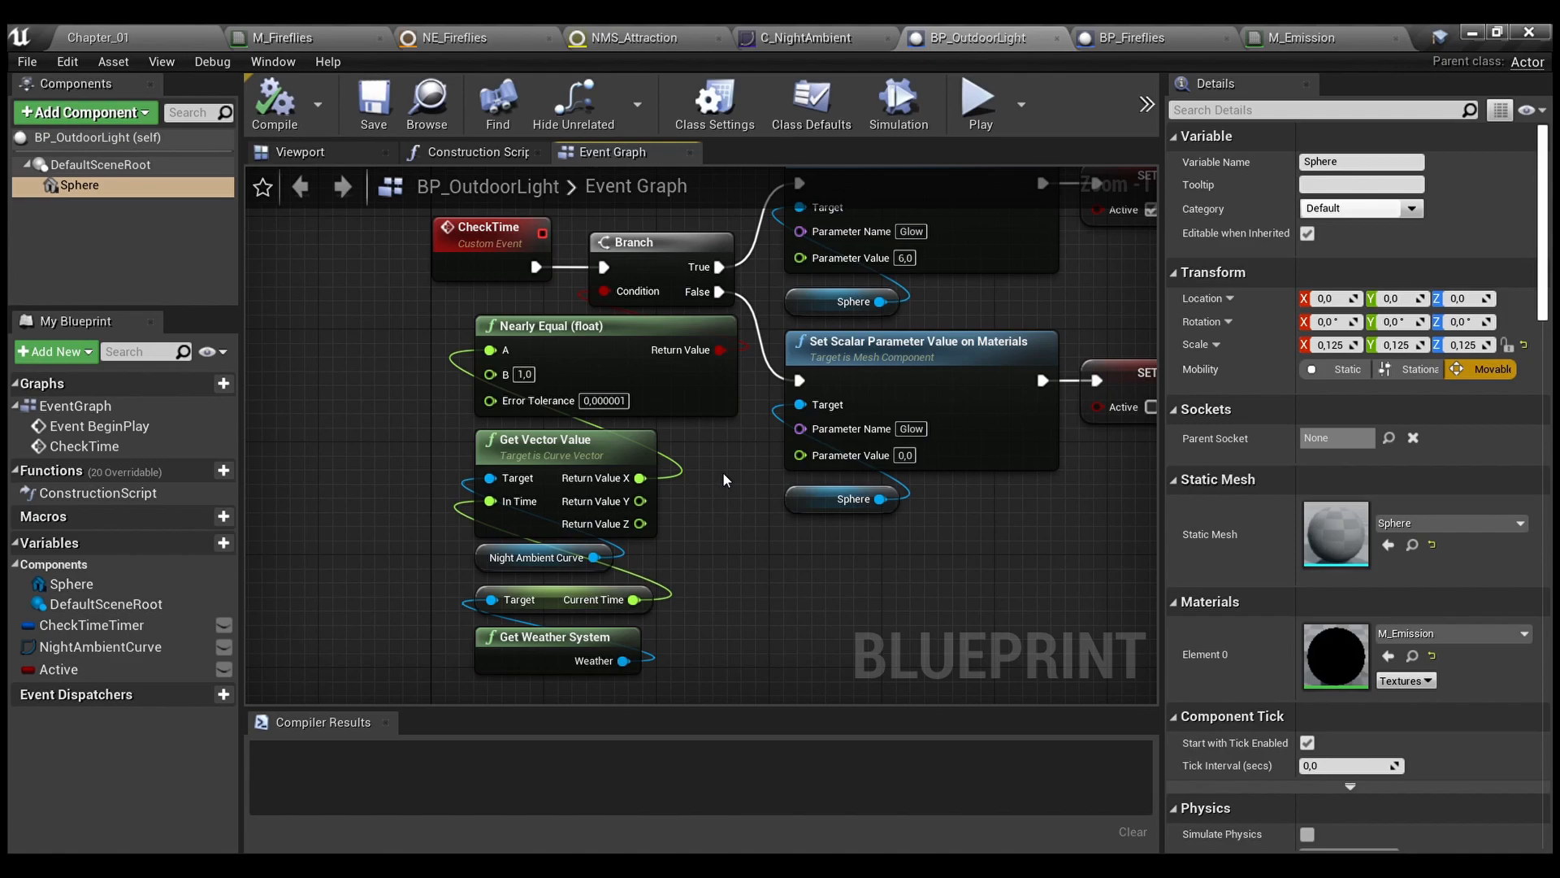
right_drag(724, 474, 662, 575)
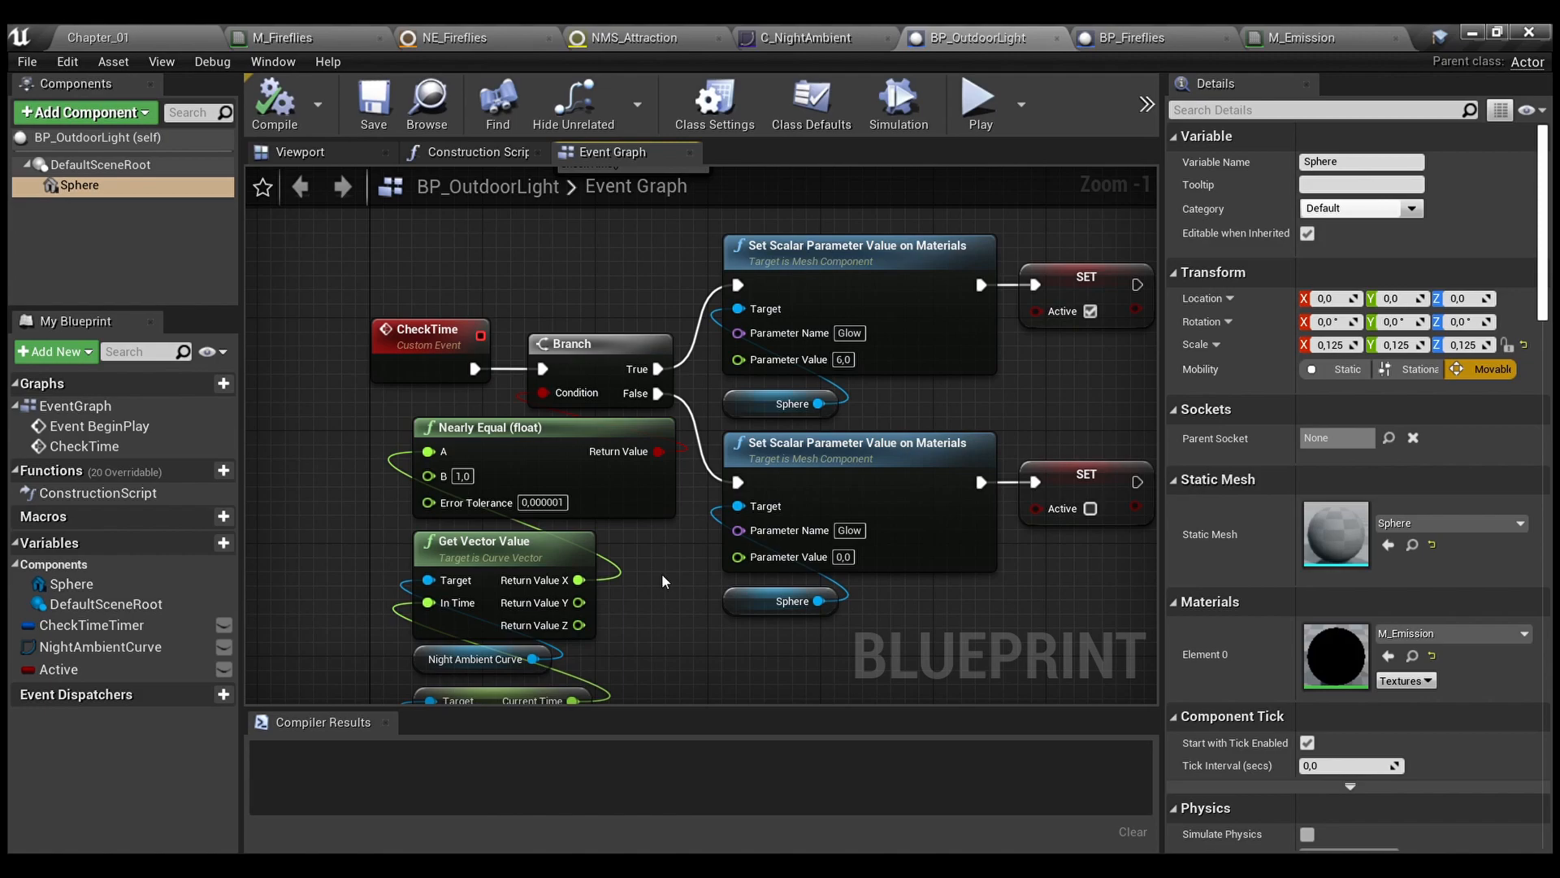
right_drag(661, 573, 715, 543)
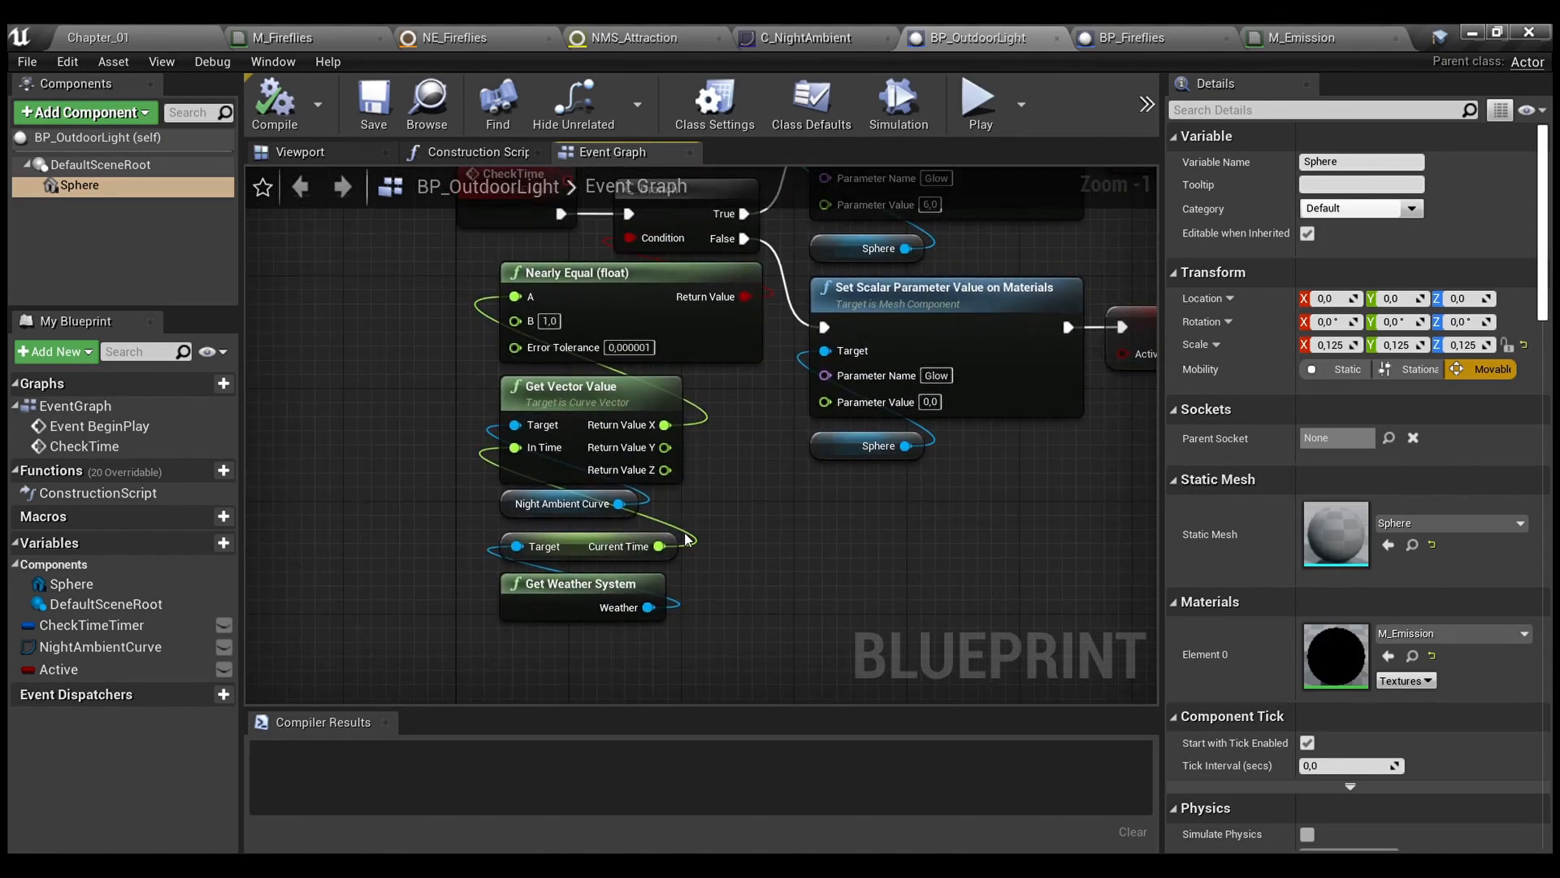
right_drag(678, 614, 631, 668)
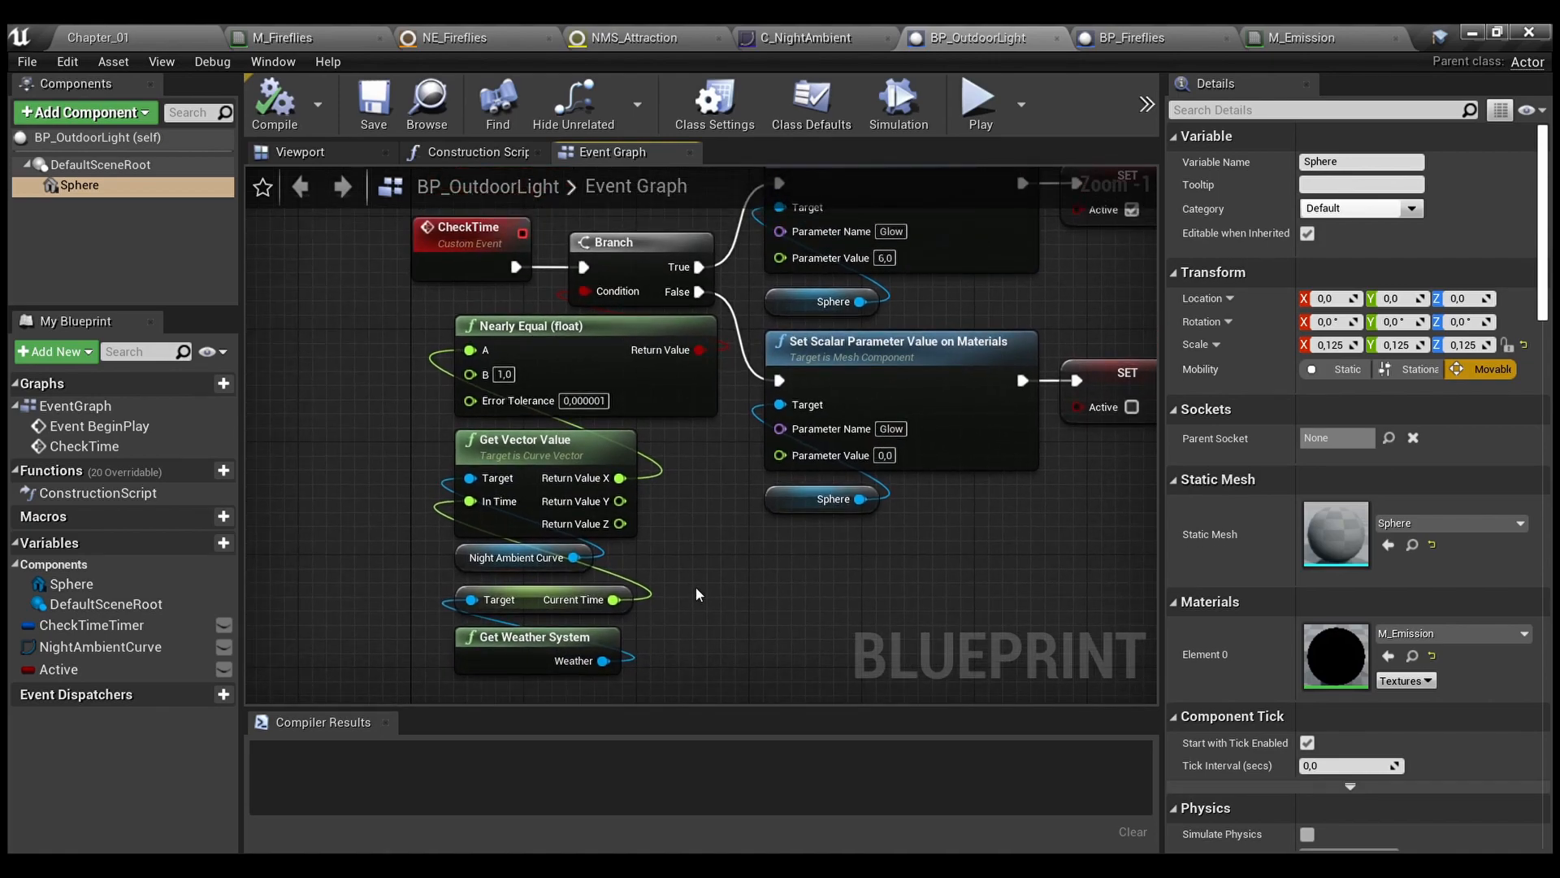
Open the Get Weather System function from the graph, review its nodes, and close BP_FunctionLibrary
click(571, 646)
double_click(569, 648)
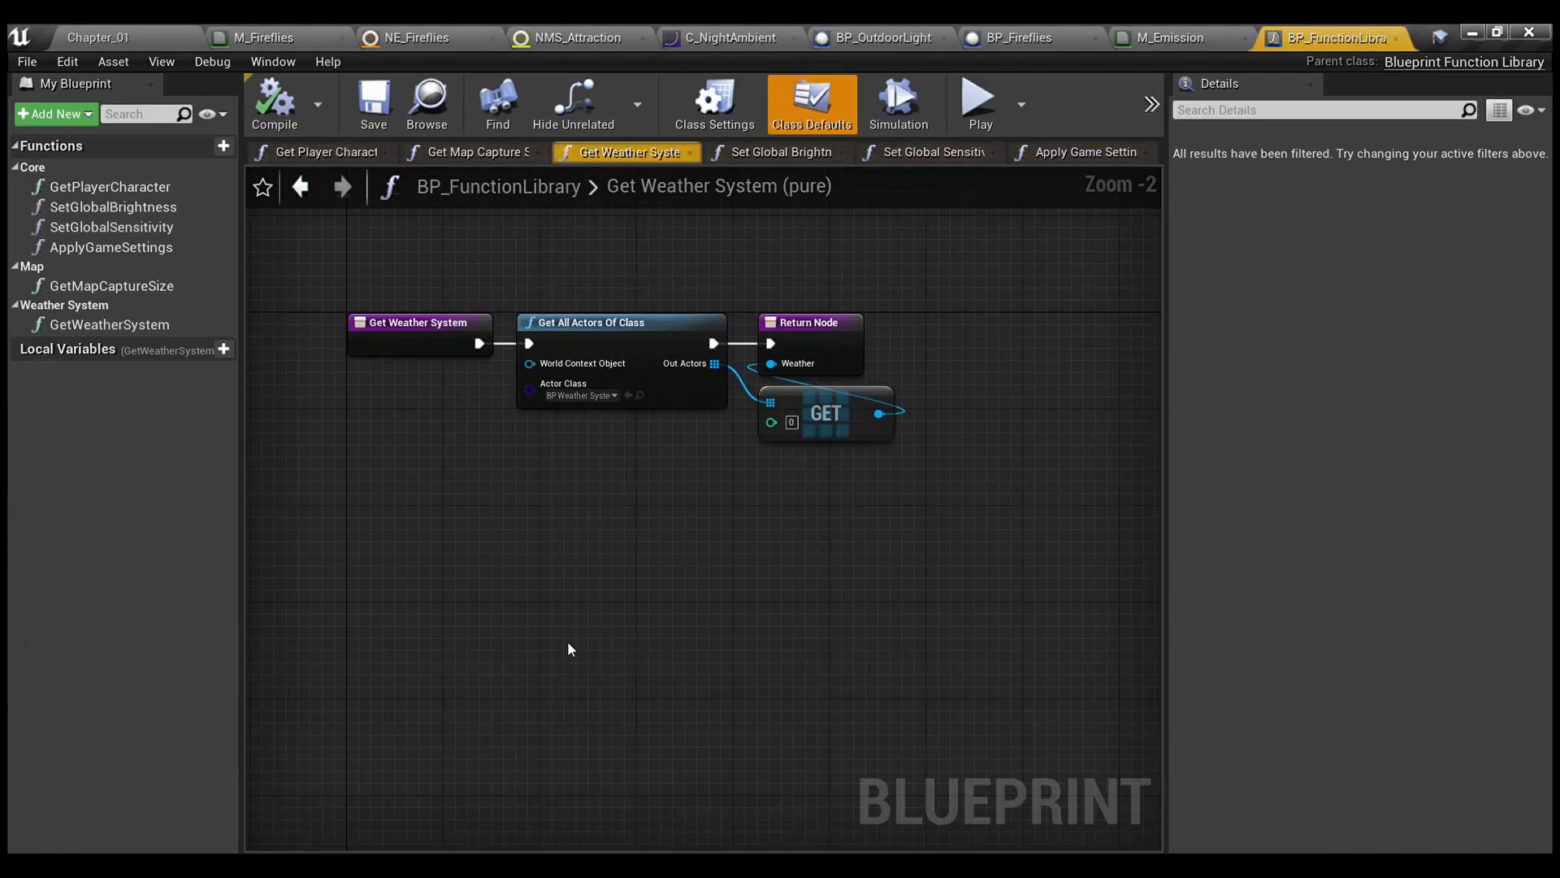
right_drag(570, 468, 607, 547)
scroll(607, 539, up, 2)
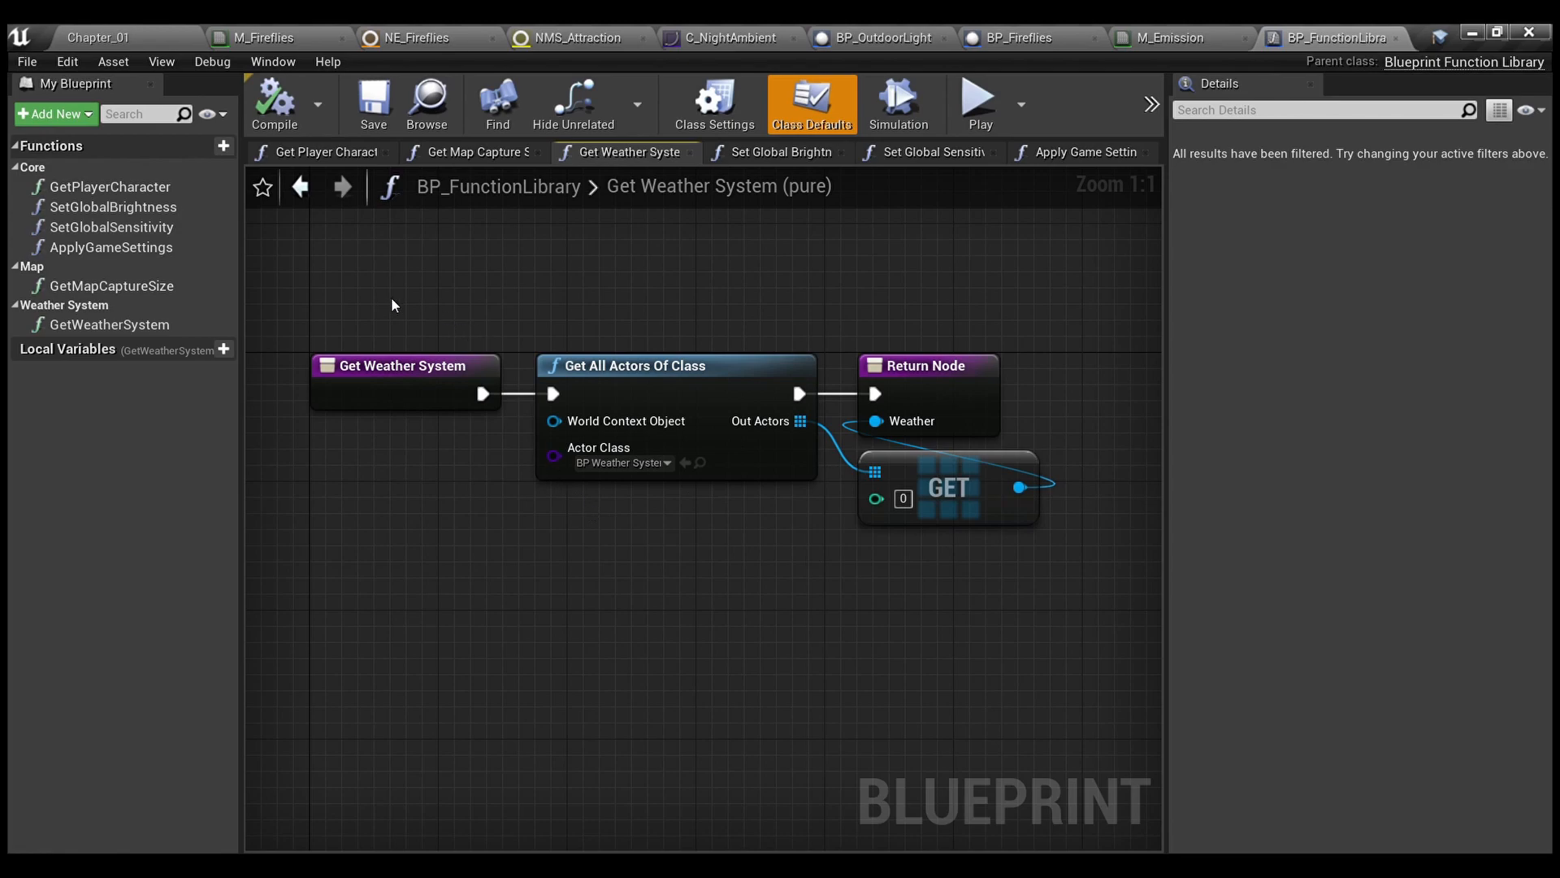
drag(391, 305, 966, 566)
click(704, 534)
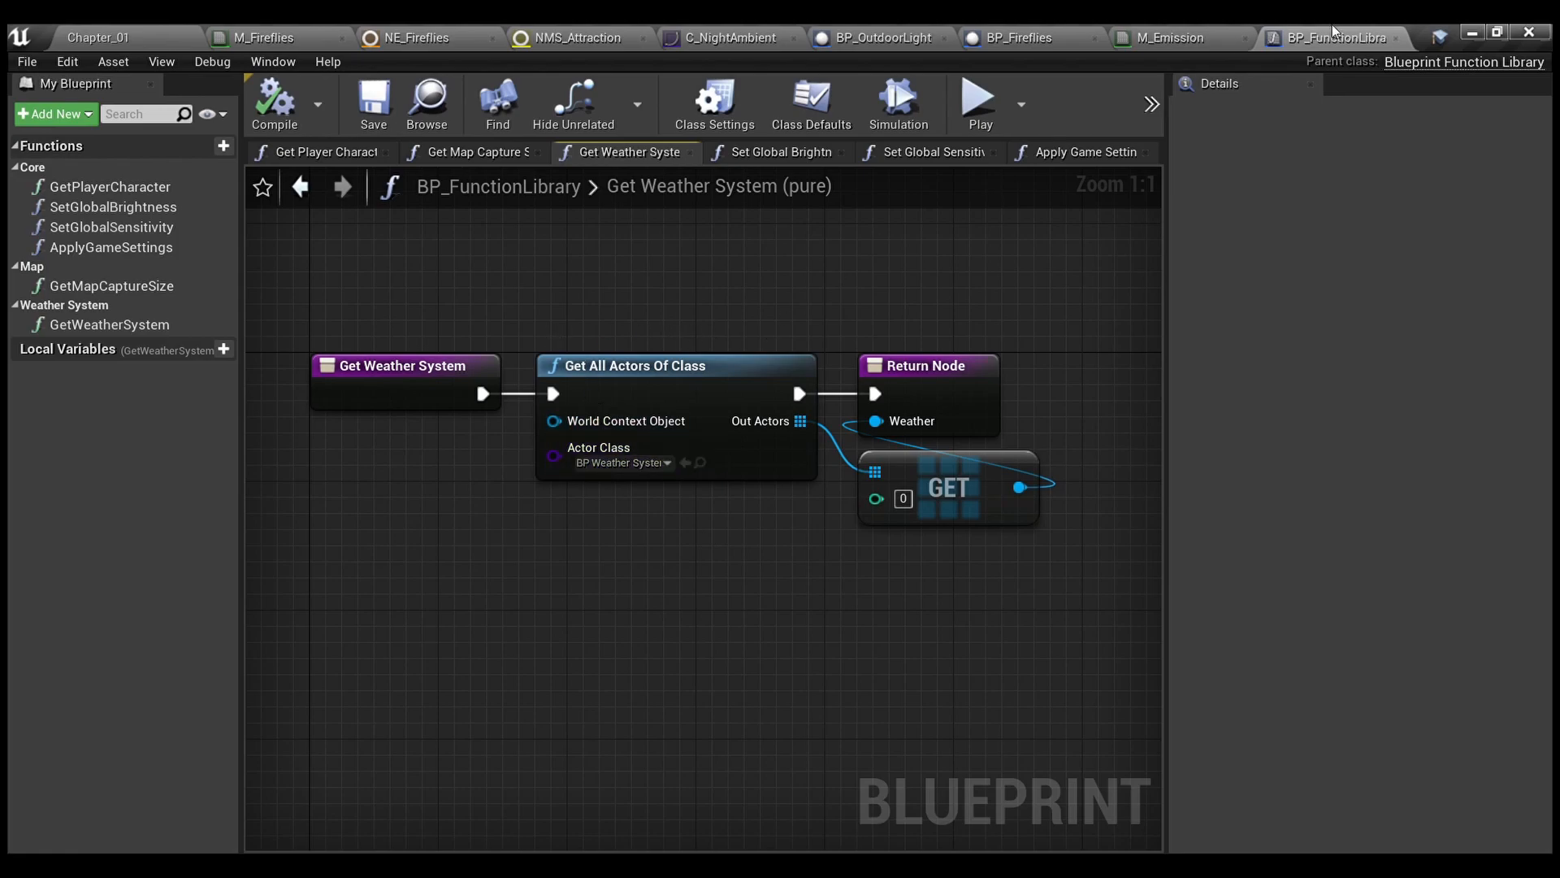
click(1396, 39)
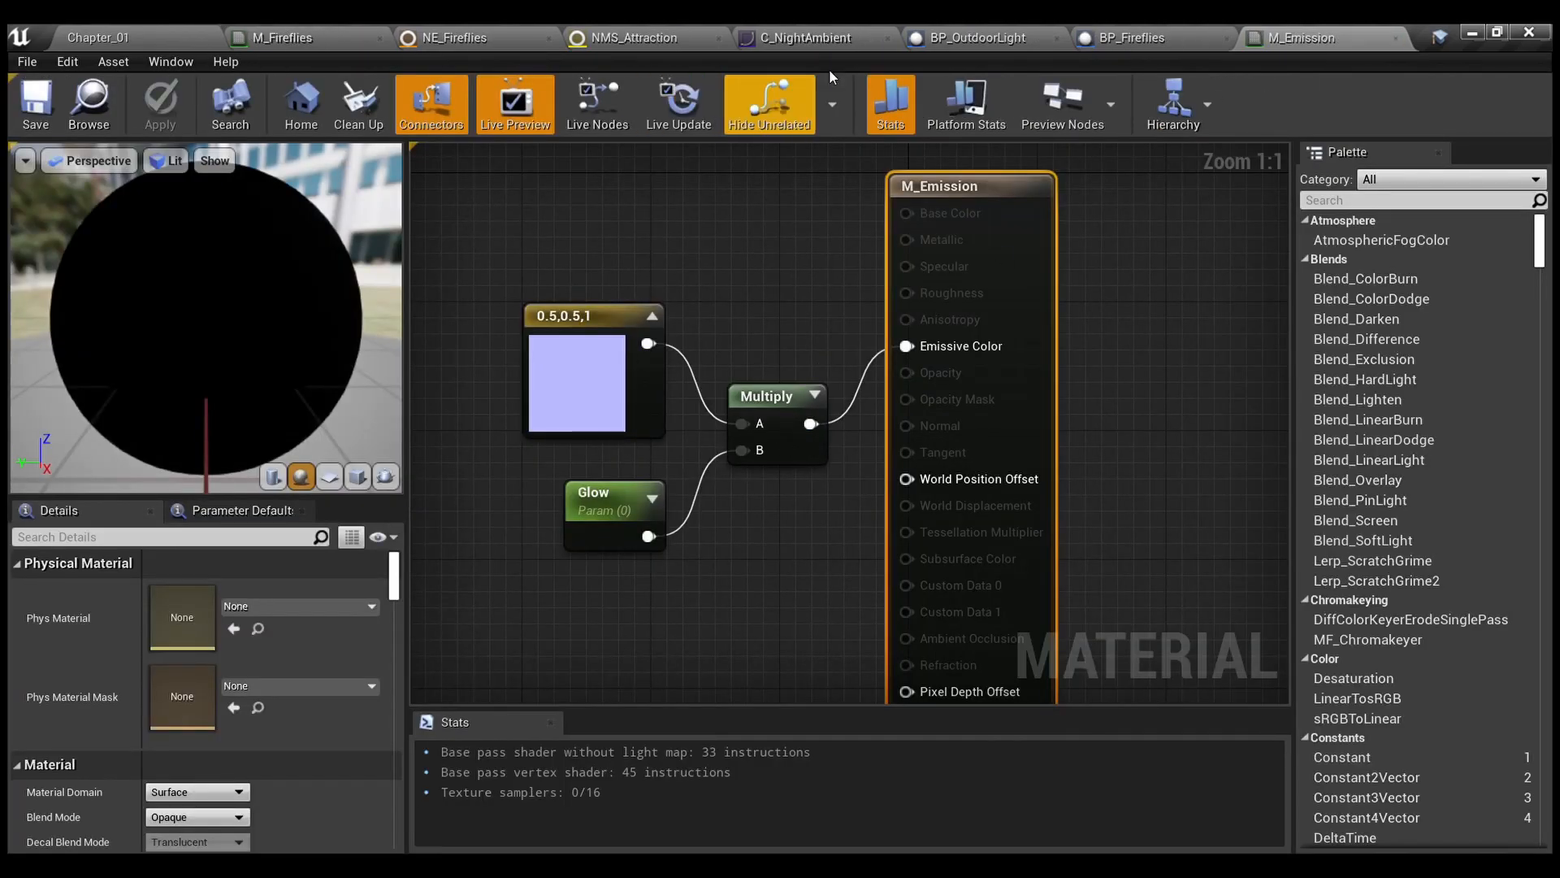
Go back to the CheckTime graph in BP_OutdoorLight and show the details of the NightAmbientCurve variable
click(976, 36)
click(710, 573)
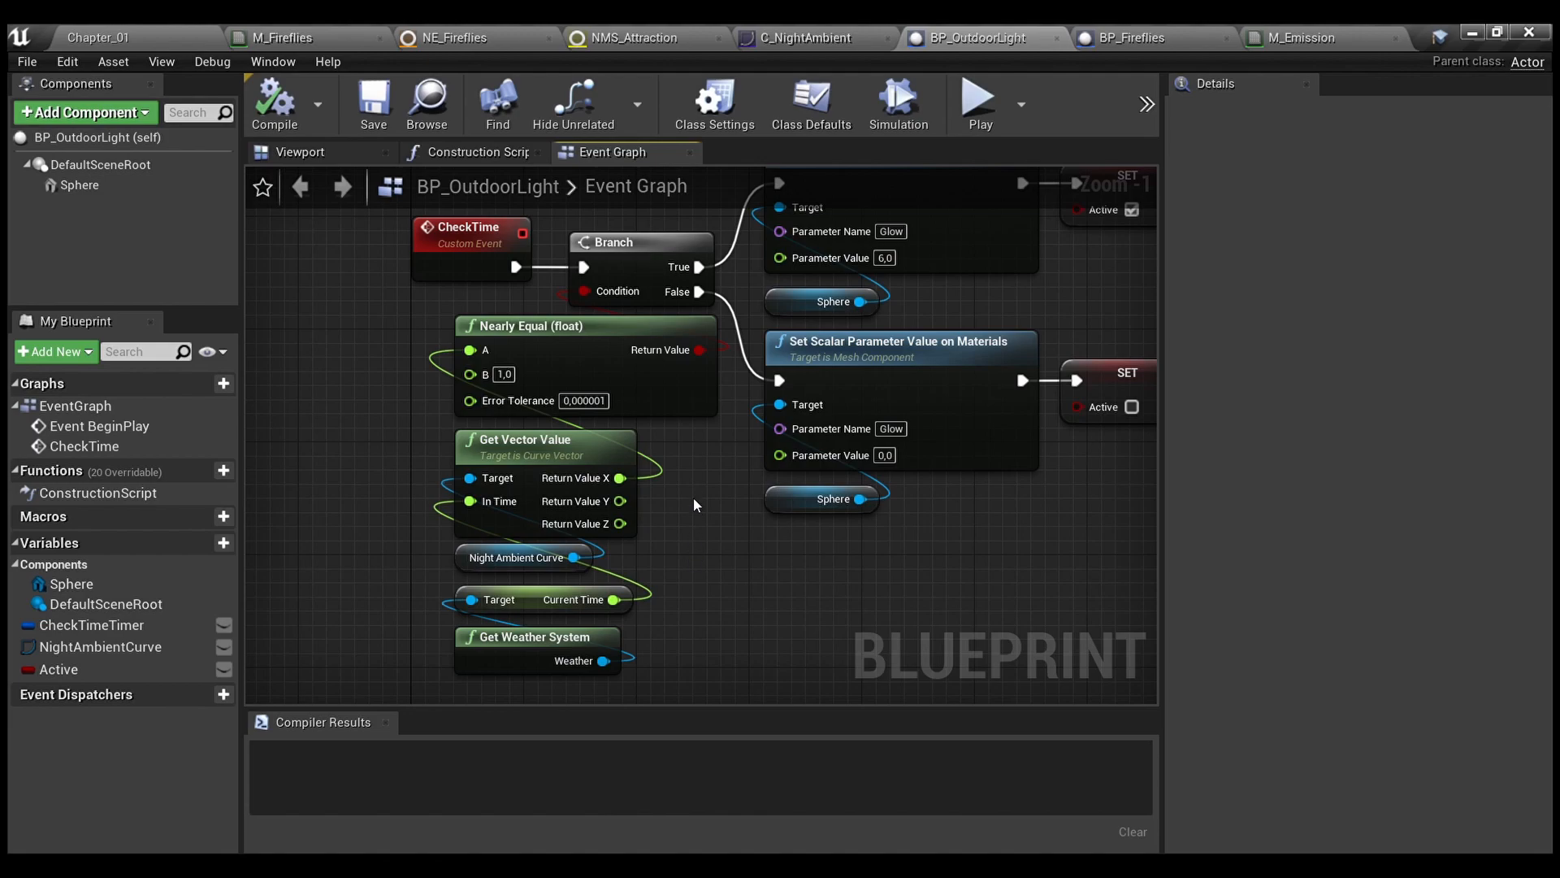
right_drag(691, 476, 685, 509)
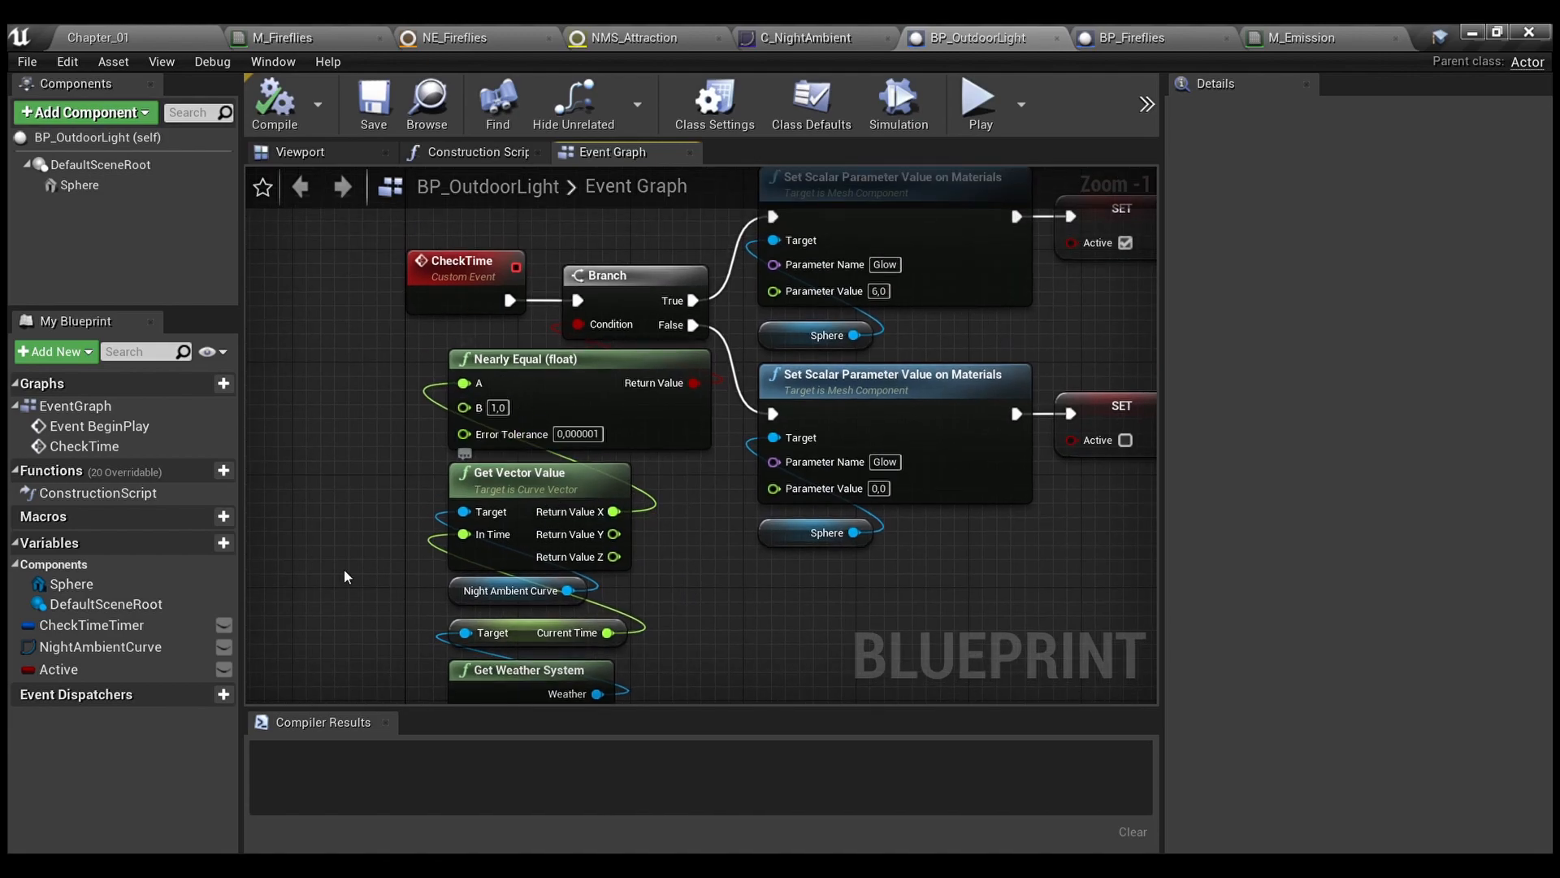
click(102, 647)
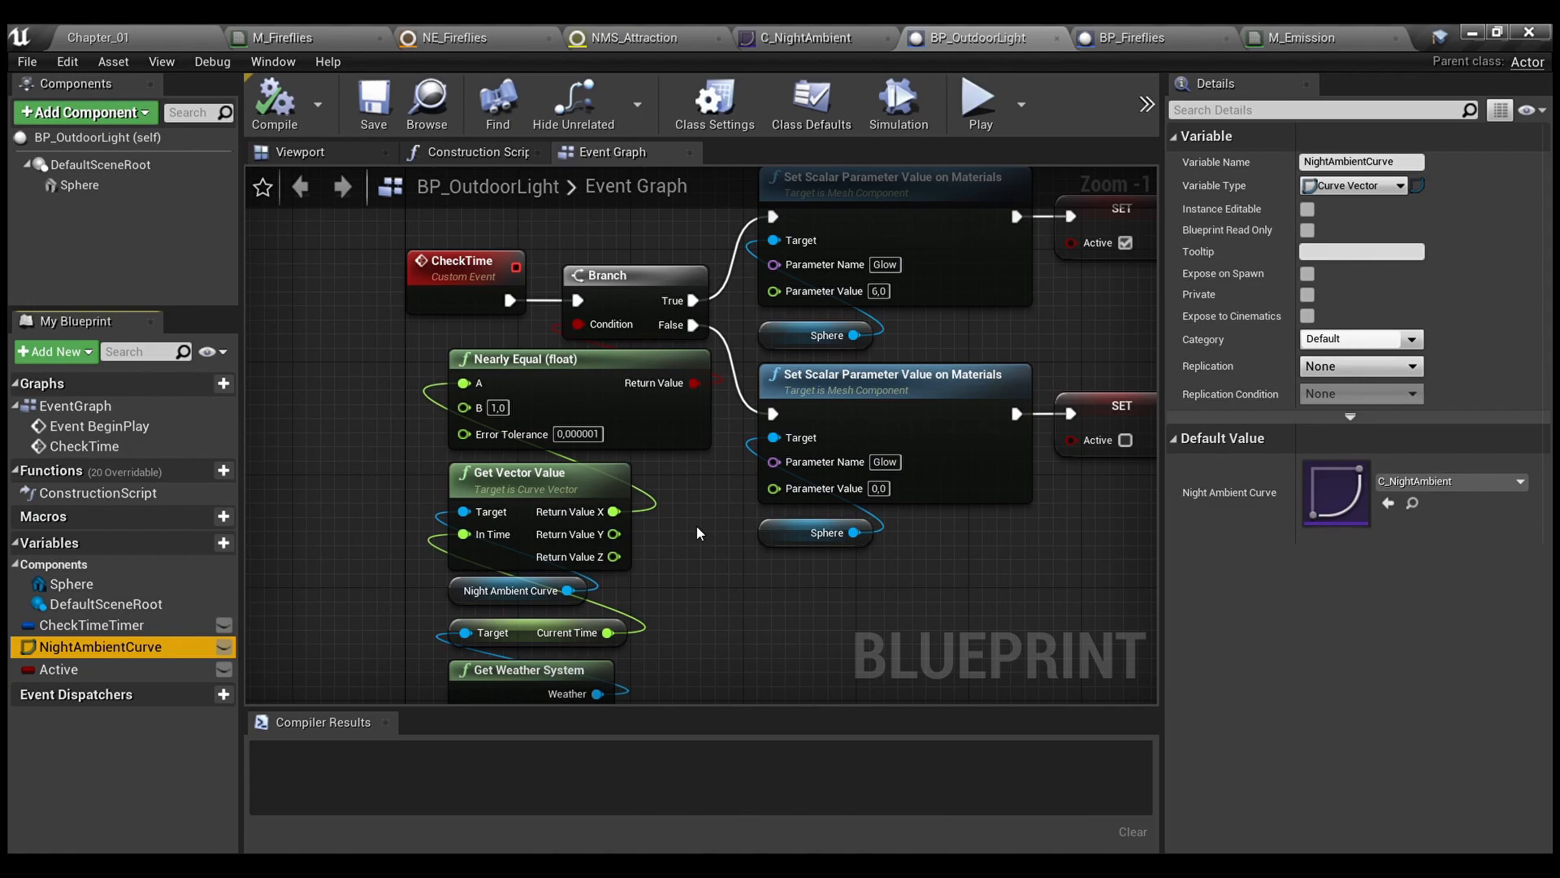
Switch to BP_Fireflies and examine the curve lookup and Branch nodes of its CheckTime event
click(1155, 50)
scroll(599, 340, down, 2)
right_drag(518, 662, 692, 360)
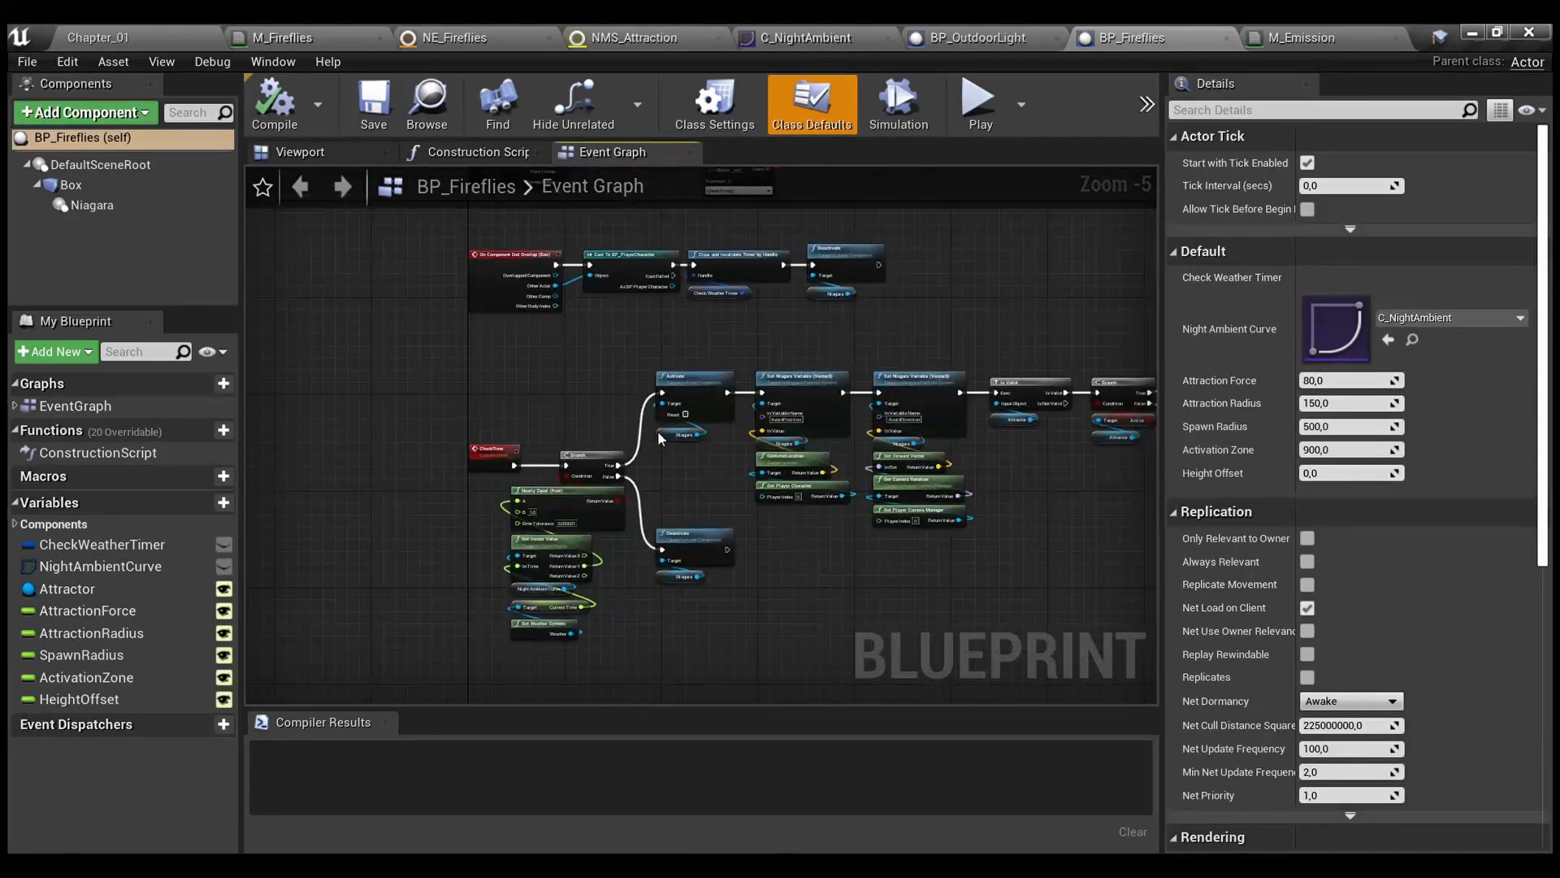
scroll(568, 573, up, 4)
right_drag(388, 441, 440, 377)
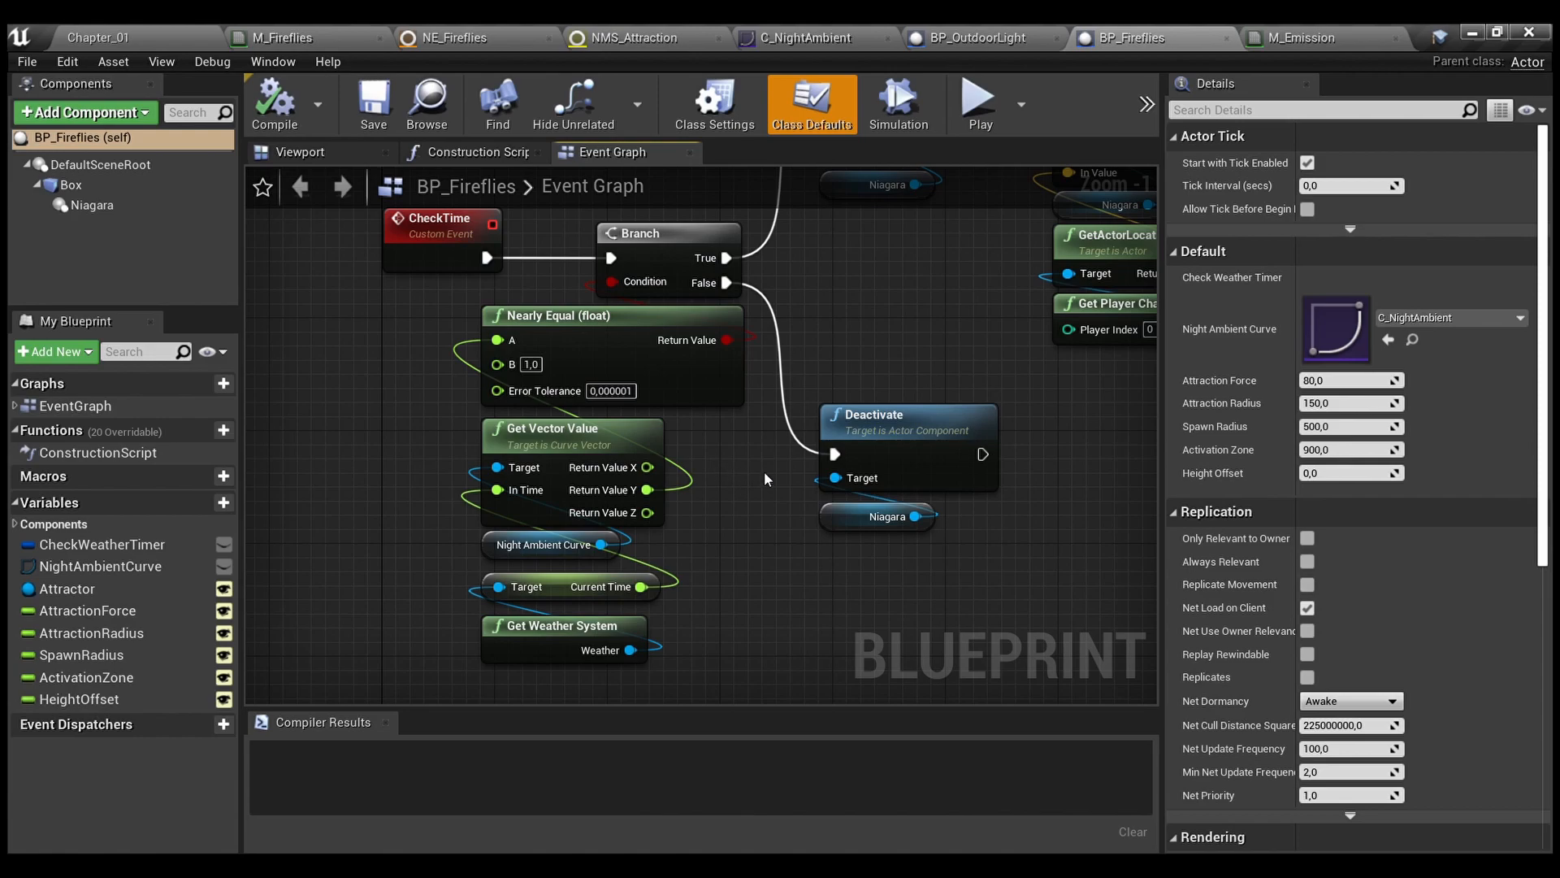
Return to BP_OutdoorLight and inspect the Glow parameter and Active setter nodes on the True and False branches of CheckTime
click(966, 34)
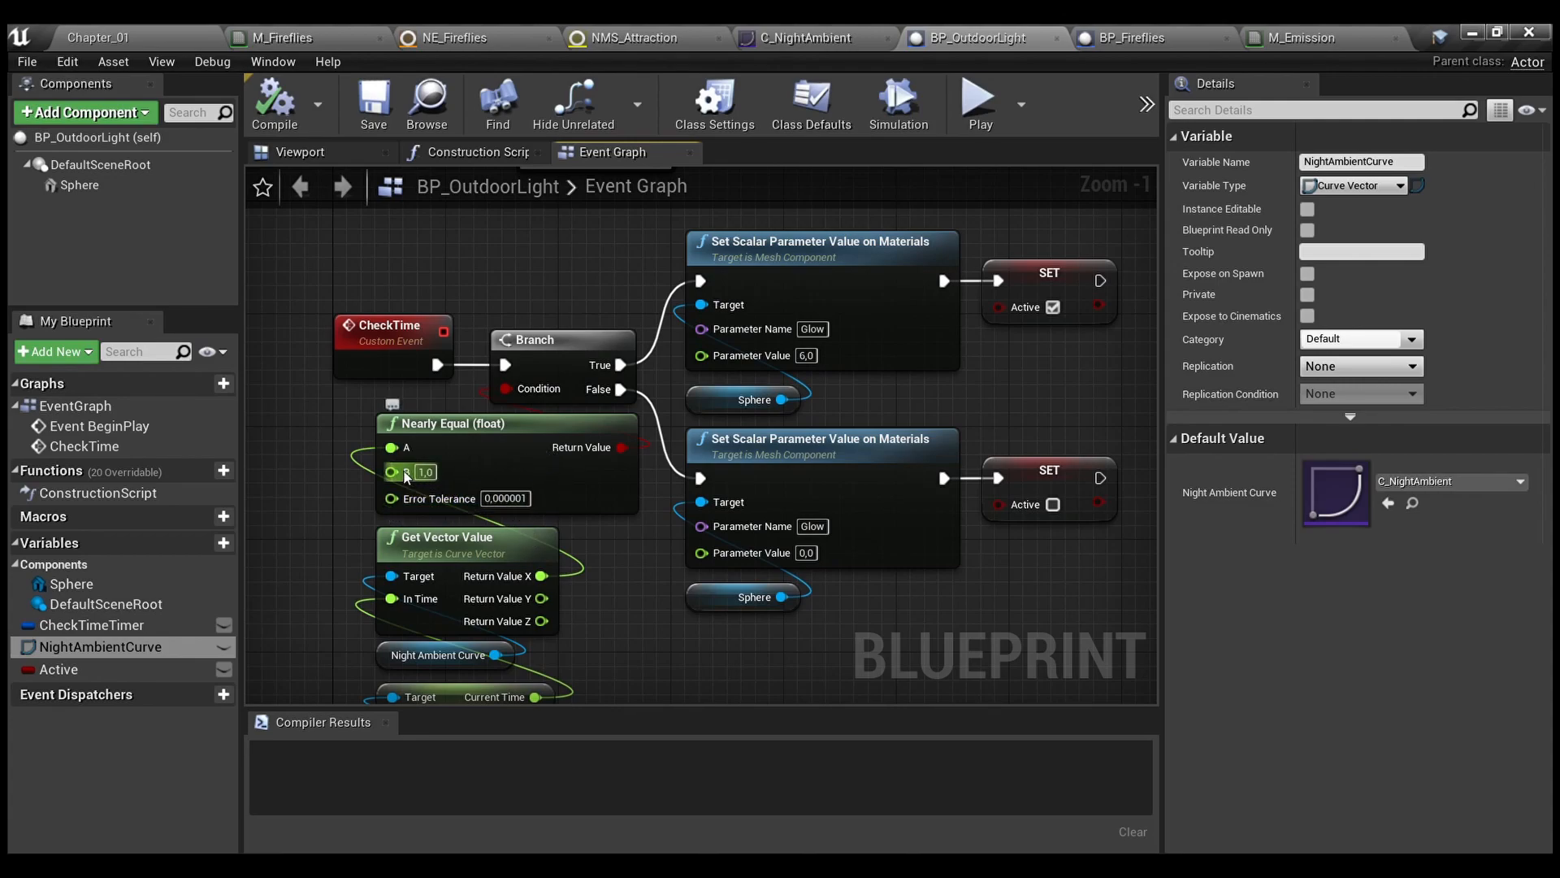
right_drag(924, 381, 734, 431)
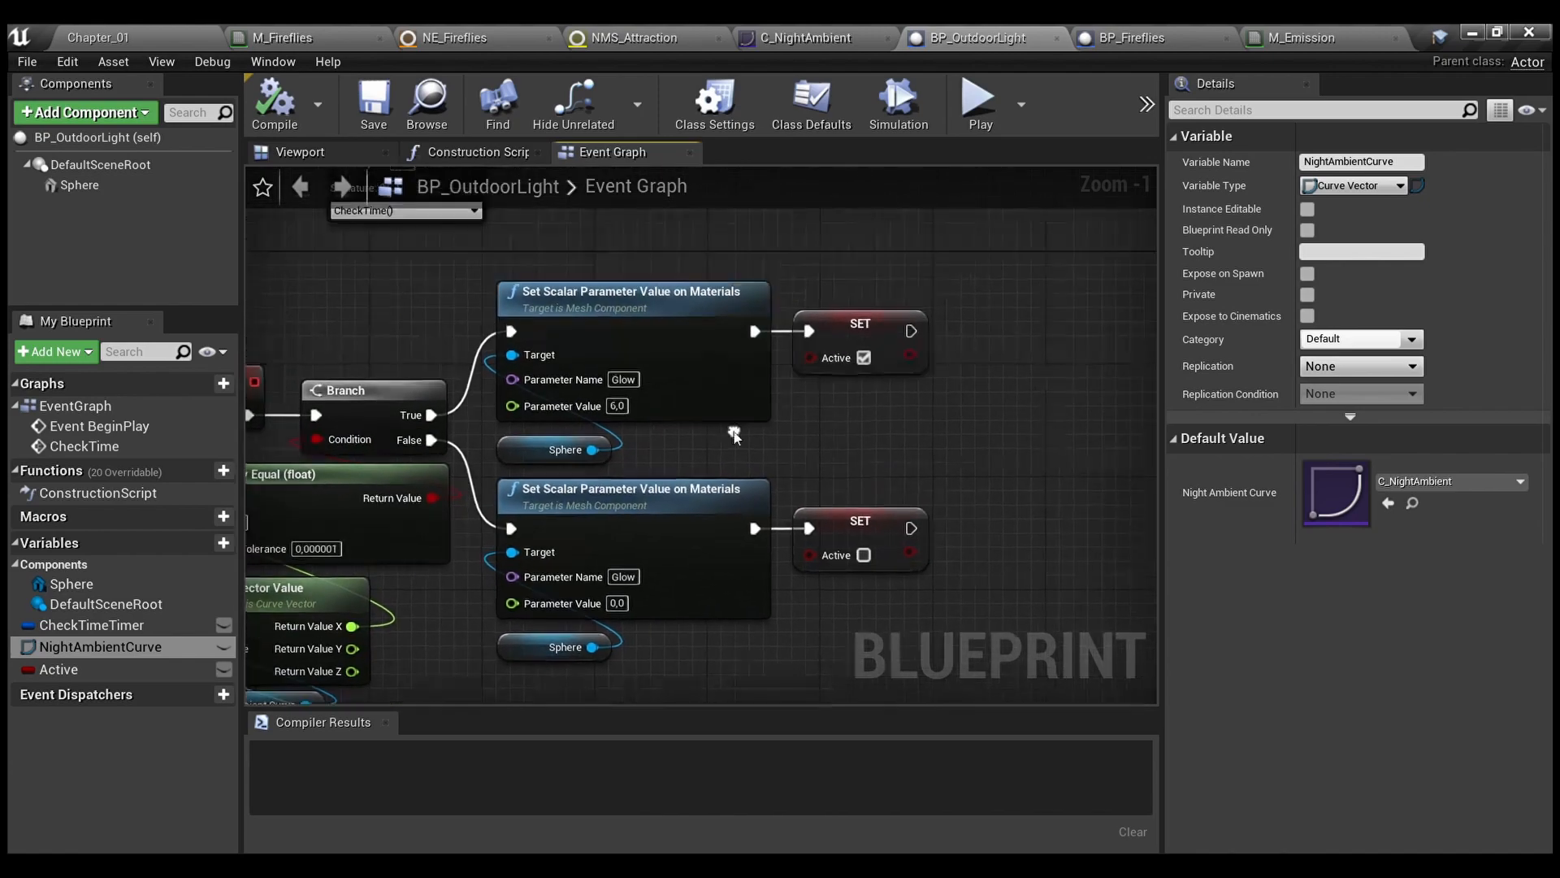
drag(475, 263, 680, 427)
click(776, 450)
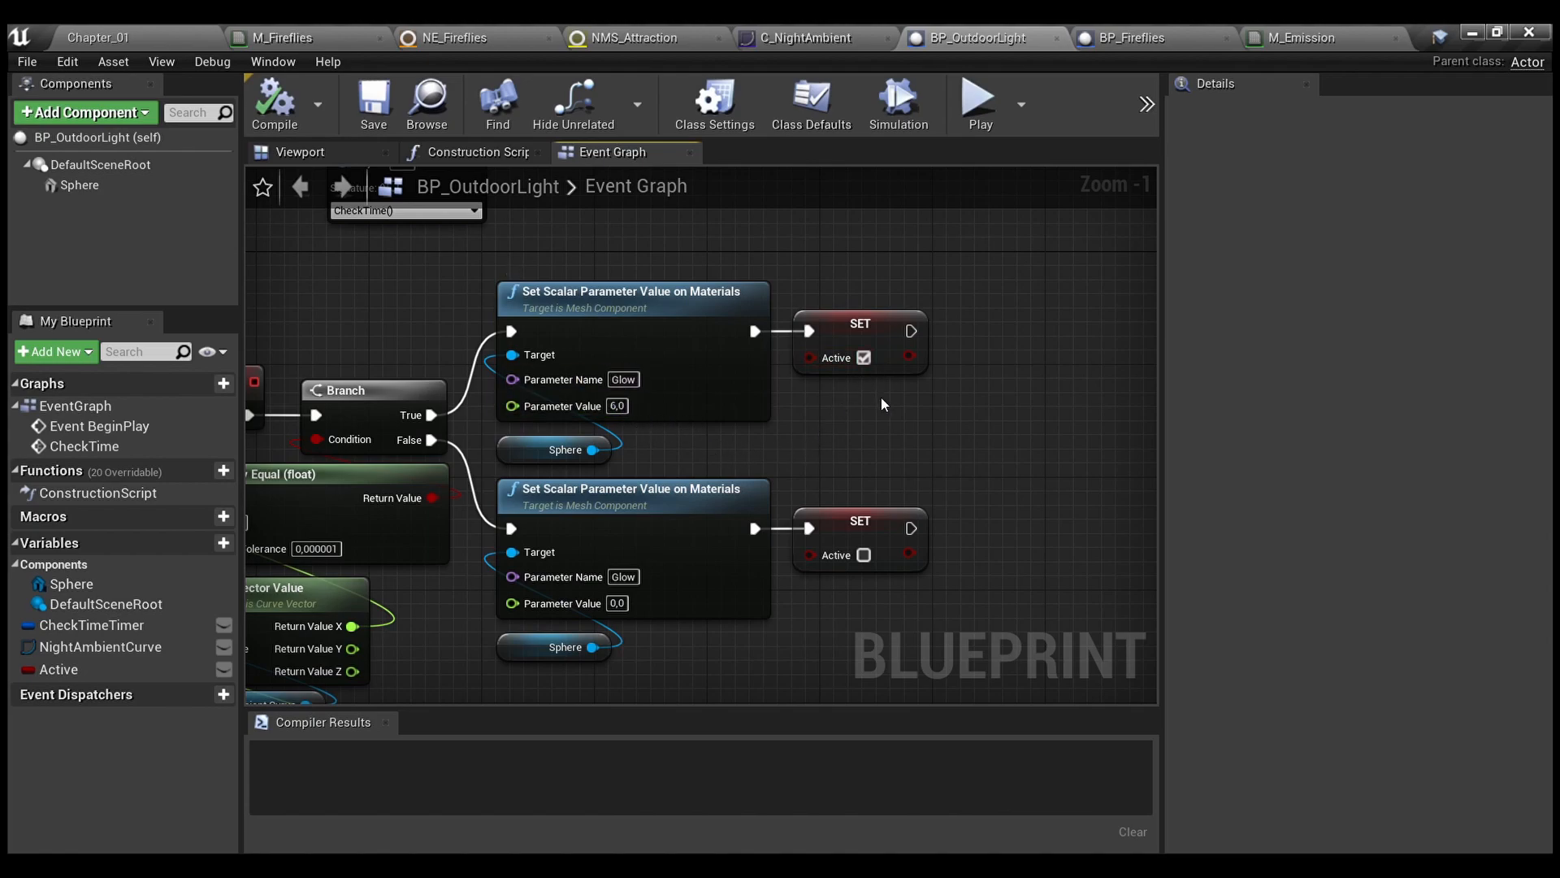
right_drag(881, 398, 979, 349)
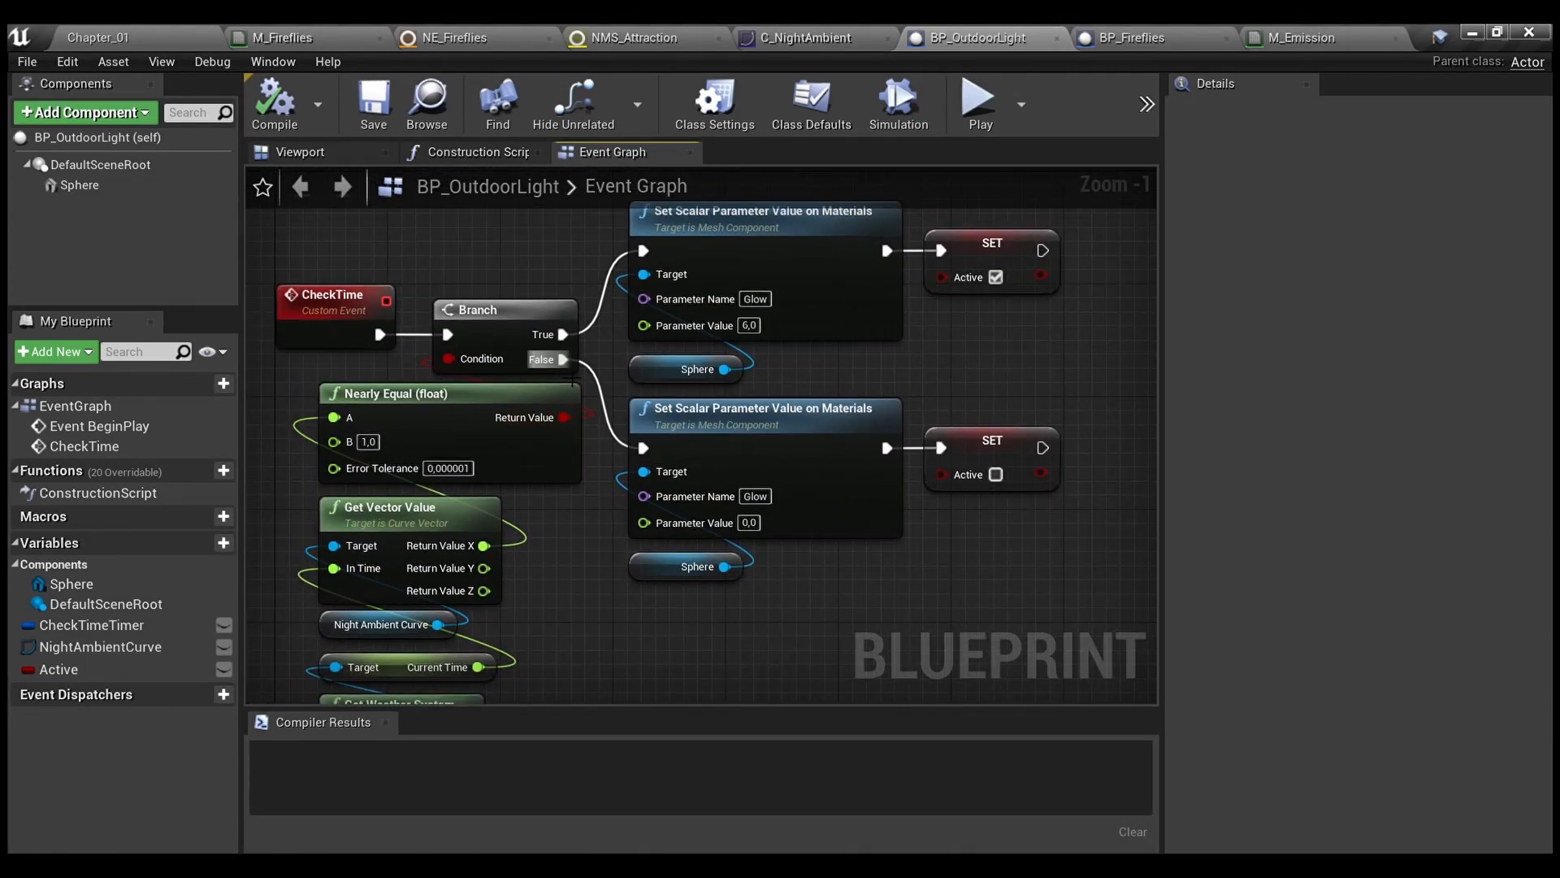
drag(1037, 606, 673, 463)
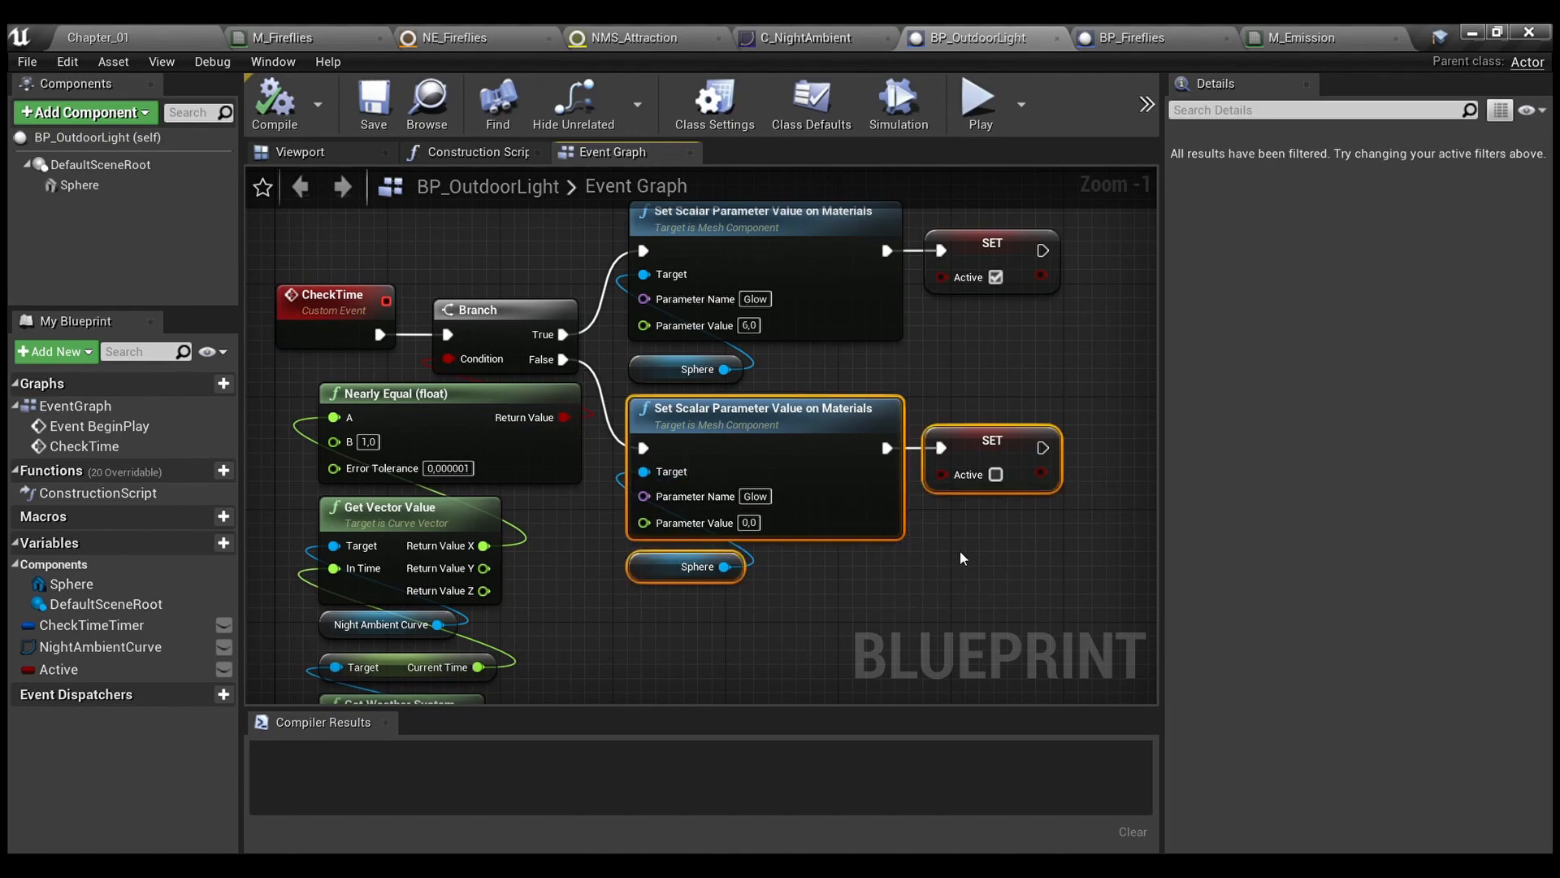
scroll(962, 549, down, 2)
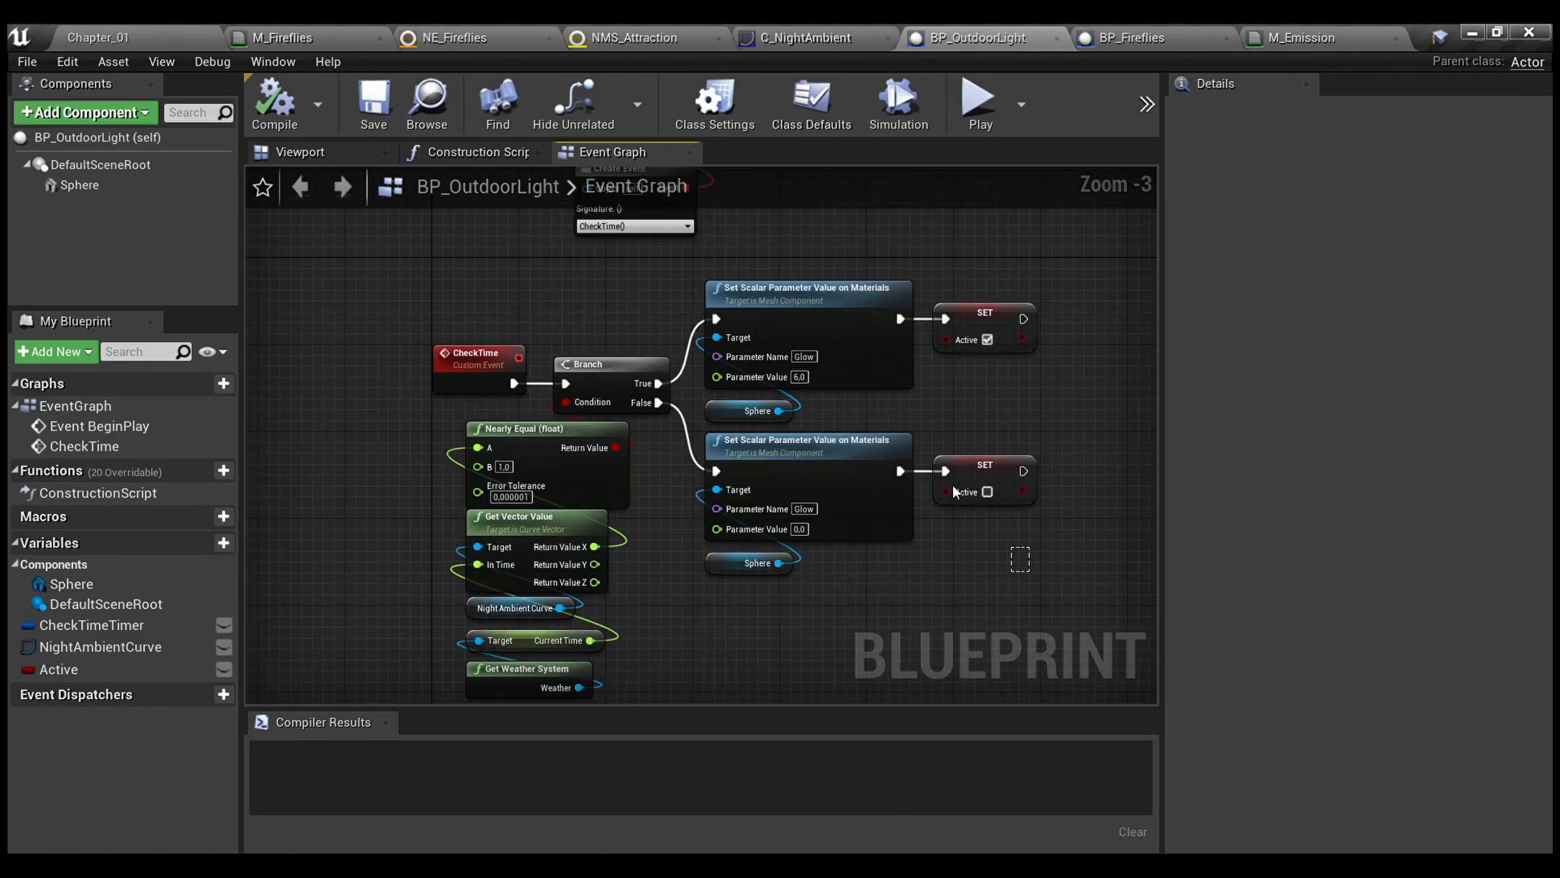
click(957, 576)
Select the NightAmbientCurve variable, locate its default C_NightAmbient asset and open it in the curve editor
right_drag(956, 576, 869, 701)
scroll(850, 420, down, 1)
right_drag(850, 418, 866, 310)
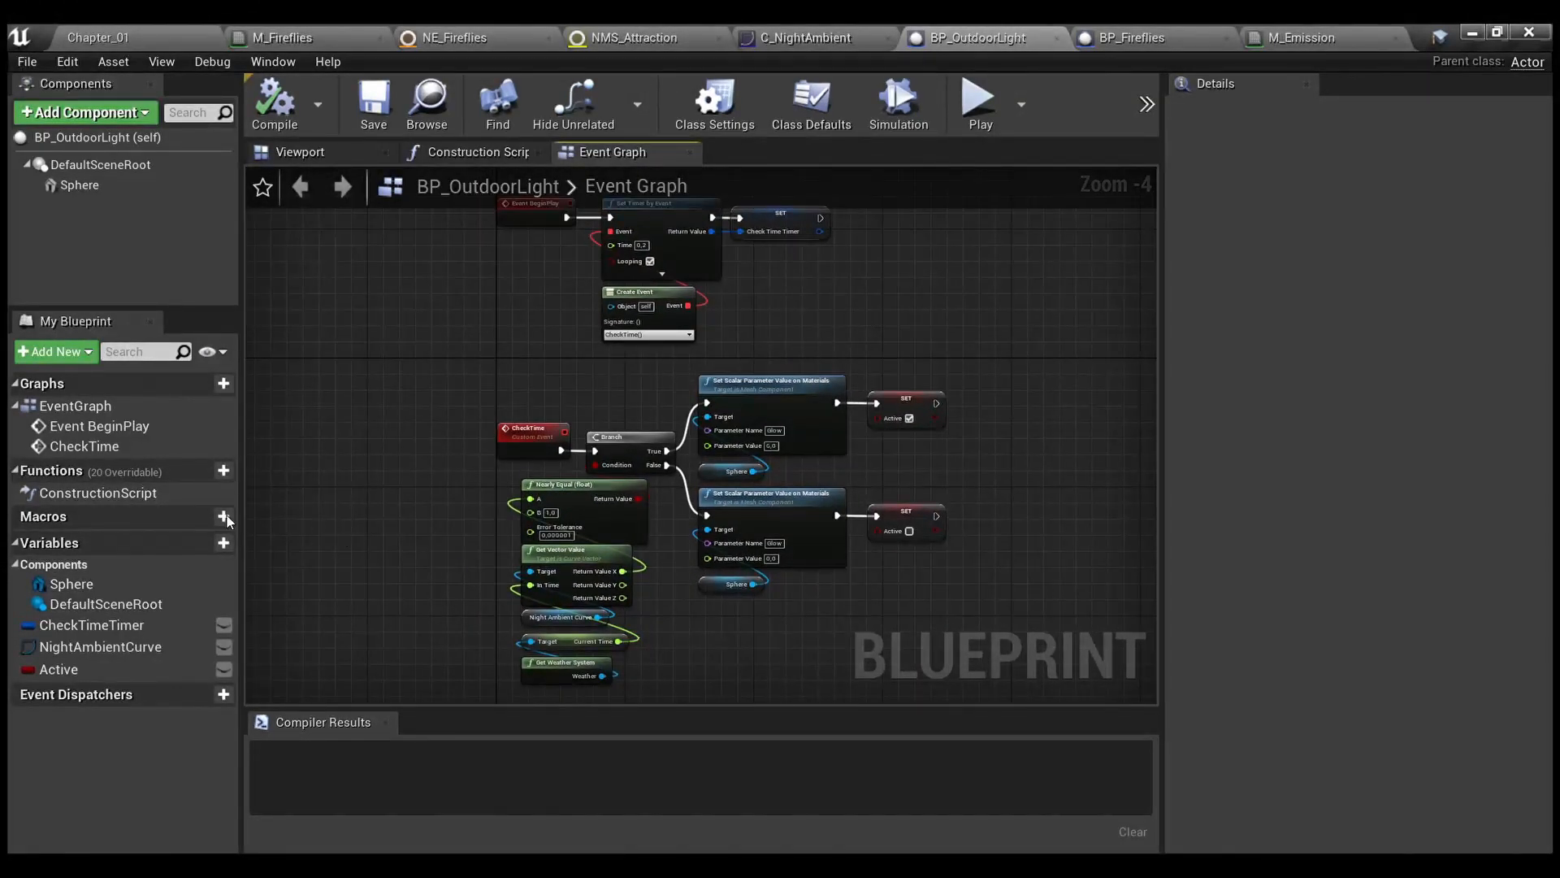
click(143, 650)
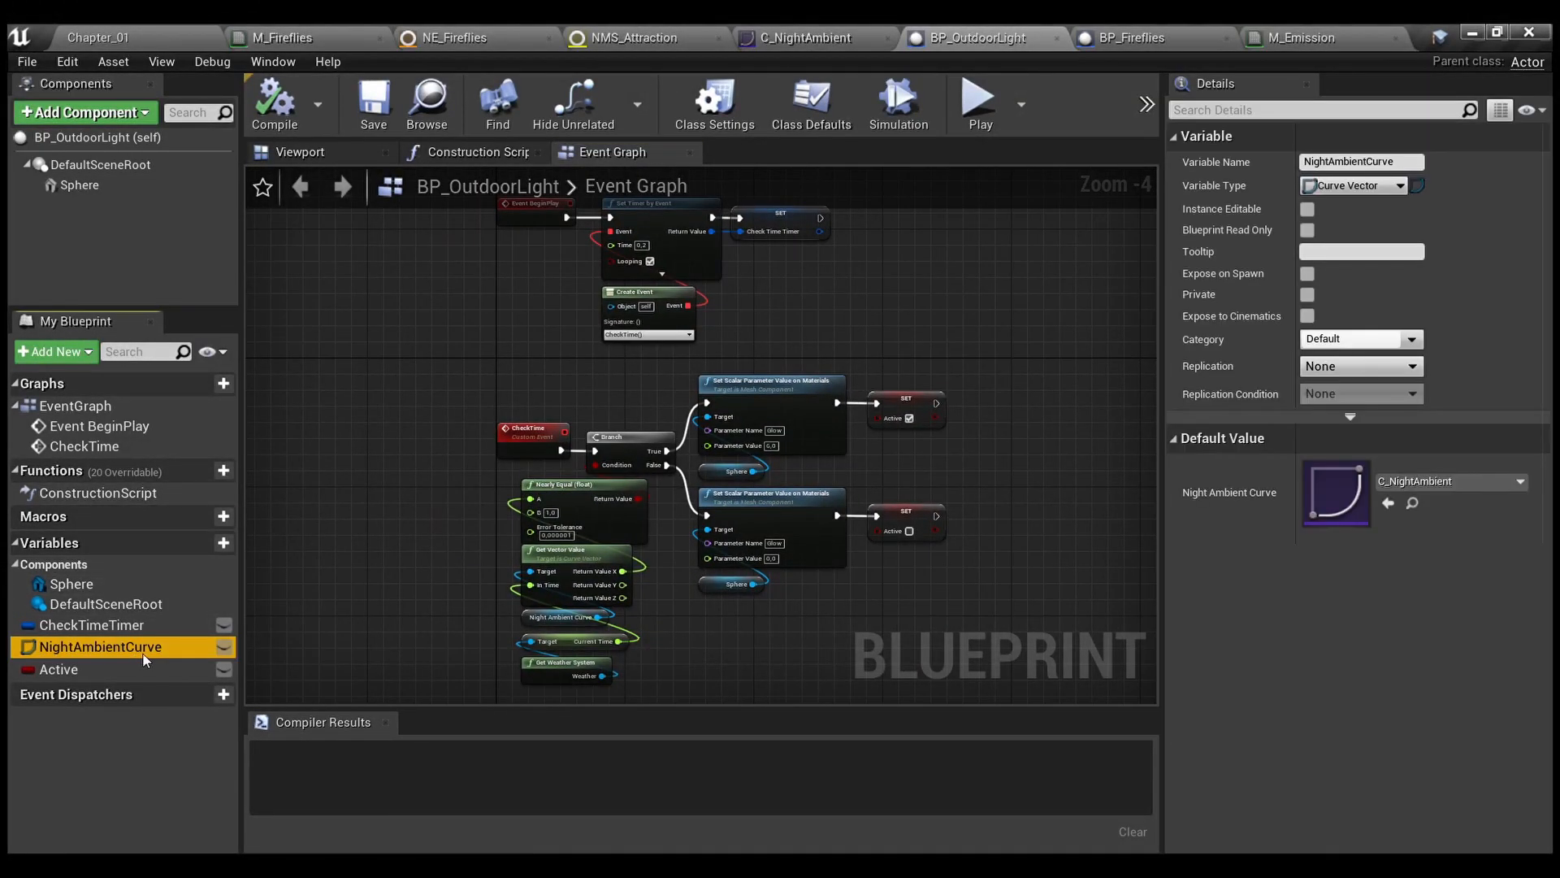
click(1412, 504)
double_click(483, 759)
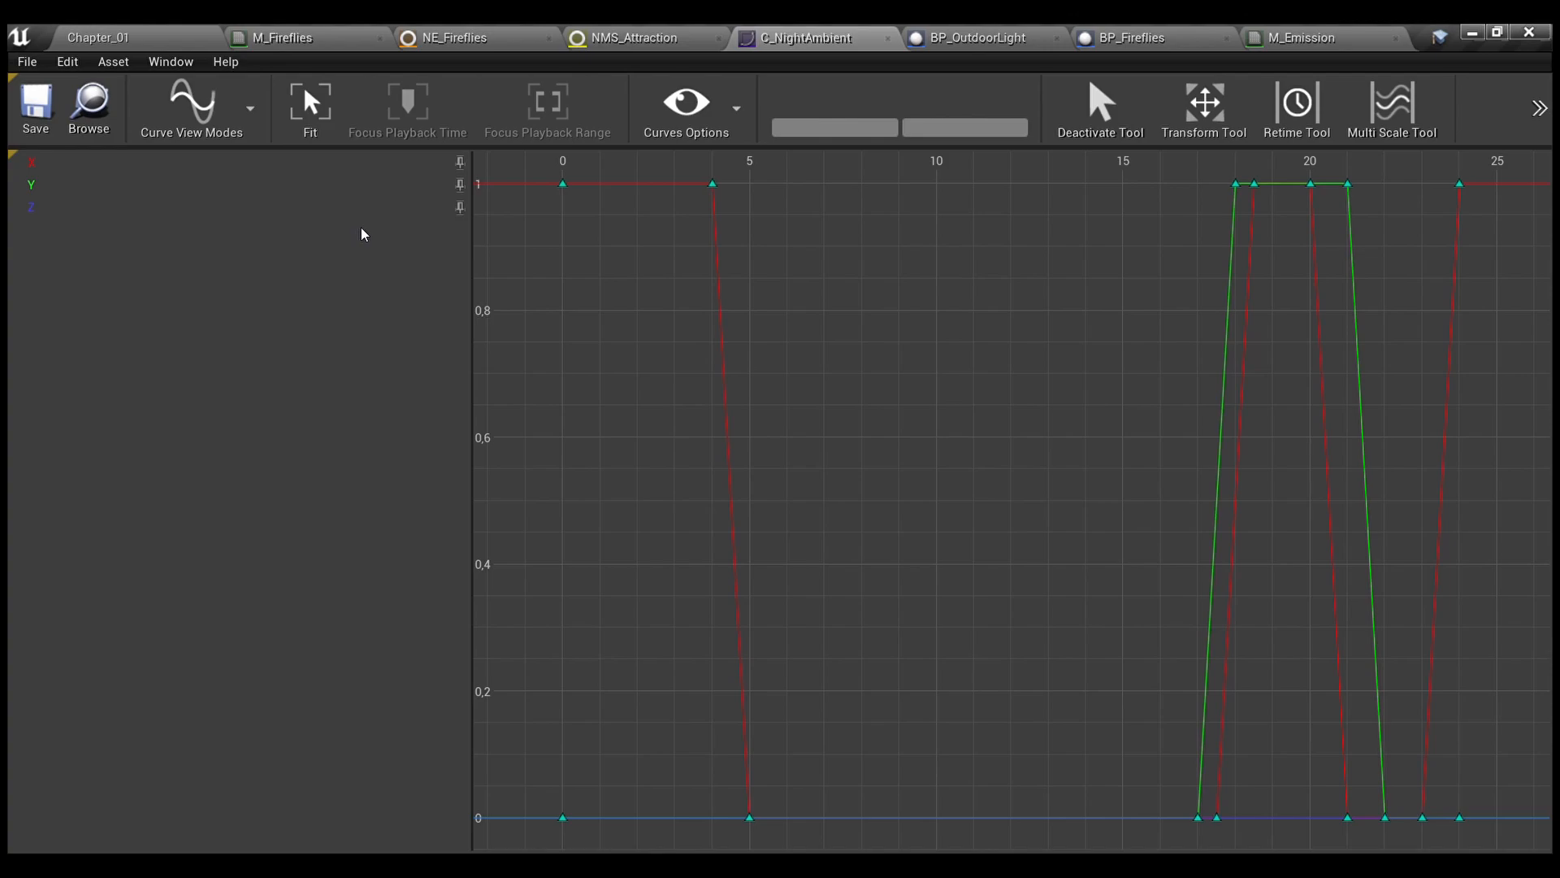
Unpin the Y and Z curves of C_NightAmbient so that only the X curve is displayed
click(459, 186)
click(458, 208)
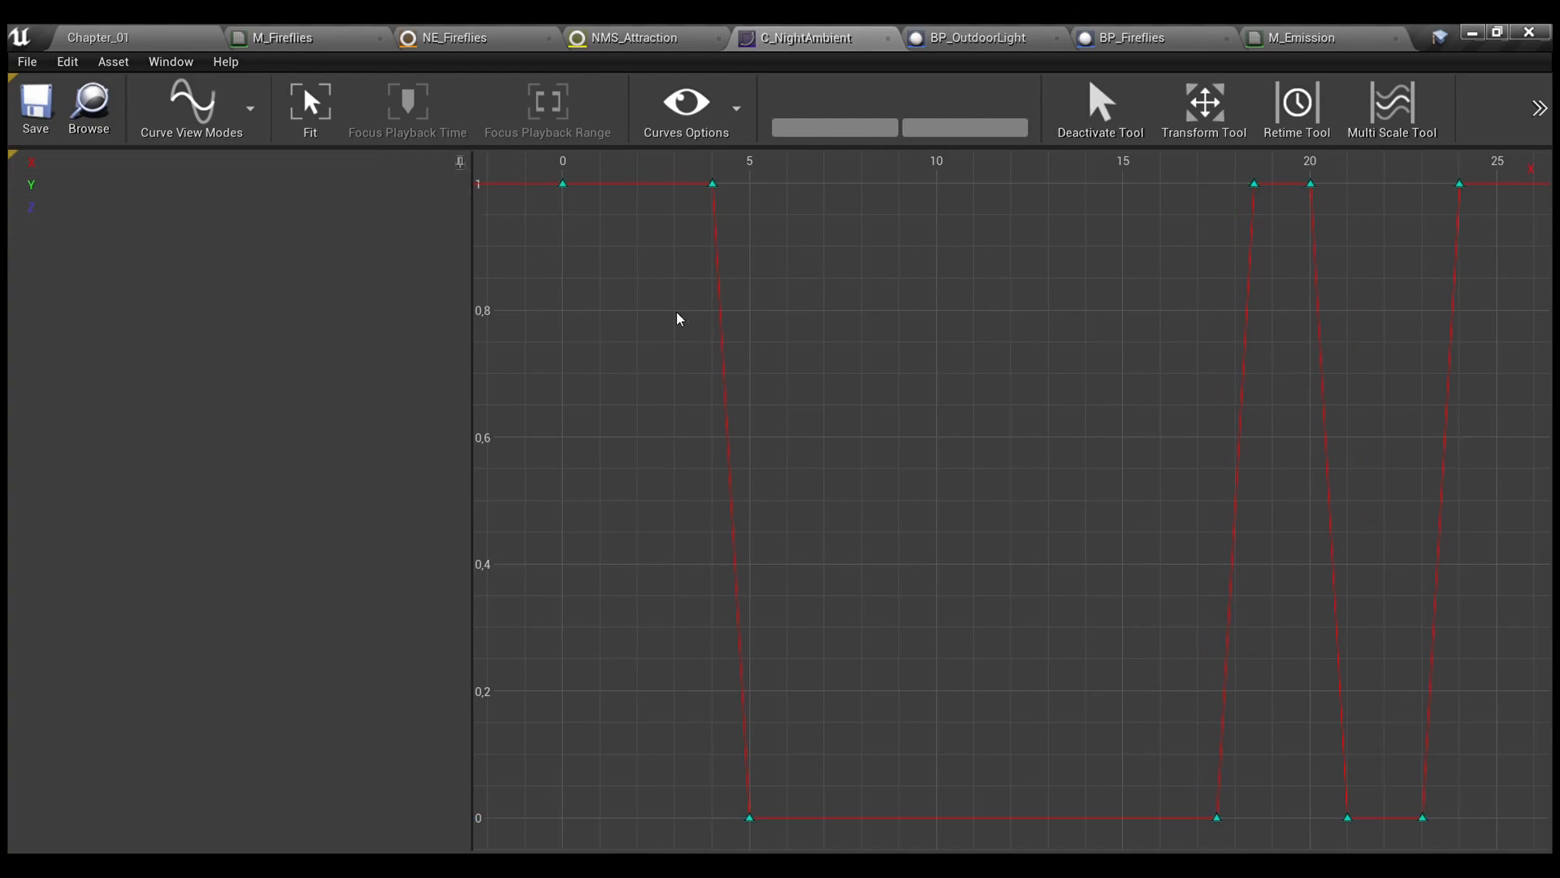
scroll(1033, 534, down, 1)
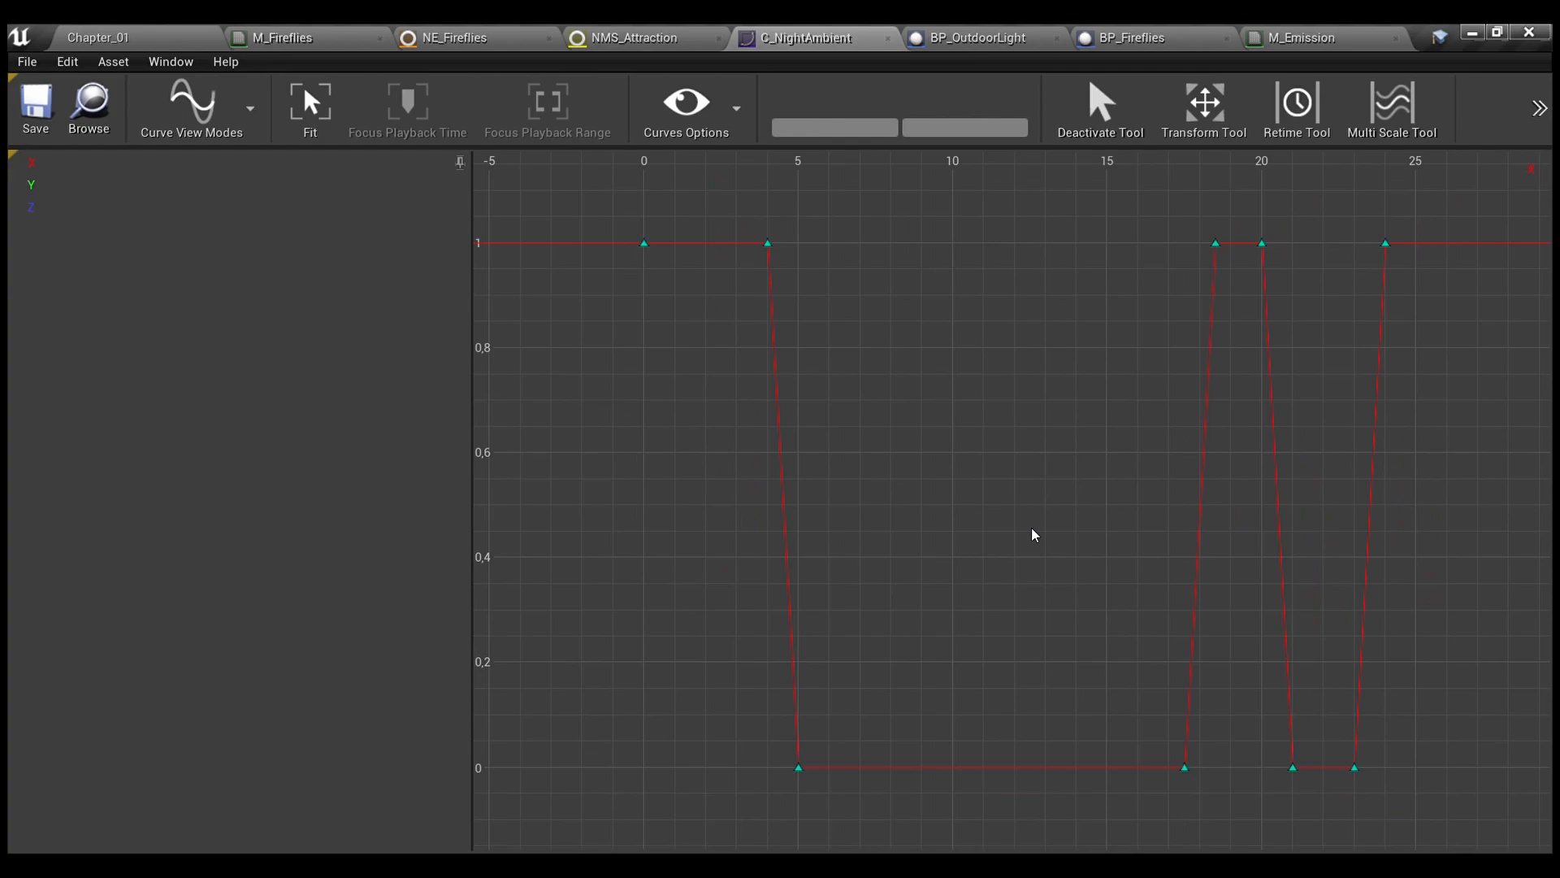
Select the X curve's keys at value 1, the keys at value 0, and the single key at time 0 to examine them
drag(615, 218, 1519, 302)
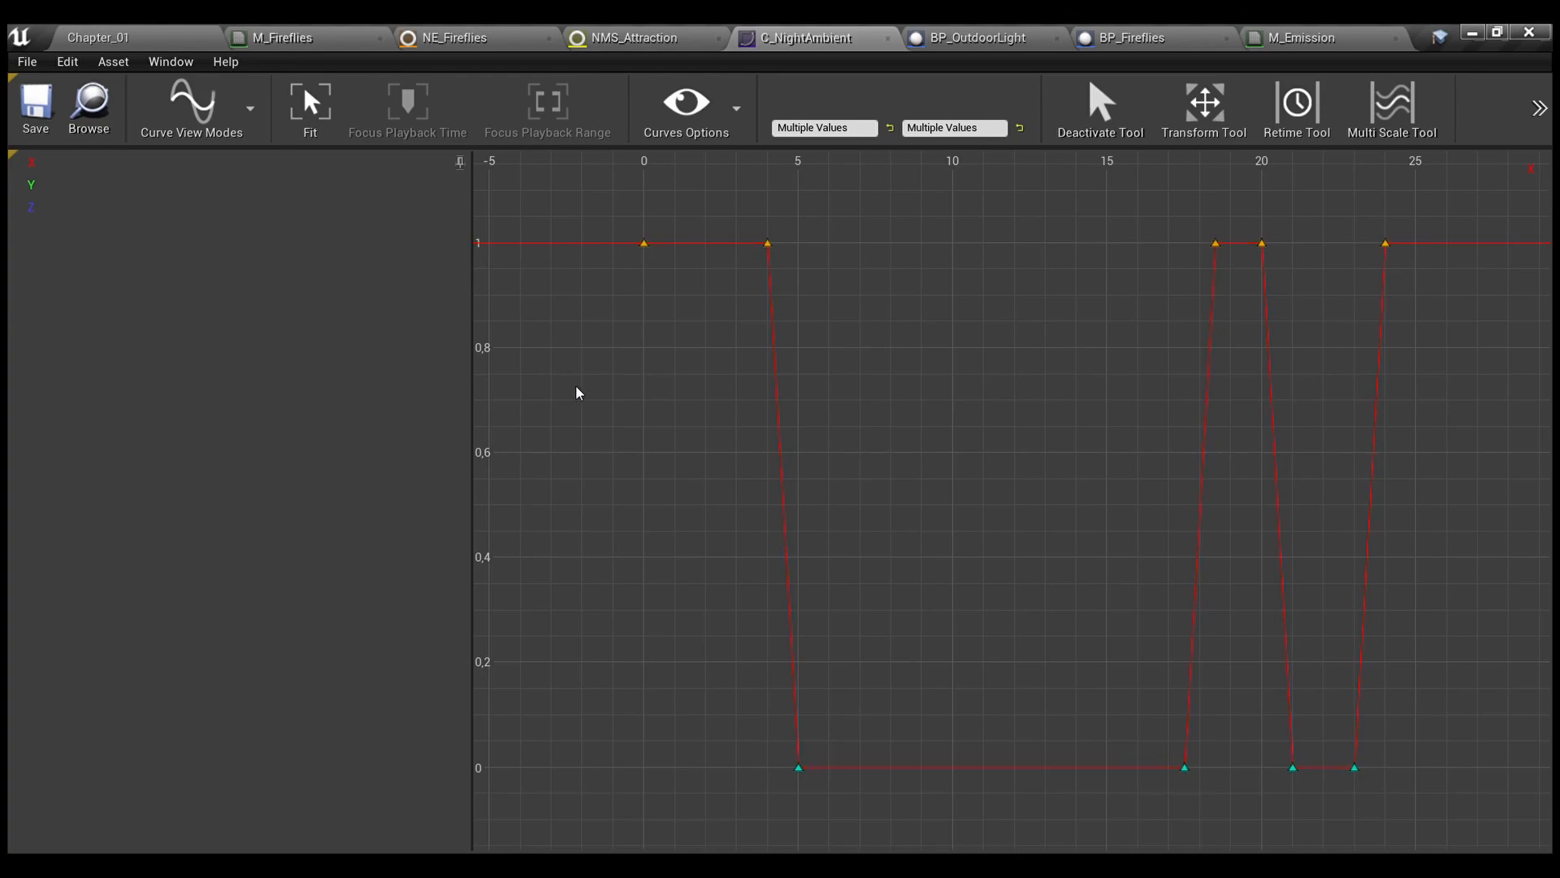
click(704, 639)
drag(708, 697, 1428, 788)
click(990, 498)
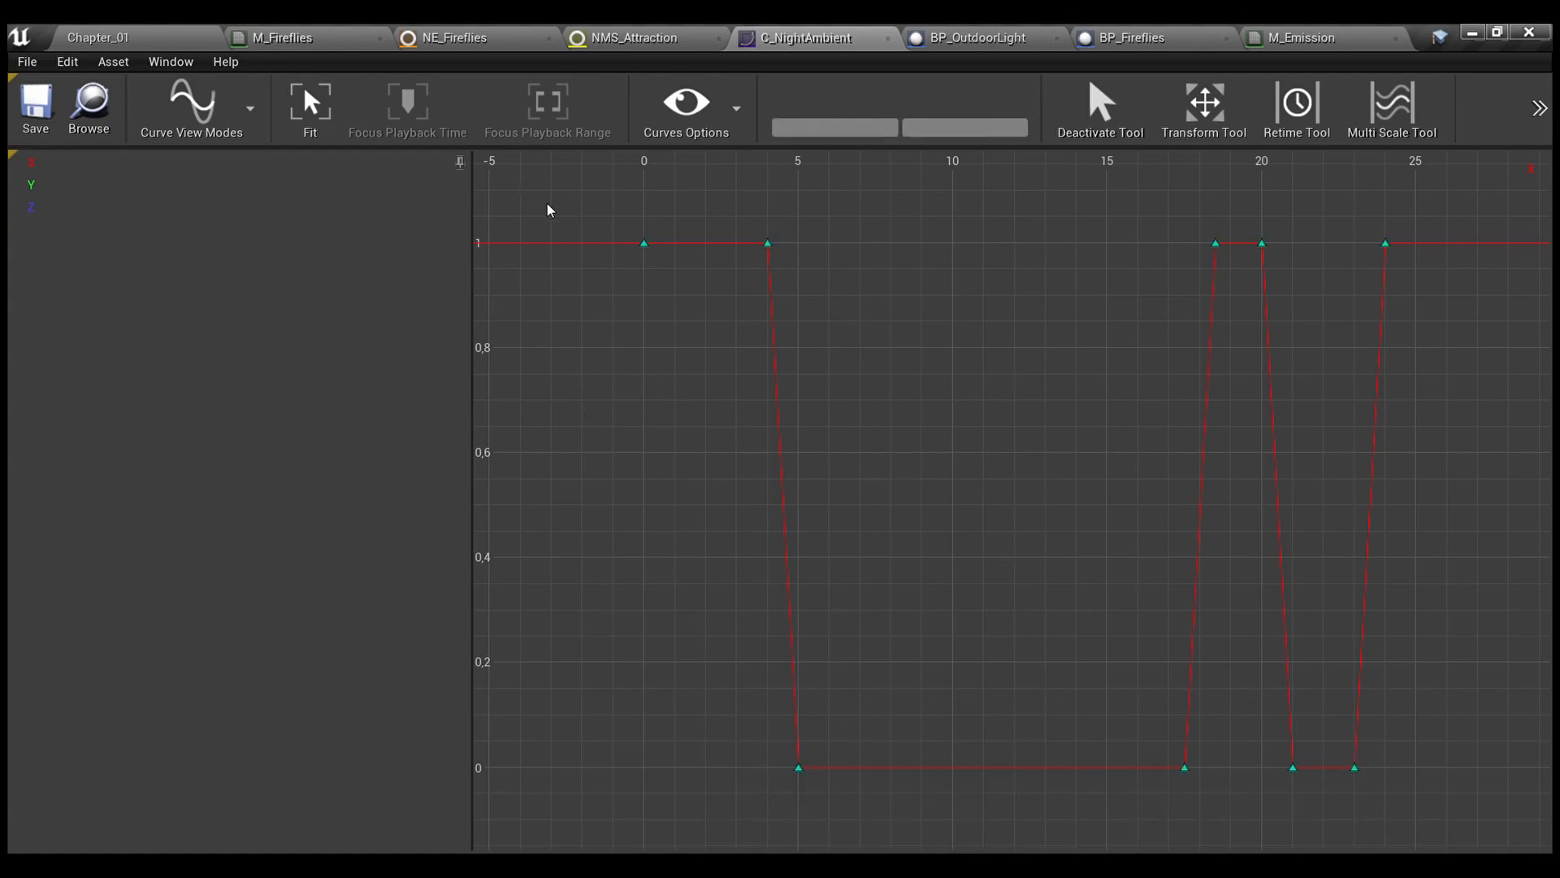
click(644, 243)
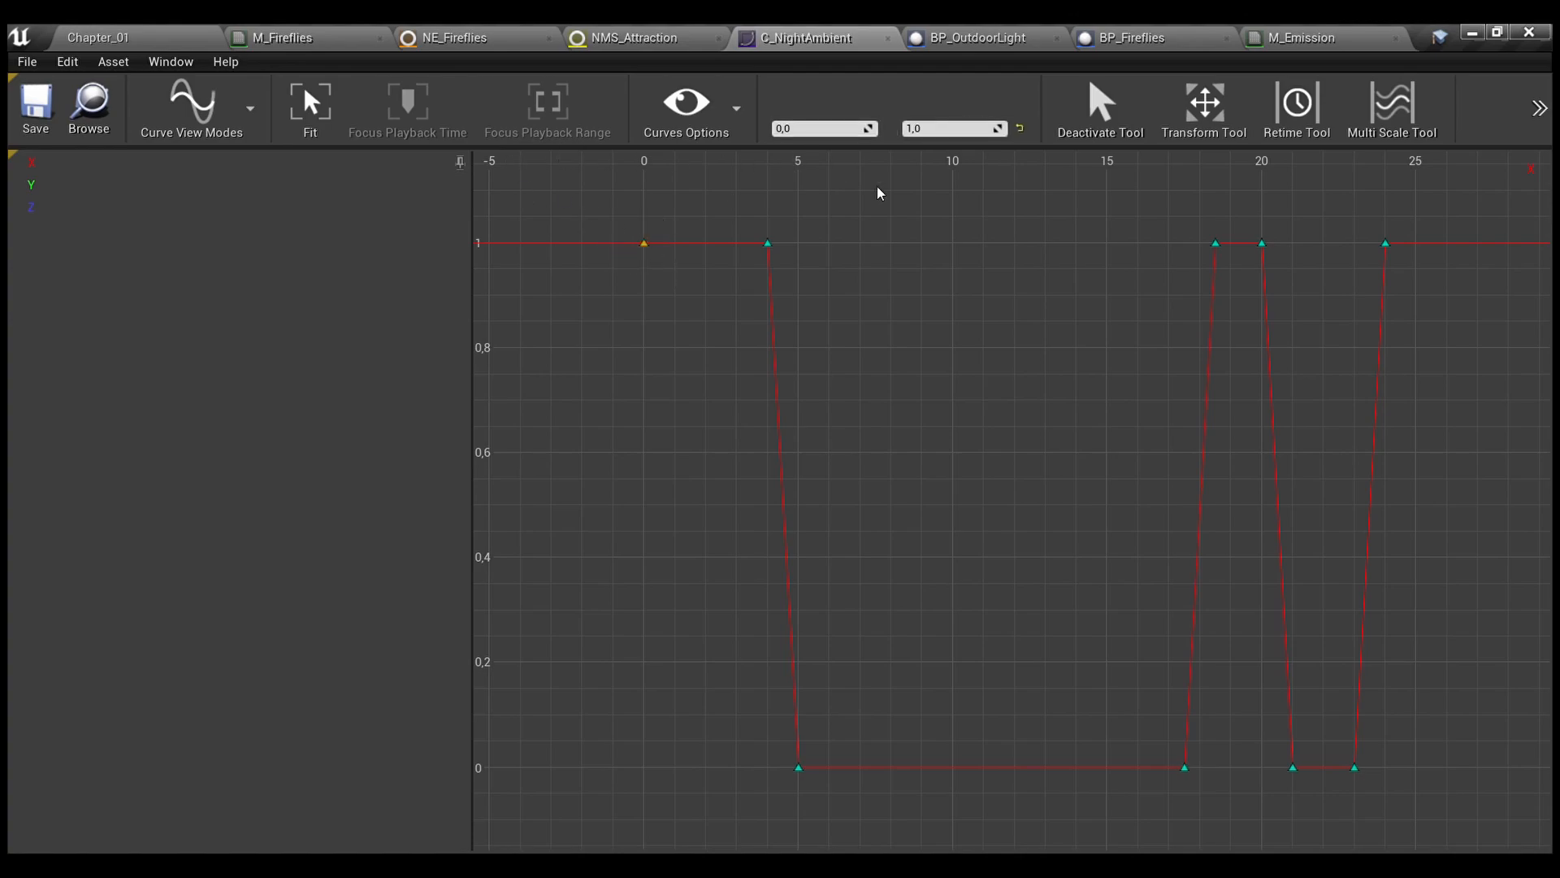
Select the X curve's key at time 24 and all its keys at value 1 to examine them, and clear the selection
drag(1366, 224, 1443, 334)
drag(594, 204, 1500, 461)
click(983, 337)
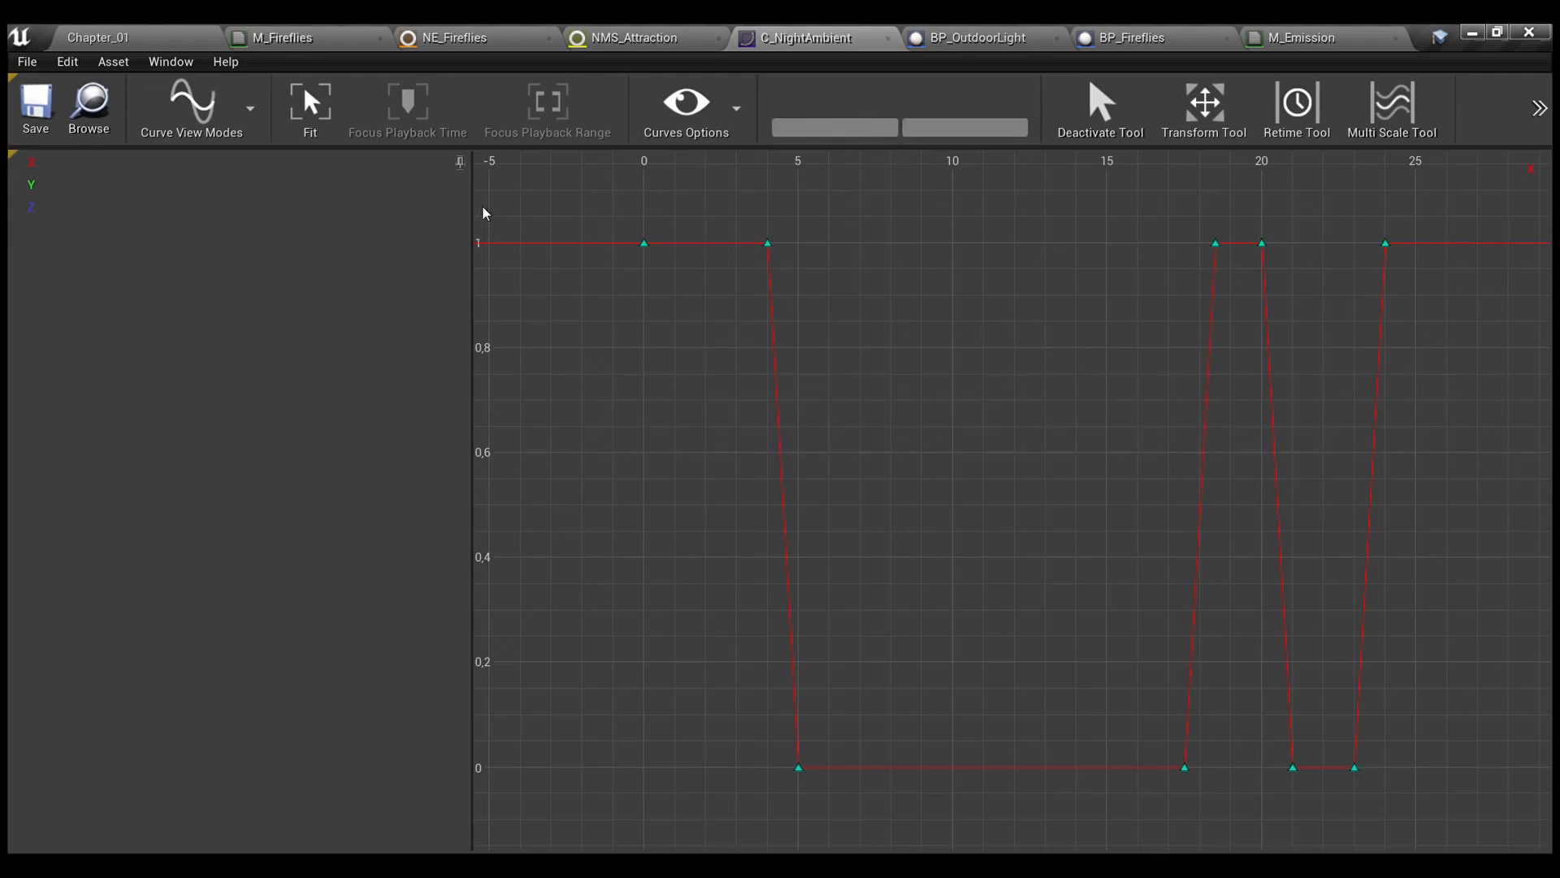
Display only the Y curve of C_NightAmbient and select its keys at value 0 at times 17, 0 and 24 to examine them
click(458, 188)
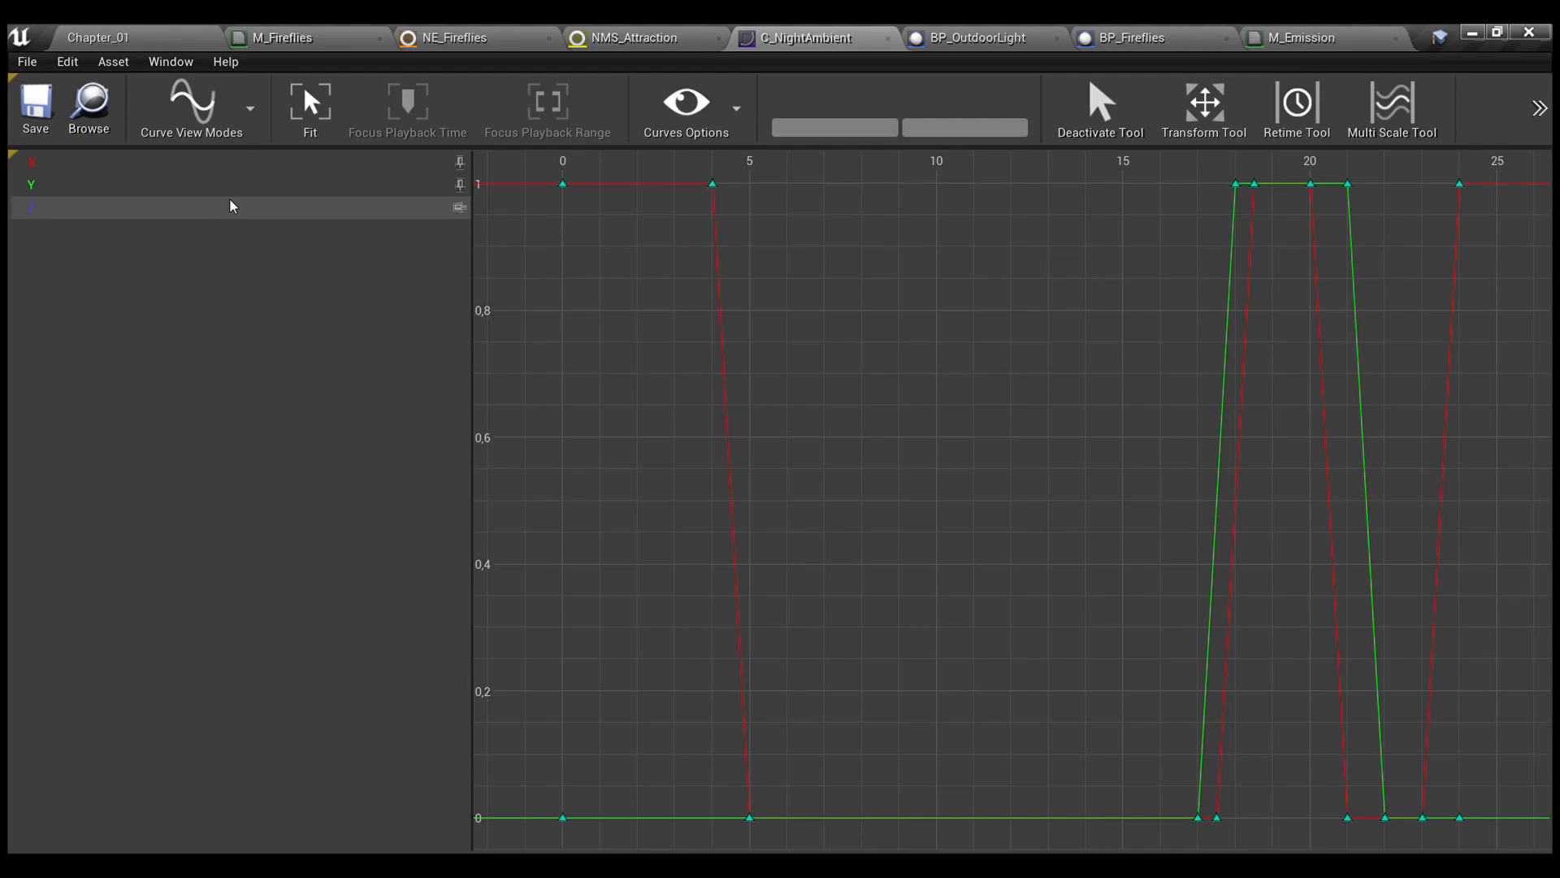
click(460, 162)
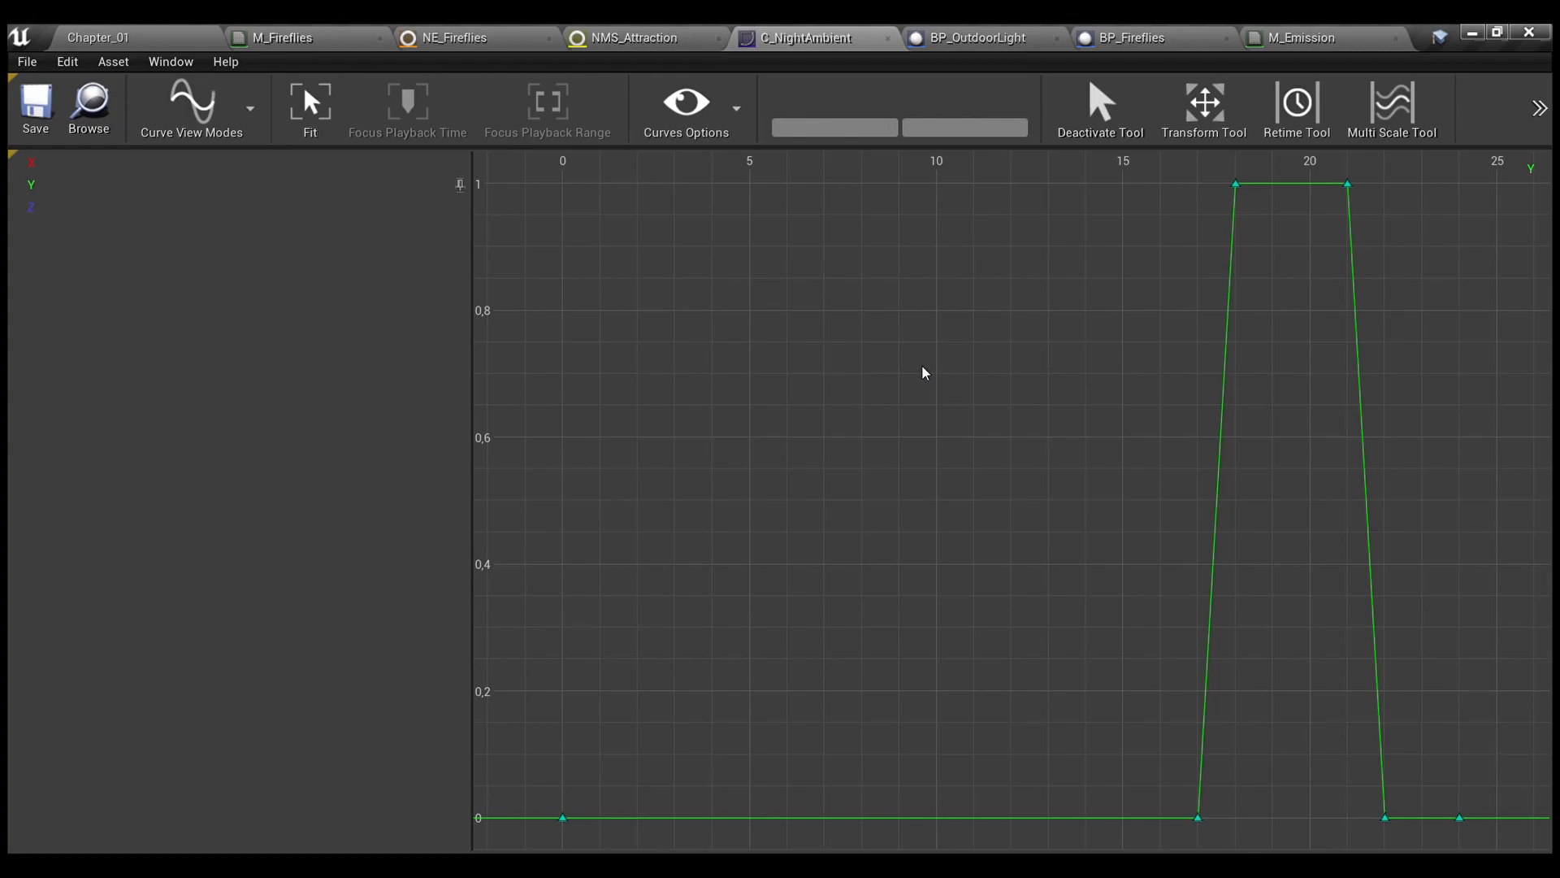
drag(1089, 740, 1254, 837)
click(657, 682)
drag(523, 794, 668, 836)
drag(1428, 782, 1472, 841)
Display the X curve together with Y and examine the value 1 keys between times 18 and 21 and at time 24
click(460, 162)
key(f)
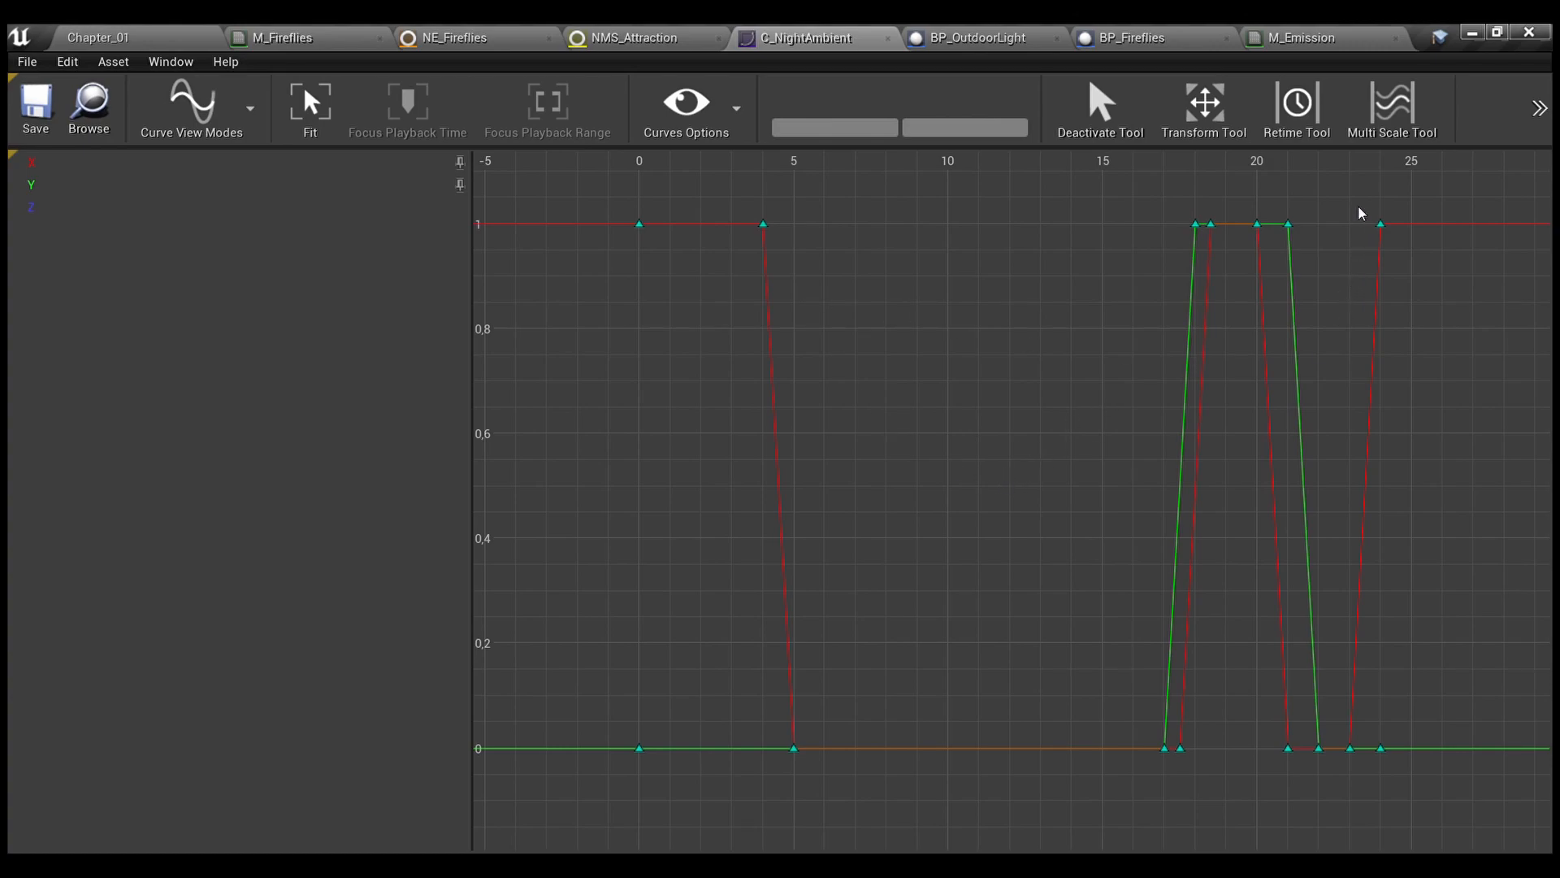
drag(1165, 204, 1317, 361)
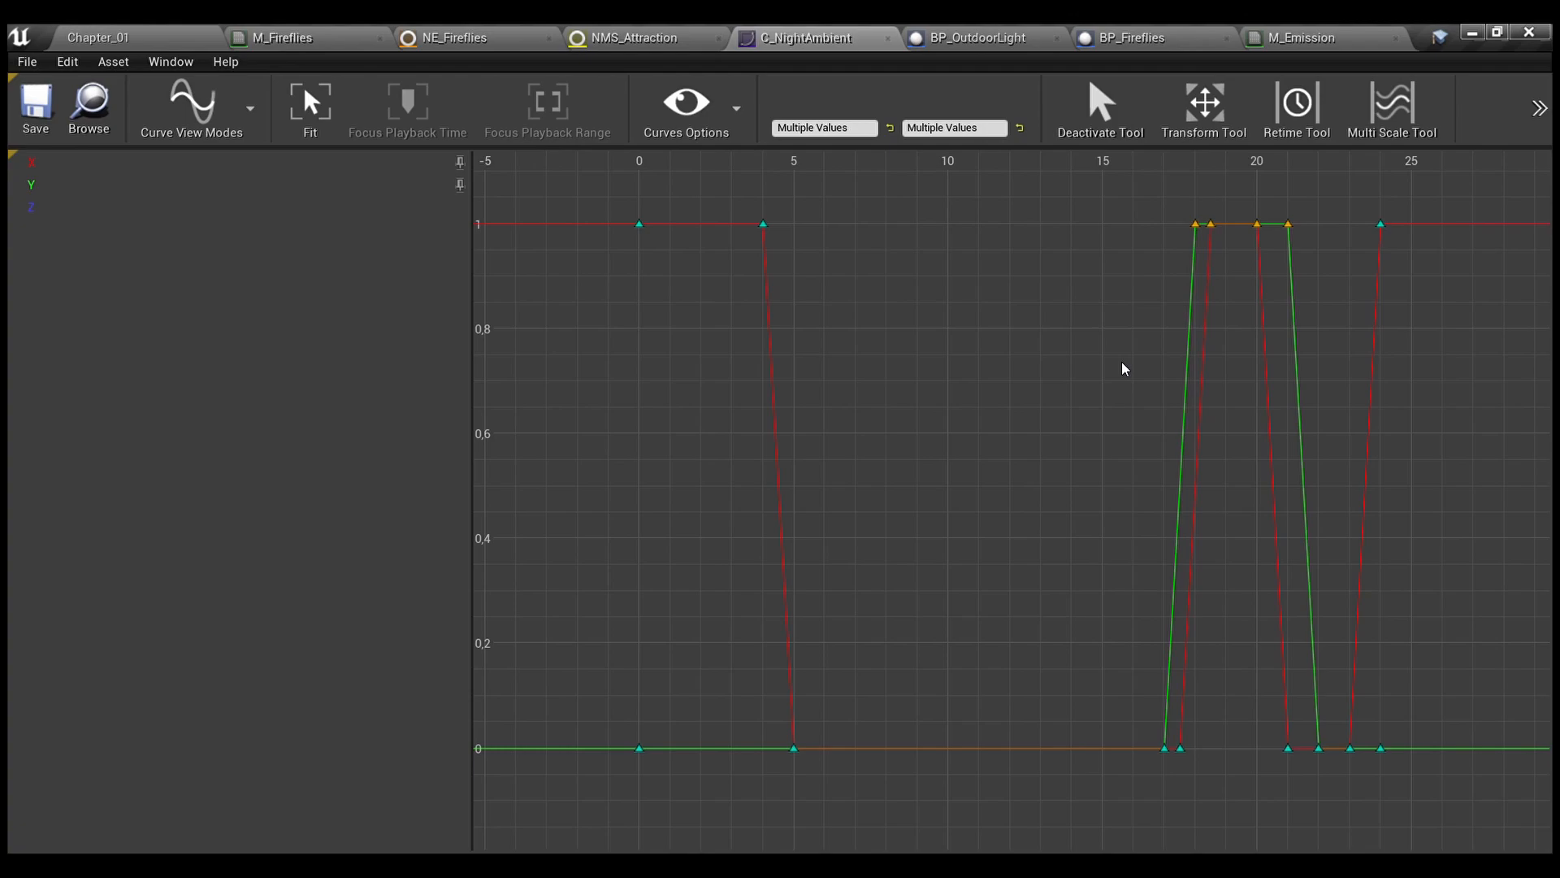
drag(1351, 207, 1431, 257)
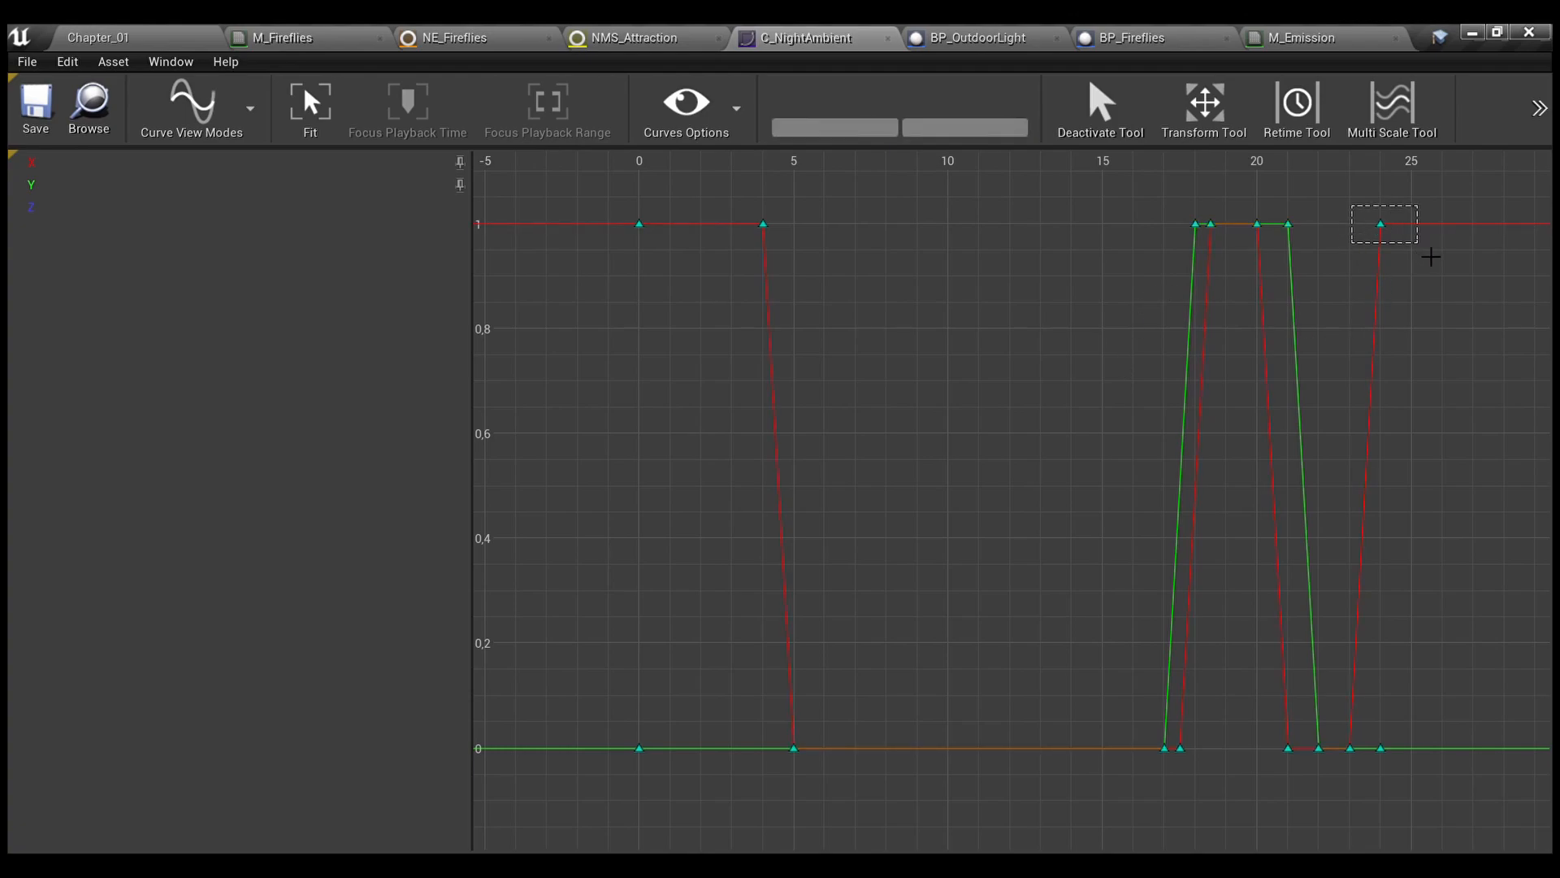
drag(1431, 257, 1431, 257)
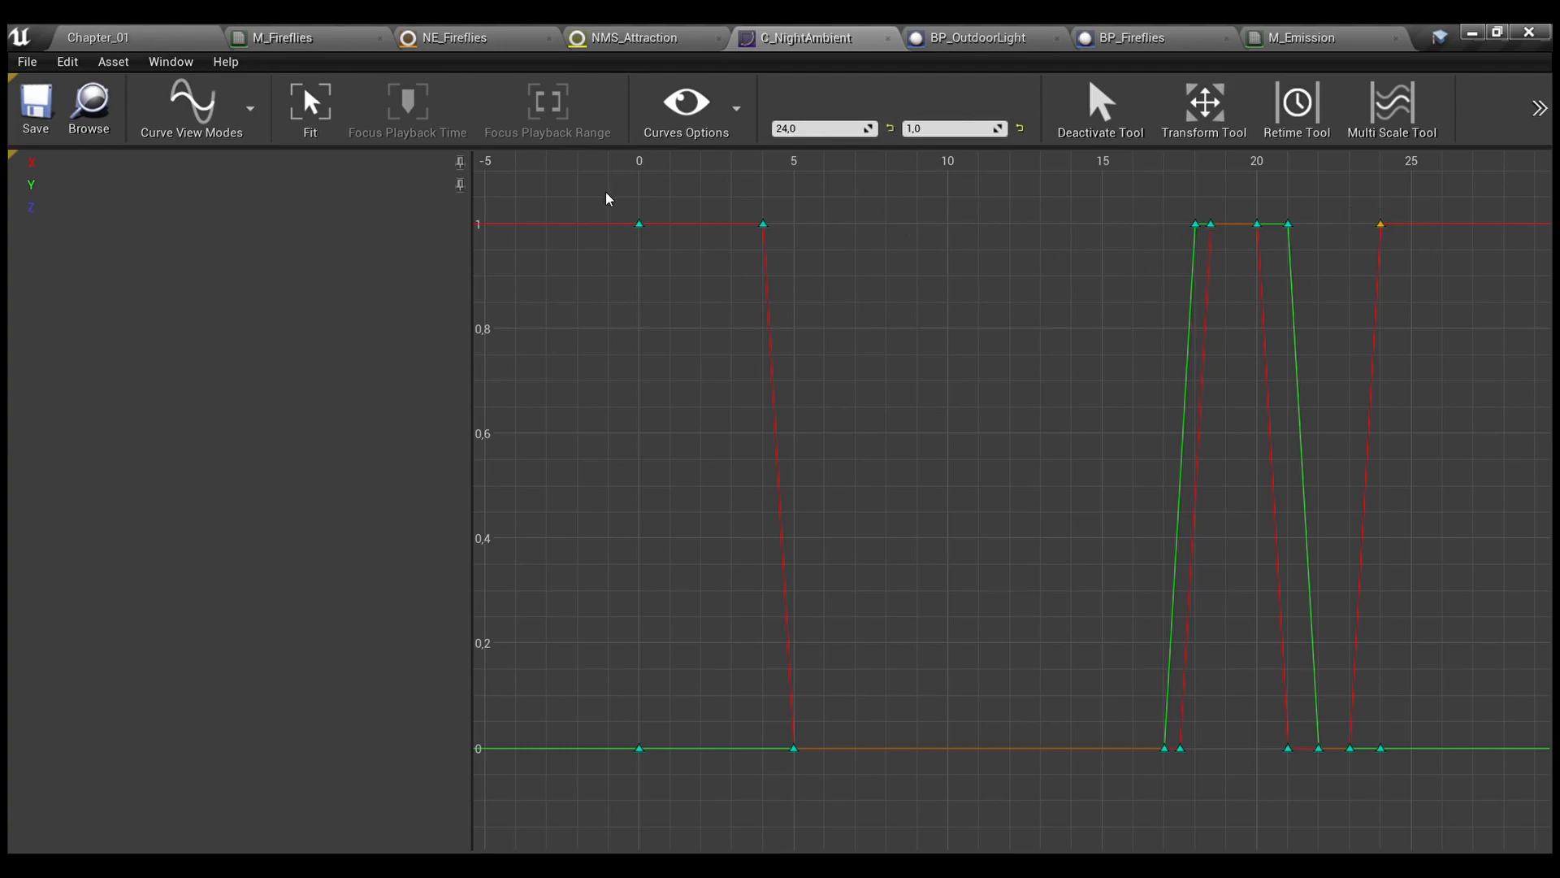
Examine the X key at time 4, the Y key at time 17 and the X key at time 20
drag(726, 192, 827, 259)
click(919, 313)
drag(1123, 716, 1175, 784)
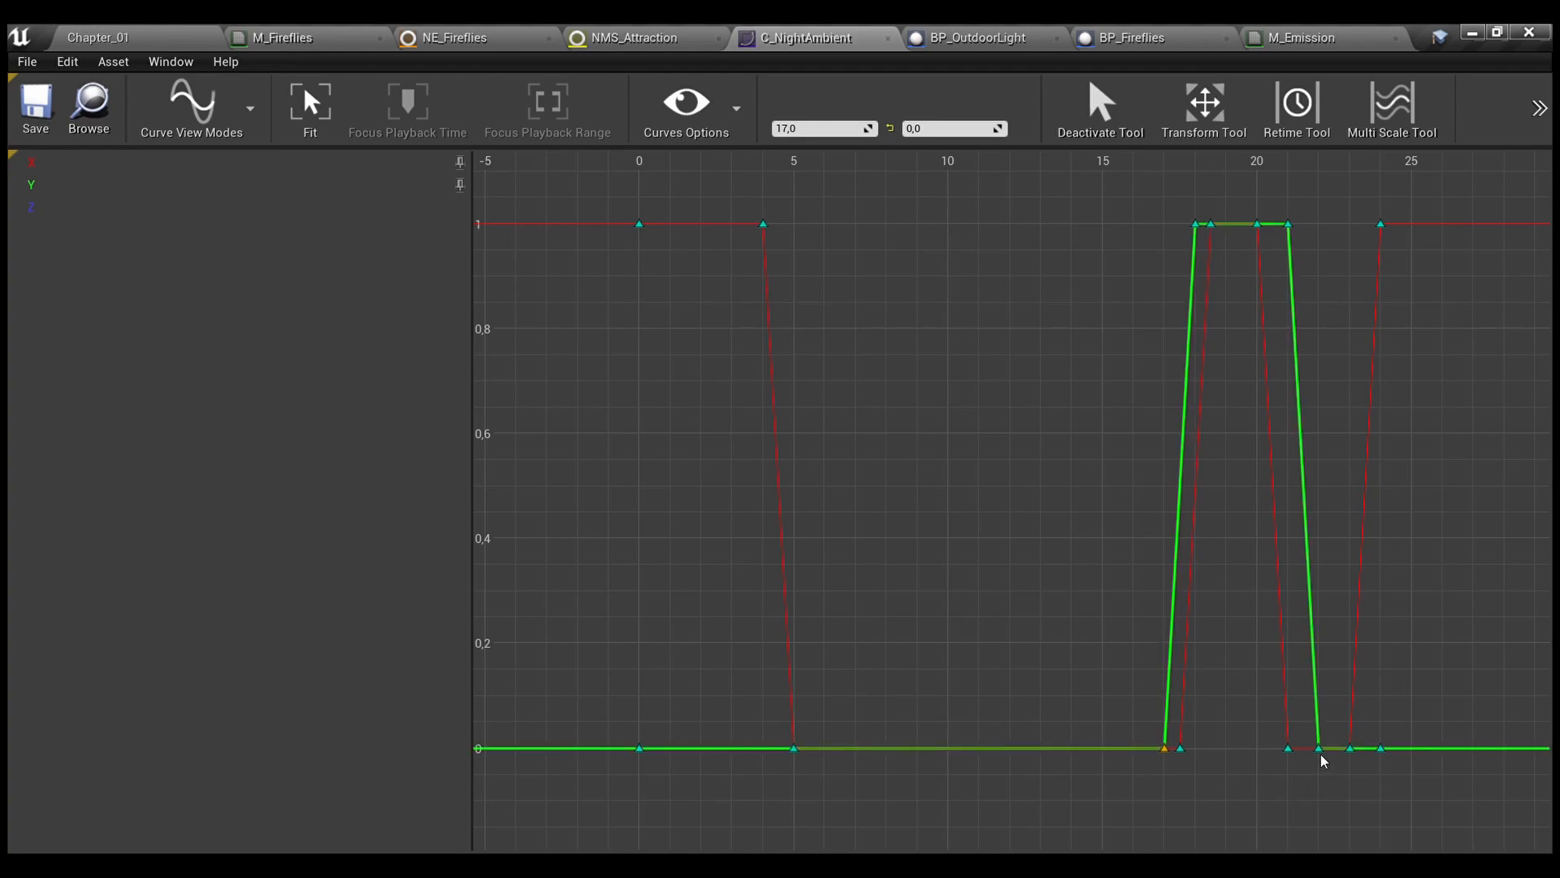
drag(1239, 203, 1275, 251)
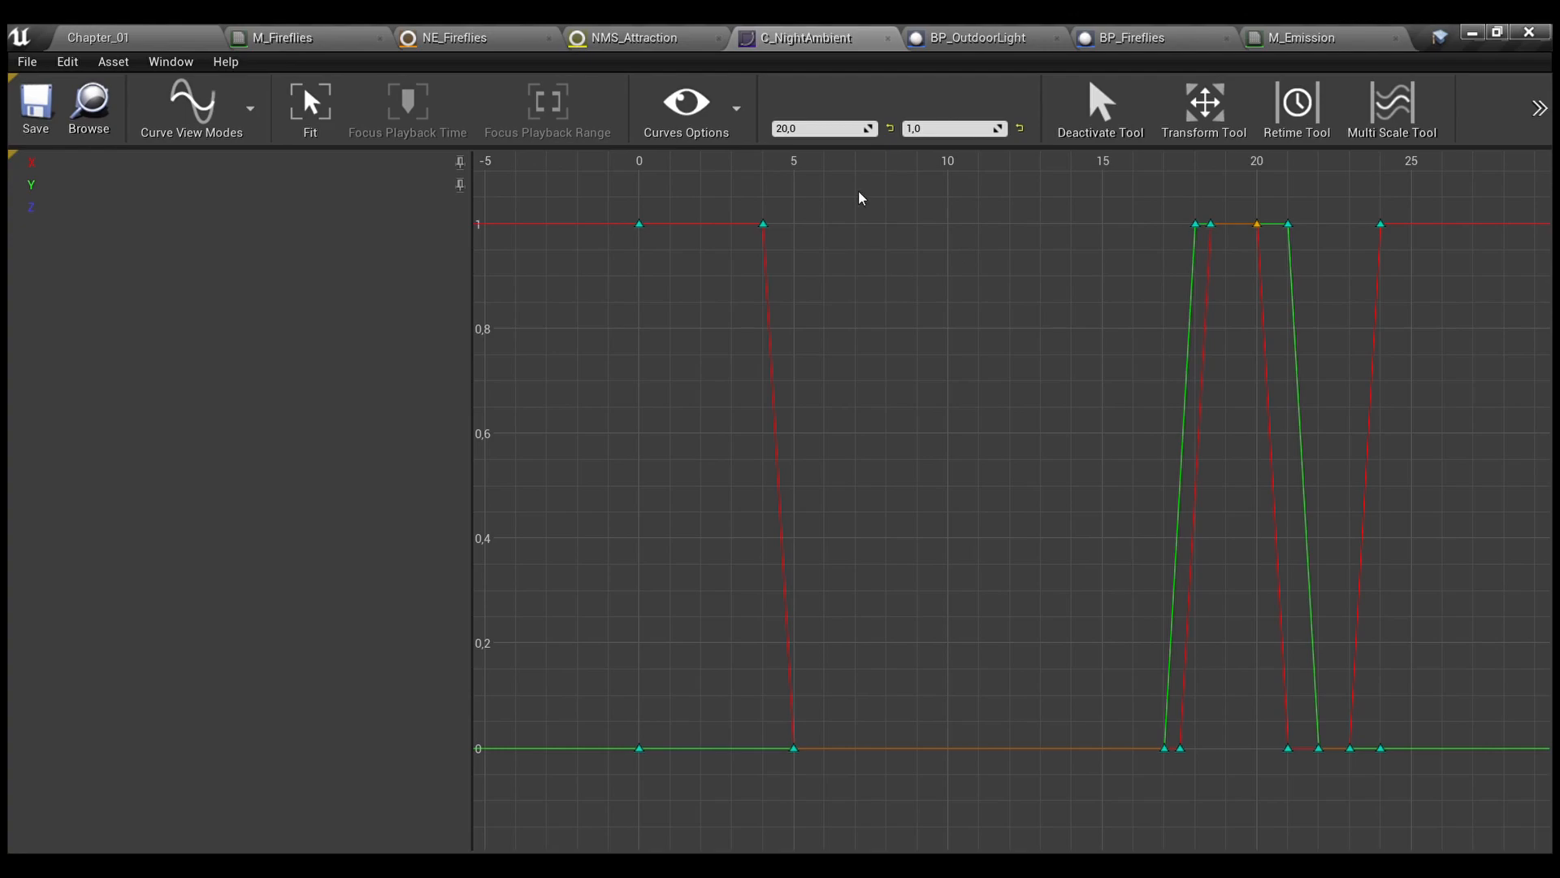
Return to BP_OutdoorLight, select the Active variable and inspect the Active setter nodes on both branches of CheckTime
click(993, 44)
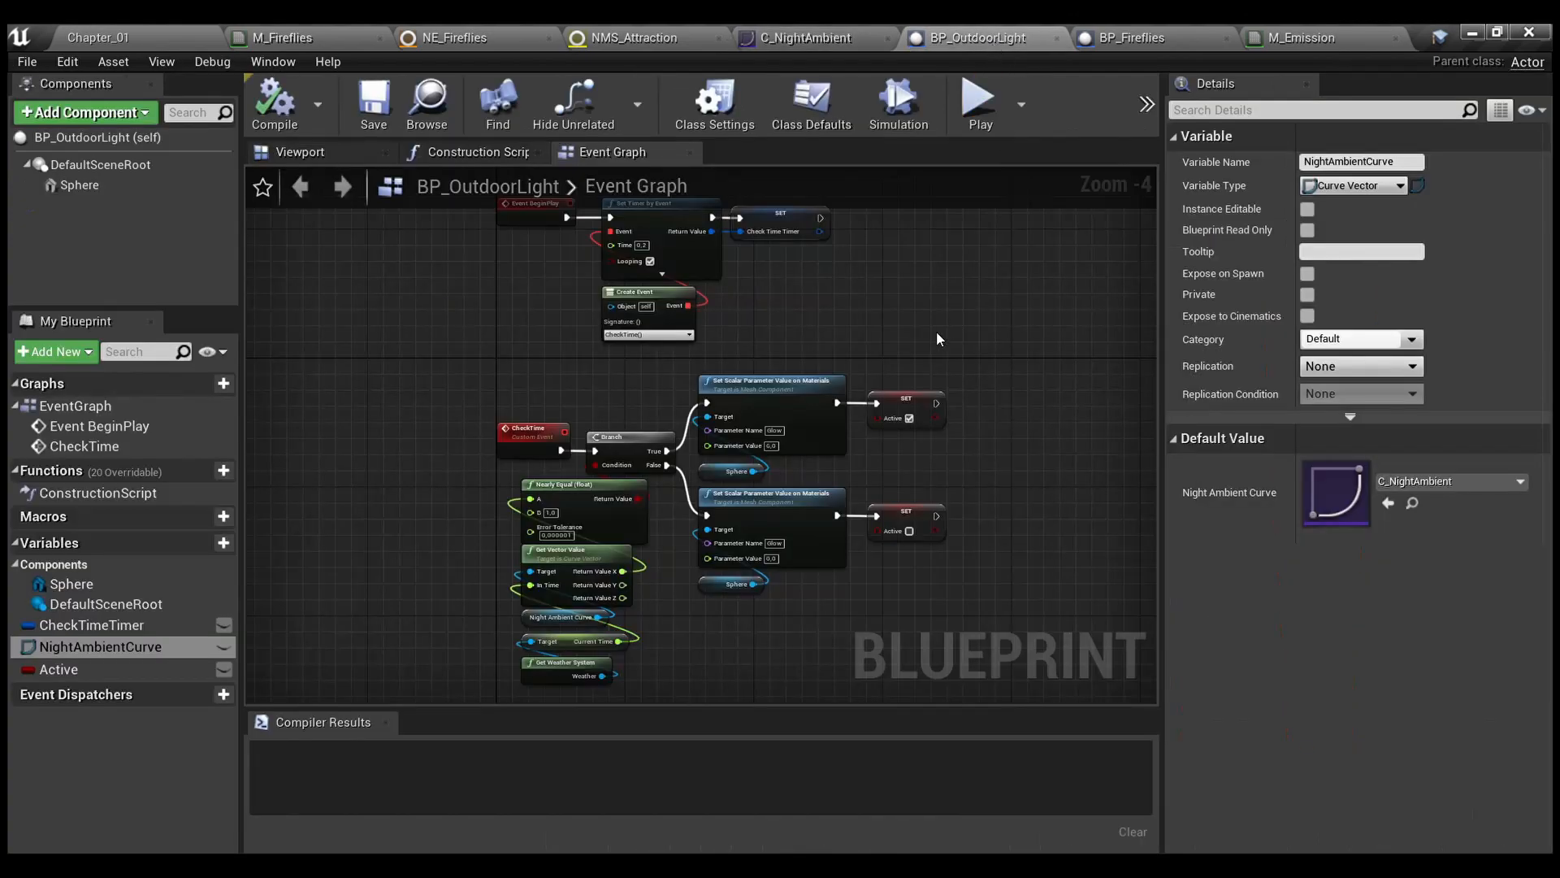
mouse_move(940, 325)
right_down()
mouse_move(922, 373)
mouse_move(952, 347)
right_up()
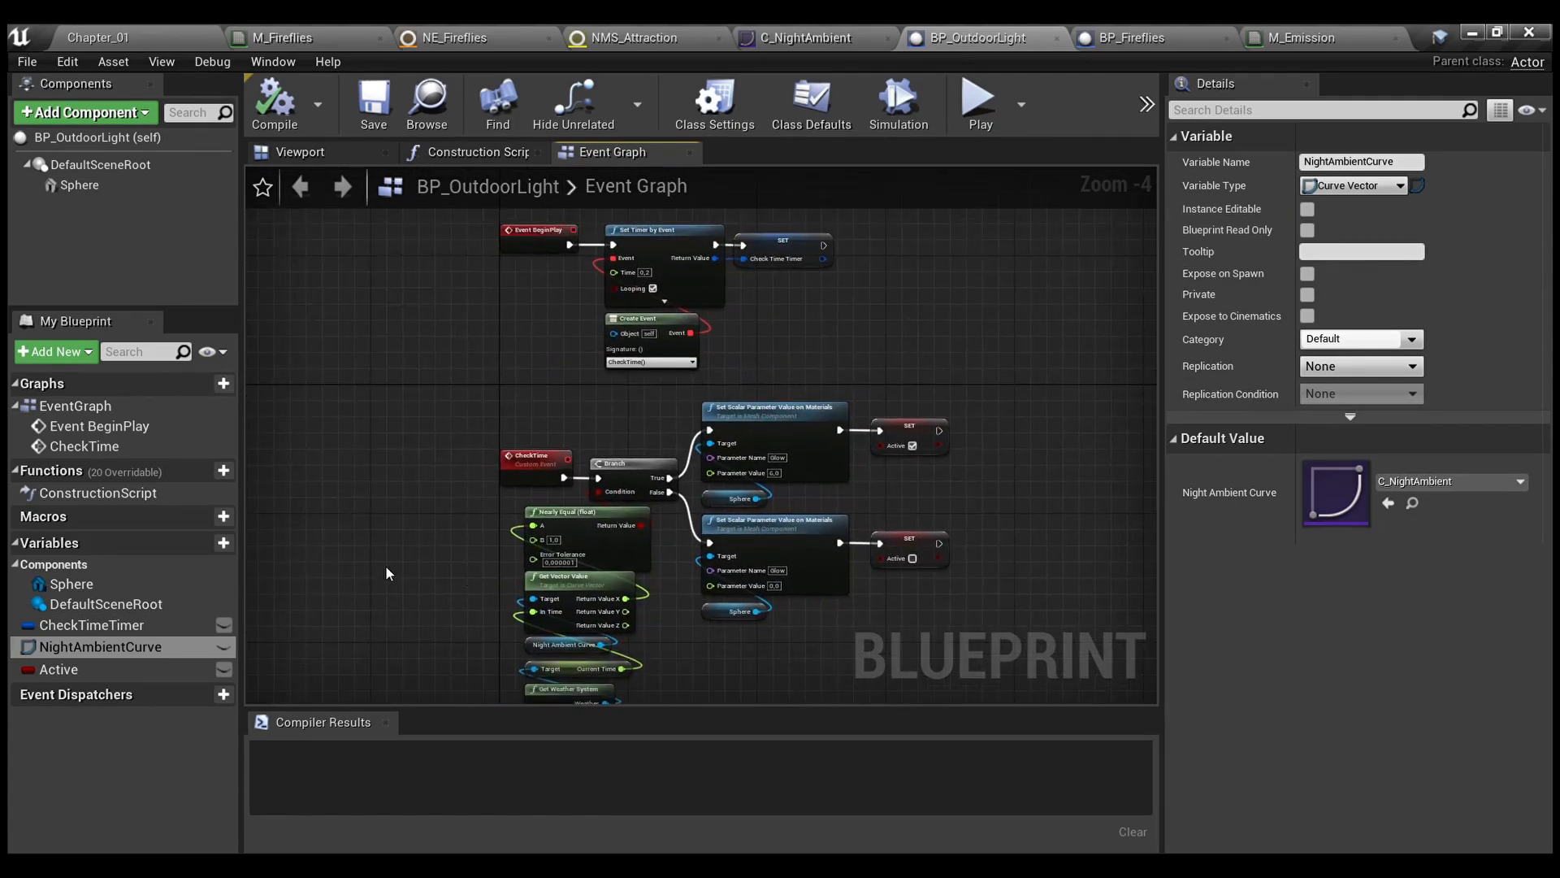
click(148, 670)
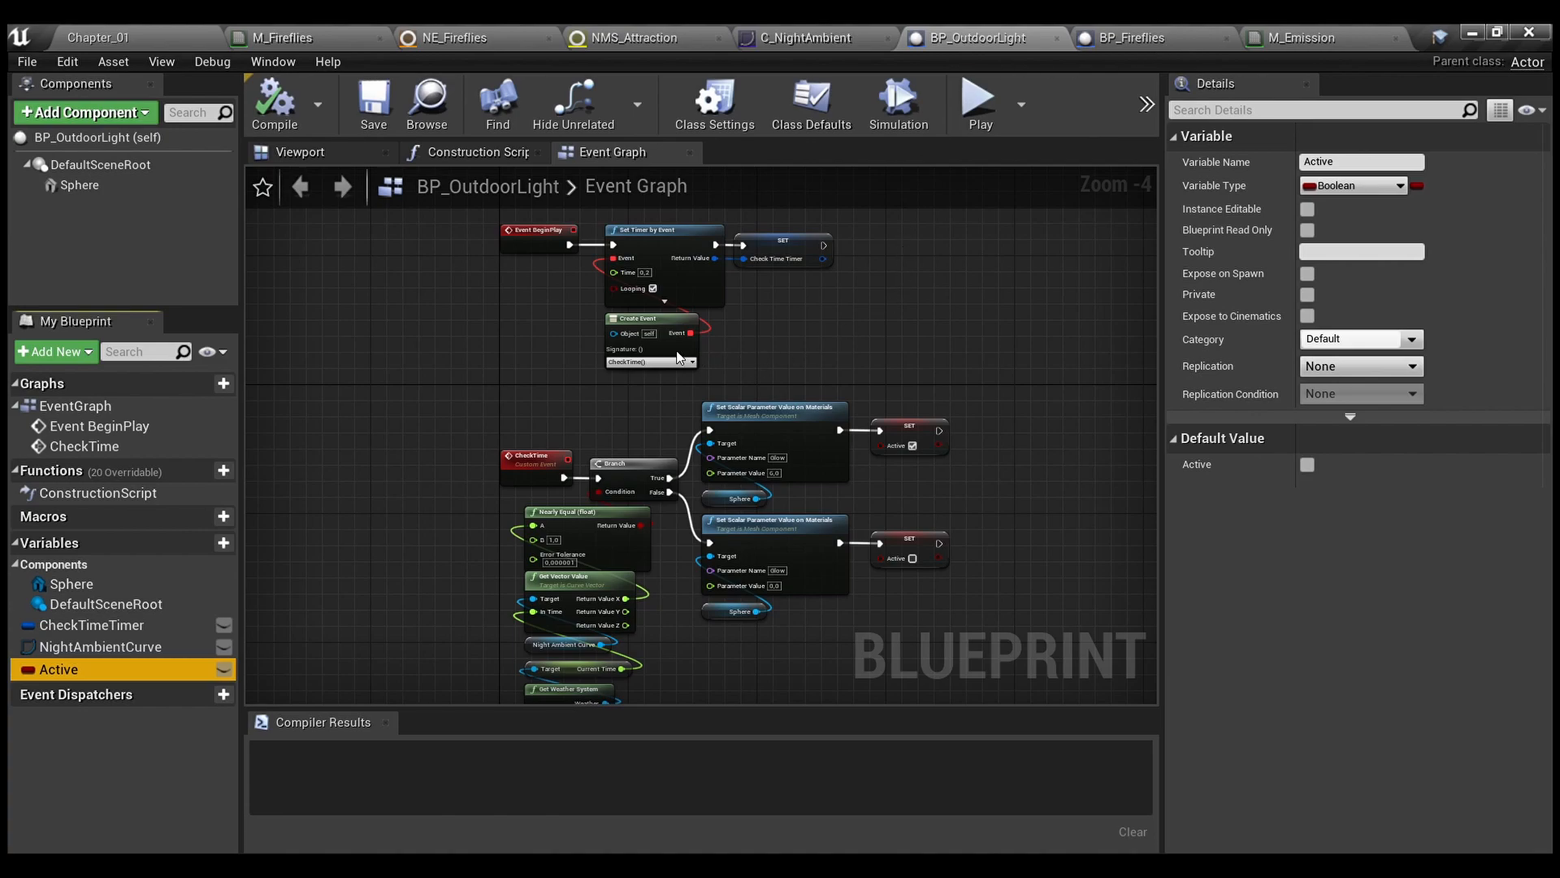
scroll(959, 463, up, 3)
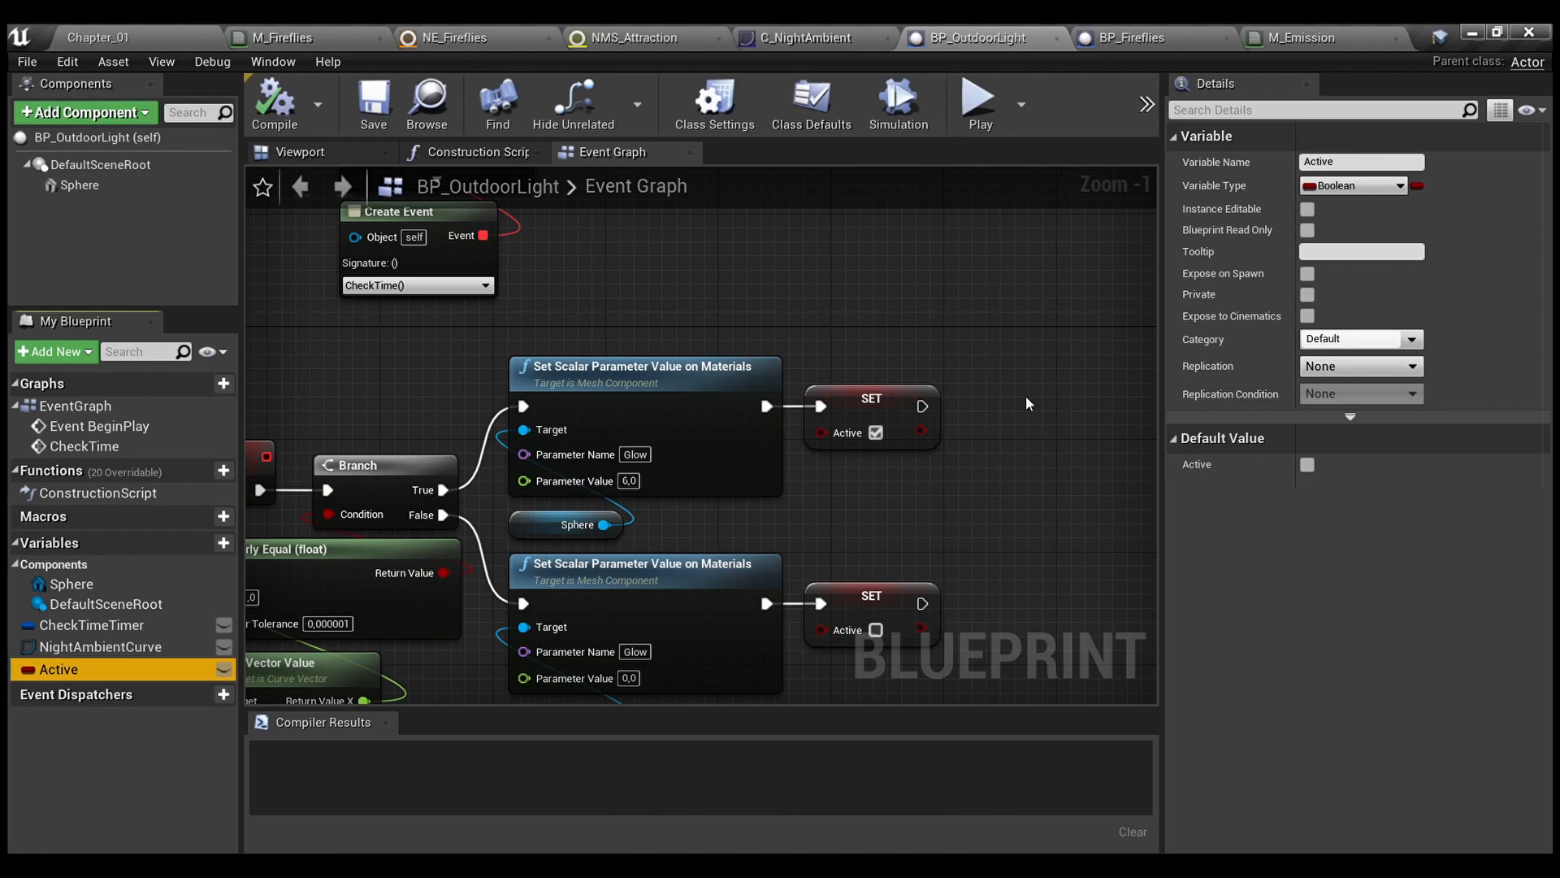
Switch to BP_Fireflies and look over its Event Graph and Construction Script
click(1124, 45)
scroll(876, 330, down, 2)
scroll(878, 331, down, 2)
right_drag(878, 332, 611, 601)
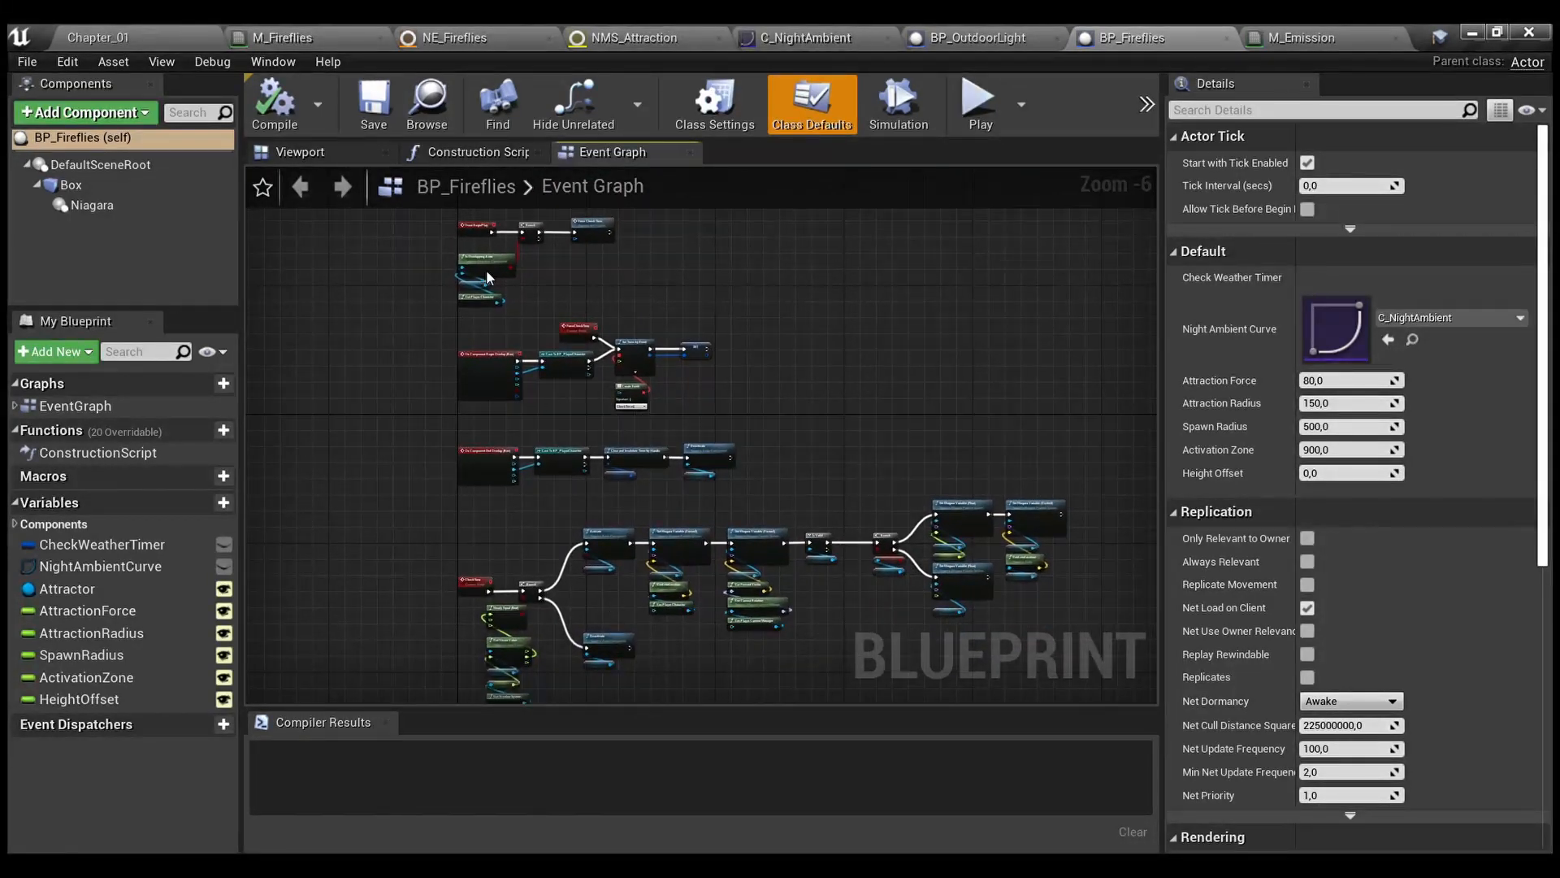
click(478, 152)
scroll(682, 286, down, 3)
right_drag(683, 285, 848, 296)
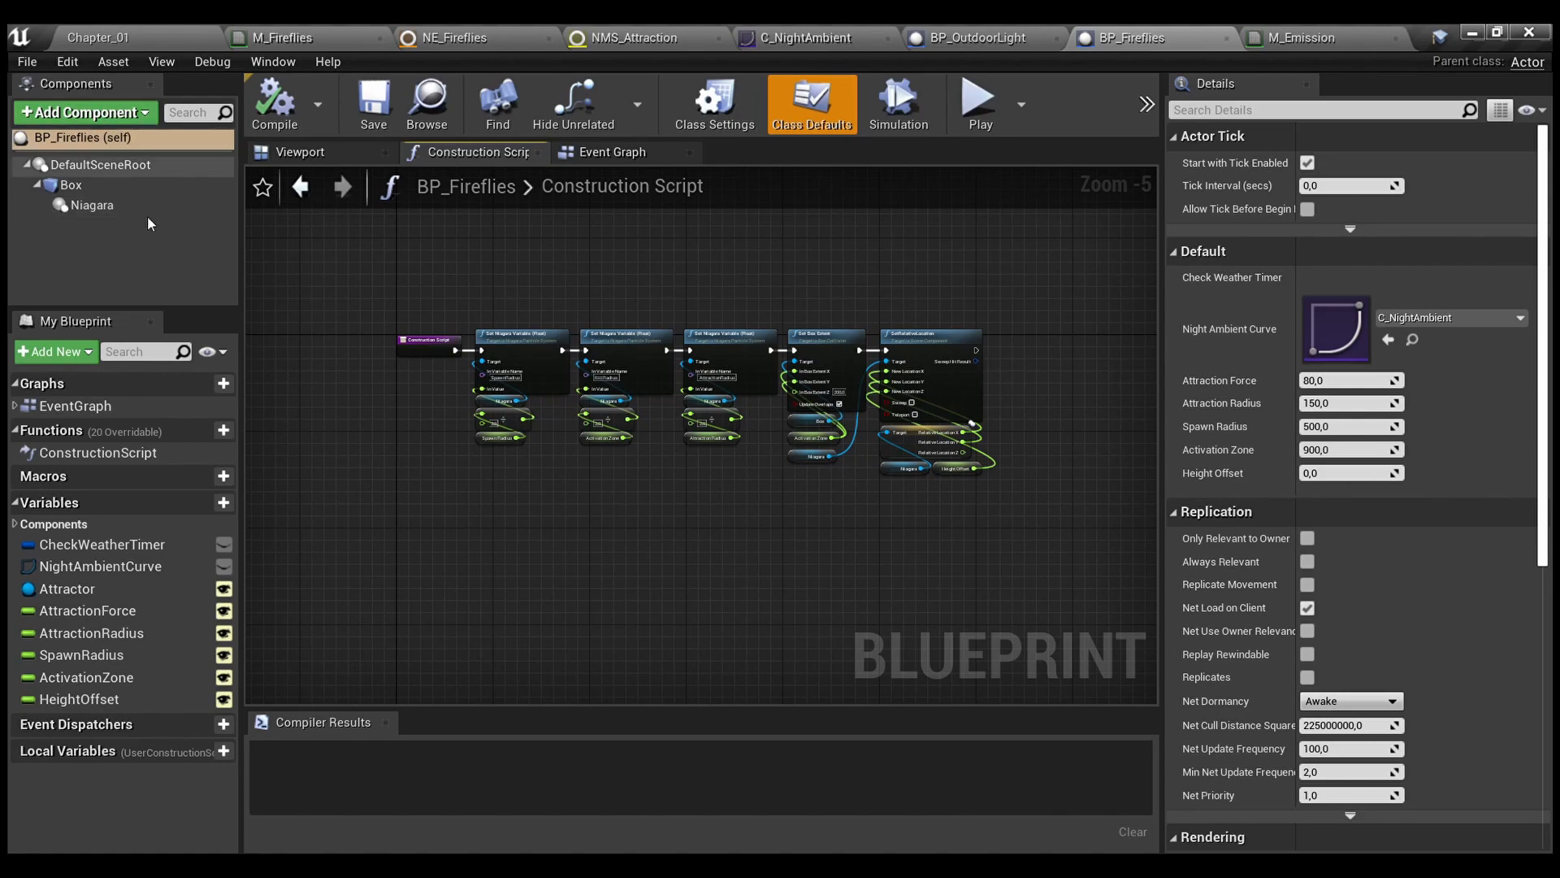
Show the BP_Fireflies 3D preview, select the Box component and examine its collision responses
click(298, 153)
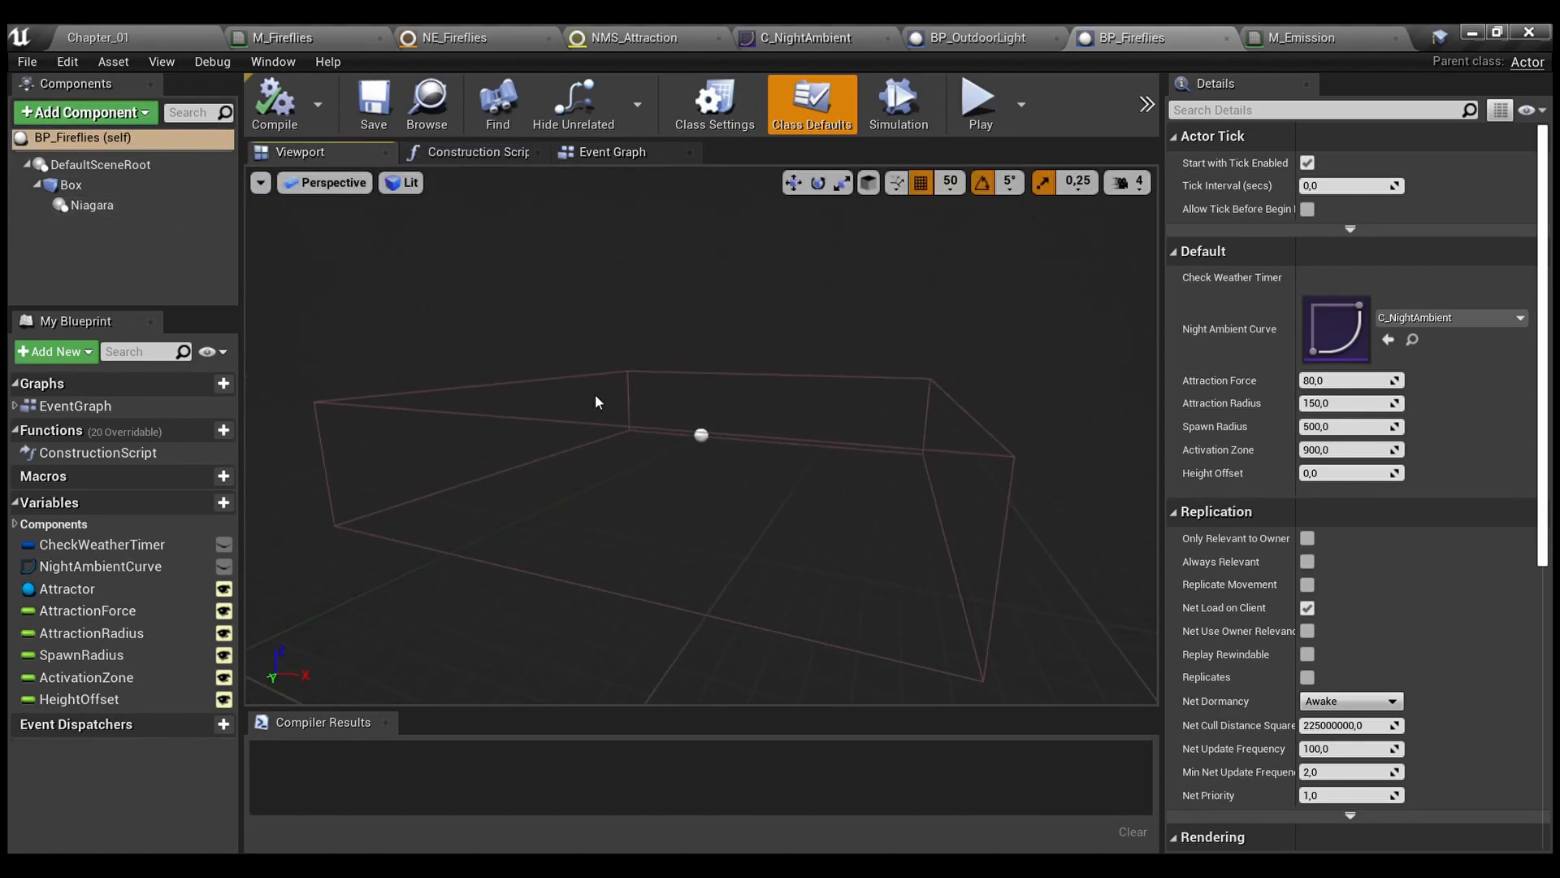
click(81, 190)
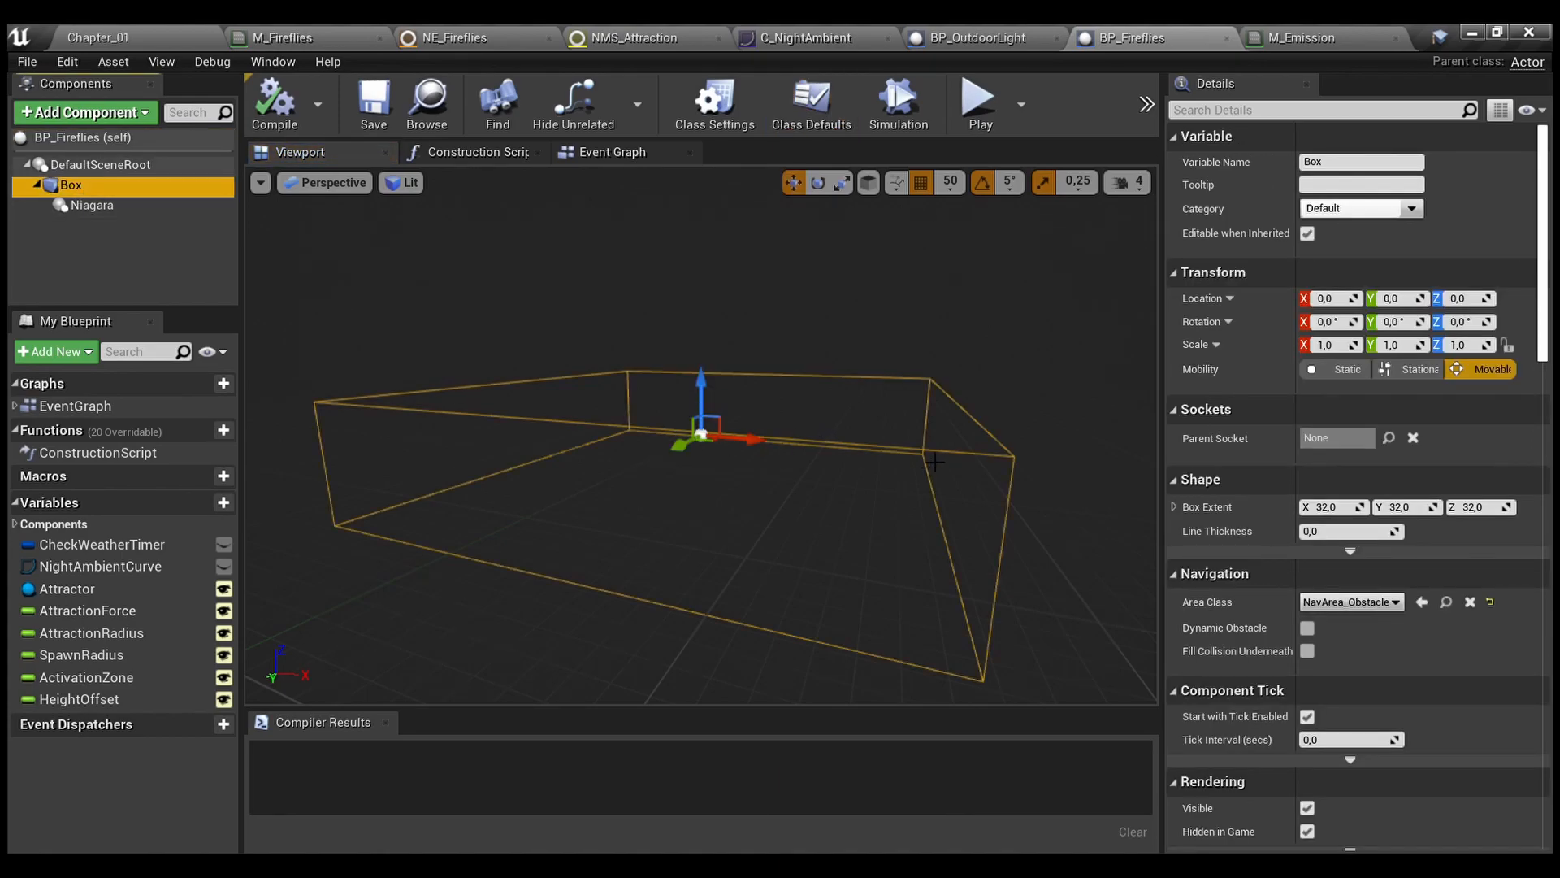
drag(1547, 334, 1552, 600)
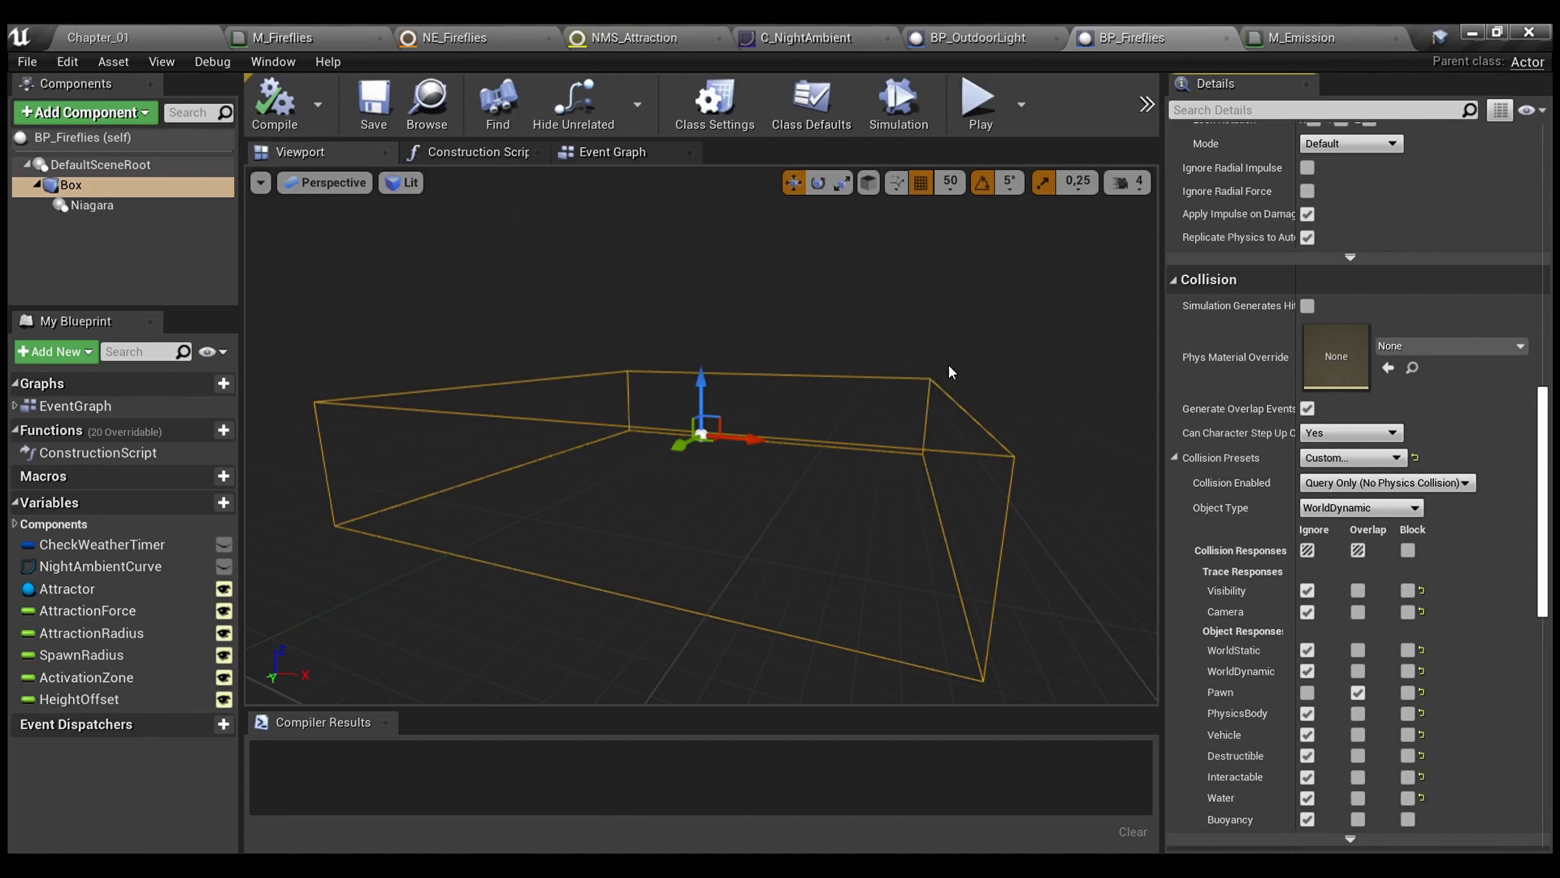
scroll(1255, 566, down, 3)
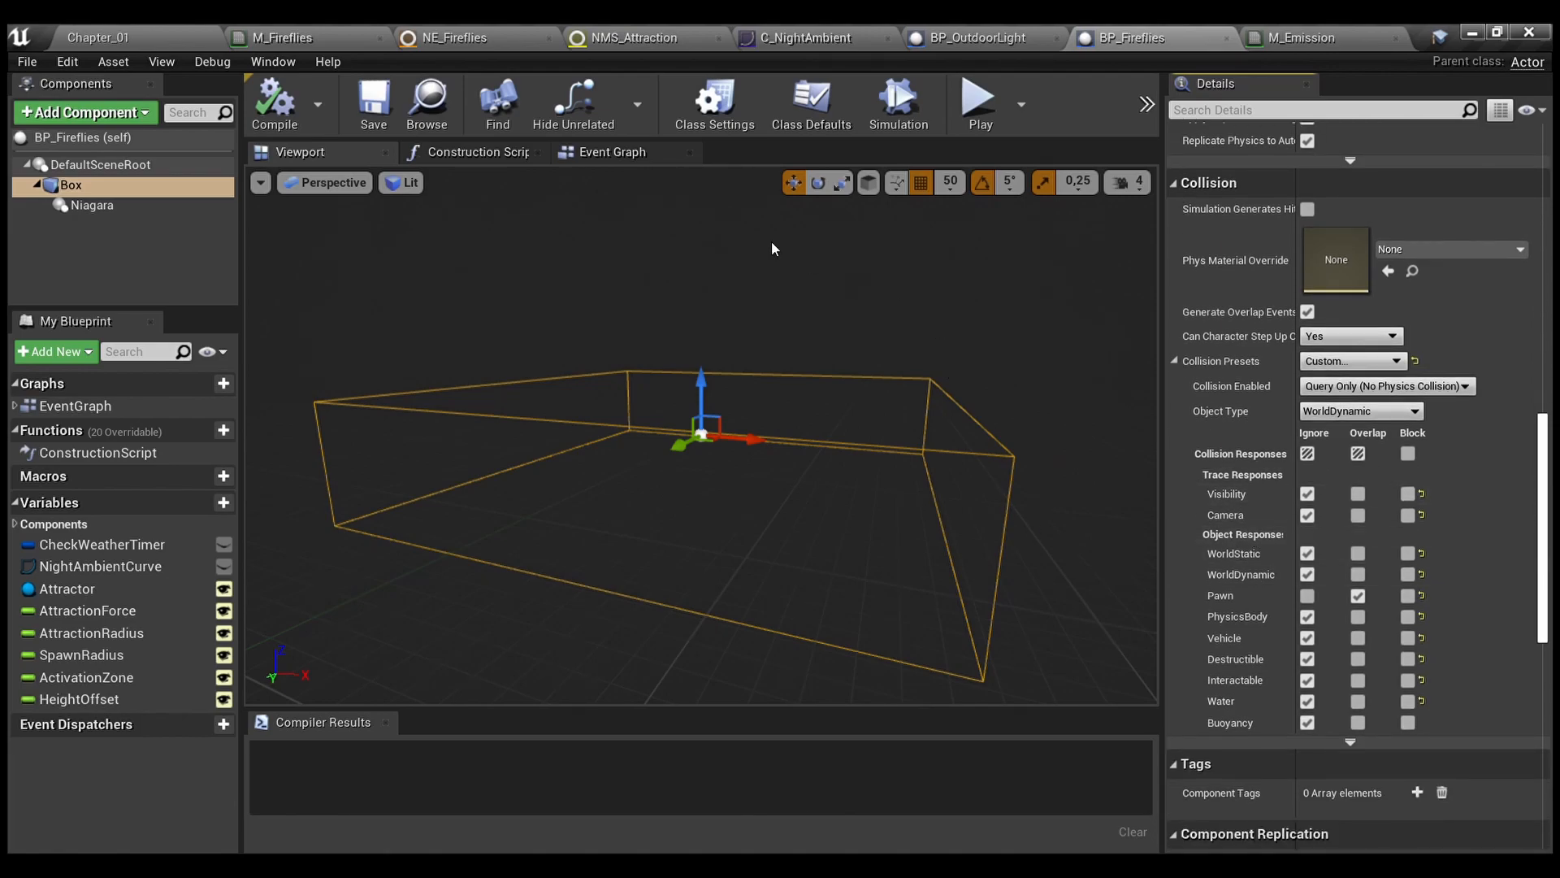
Select the Niagara component and review its override parameters and its NS_Fireflies system asset
click(108, 203)
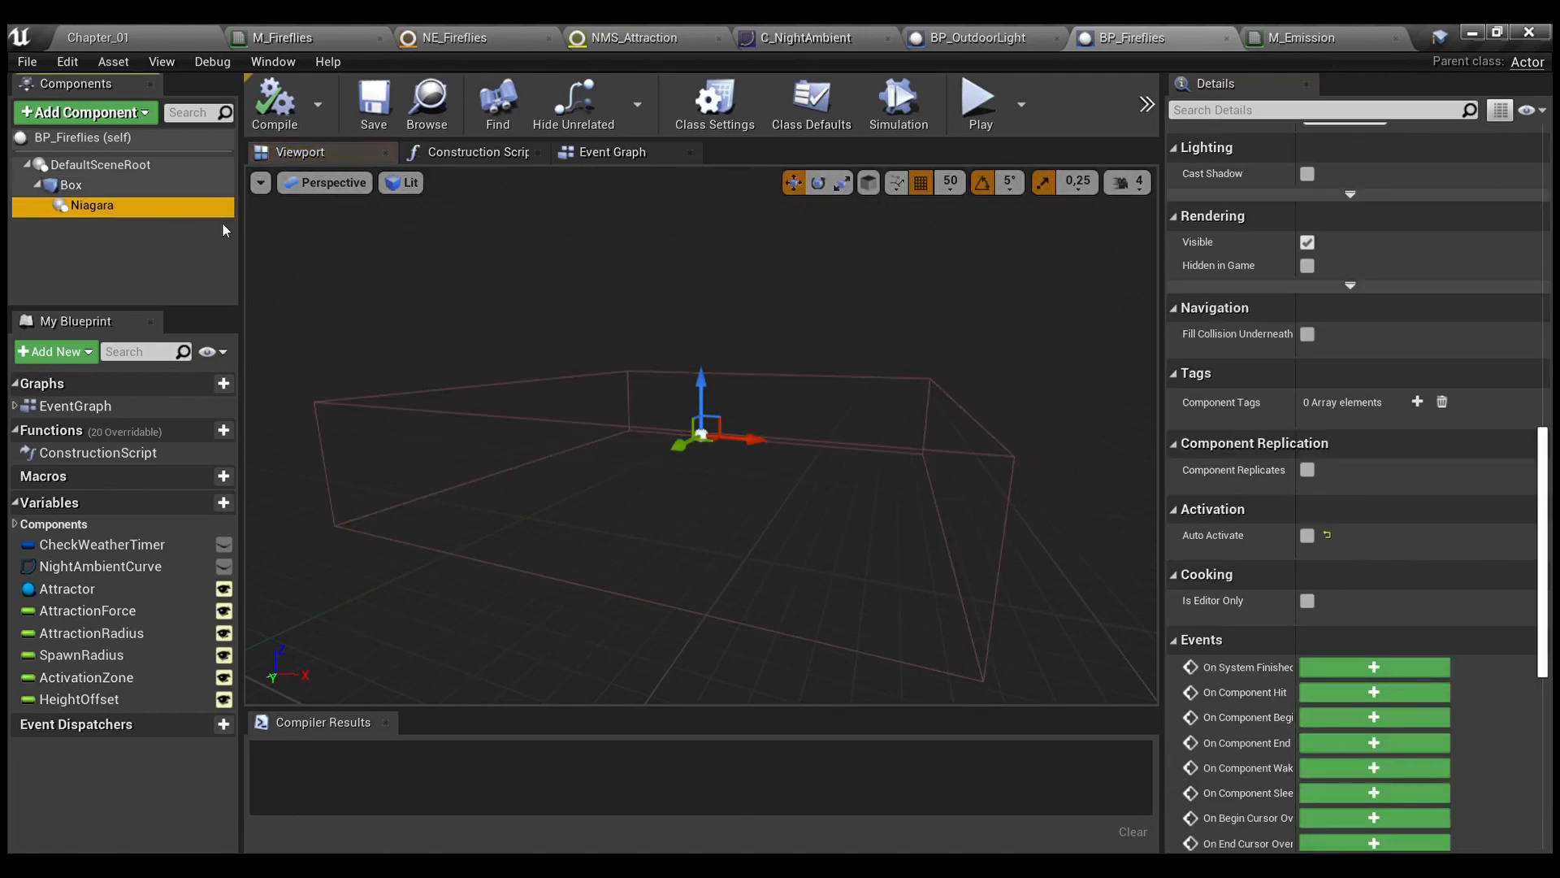
scroll(1378, 561, up, 10)
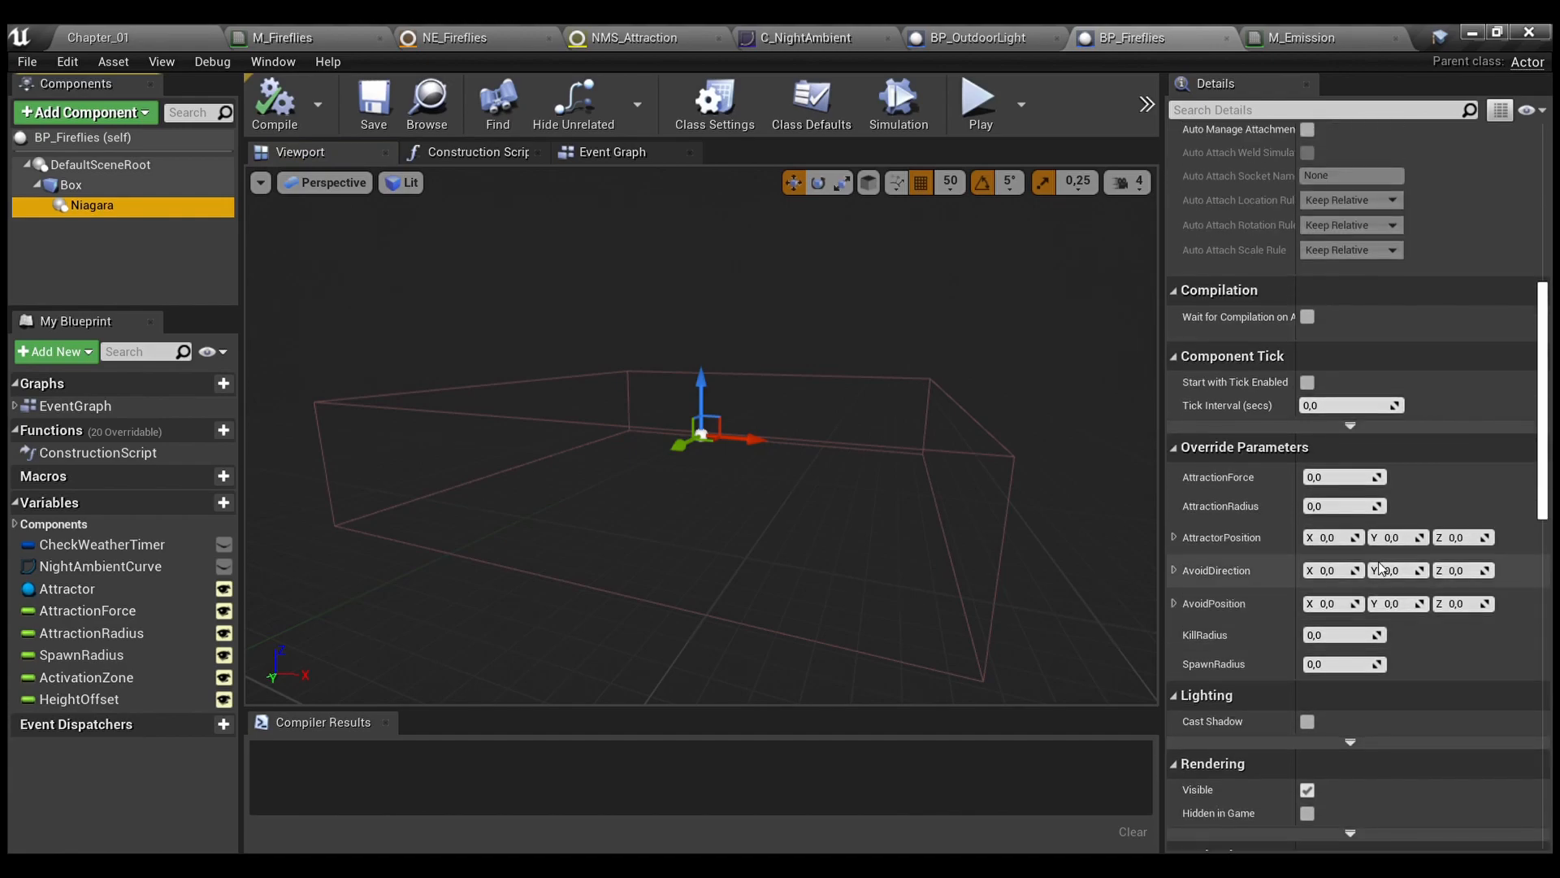
scroll(1378, 560, up, 4)
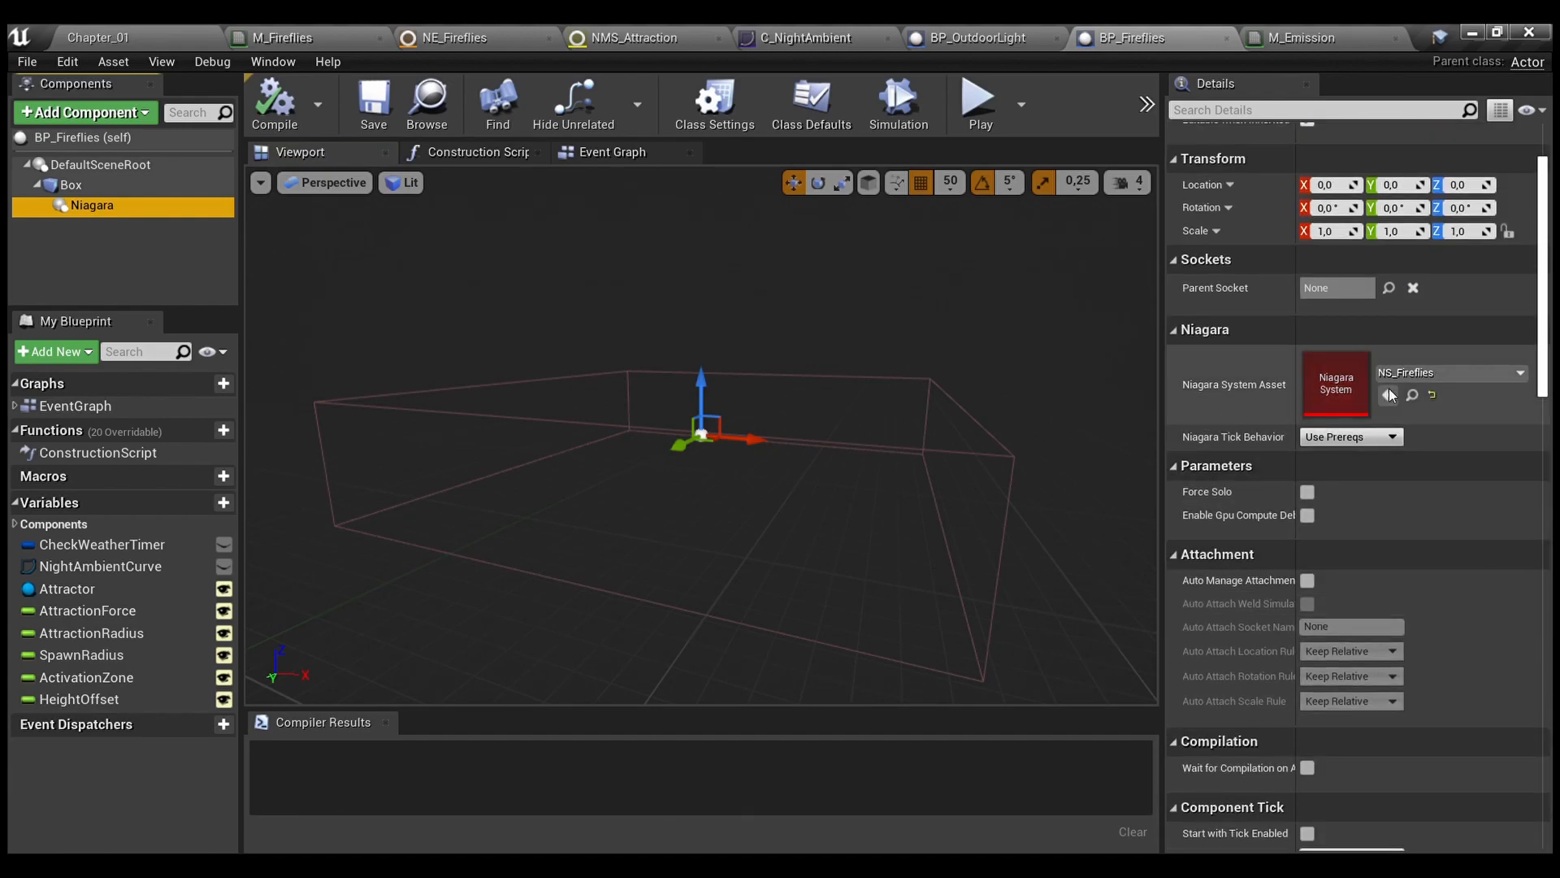
View the NE_Fireflies emitter and the Chapter_01 level, and return to BP_Fireflies
click(432, 42)
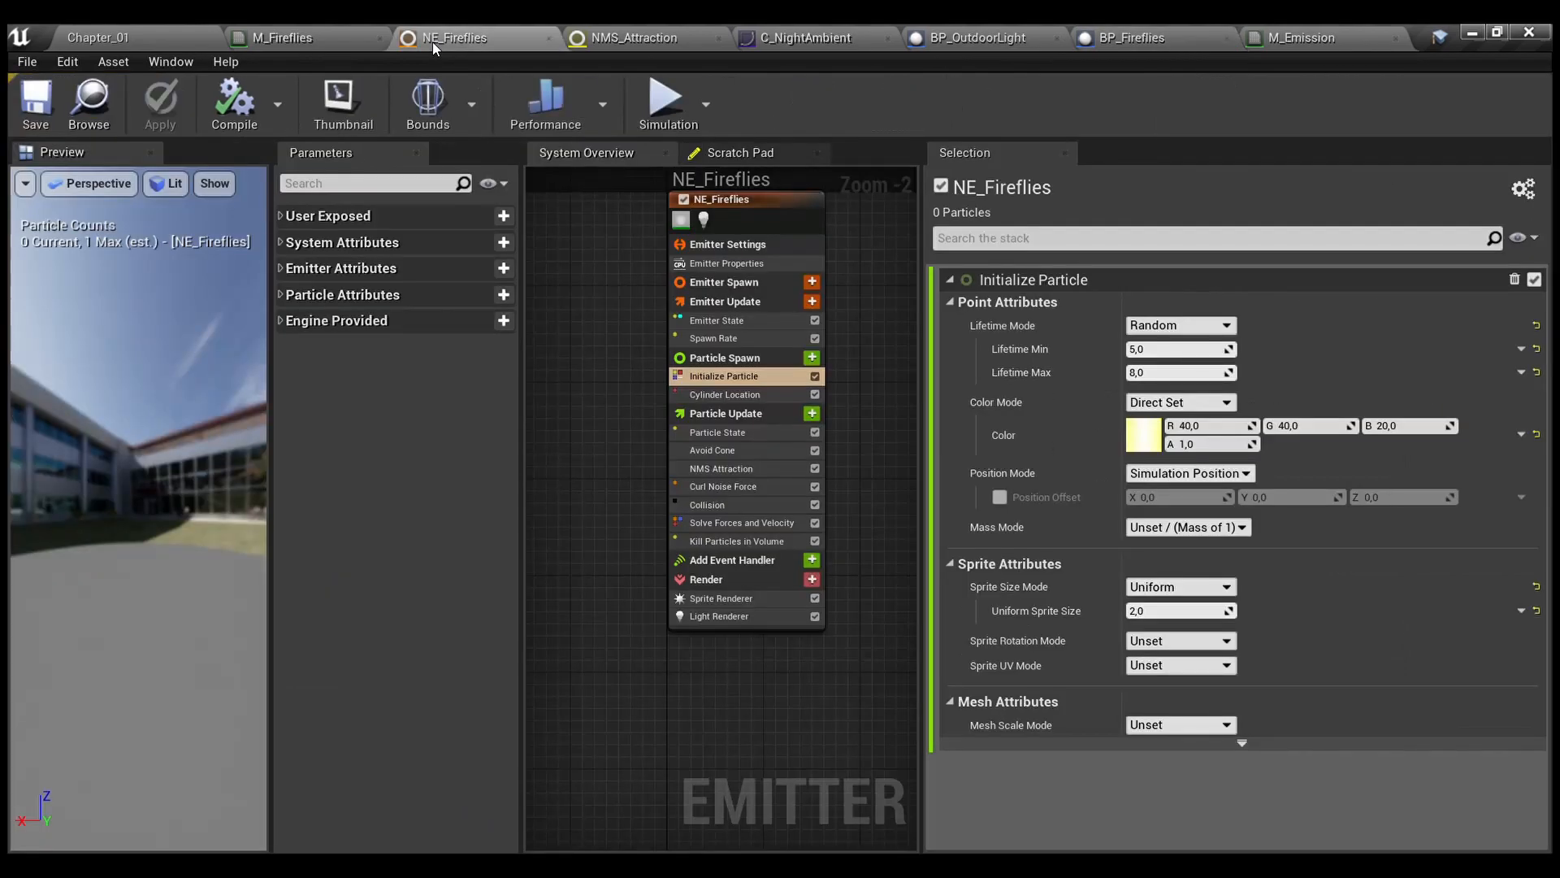
click(148, 29)
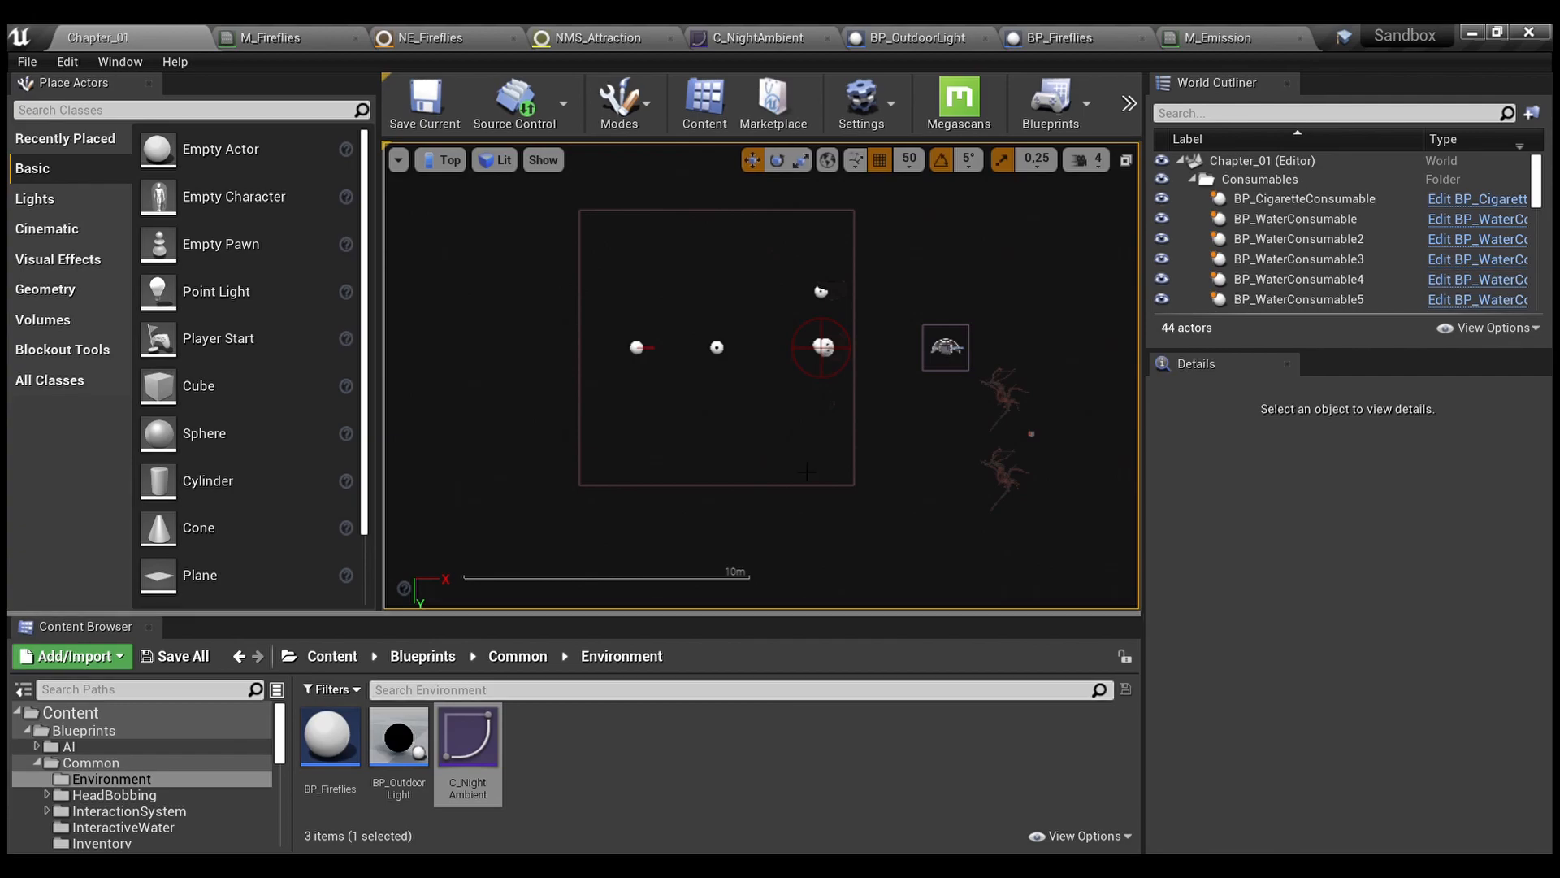
click(1057, 38)
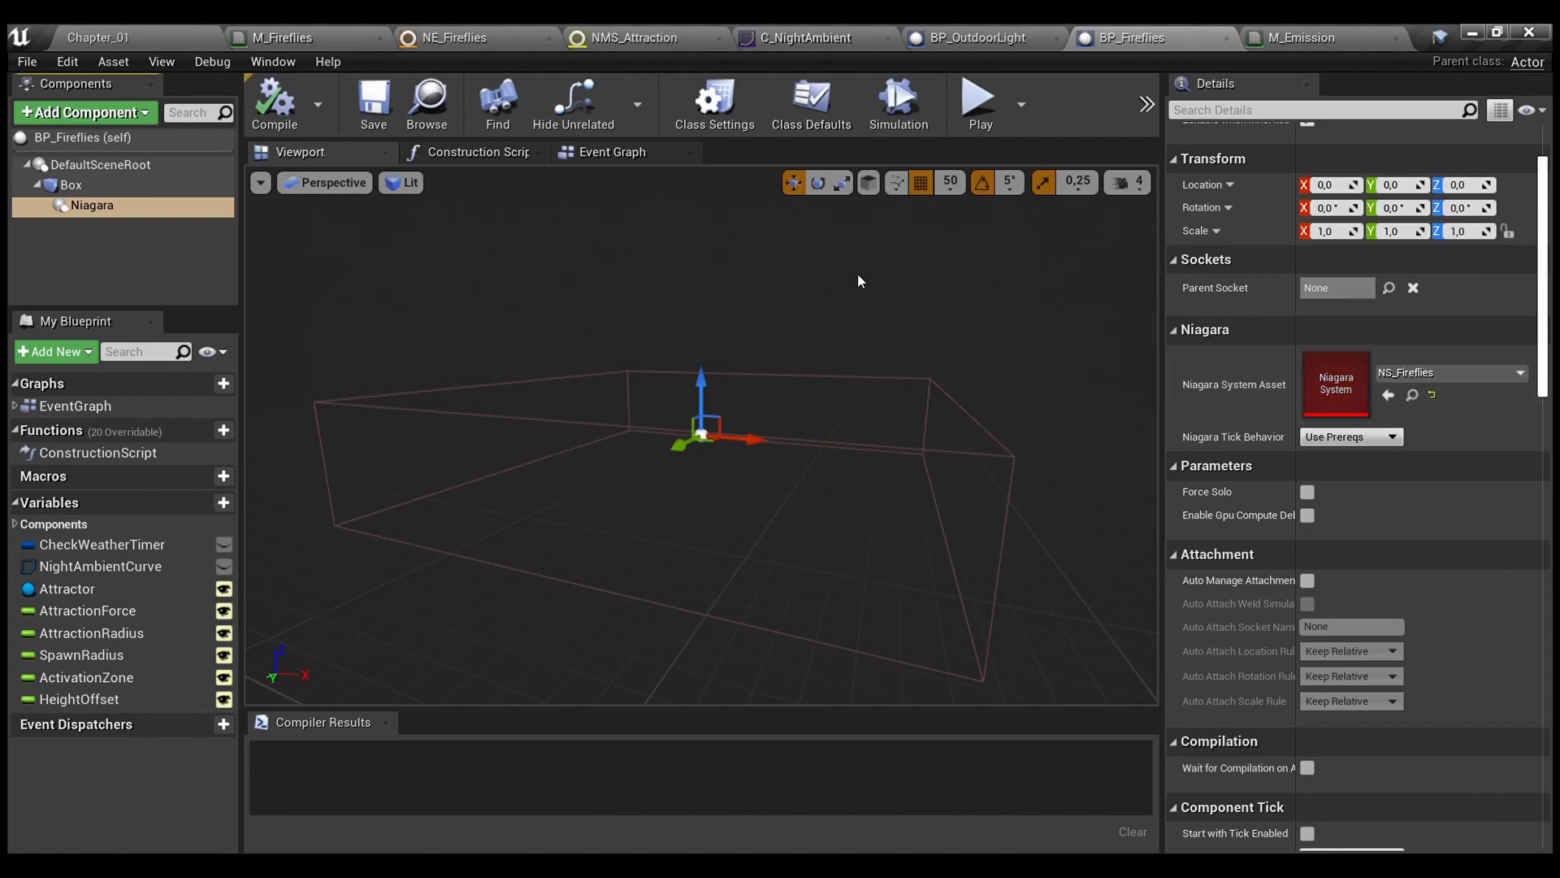
Select the NightAmbientCurve variable in BP_Fireflies, locate its default C_NightAmbient asset and open the curve
click(130, 566)
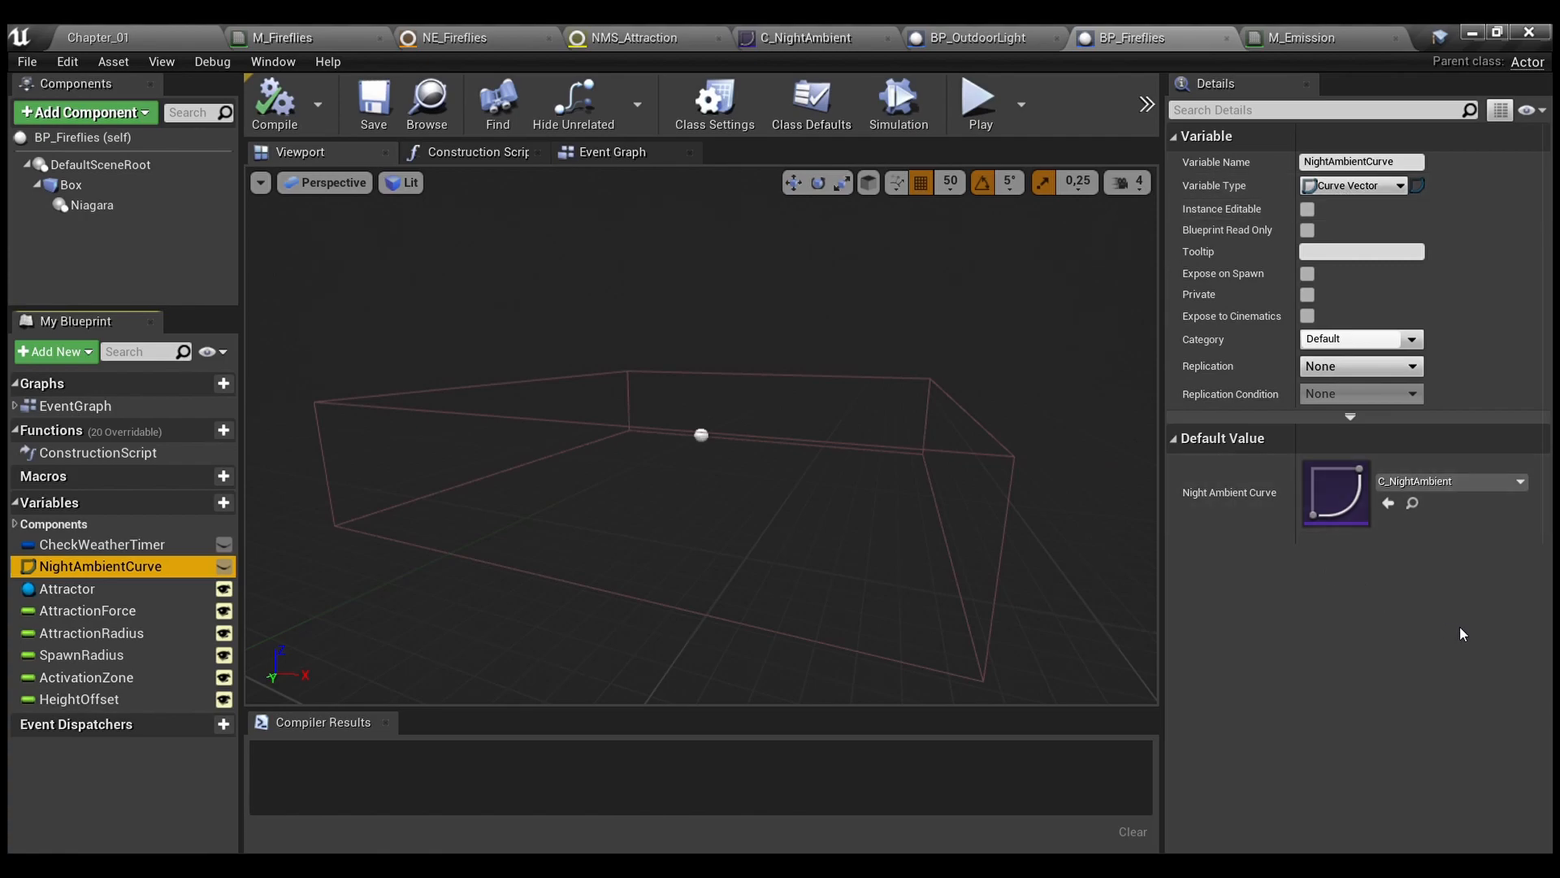
click(1411, 504)
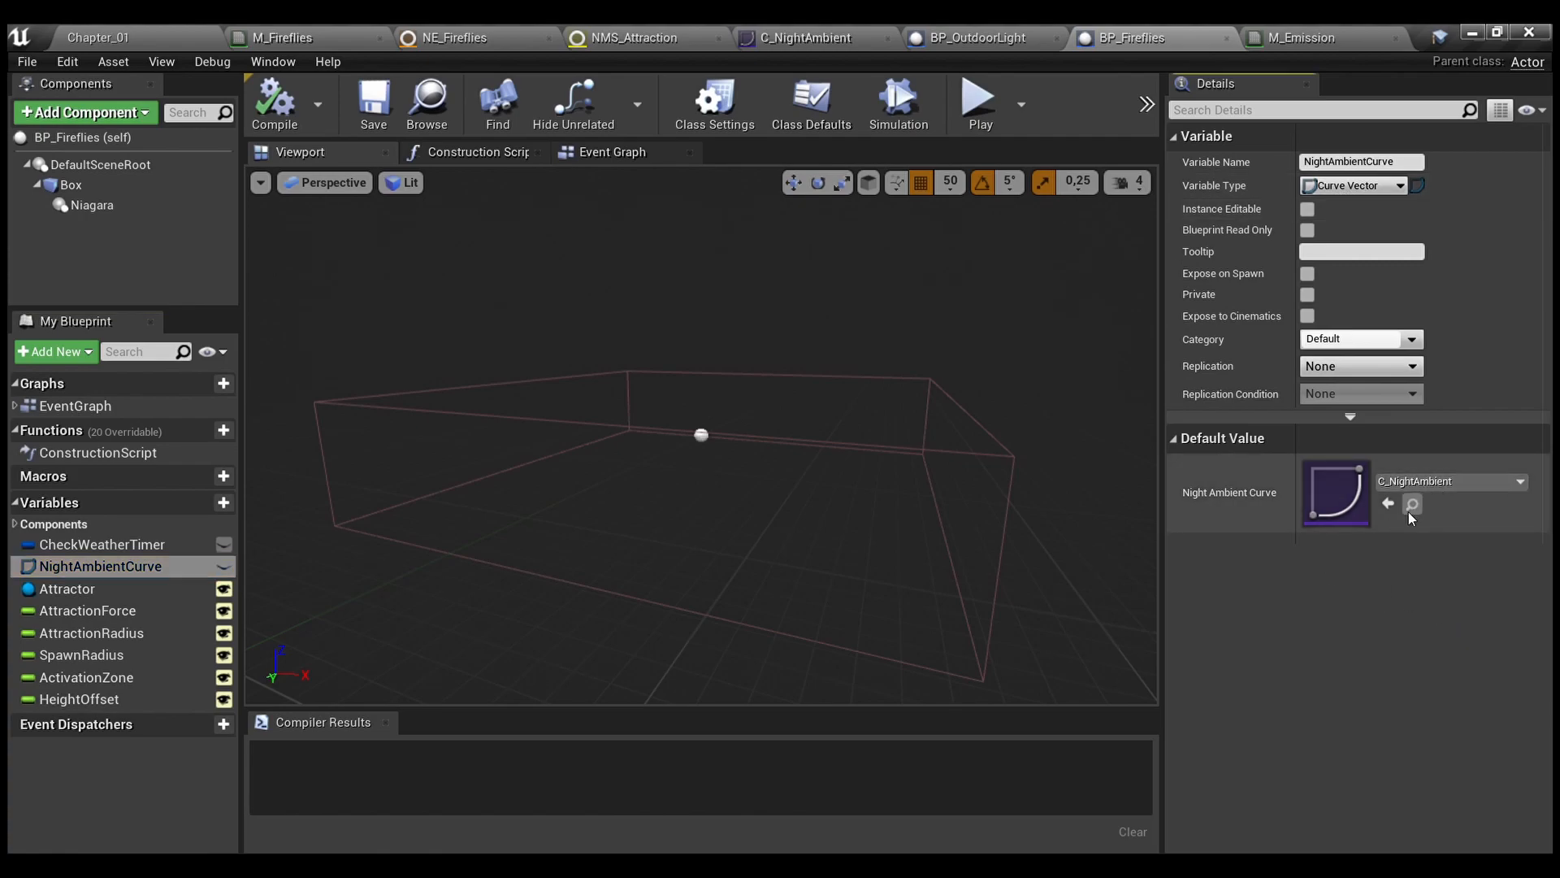
double_click(470, 738)
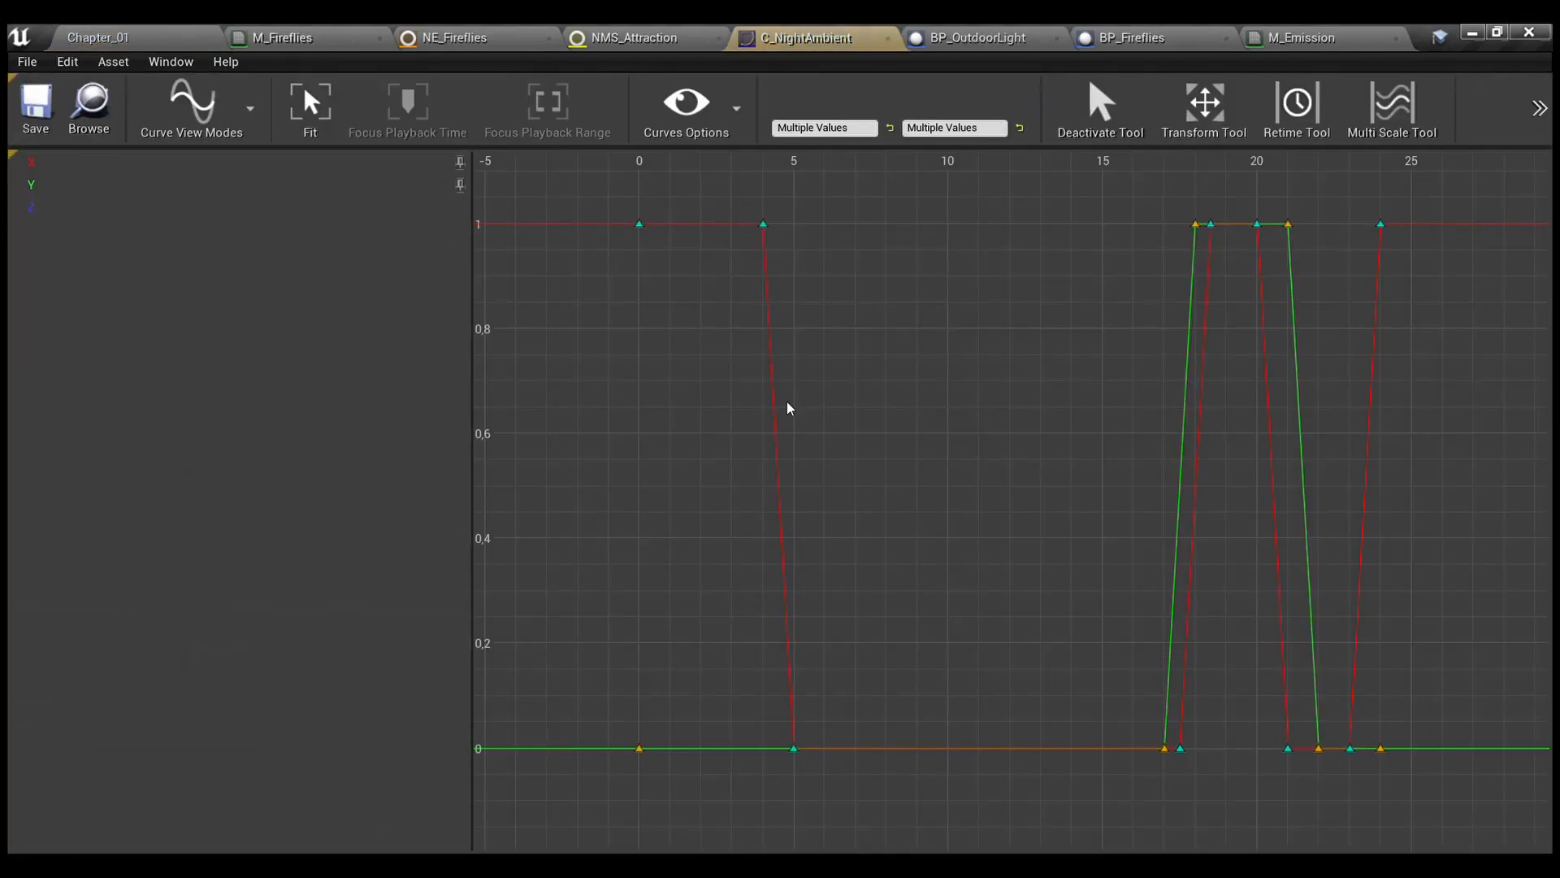
Return to BP_Fireflies, view its class settings and Construction Script, and select the Attractor variable to examine its properties
click(1136, 32)
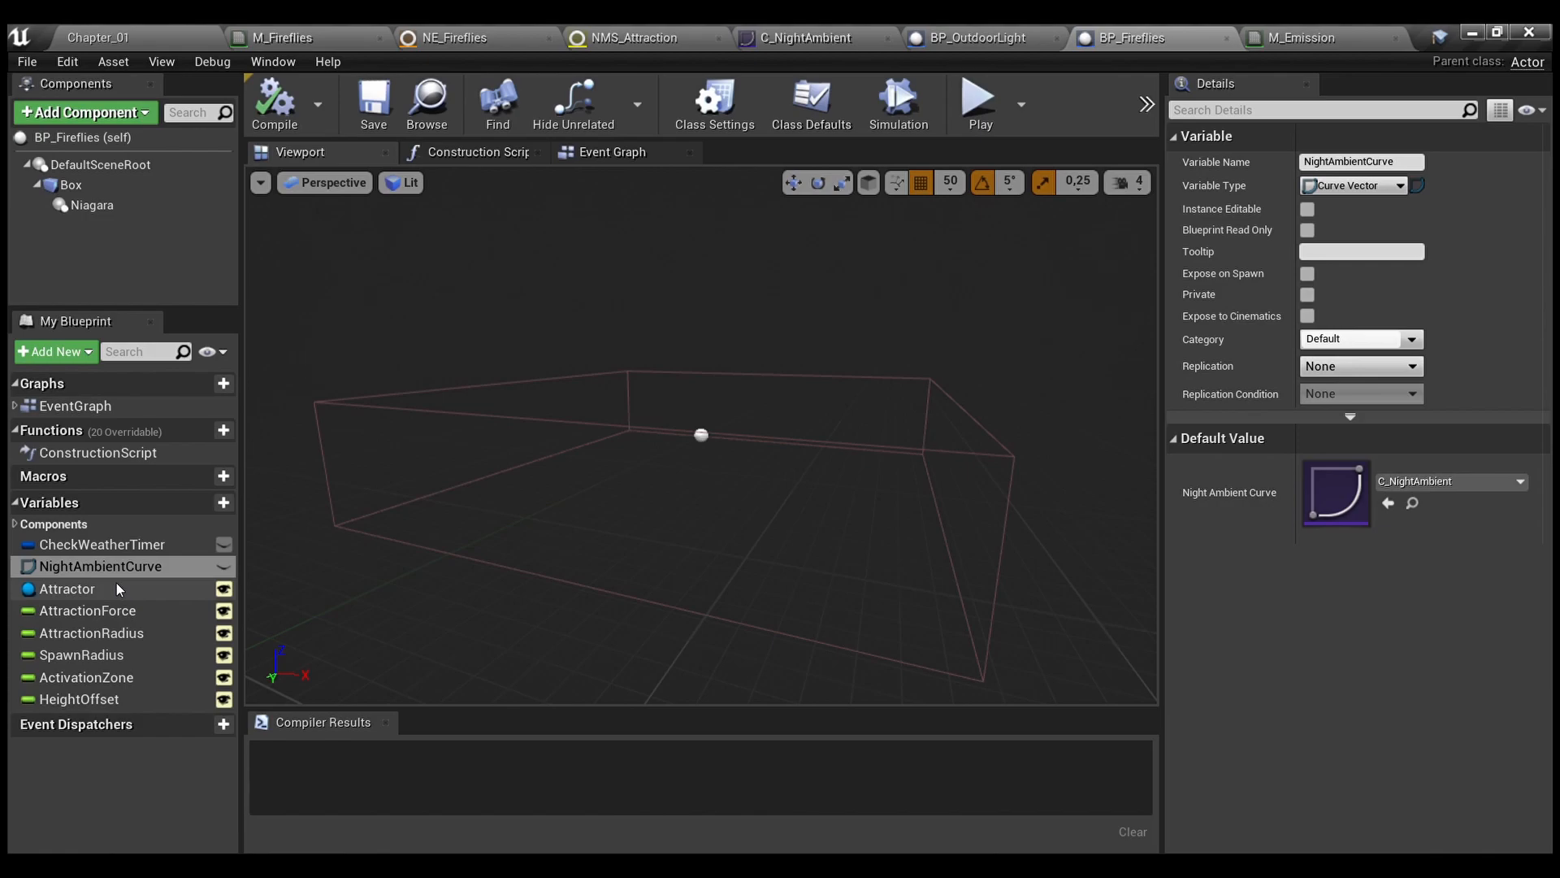
click(699, 105)
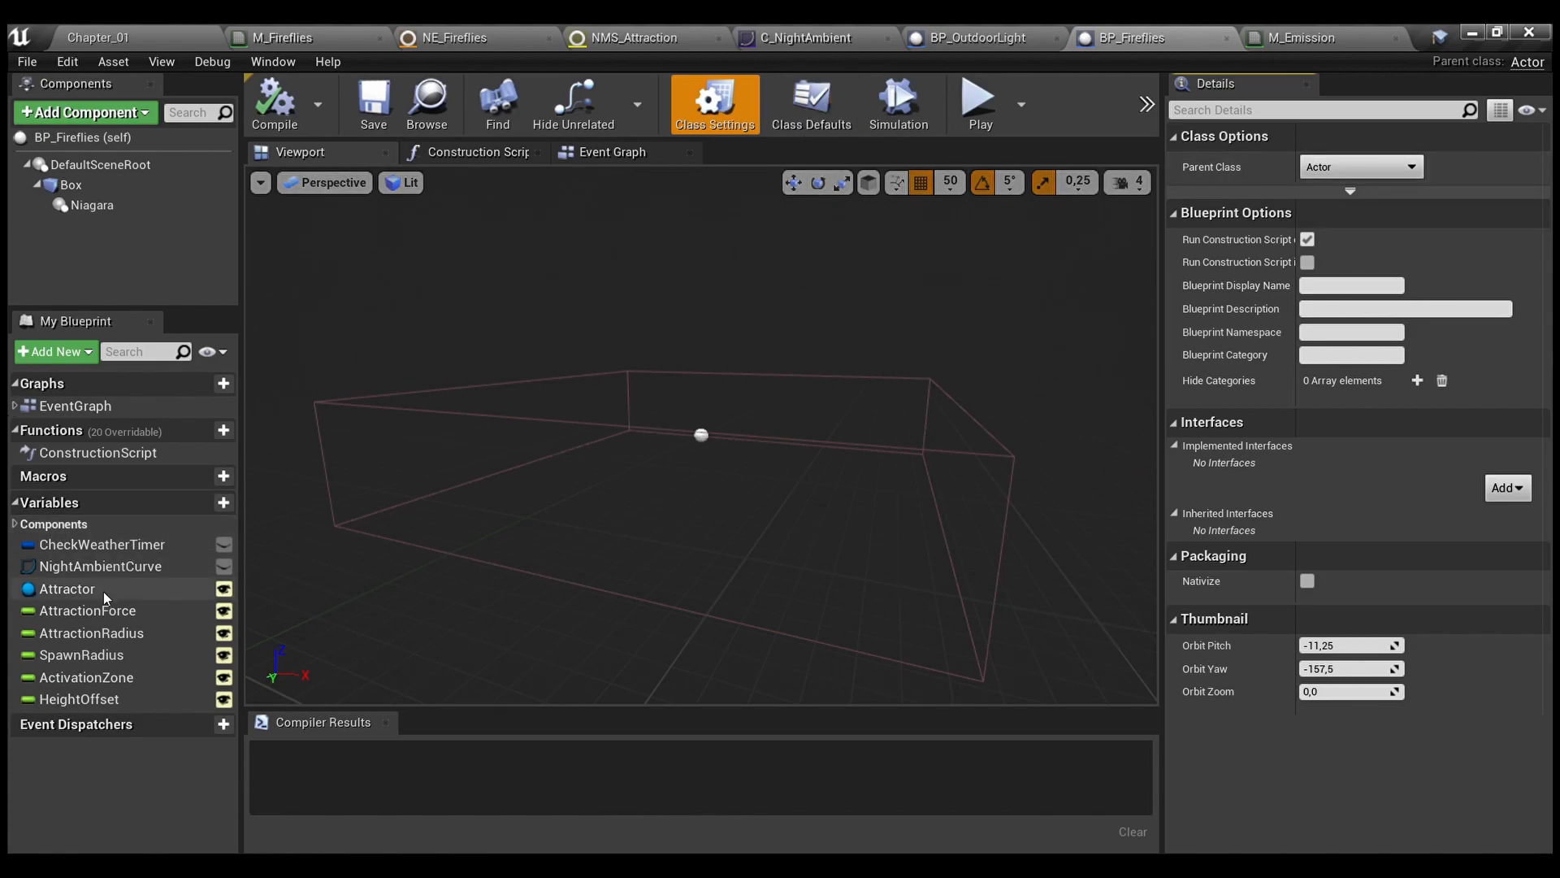
click(505, 156)
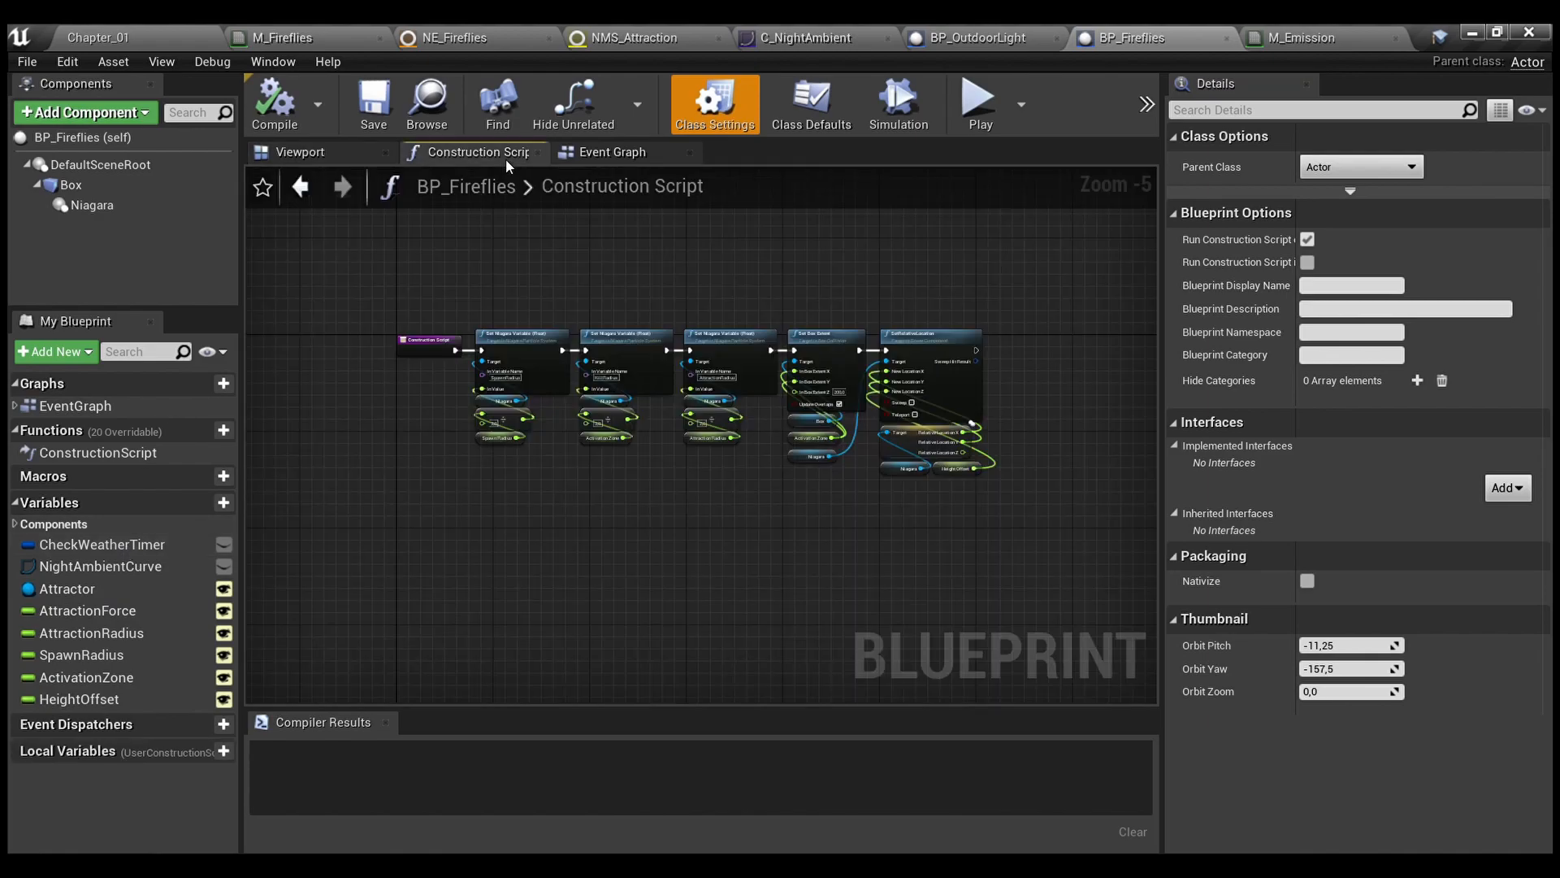
click(68, 592)
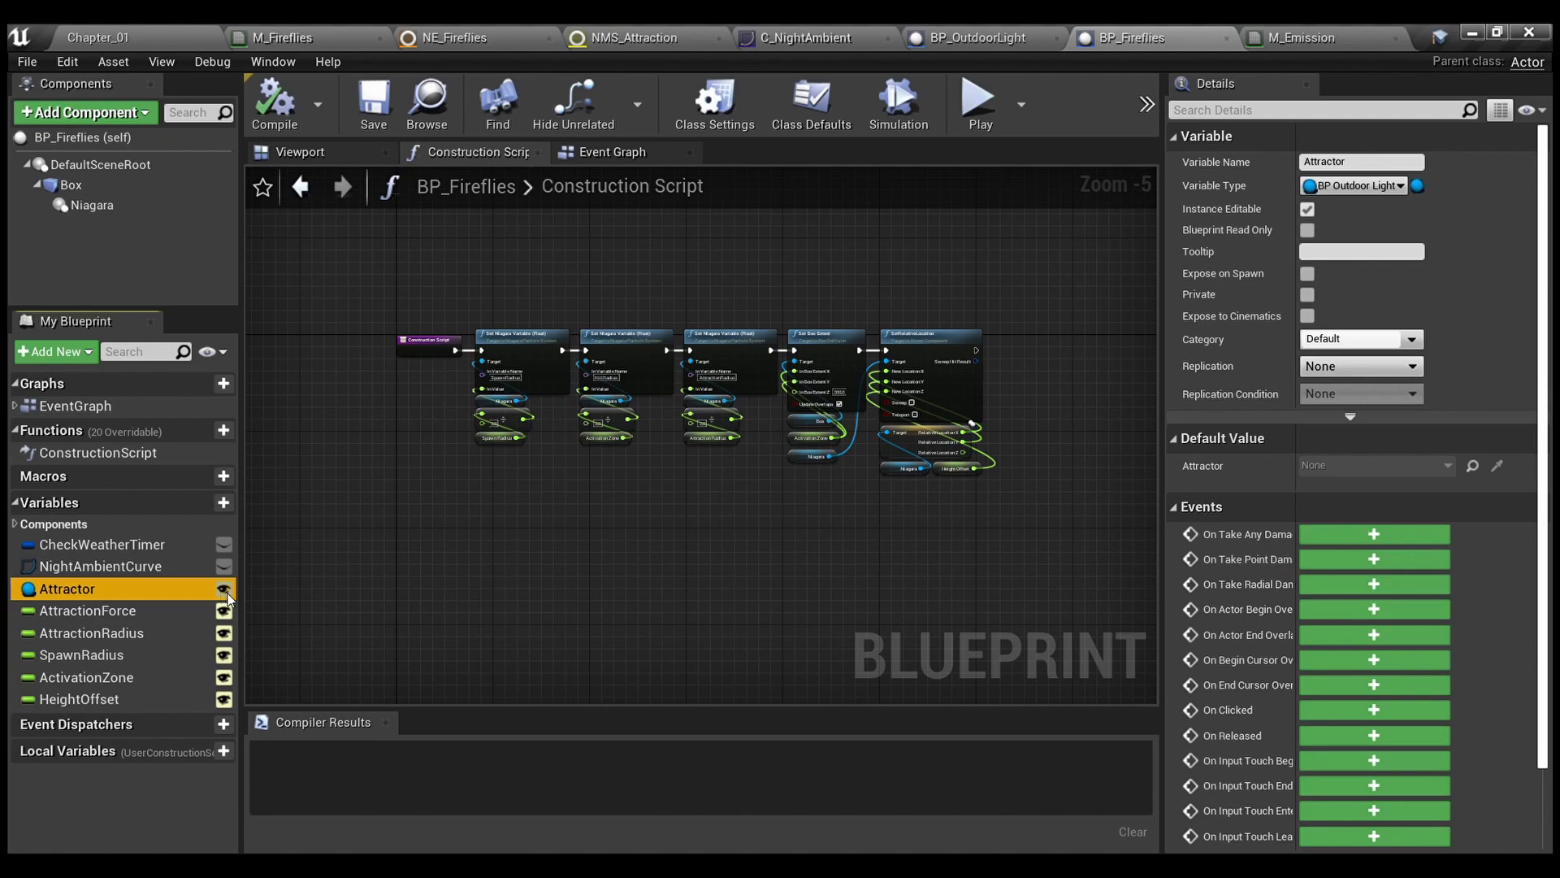
Filter the Chapter_01 level's actors by "fire" and select BP_Fireflies to view its exposed attraction parameters
click(182, 26)
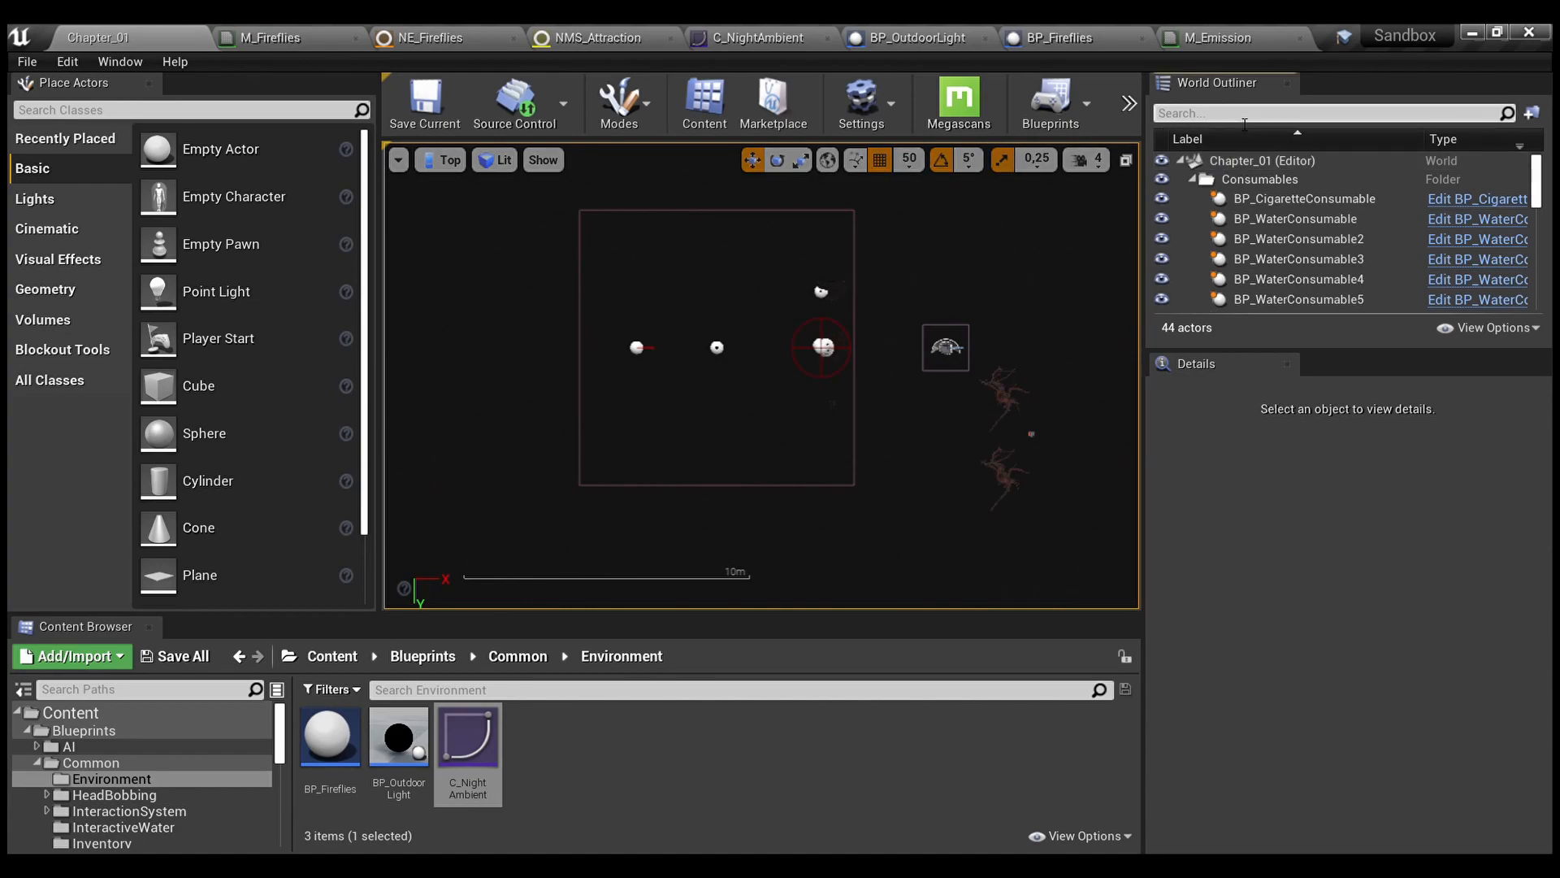
text(fire)
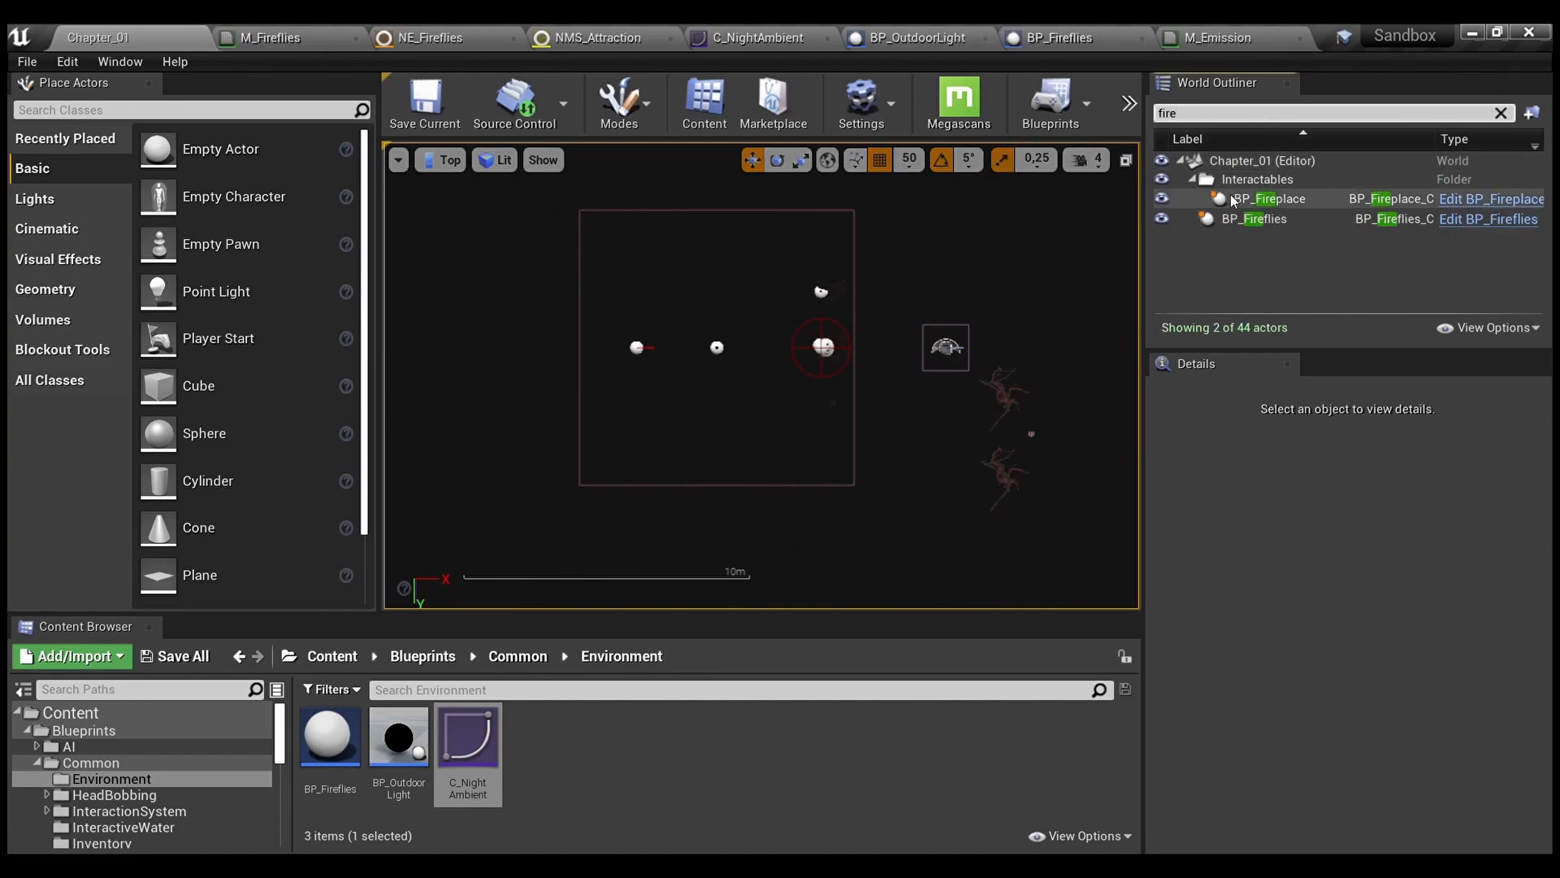
click(1255, 219)
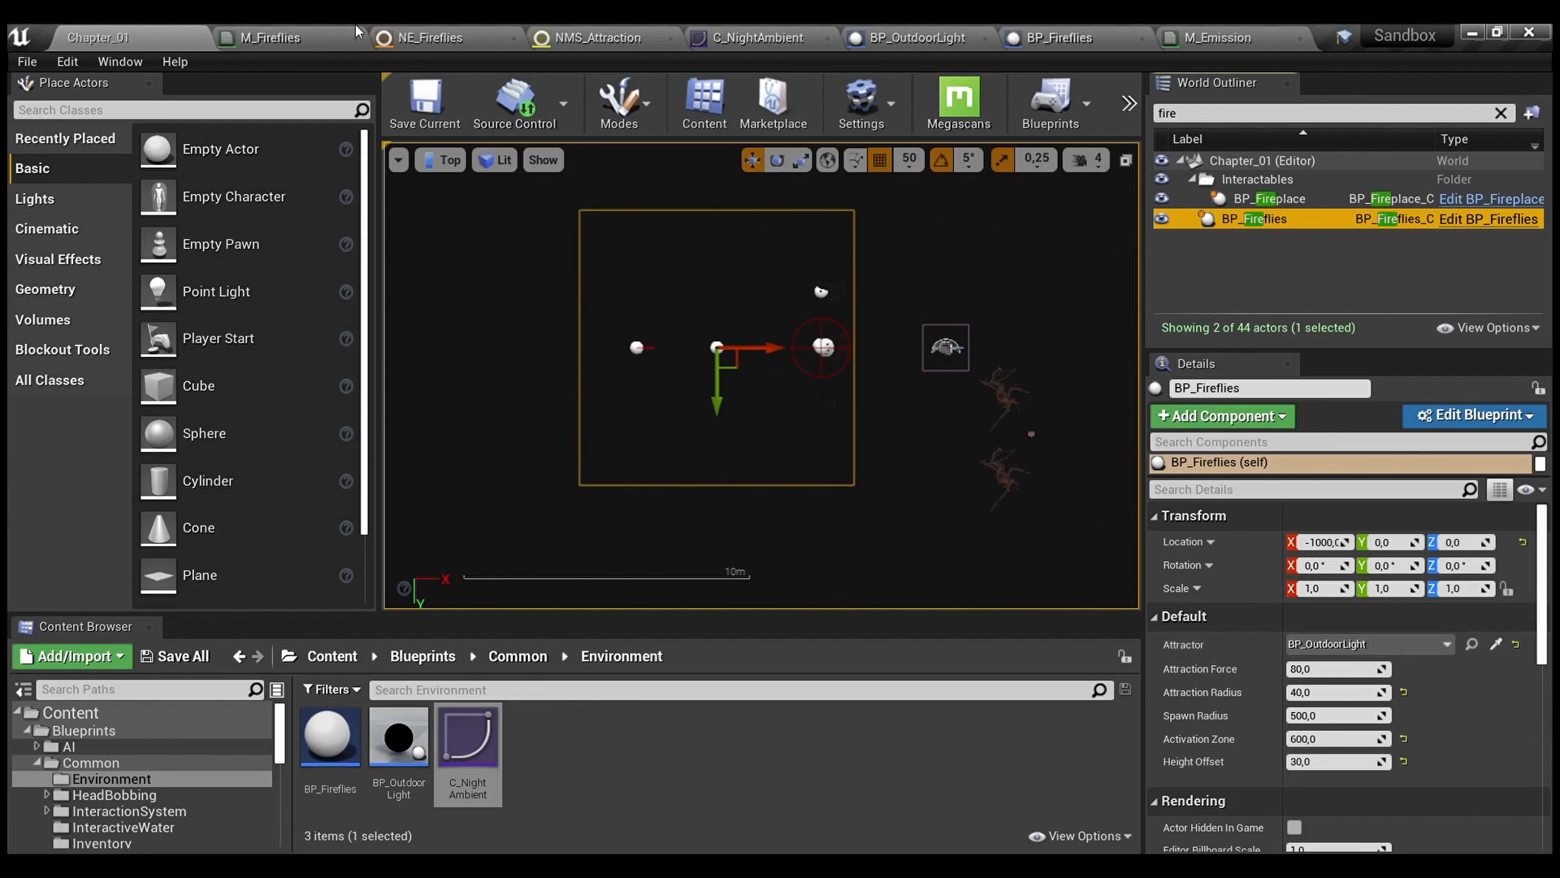
Examine the properties of BP_Fireflies' AttractionForce, AttractionRadius, SpawnRadius, ActivationZone and HeightOffset variables
click(1066, 37)
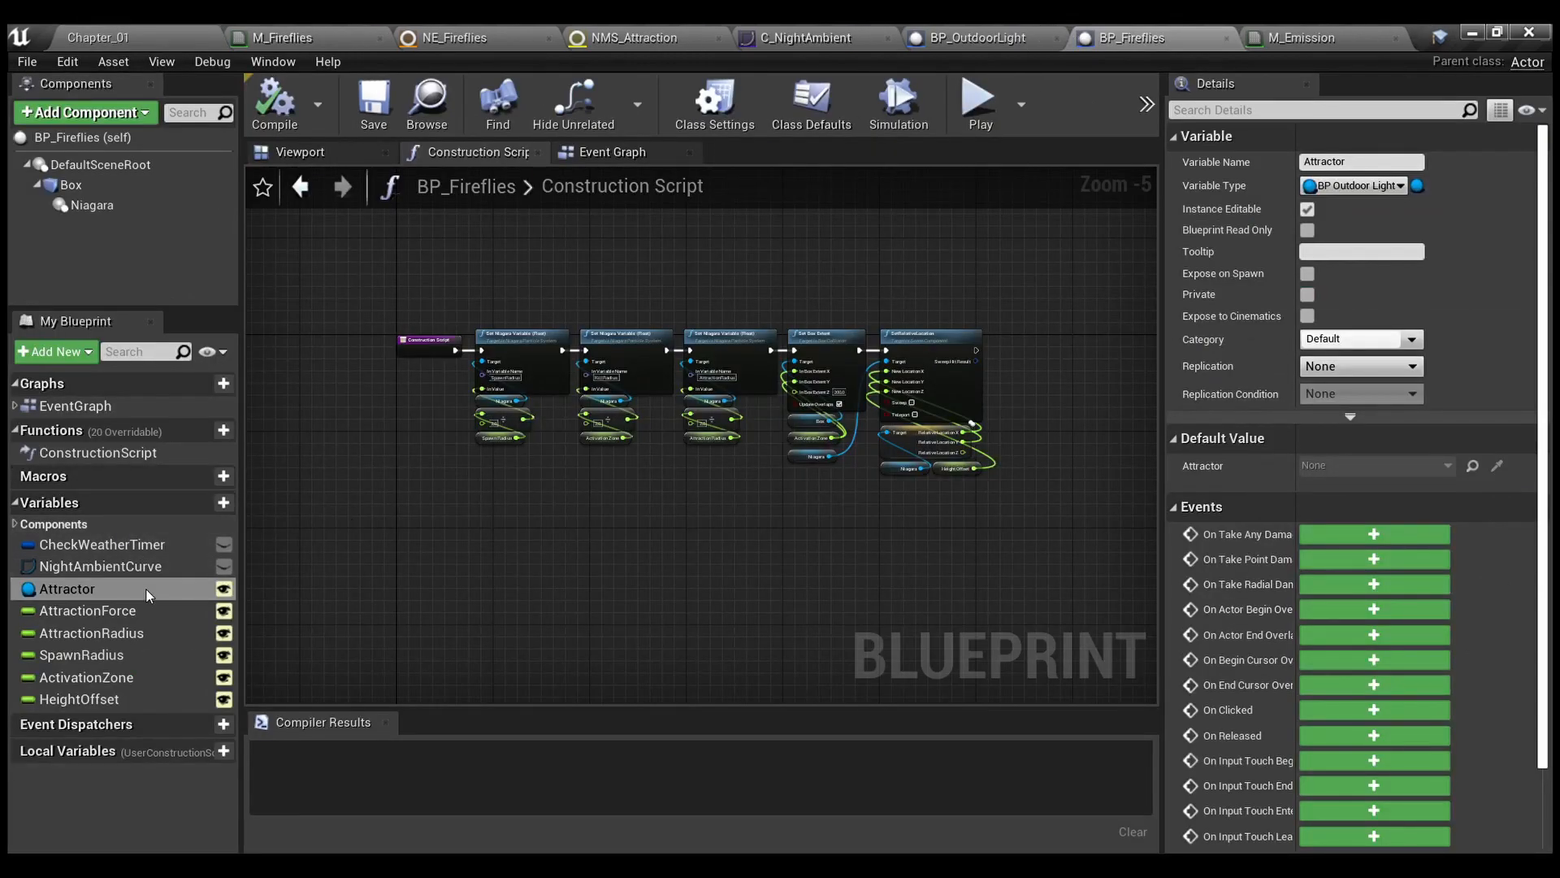
click(124, 612)
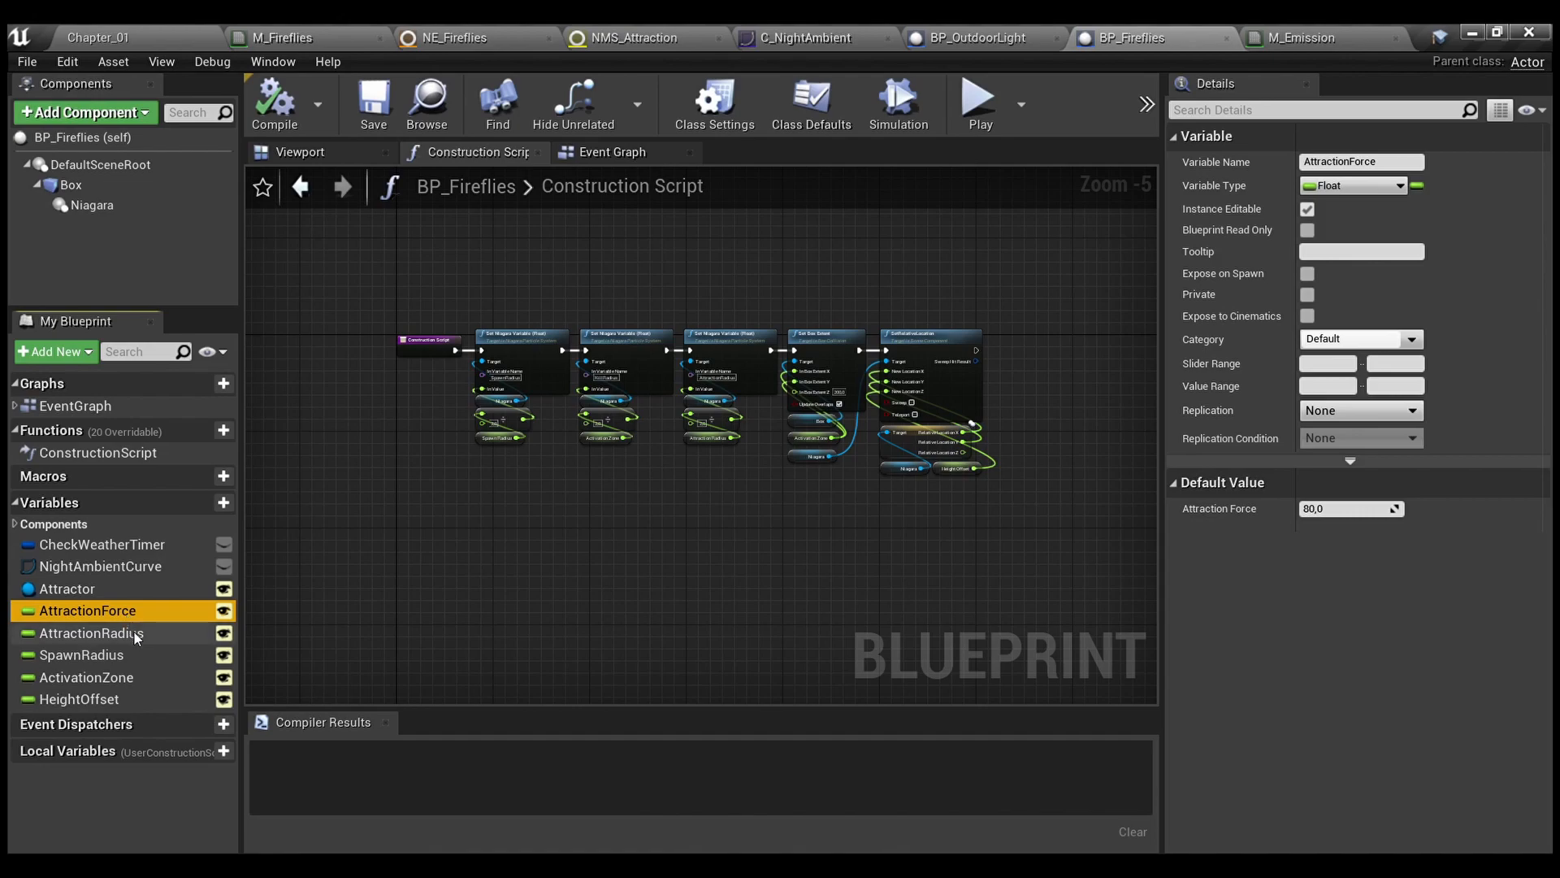
click(137, 635)
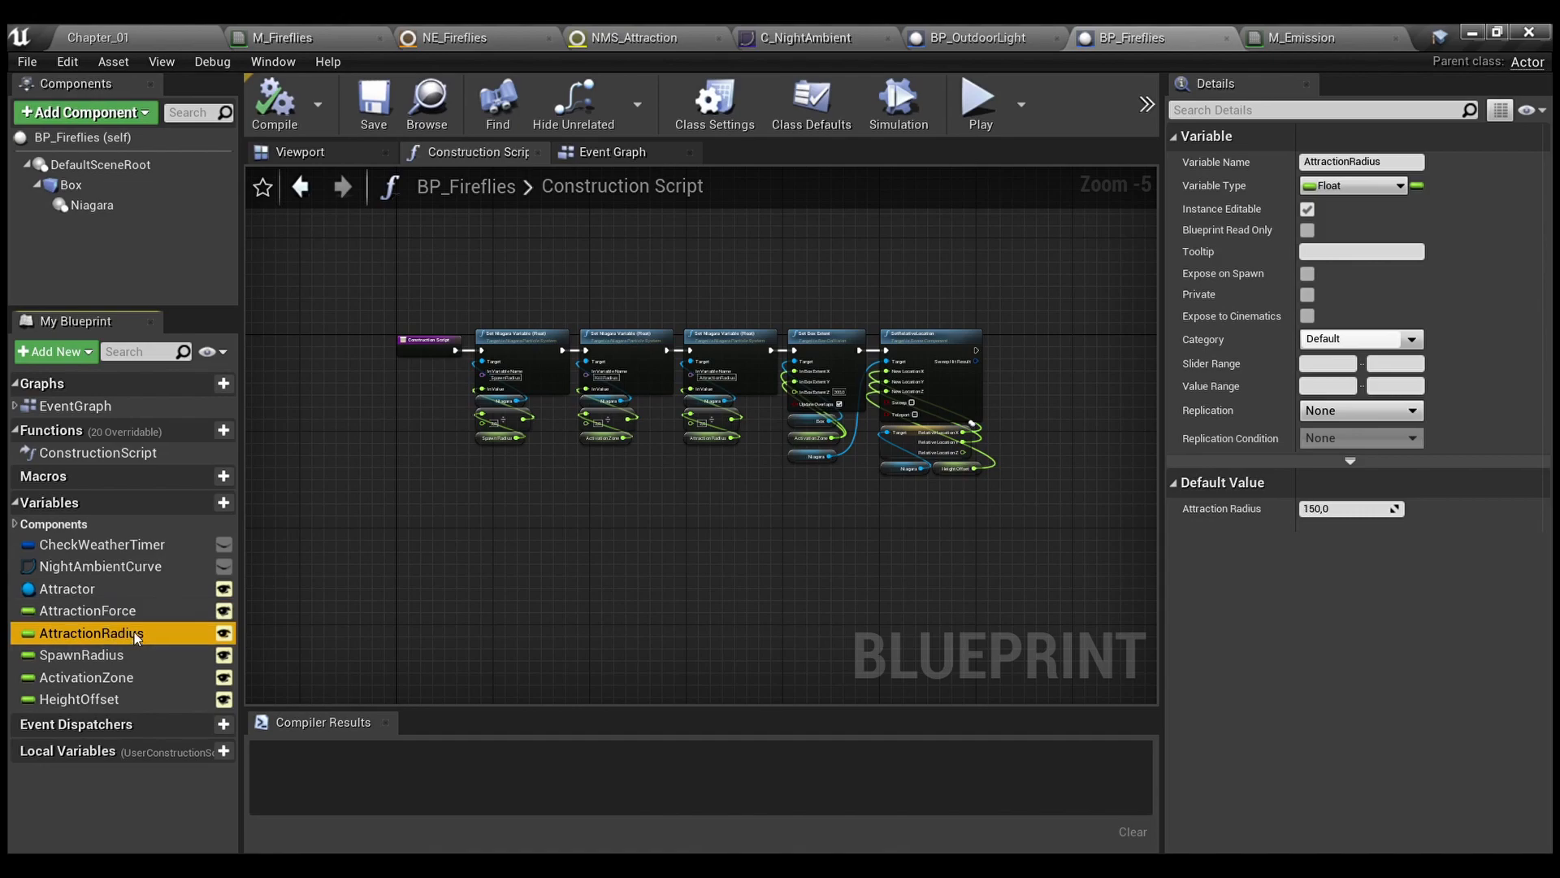
click(115, 657)
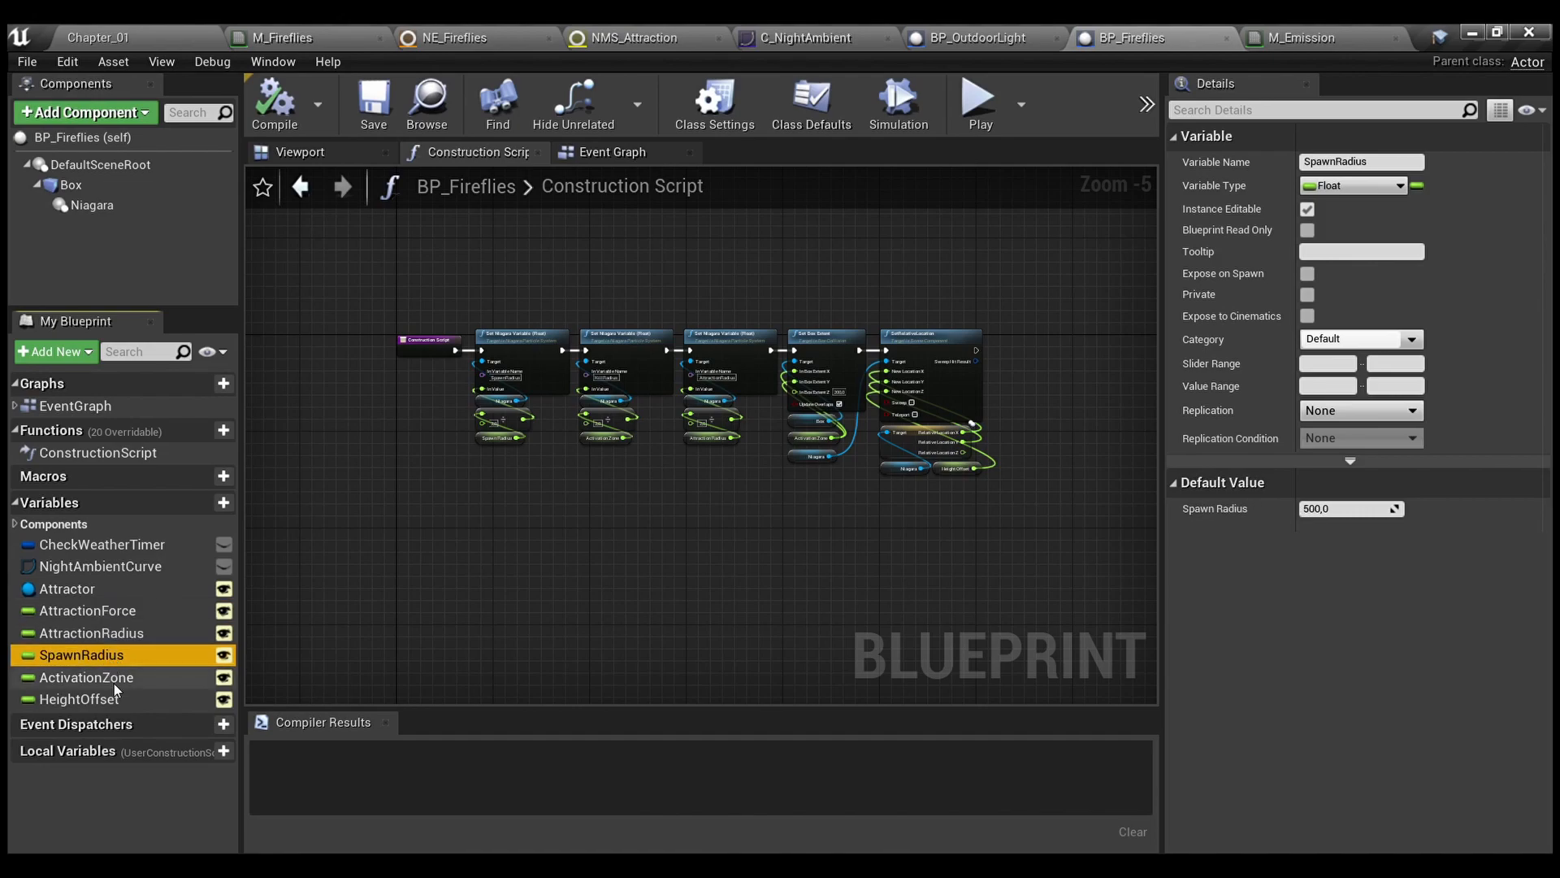
click(114, 681)
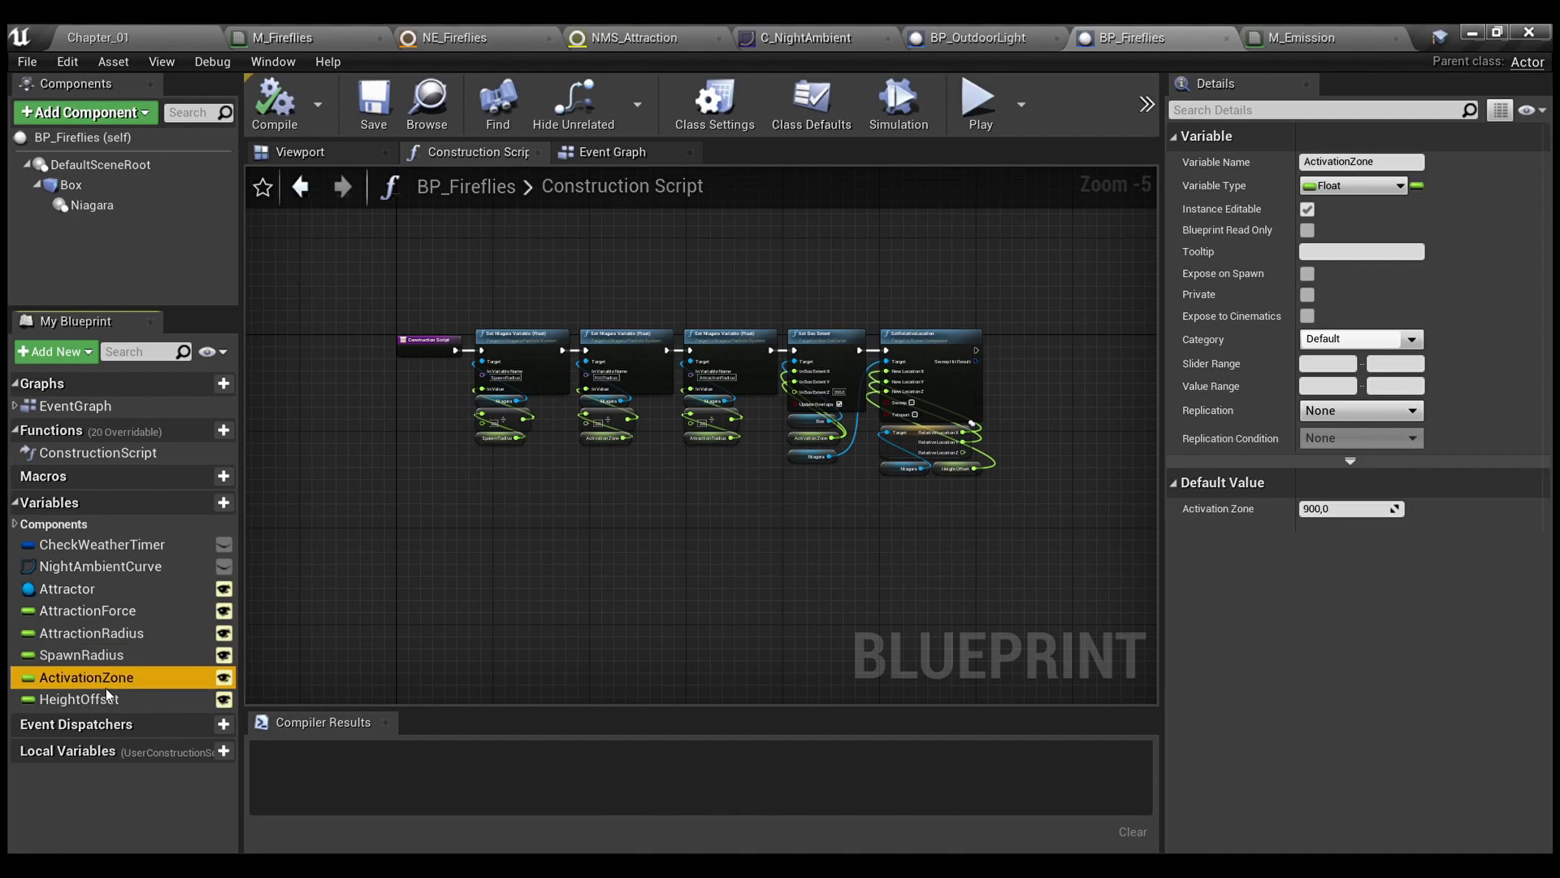
click(110, 701)
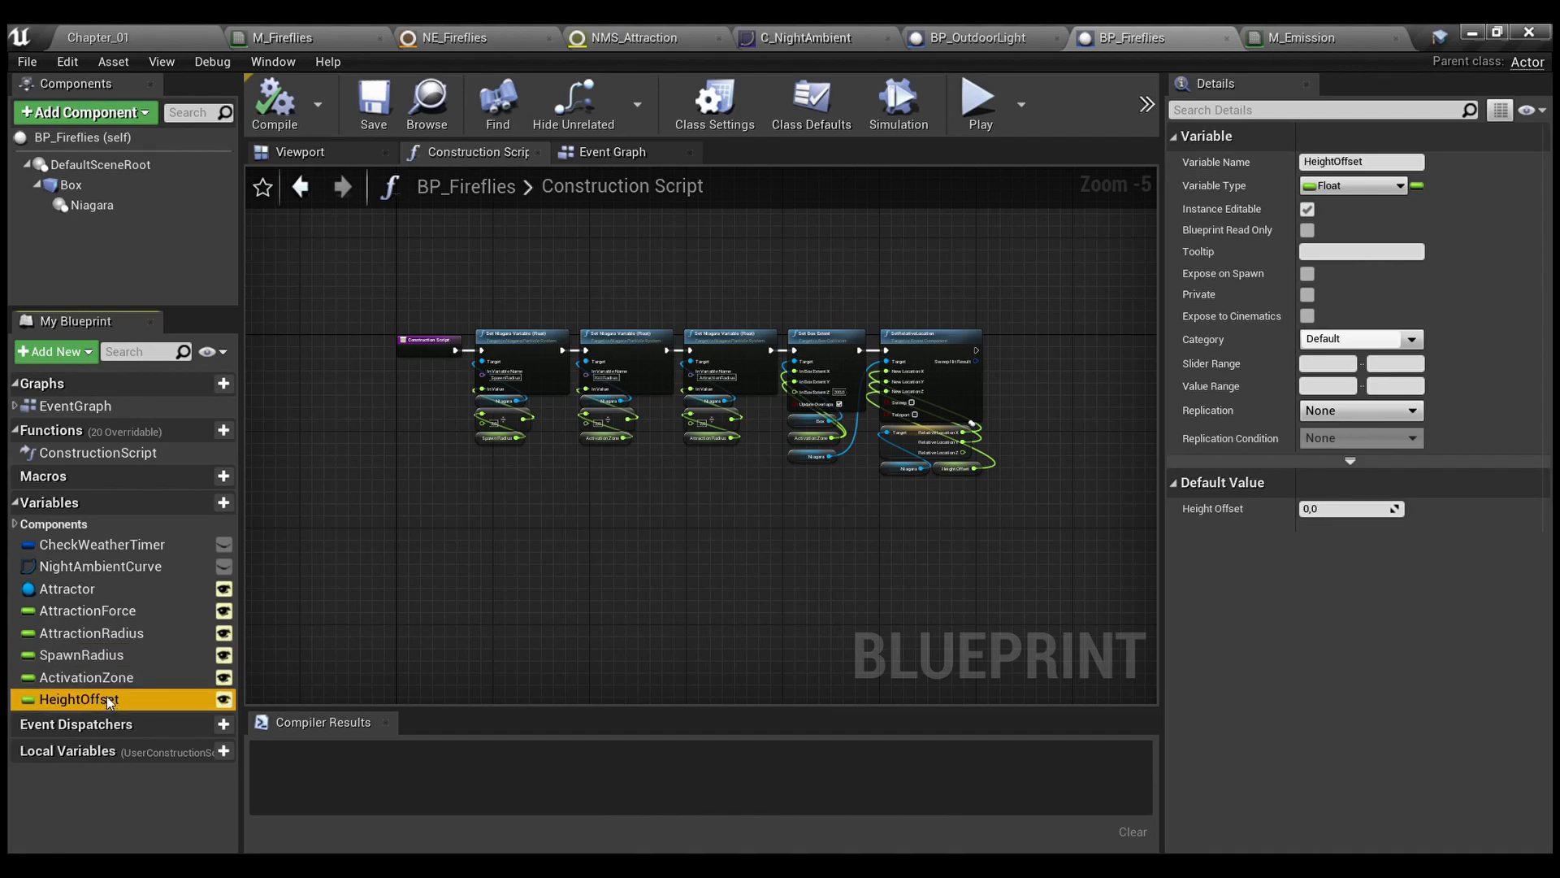
click(111, 612)
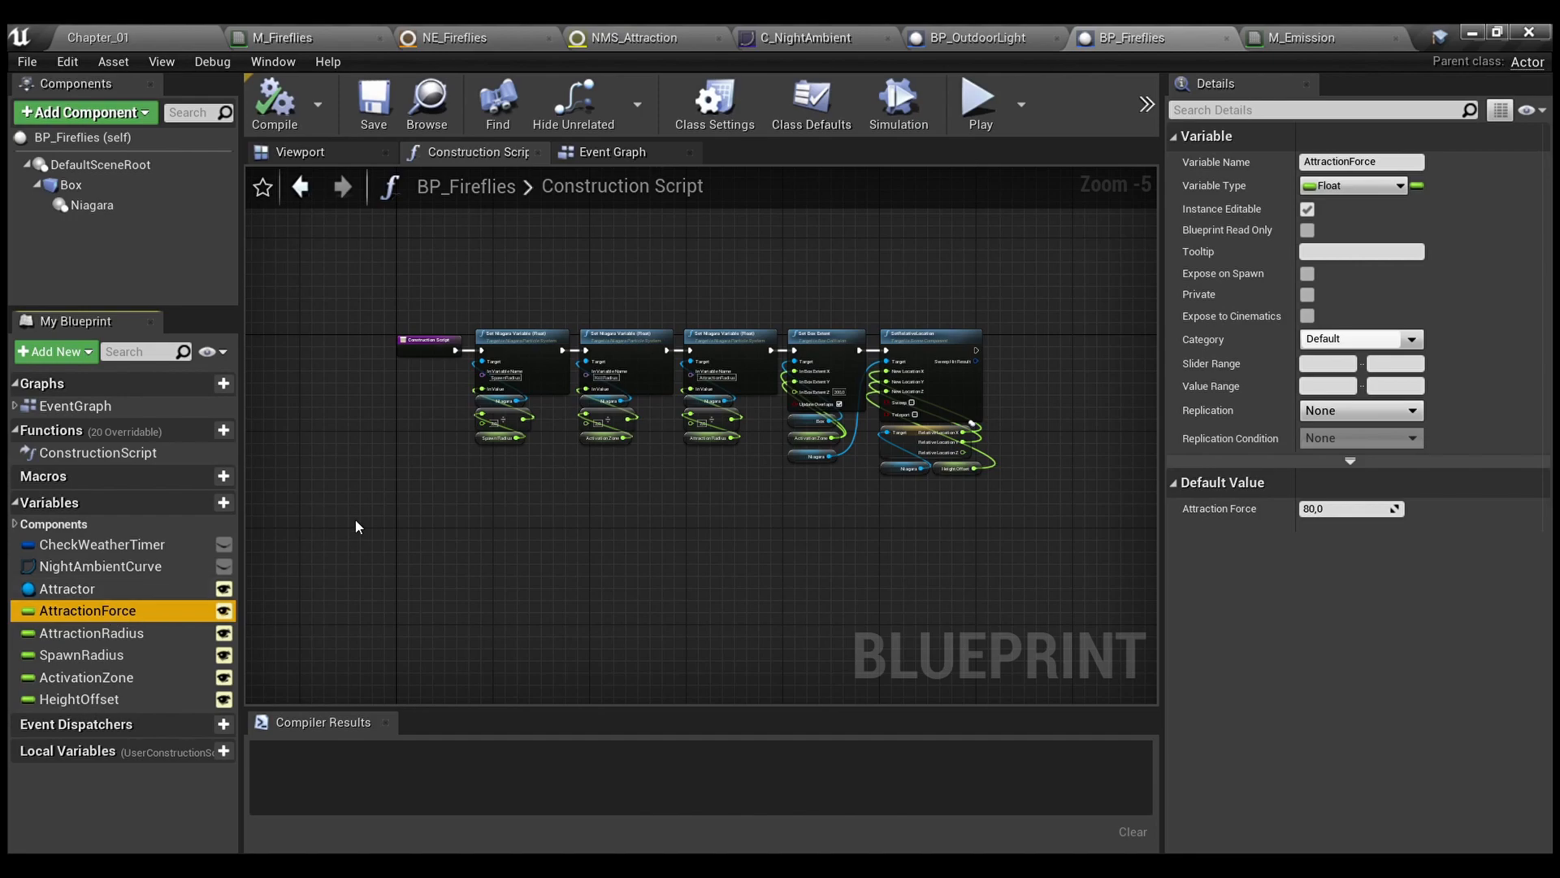
click(116, 681)
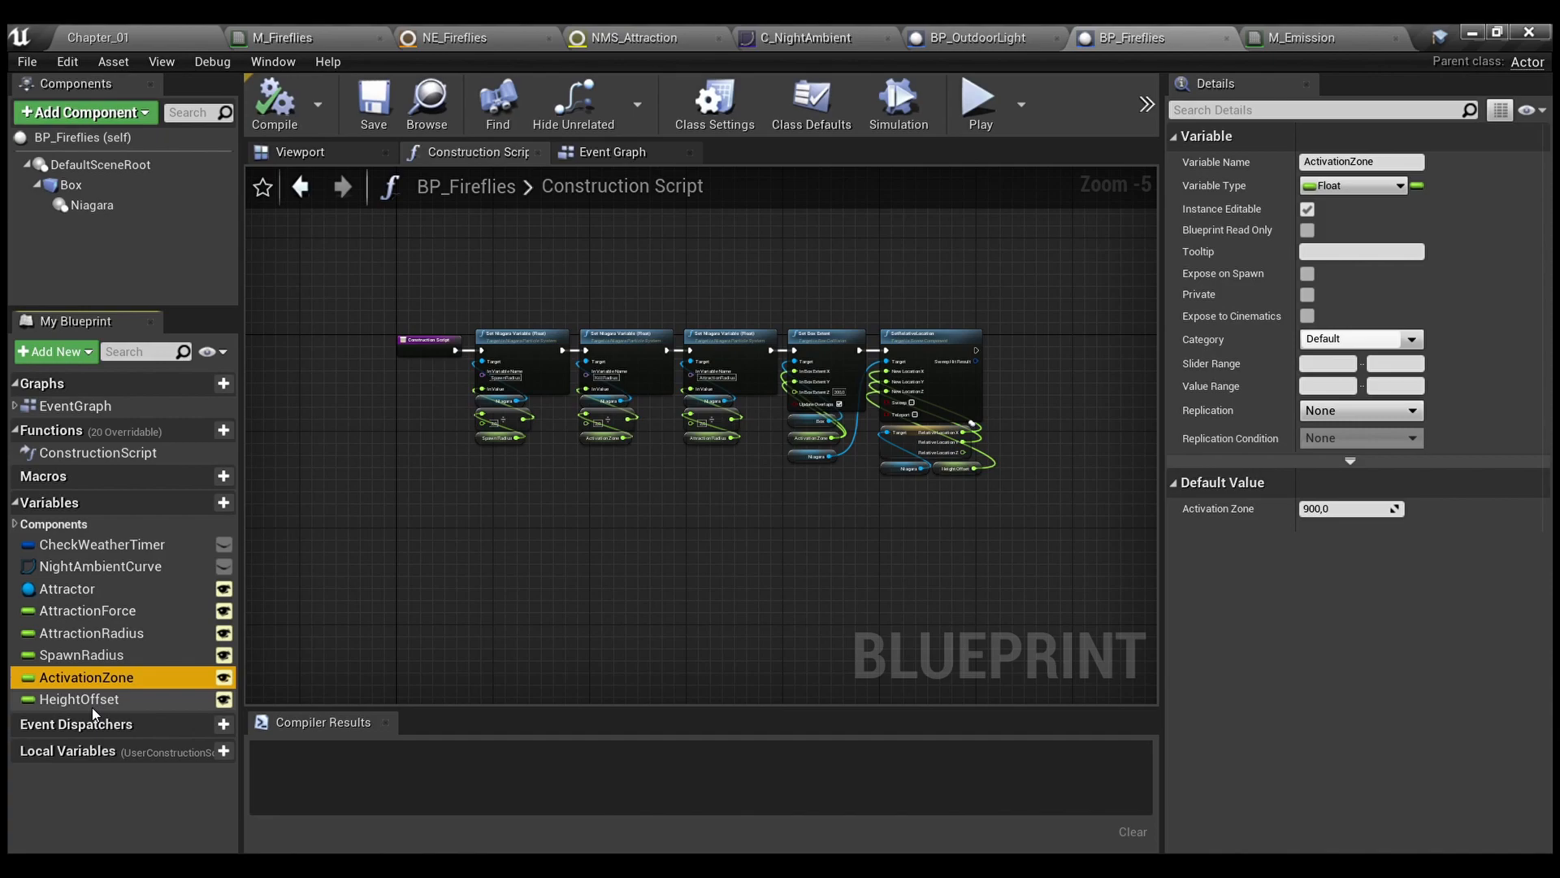
click(91, 705)
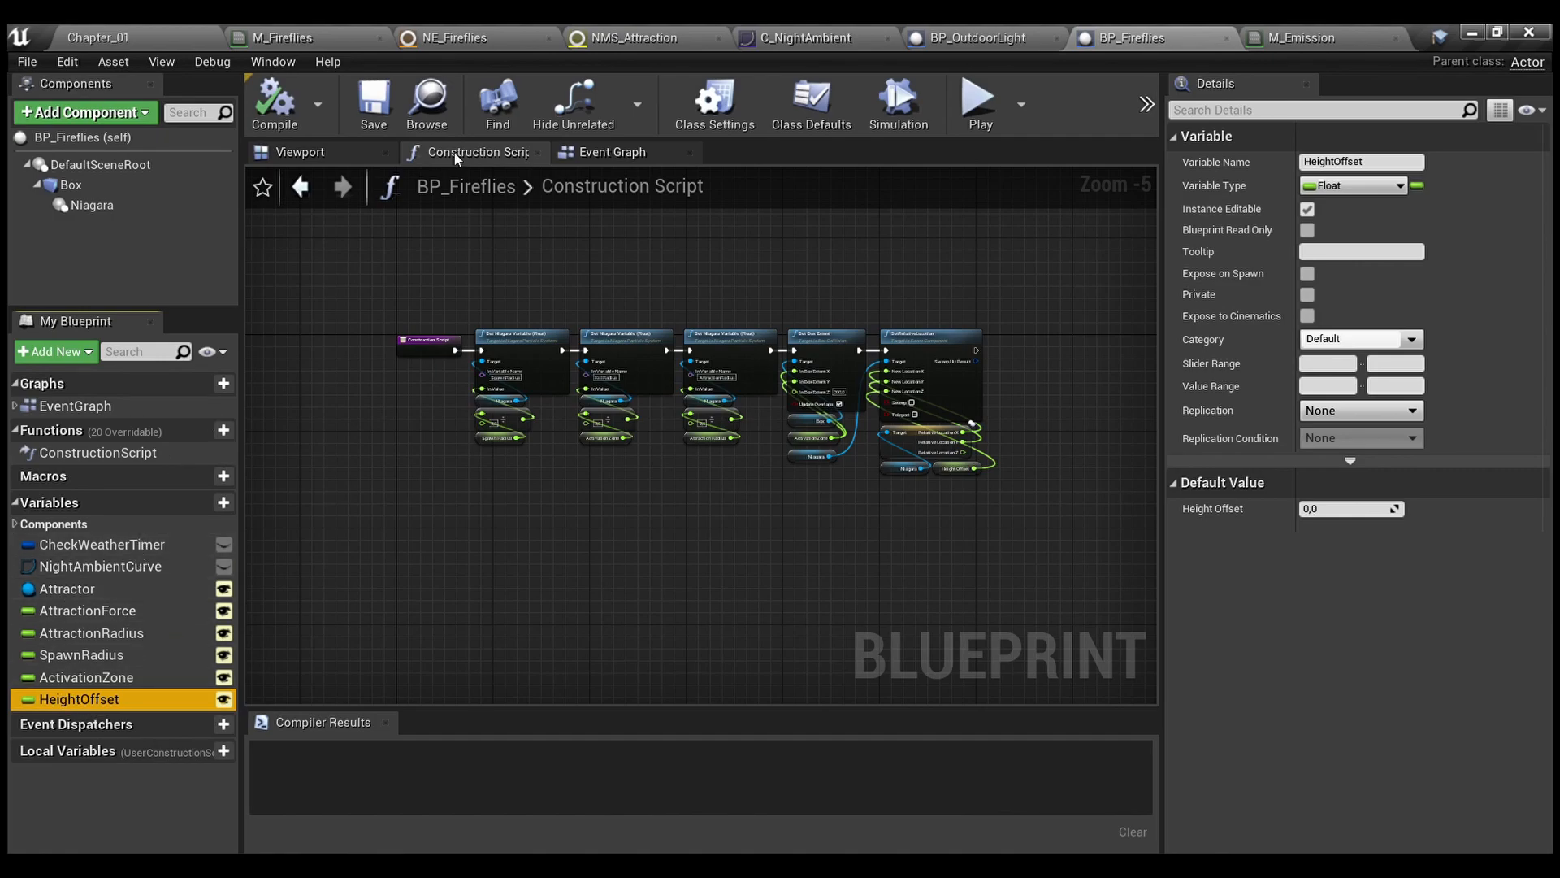
Review the BP_Fireflies Construction Script from its Niagara variable nodes to SetRelativeLocation, and view the Event Graph
scroll(525, 252, up, 3)
right_drag(525, 252, 592, 195)
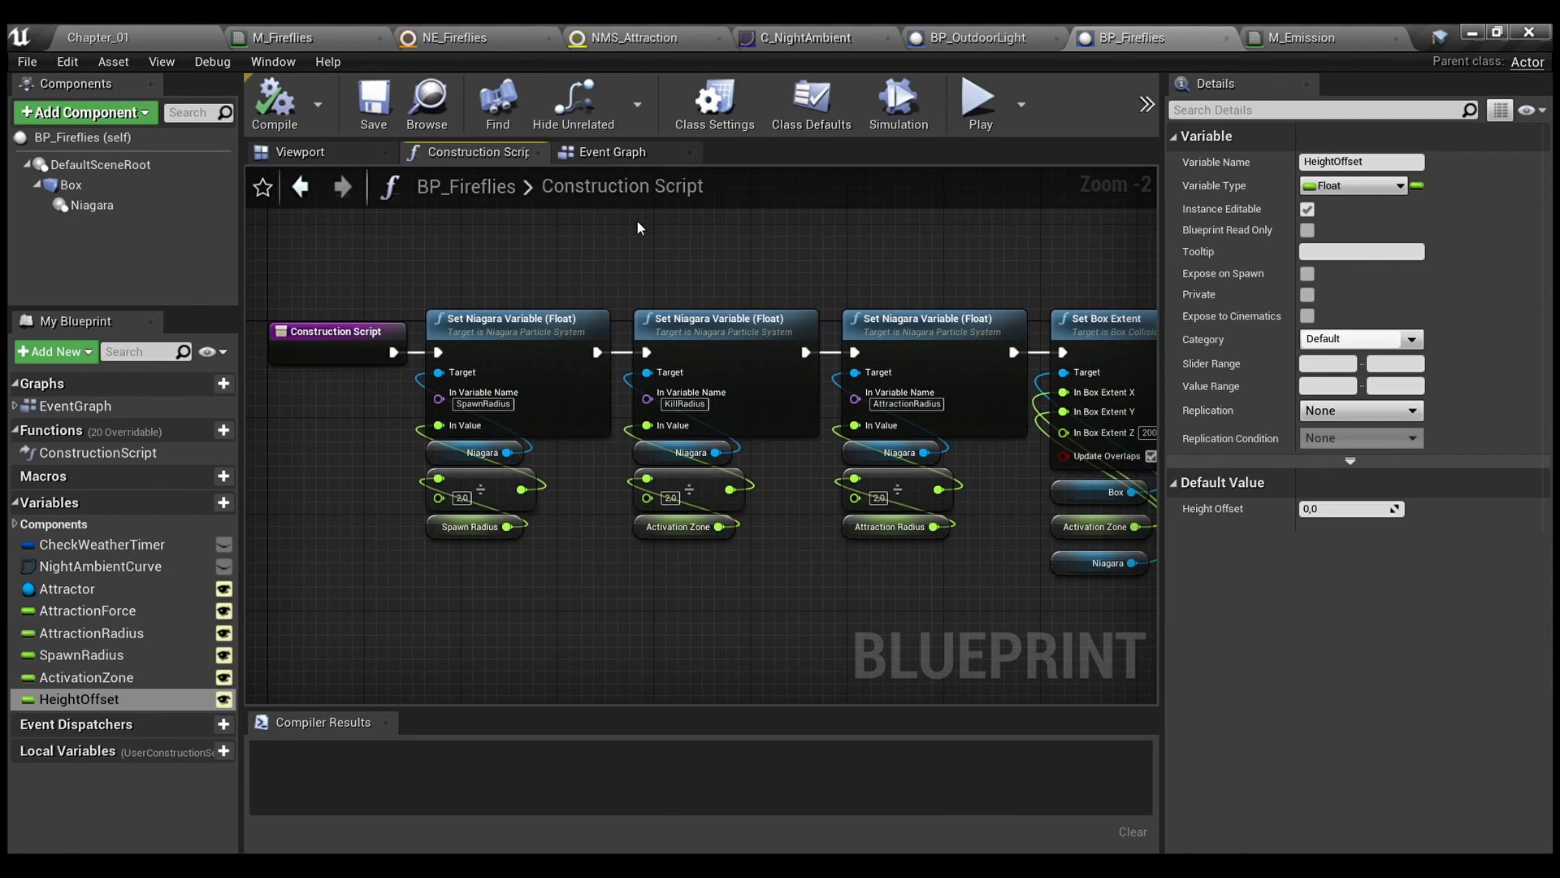
right_drag(855, 242, 479, 234)
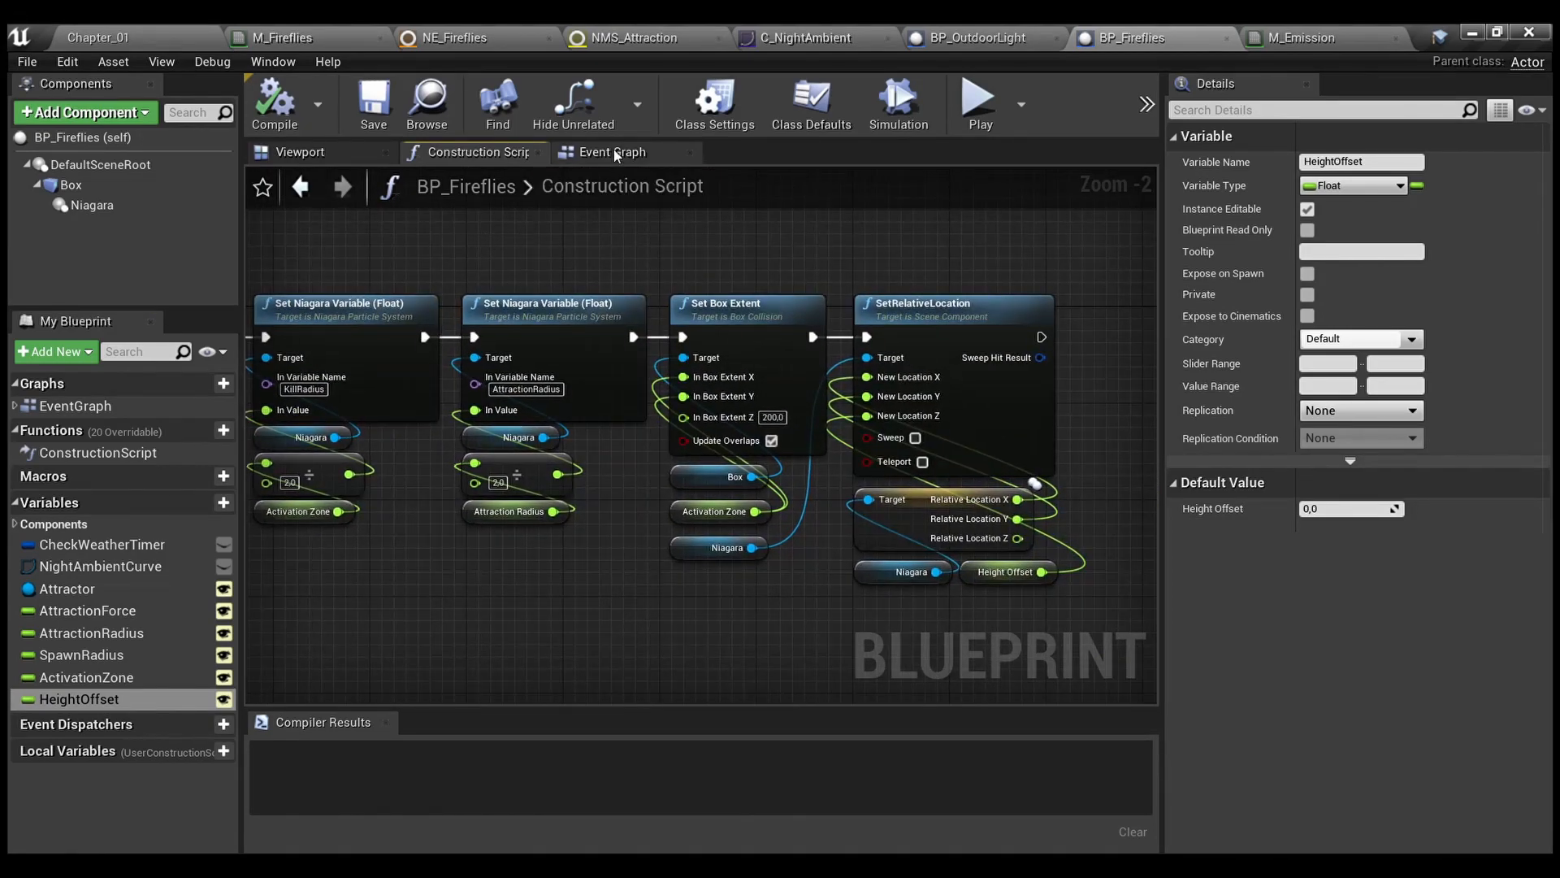
click(613, 151)
scroll(608, 295, up, 3)
right_drag(610, 292, 767, 384)
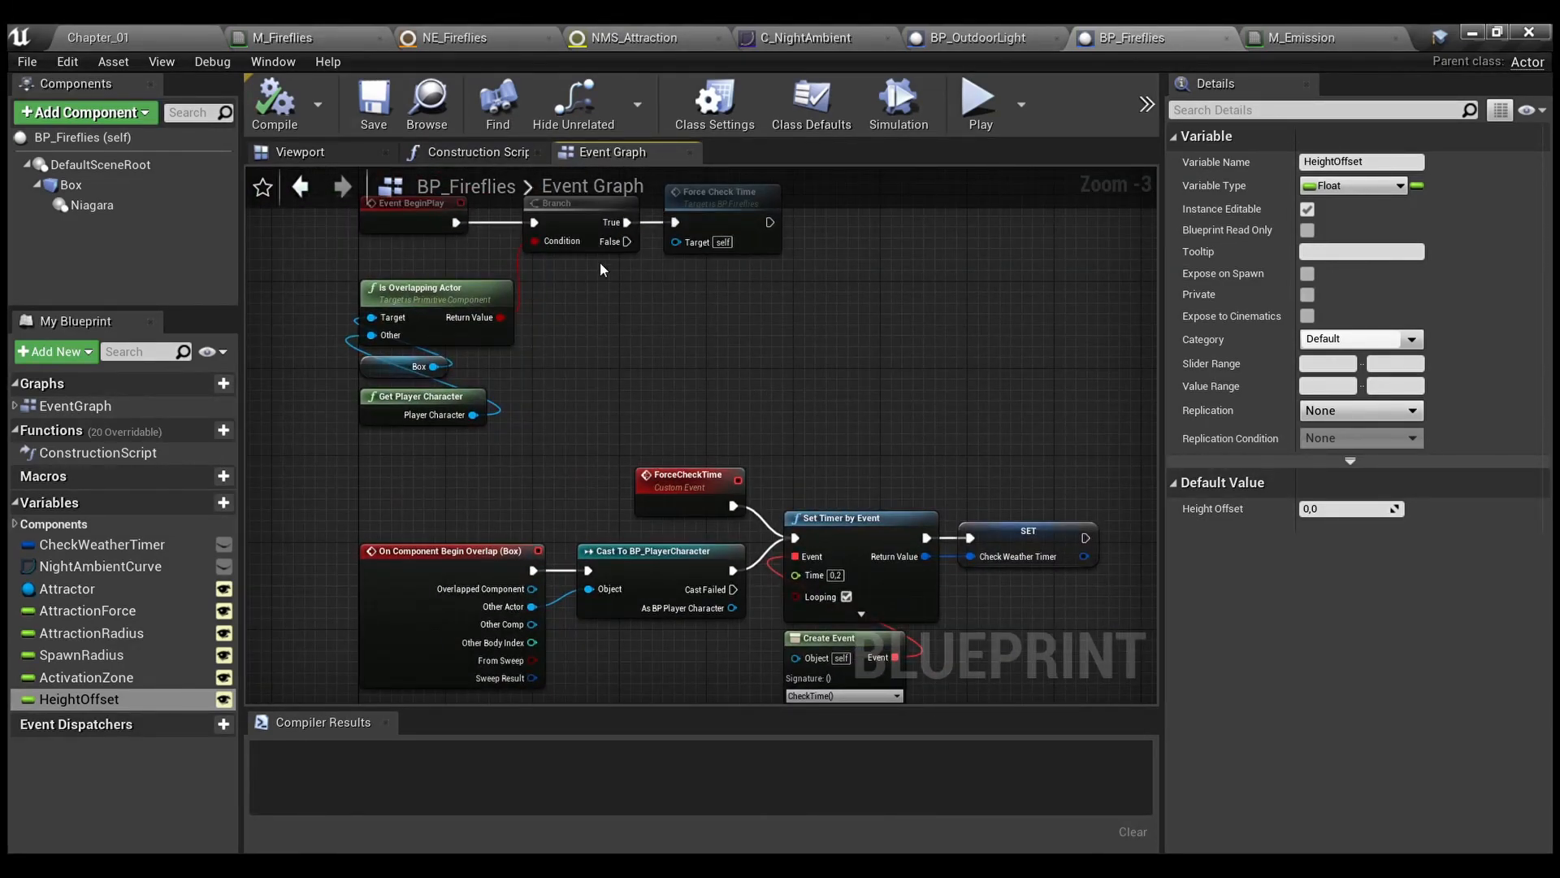
Return to the Construction Script, look over its whole node chain and leave no nodes selected
click(477, 151)
scroll(528, 307, down, 1)
right_drag(514, 270, 846, 286)
drag(437, 281, 1175, 622)
right_drag(885, 587, 793, 594)
click(671, 261)
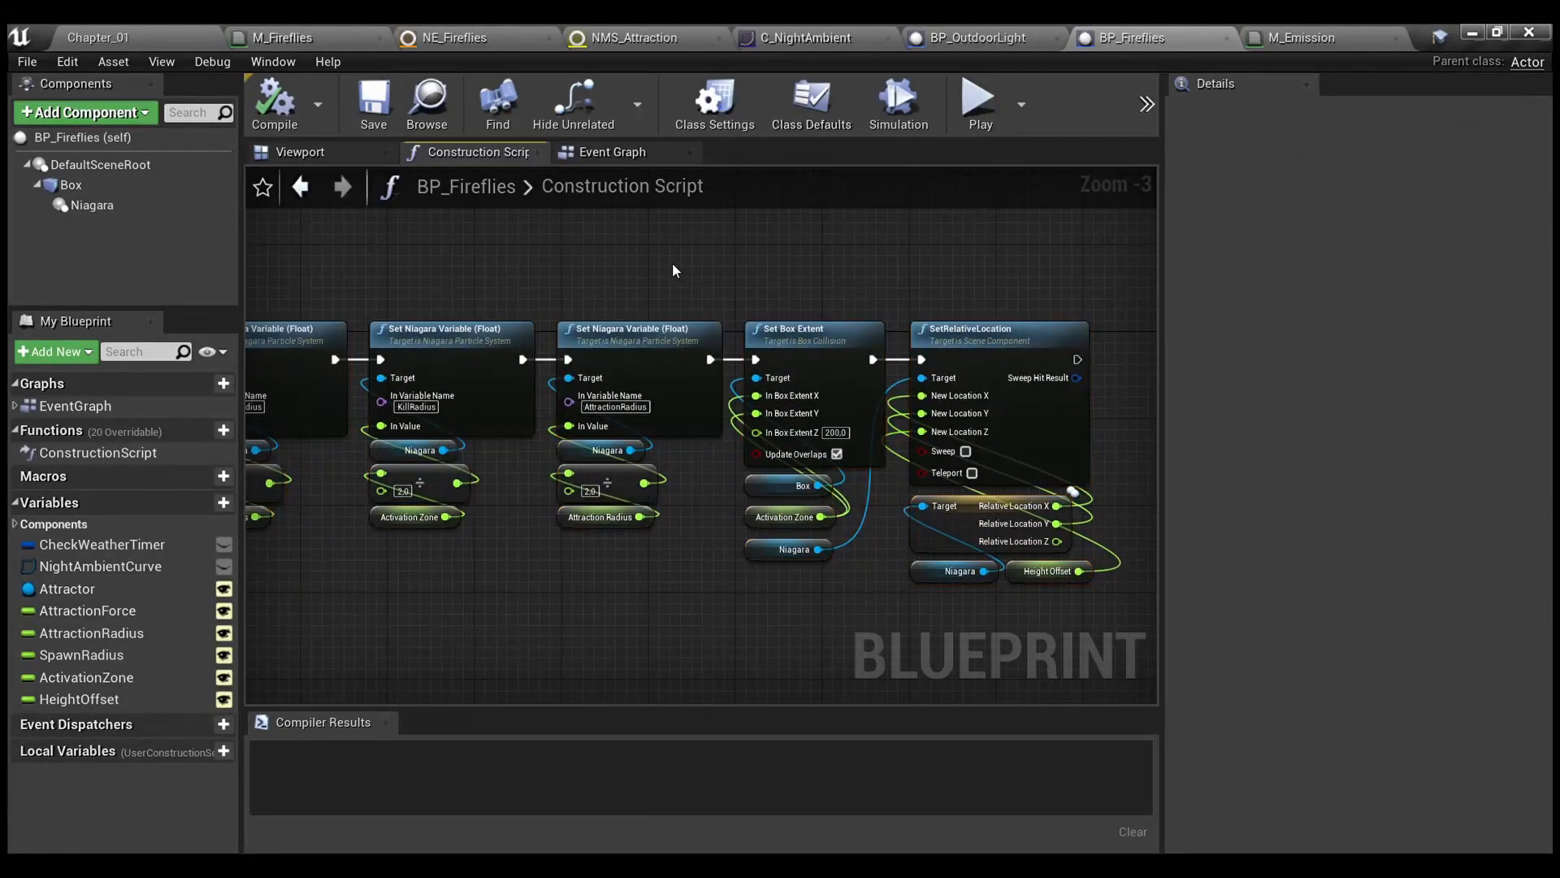
Open the NE_Fireflies emitter and select its emitter node to view the emitter properties and fixed bounds
click(477, 42)
right_drag(597, 296, 603, 414)
scroll(603, 415, up, 2)
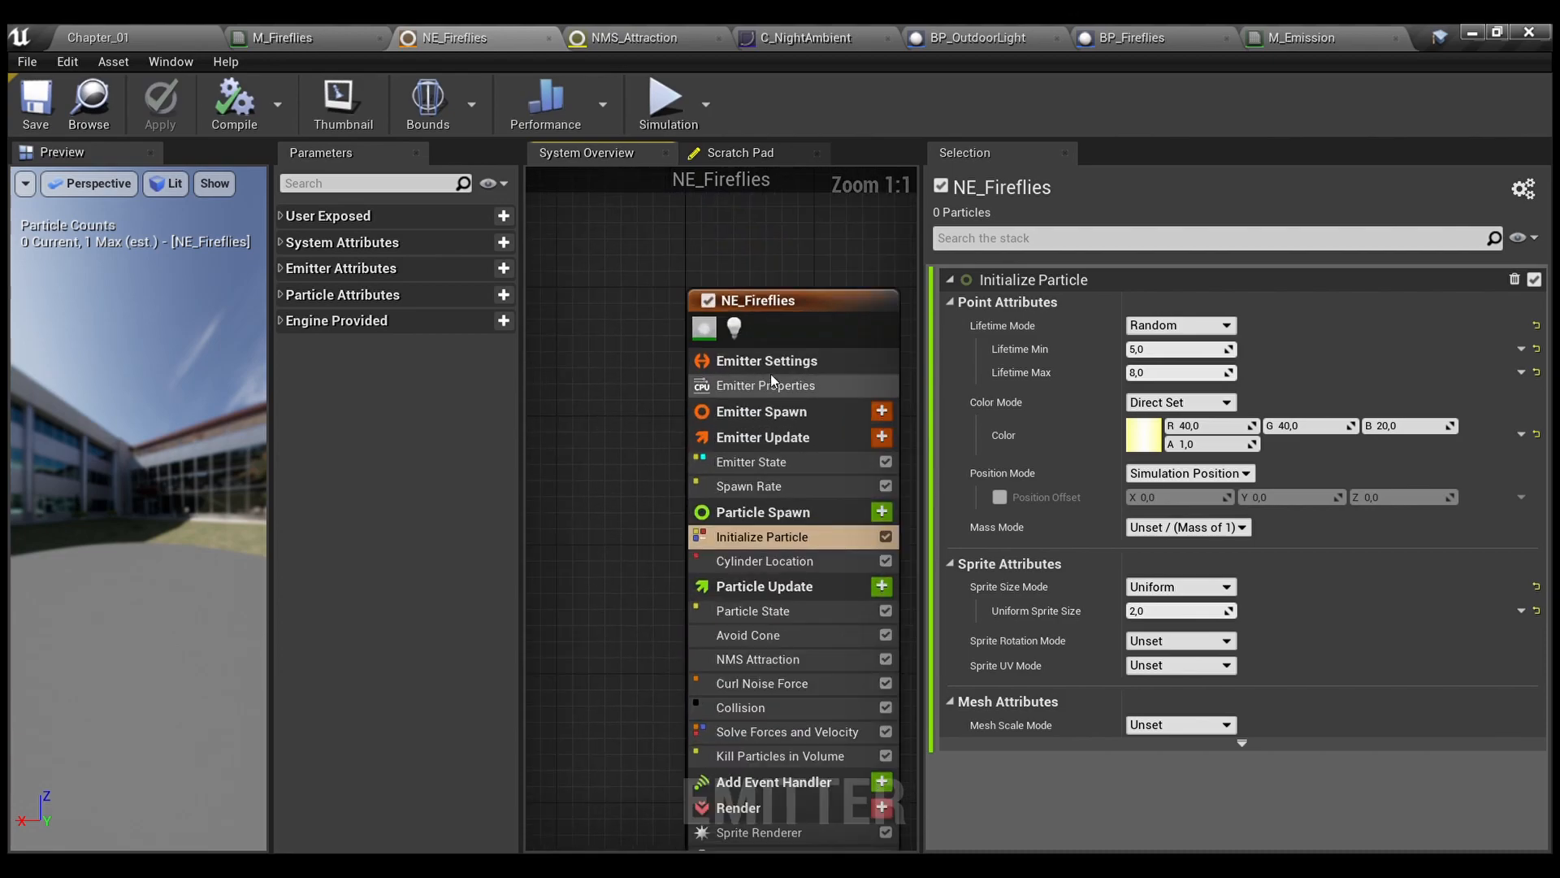
click(794, 307)
right_drag(816, 242, 766, 212)
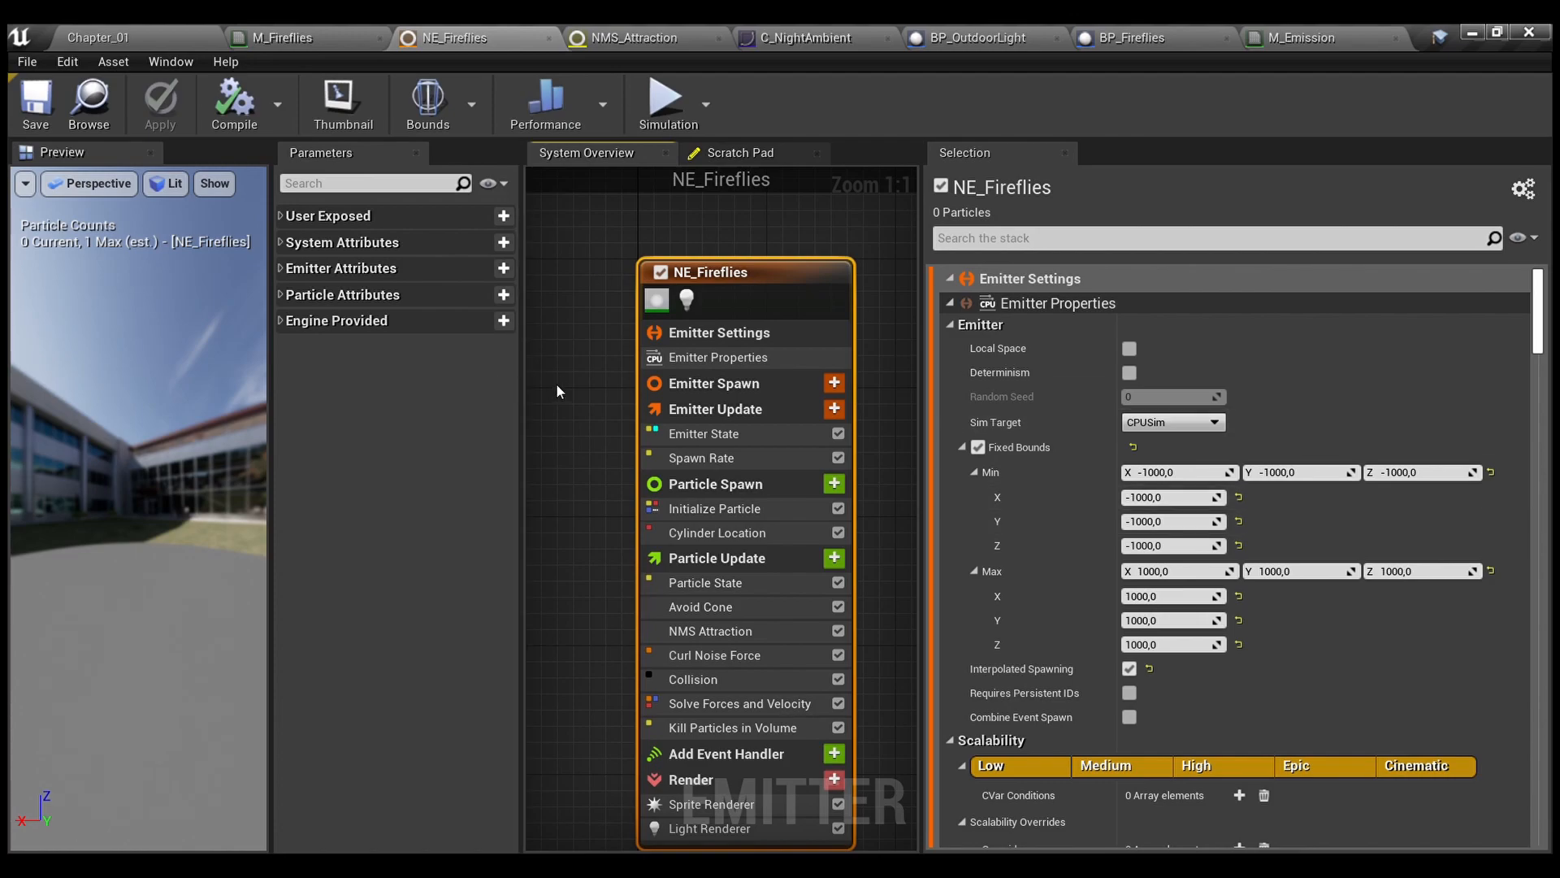
Examine the Emitter State, Spawn Rate and Initialize Particle module settings of NE_Fireflies
click(710, 440)
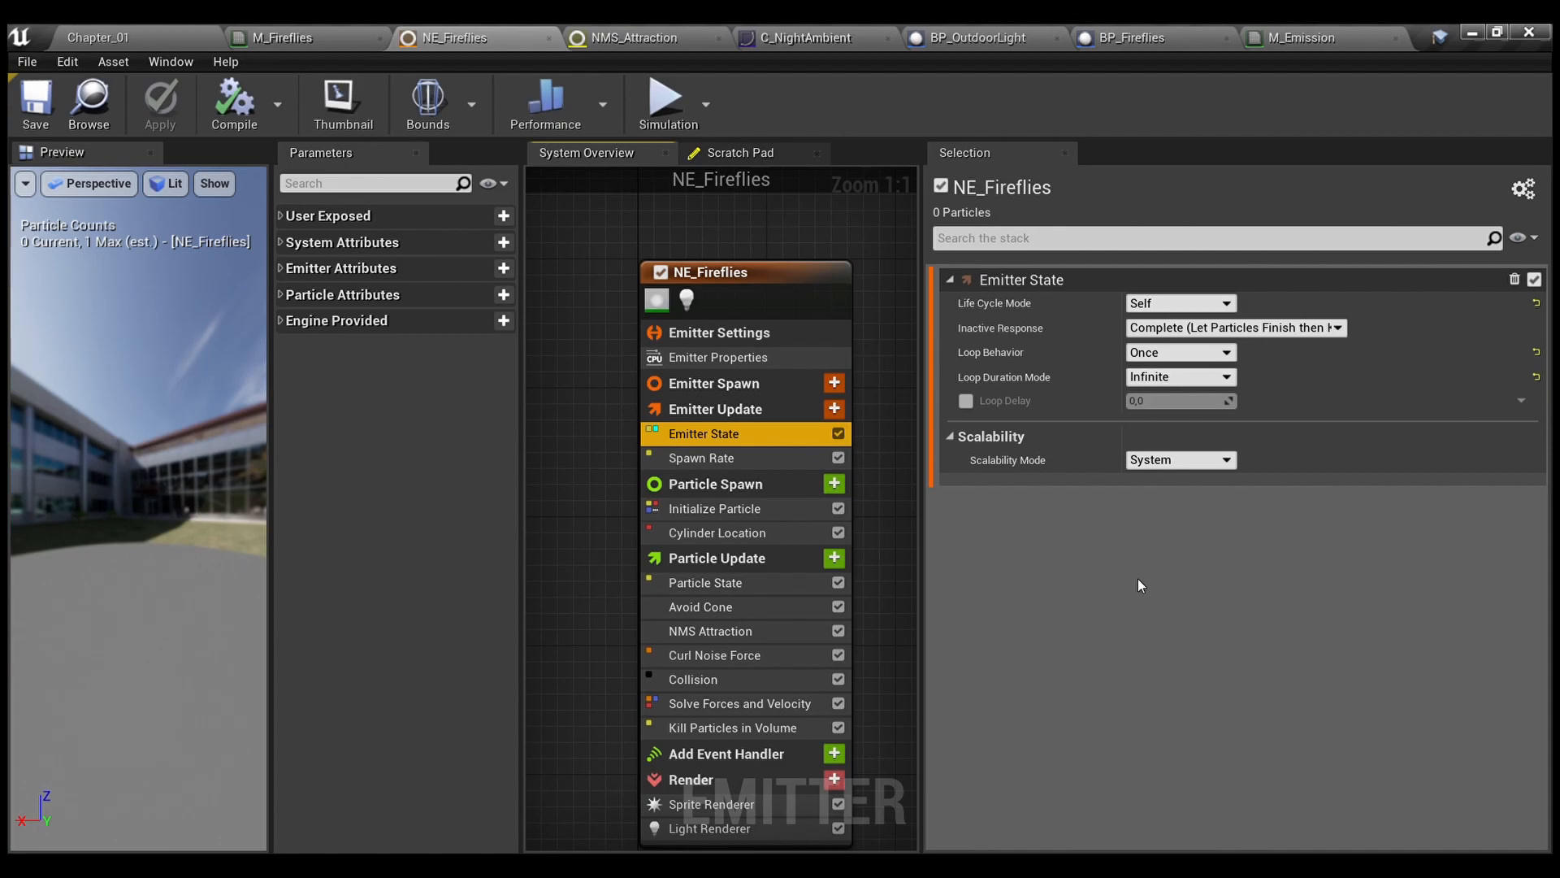
click(758, 457)
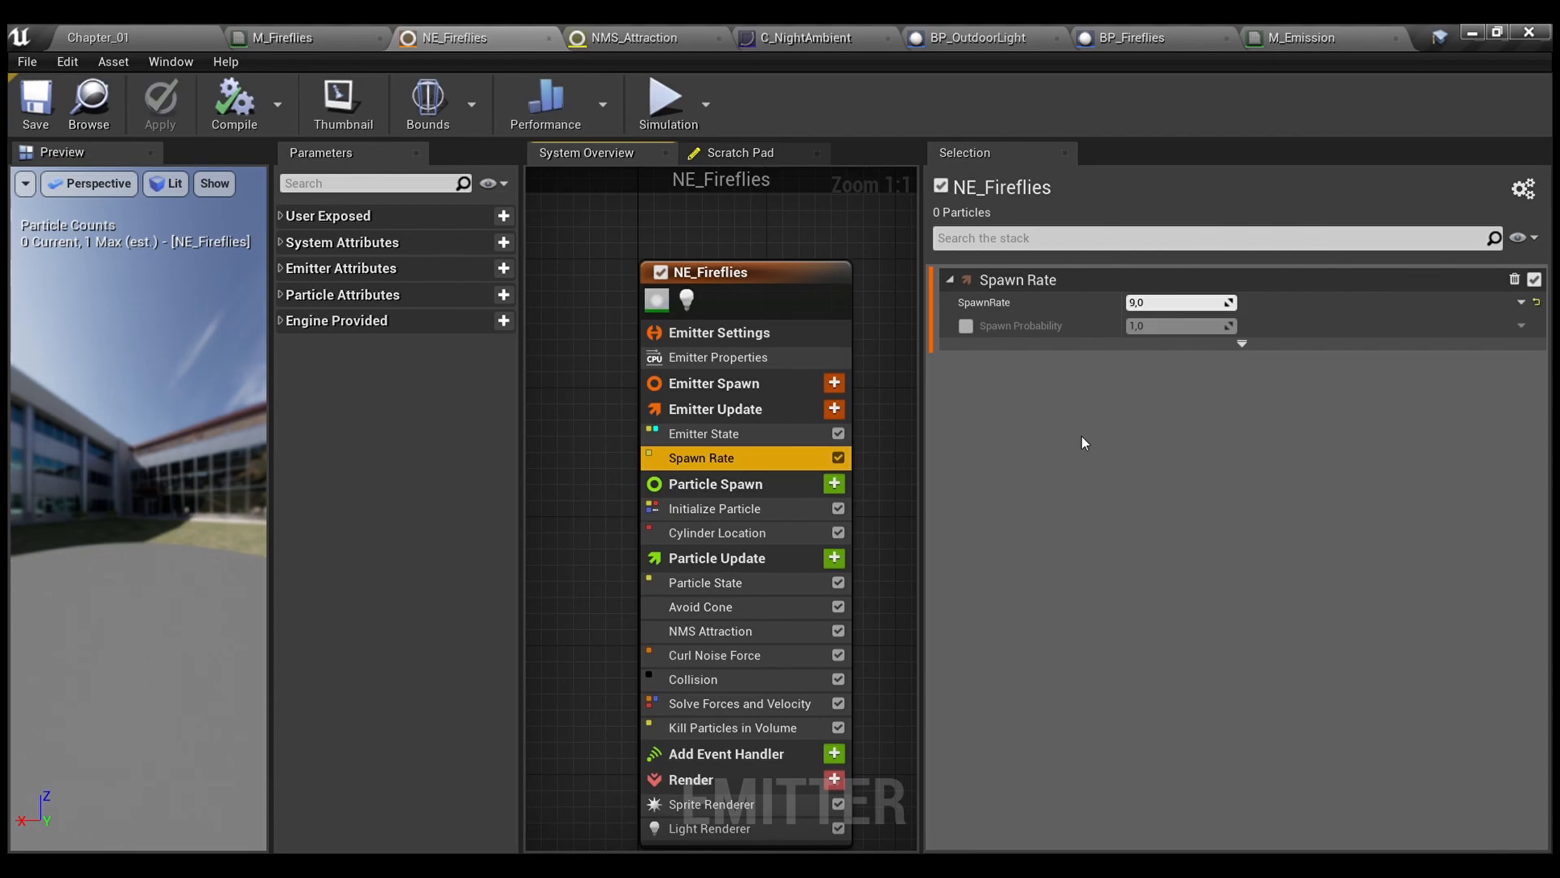
click(716, 512)
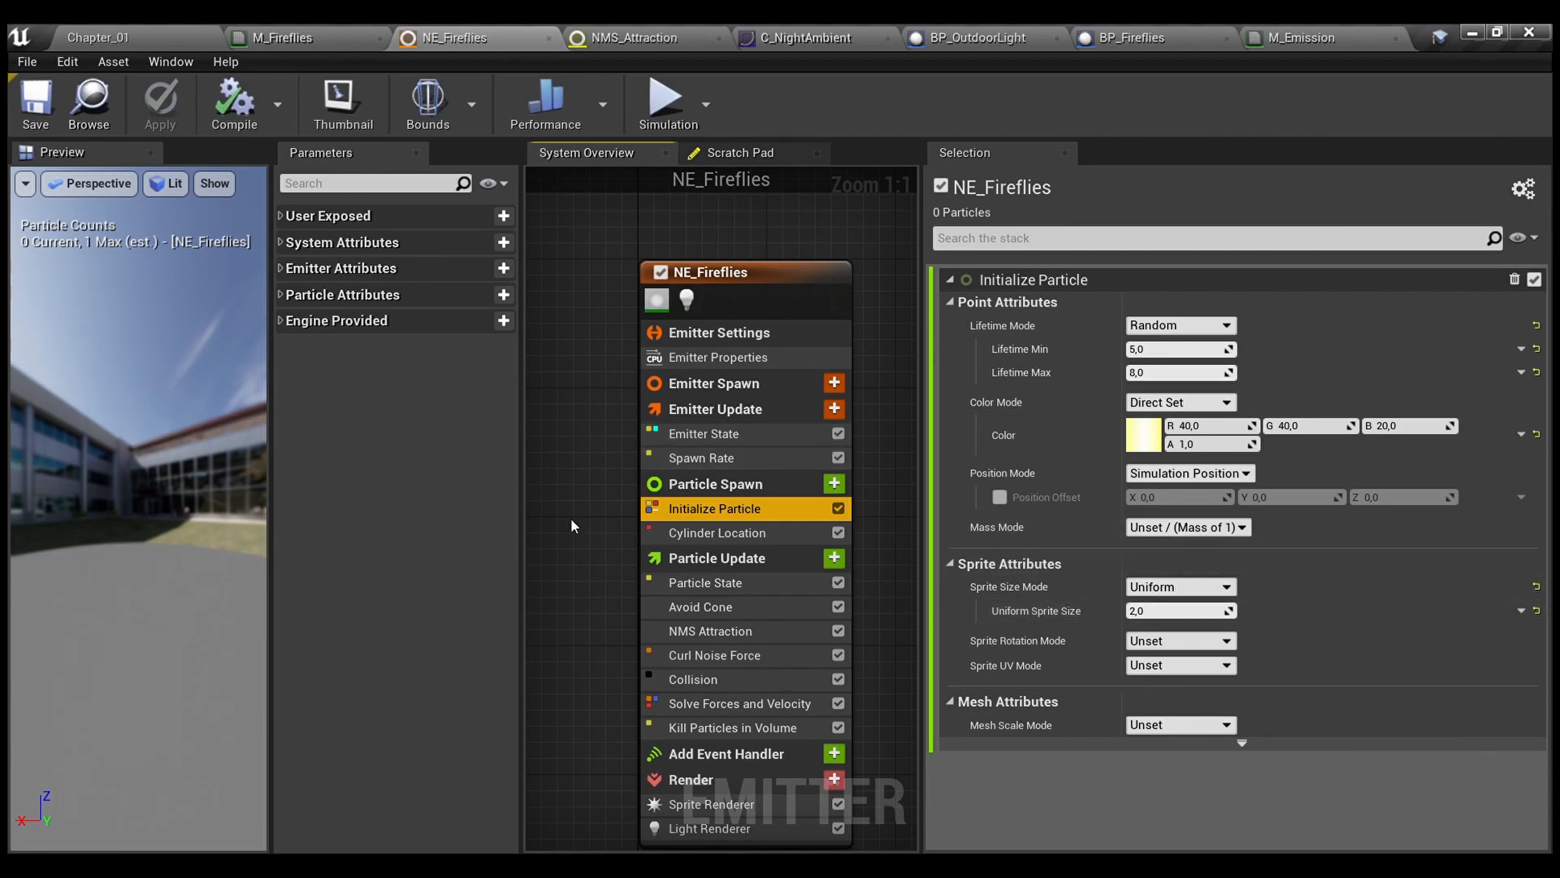
Select the Cylinder Location module and expand its advanced settings to review them
click(699, 534)
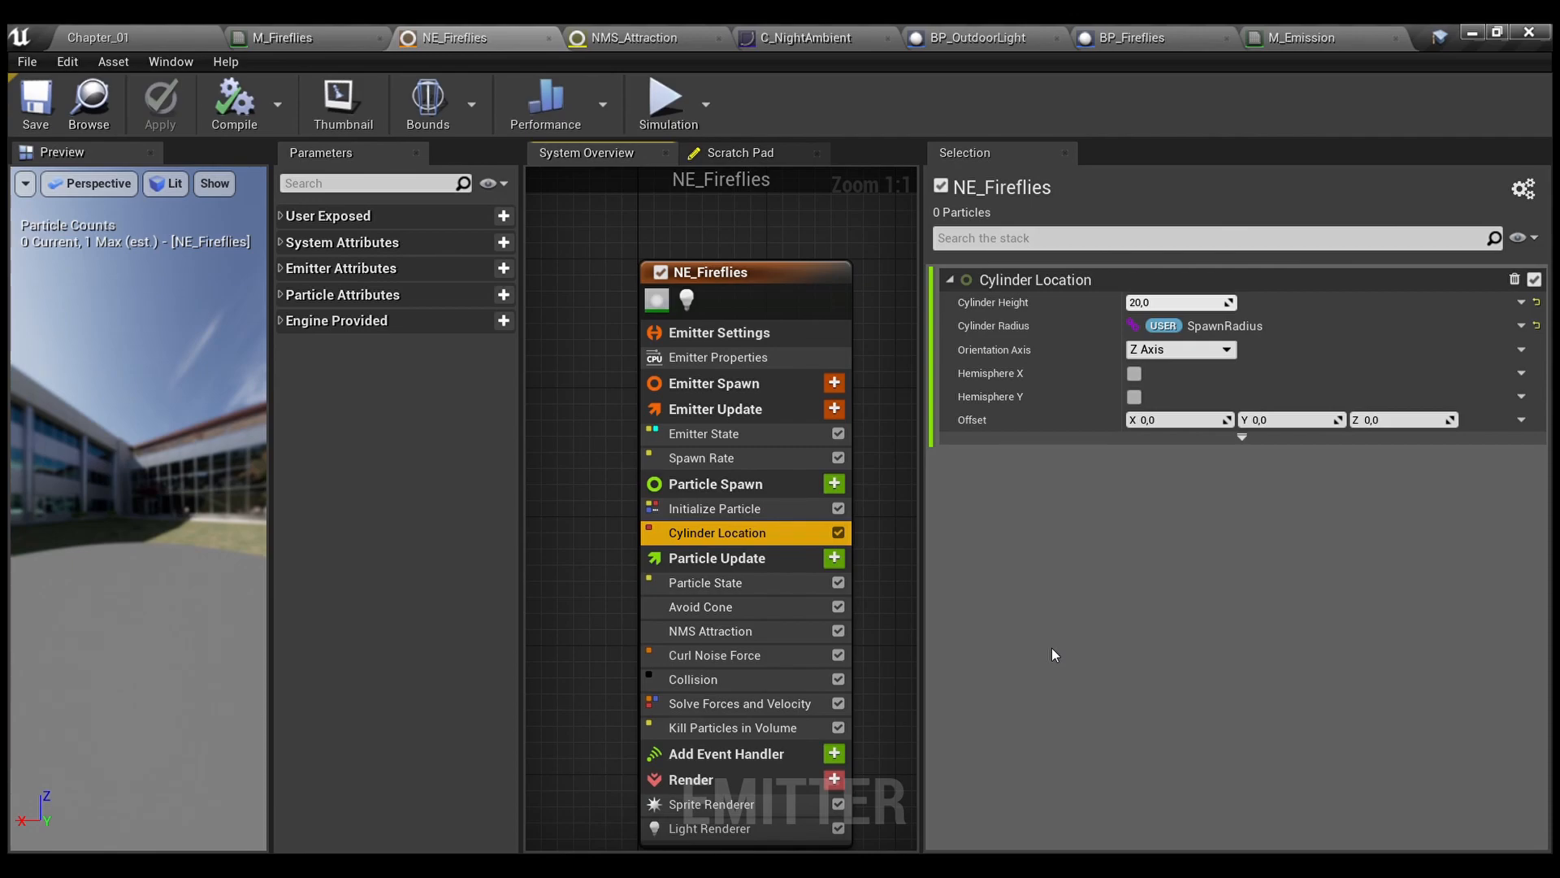
click(1220, 437)
scroll(1164, 647, down, 2)
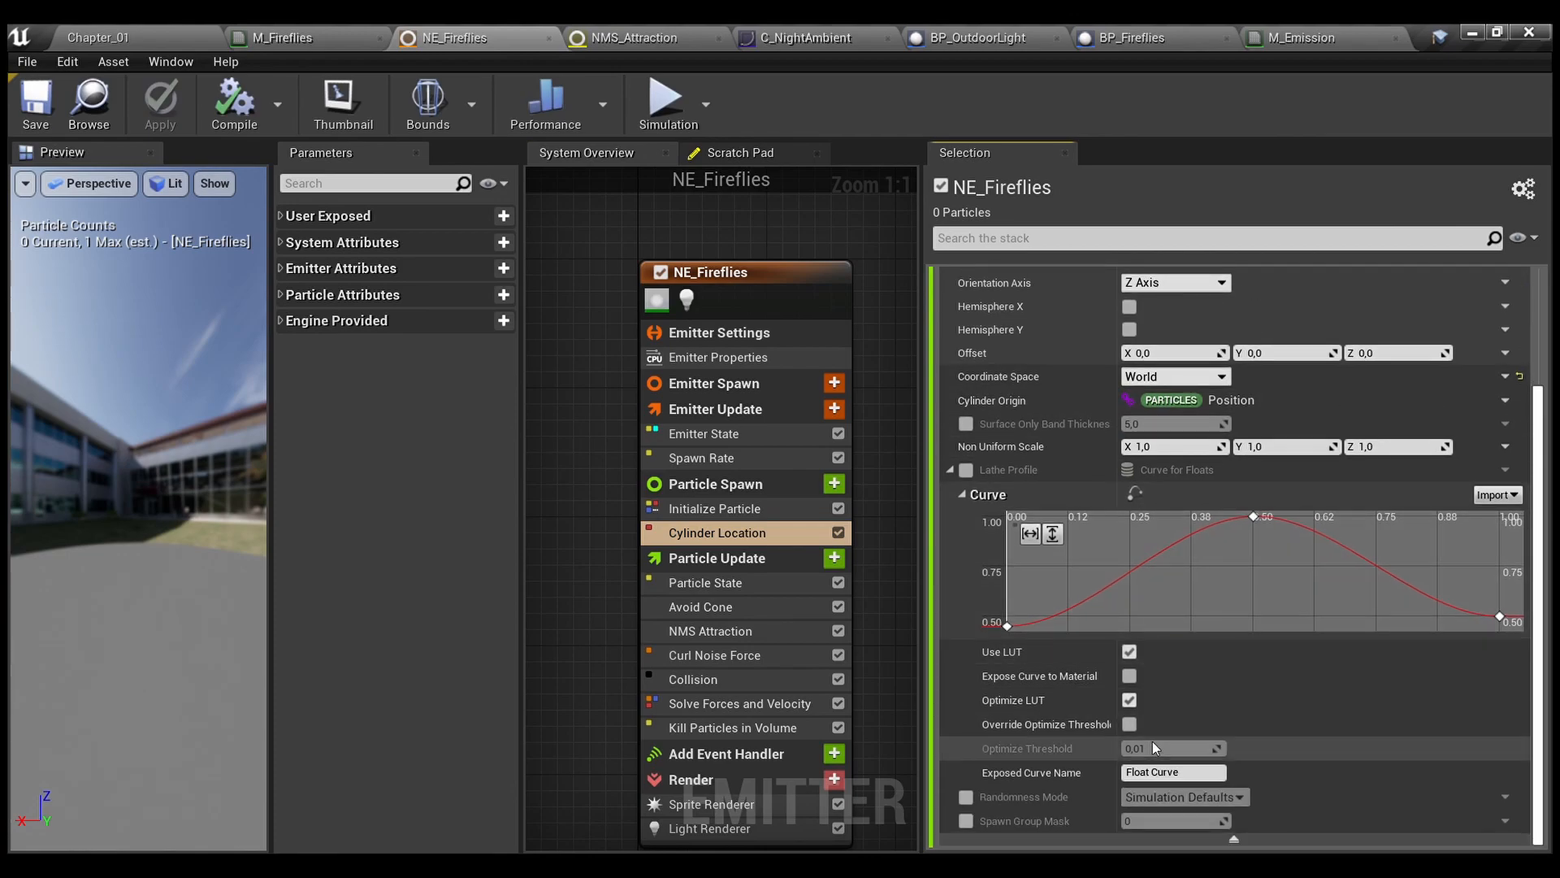
scroll(1202, 513, up, 2)
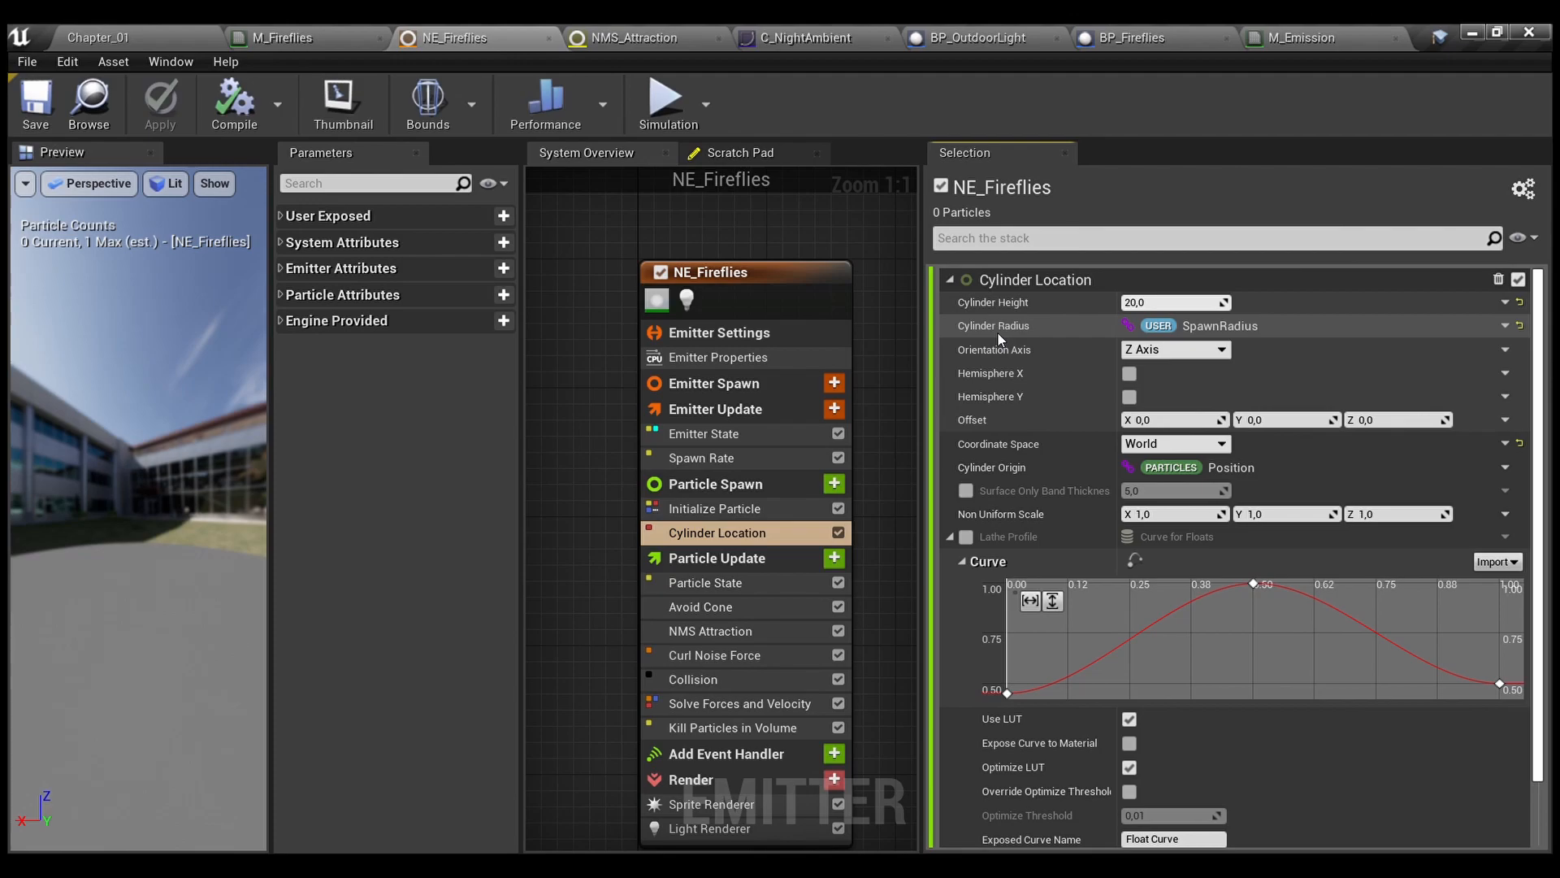
Expand the emitter's User Exposed parameters and go through each one from AttractionForce to SpawnRadius
click(280, 216)
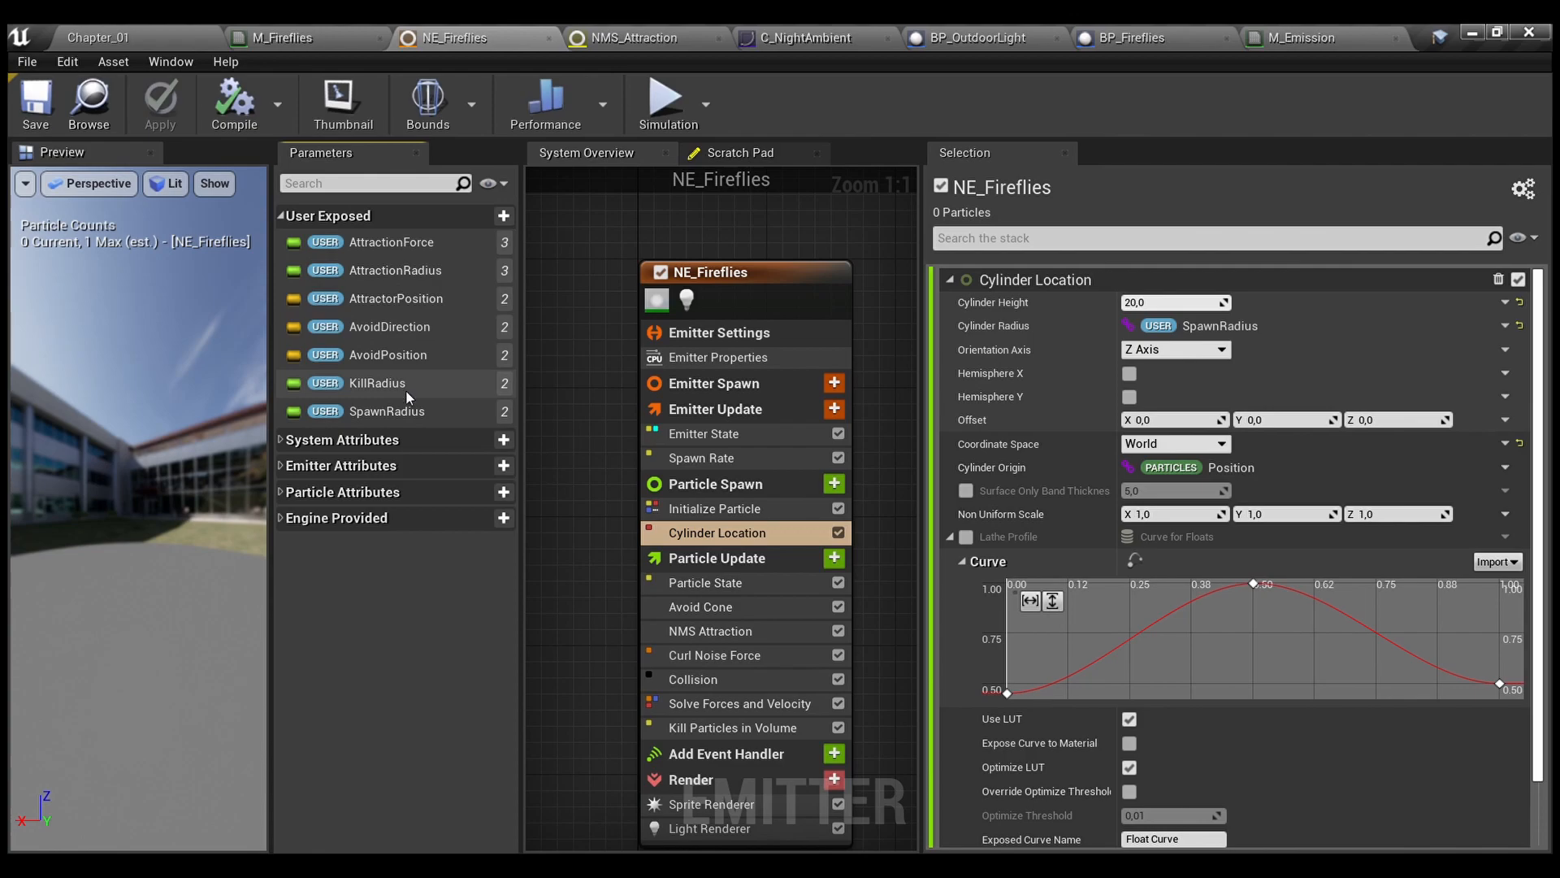
click(422, 241)
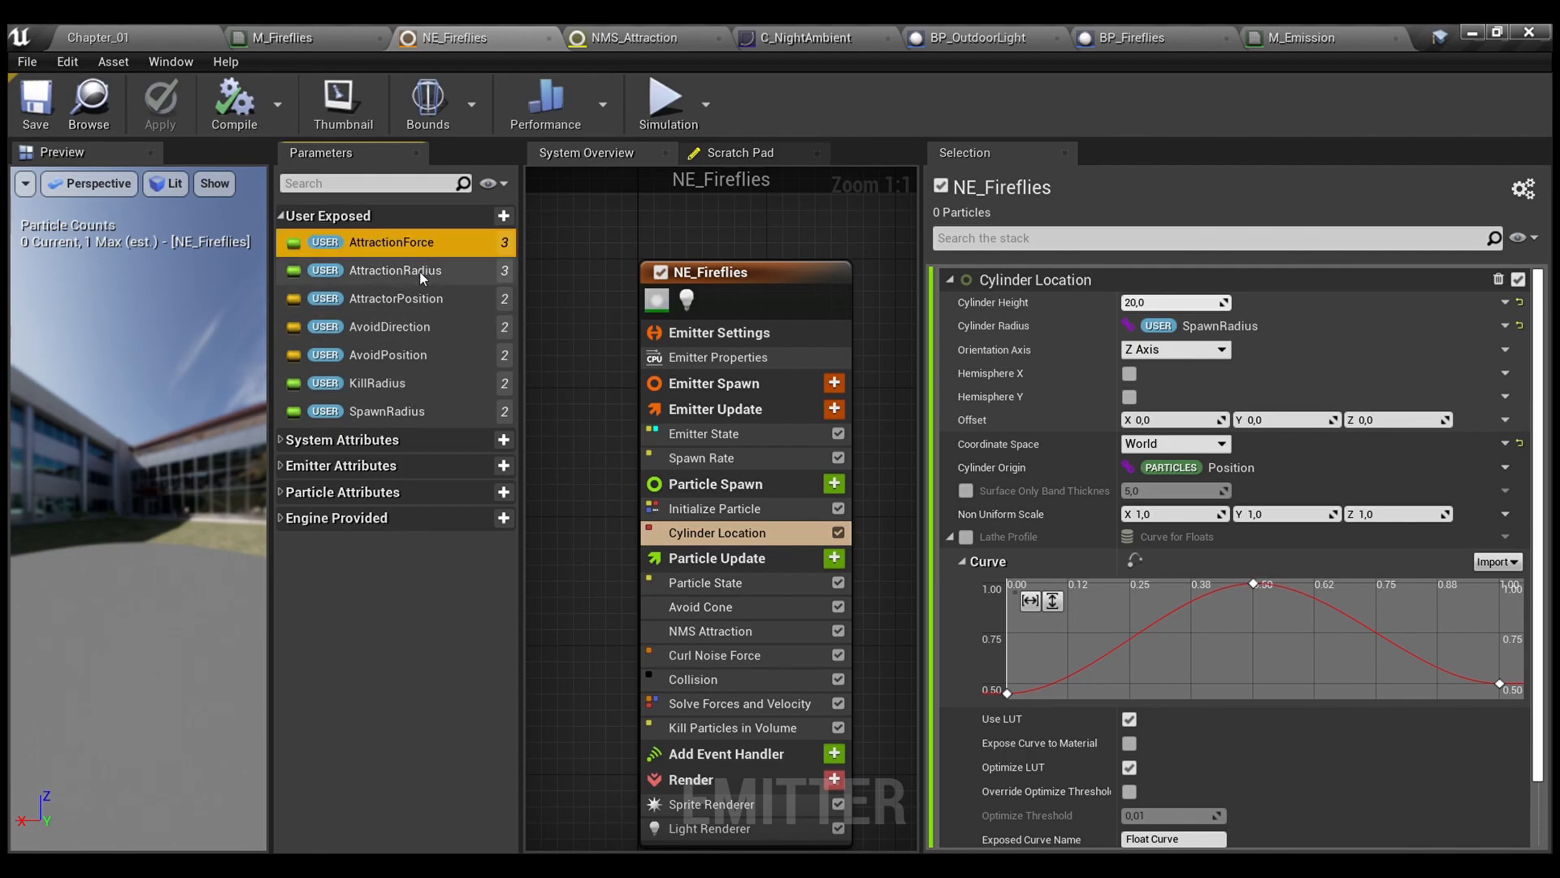
click(419, 271)
click(418, 300)
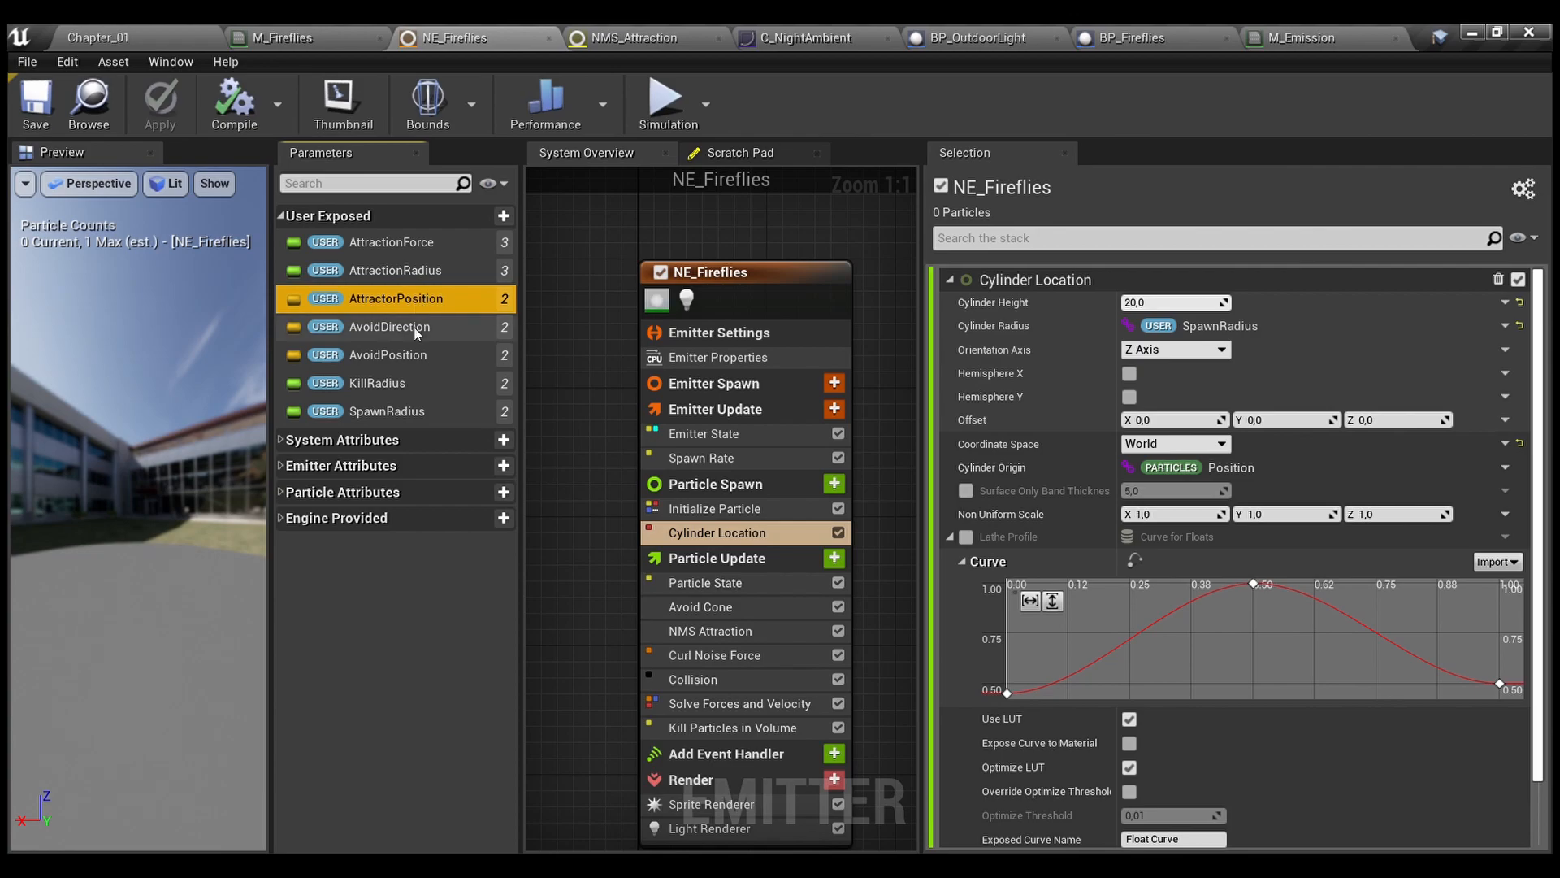
click(416, 329)
click(410, 356)
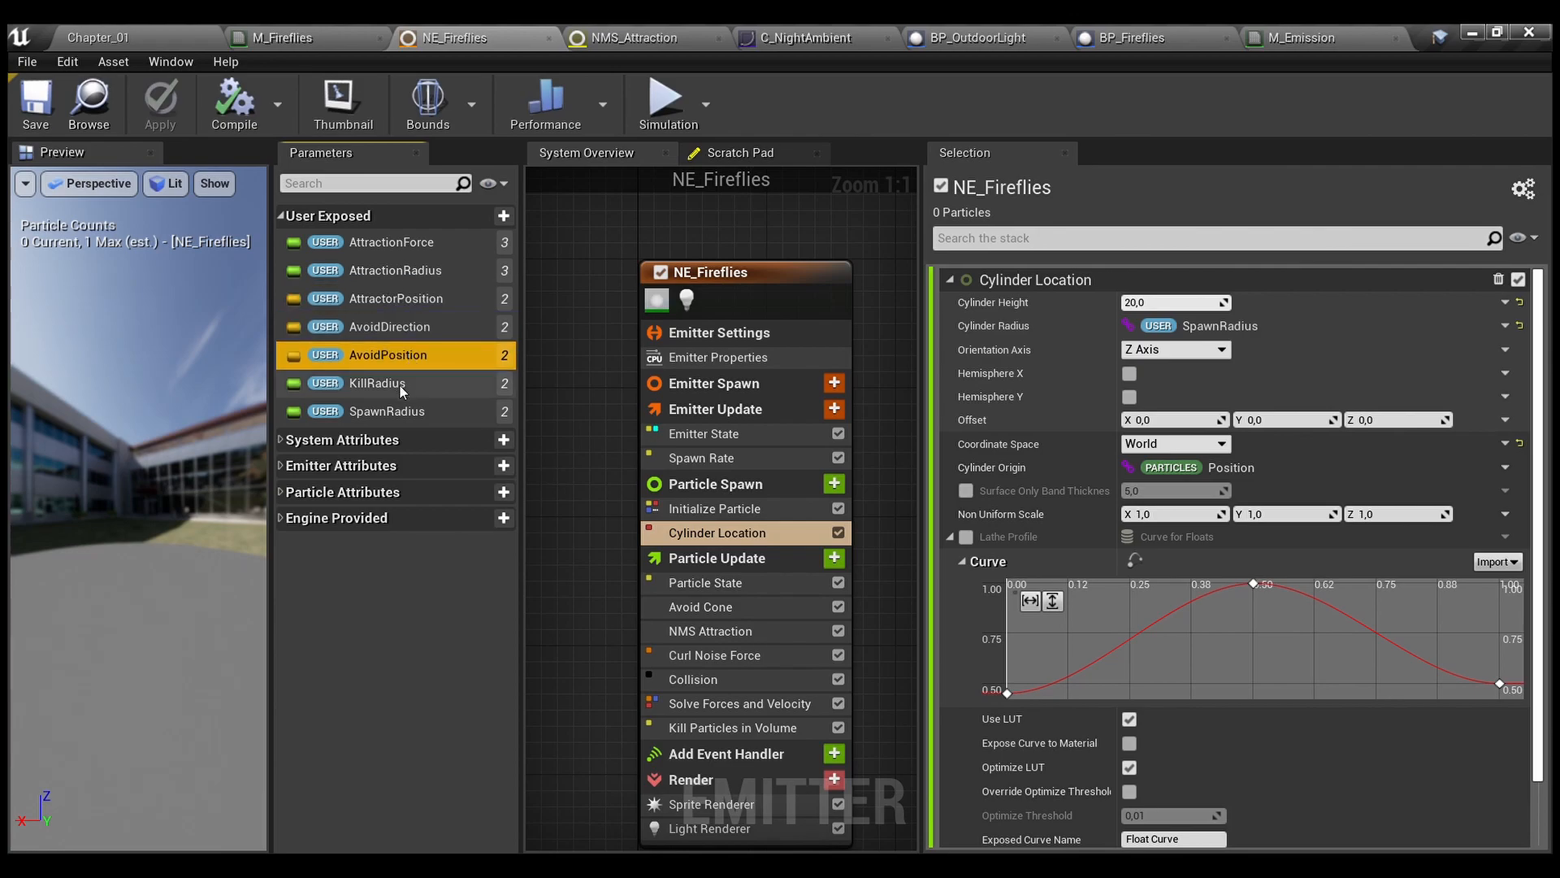
click(400, 386)
click(392, 411)
click(359, 603)
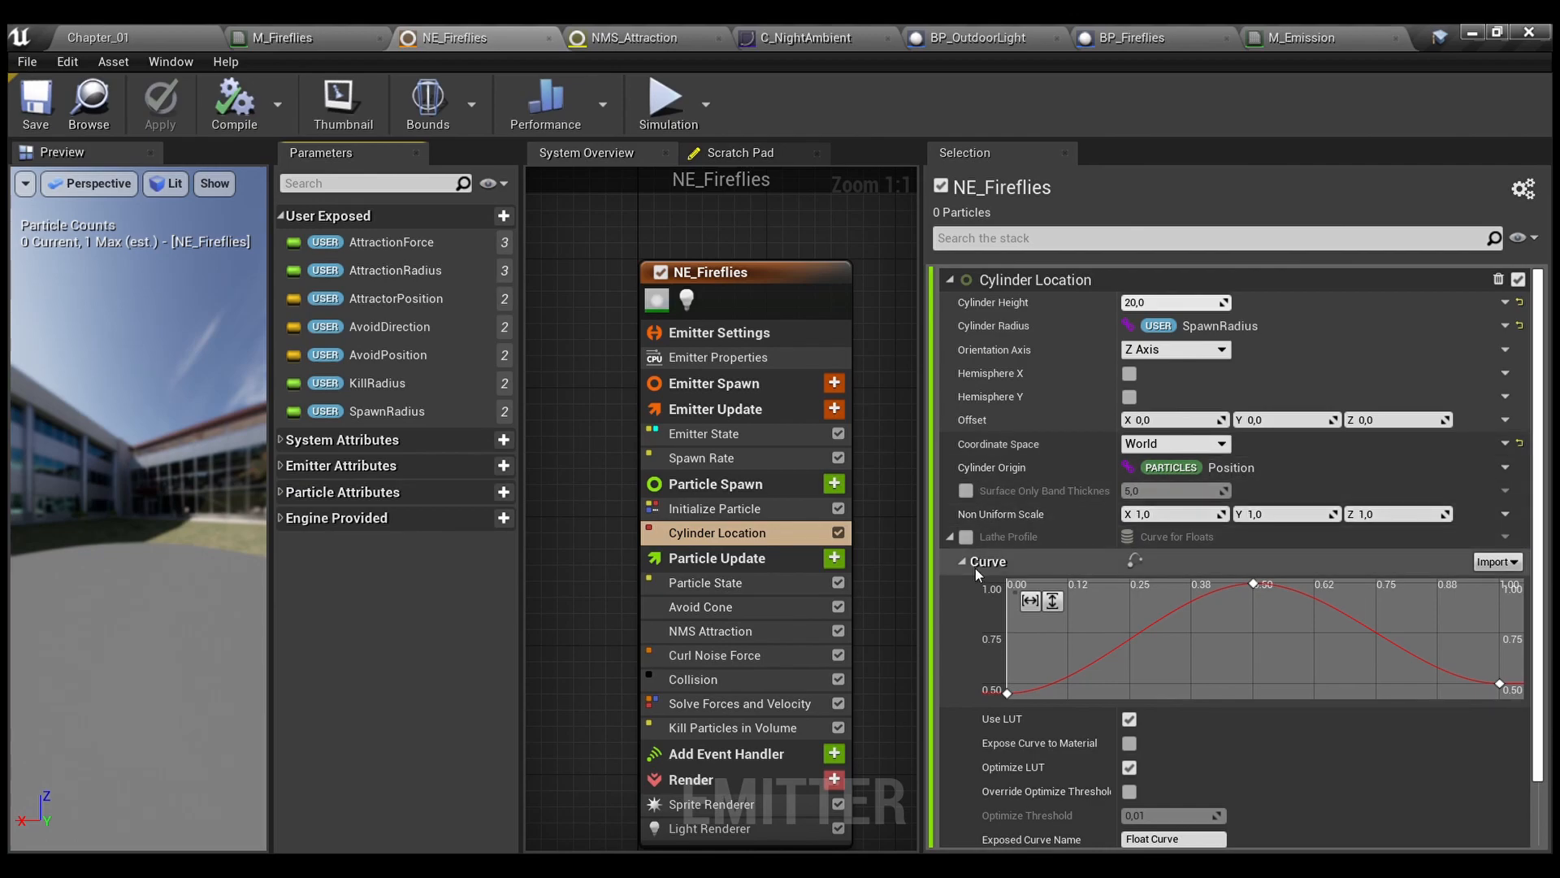
Review the Initialize Particle settings again, and recheck the Cylinder Location module's full settings
click(743, 516)
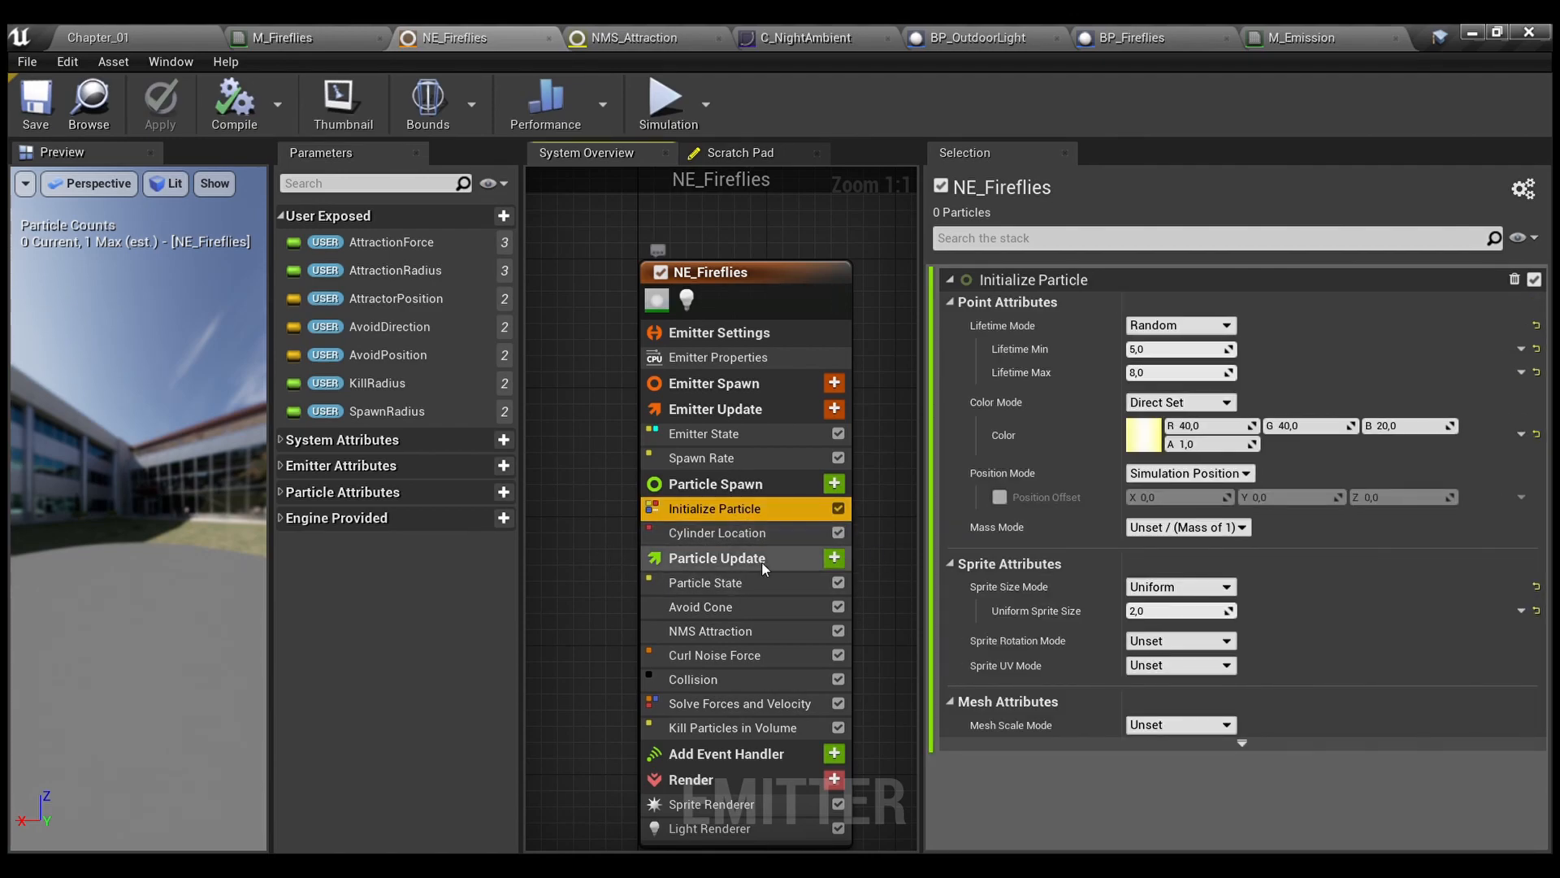
click(747, 533)
scroll(1219, 525, down, 2)
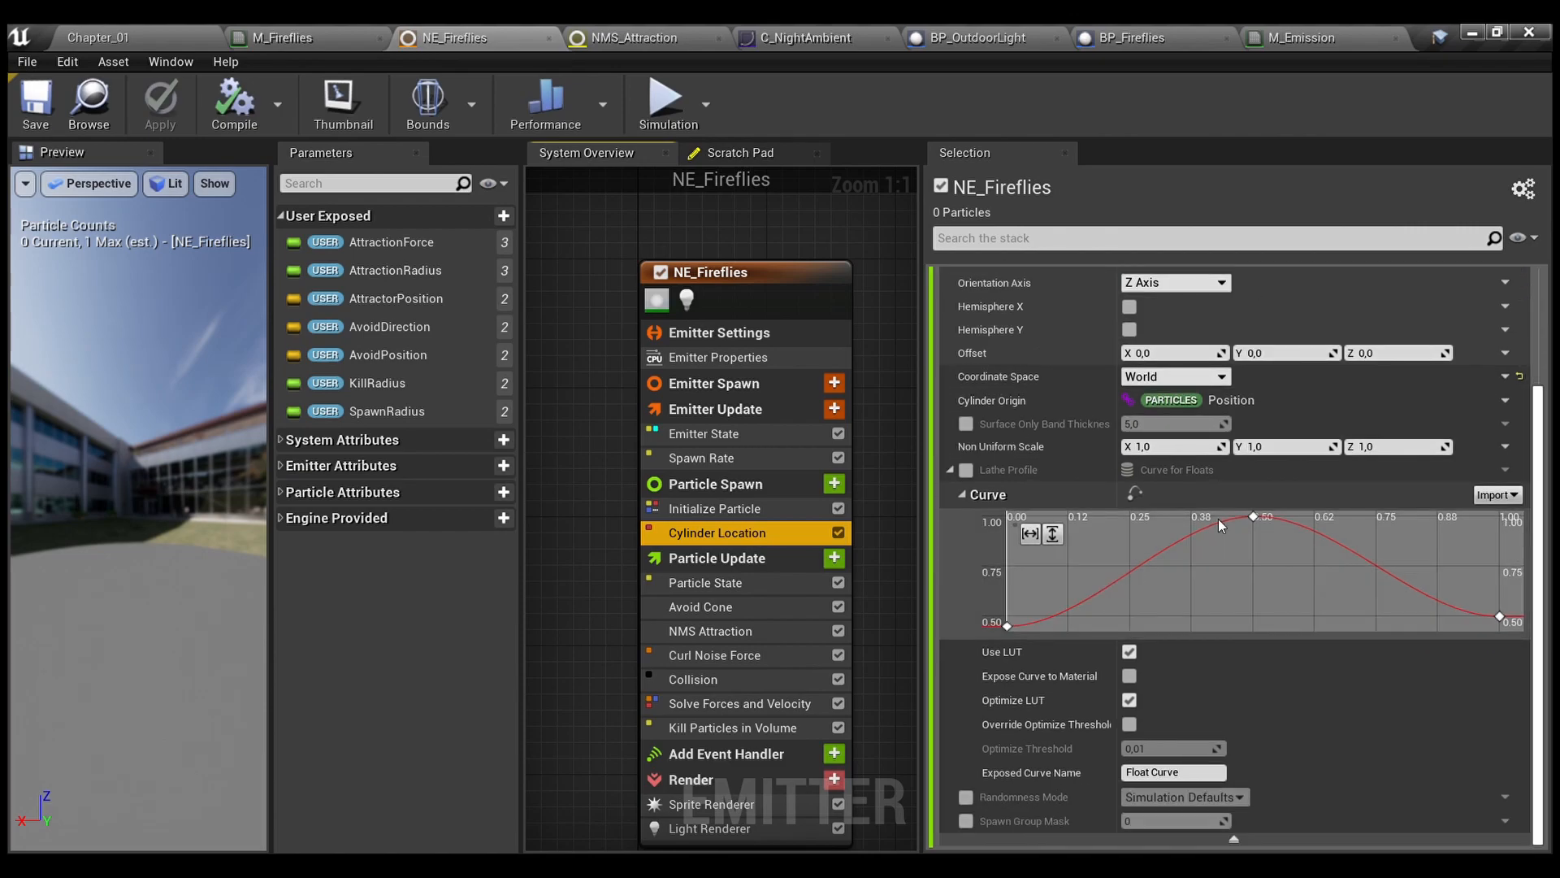
scroll(1217, 519, up, 2)
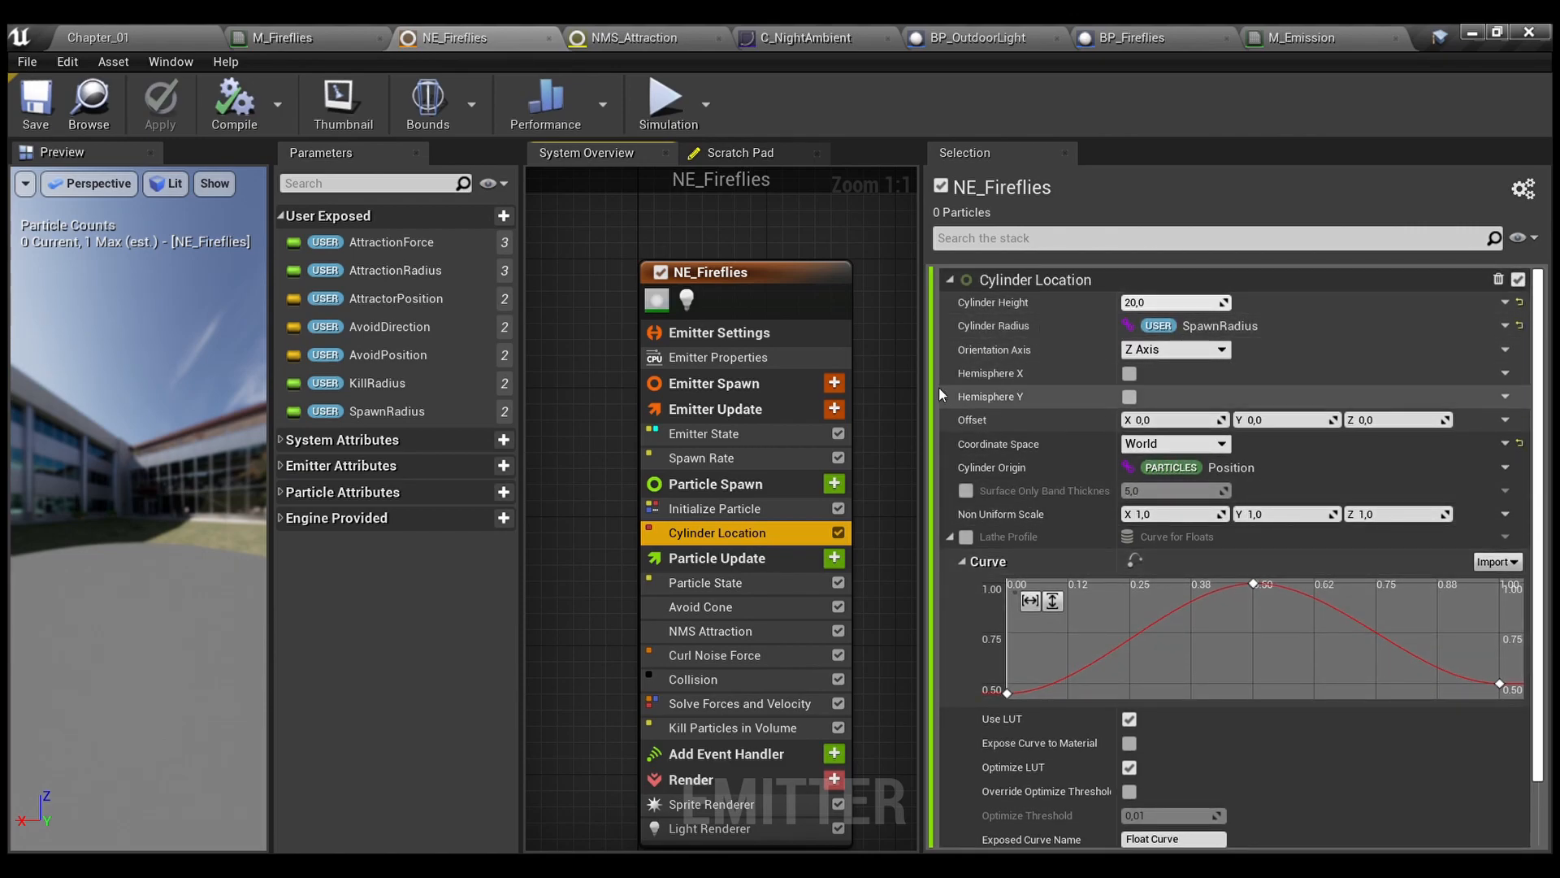
right_drag(894, 436, 859, 344)
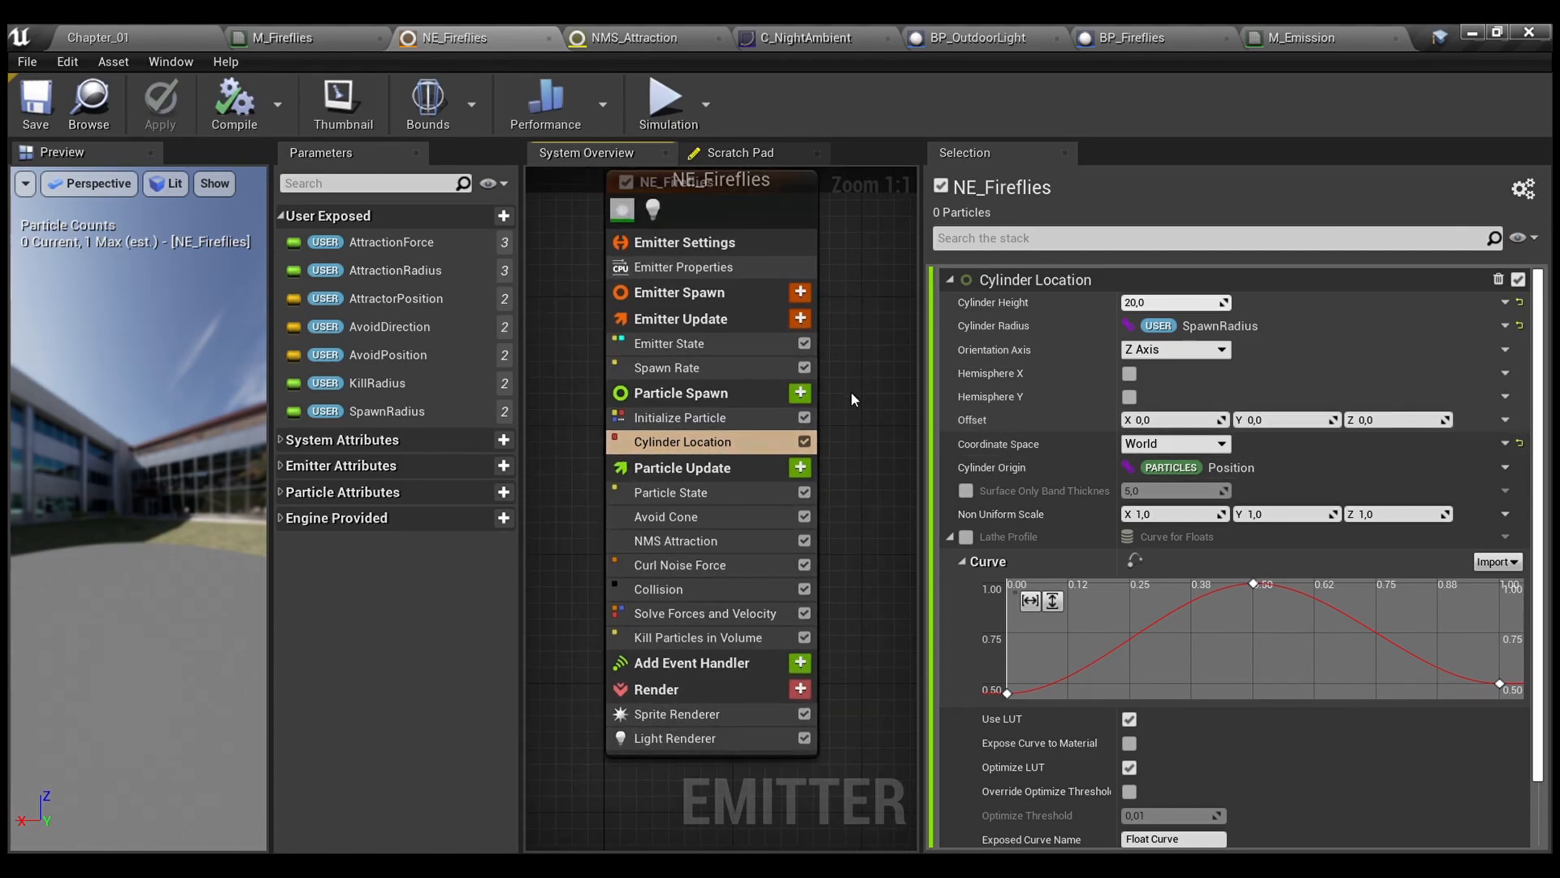
Select the Avoid Cone module, widen its property name column and examine its strength, constraint and cone settings
click(720, 515)
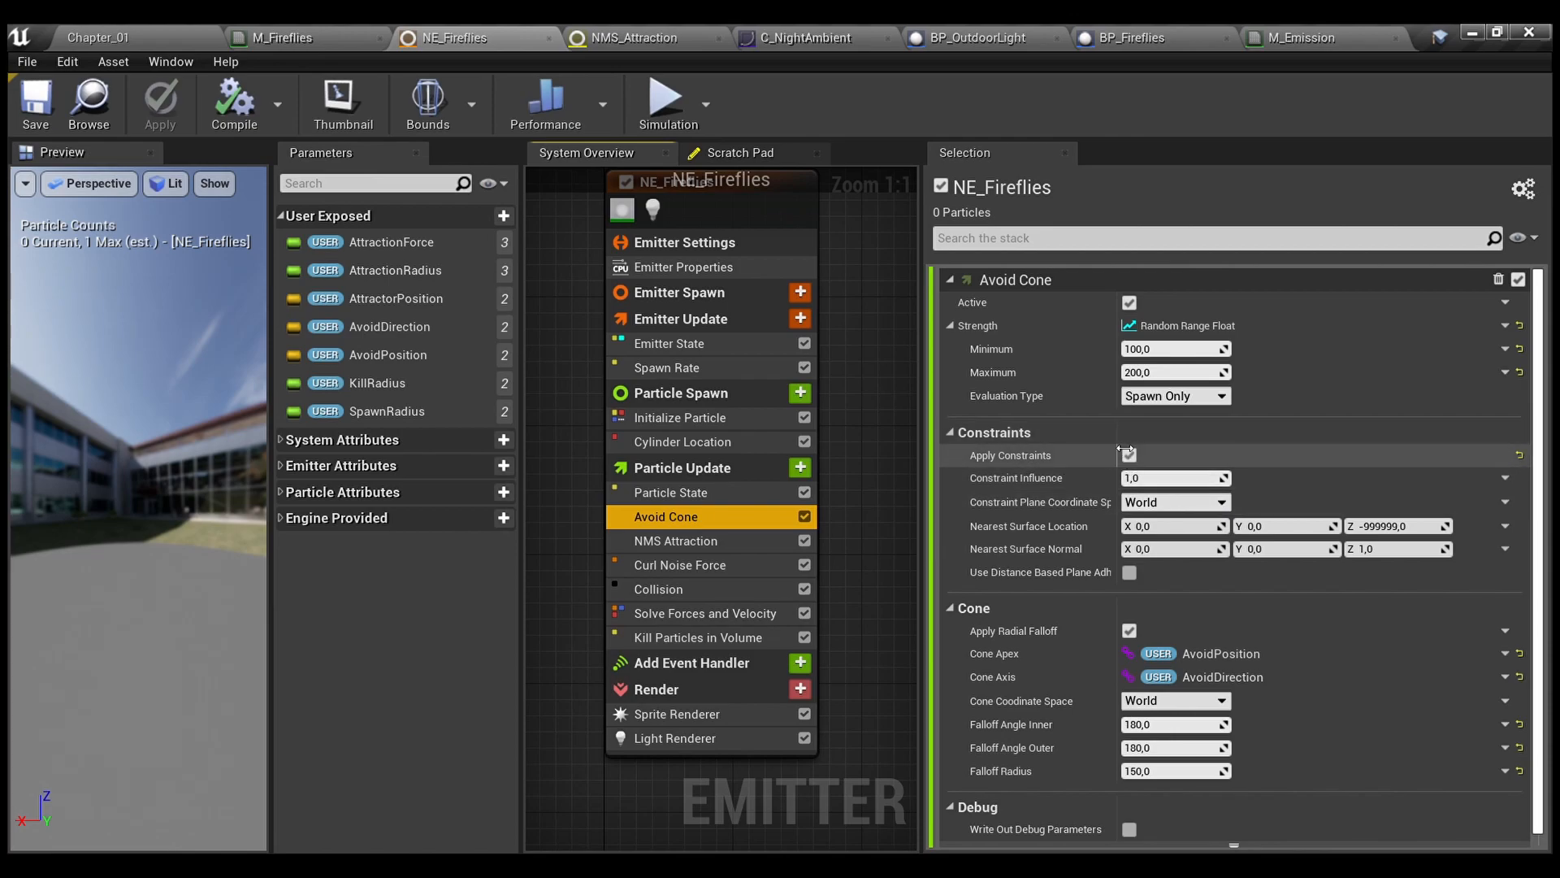
drag(1125, 450, 1196, 452)
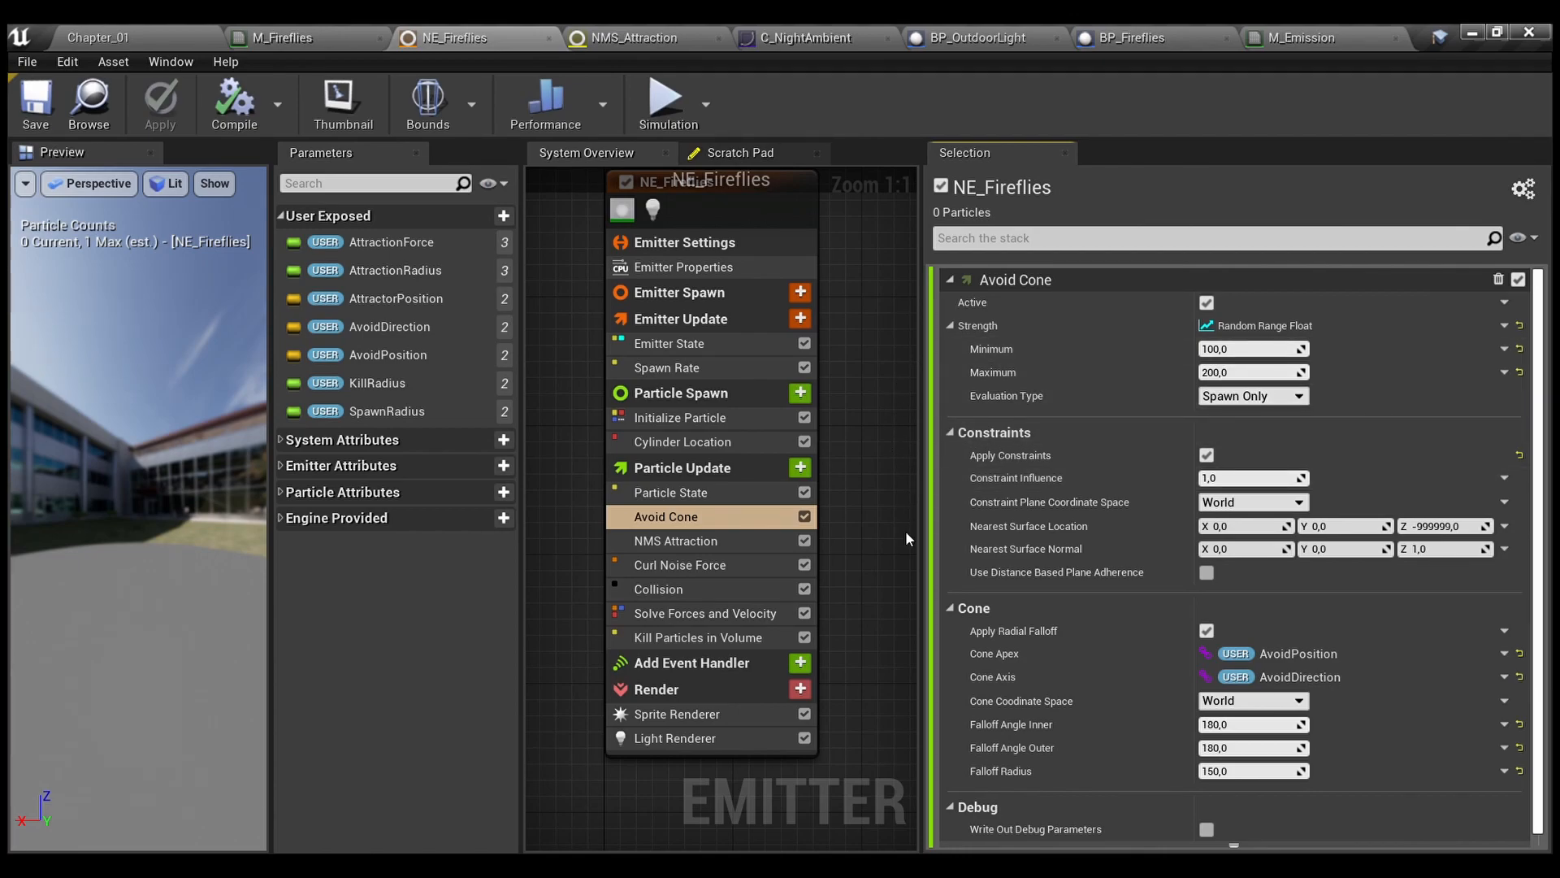
scroll(905, 530, down, 1)
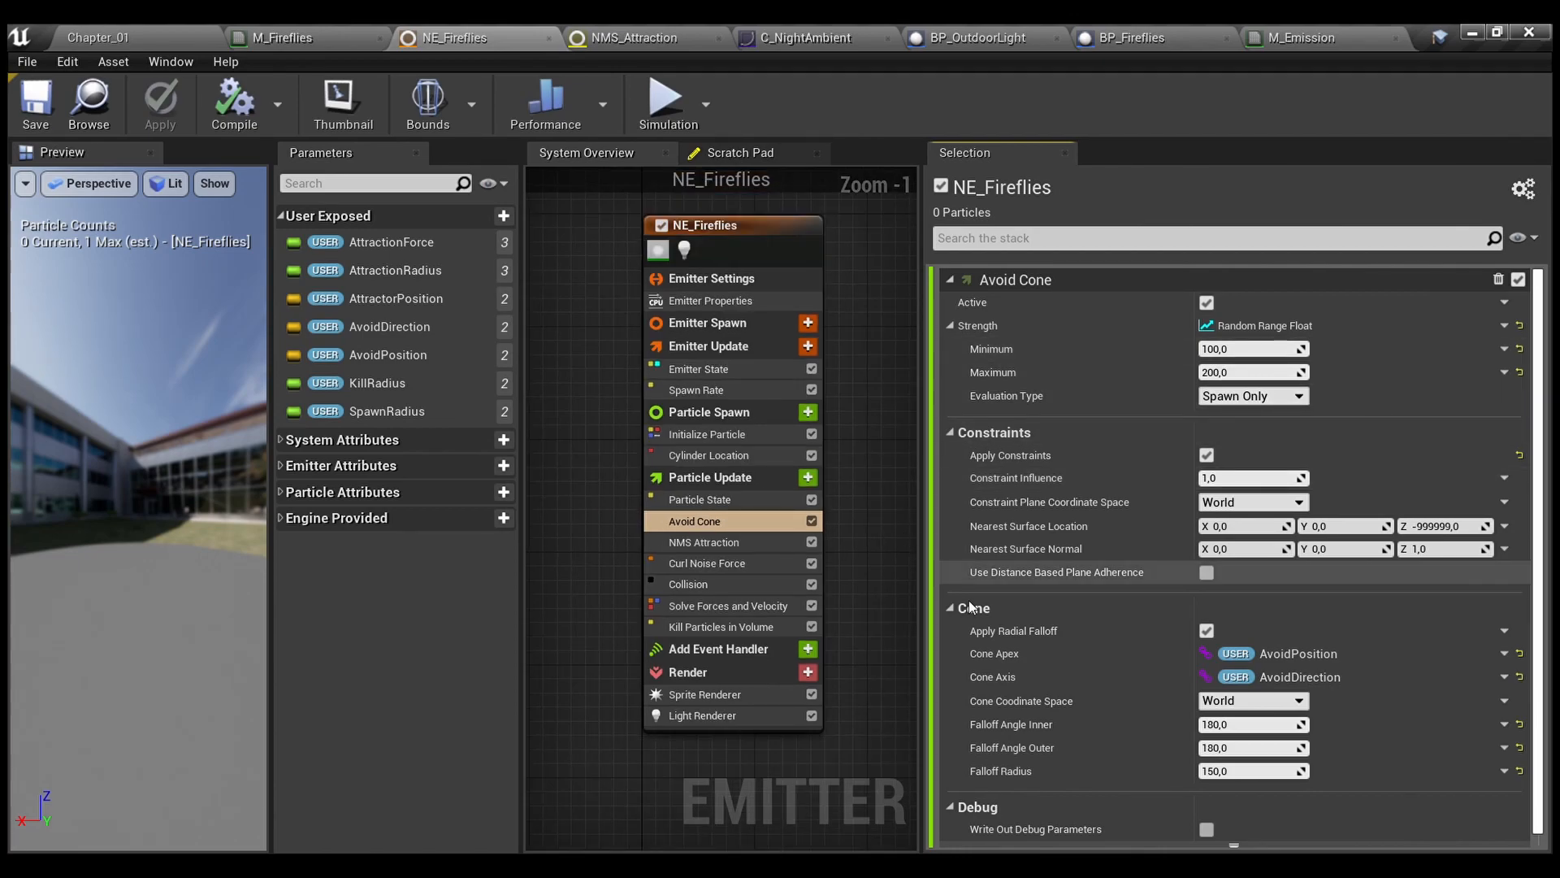
scroll(1084, 610, down, 1)
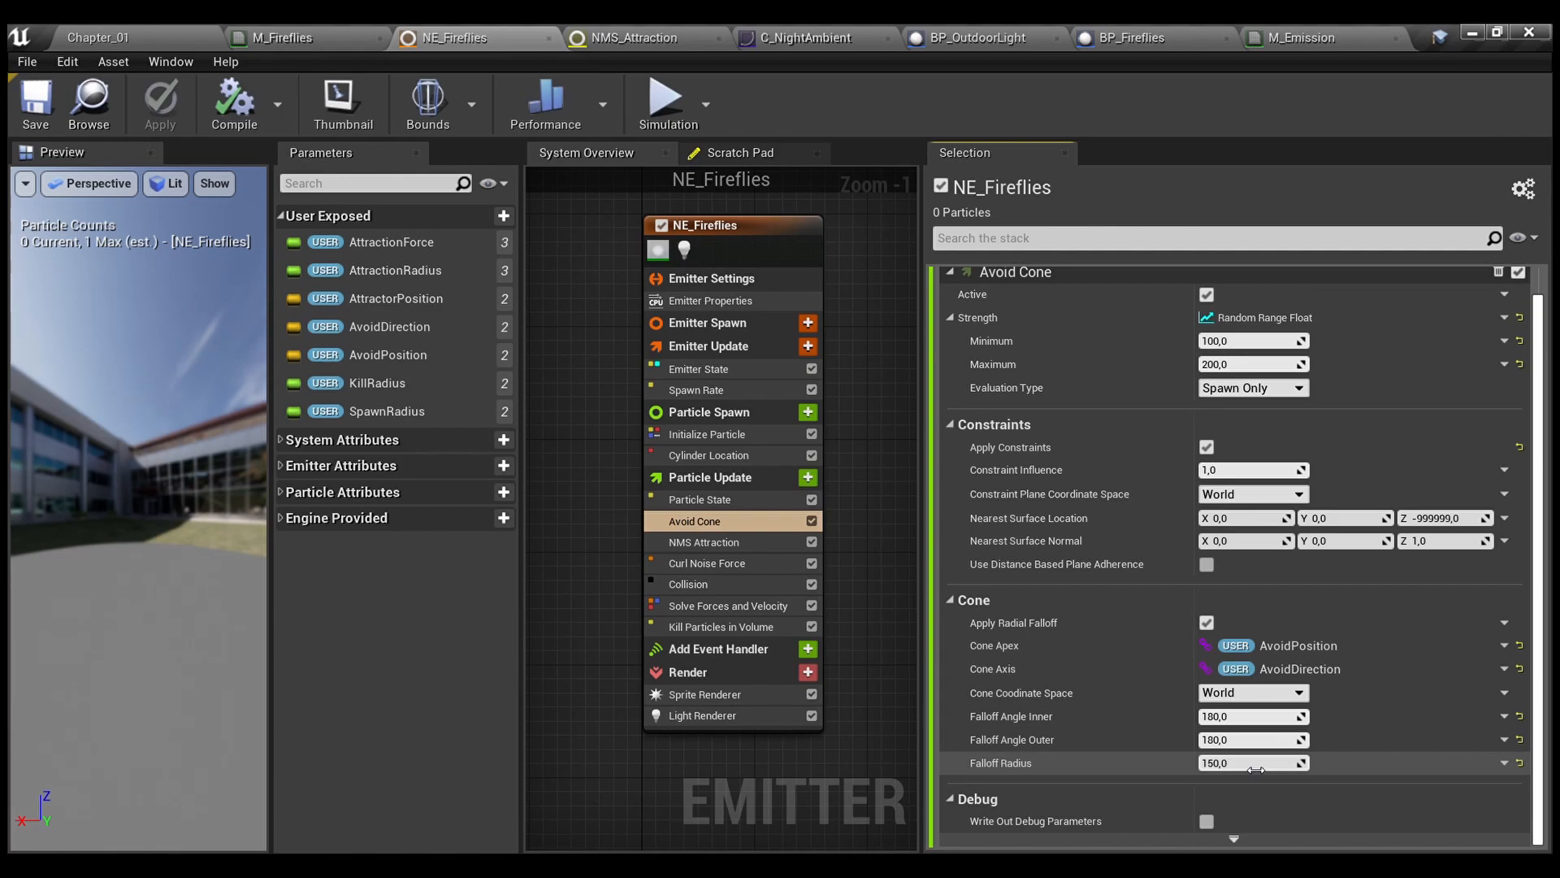
scroll(1076, 626, up, 1)
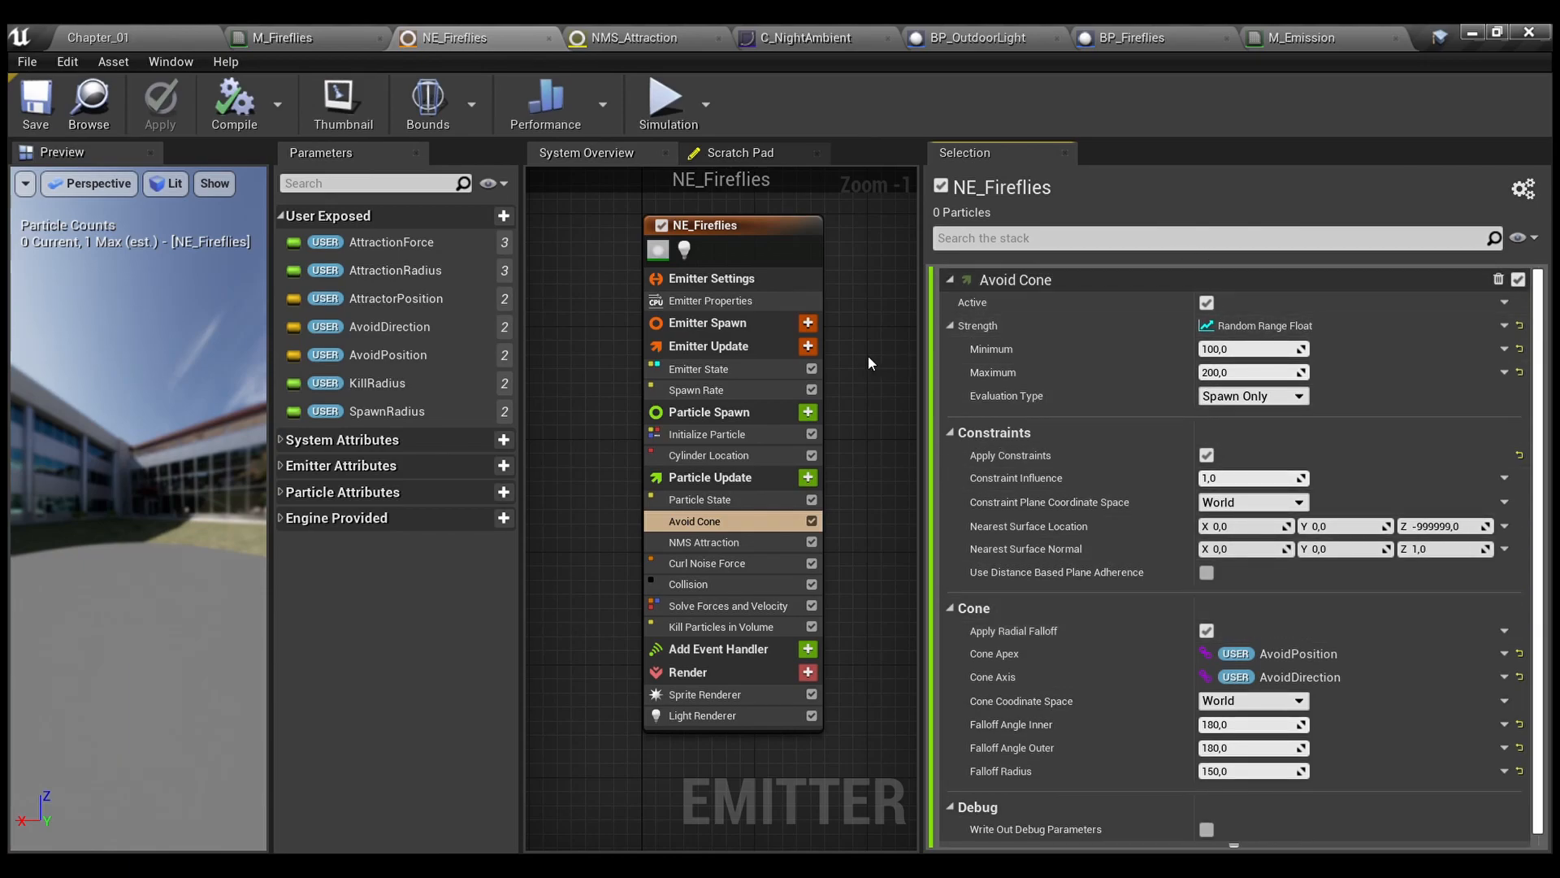
Review the NMS Attraction module's inputs and look at its node graph in the NMS_Attraction module script
click(704, 542)
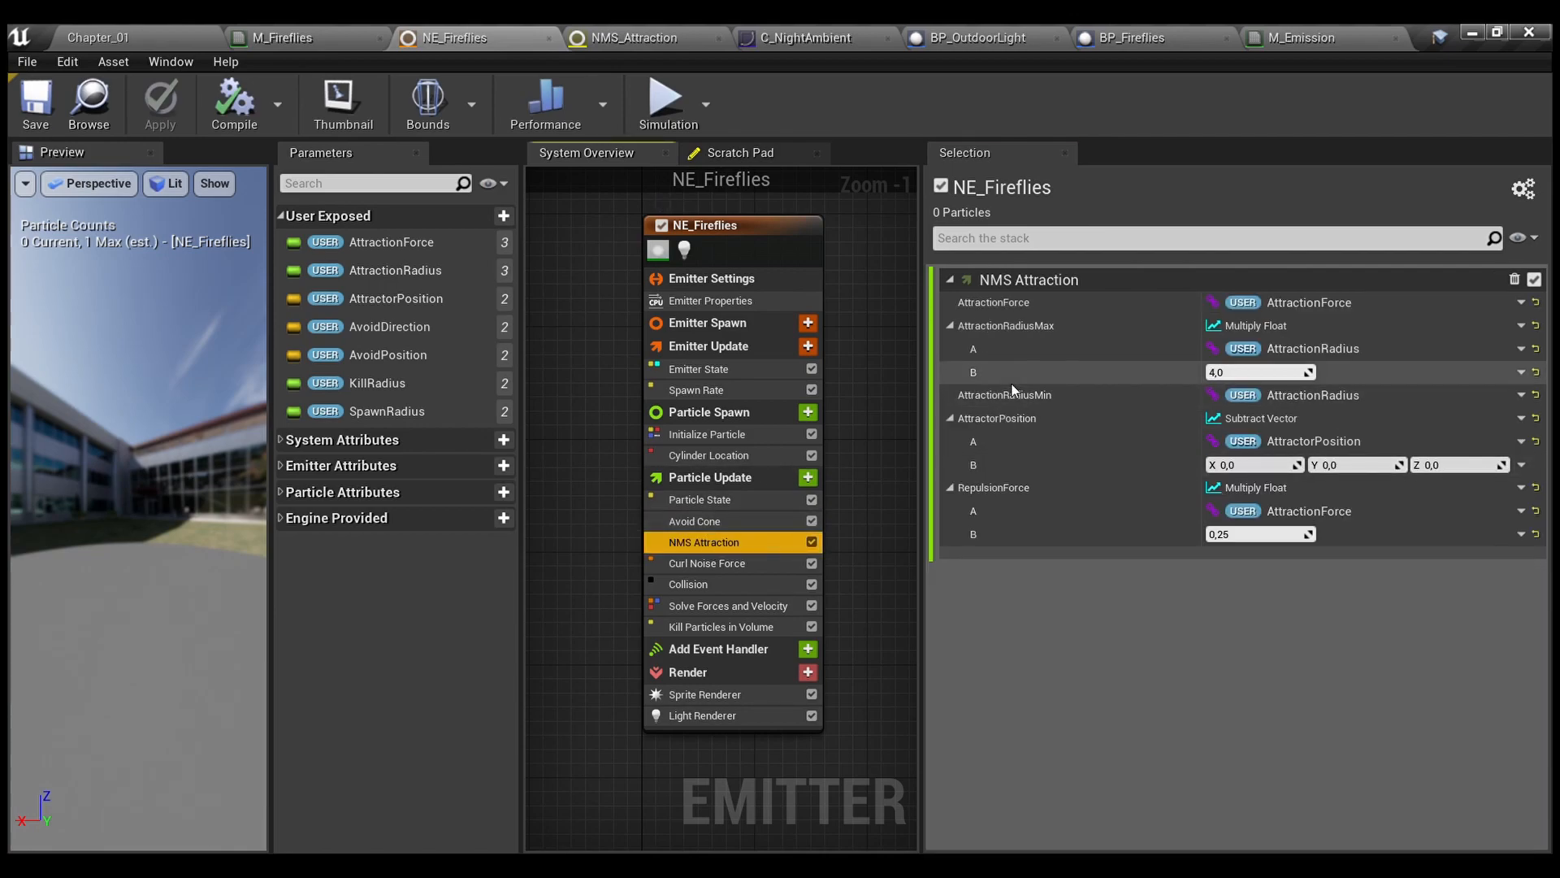
click(633, 36)
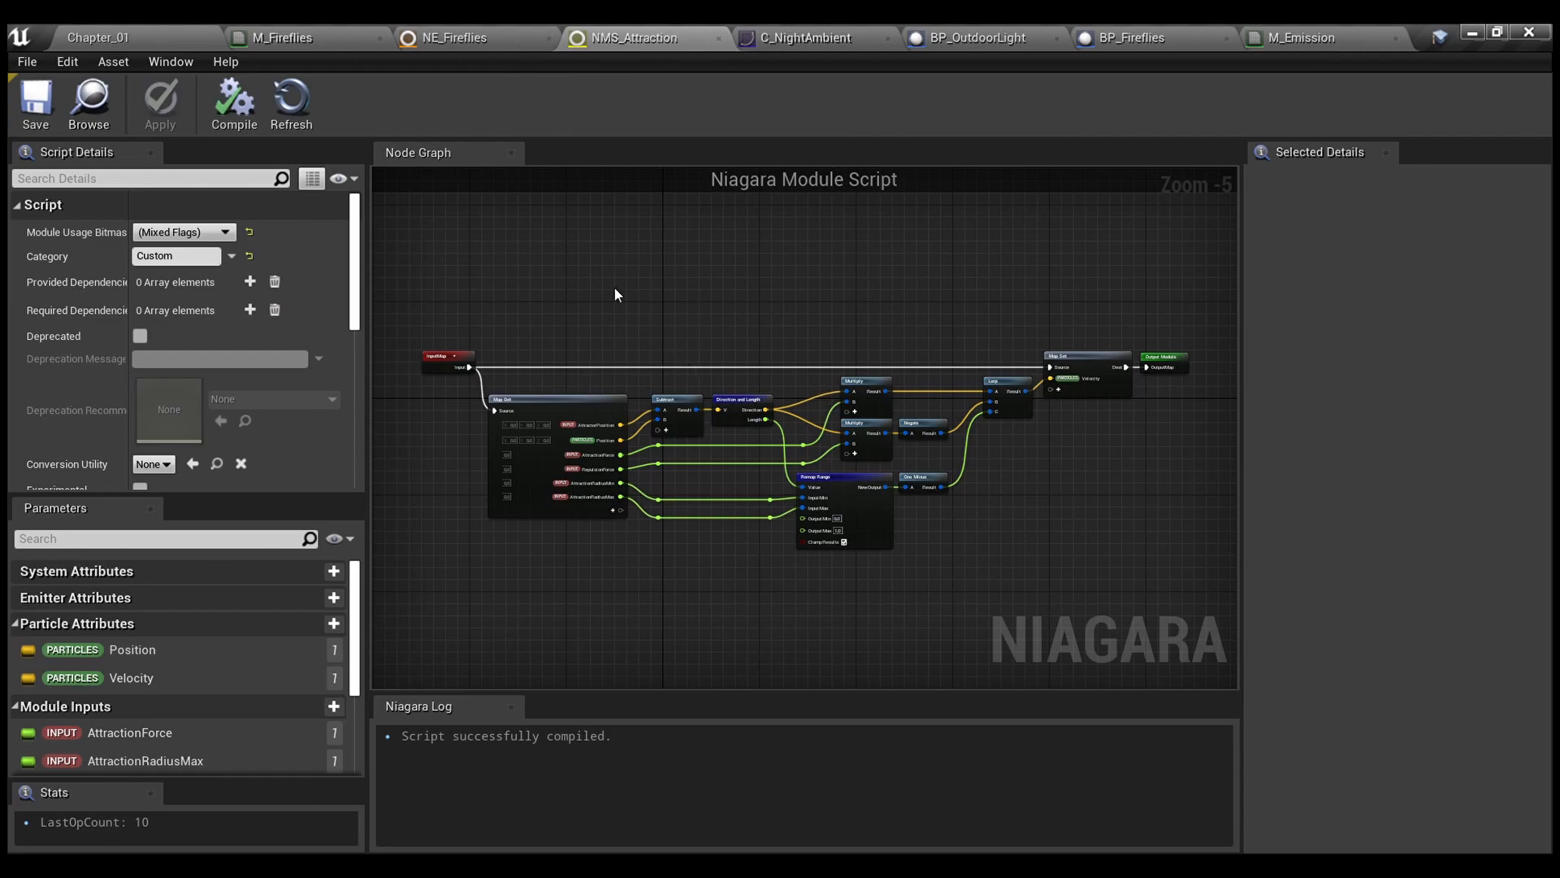
click(489, 39)
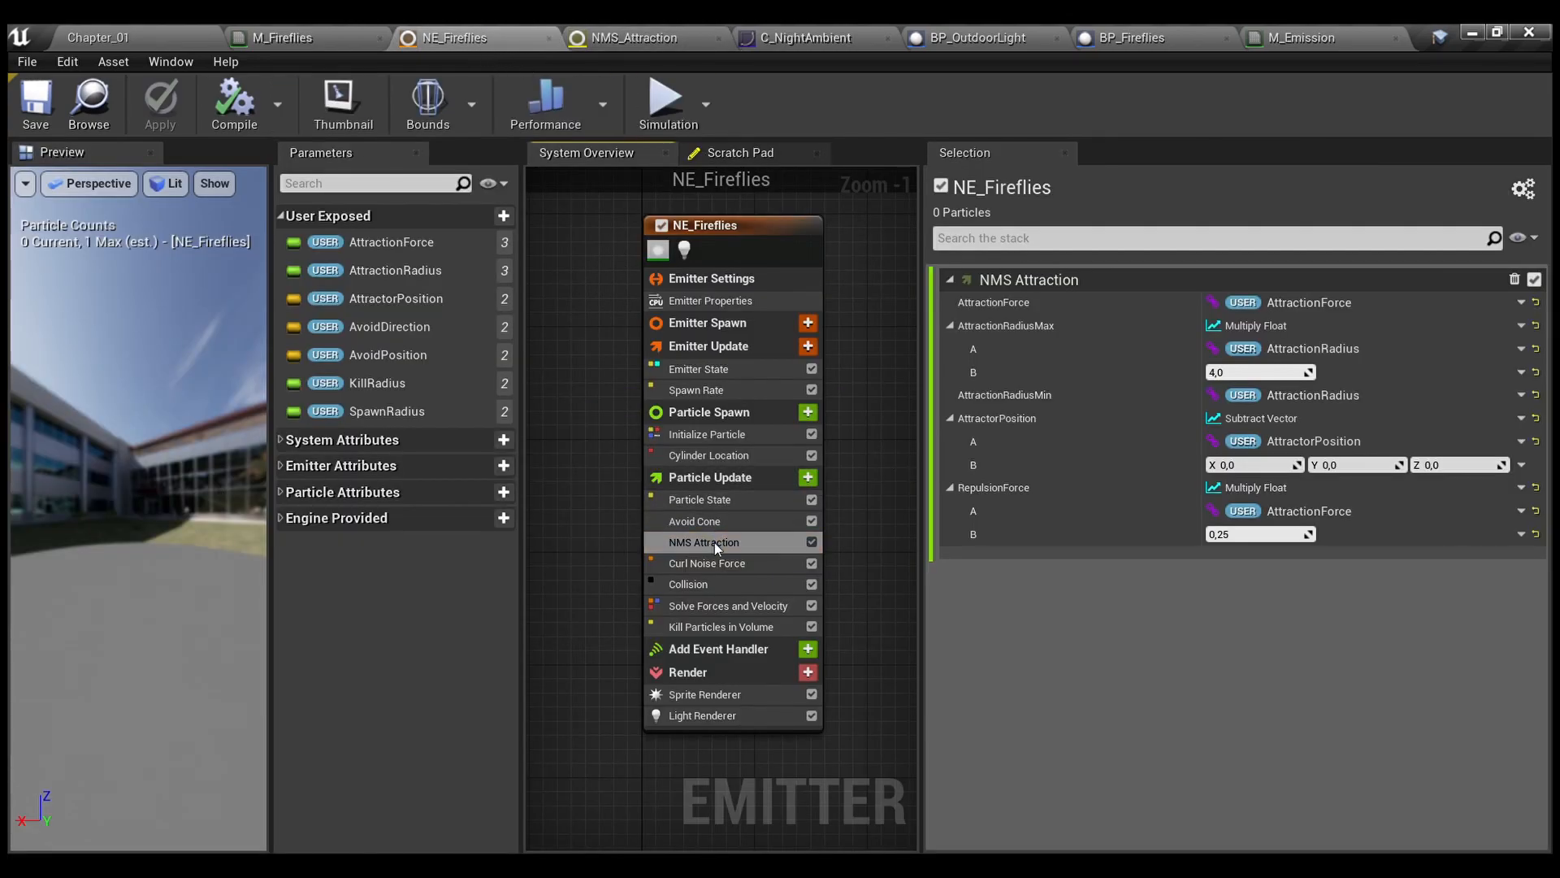
Review the Curl Noise Force and Collision module settings, checking Emitter Properties along the way
click(727, 565)
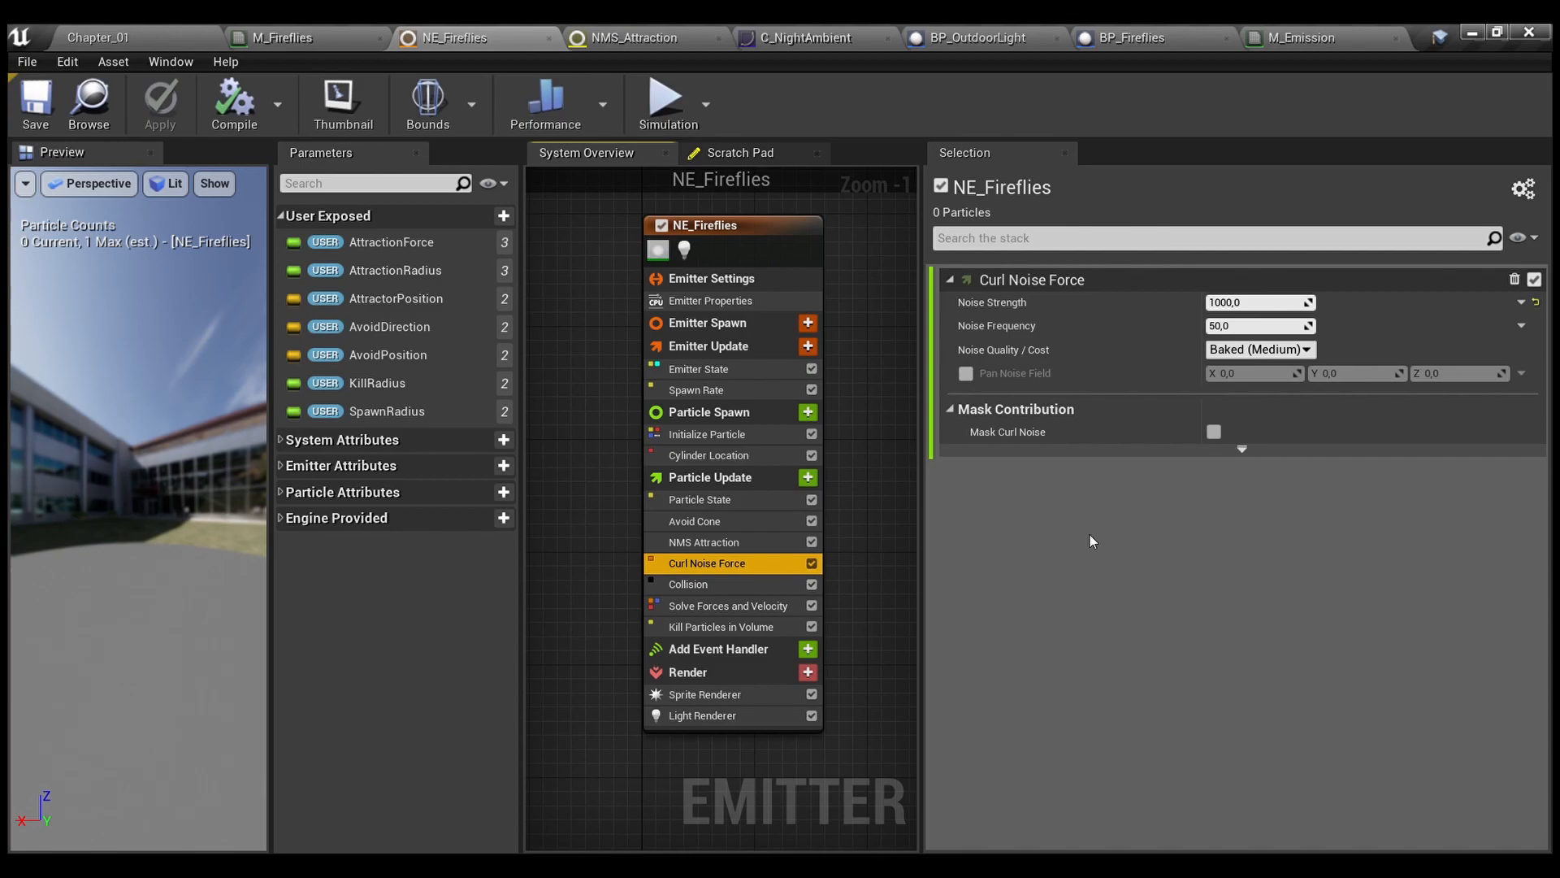
click(710, 581)
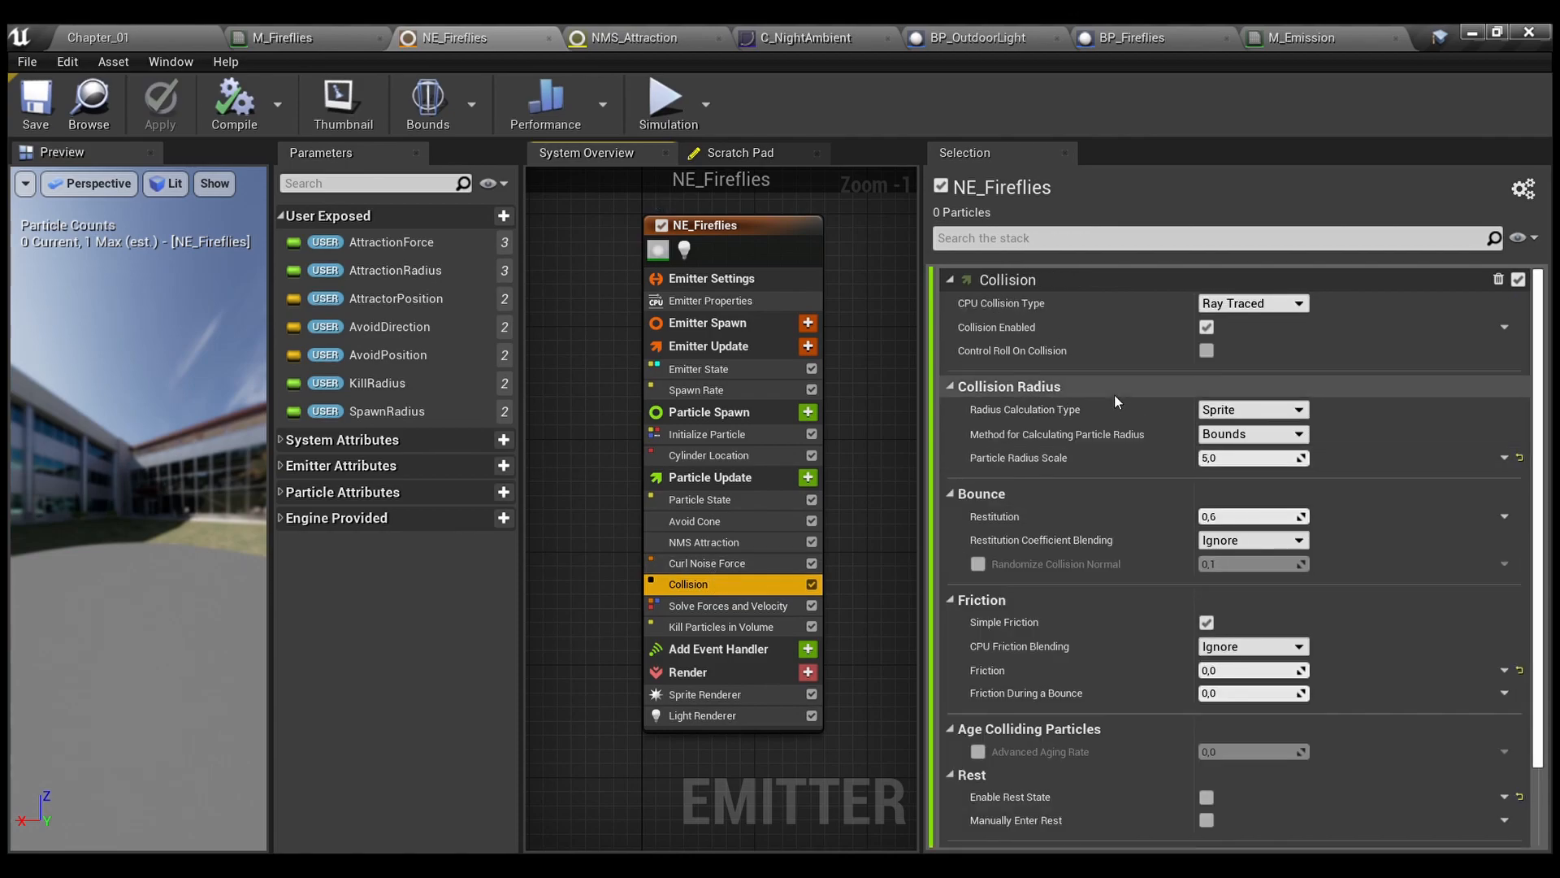
click(740, 302)
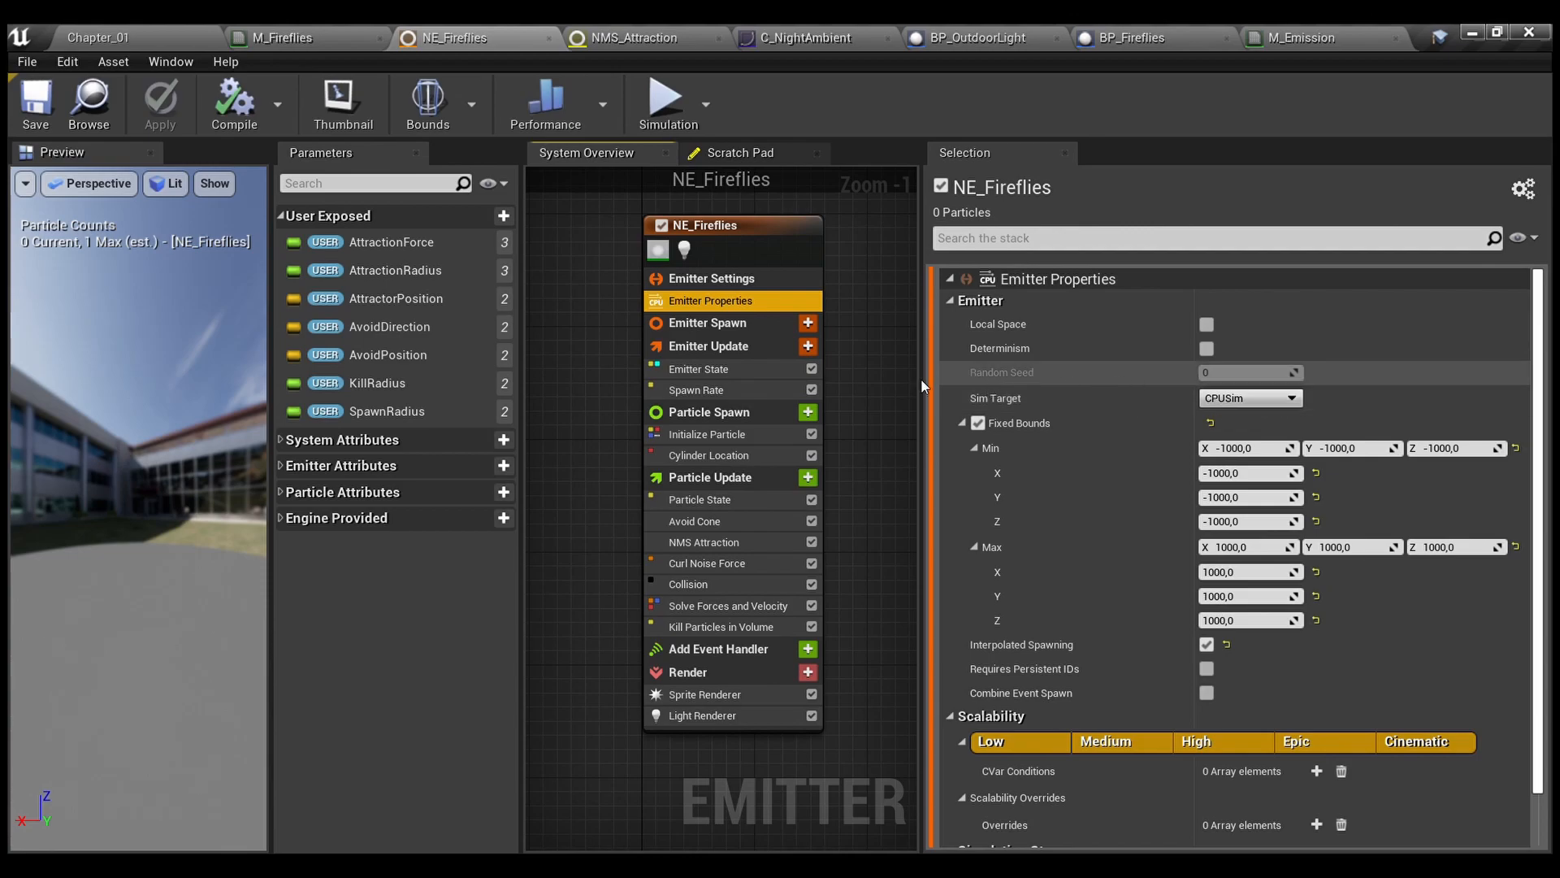
click(720, 583)
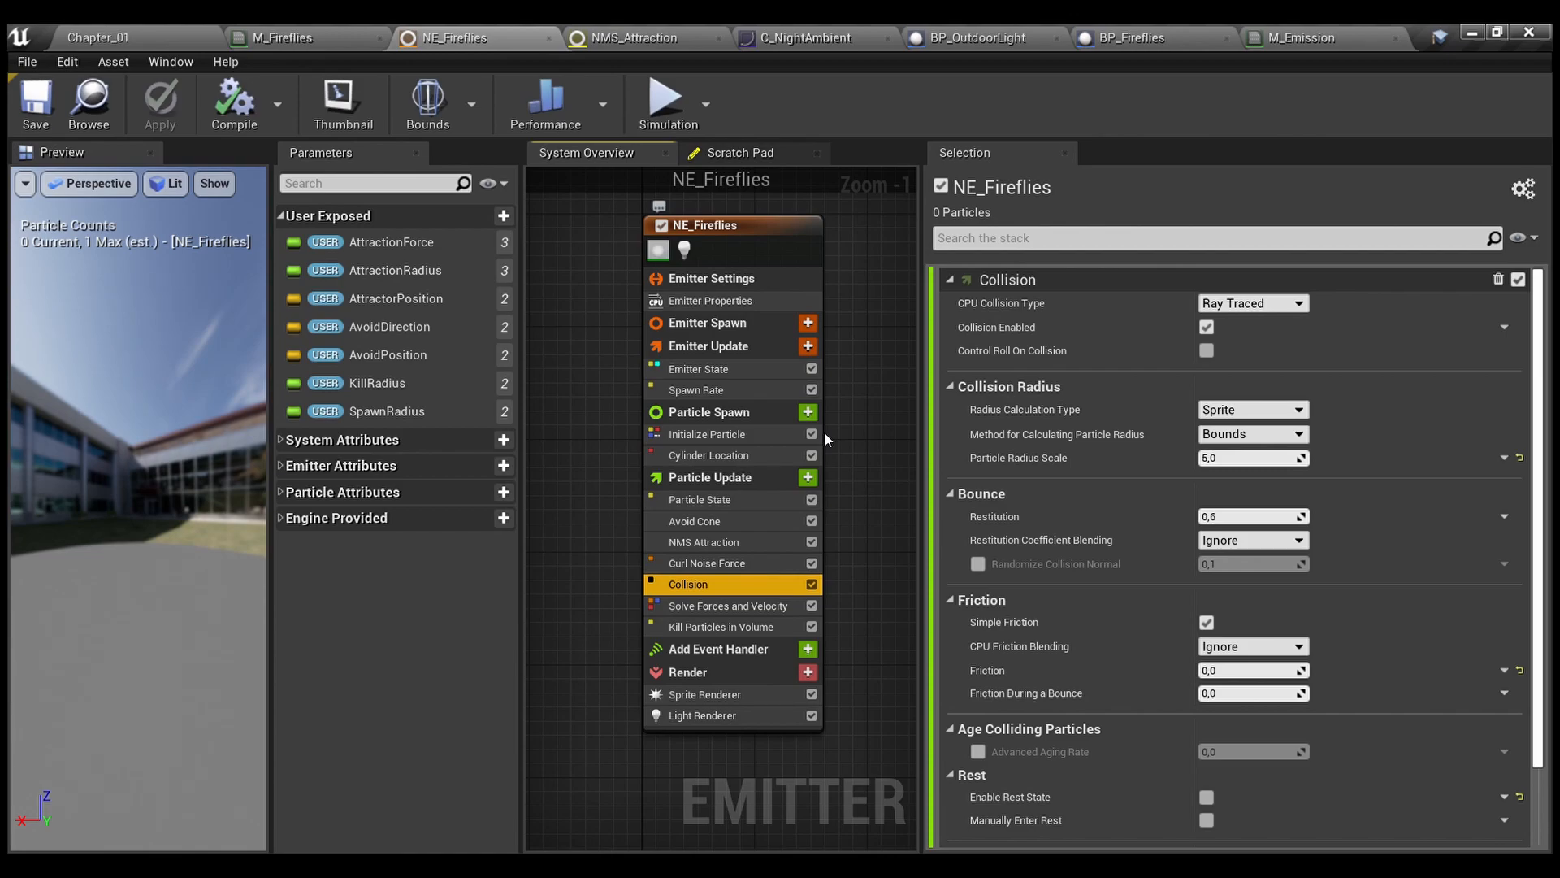
Review the Kill Particles in Volume module and examine the Sprite Renderer's material and rendering settings
click(754, 627)
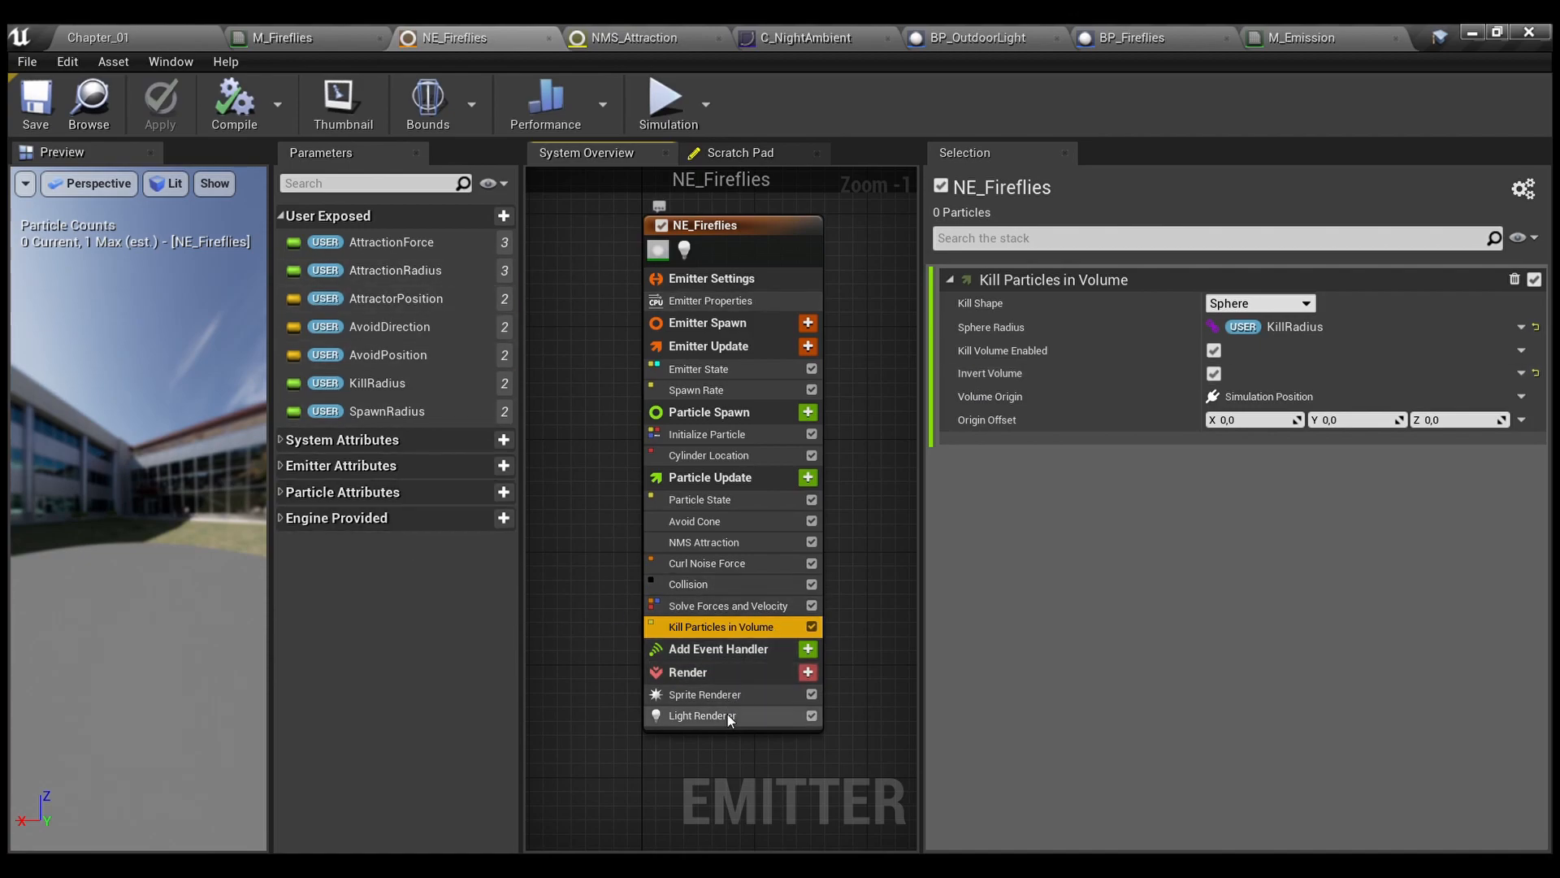
click(733, 693)
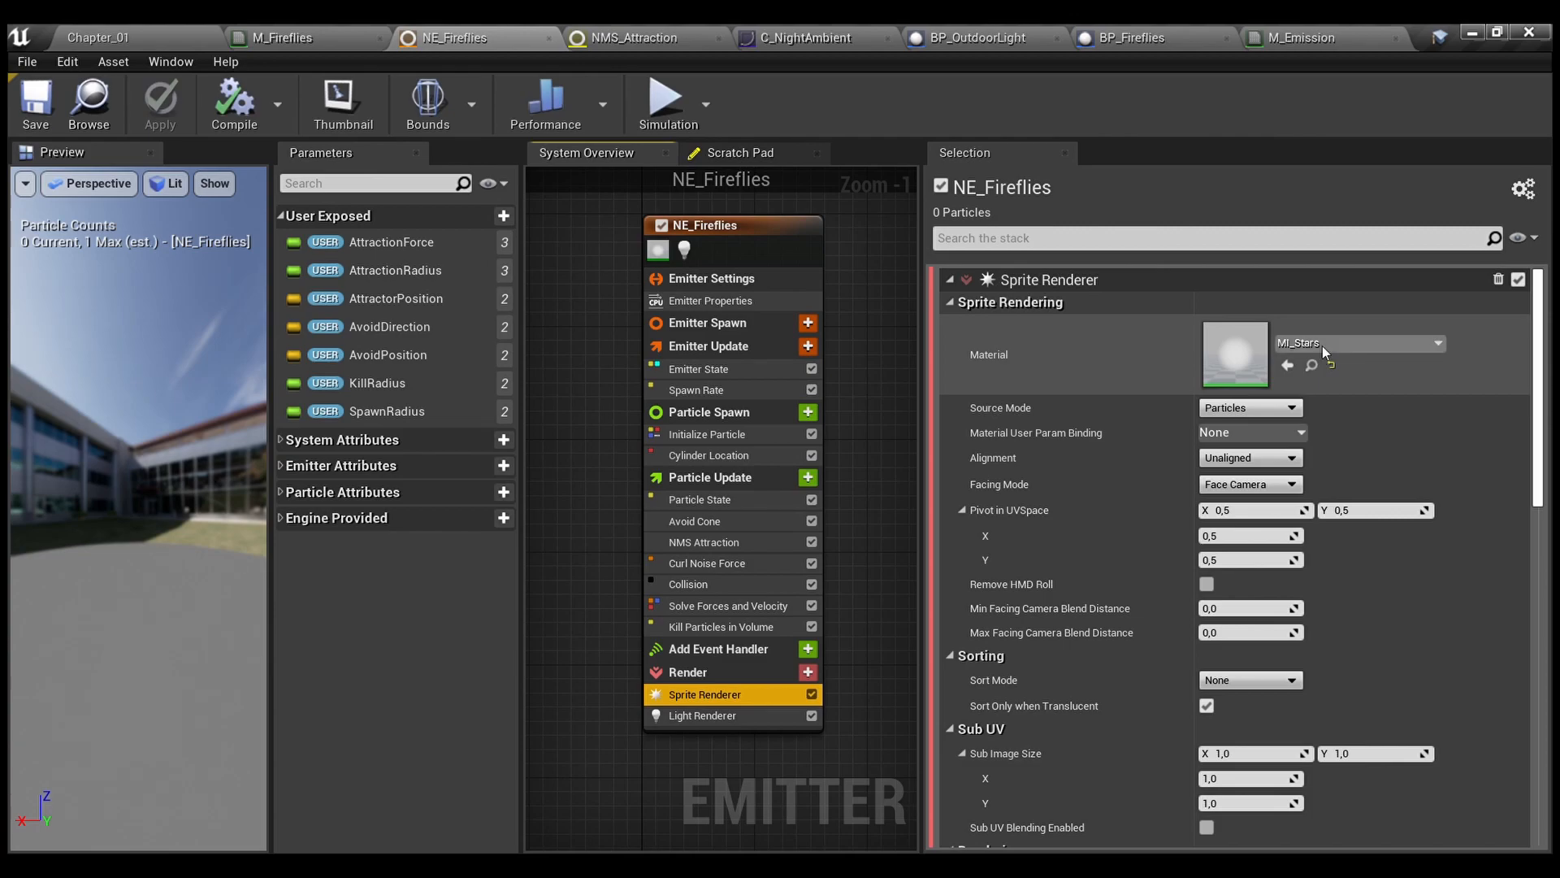
click(294, 41)
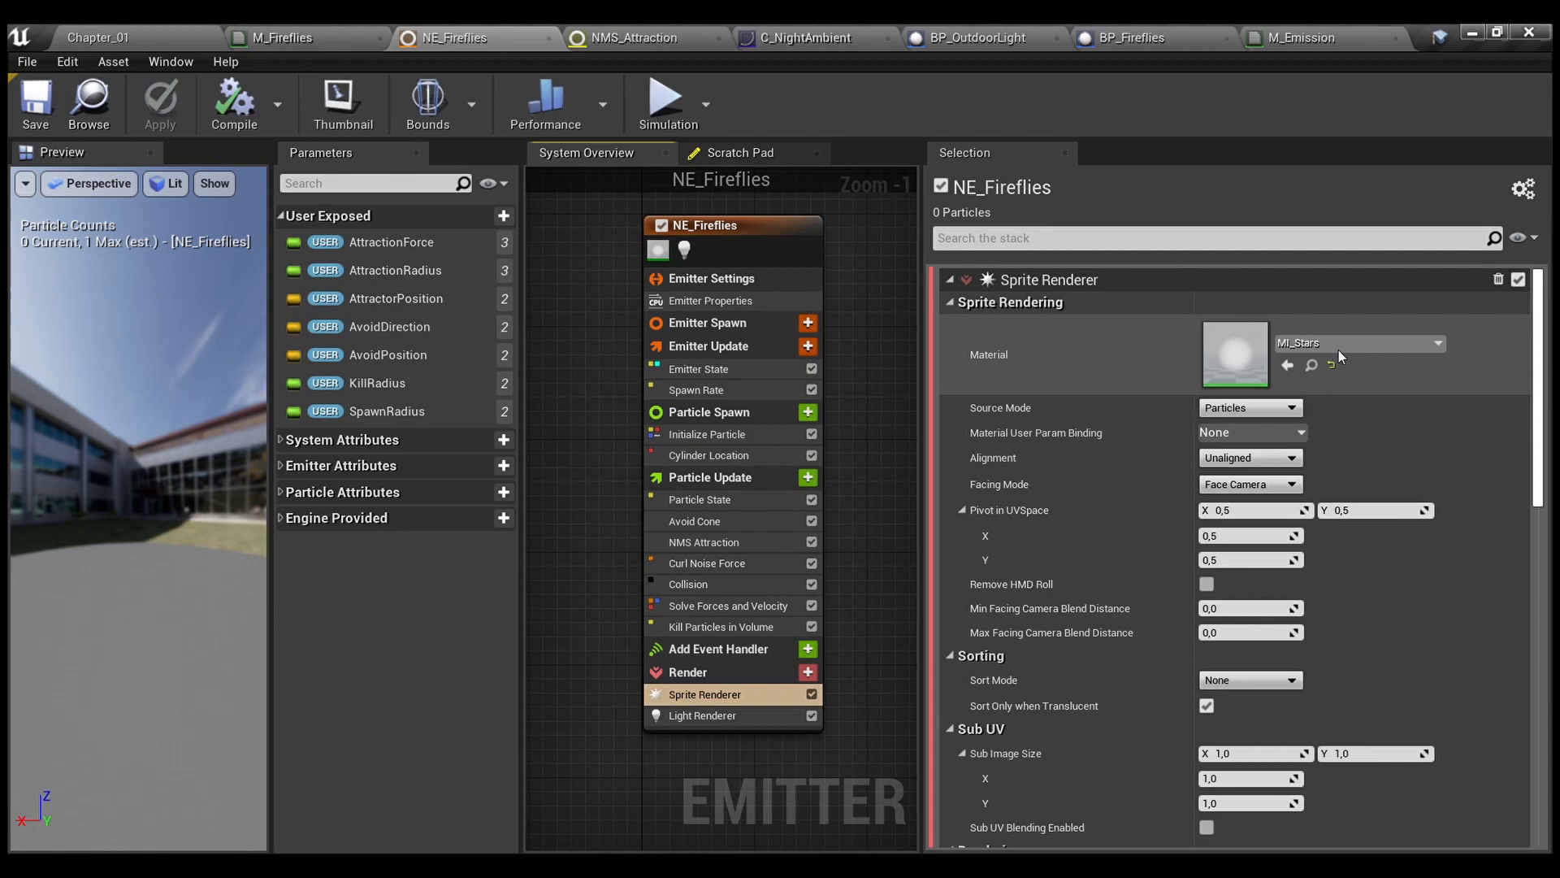
scroll(1002, 607, down, 2)
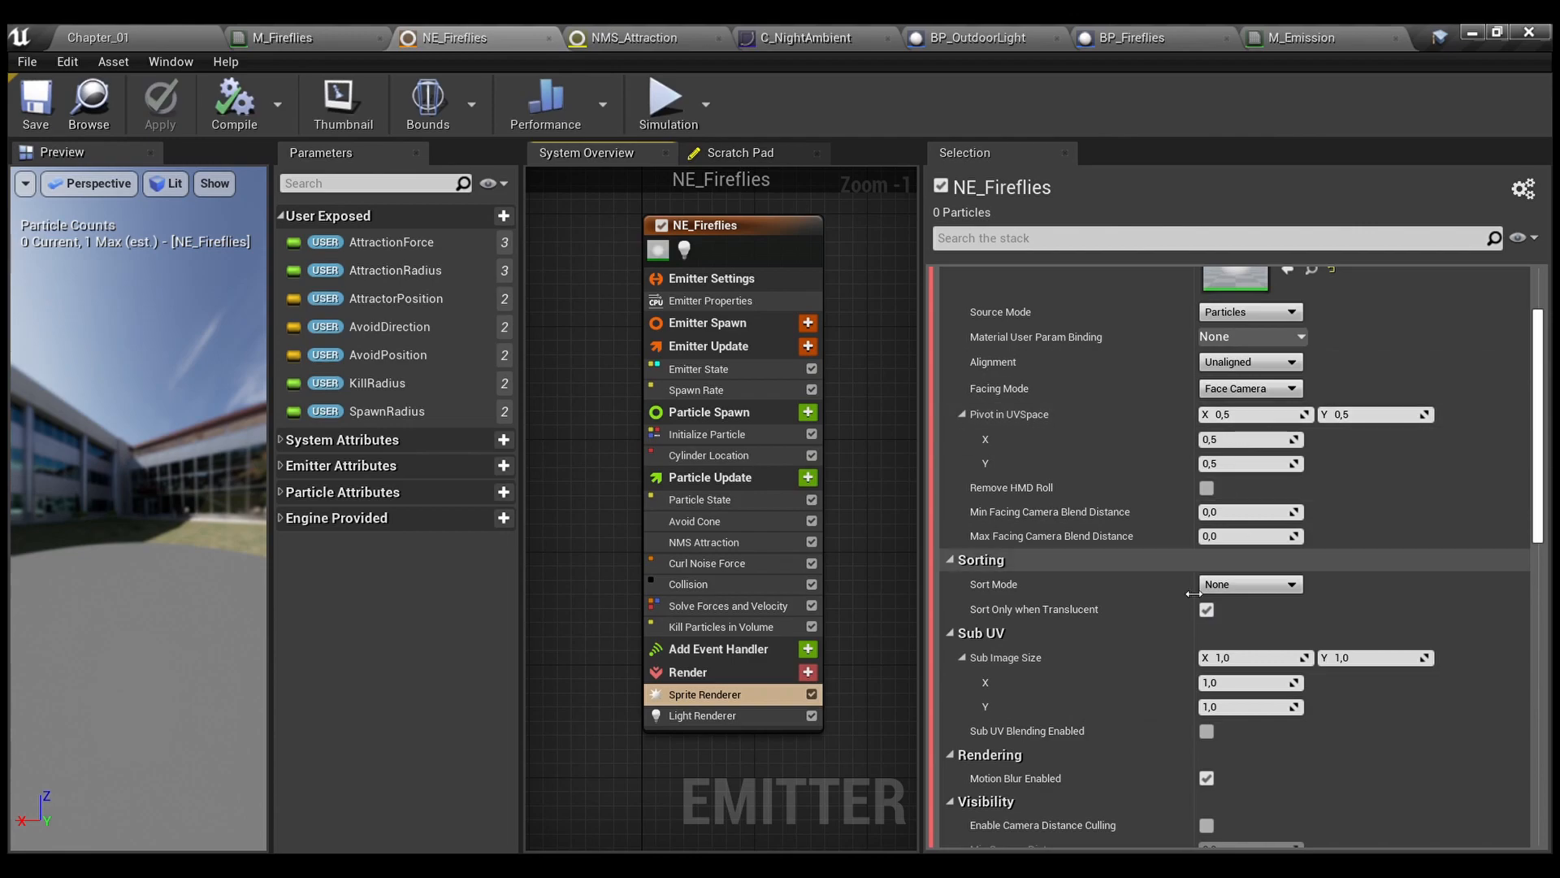
Compare the Light Renderer's Color Add values with the particle color in Initialize Particle
click(701, 719)
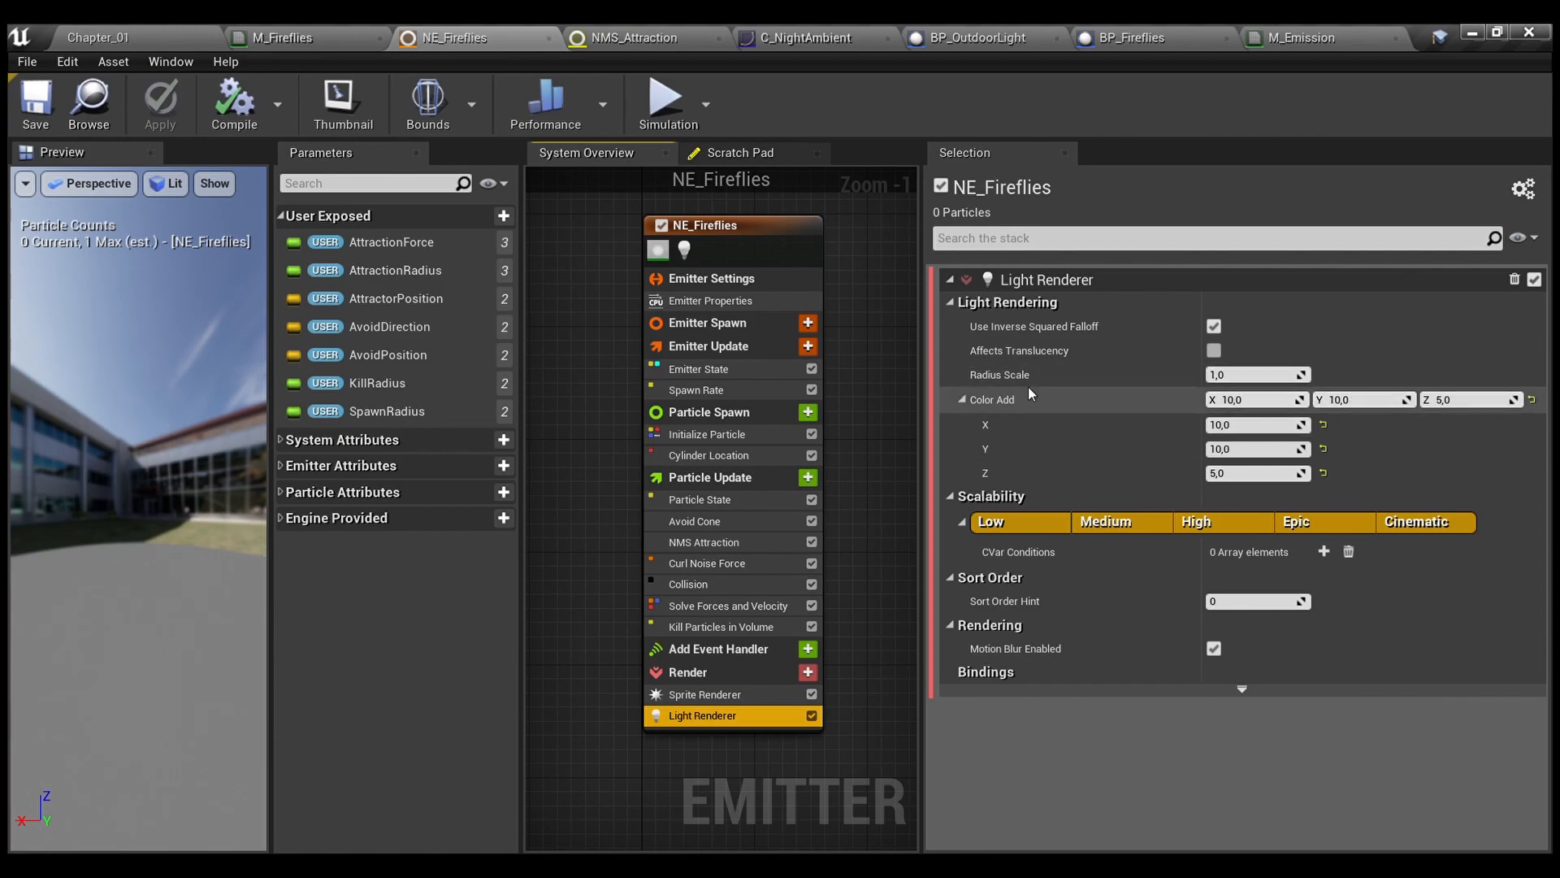
click(784, 435)
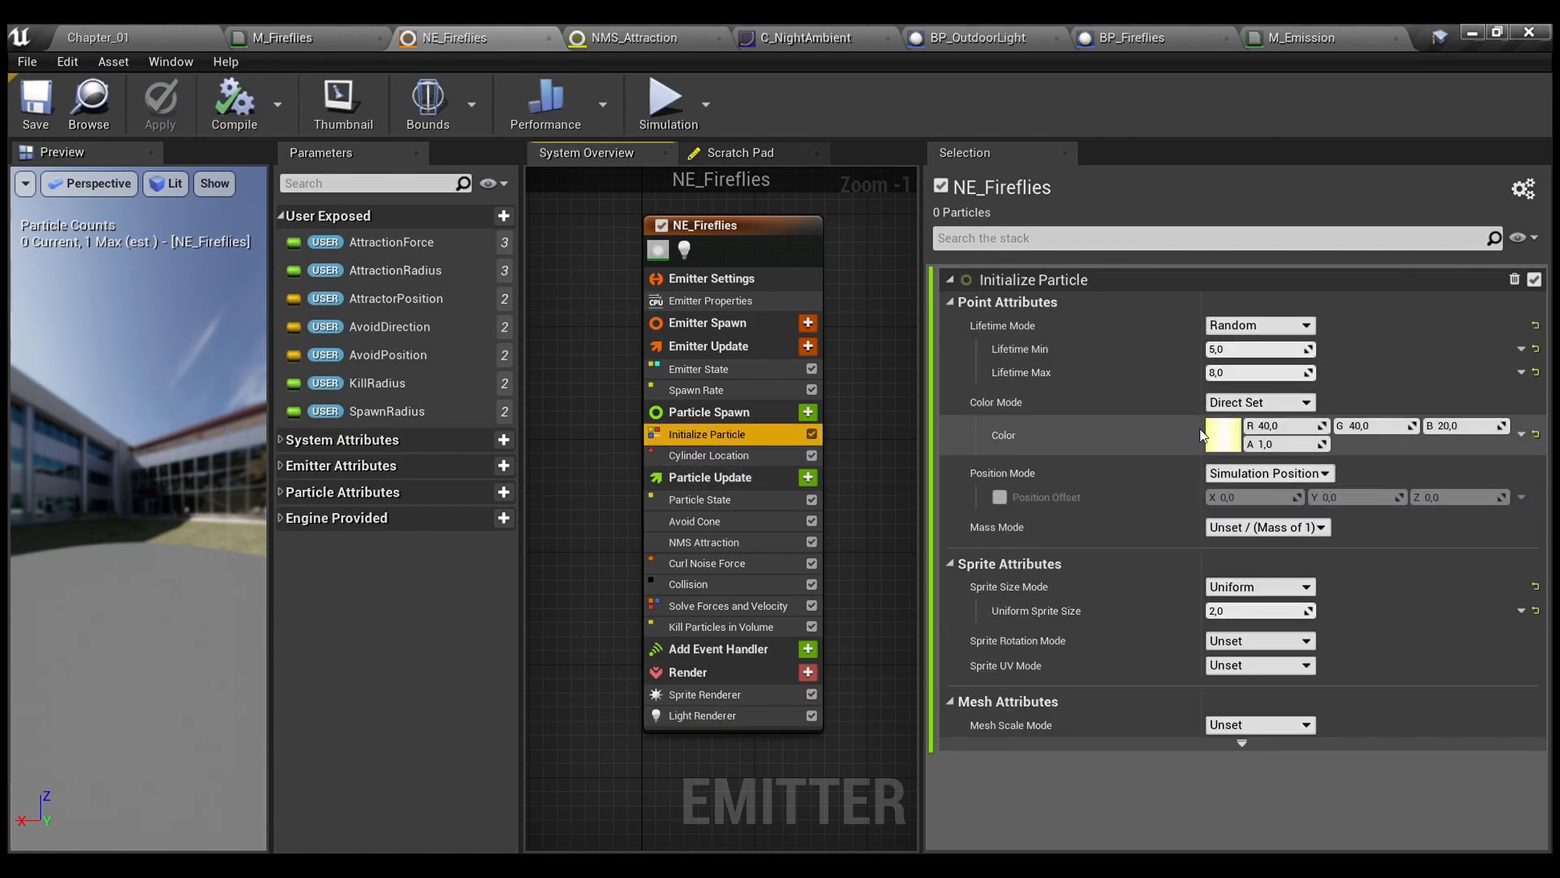
click(709, 719)
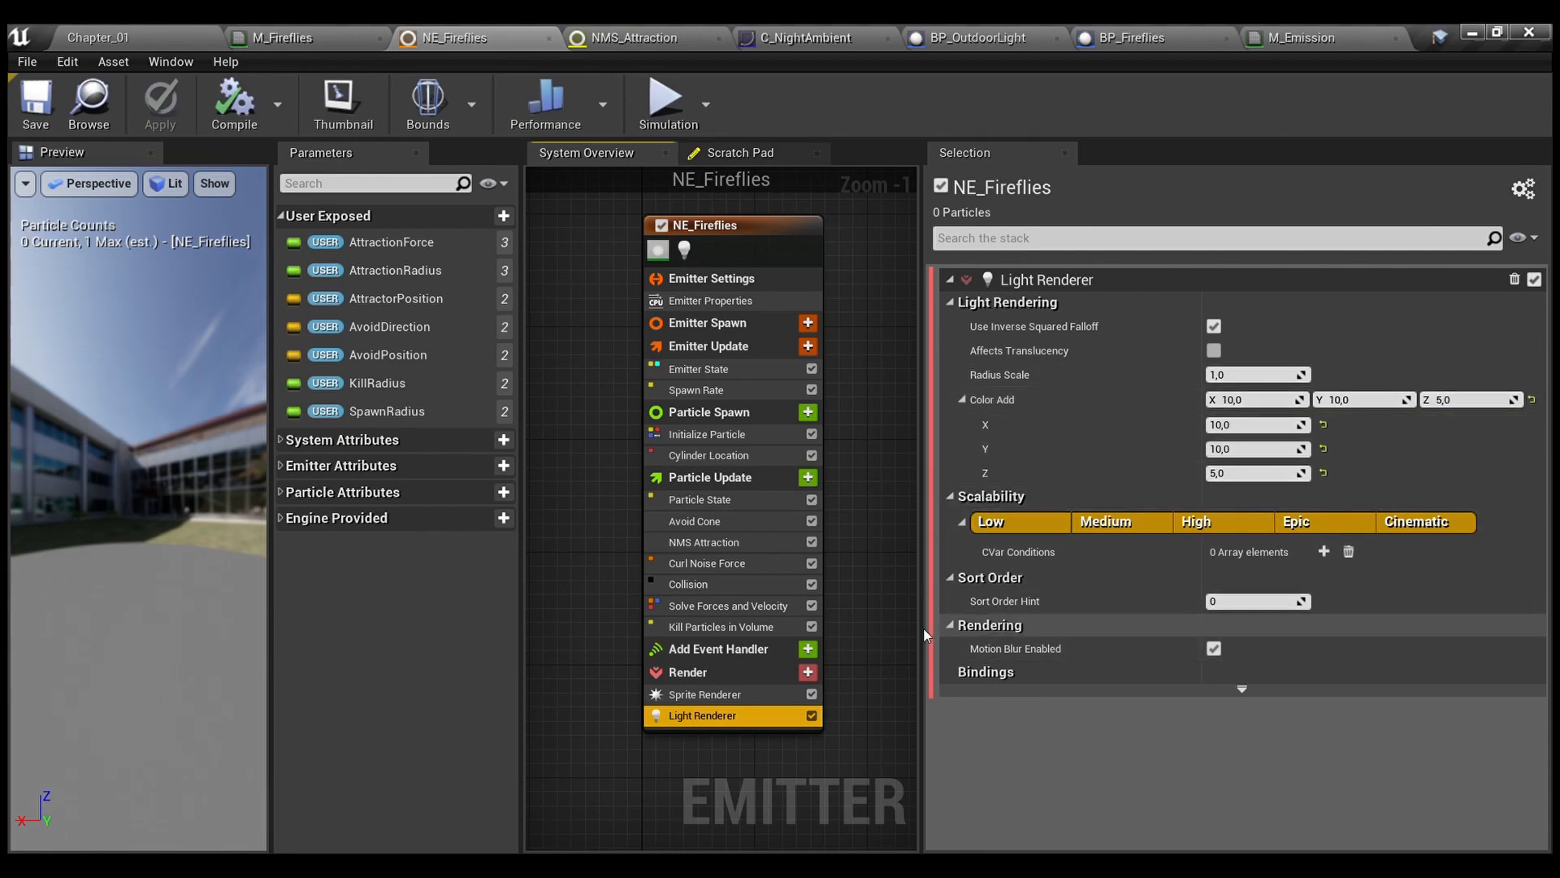
Select the whole NE_Fireflies emitter and compare its user-exposed parameters with the BP_Fireflies construction script
click(735, 225)
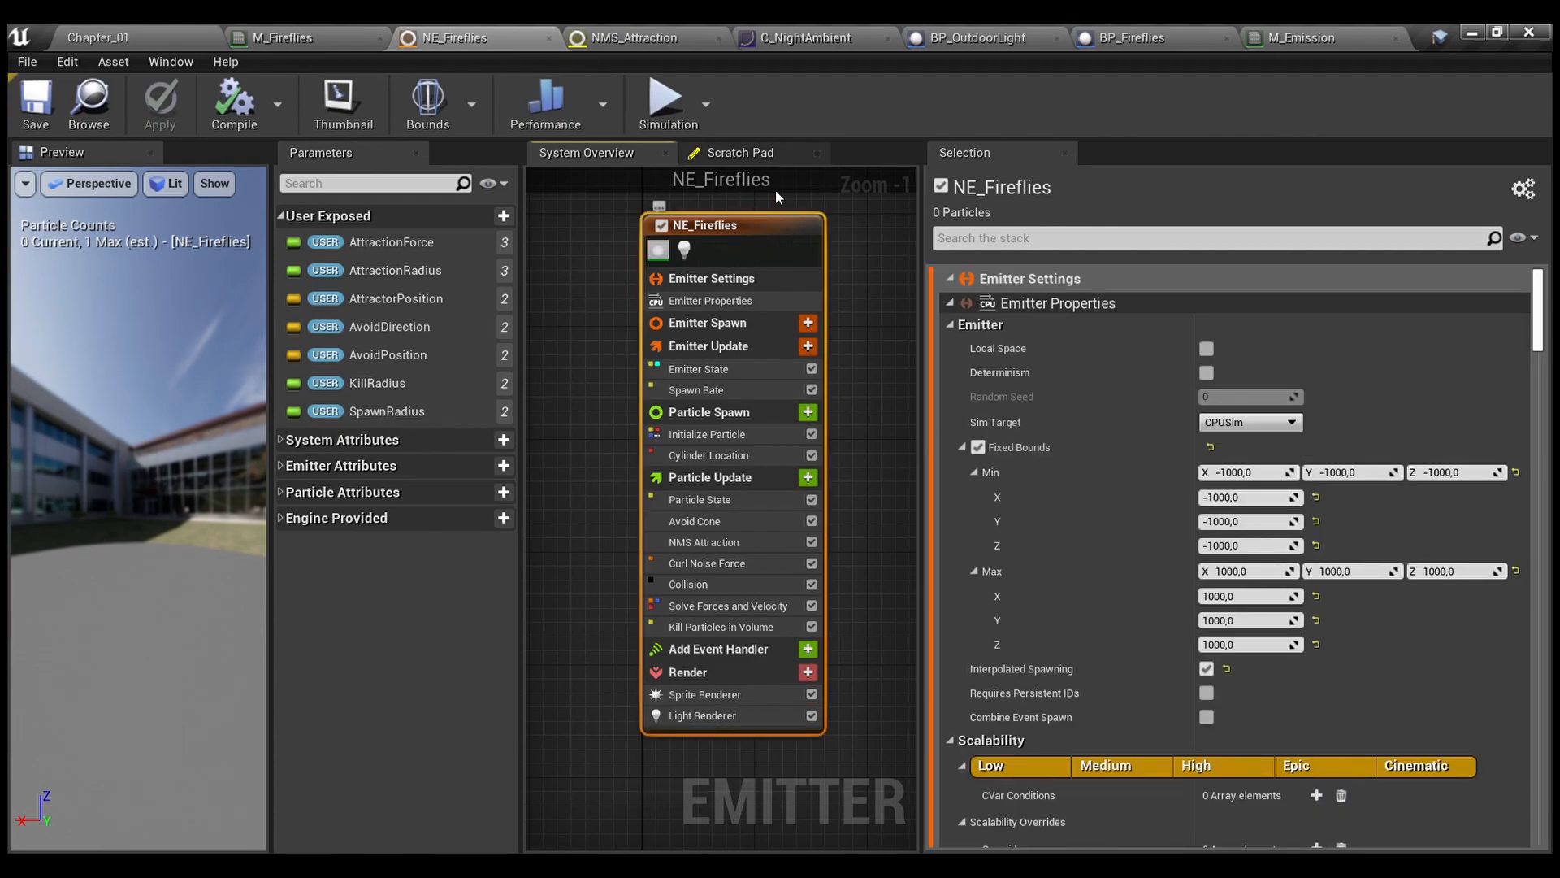
click(1128, 41)
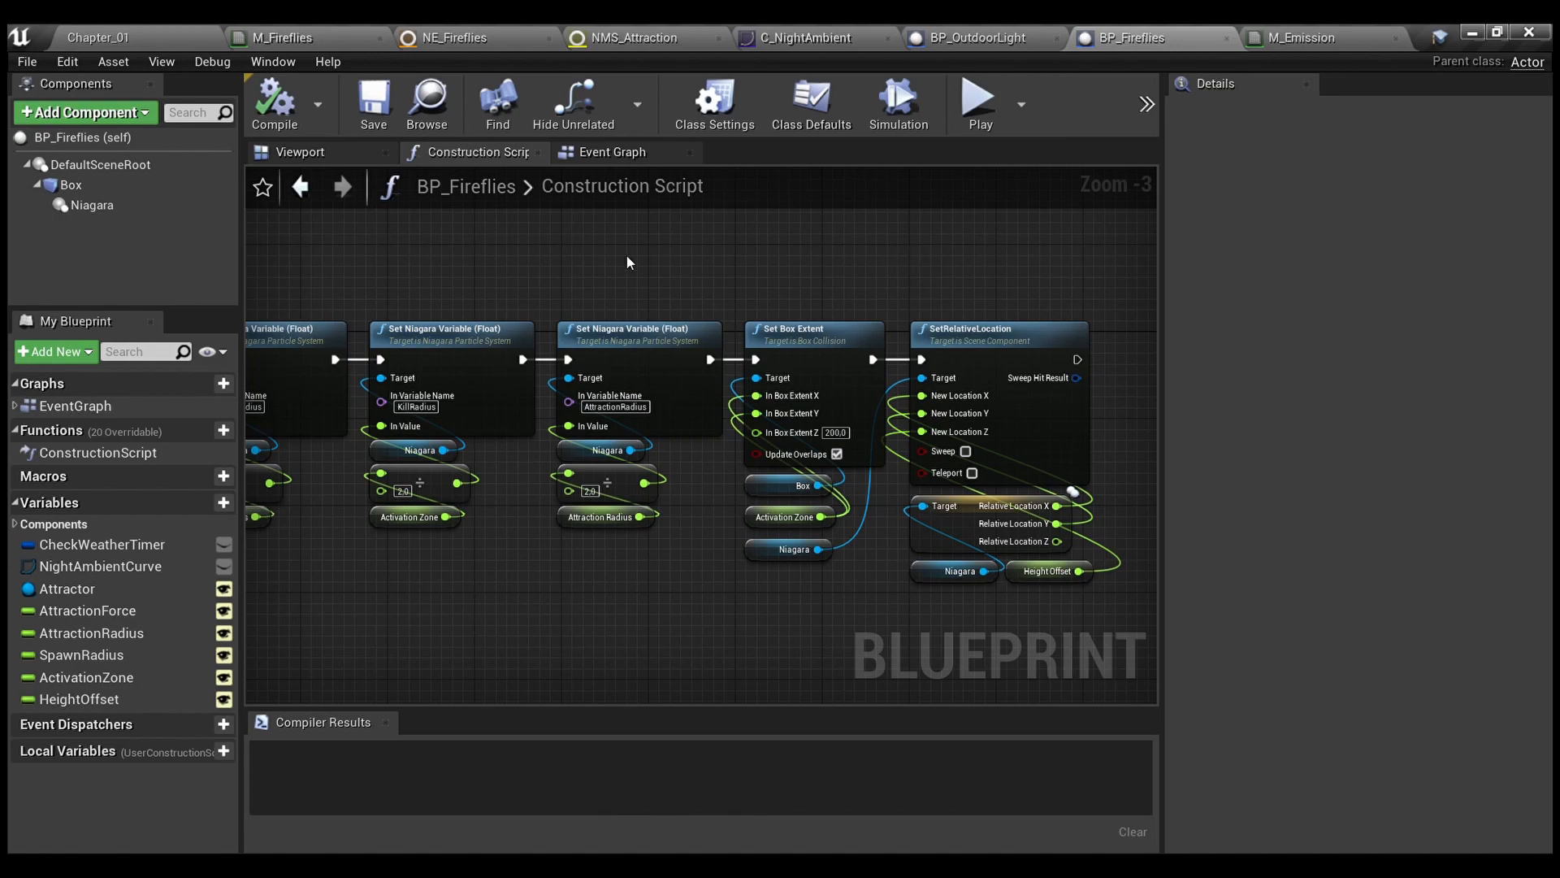
click(507, 32)
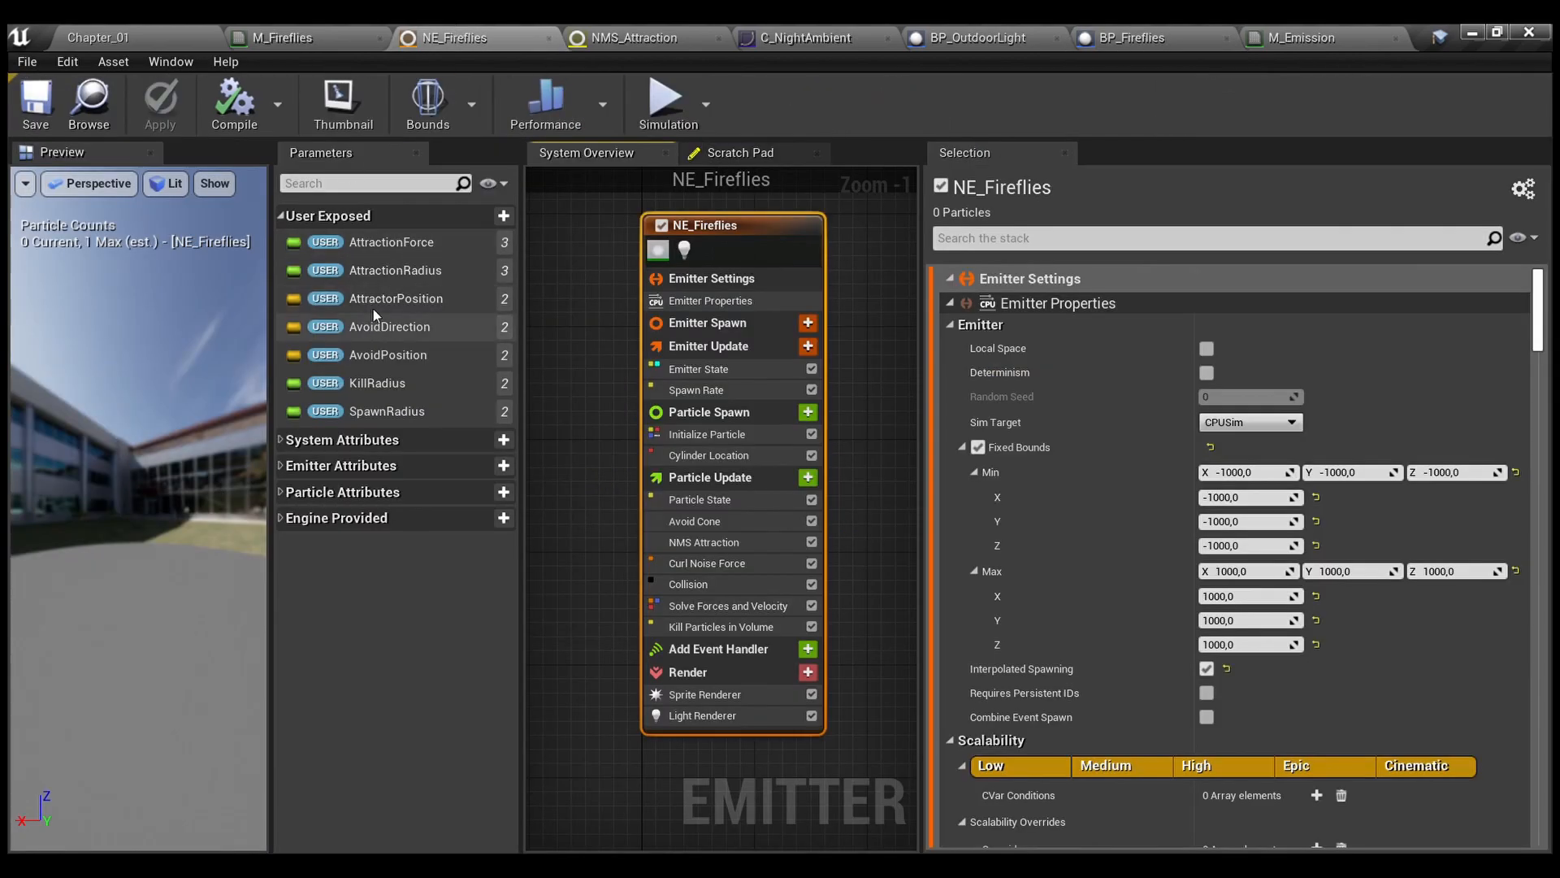
In the BP_Fireflies construction script, select the SpawnRadius node group and examine the Set Niagara Variable nodes
click(1085, 34)
scroll(731, 235, down, 2)
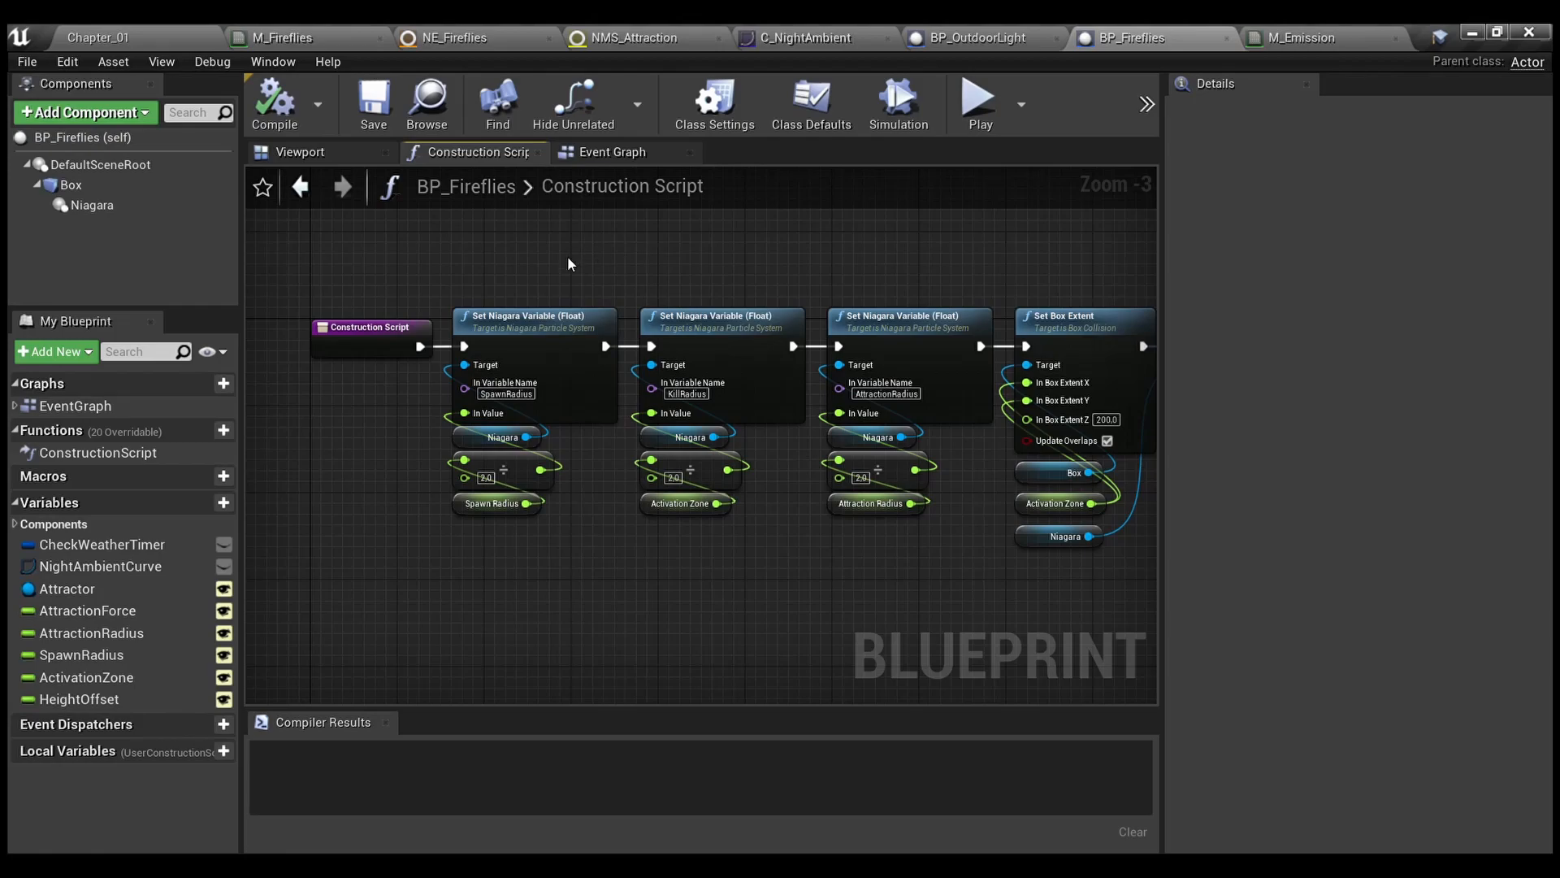
scroll(564, 271, up, 1)
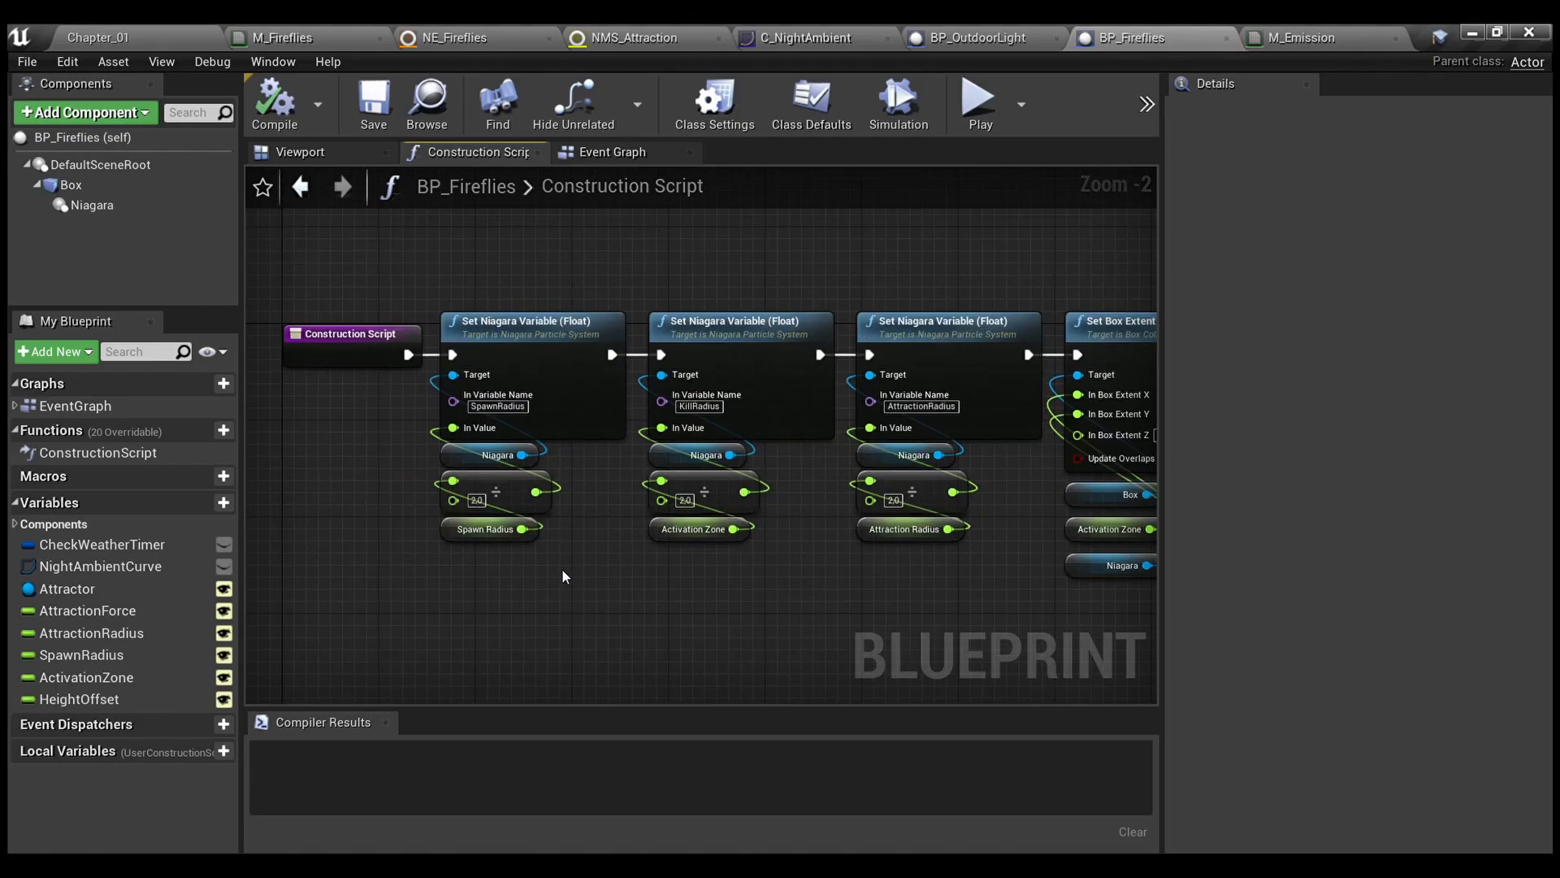
drag(578, 572, 482, 330)
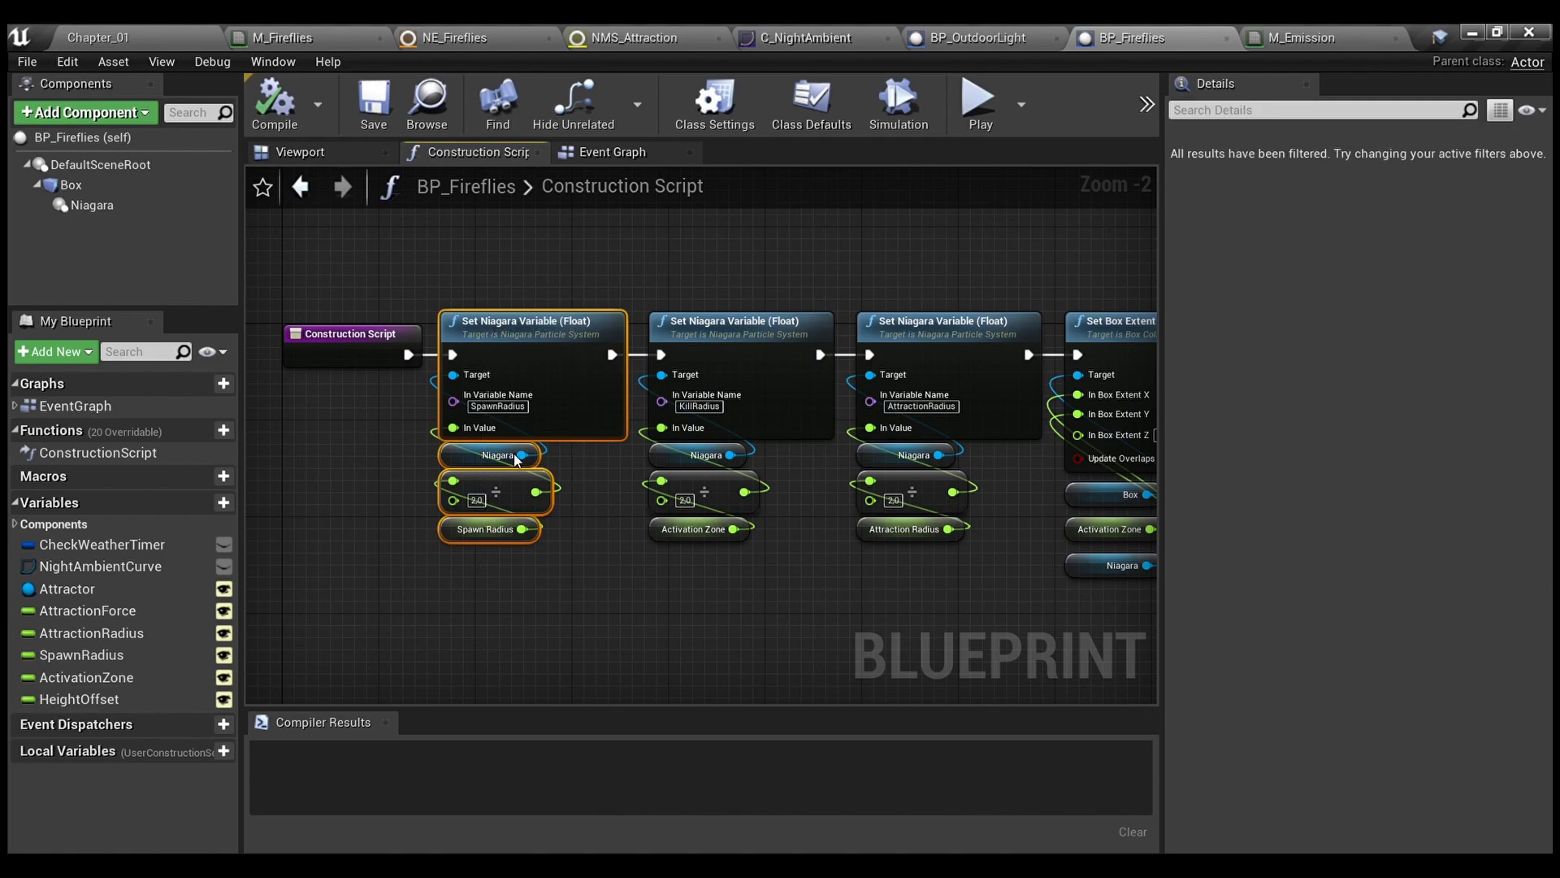
click(509, 597)
scroll(579, 470, up, 2)
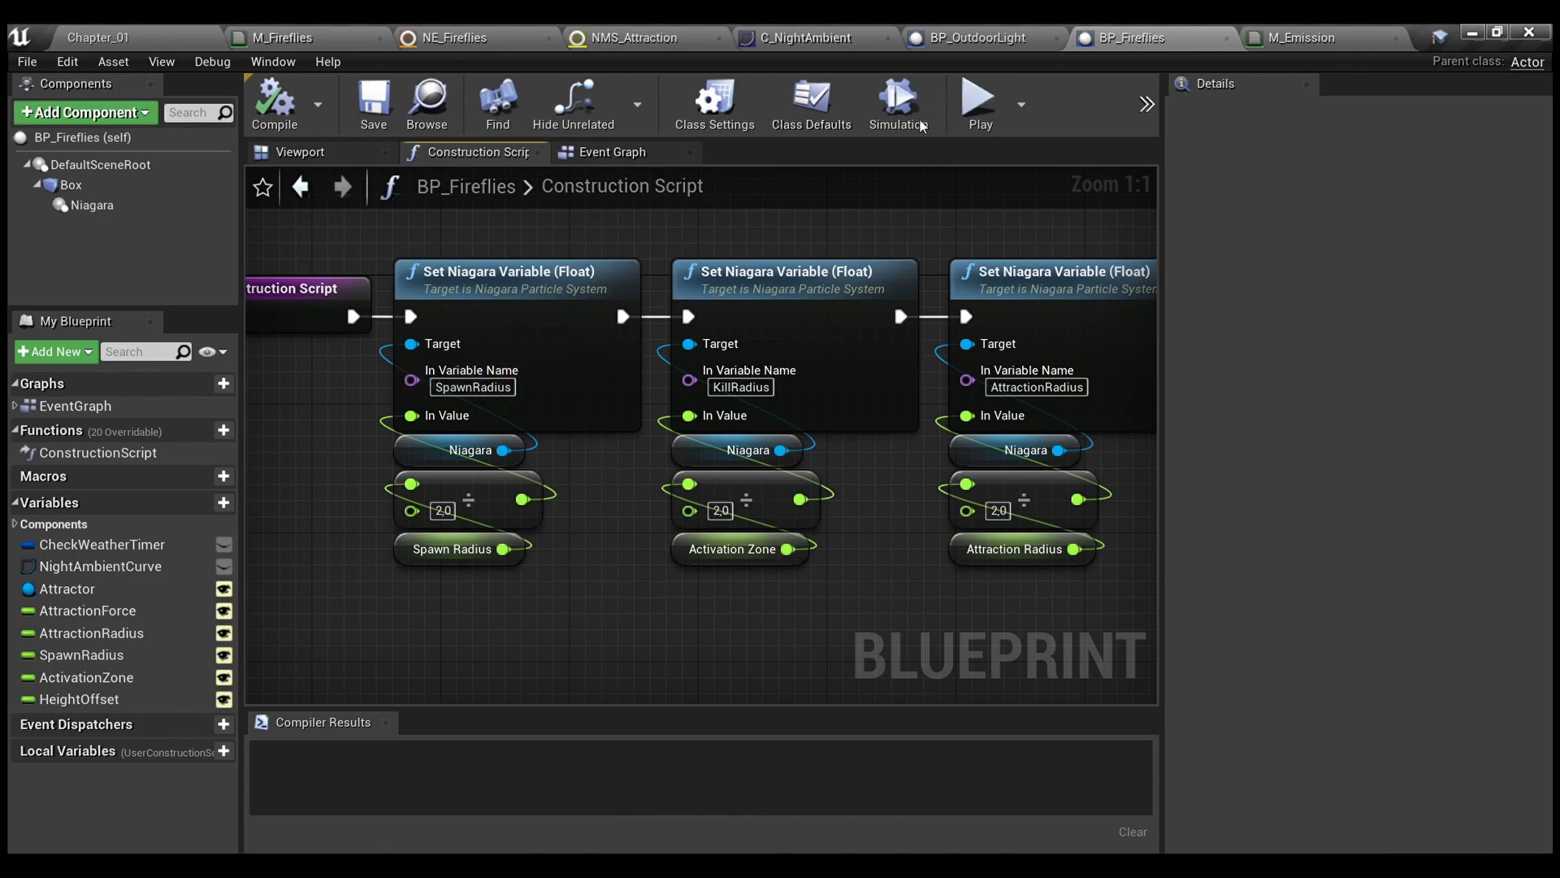
Recheck the user-exposed parameters in NE_Fireflies and follow the BP_Fireflies construction script through to the SetRelativeLocation node
click(498, 38)
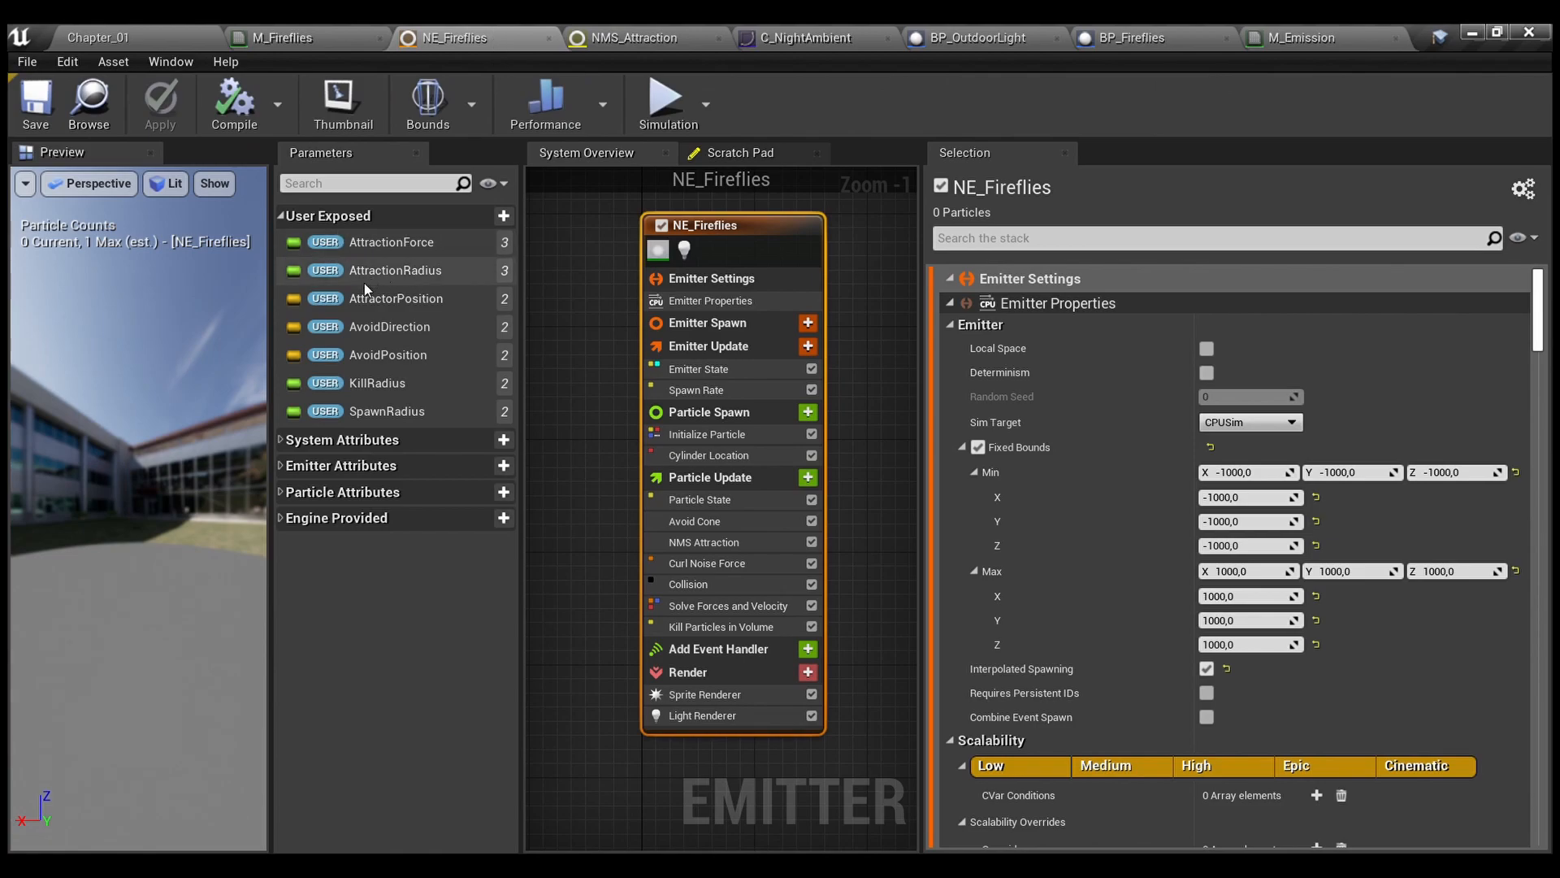
click(1123, 37)
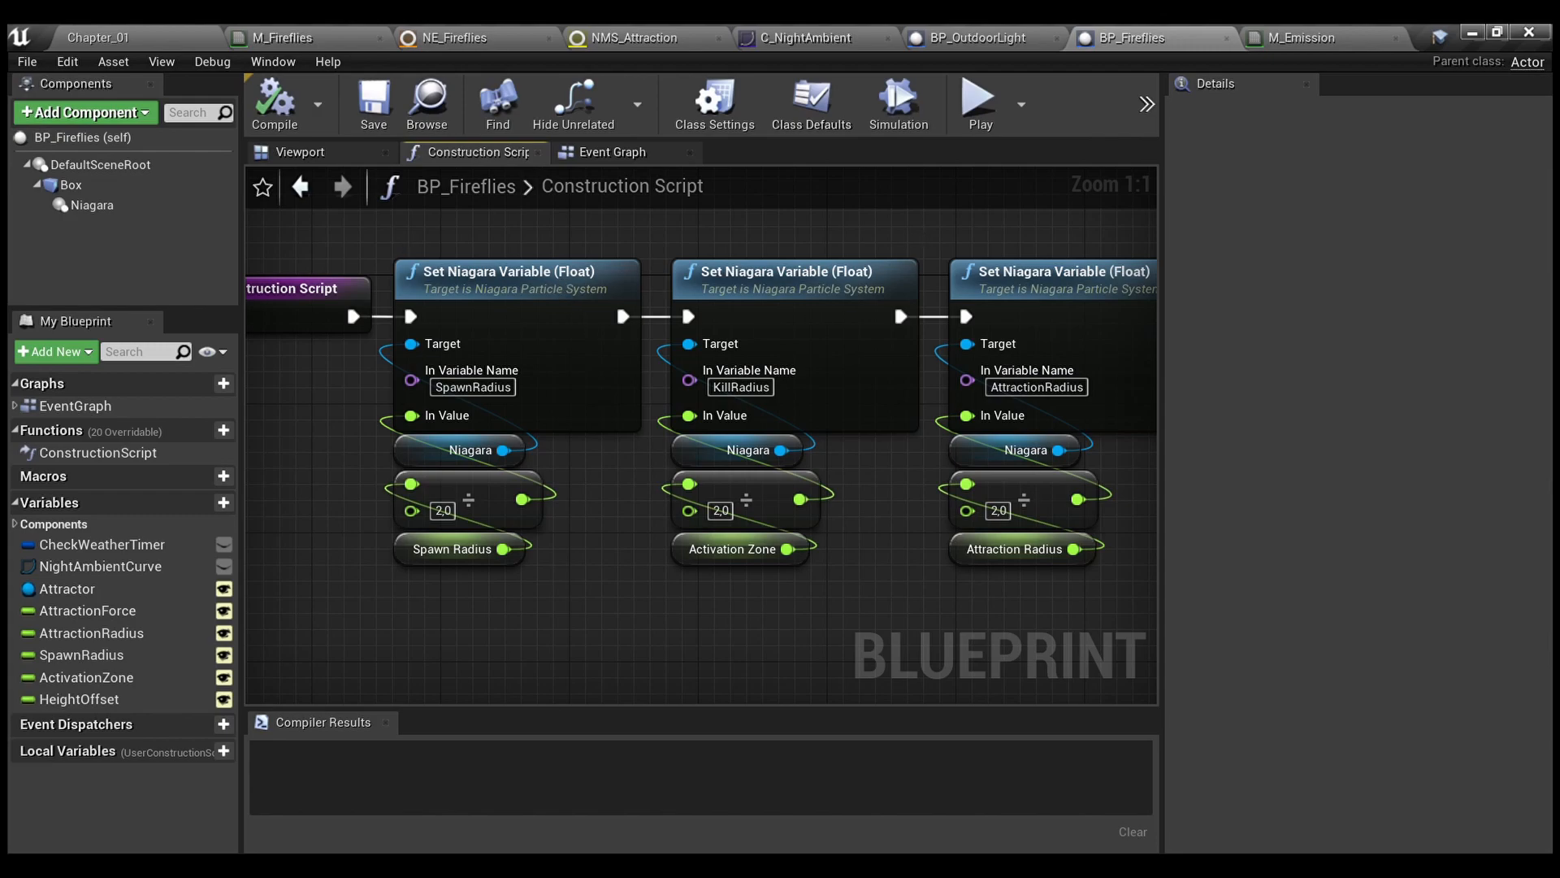
right_drag(908, 236, 386, 233)
right_drag(875, 274, 477, 273)
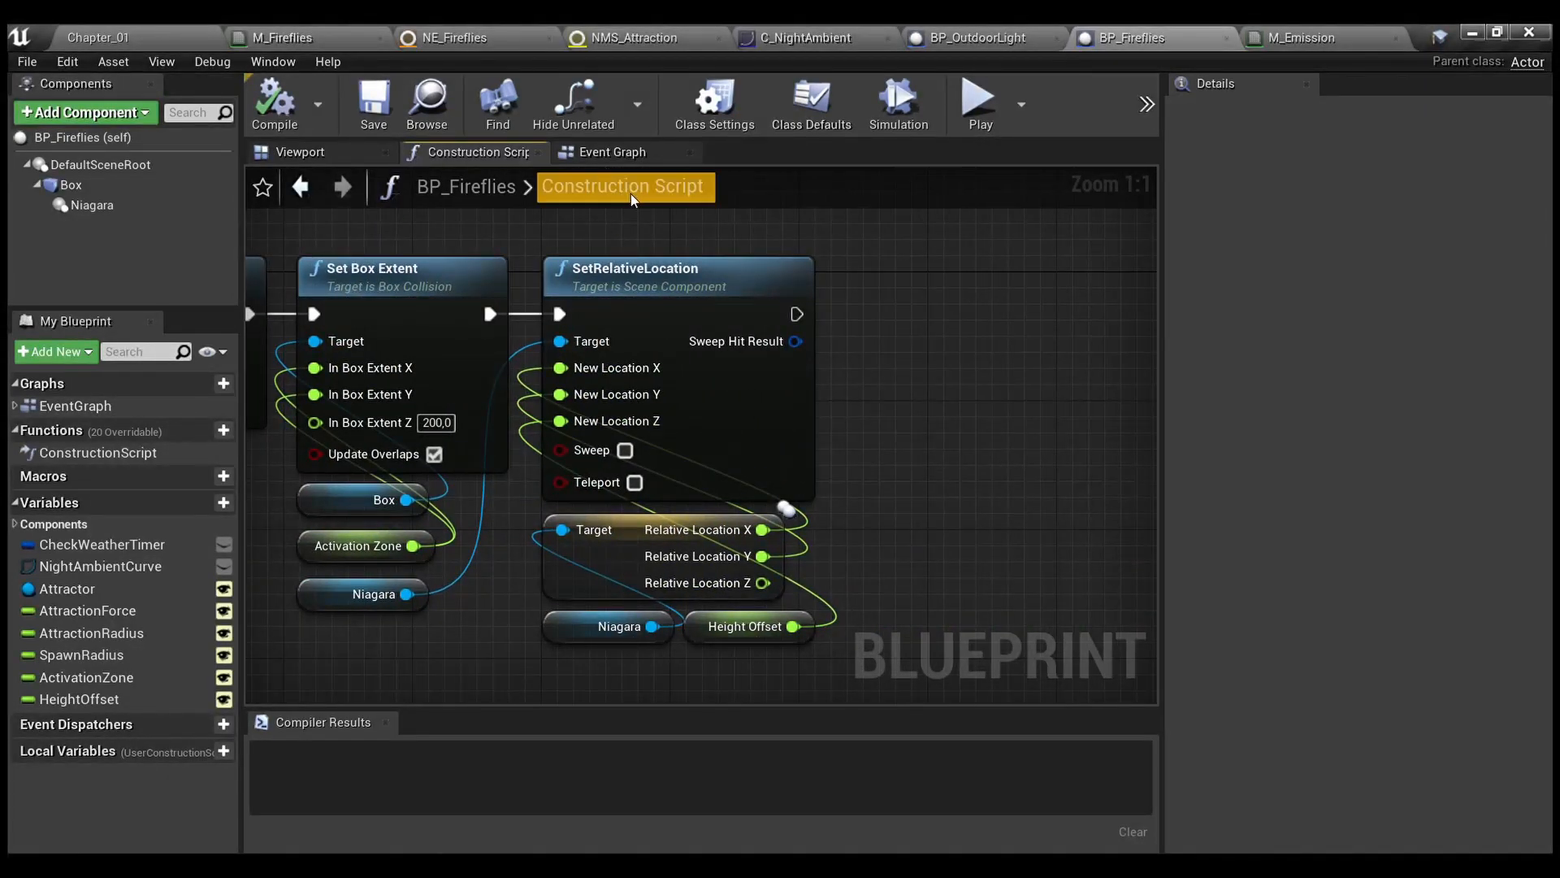
Examine the BP_Fireflies event graph nodes that set the AttractionForce and AttractorPosition Niagara variables
click(620, 156)
right_drag(945, 307, 705, 459)
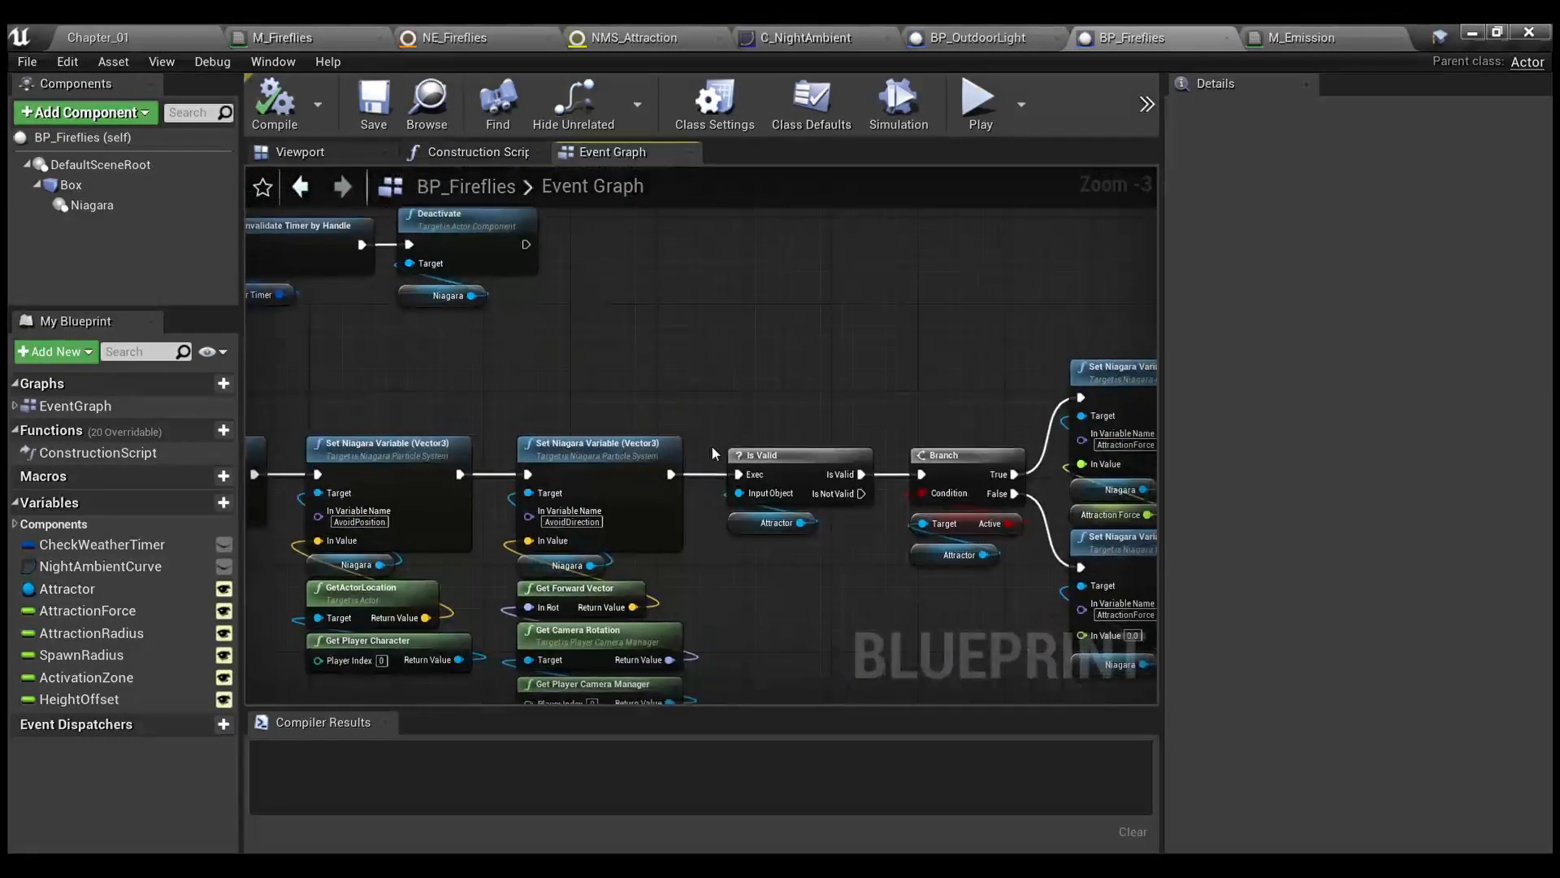
right_drag(1002, 423, 591, 352)
scroll(692, 317, up, 3)
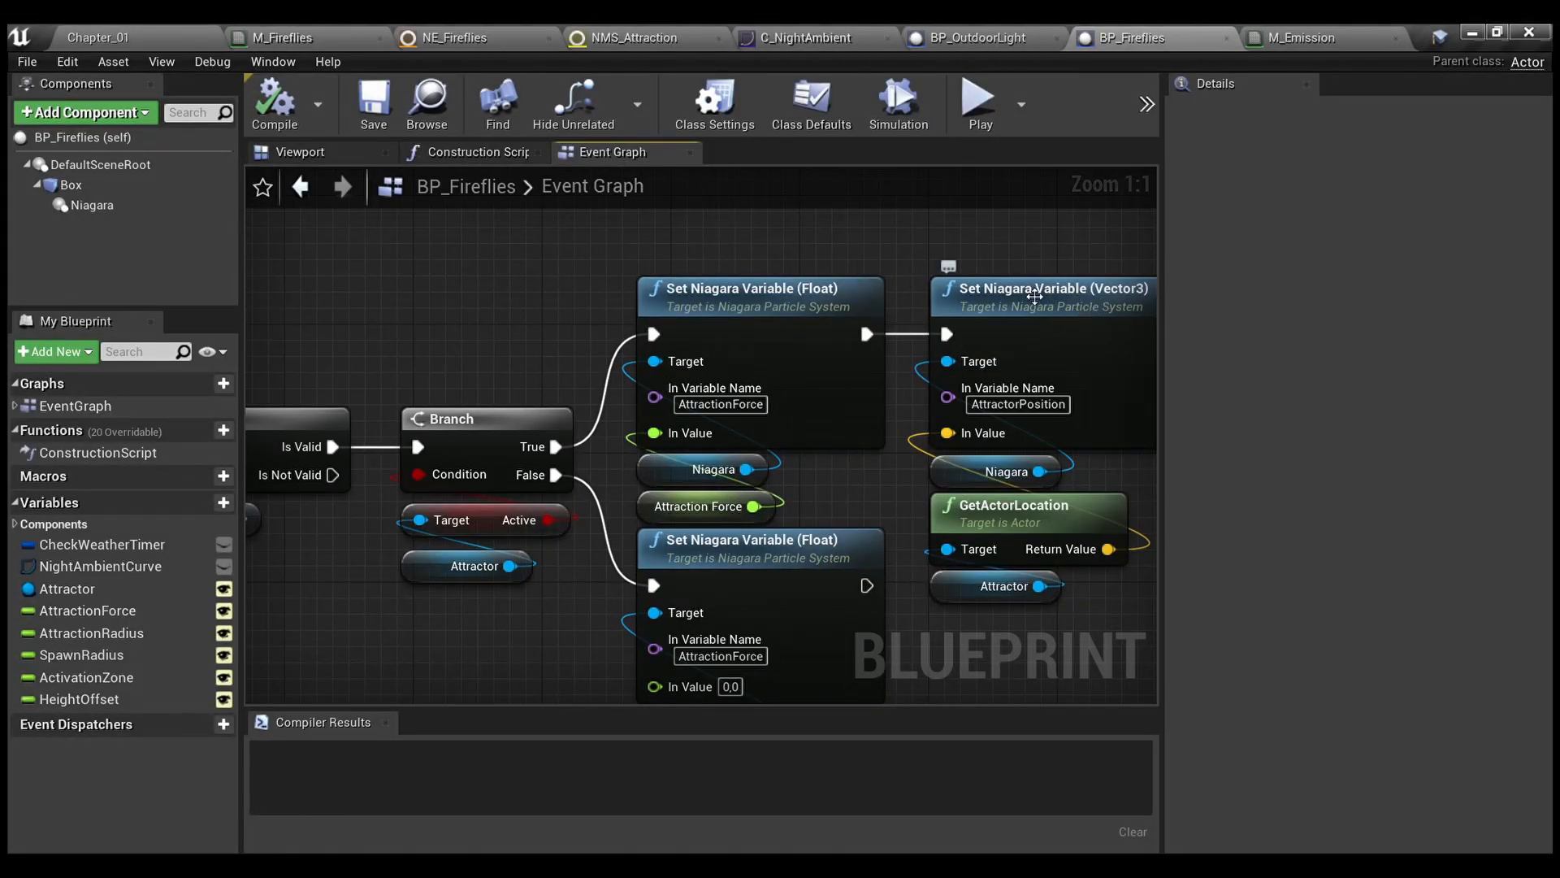
Return to the start of the construction script and inspect the Spawn Radius variable's details
click(480, 154)
right_drag(533, 232, 1138, 265)
scroll(1138, 265, down, 2)
scroll(453, 468, up, 2)
right_drag(543, 537, 491, 578)
scroll(781, 633, down, 1)
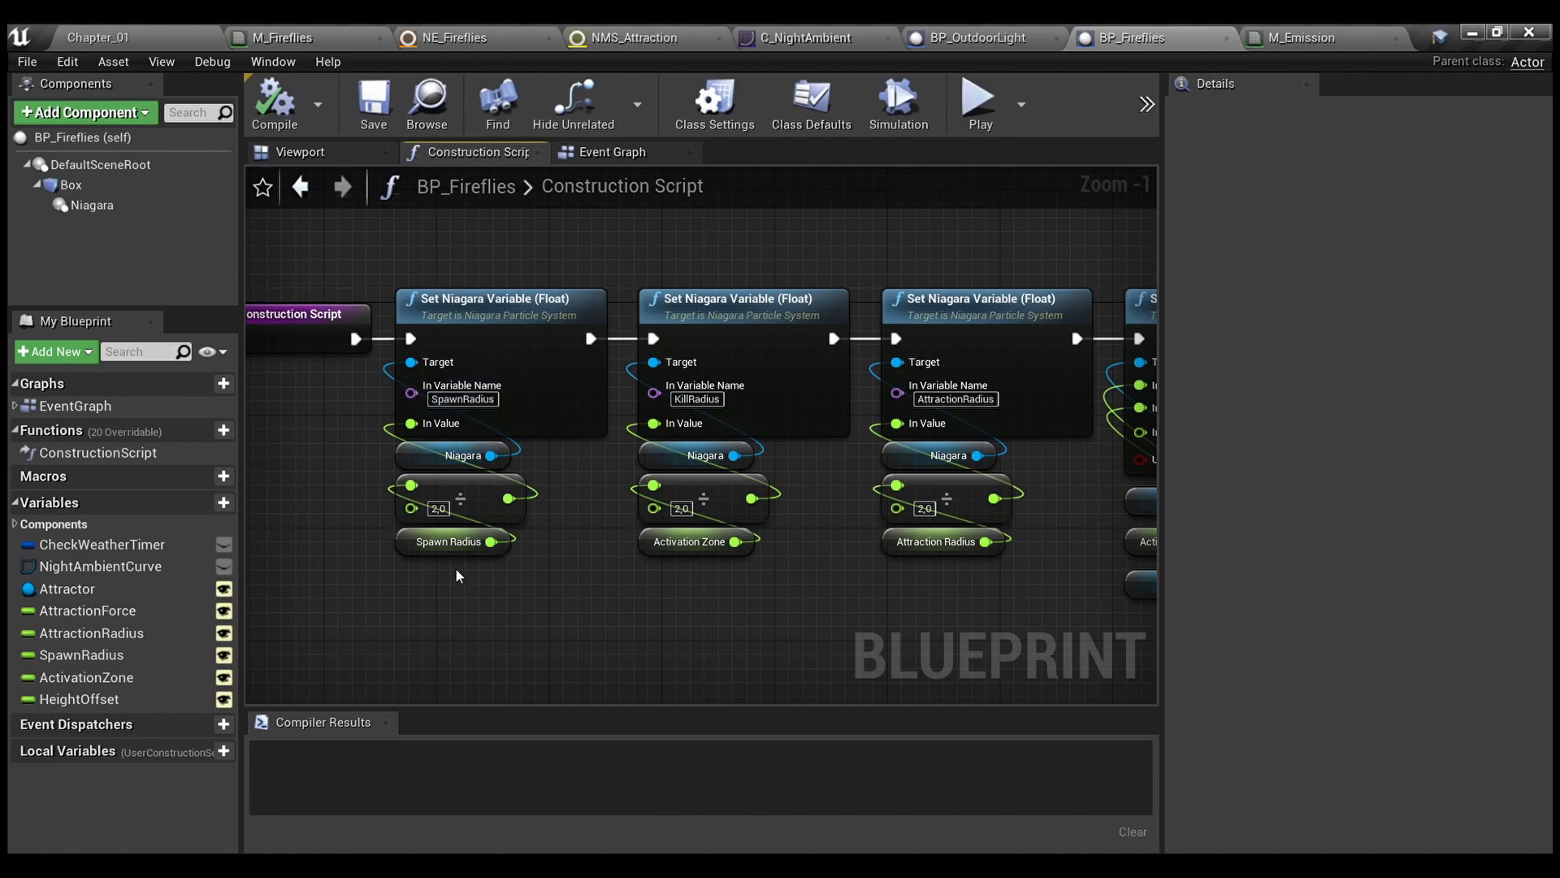
scroll(456, 569, up, 1)
click(510, 533)
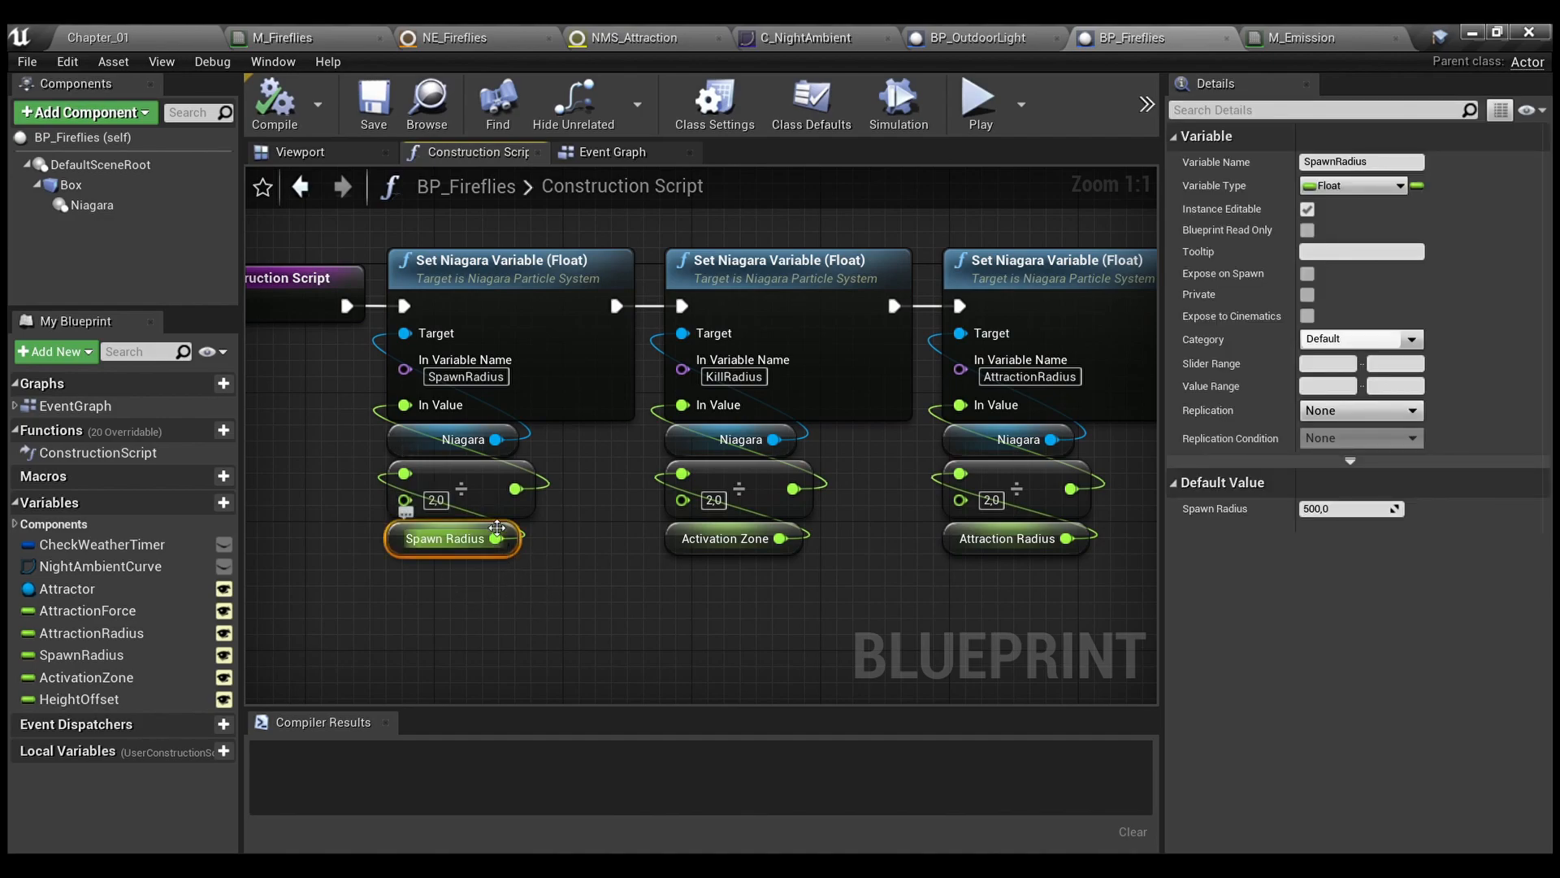
click(517, 589)
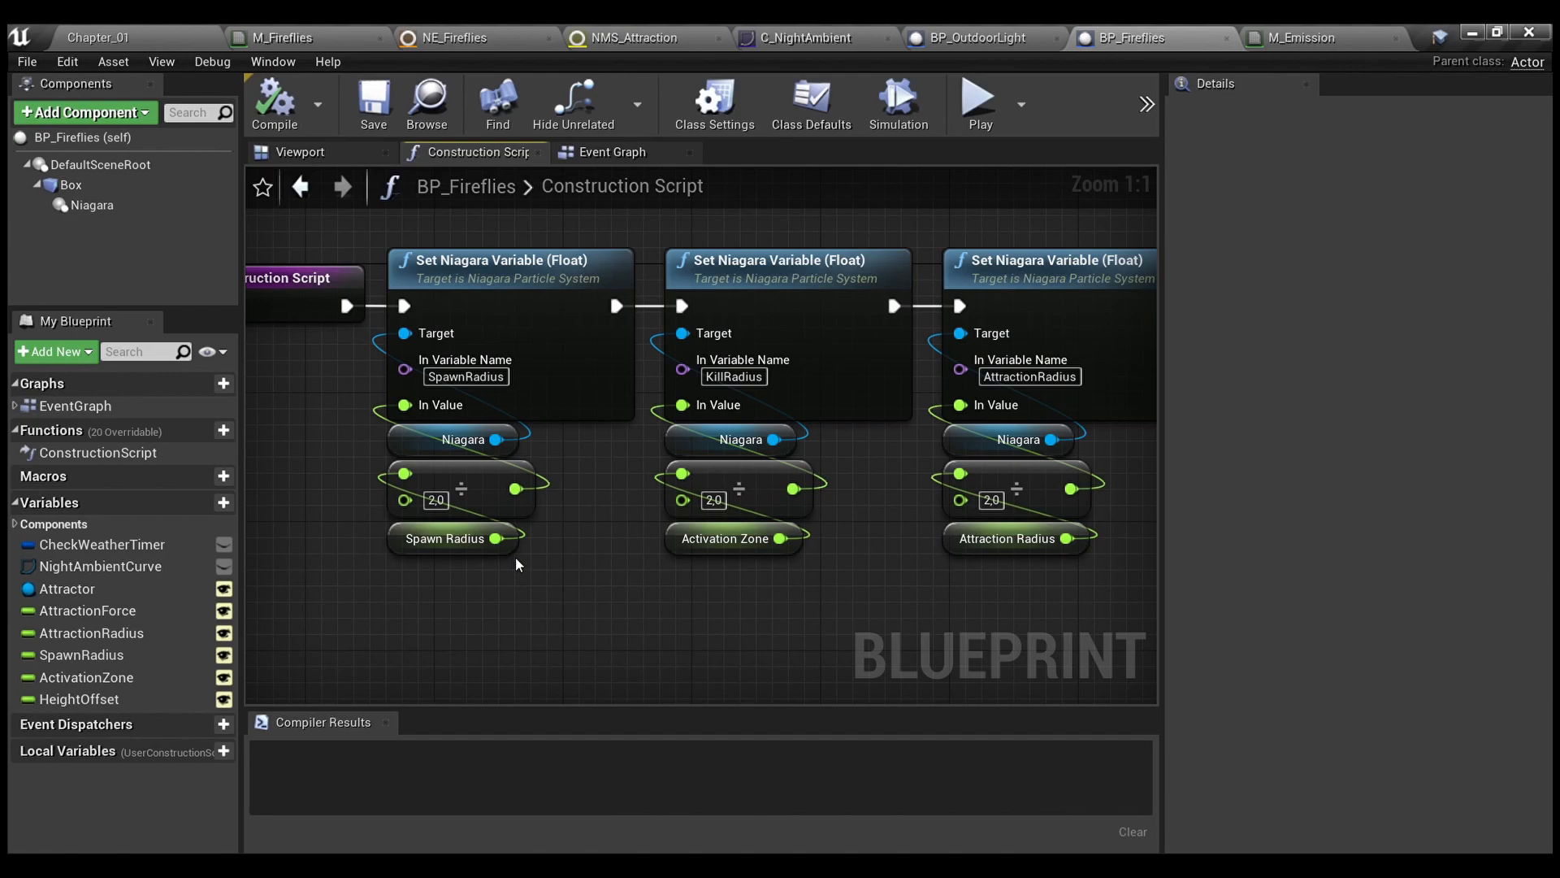
Select the SpawnRadius, KillRadius and AttractionRadius node groups in turn to review how each value is set
drag(553, 565, 461, 392)
click(557, 554)
right_drag(641, 577, 508, 607)
drag(697, 622, 611, 403)
right_drag(738, 578, 505, 579)
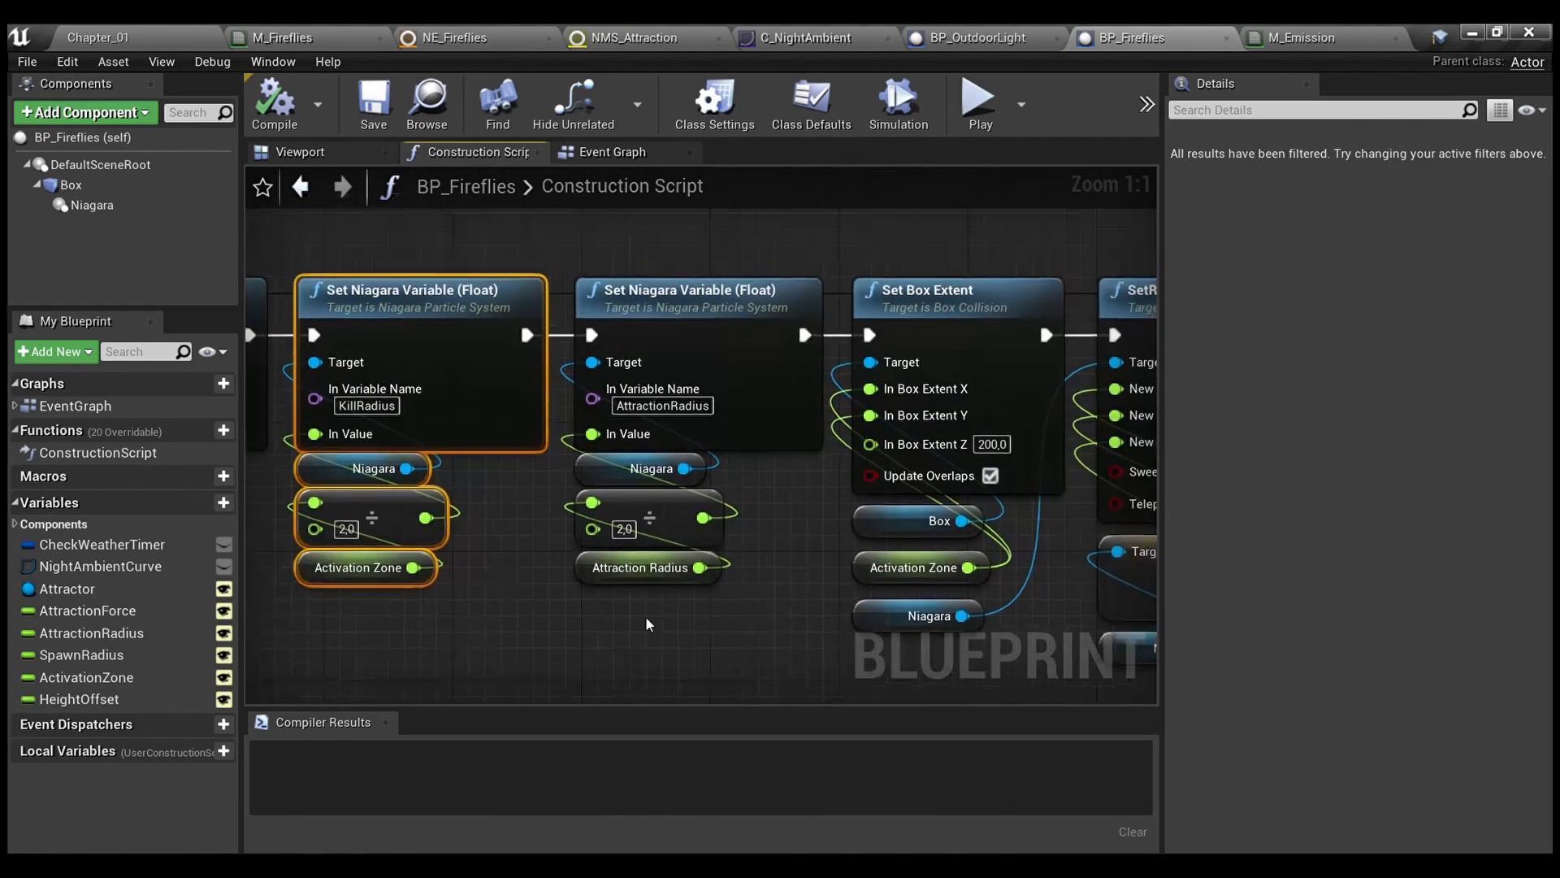
drag(718, 624, 640, 362)
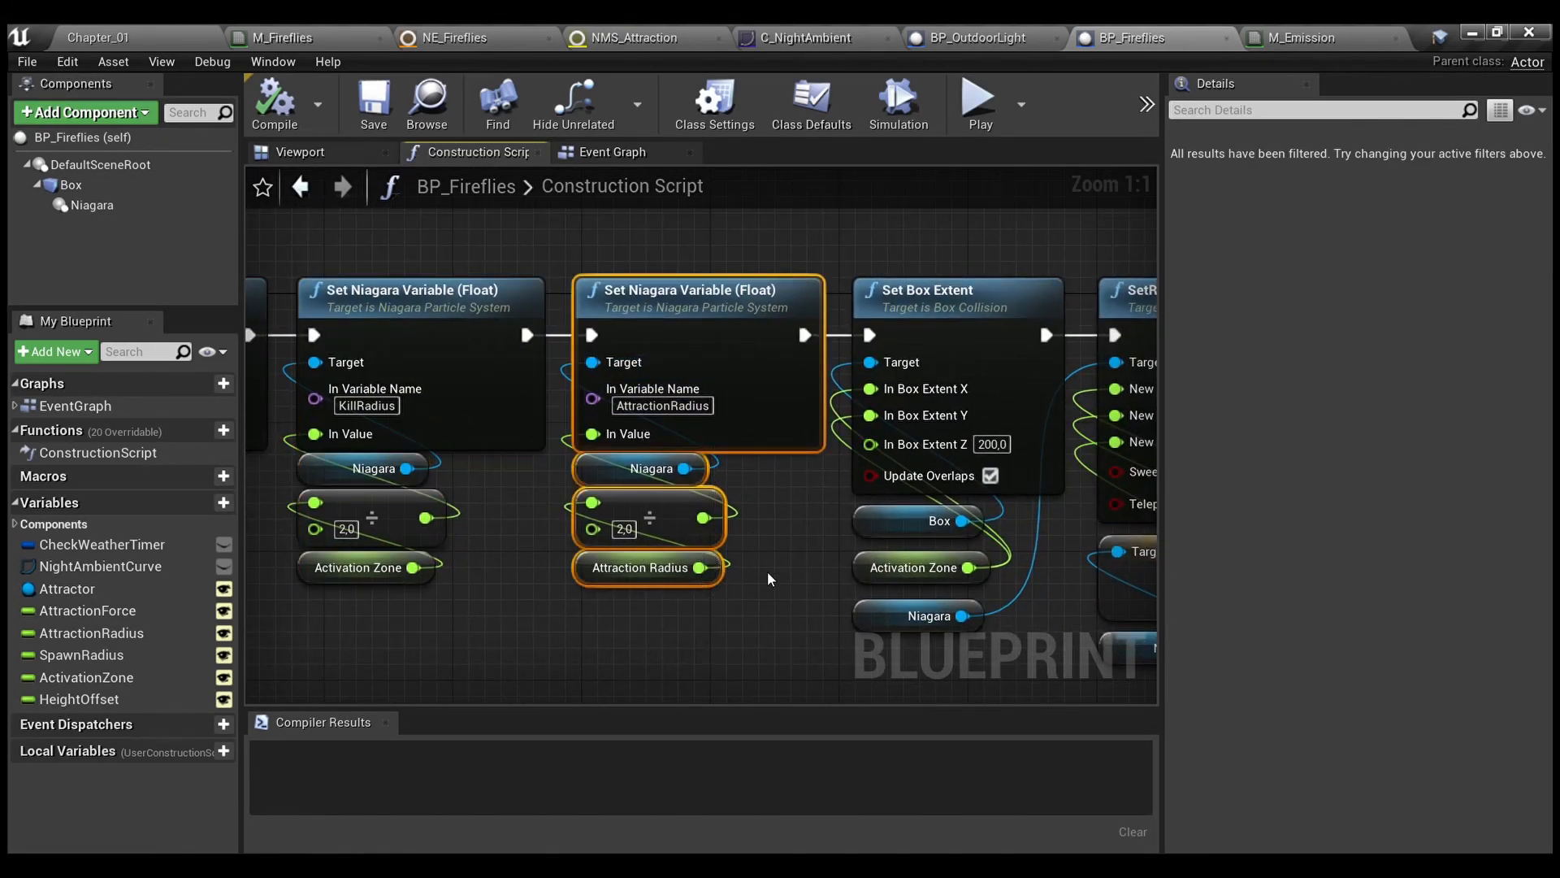
click(767, 572)
Examine the Set Box Extent nodes and the Activation Zone variable, and view the activation box in the BP_Fireflies viewport
right_drag(1049, 317, 621, 314)
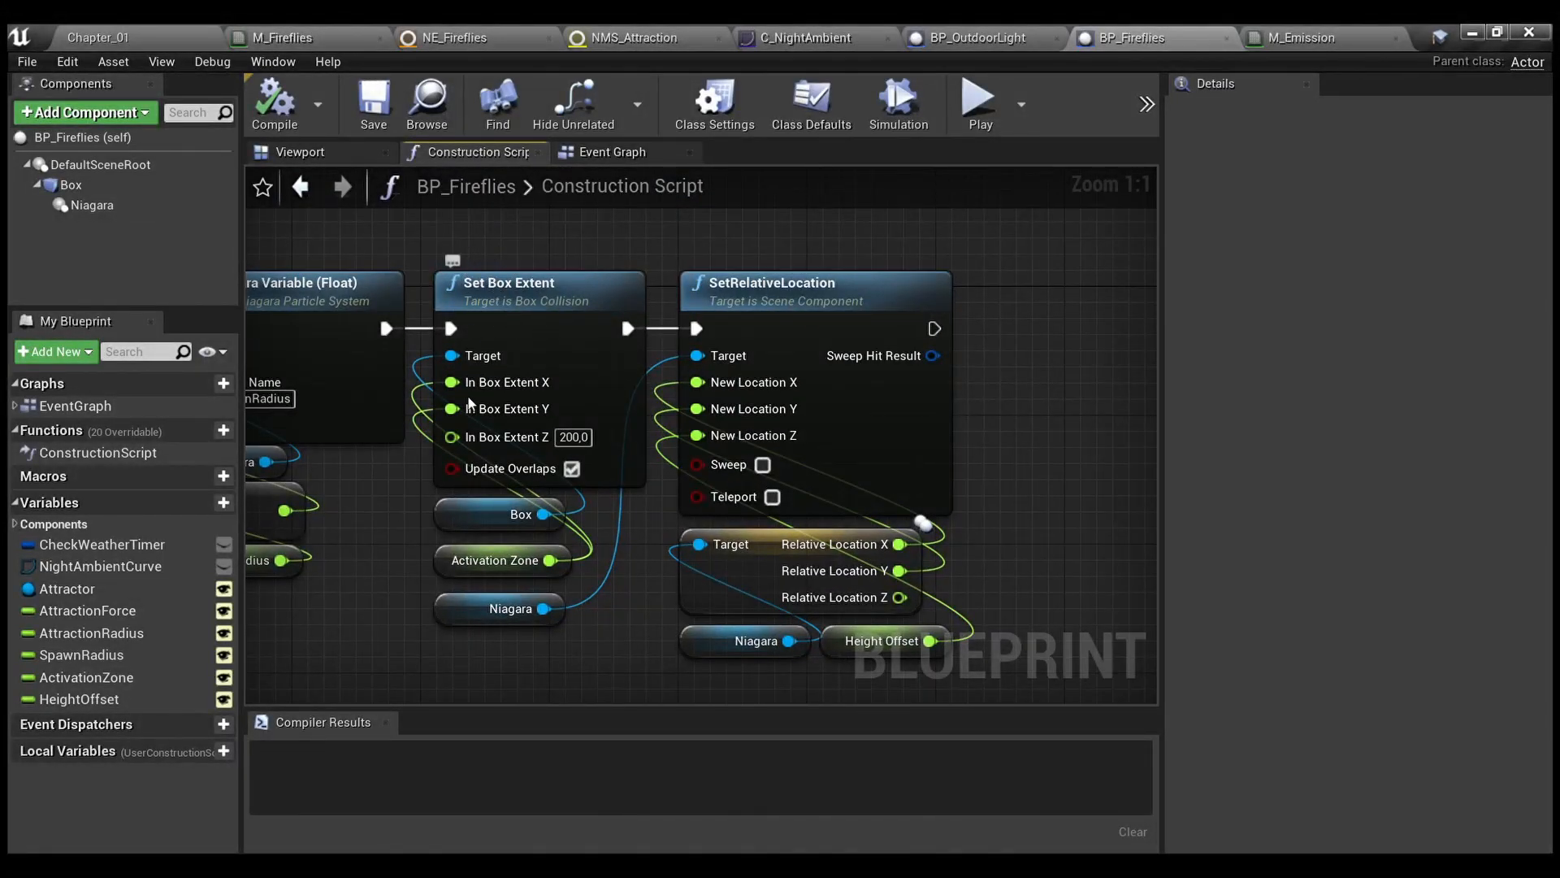
click(503, 321)
drag(500, 321, 589, 570)
click(616, 648)
click(452, 571)
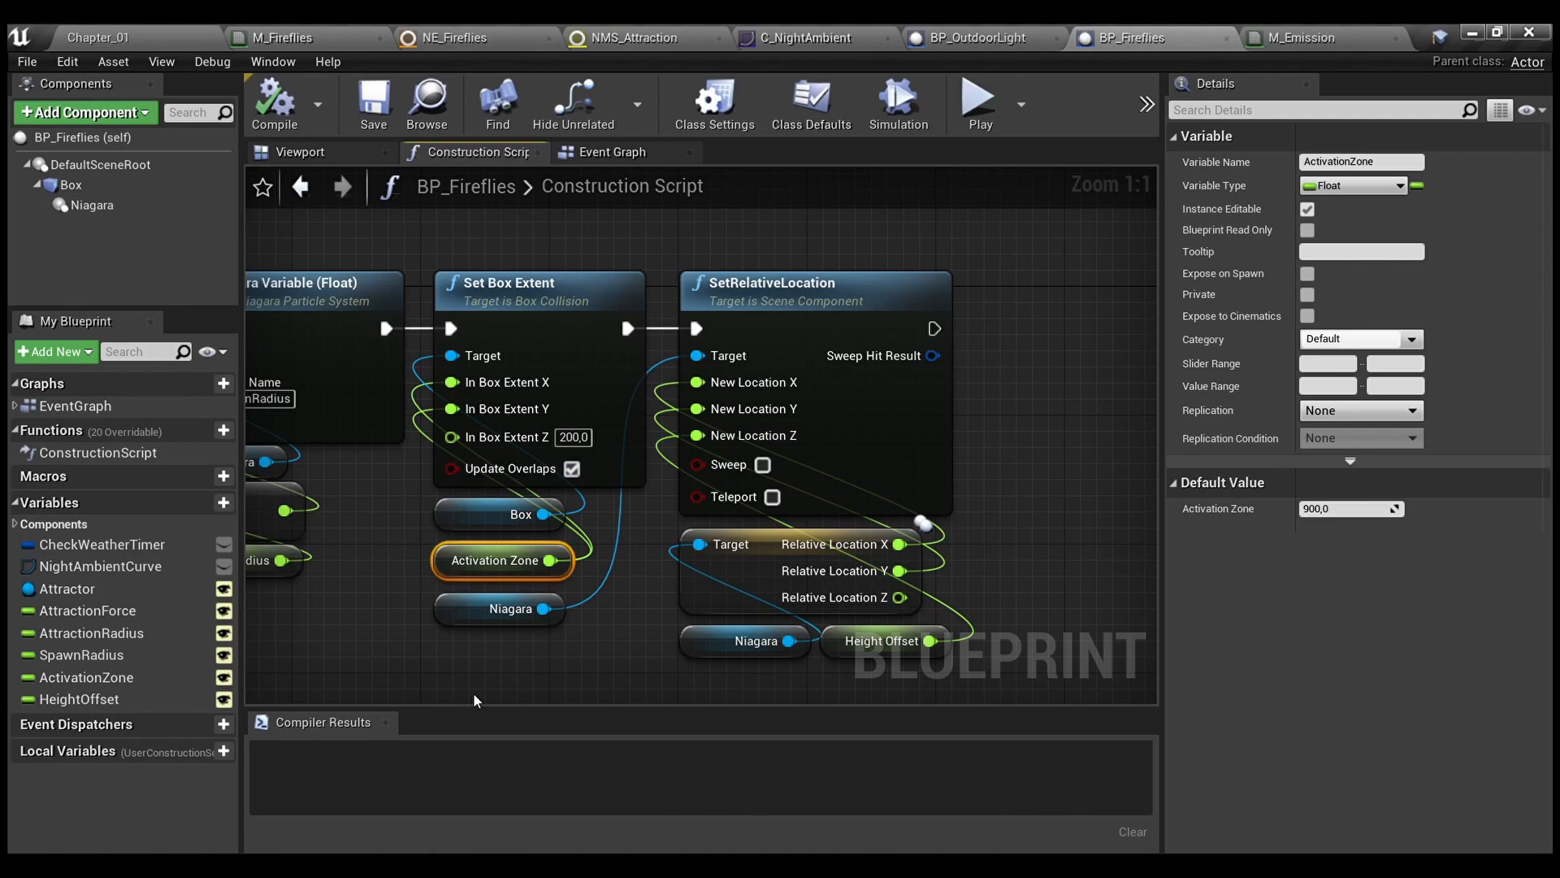
right_drag(397, 595, 553, 608)
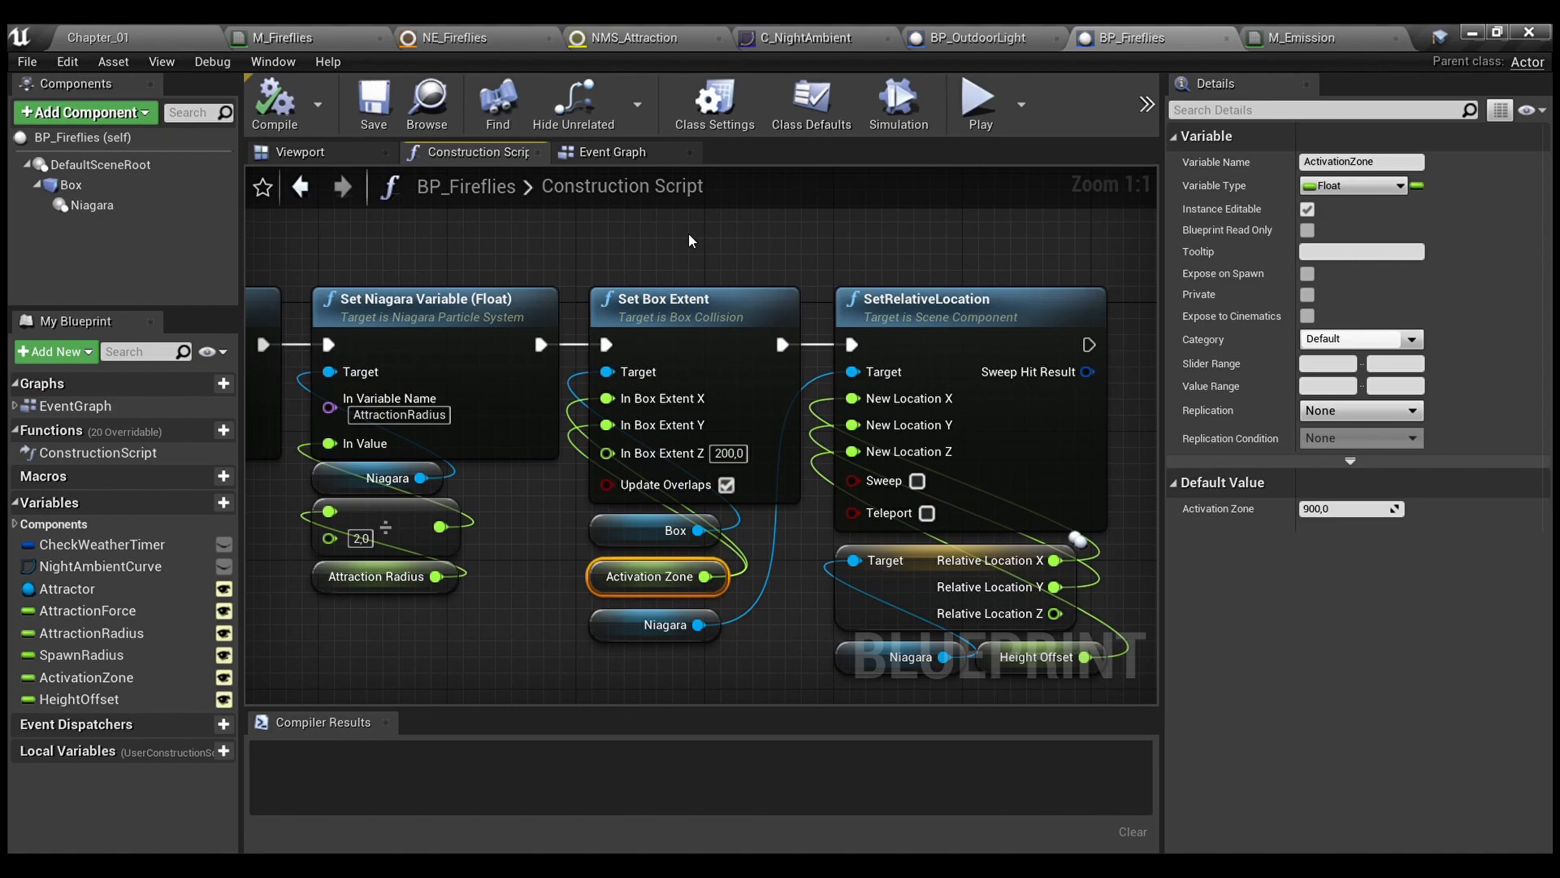
click(344, 154)
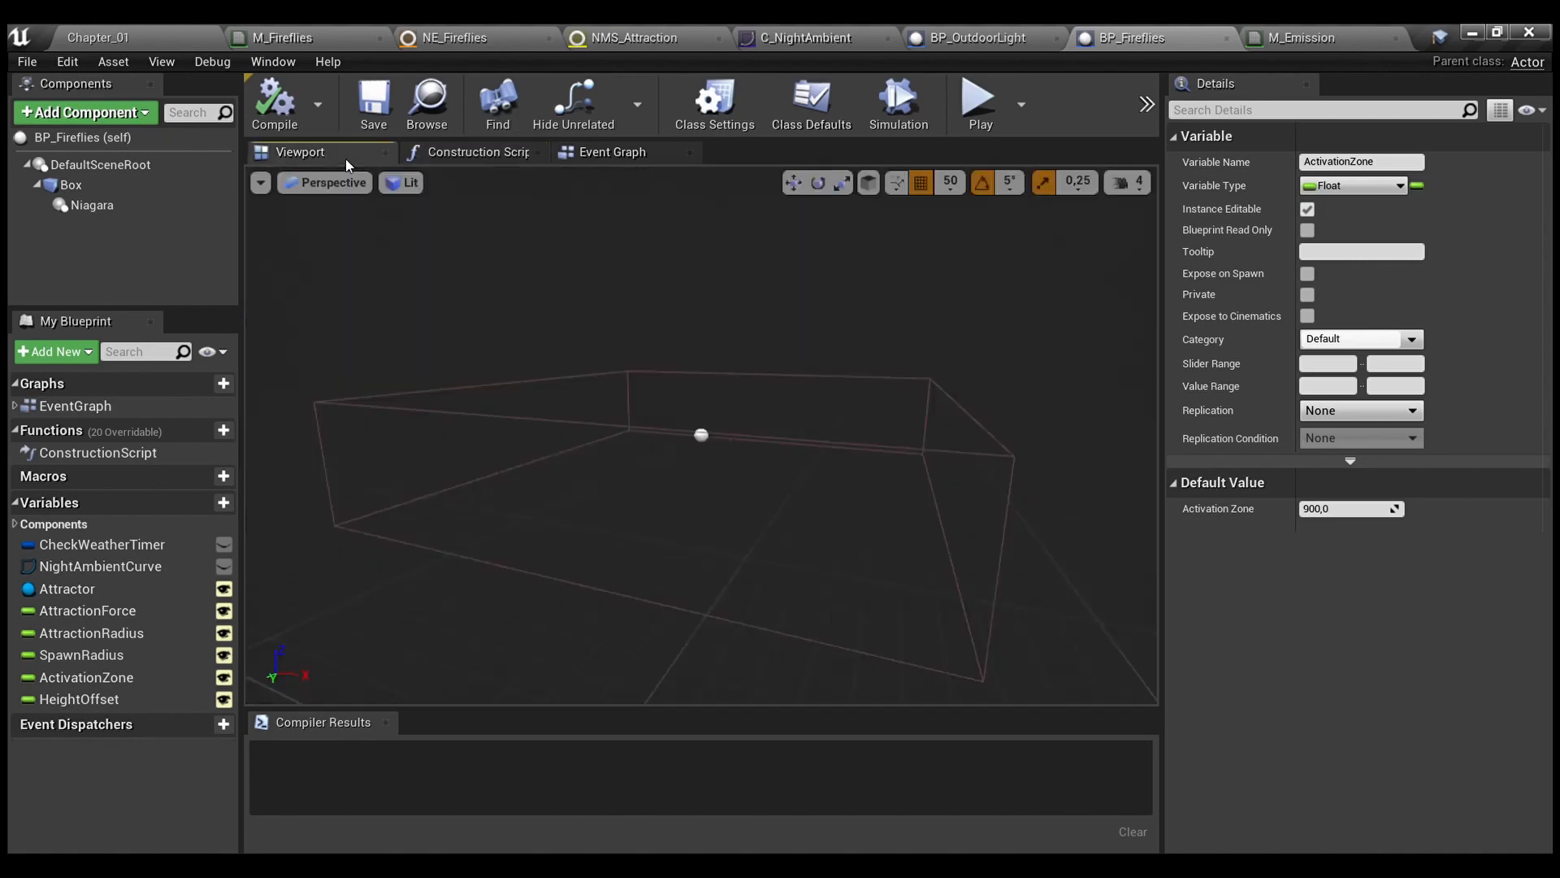
Inspect the Niagara and Box components, and examine the SetRelativeLocation node group with Height Offset in the construction script
click(72, 213)
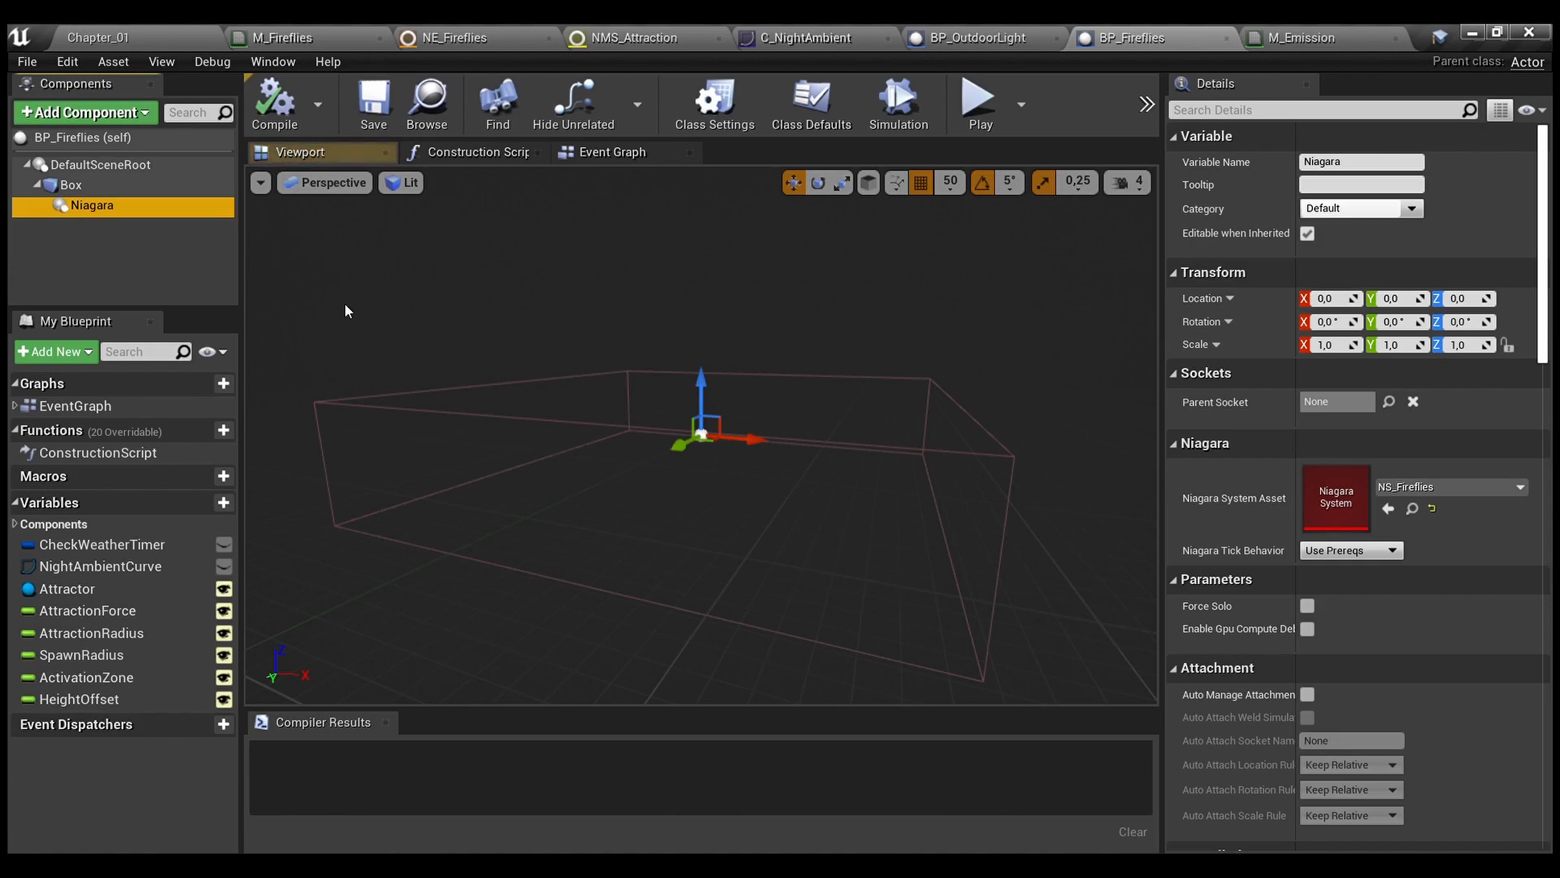
click(85, 185)
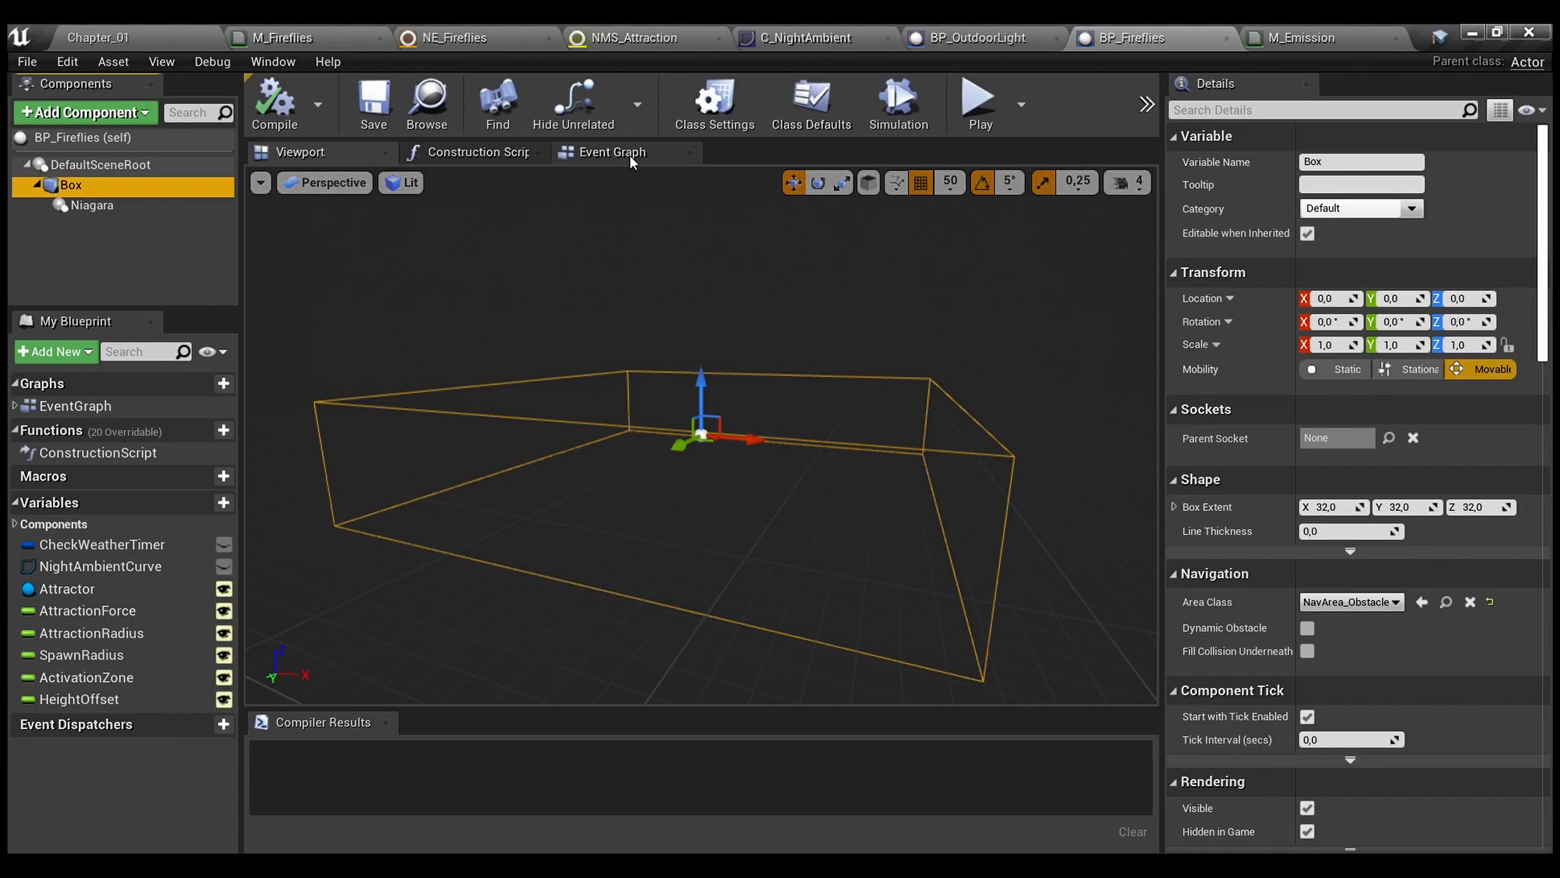
click(496, 151)
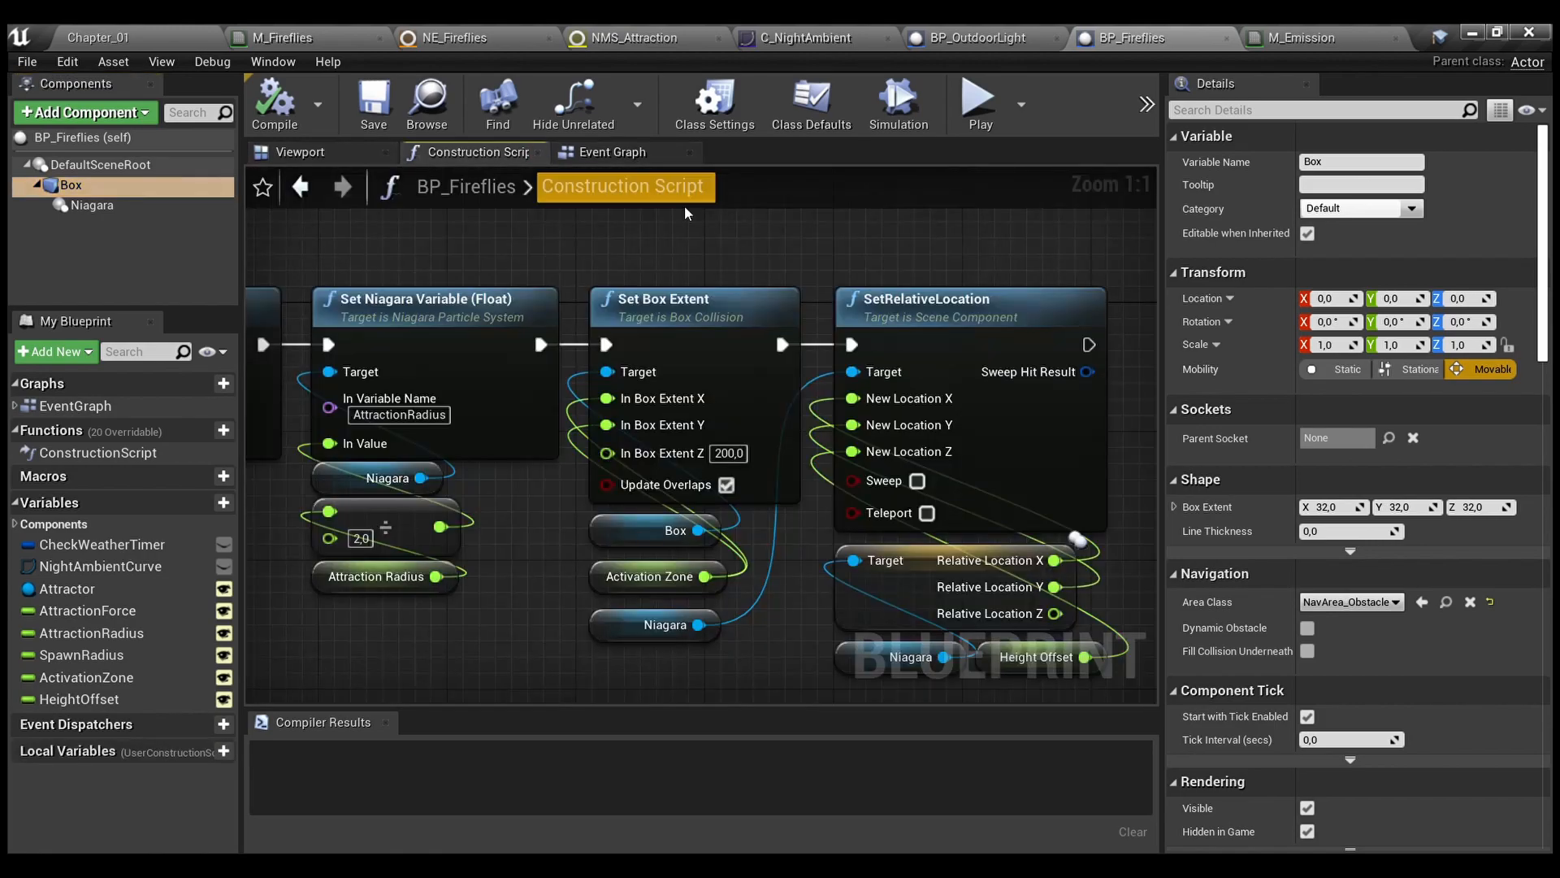
right_drag(793, 621, 504, 576)
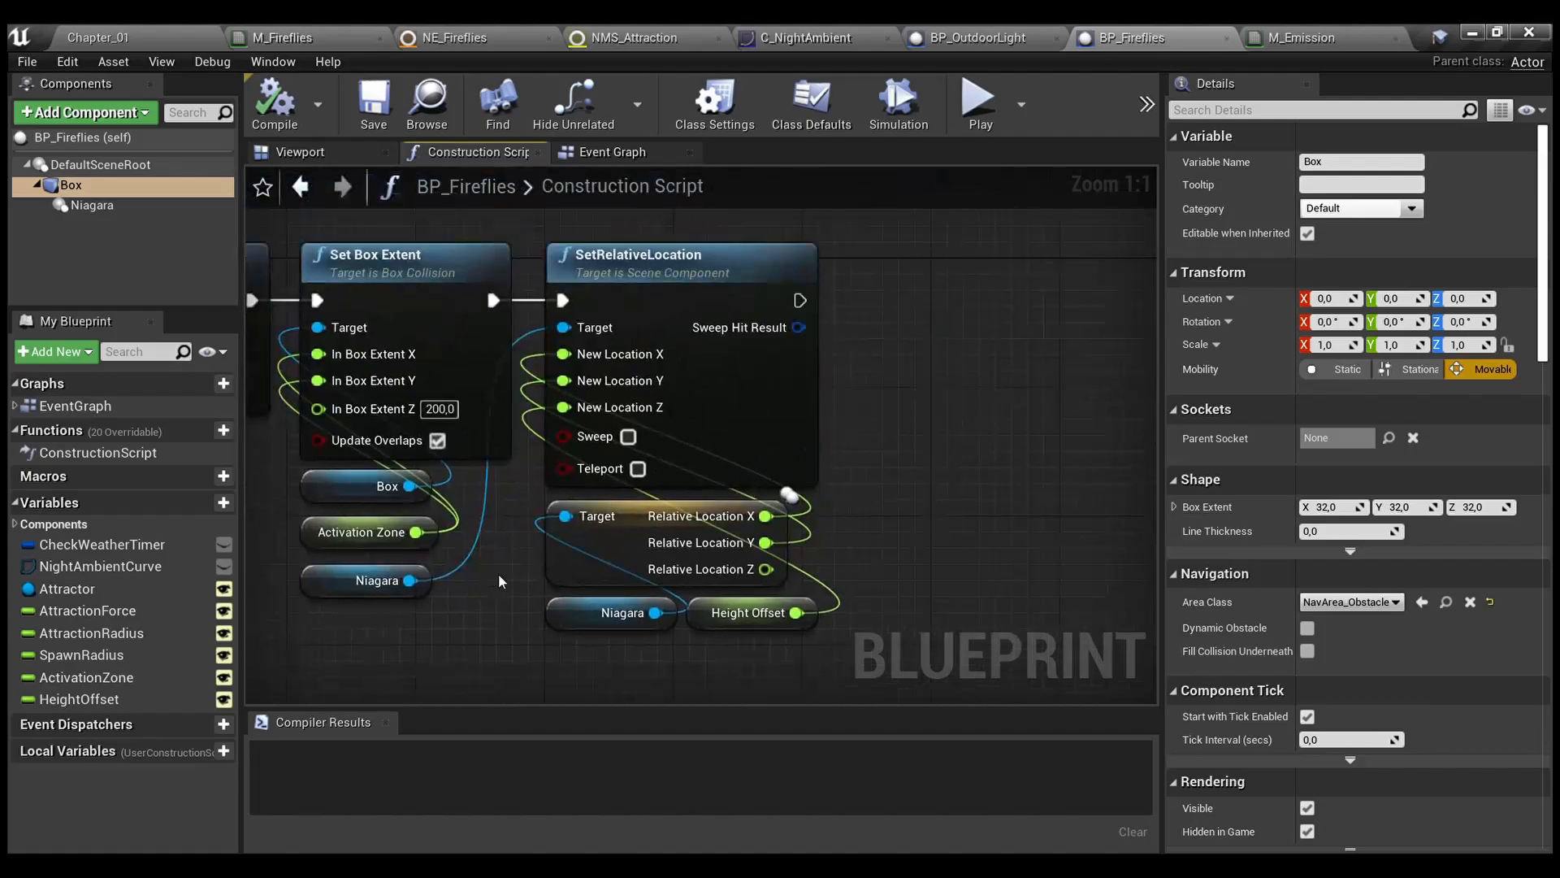
click(586, 624)
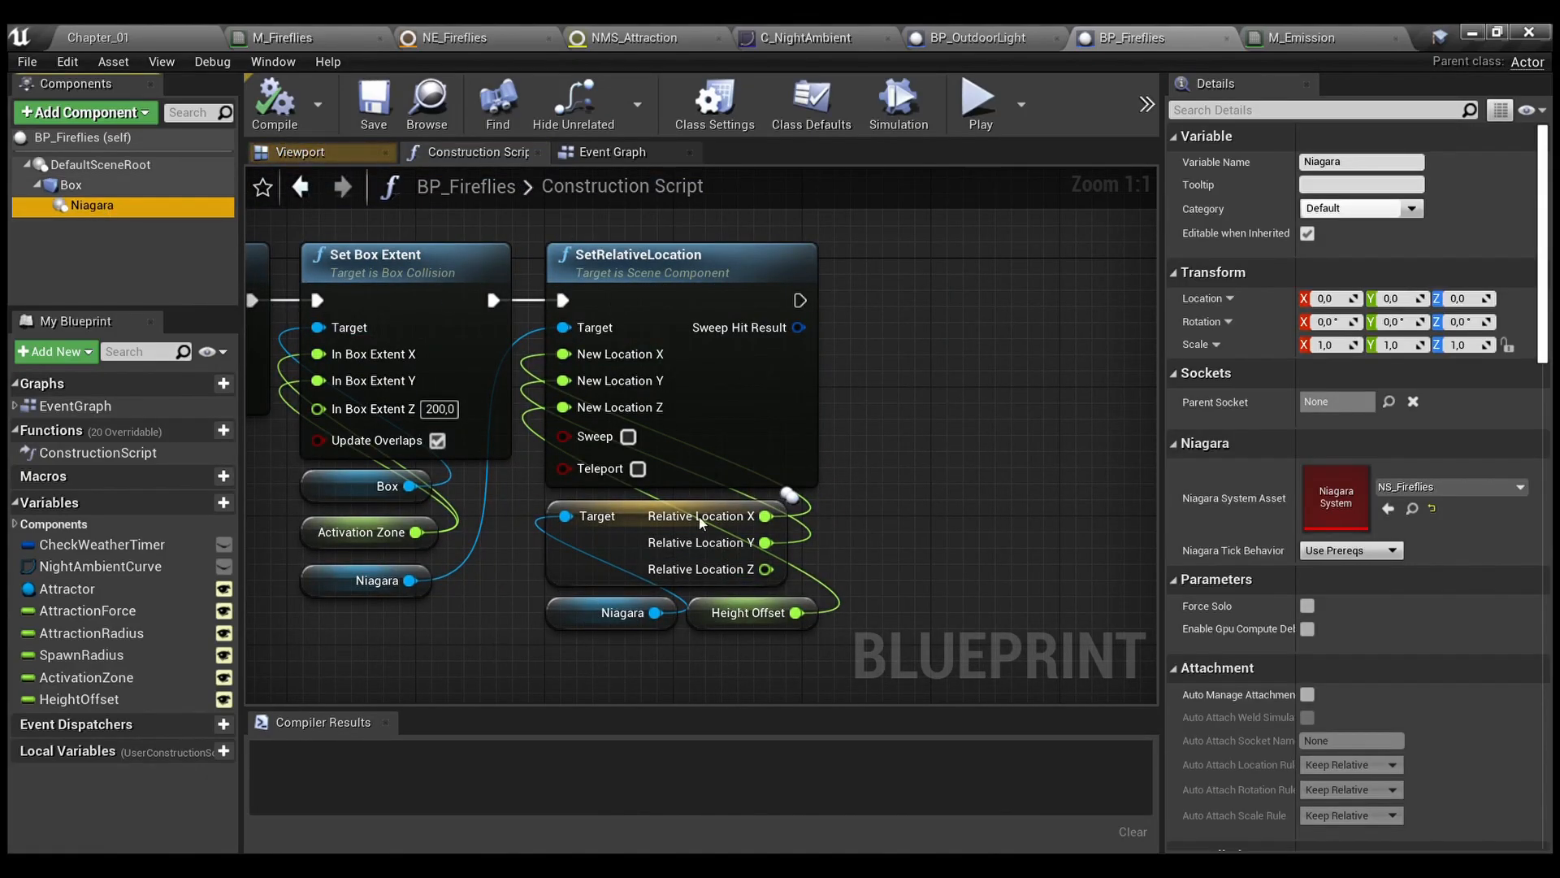
click(781, 659)
drag(808, 645, 673, 318)
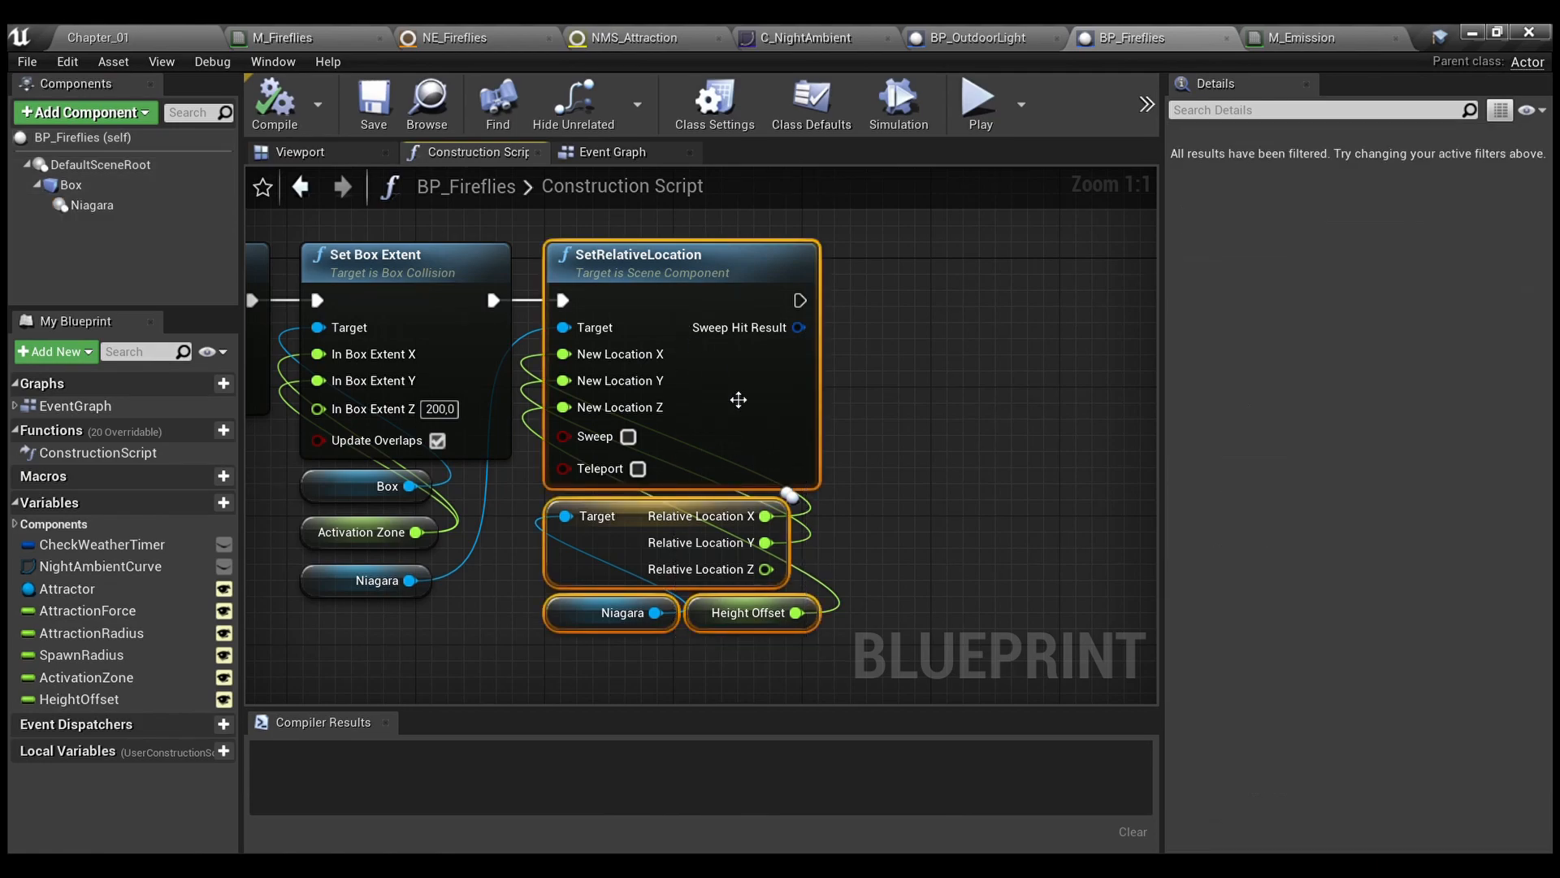
click(884, 563)
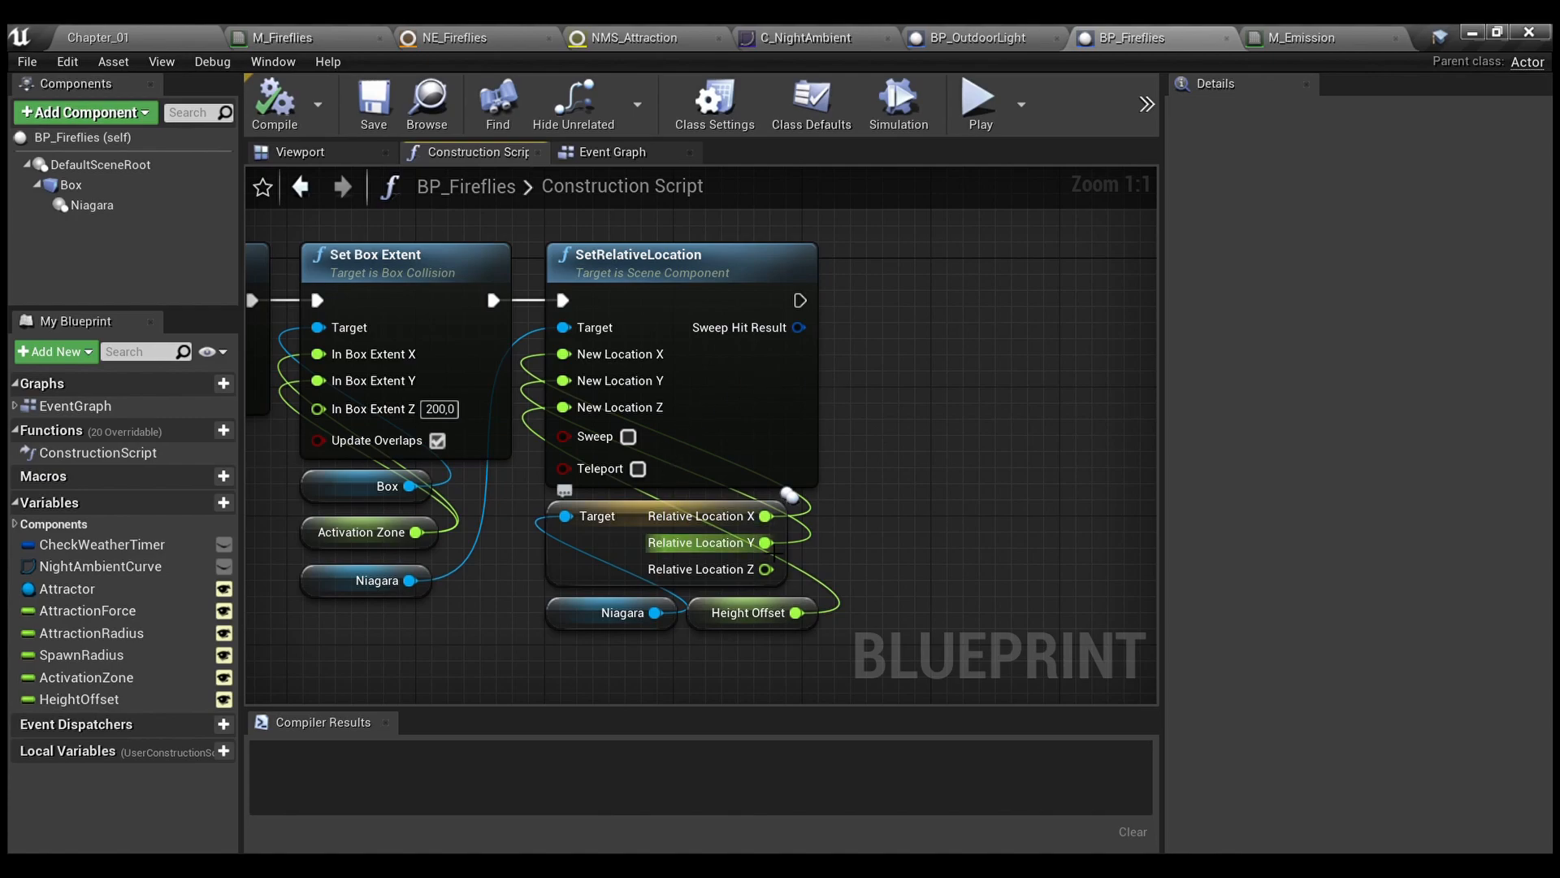
Switch to the BP_Fireflies event graph and view the Event BeginPlay branch
right_drag(959, 454, 1084, 404)
scroll(977, 446, down, 2)
right_drag(904, 377, 1069, 428)
click(647, 150)
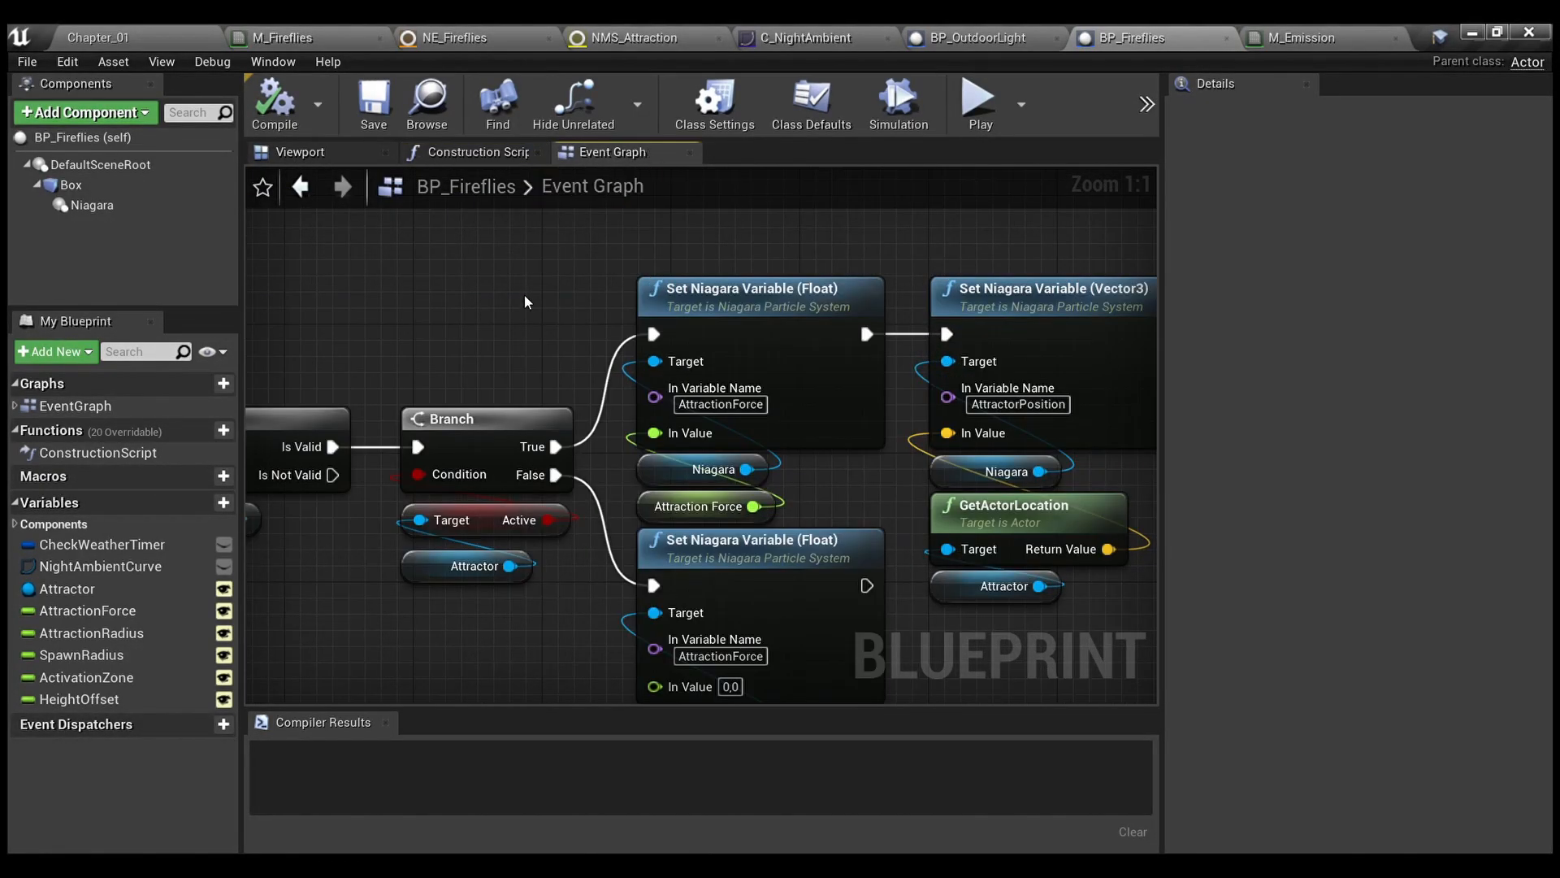
scroll(601, 353, down, 3)
right_drag(601, 353, 1115, 660)
scroll(937, 201, down, 2)
scroll(642, 351, up, 5)
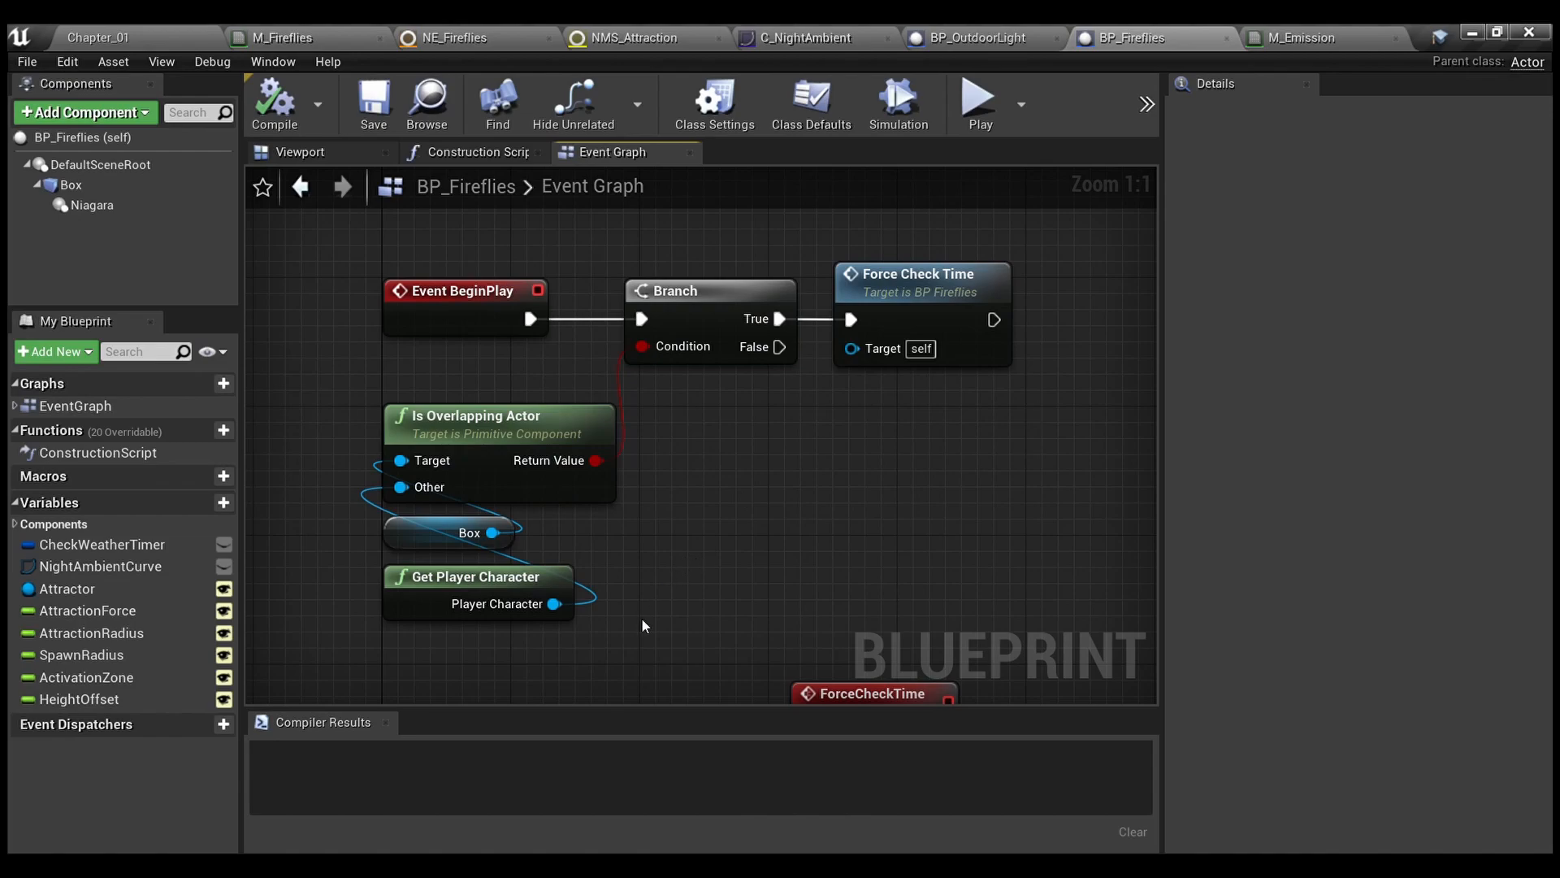
Open the Get Player Character function to view its cast to BP_PlayerCharacter, and return to the BP_Fireflies event graph
double_click(536, 588)
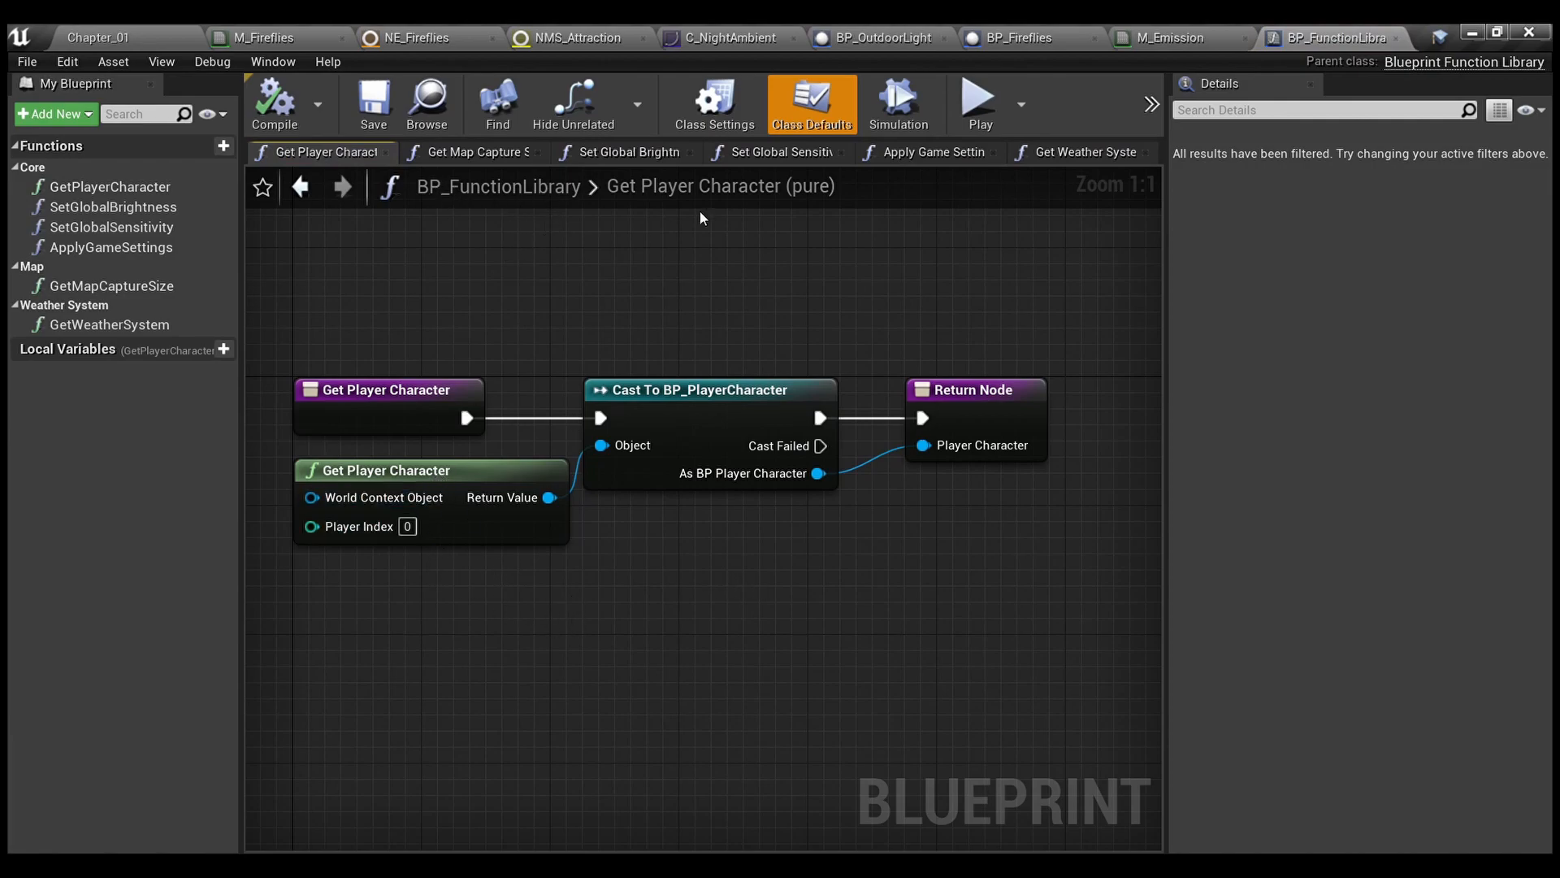
click(1396, 38)
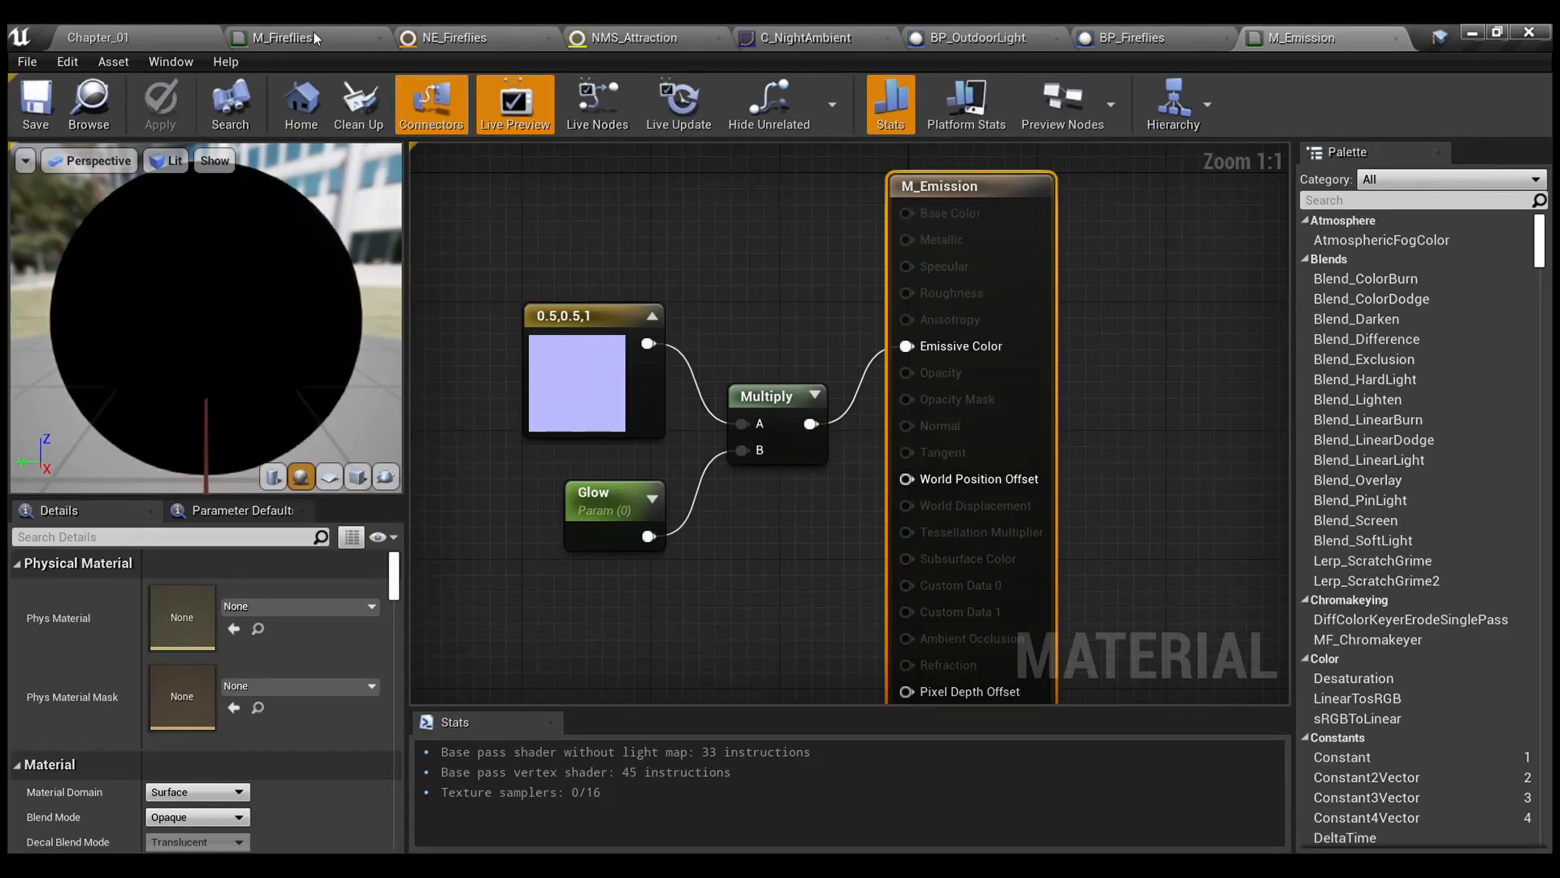
click(1127, 40)
click(673, 537)
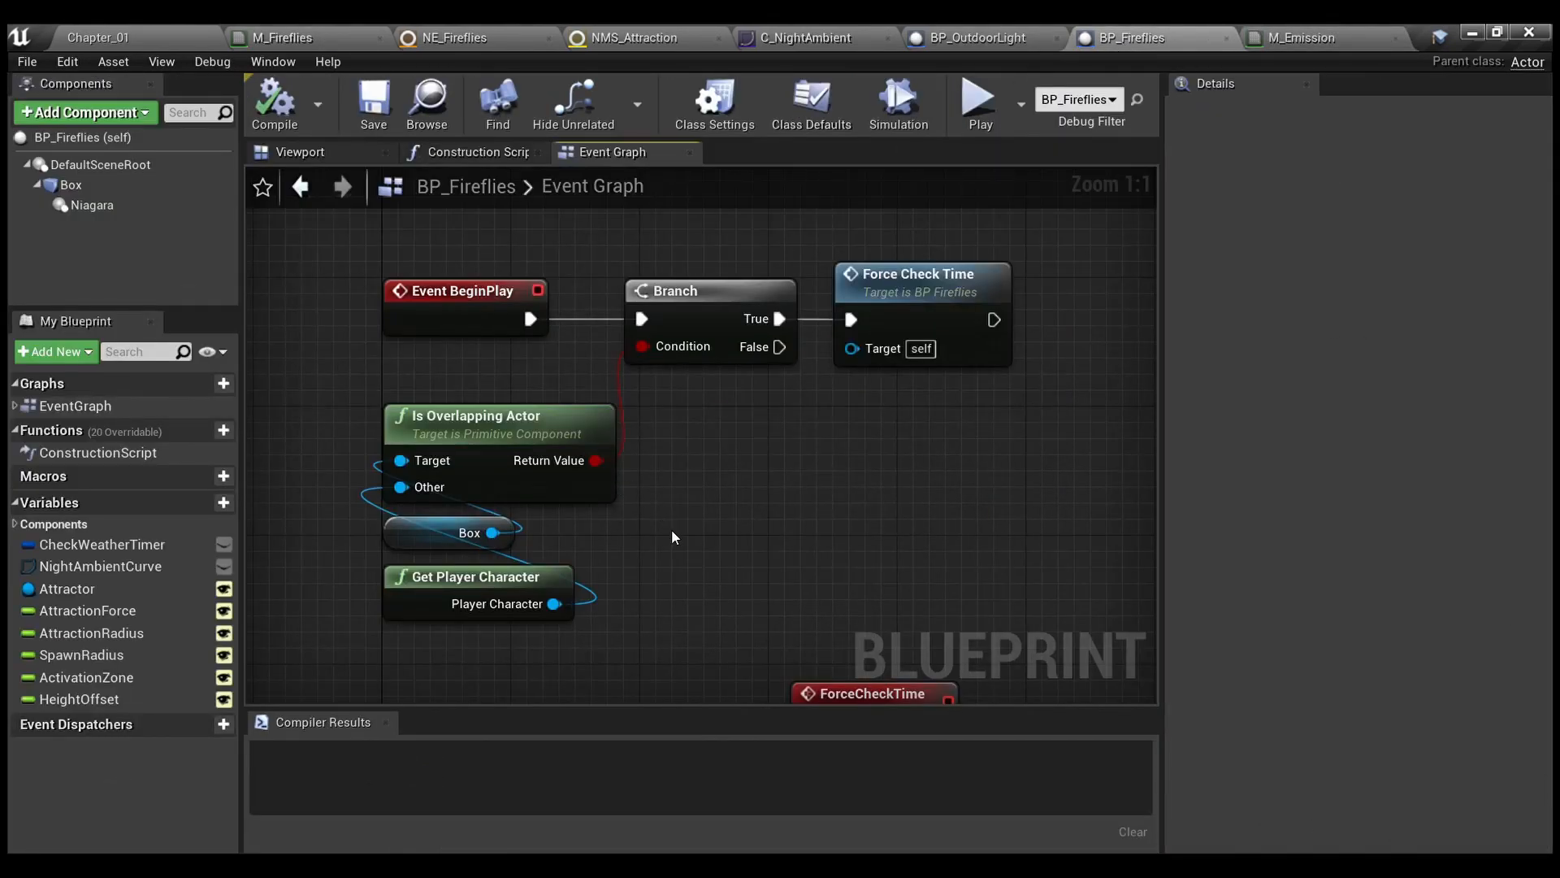
Review the Box component and the Is Overlapping Actor node group that feeds the BeginPlay branch condition
click(77, 187)
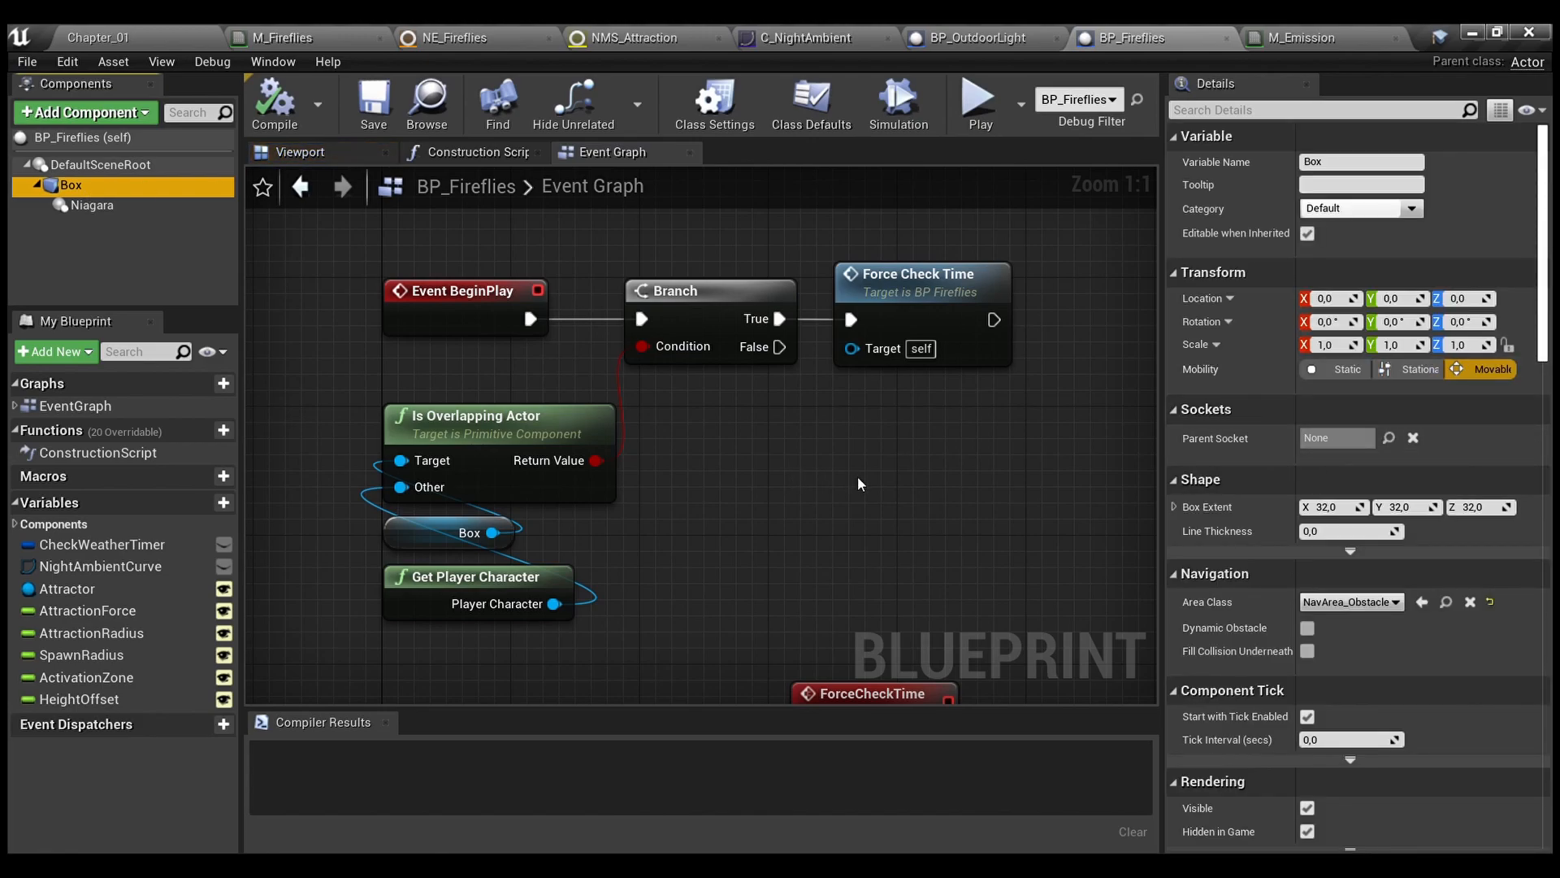
right_drag(773, 467, 708, 488)
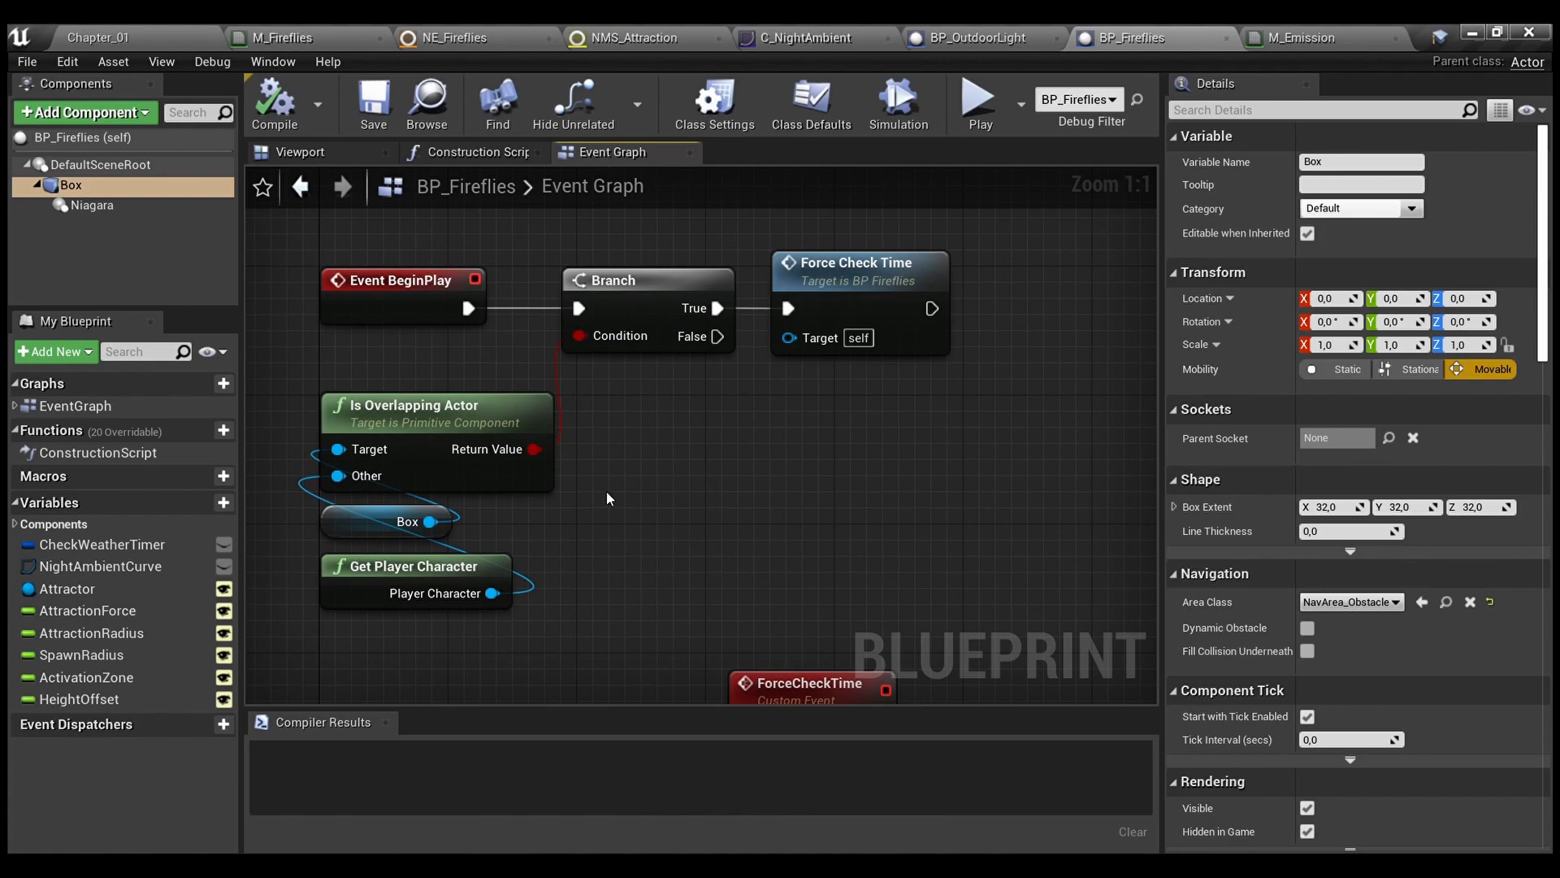
drag(643, 613, 314, 383)
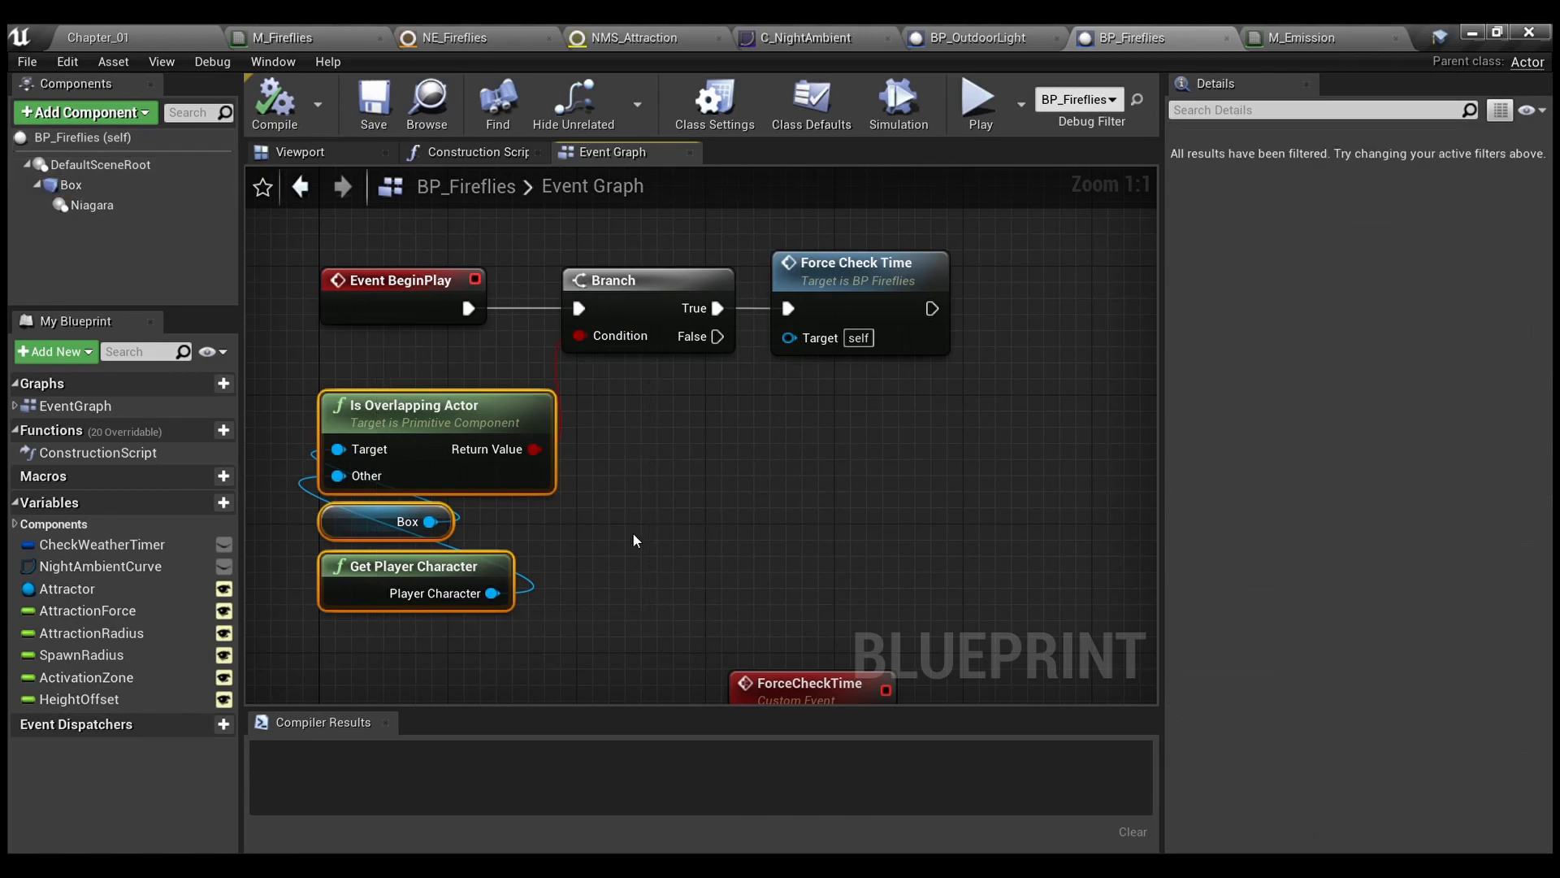
click(81, 186)
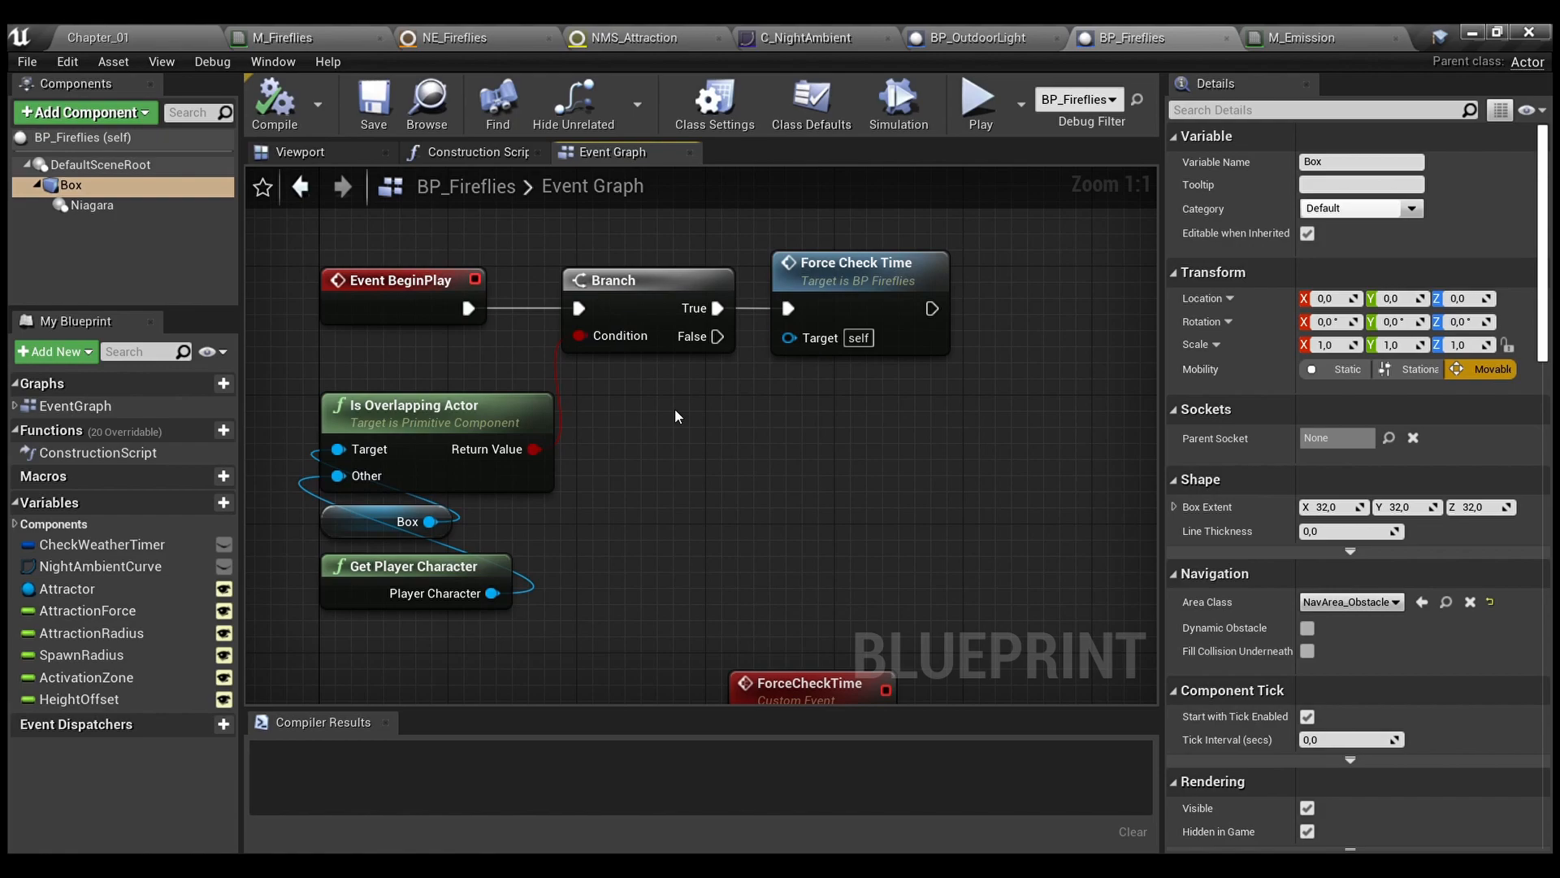
Select the Force Check Time call and trace it to the ForceCheckTime custom event
right_drag(823, 463, 688, 443)
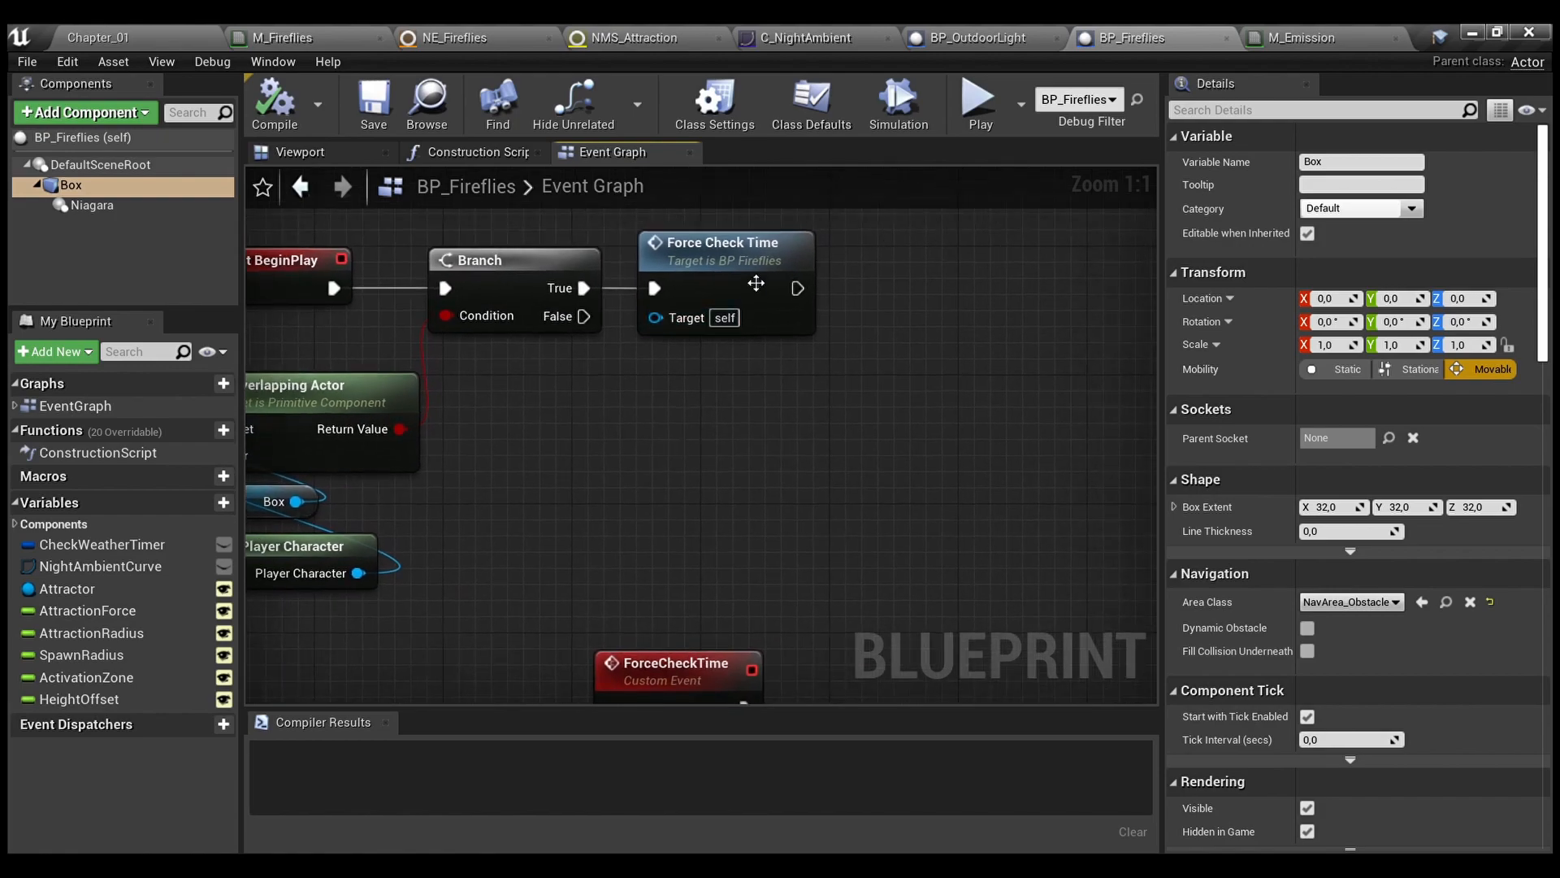
click(690, 265)
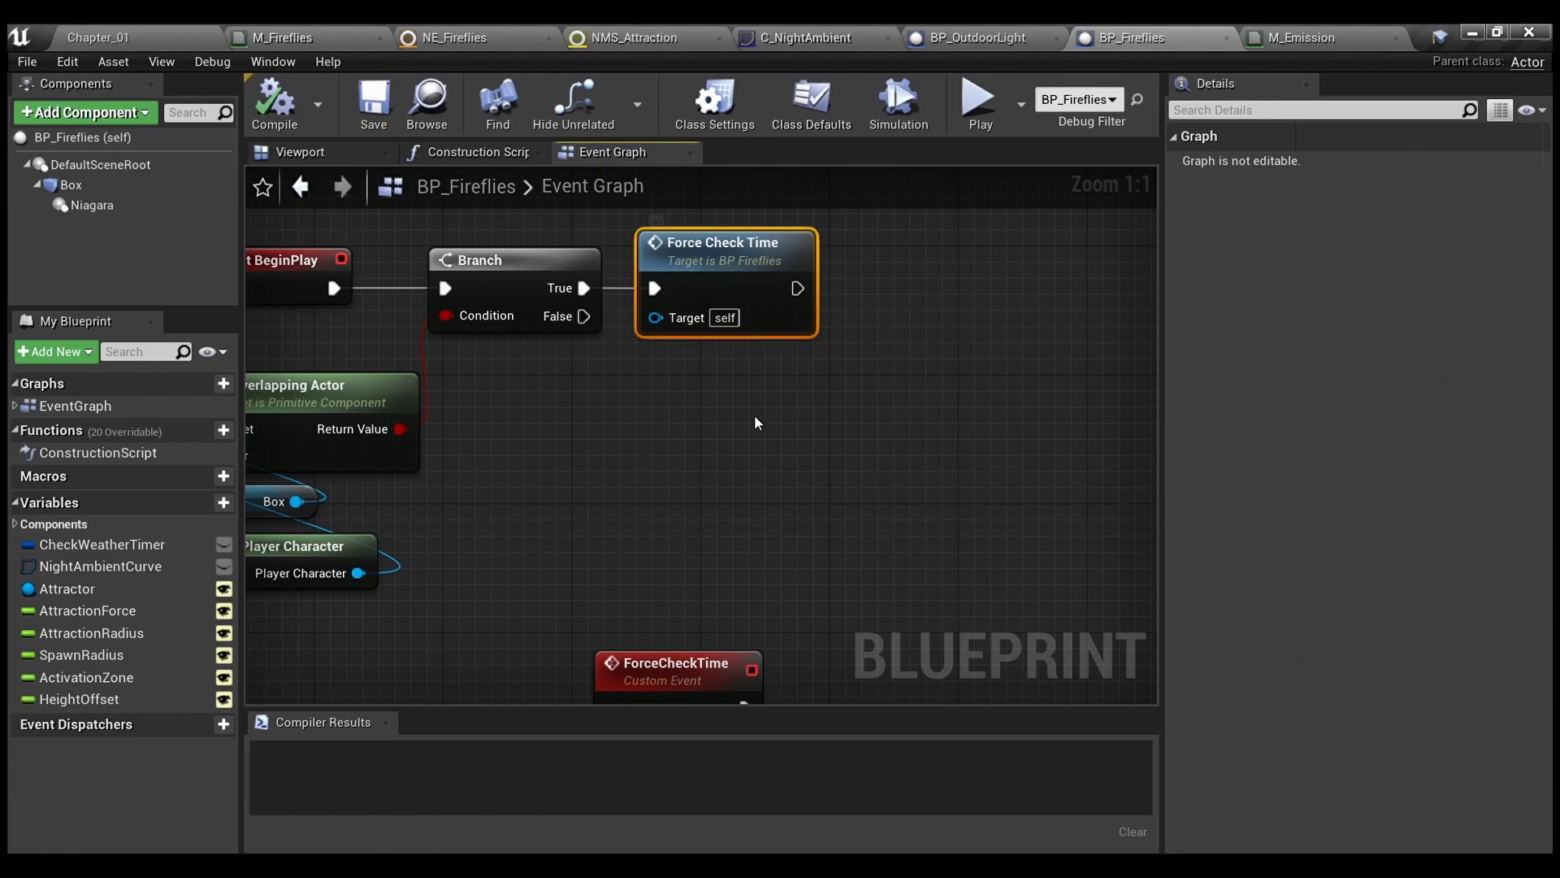
scroll(798, 484, down, 2)
right_drag(794, 485, 642, 244)
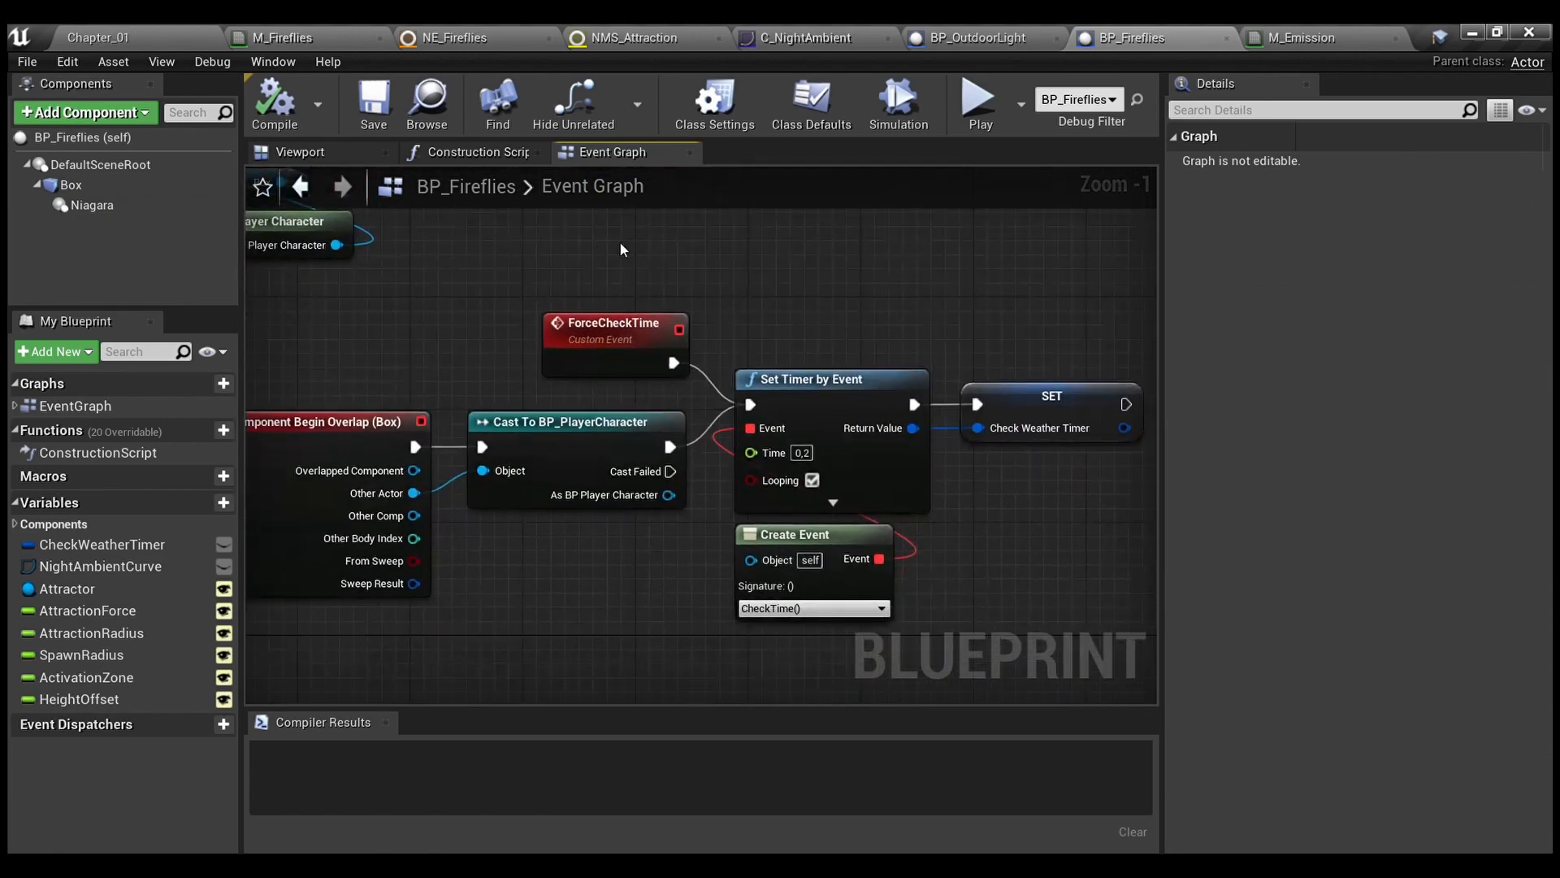
click(614, 339)
right_drag(773, 319, 716, 270)
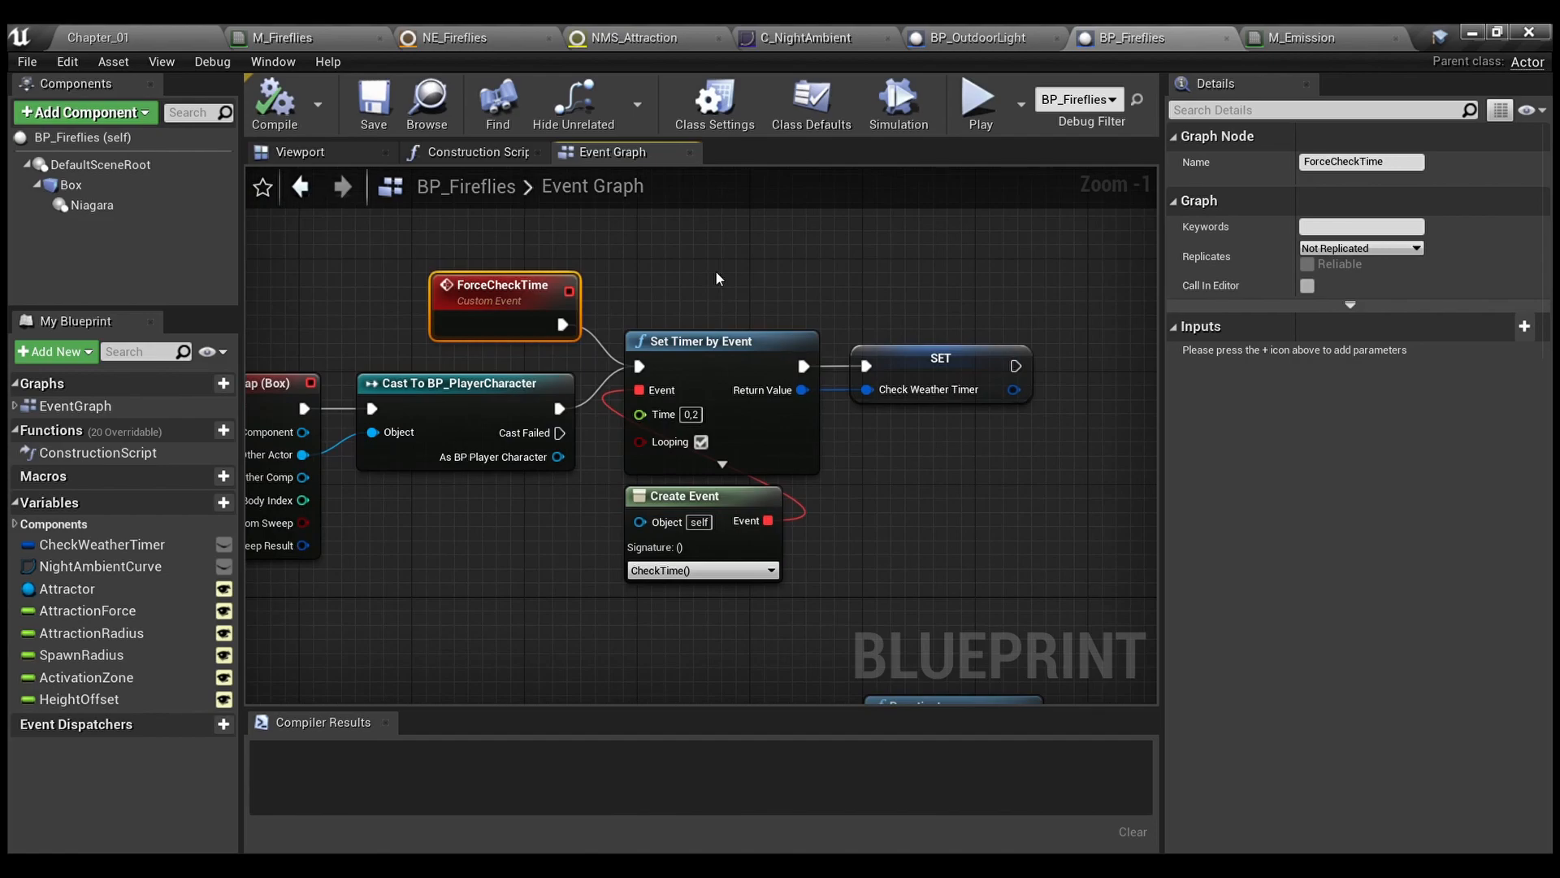
Examine the Set Timer by Event, Create Event and Check Weather Timer nodes that call CheckTime
drag(622, 271, 948, 555)
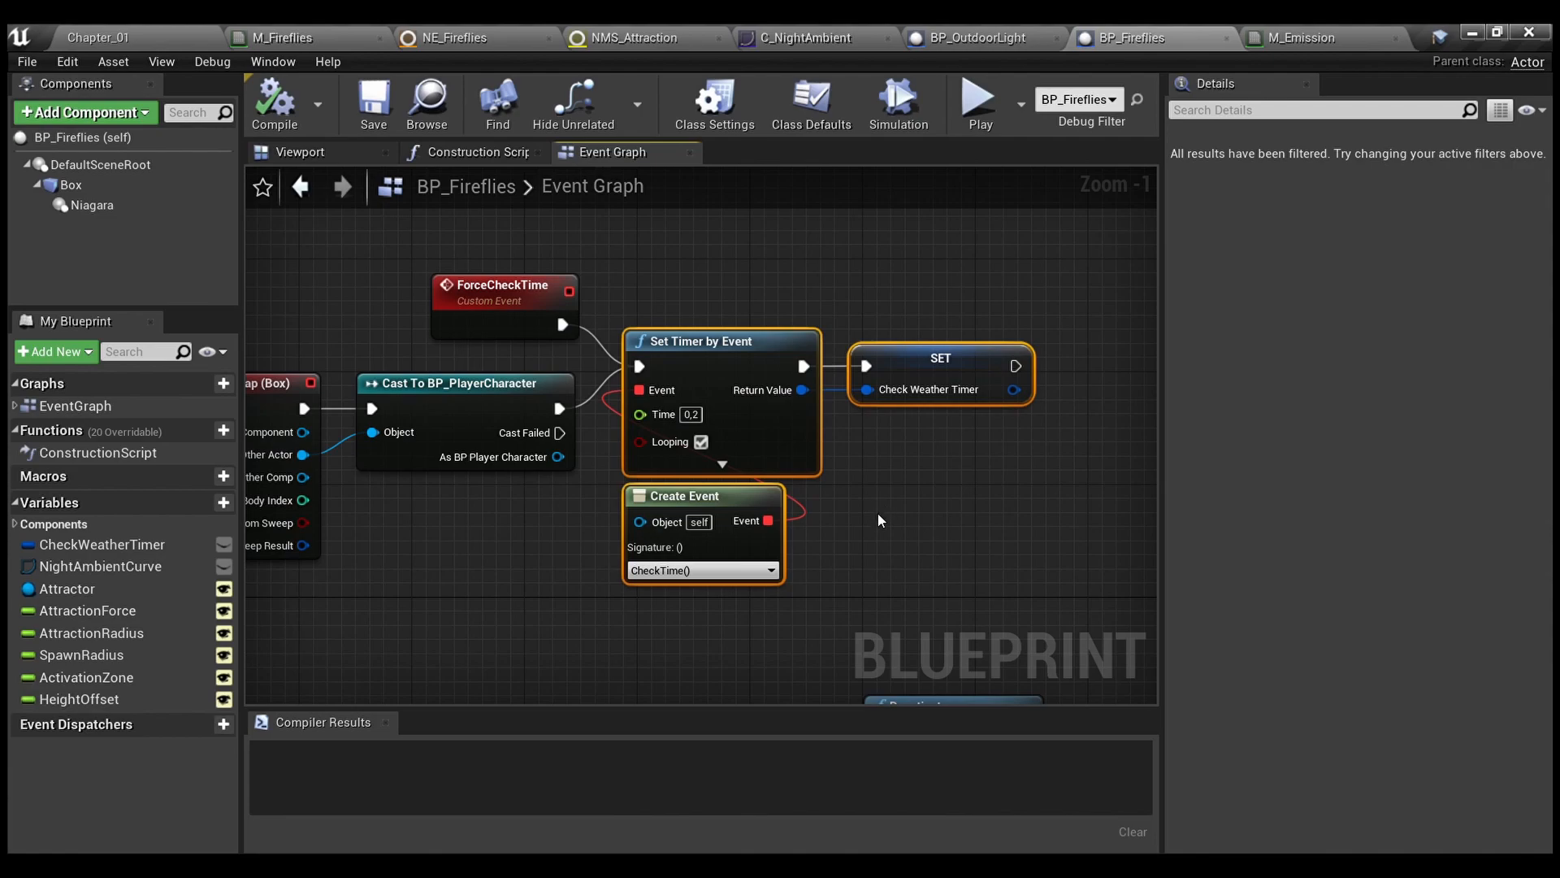
click(669, 309)
scroll(699, 581, up, 1)
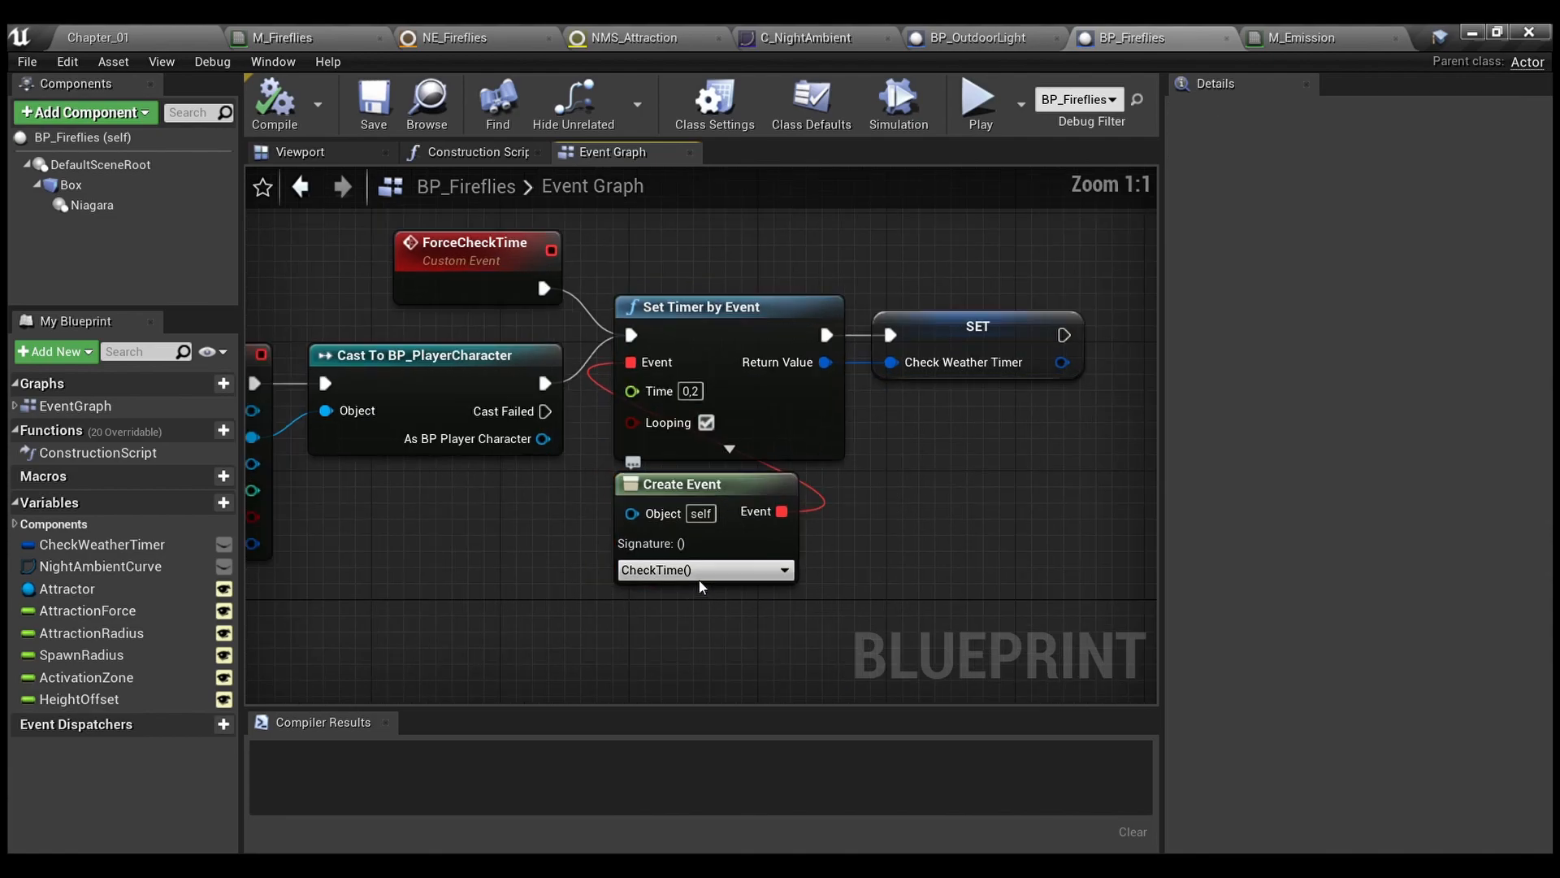
right_drag(521, 523, 652, 432)
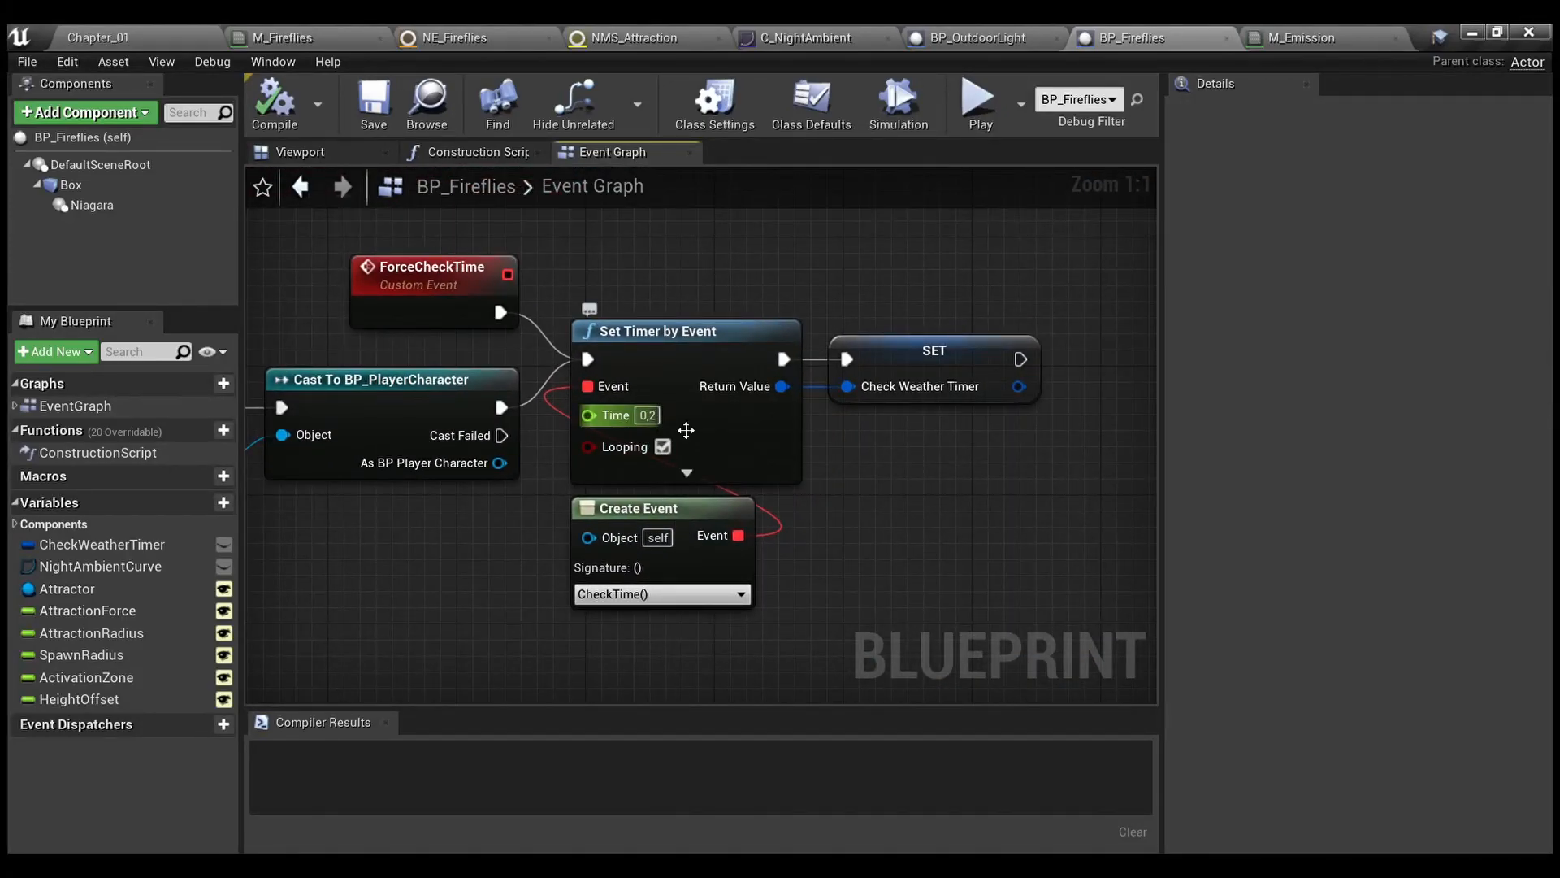
Go to the CheckTime custom event and select the Nearly Equal, Get Vector Value and Get Weather System condition nodes for review
scroll(876, 534, down, 3)
right_drag(876, 535, 858, 182)
right_drag(581, 683, 792, 388)
scroll(649, 494, up, 3)
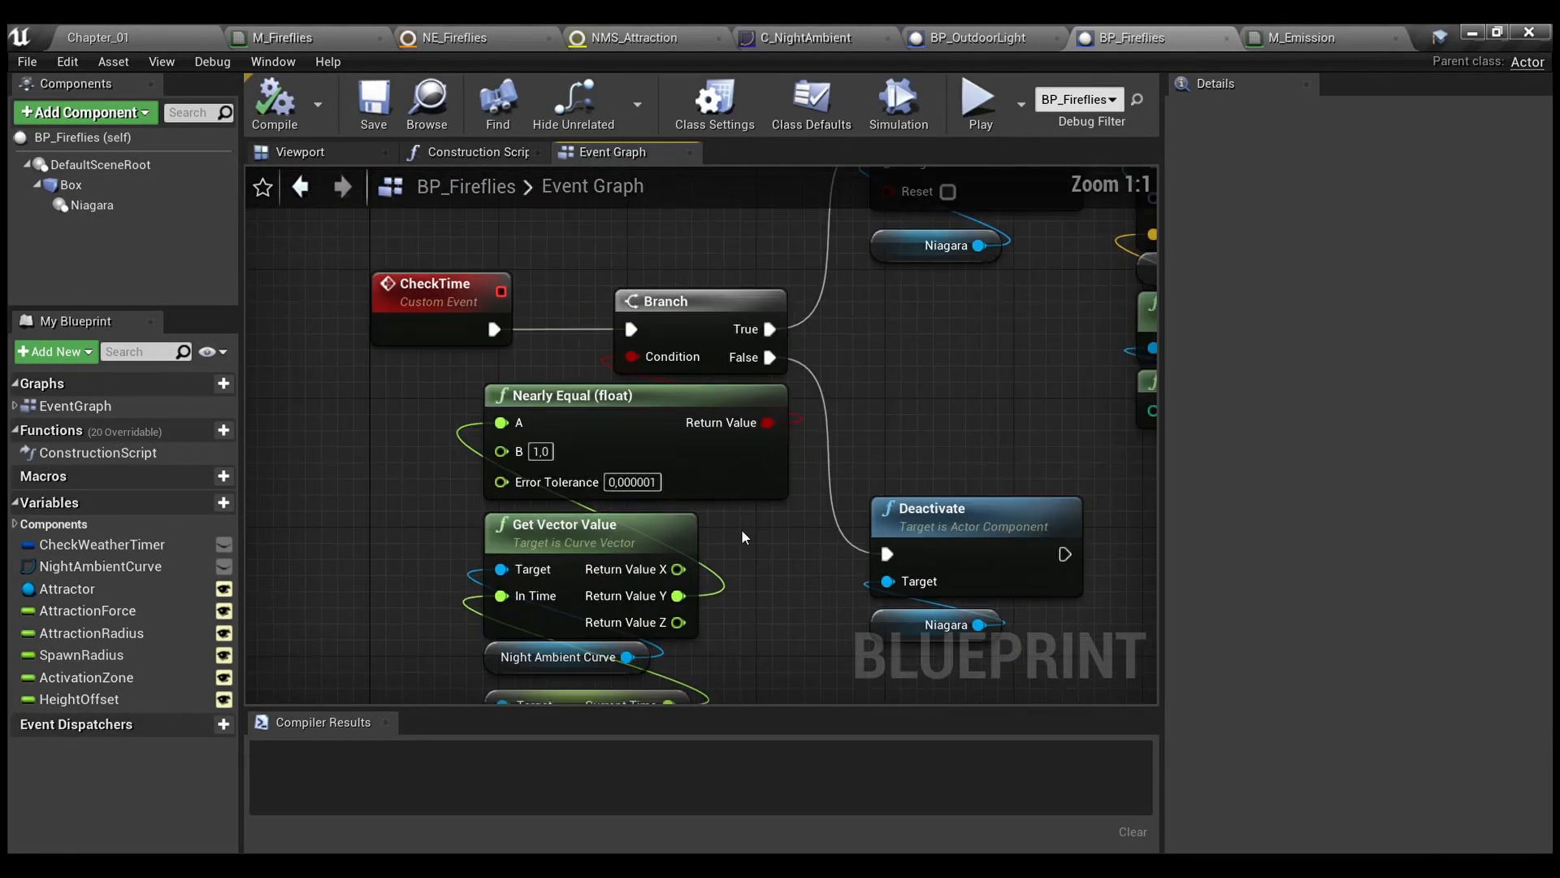
right_drag(738, 531, 797, 338)
right_drag(798, 499, 722, 579)
drag(730, 661, 496, 273)
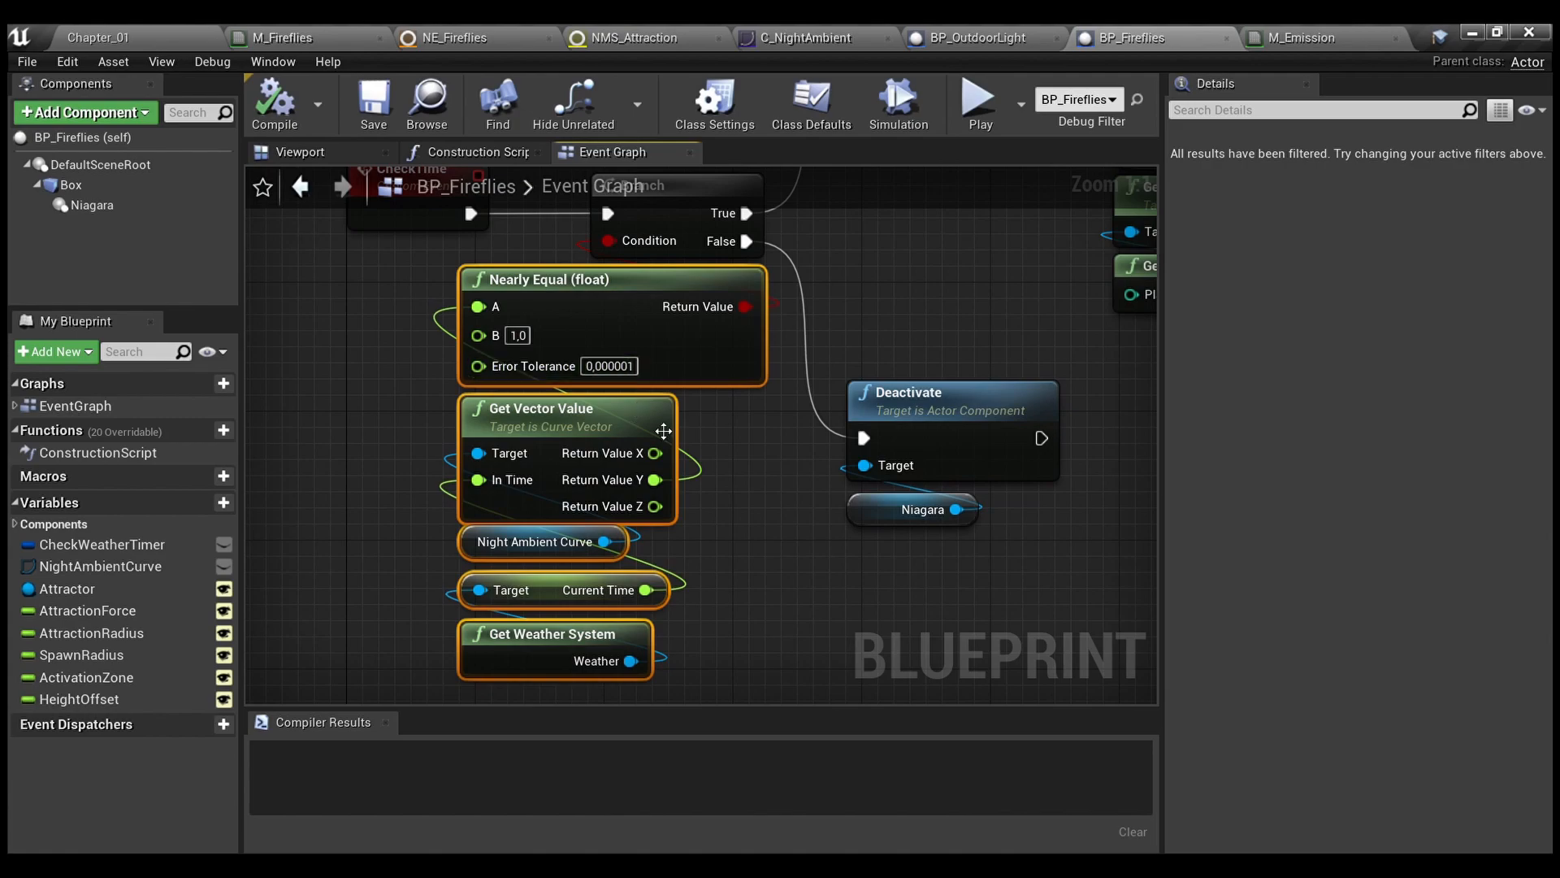
click(728, 456)
Inspect the Night Ambient Curve variable's details and how its vector value feeds the CheckTime branch
scroll(729, 451, down, 3)
scroll(719, 564, up, 2)
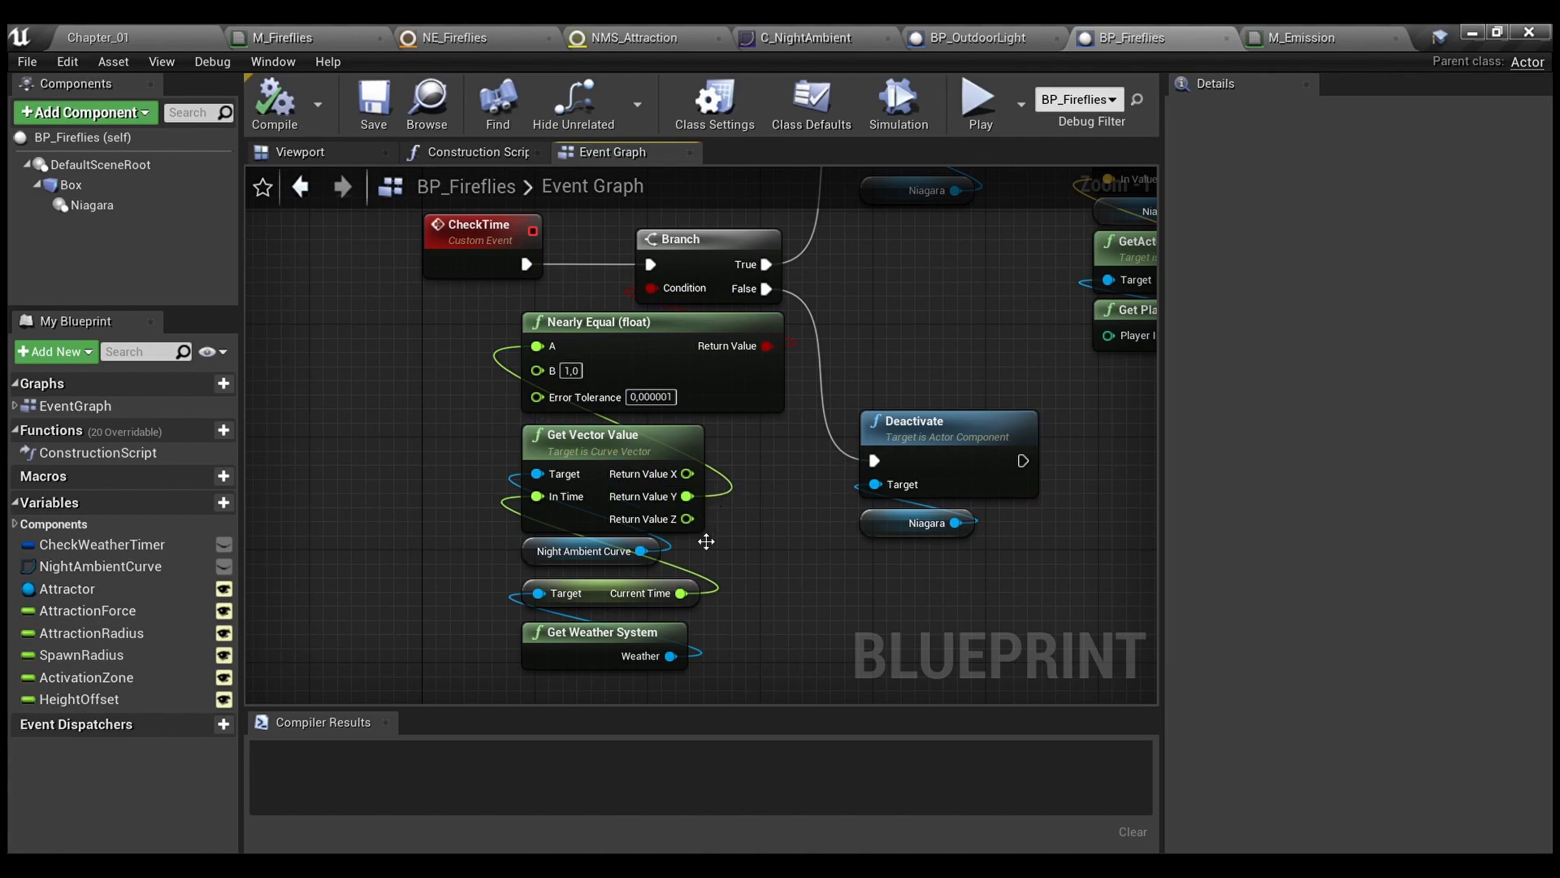
click(577, 568)
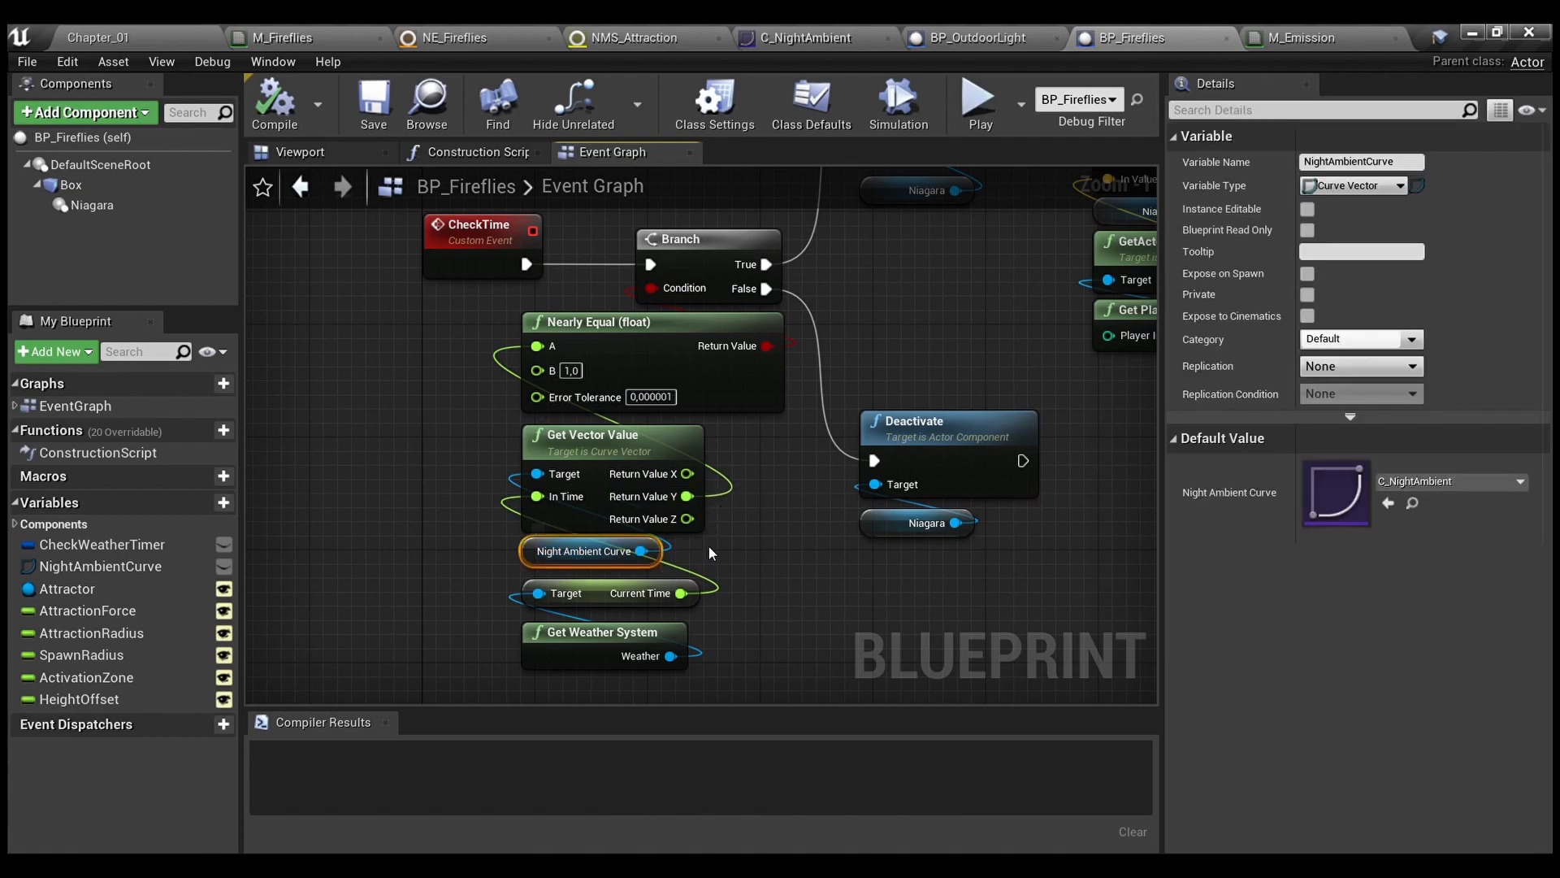
right_drag(763, 493, 725, 613)
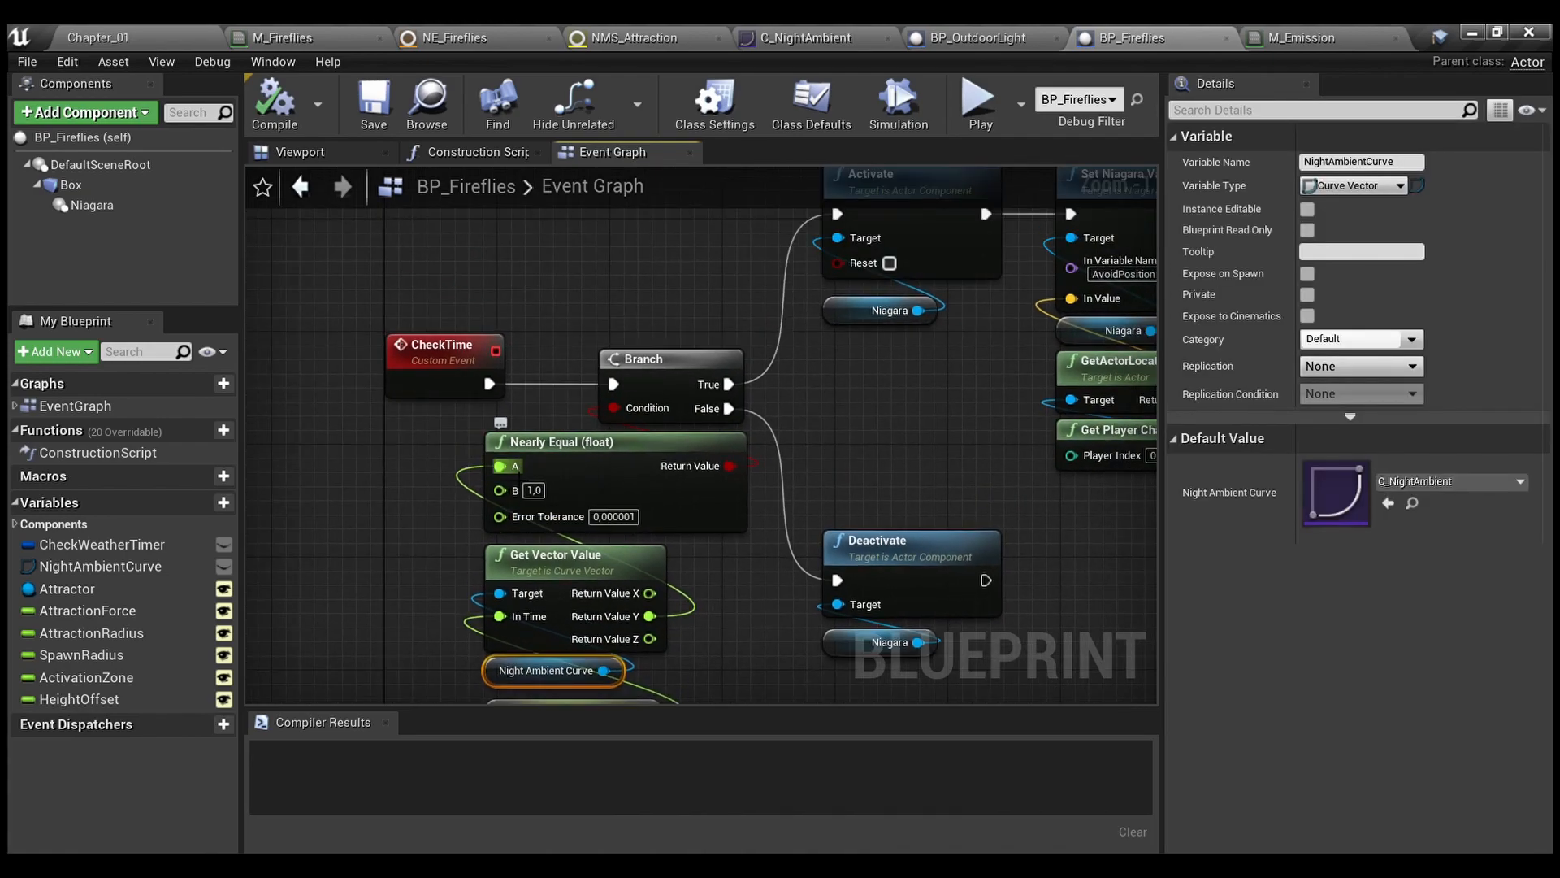
click(428, 441)
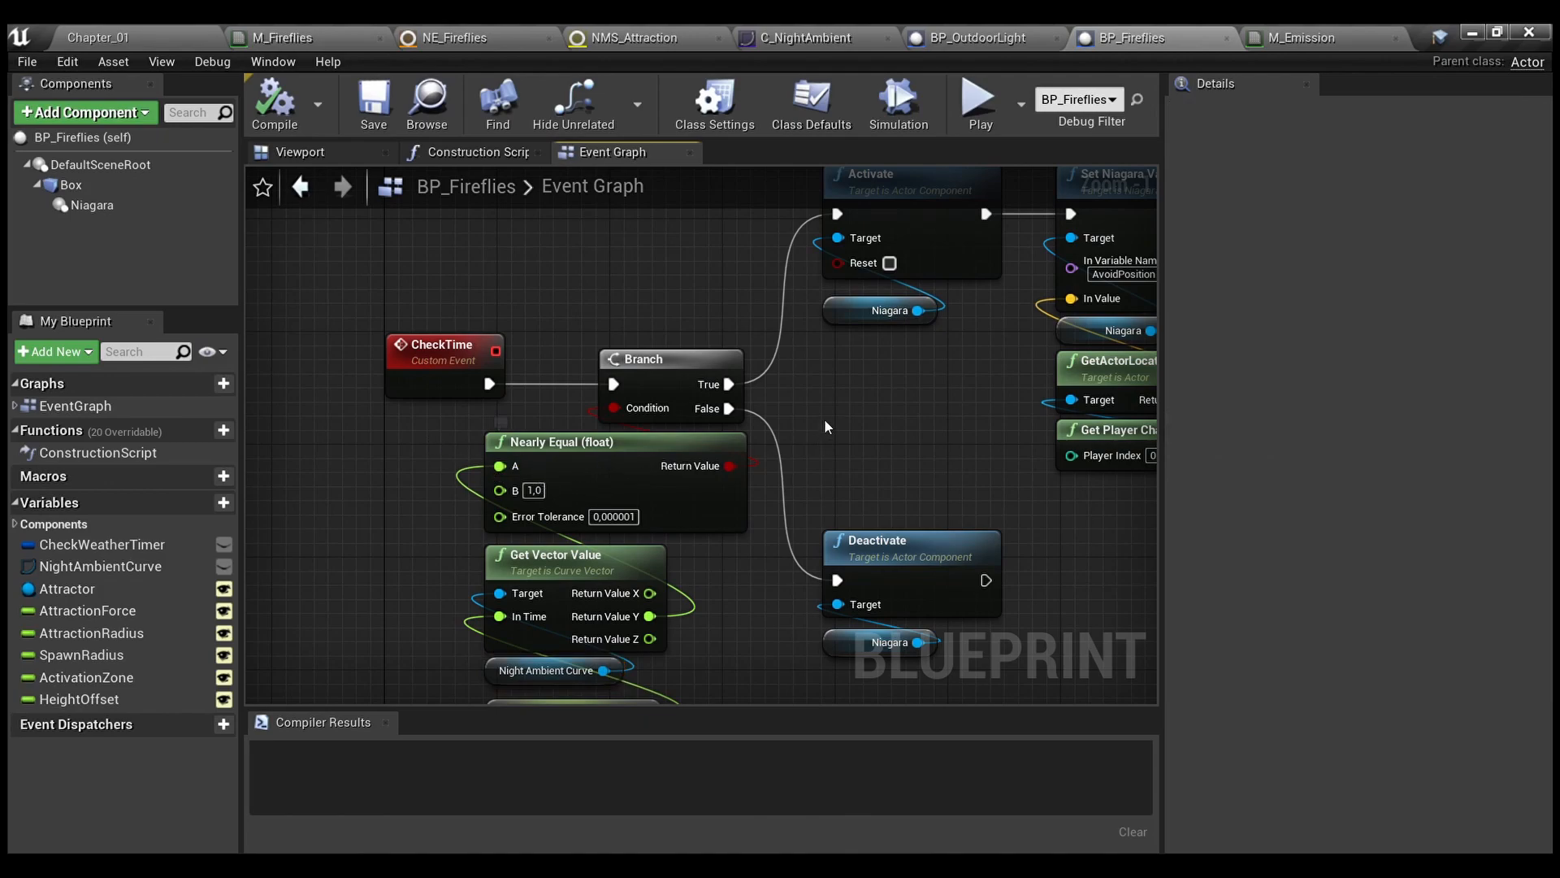
Review the Activate node on the branch's True output and the Niagara component's Auto Activate setting
right_drag(824, 417, 714, 460)
drag(748, 328, 745, 324)
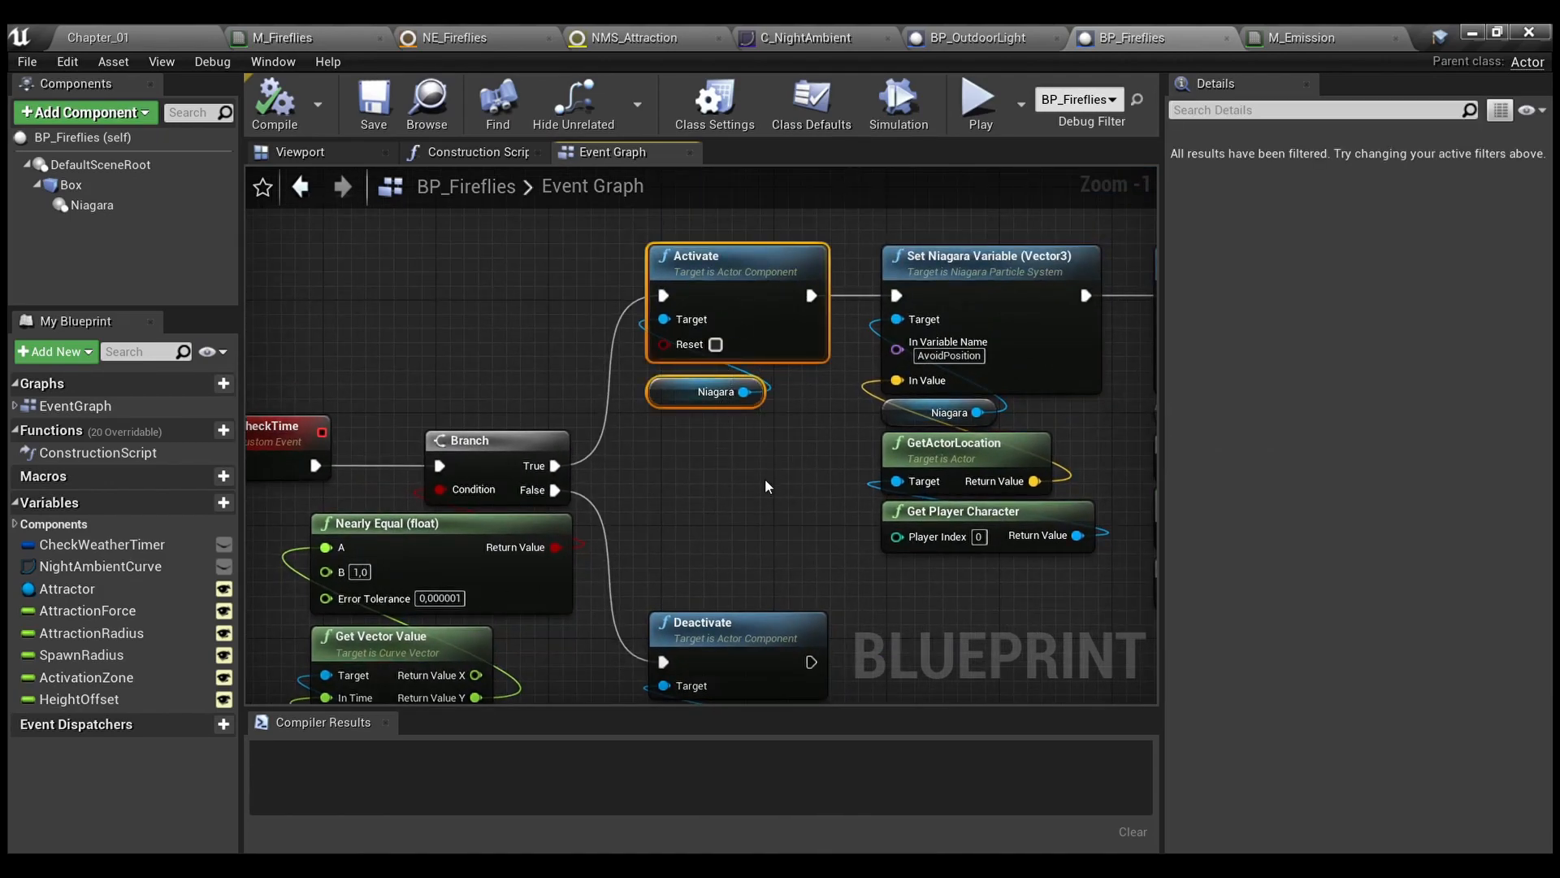
click(128, 206)
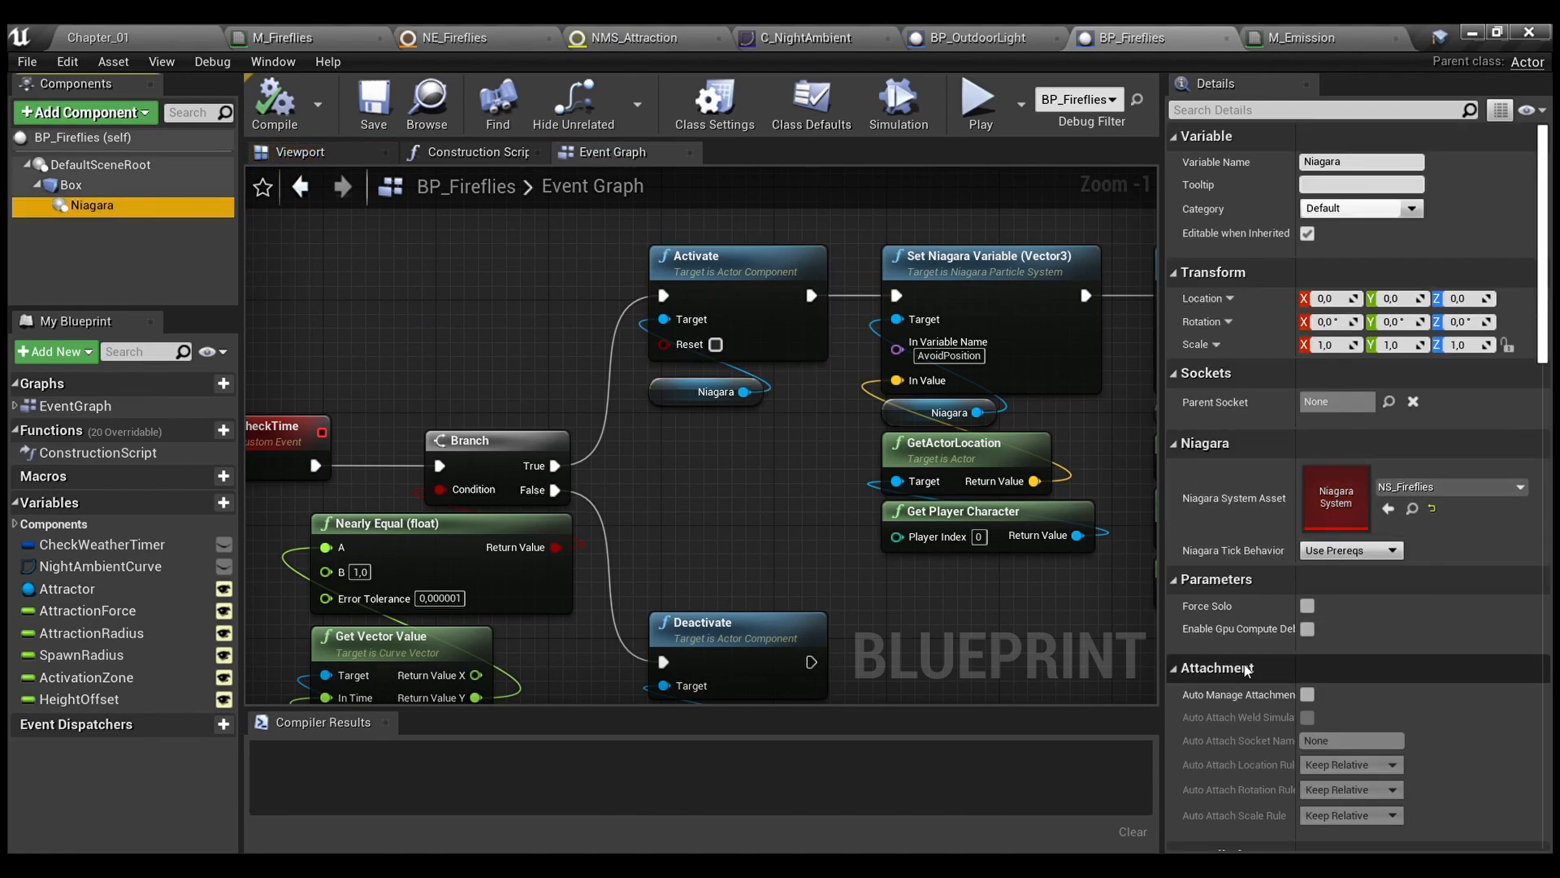
scroll(1306, 623, down, 5)
scroll(1306, 623, down, 9)
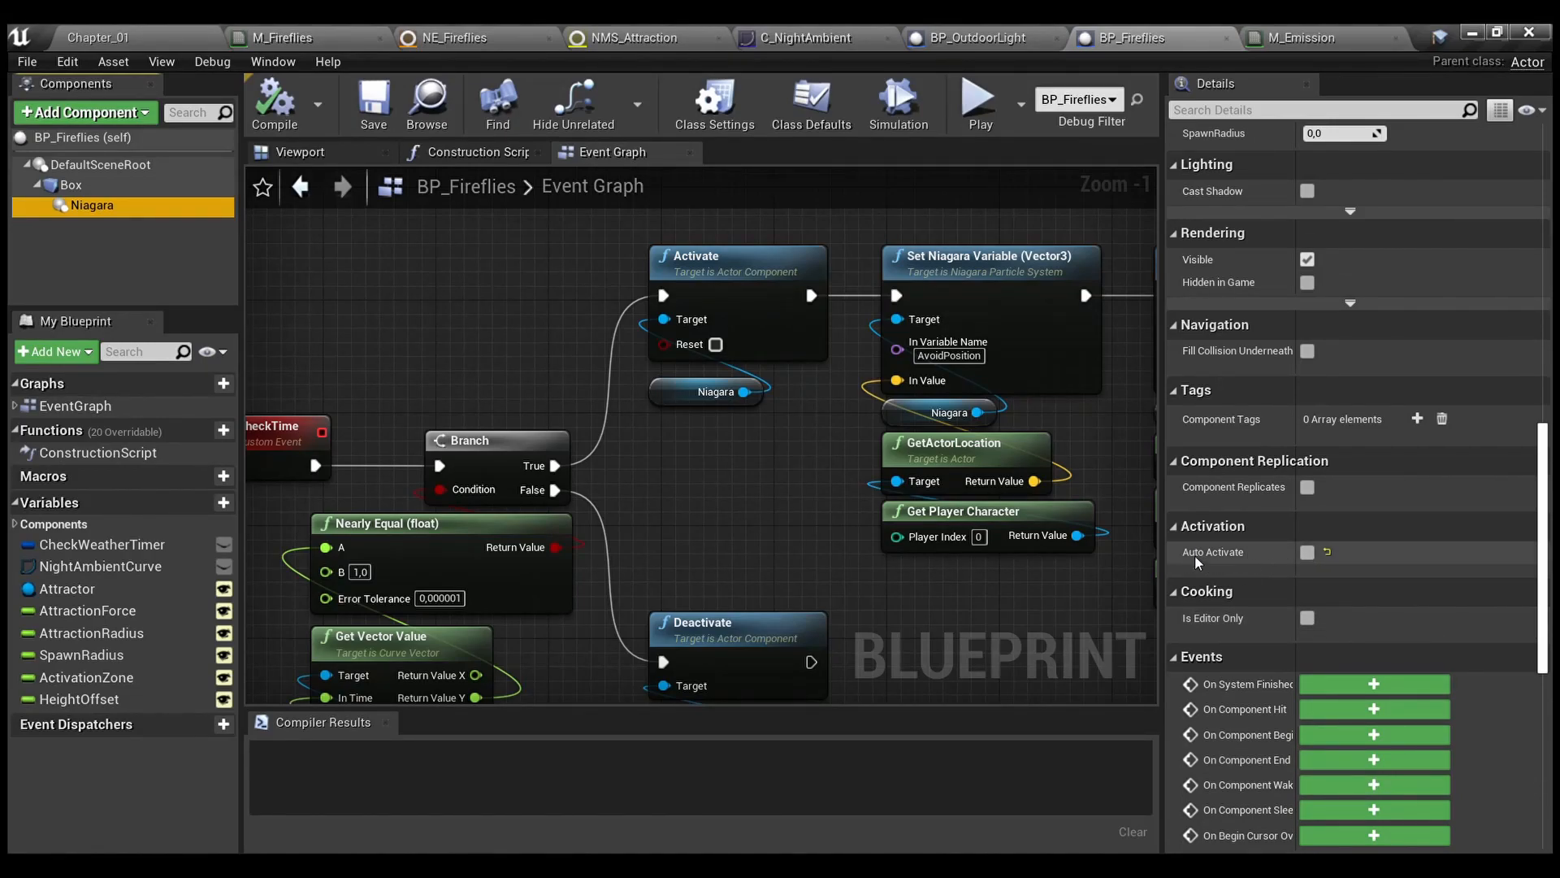
scroll(773, 489, down, 1)
Select the Deactivate node and its Niagara reference on the branch's False output for review
right_drag(772, 489, 753, 389)
scroll(795, 593, up, 2)
drag(795, 593, 666, 339)
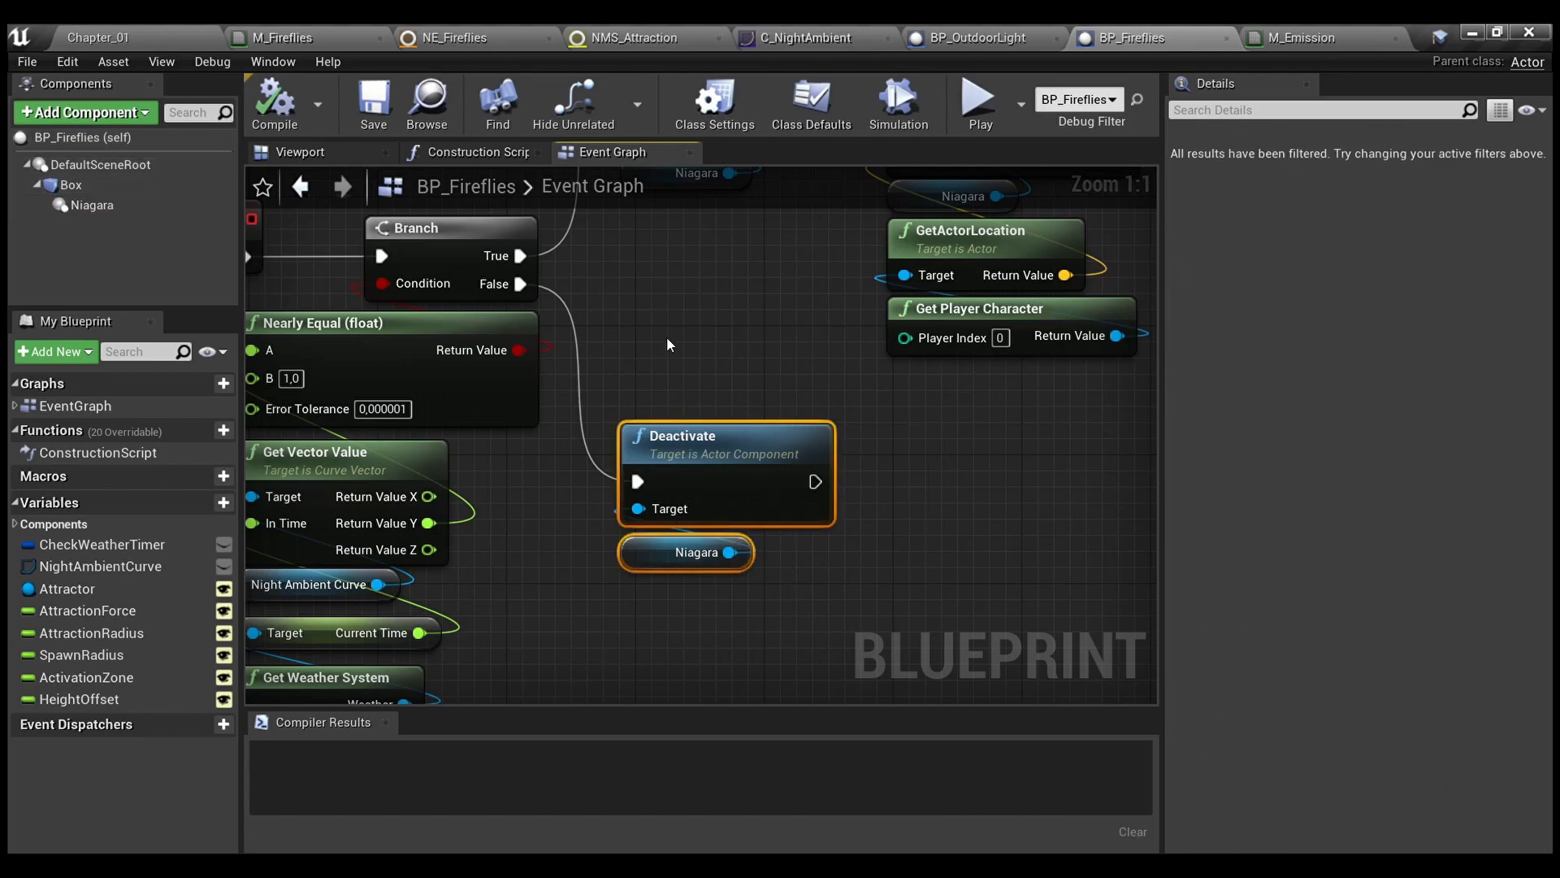
click(669, 319)
View the Set Niagara Variable nodes for AvoidPosition and AvoidDirection that follow Activate
scroll(669, 320, down, 2)
right_drag(684, 291, 542, 492)
scroll(660, 481, up, 2)
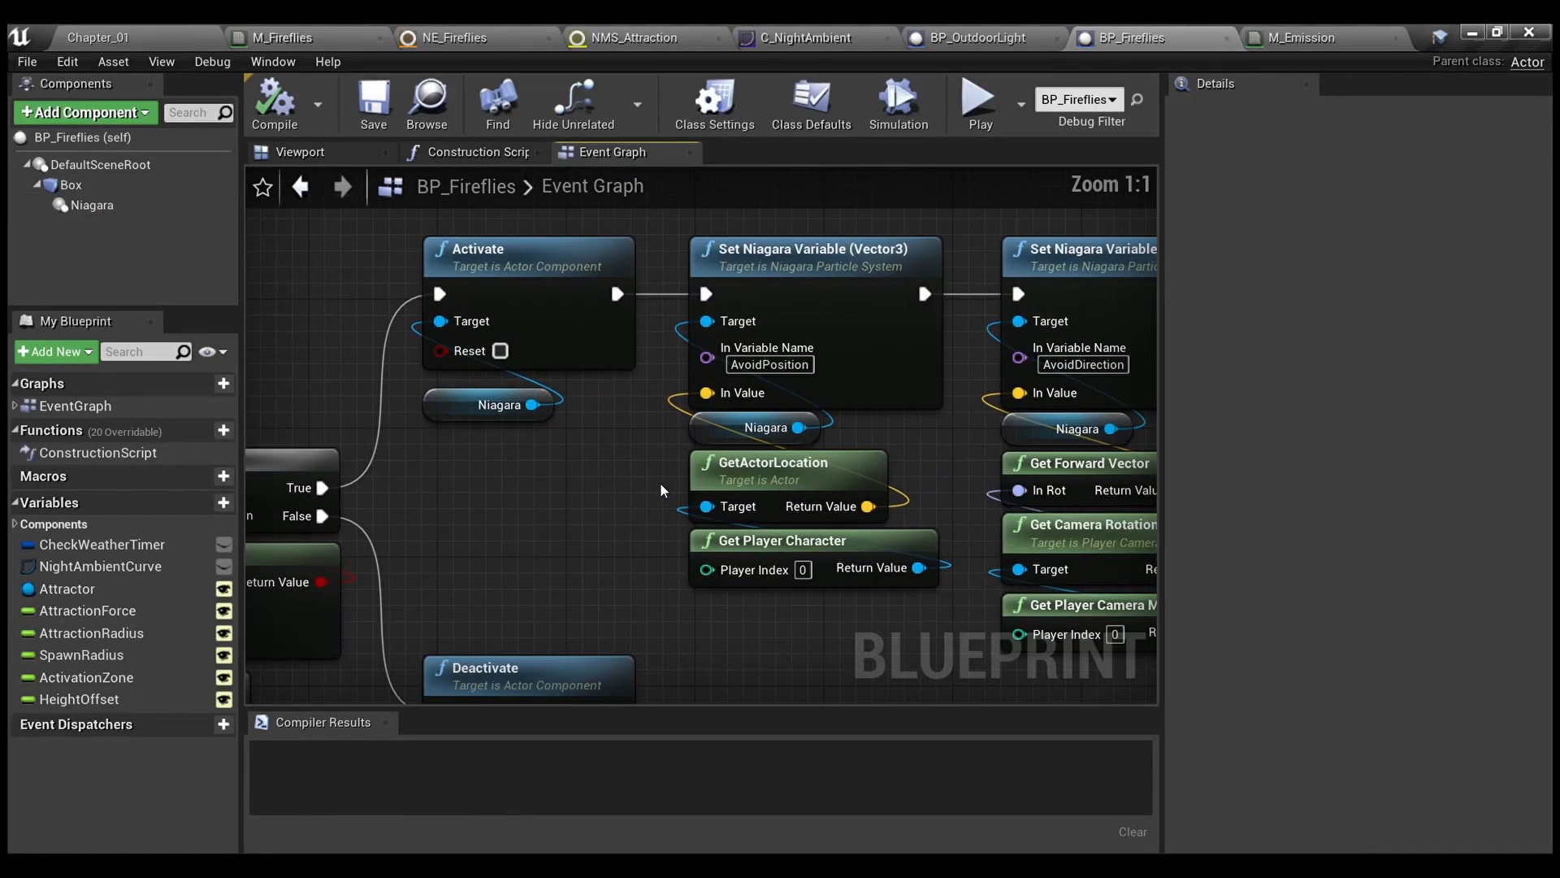
right_drag(863, 626, 700, 632)
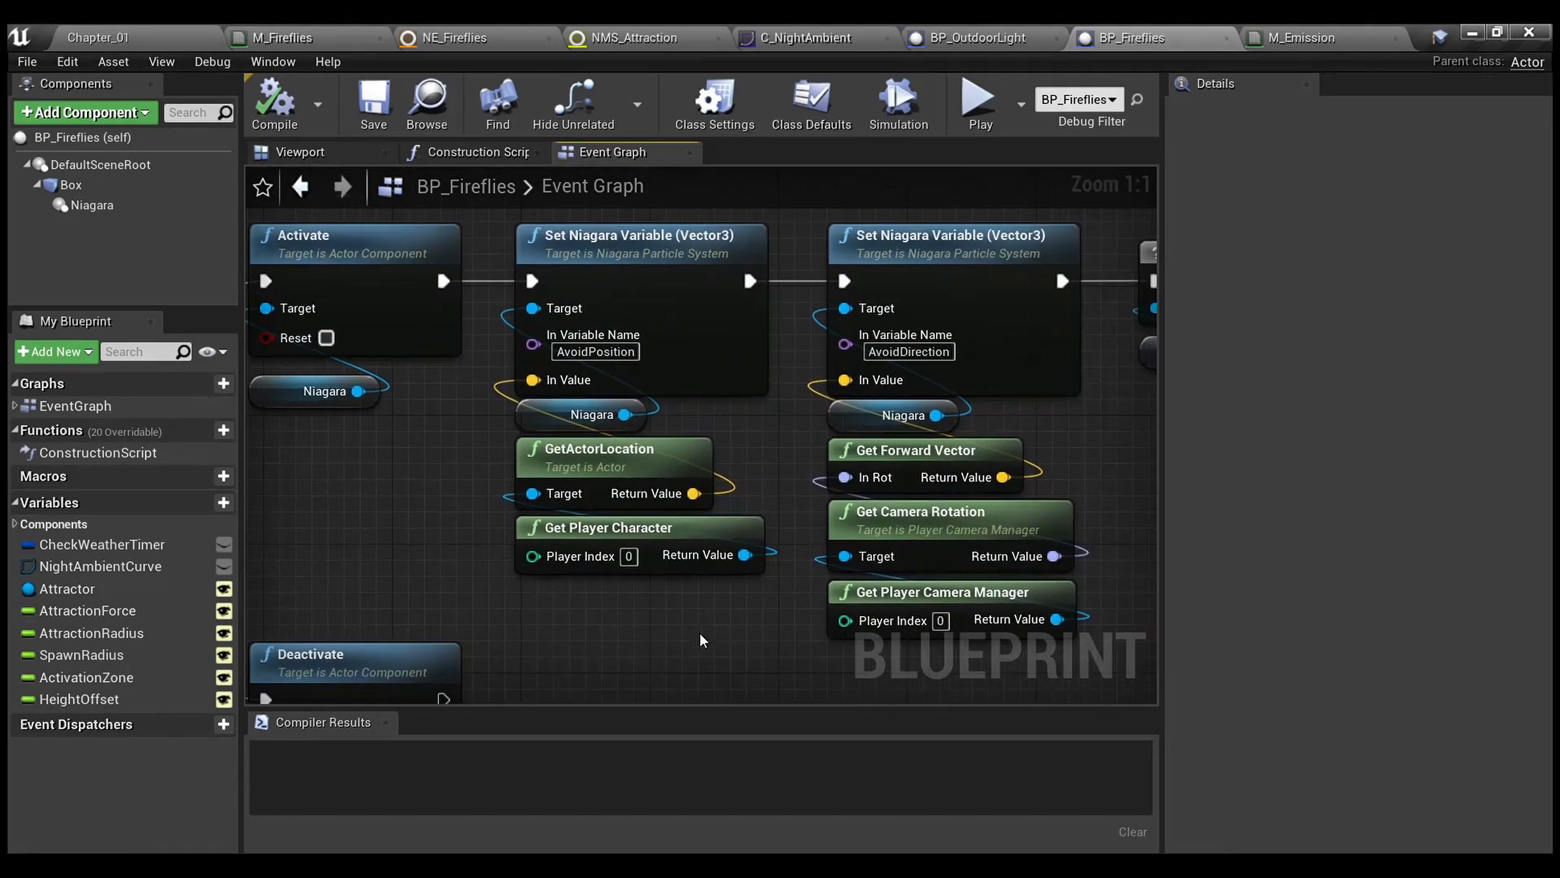
Review the AvoidPosition Set Niagara Variable node together with its Niagara, GetActorLocation and Get Player Character inputs
drag(700, 632, 535, 309)
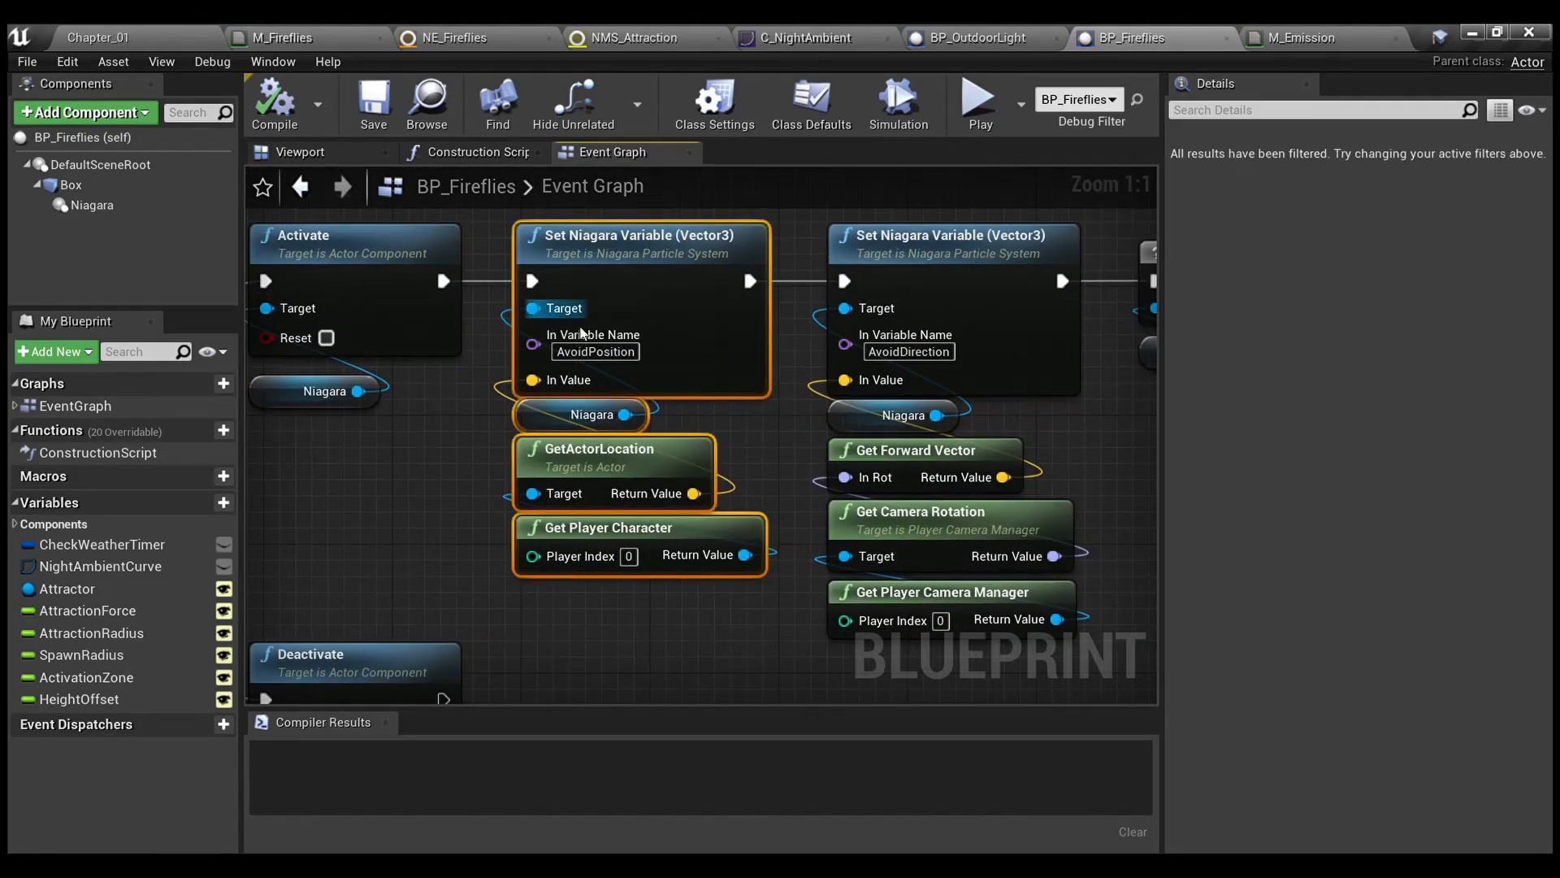
click(709, 616)
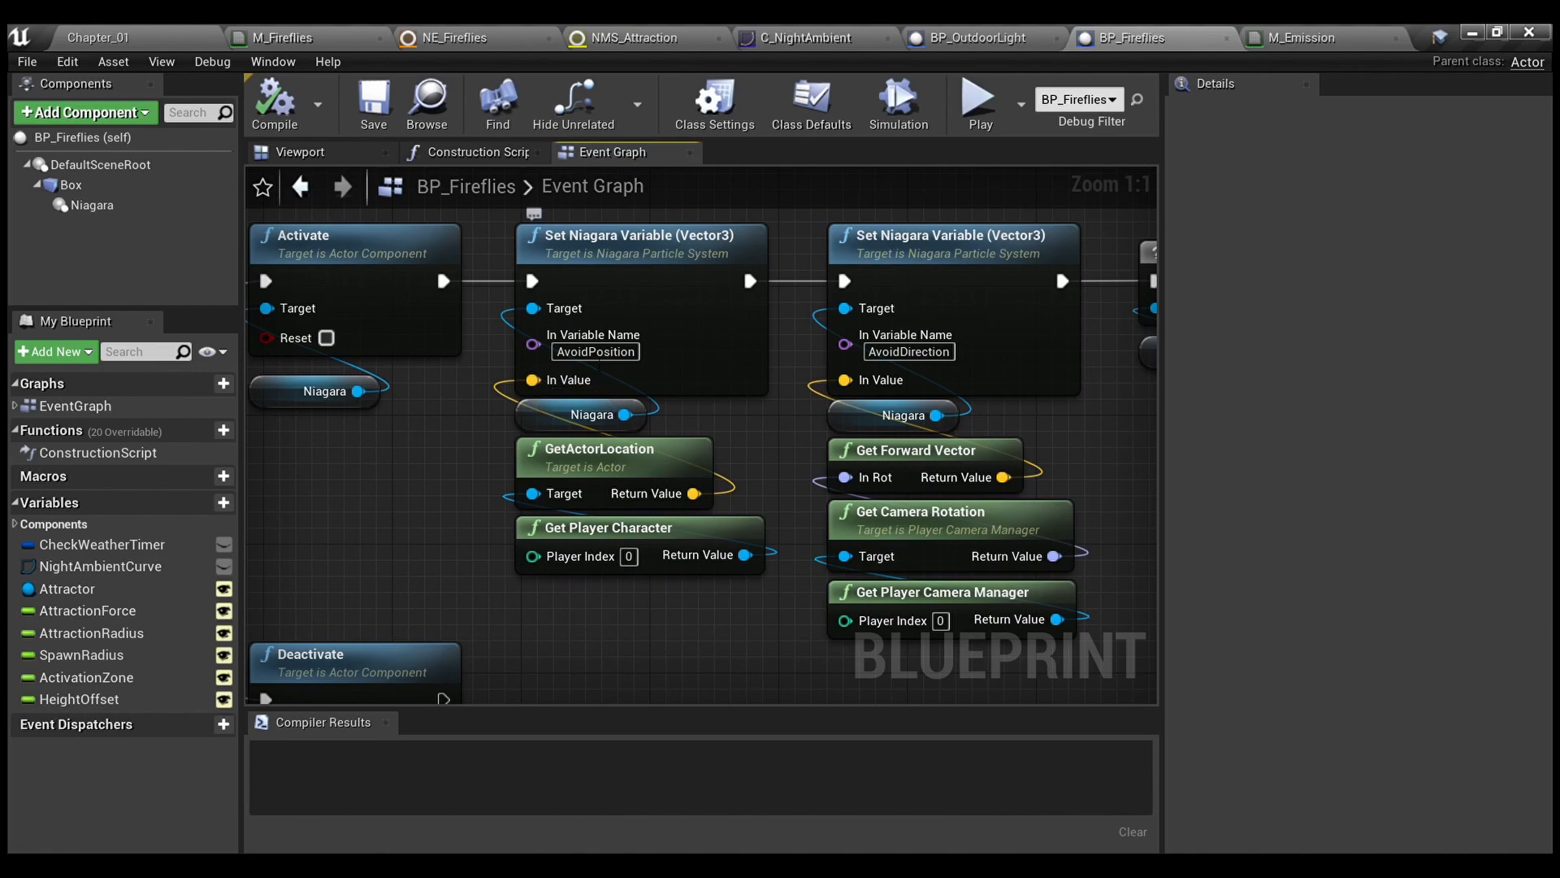
right_drag(941, 335, 723, 351)
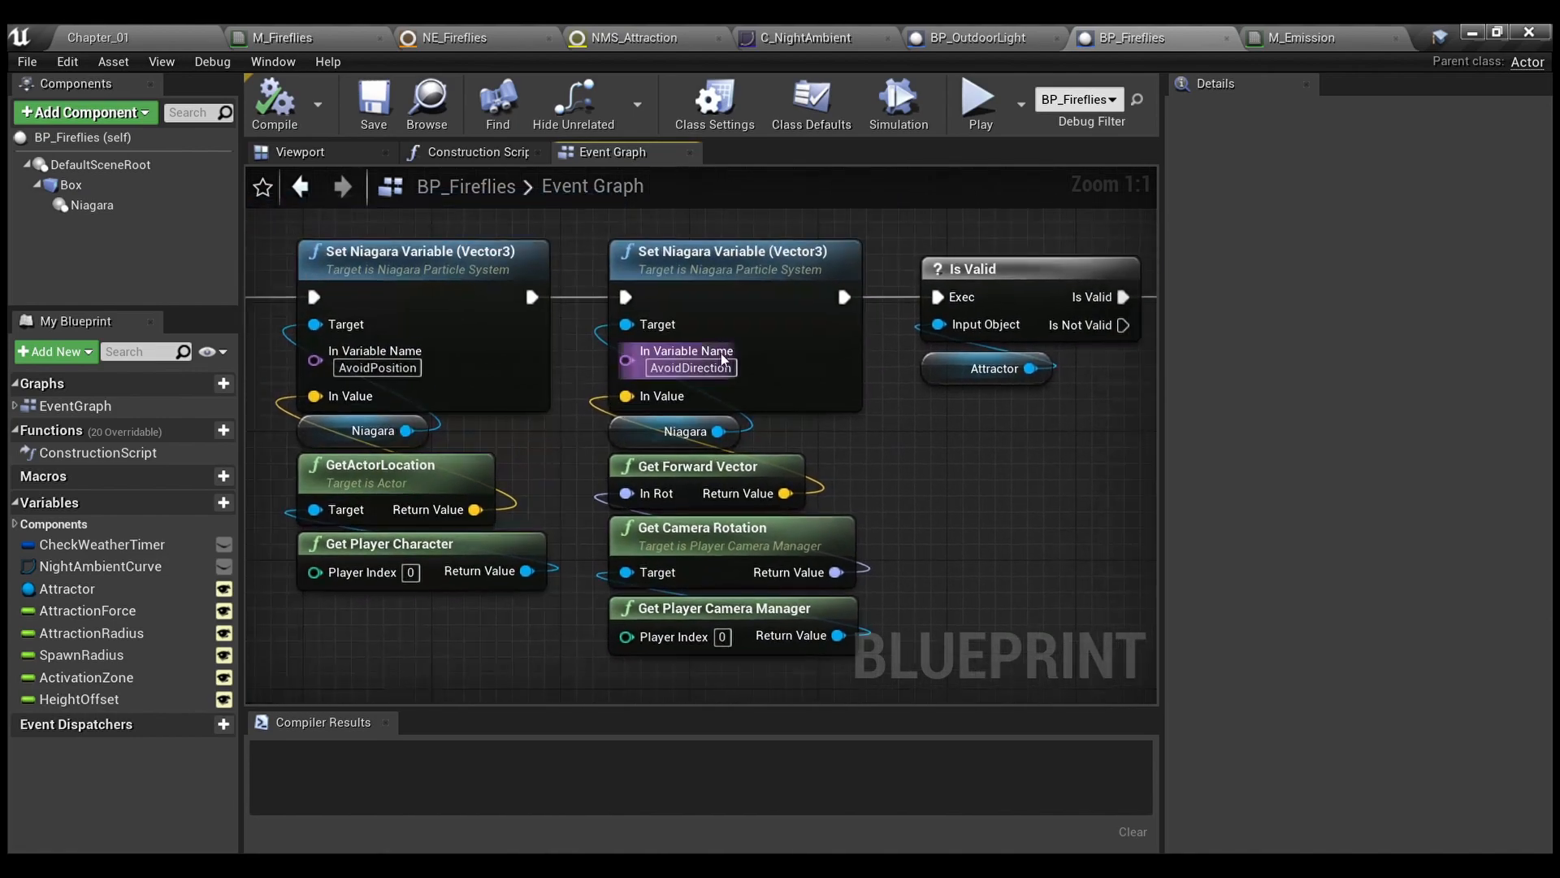
right_drag(520, 466, 606, 500)
drag(575, 634, 443, 419)
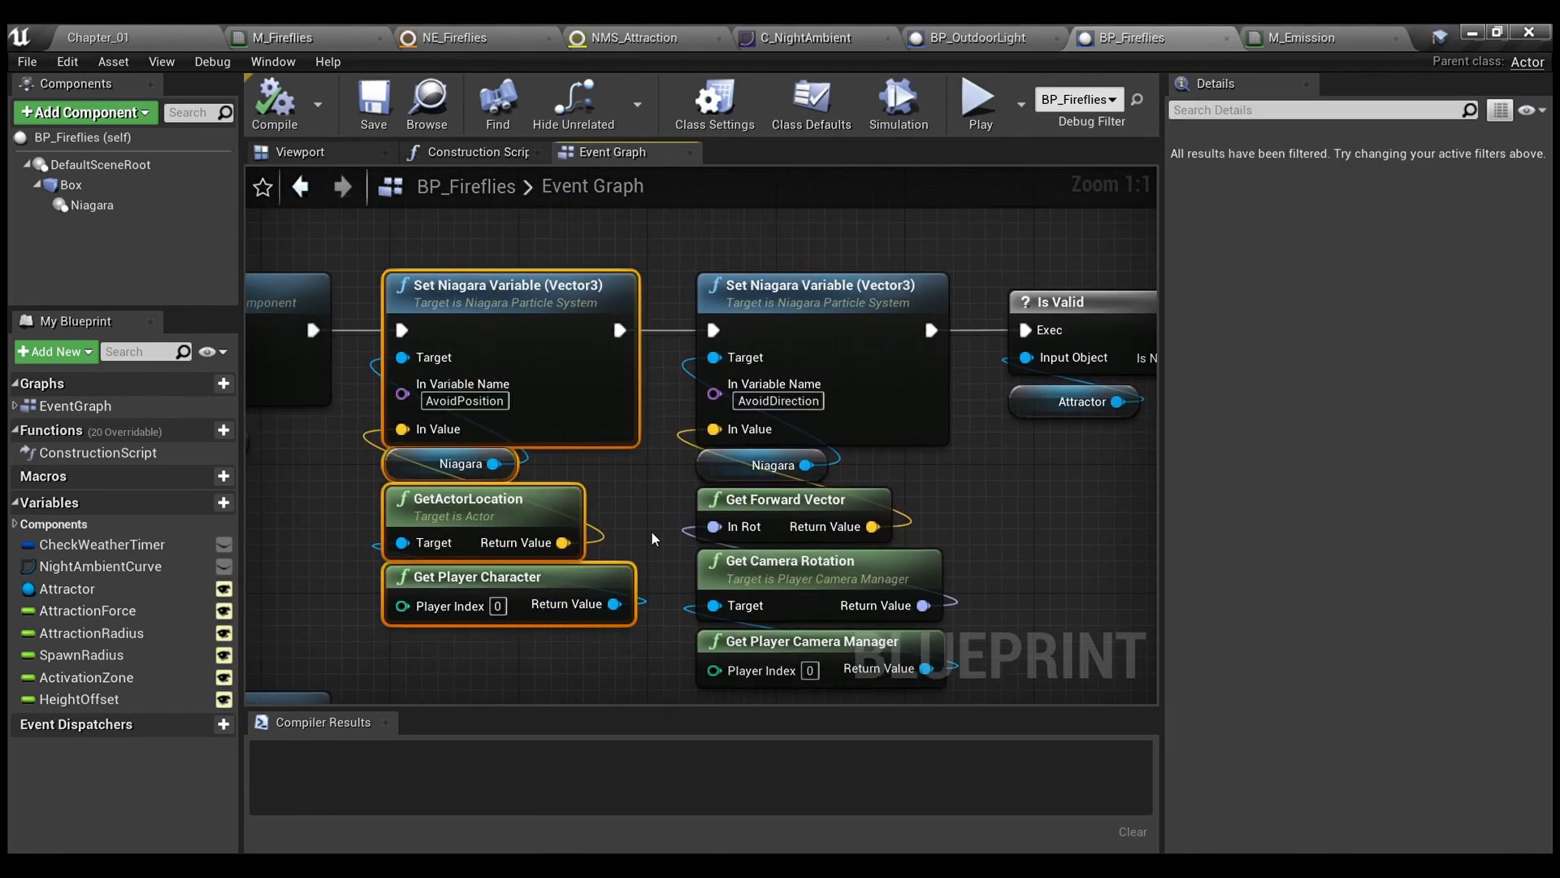
click(617, 473)
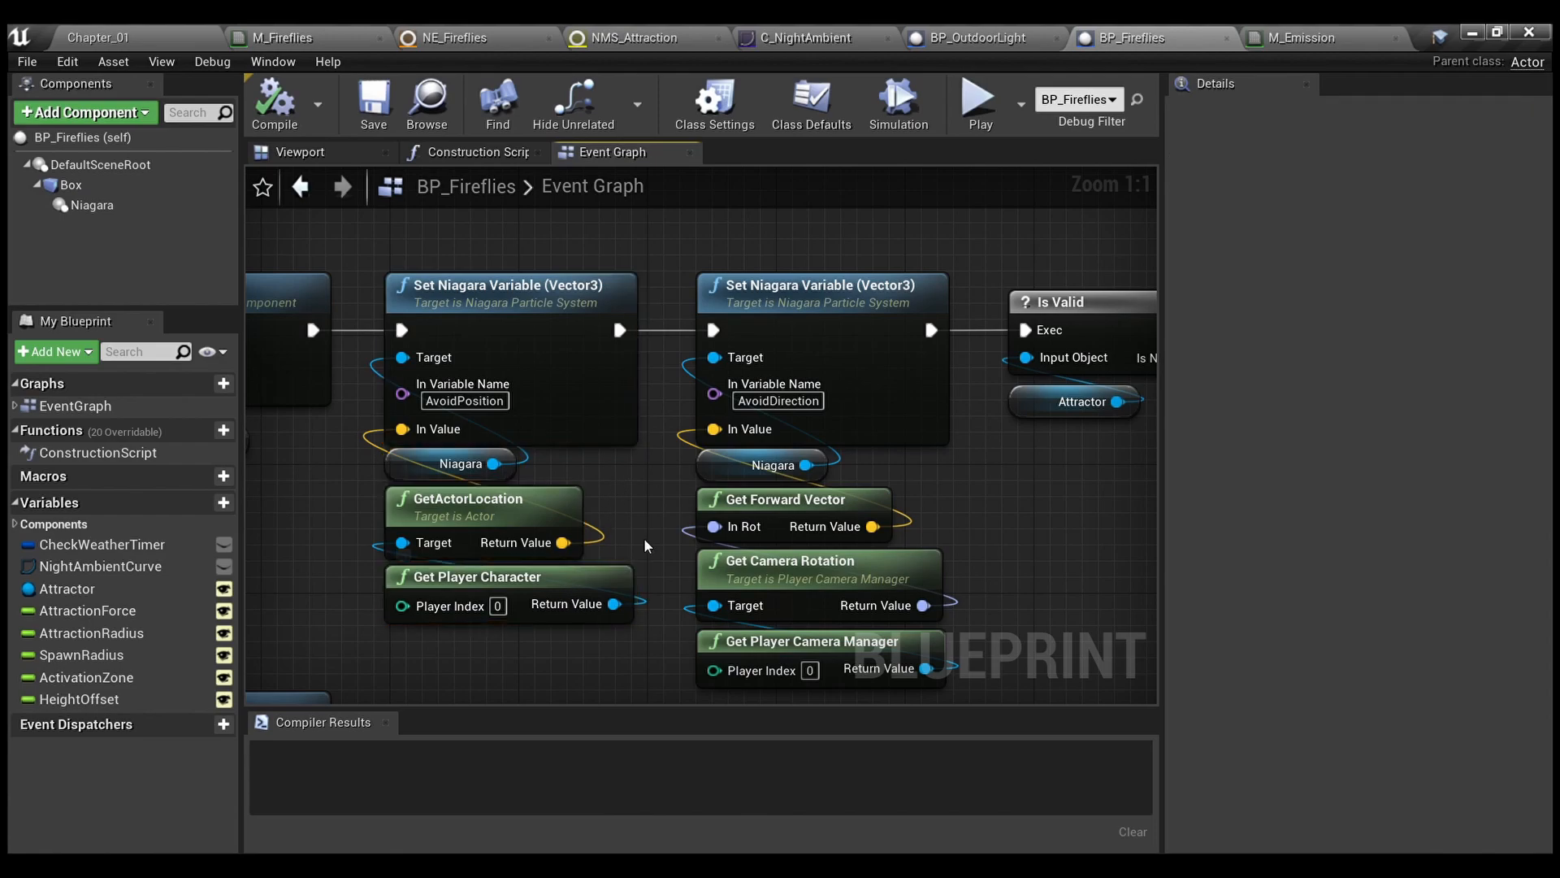
Review the AvoidDirection node's camera inputs and the Is Valid check on Attractor that leads to the Active branch
right_drag(646, 543, 462, 537)
right_drag(809, 515, 814, 445)
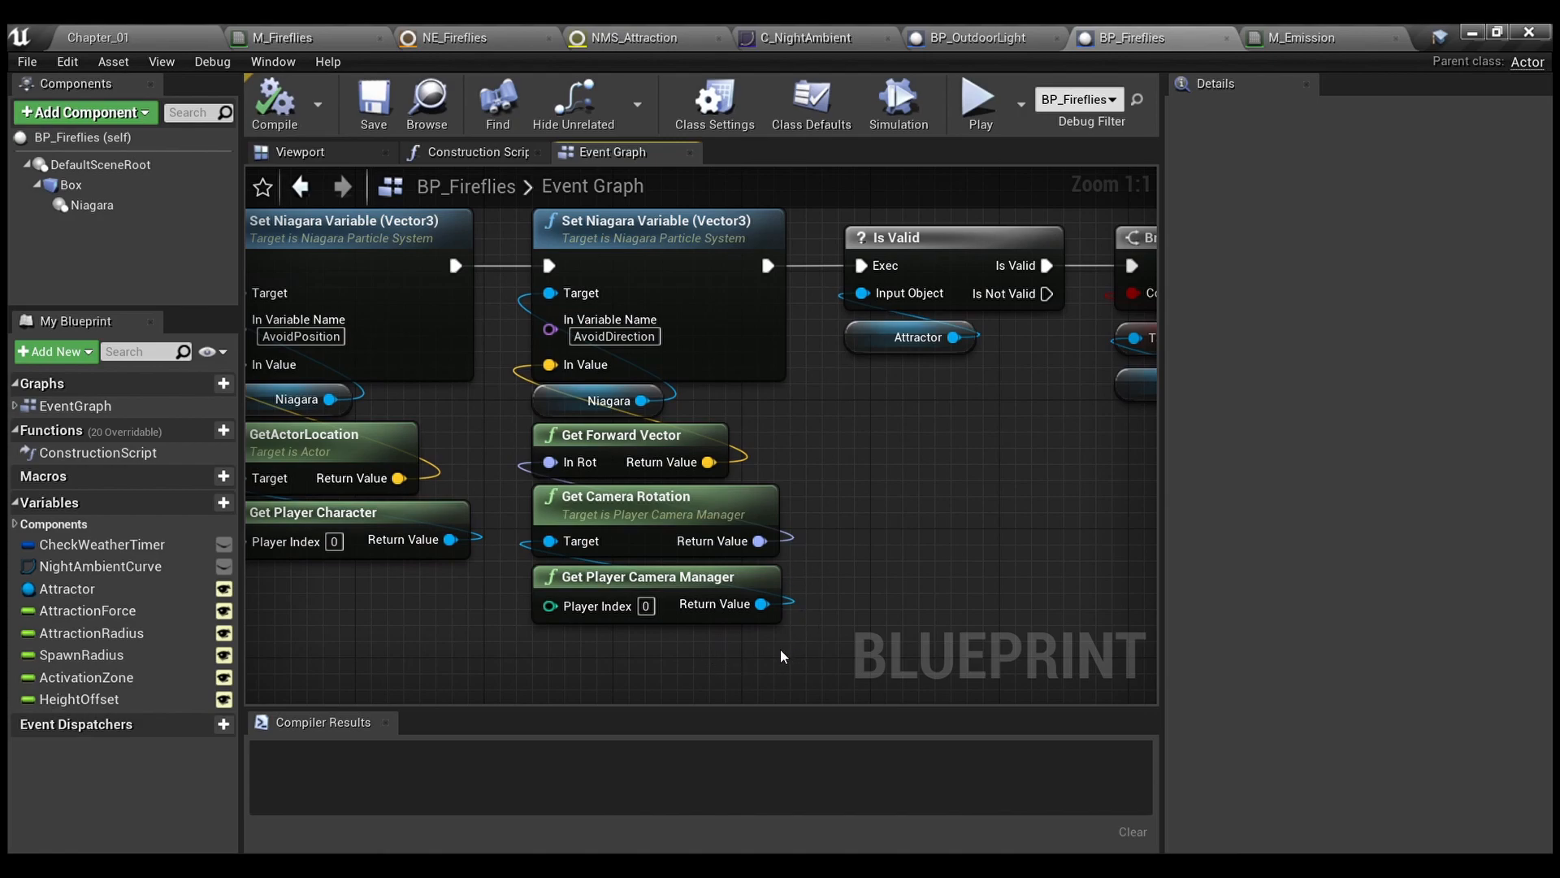
right_drag(969, 409, 745, 531)
drag(786, 511, 696, 404)
click(682, 509)
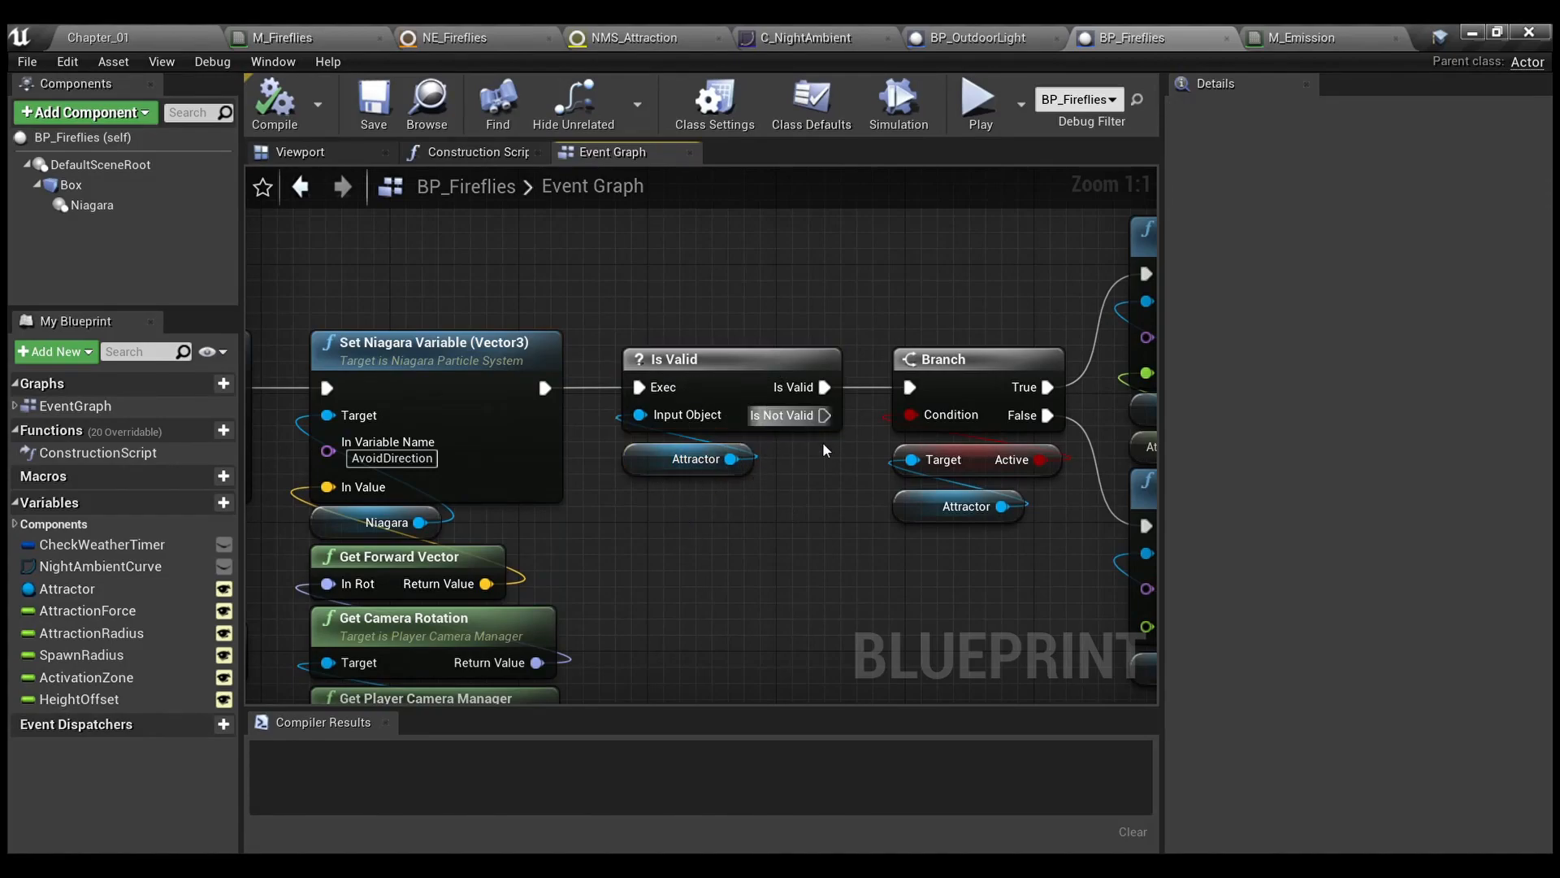
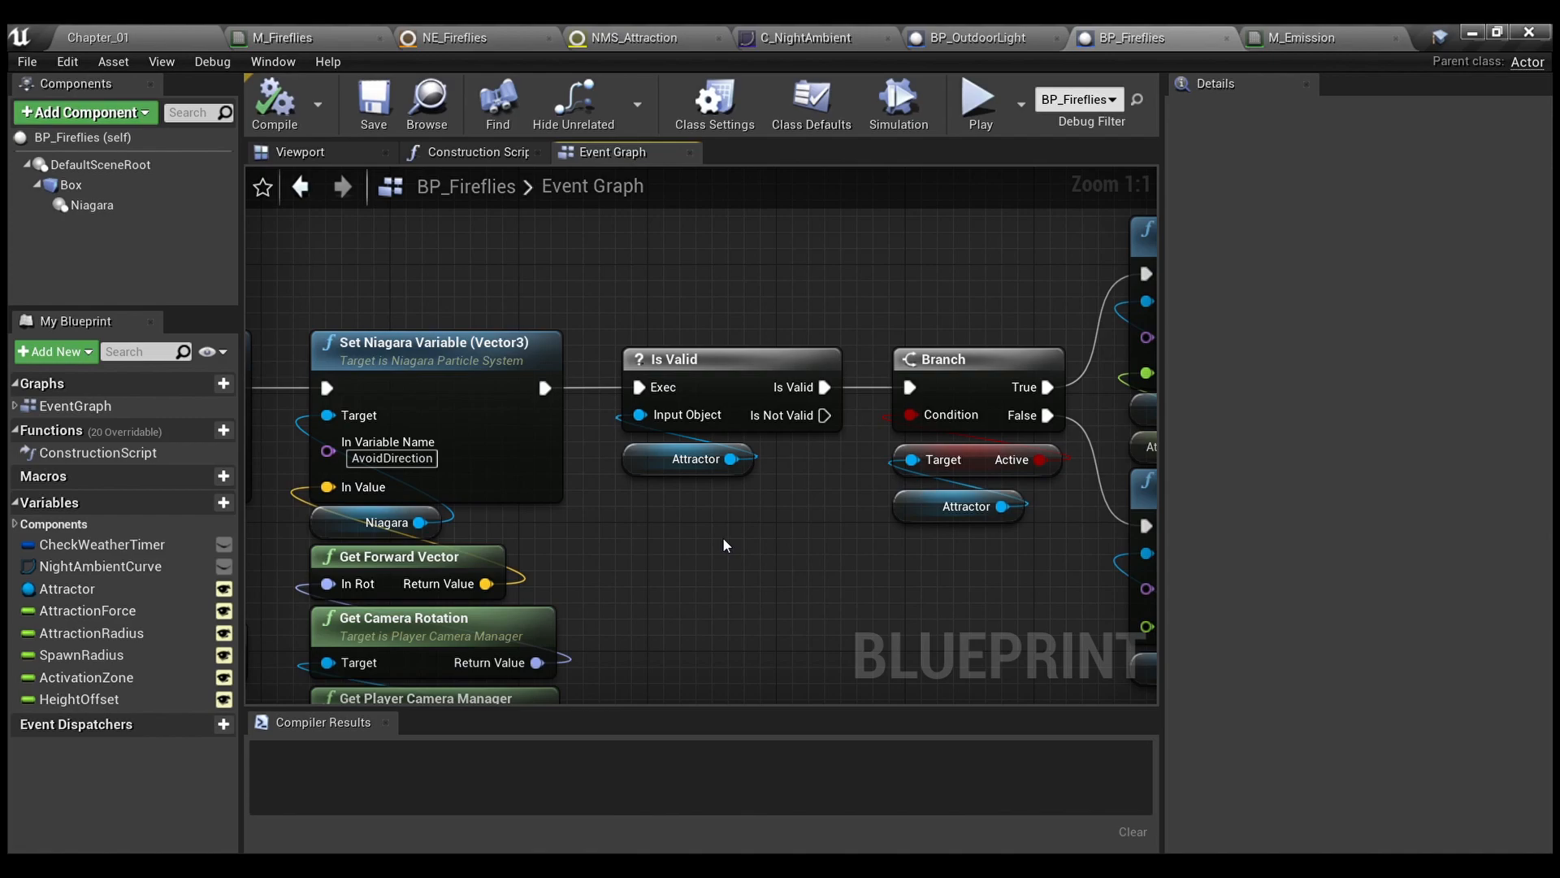
right_drag(723, 536, 421, 585)
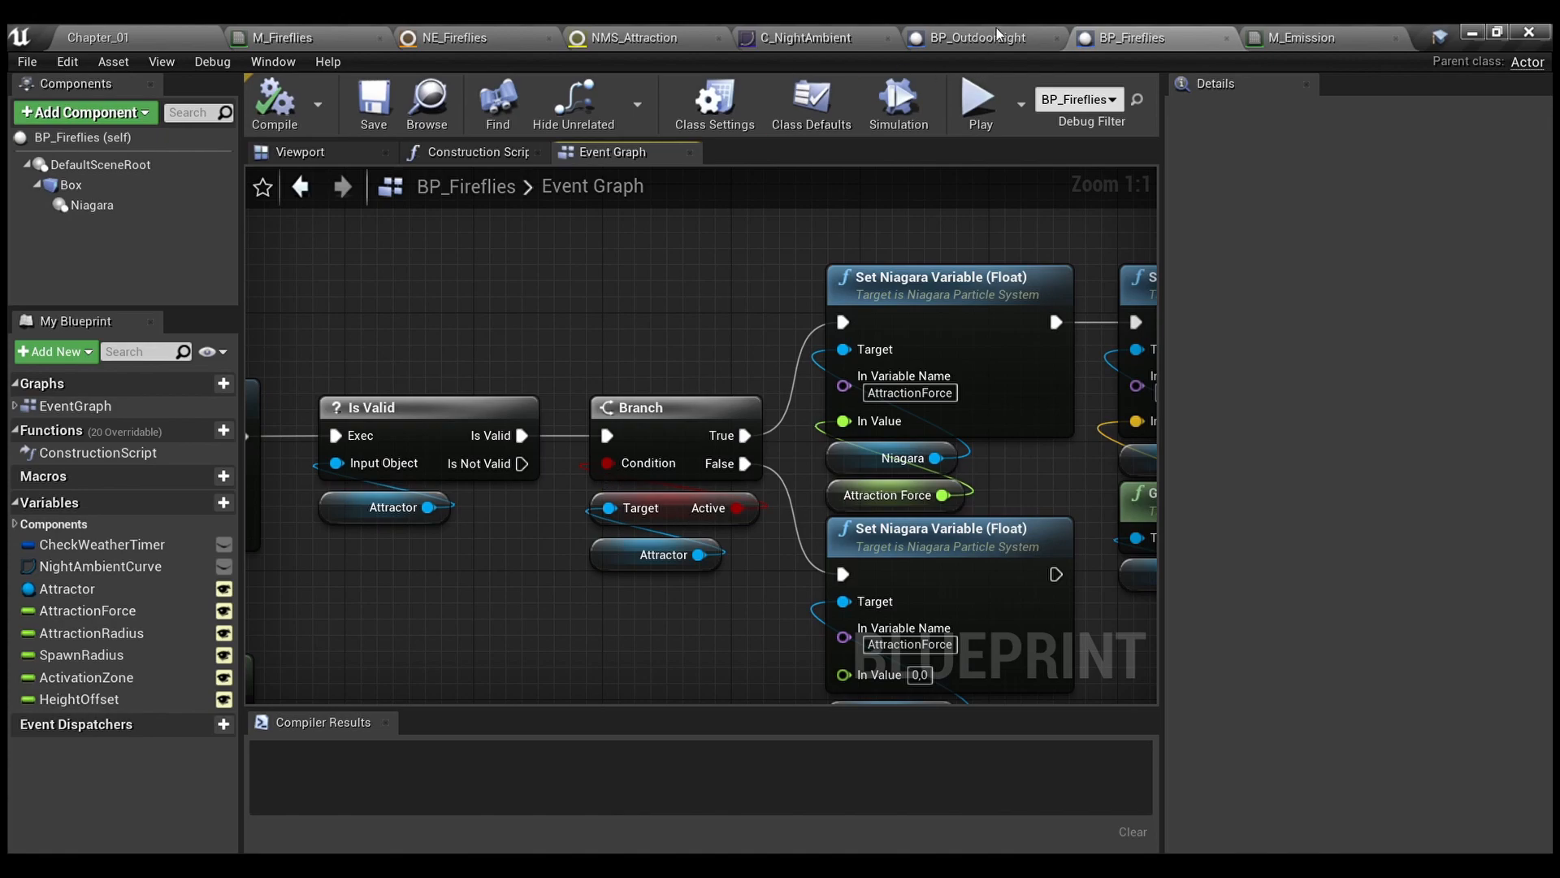
Check the SET Active node in BP_OutdoorLight's event graph and return to BP_Fireflies
click(978, 37)
click(900, 414)
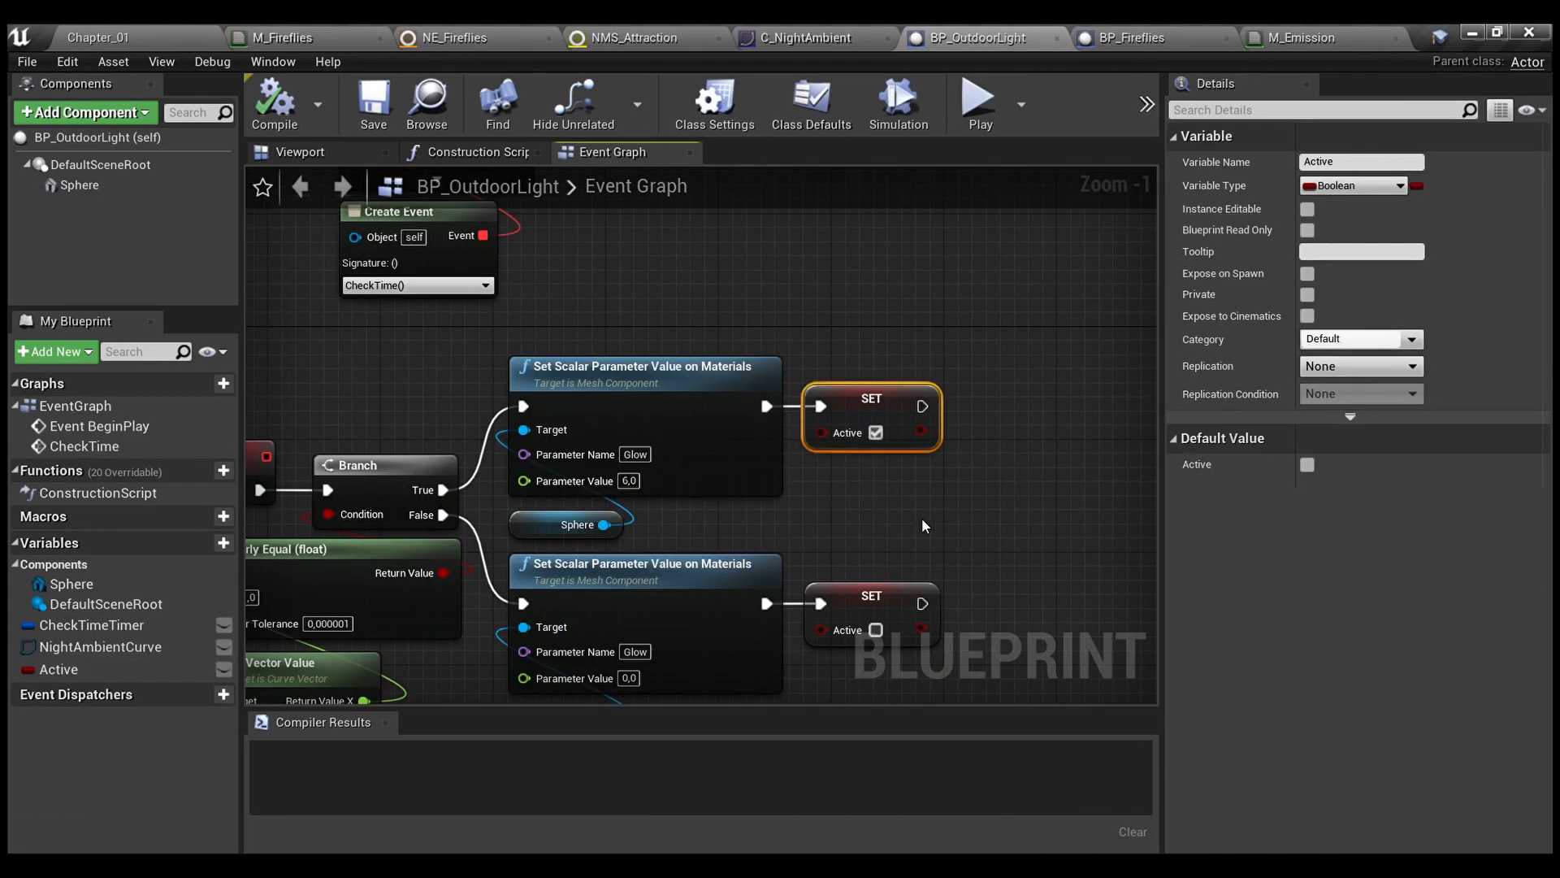
click(967, 487)
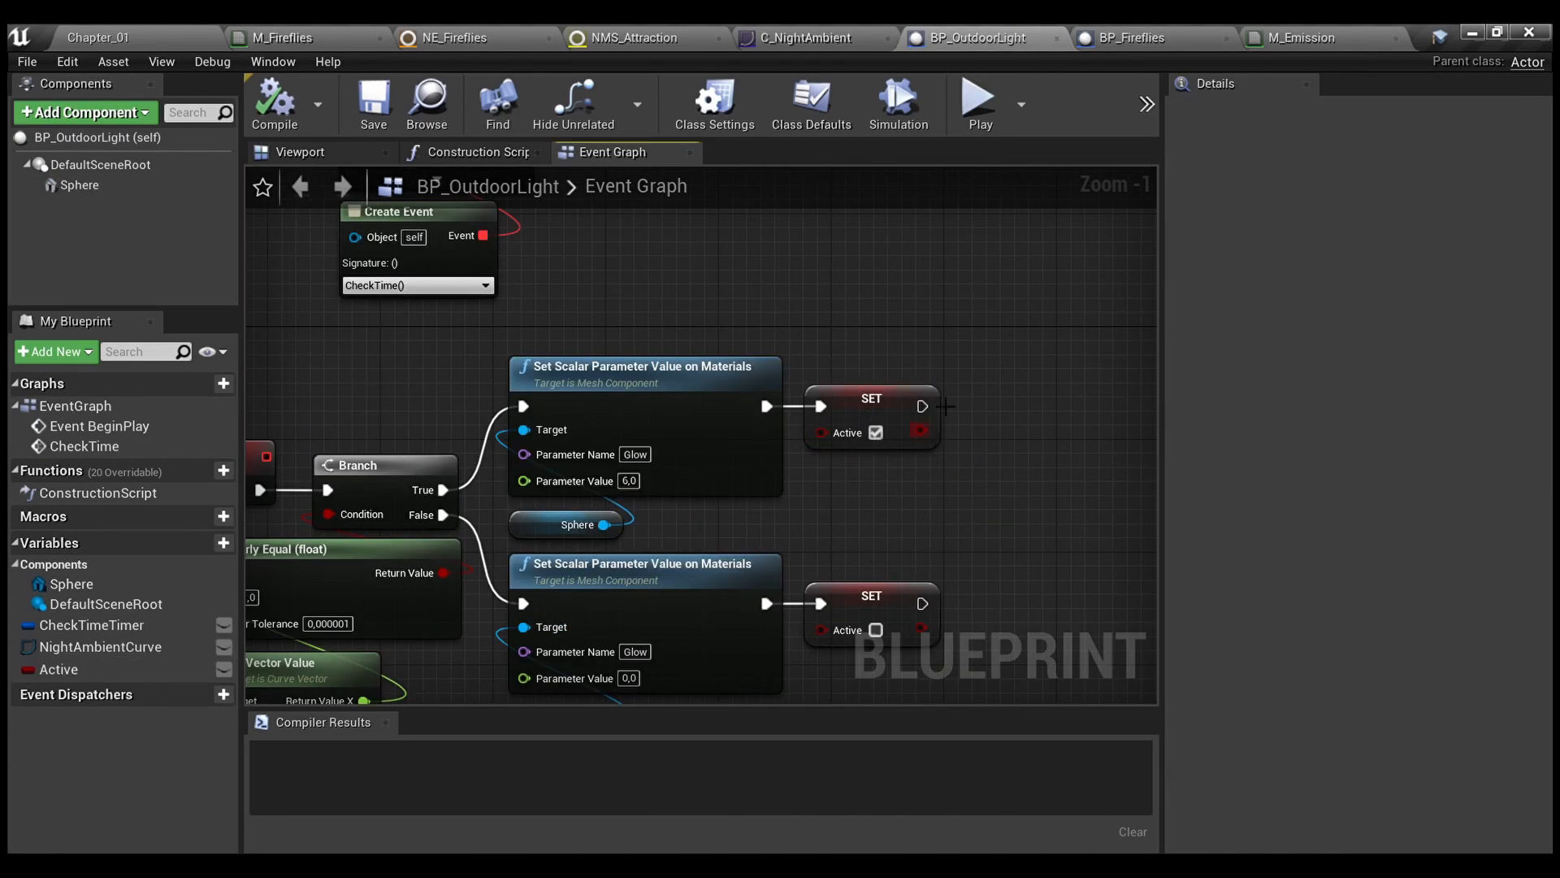
click(1134, 37)
Examine the AttractionForce Set Niagara Variable node and its Attraction Force input on the Active branch's True output
right_drag(723, 604, 449, 636)
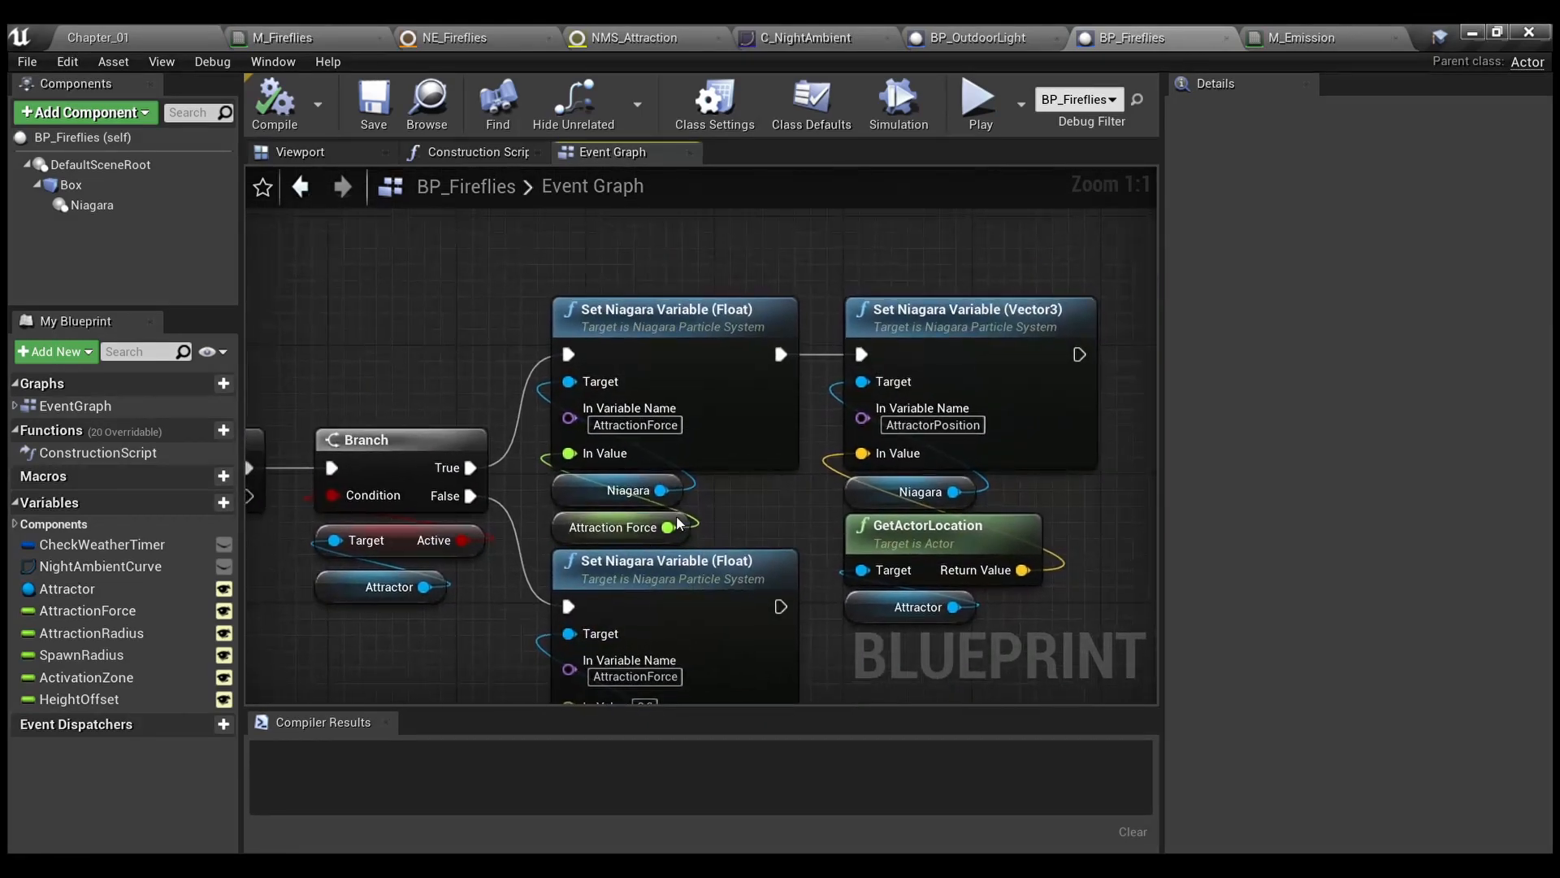
drag(744, 515, 584, 370)
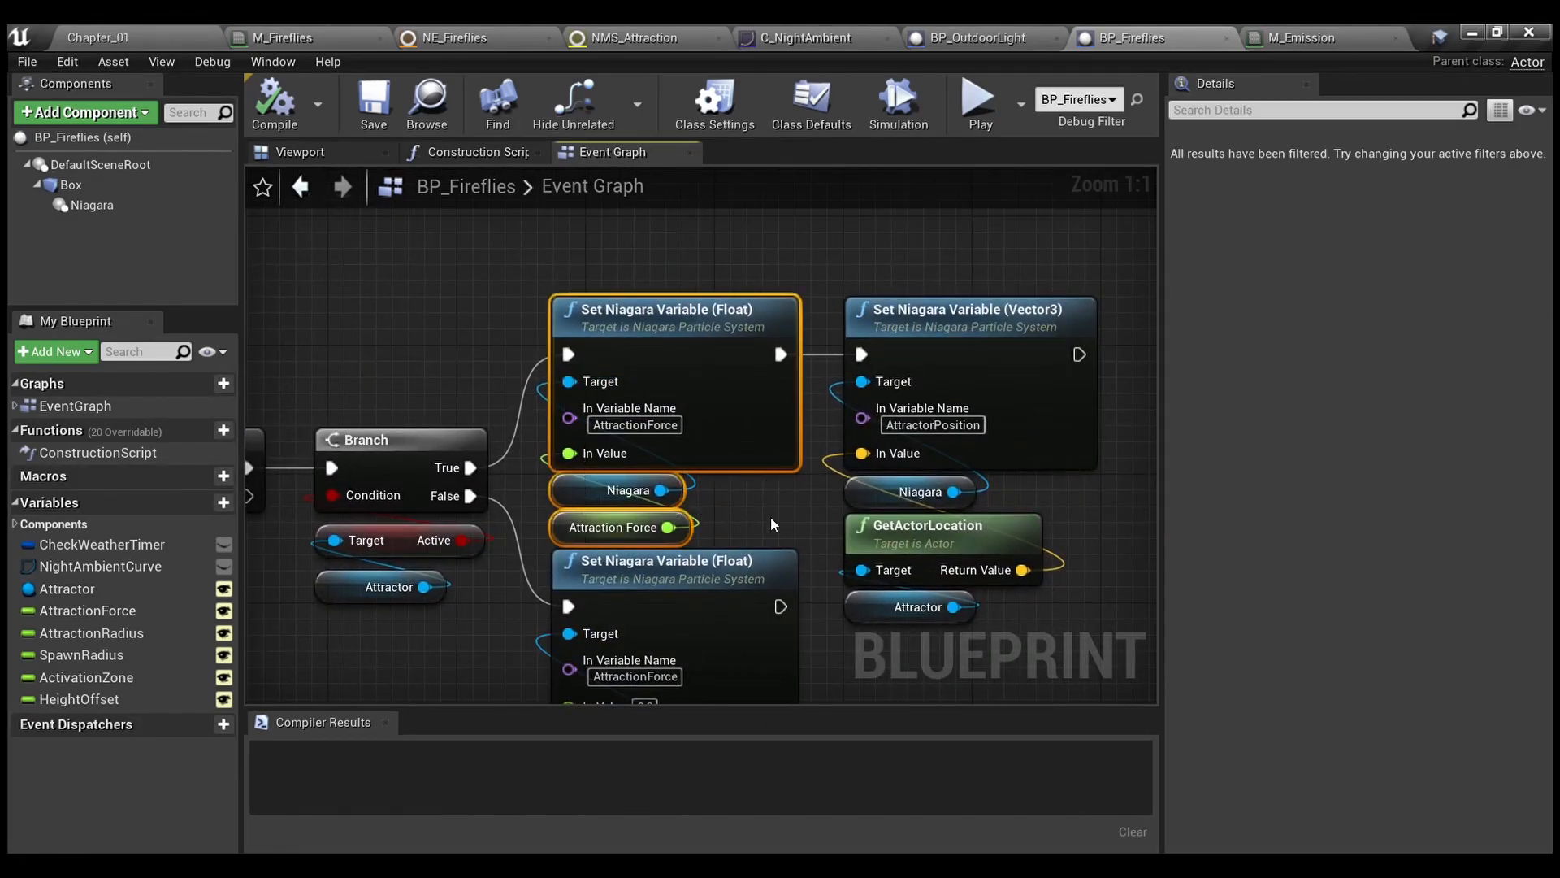
click(770, 516)
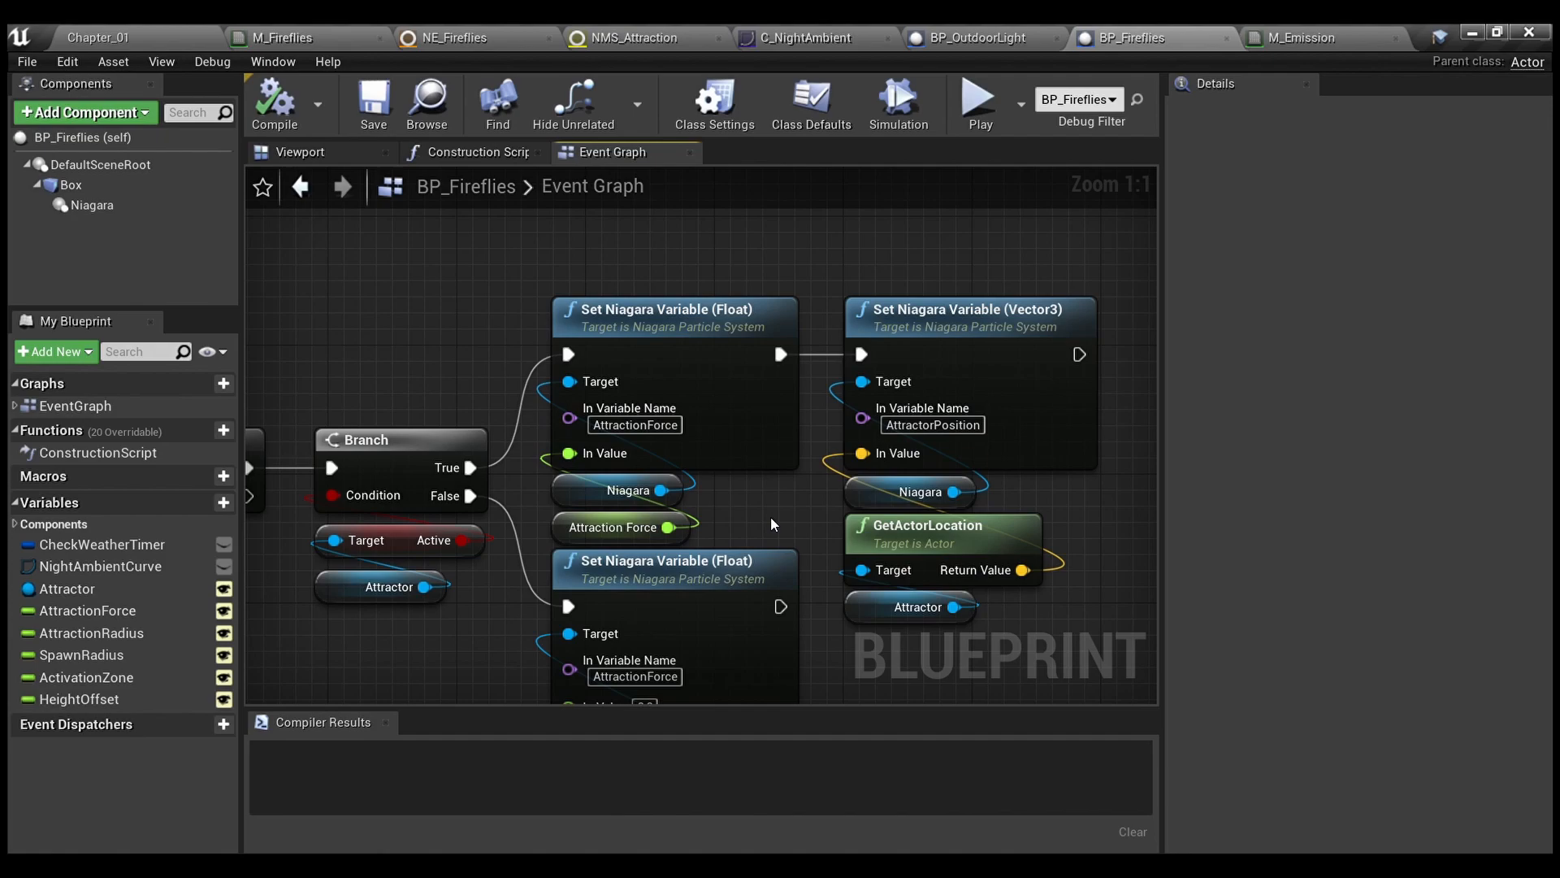
Examine the AttractorPosition node with its GetActorLocation input and inspect the Attractor variable's type
right_drag(695, 499, 531, 465)
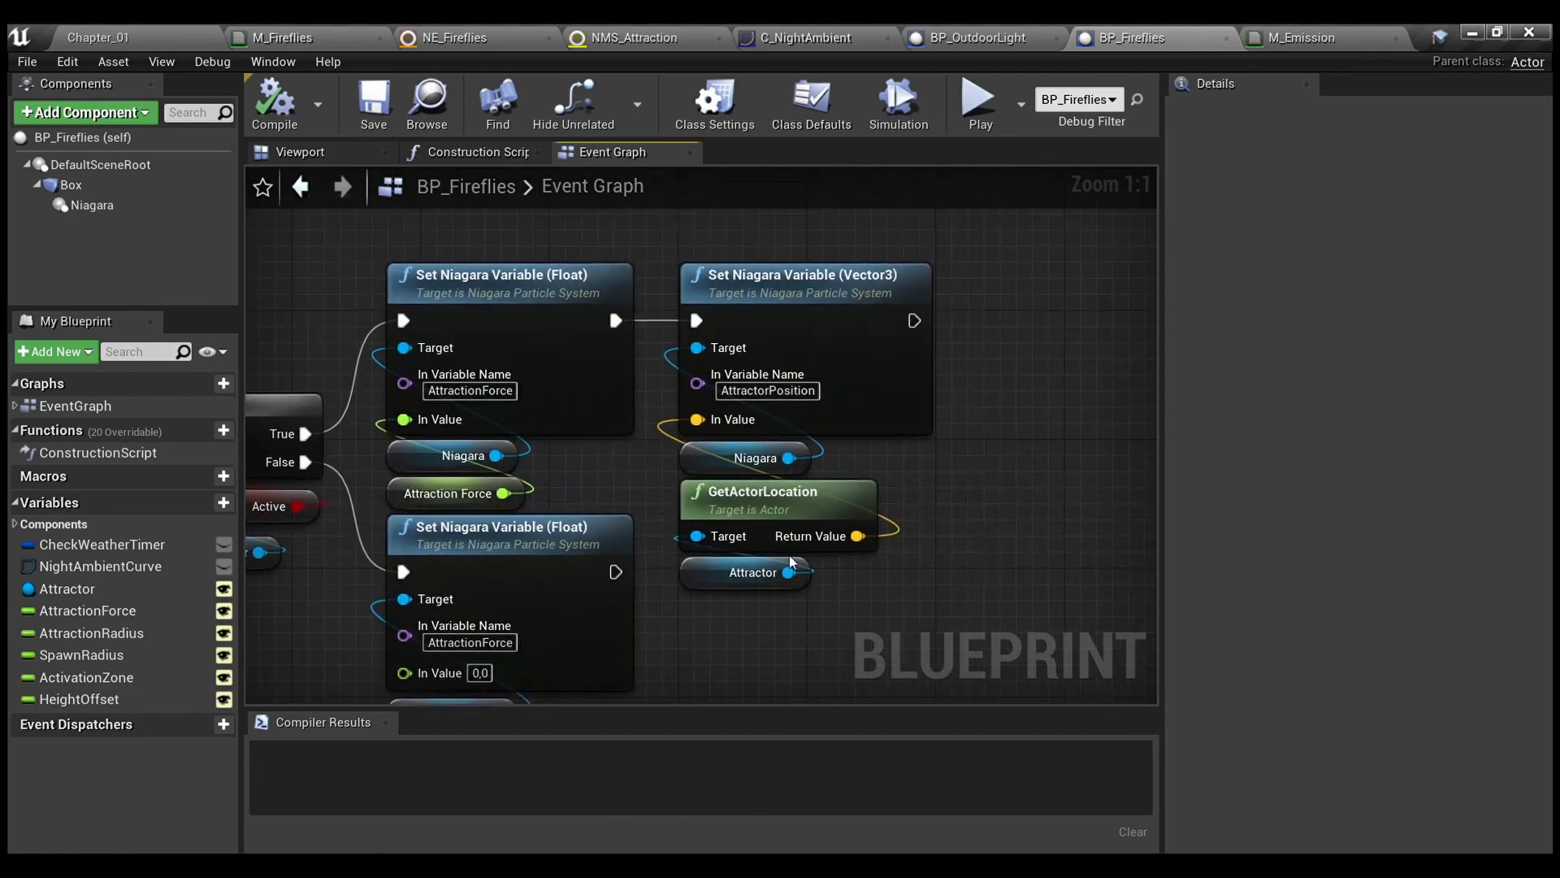
drag(858, 608, 776, 377)
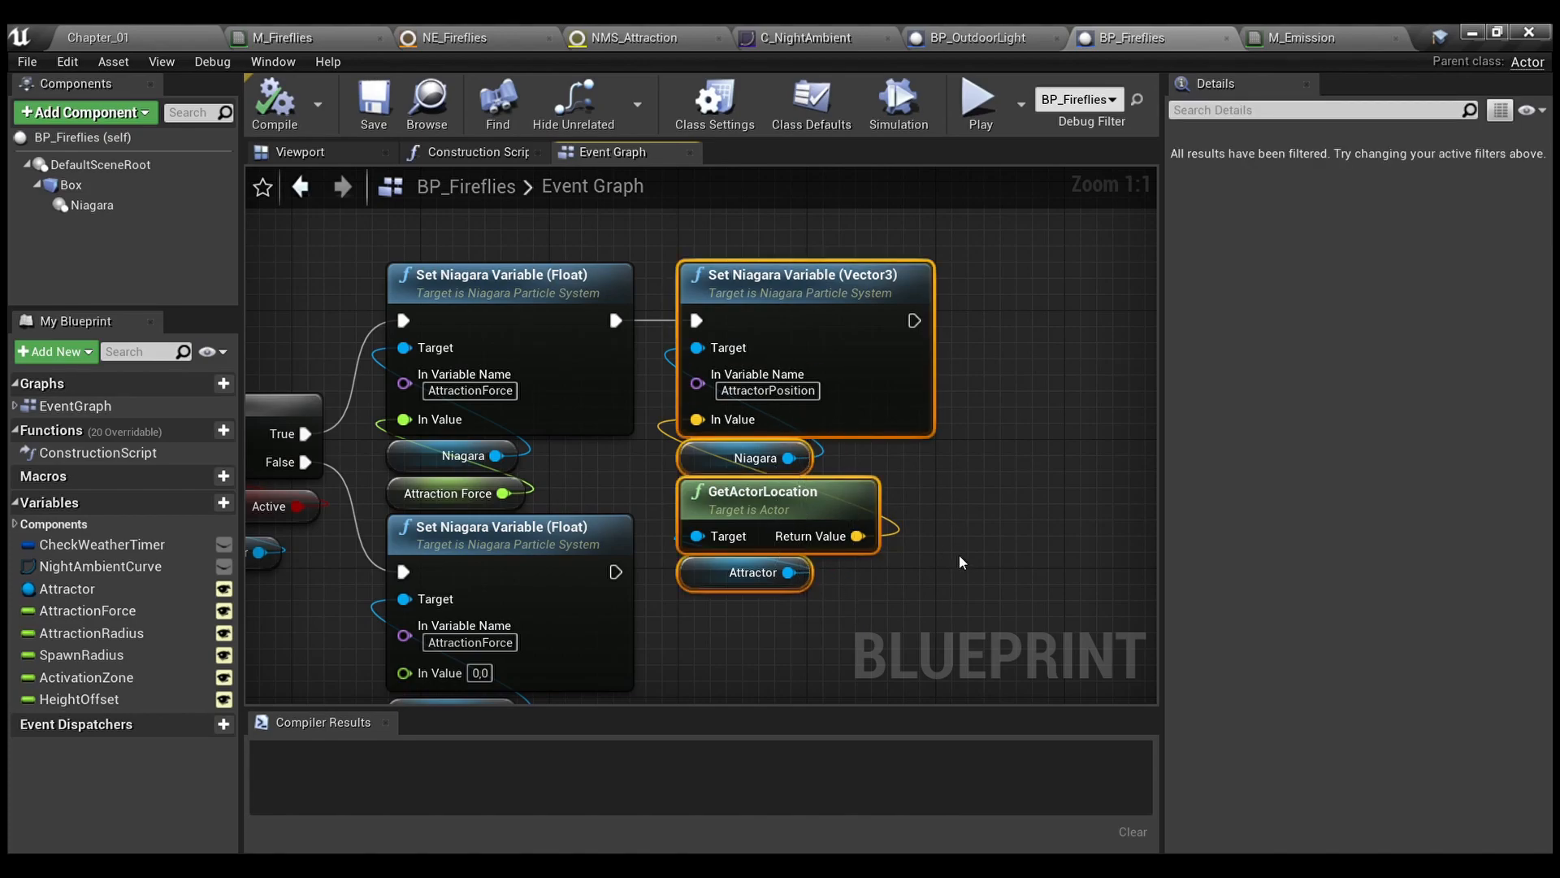
click(960, 556)
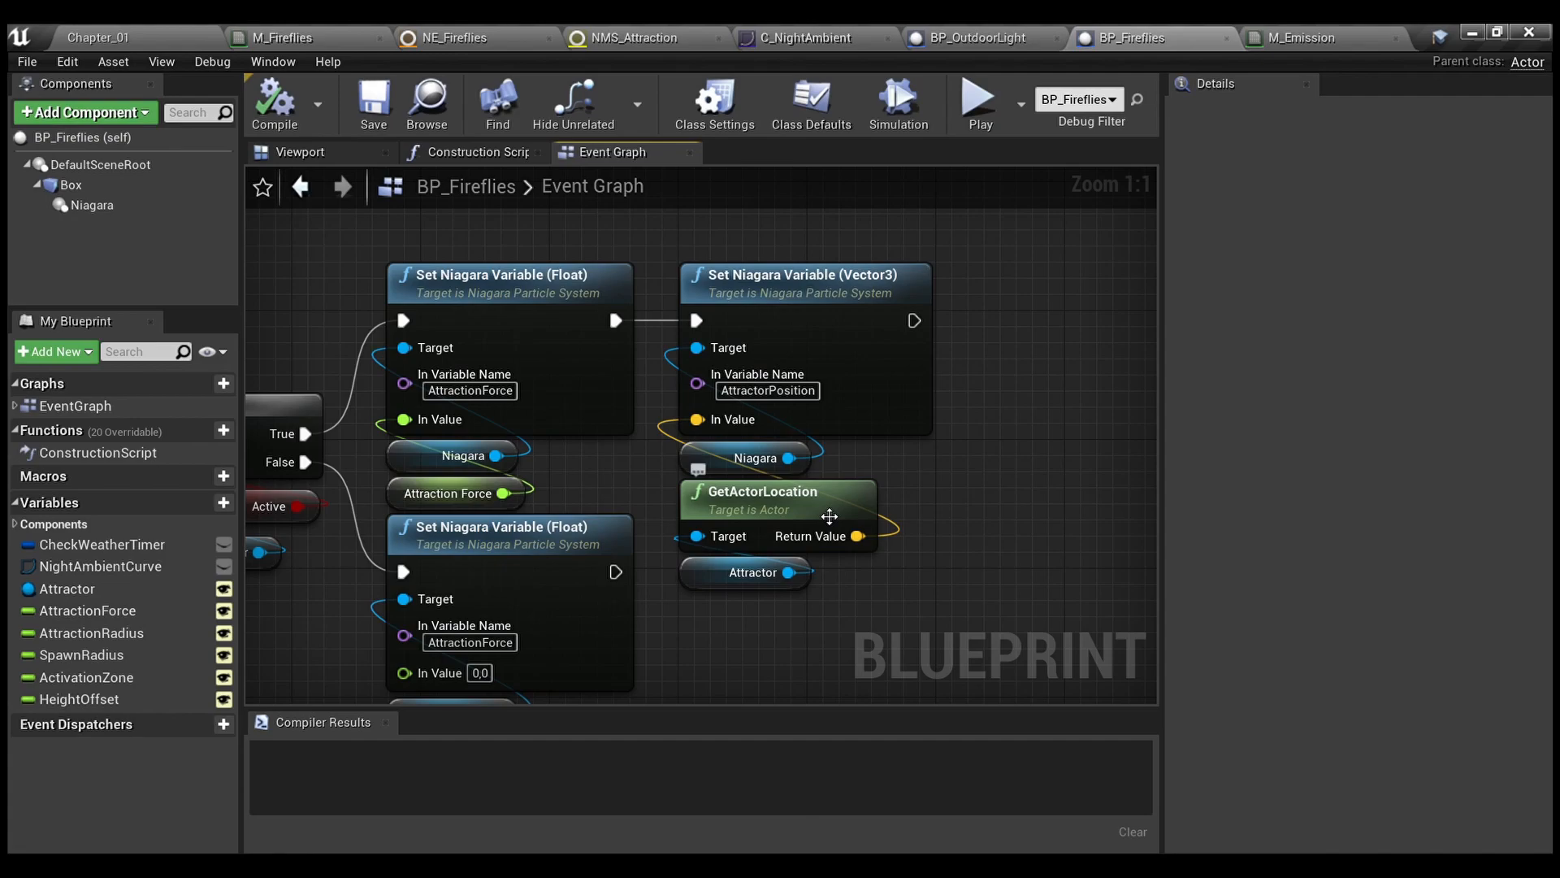
click(751, 572)
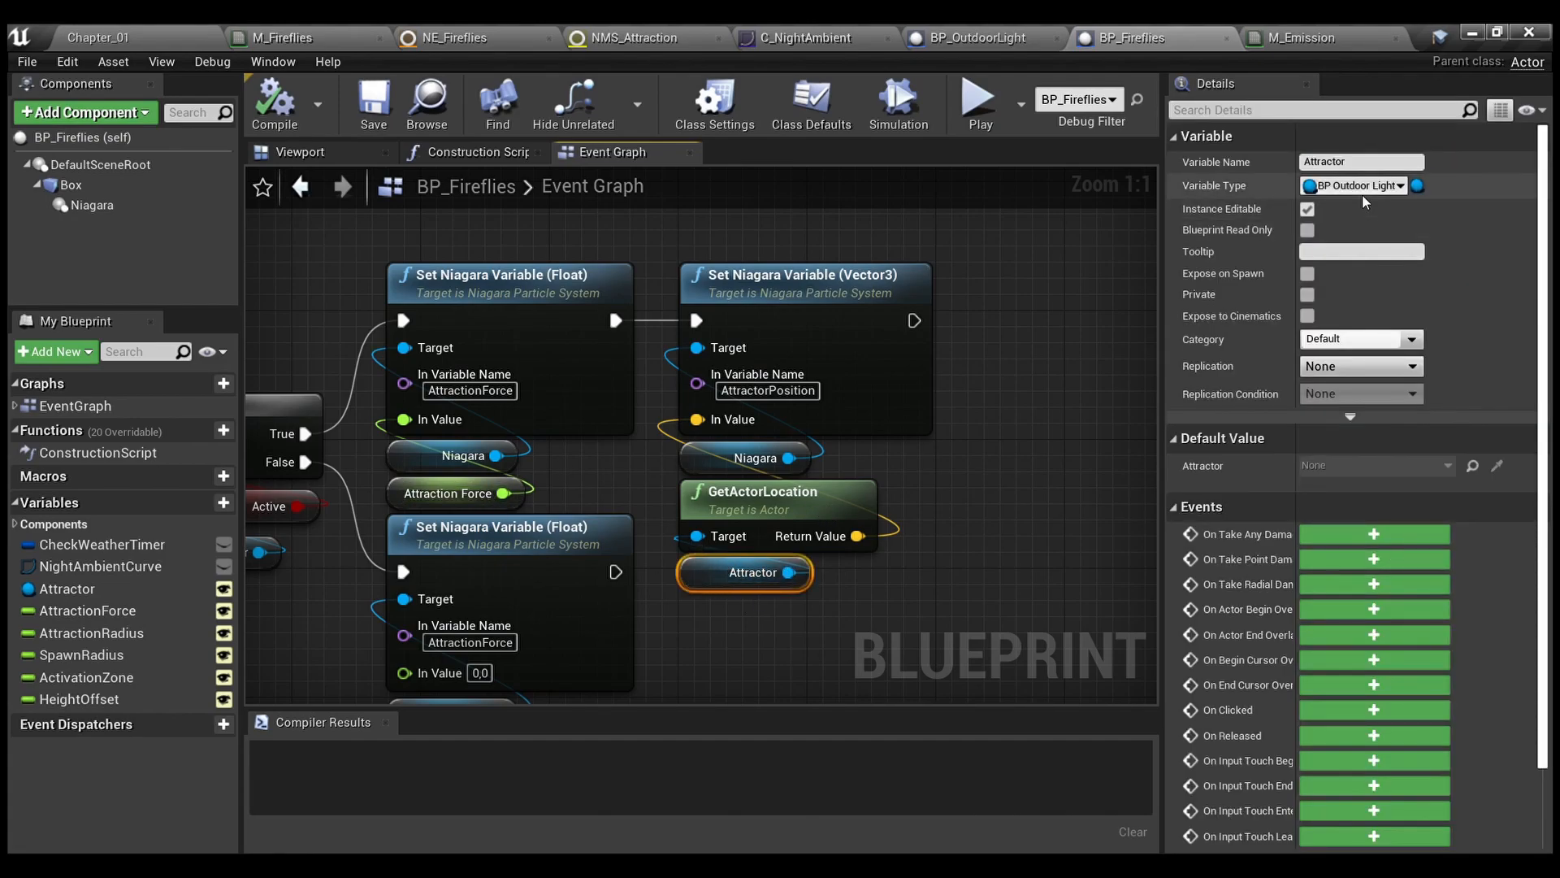
click(982, 481)
Review the Set Niagara Variable node that resets AttractionForce on the Active branch's False output
scroll(935, 495, down, 2)
right_drag(935, 494, 1076, 411)
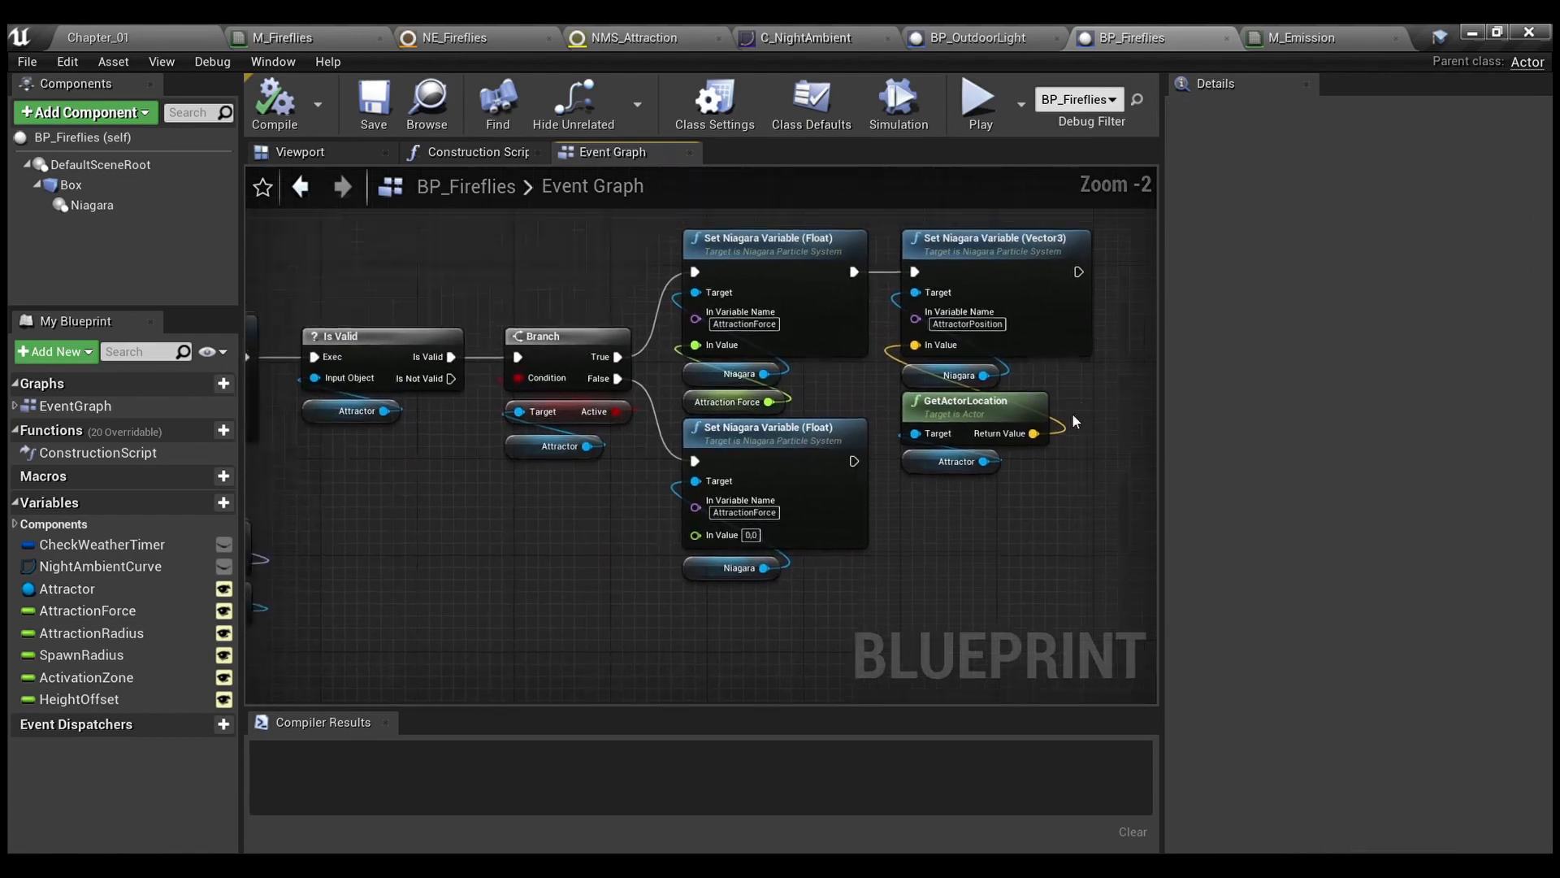
scroll(665, 388, up, 2)
right_drag(624, 493, 501, 505)
drag(776, 665, 636, 510)
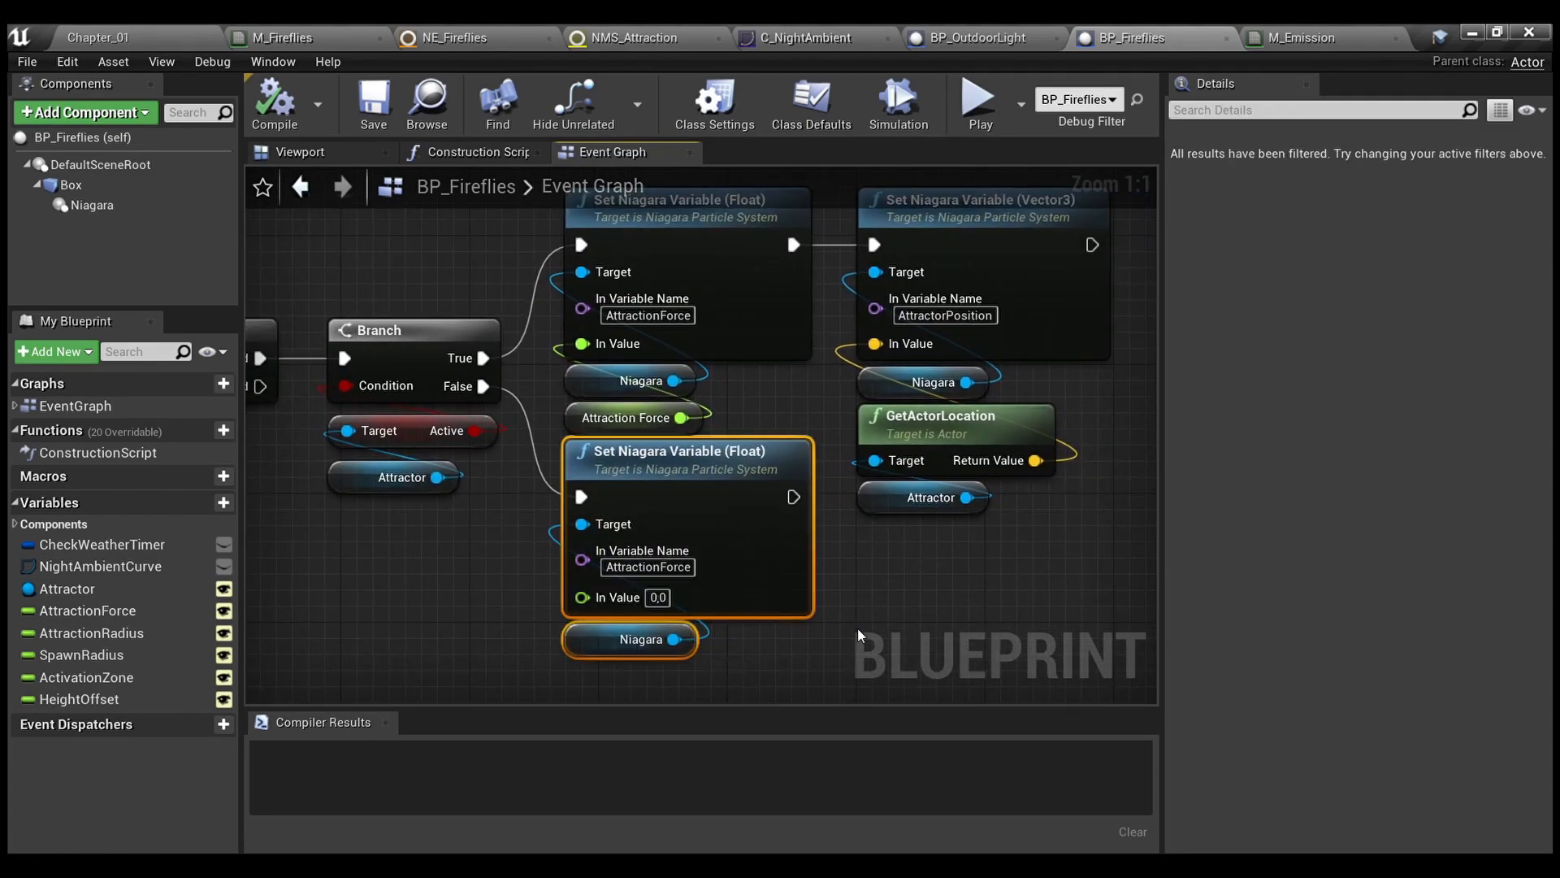
click(859, 579)
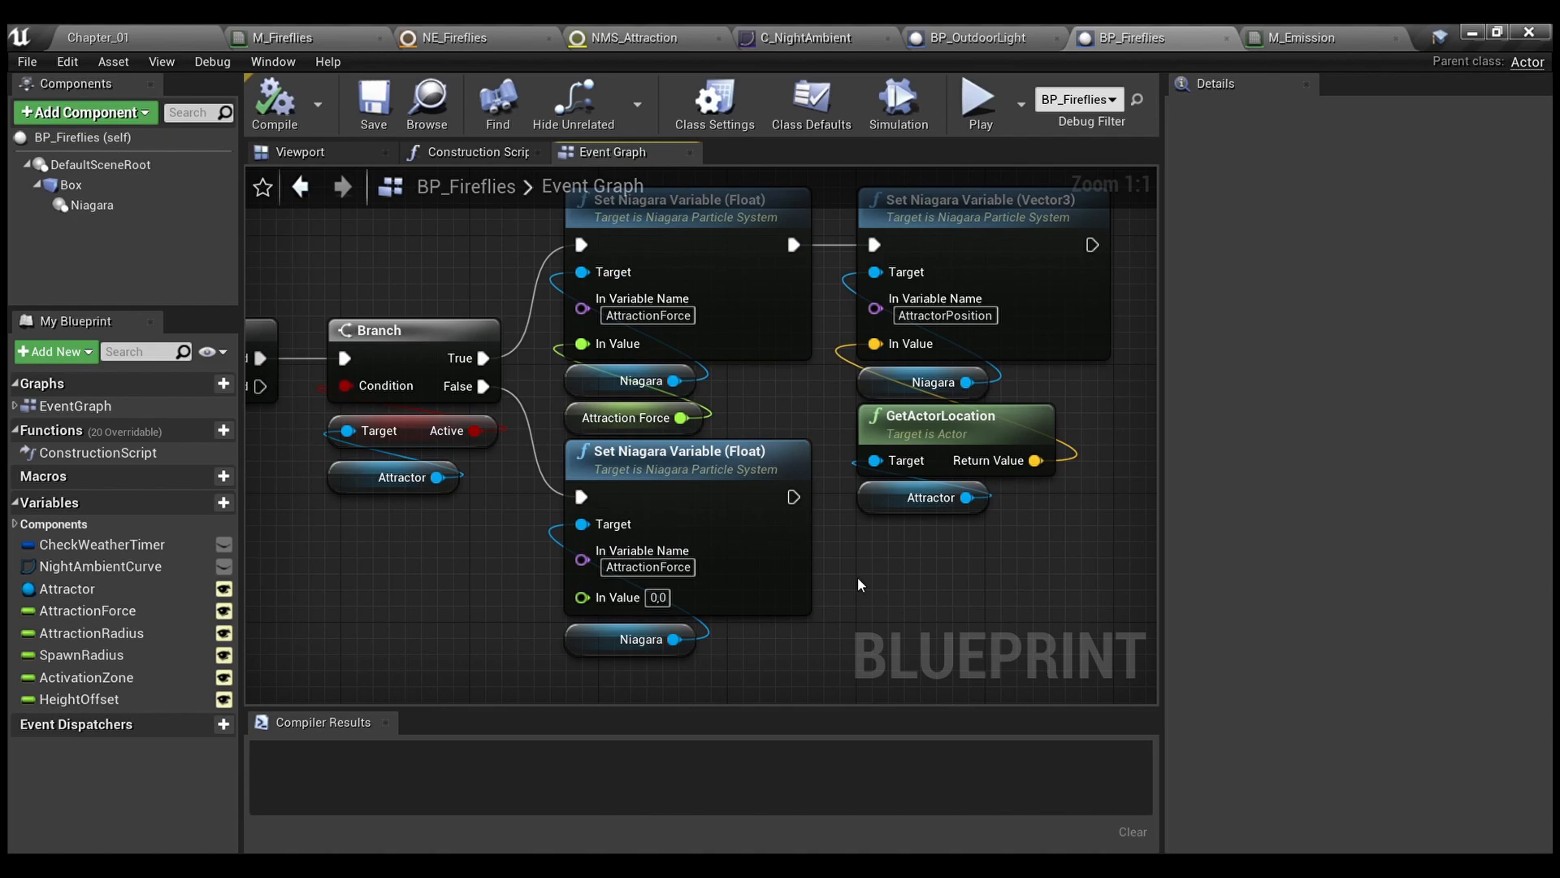
Locate the box's On Component Begin Overlap and End Overlap events in the event graph and select both for review
scroll(858, 578, down, 3)
right_drag(858, 579, 1154, 396)
scroll(785, 444, down, 1)
right_drag(784, 443, 1038, 695)
scroll(902, 606, down, 1)
scroll(852, 526, up, 2)
right_drag(852, 526, 620, 390)
drag(293, 241, 495, 546)
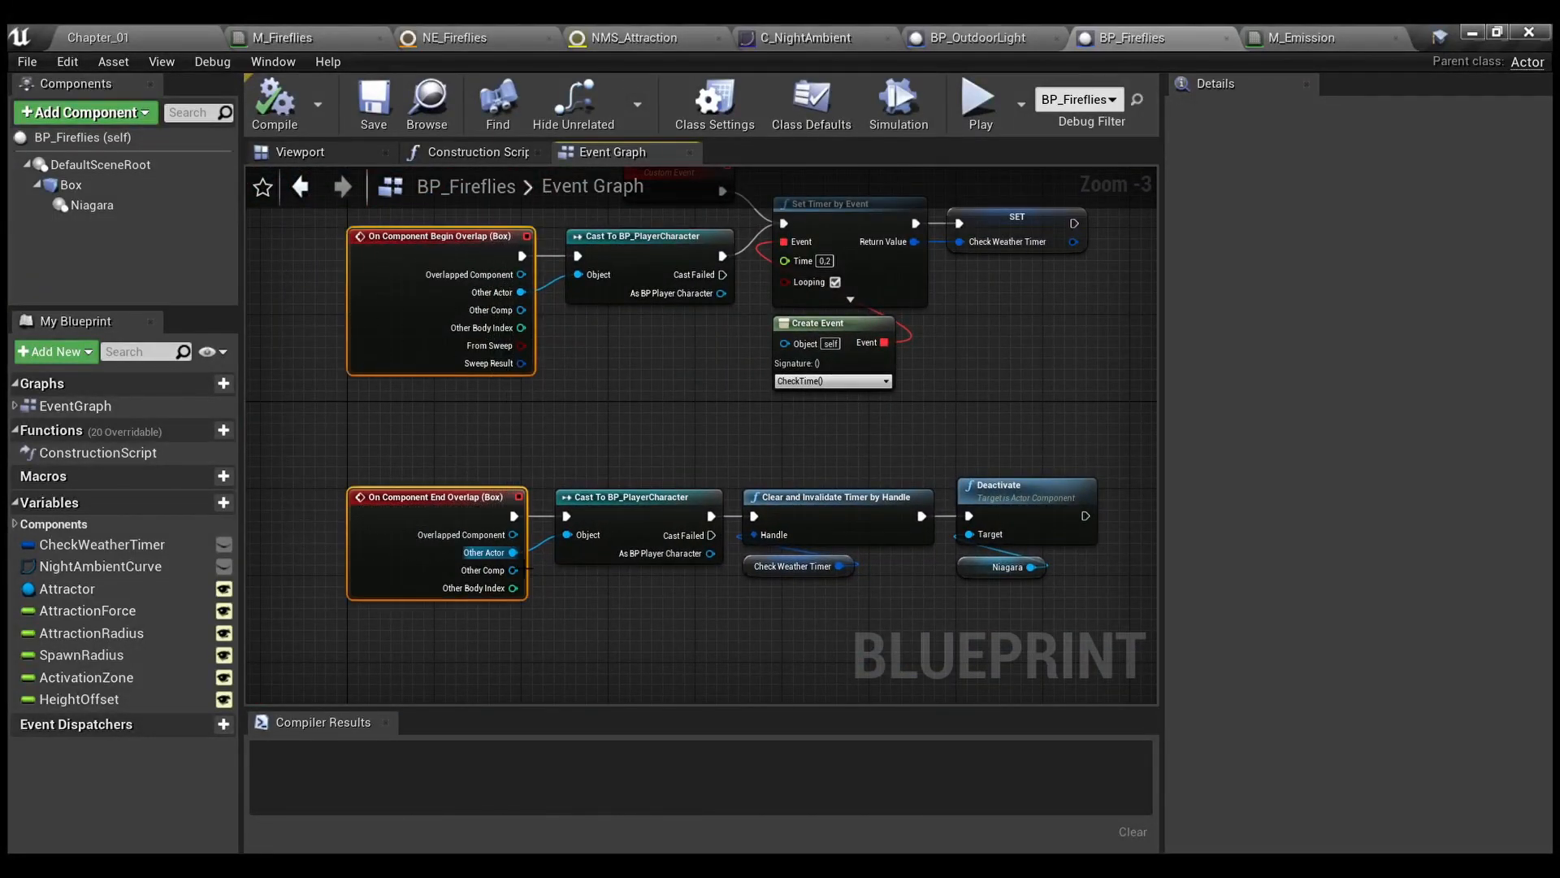
right_drag(584, 431, 648, 499)
click(646, 497)
scroll(448, 341, up, 3)
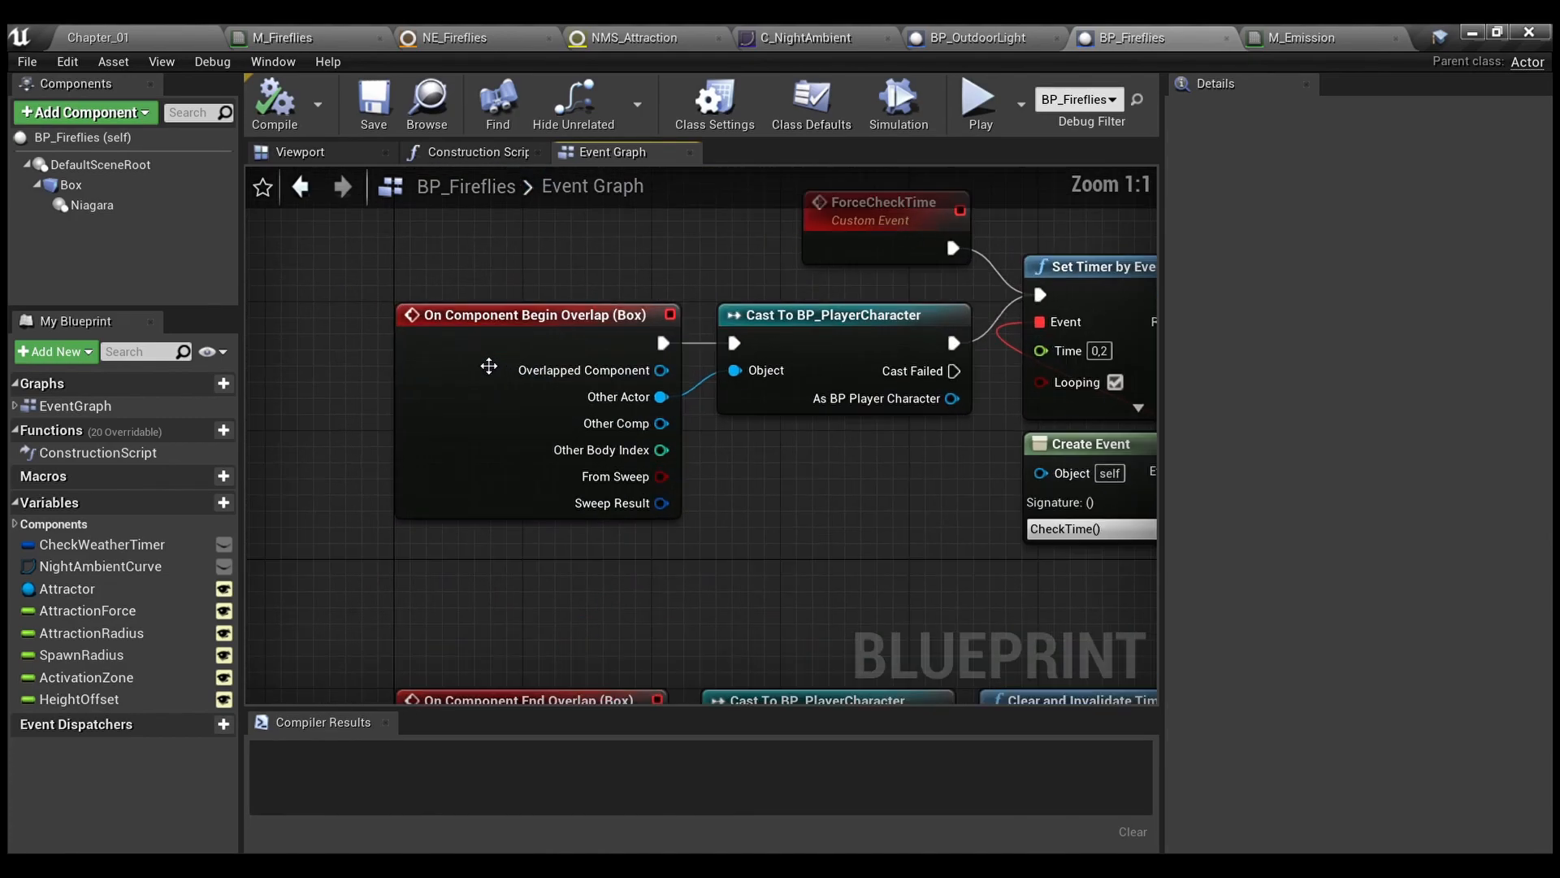
Examine the begin-overlap chain from the Cast To BP_PlayerCharacter node to Set Timer by Event and Create Event
right_drag(884, 510, 711, 546)
drag(729, 582, 427, 415)
click(671, 515)
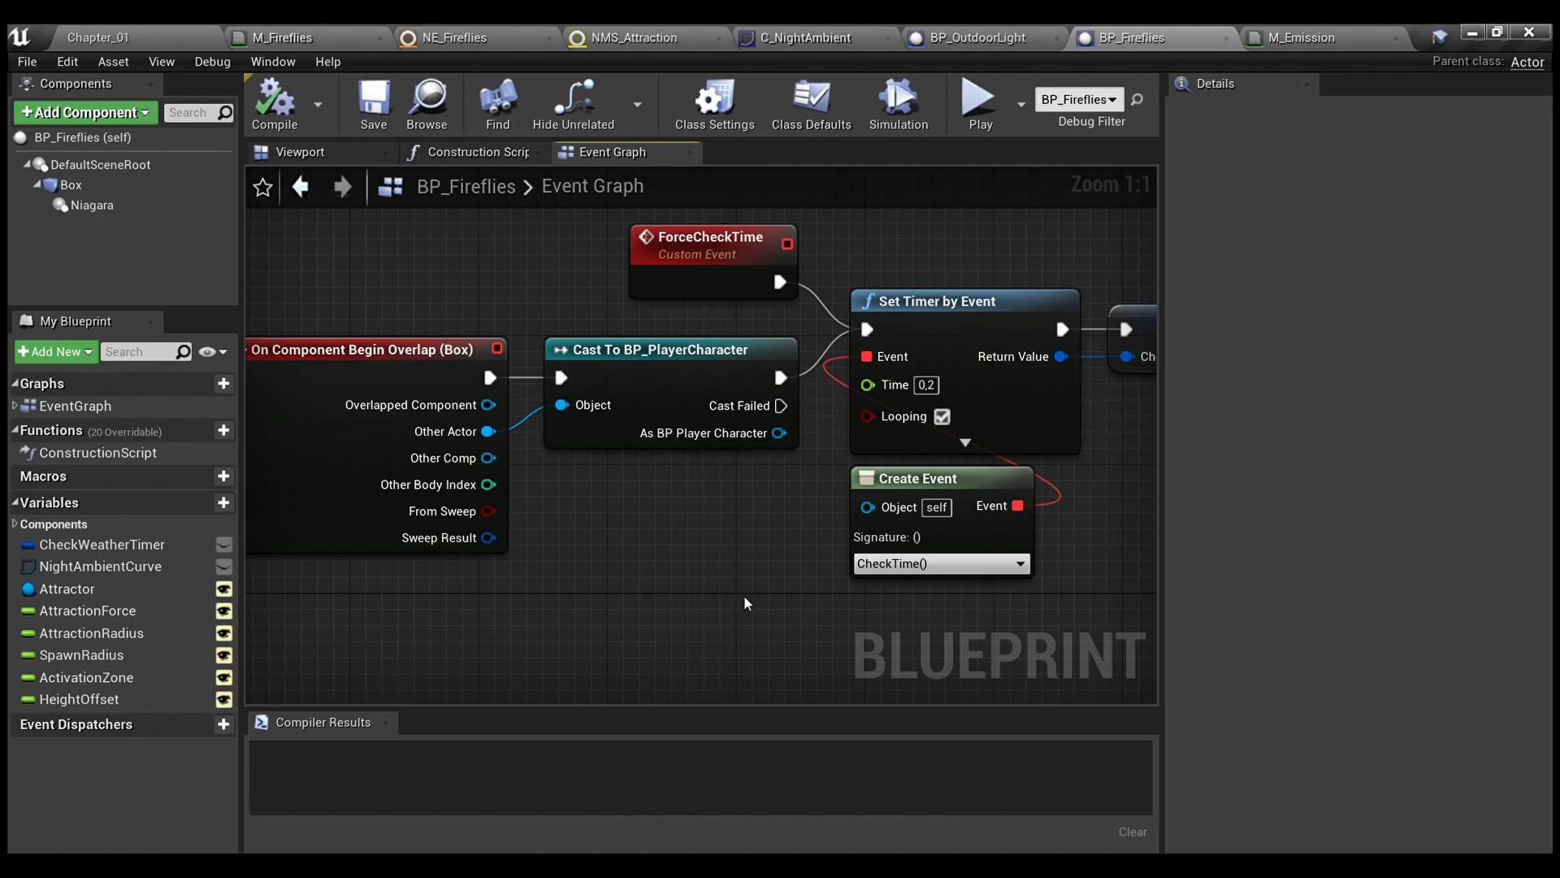
right_drag(753, 577, 576, 635)
drag(1049, 595, 754, 382)
Review the CheckTime custom event and the Set Timer by Event and Create Event nodes that call it
scroll(1016, 537, down, 2)
right_drag(1016, 537, 1130, 169)
drag(394, 338, 603, 509)
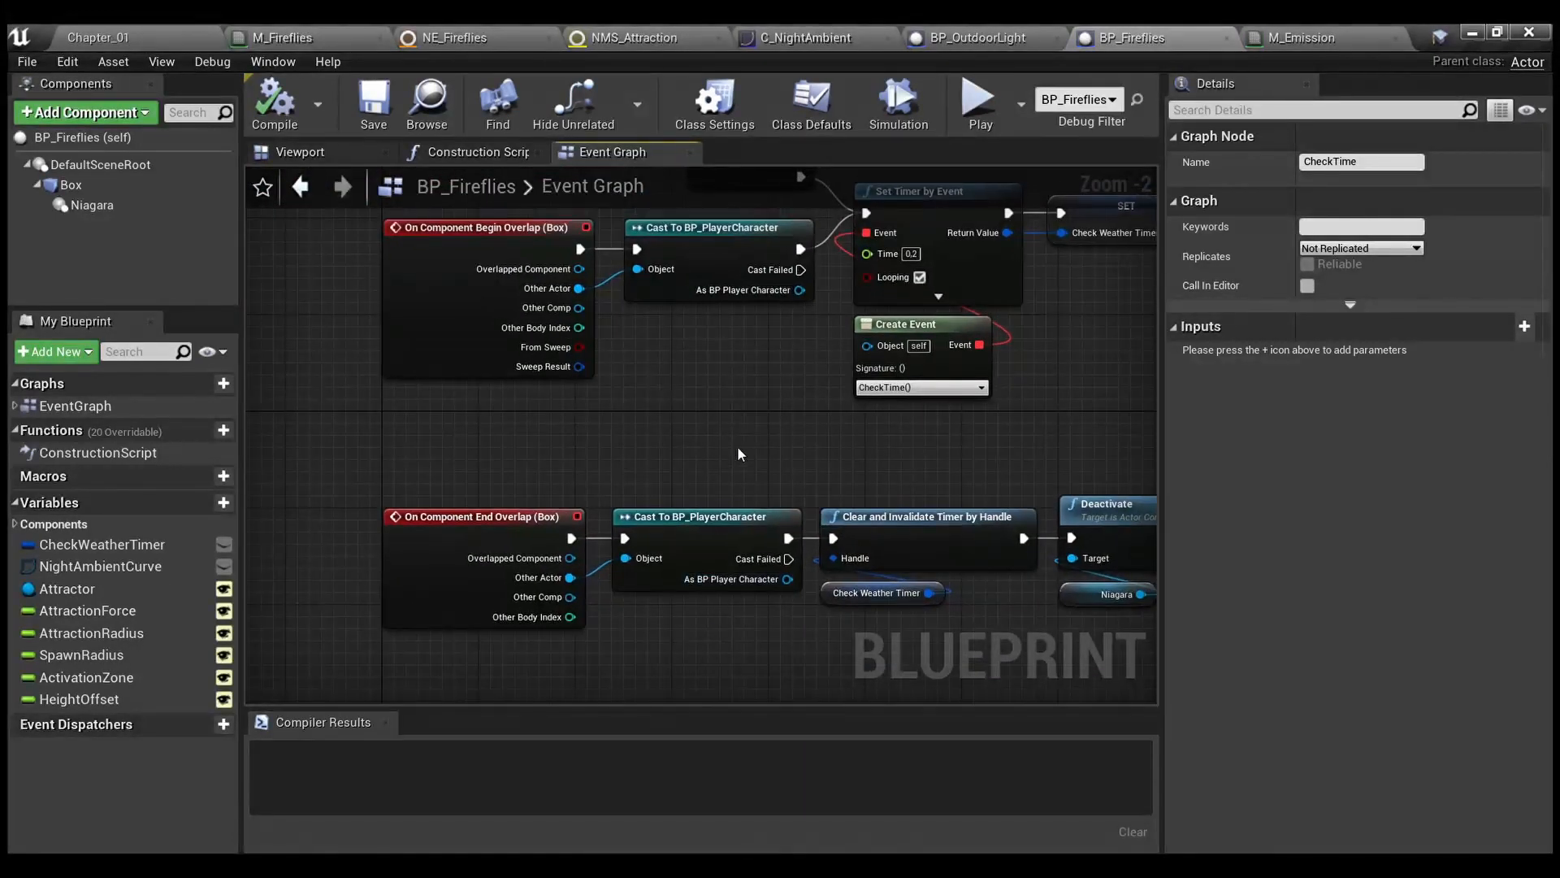
right_drag(678, 502, 623, 406)
scroll(485, 460, up, 2)
right_drag(787, 561, 415, 621)
scroll(735, 626, down, 2)
right_drag(794, 410, 648, 645)
drag(753, 585, 544, 451)
Examine the end-overlap chain's Clear and Invalidate Timer by Handle node and the Deactivate node targeting Niagara
right_drag(715, 592, 783, 296)
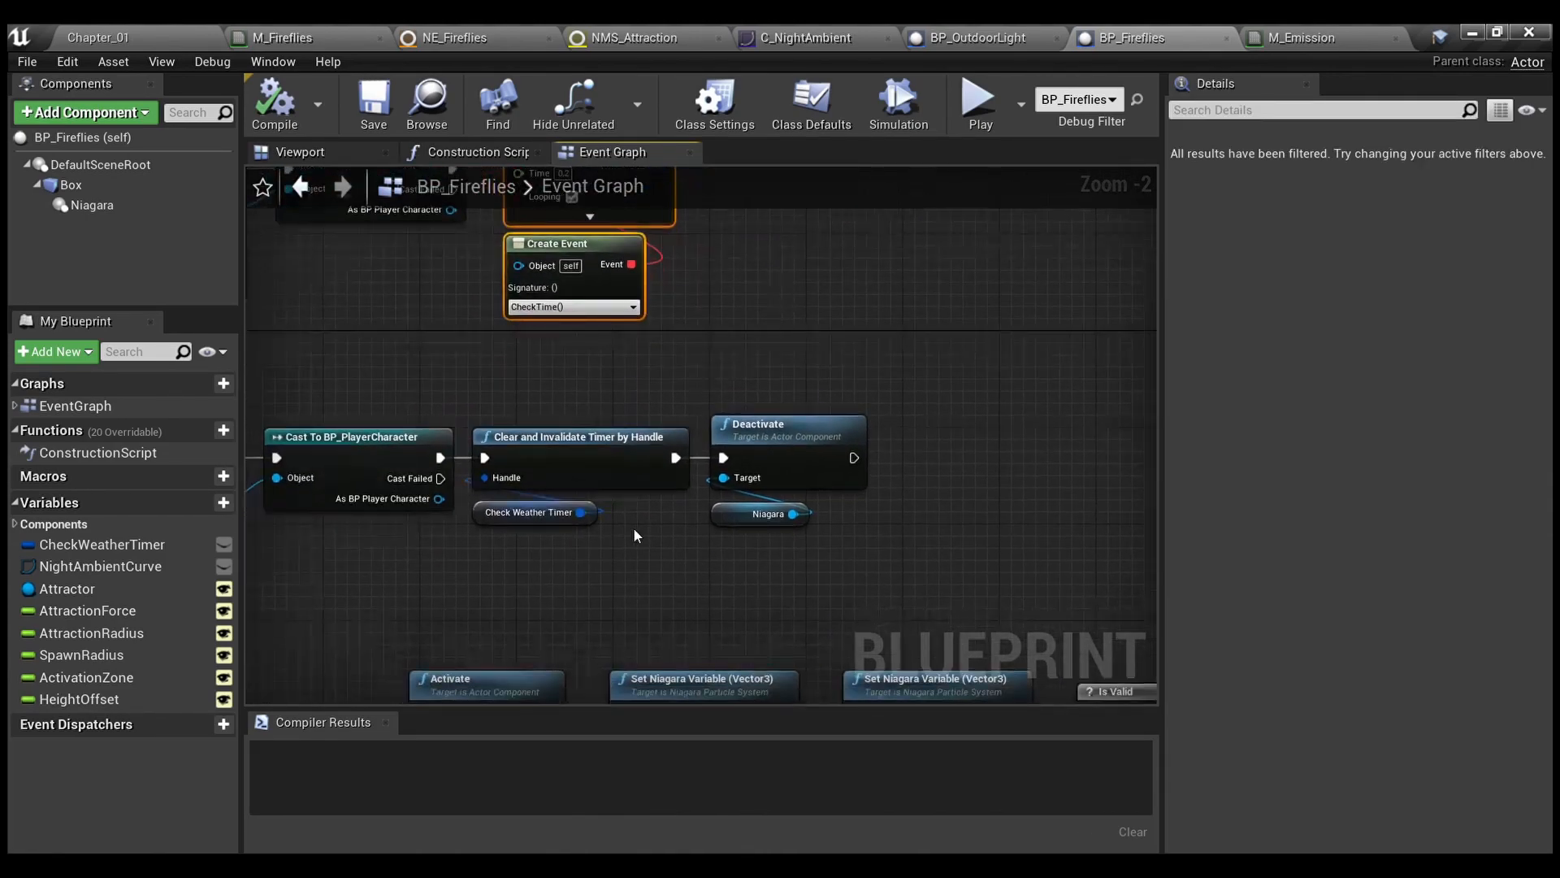
scroll(632, 527, up, 2)
drag(756, 575, 783, 387)
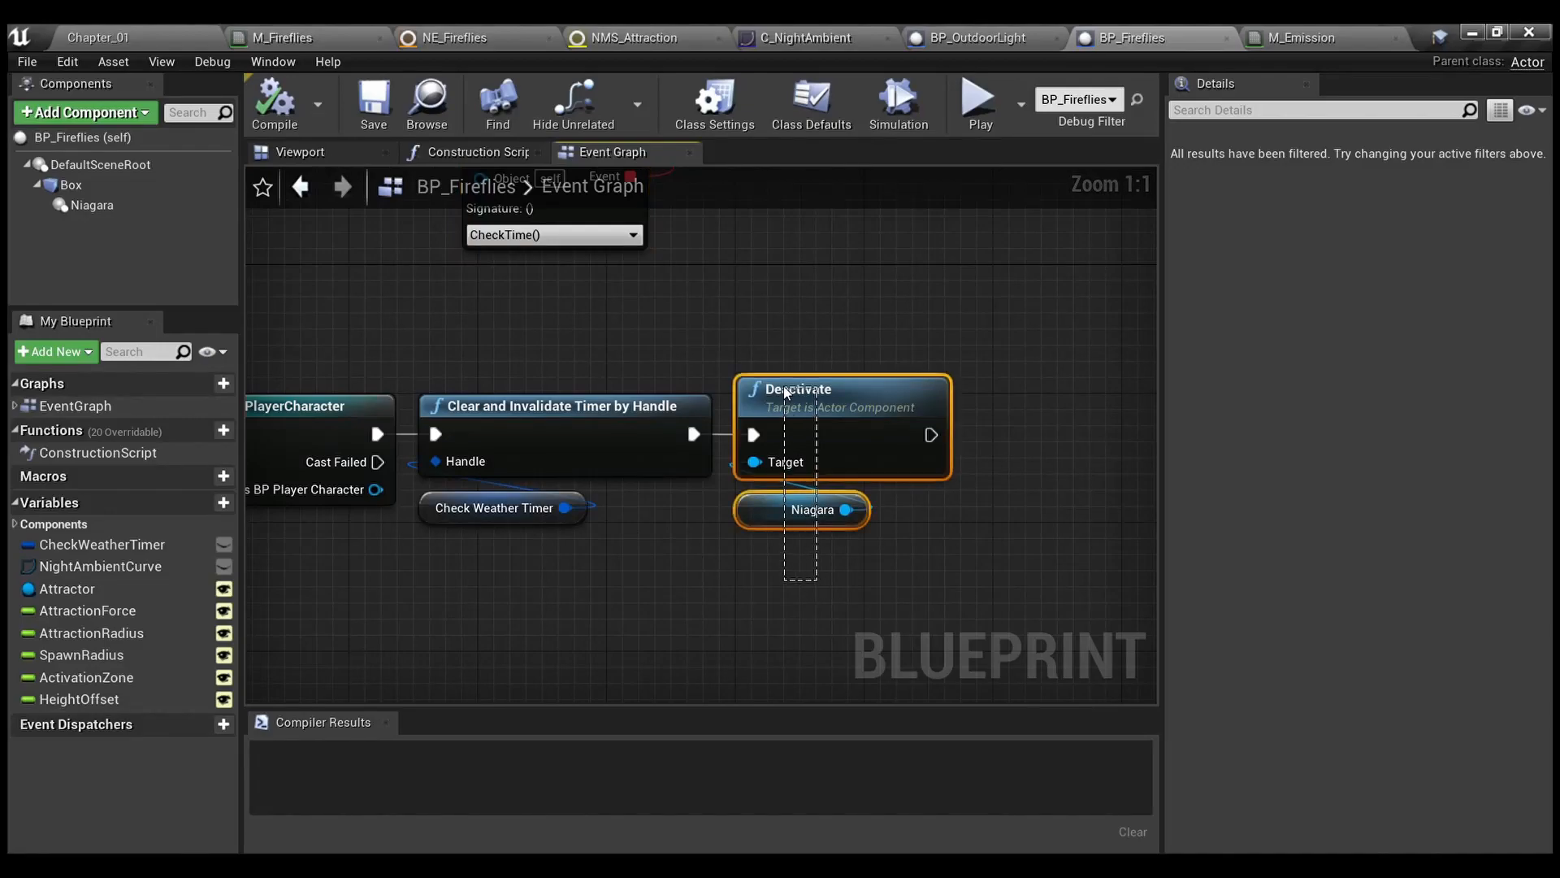
click(612, 582)
right_drag(585, 543, 838, 492)
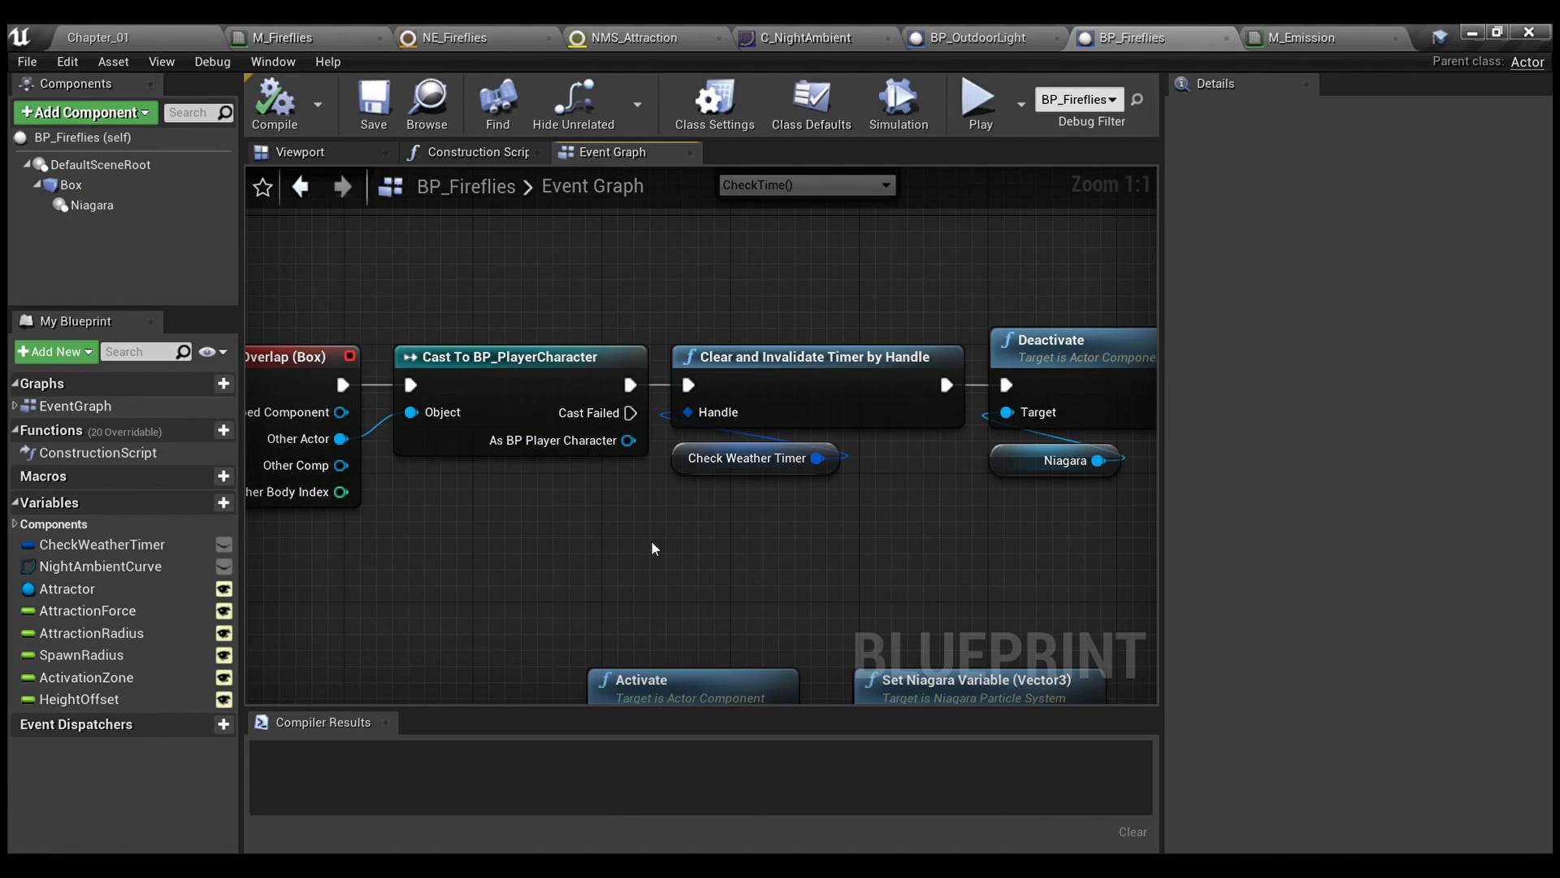
scroll(653, 545, down, 4)
right_drag(652, 540, 431, 484)
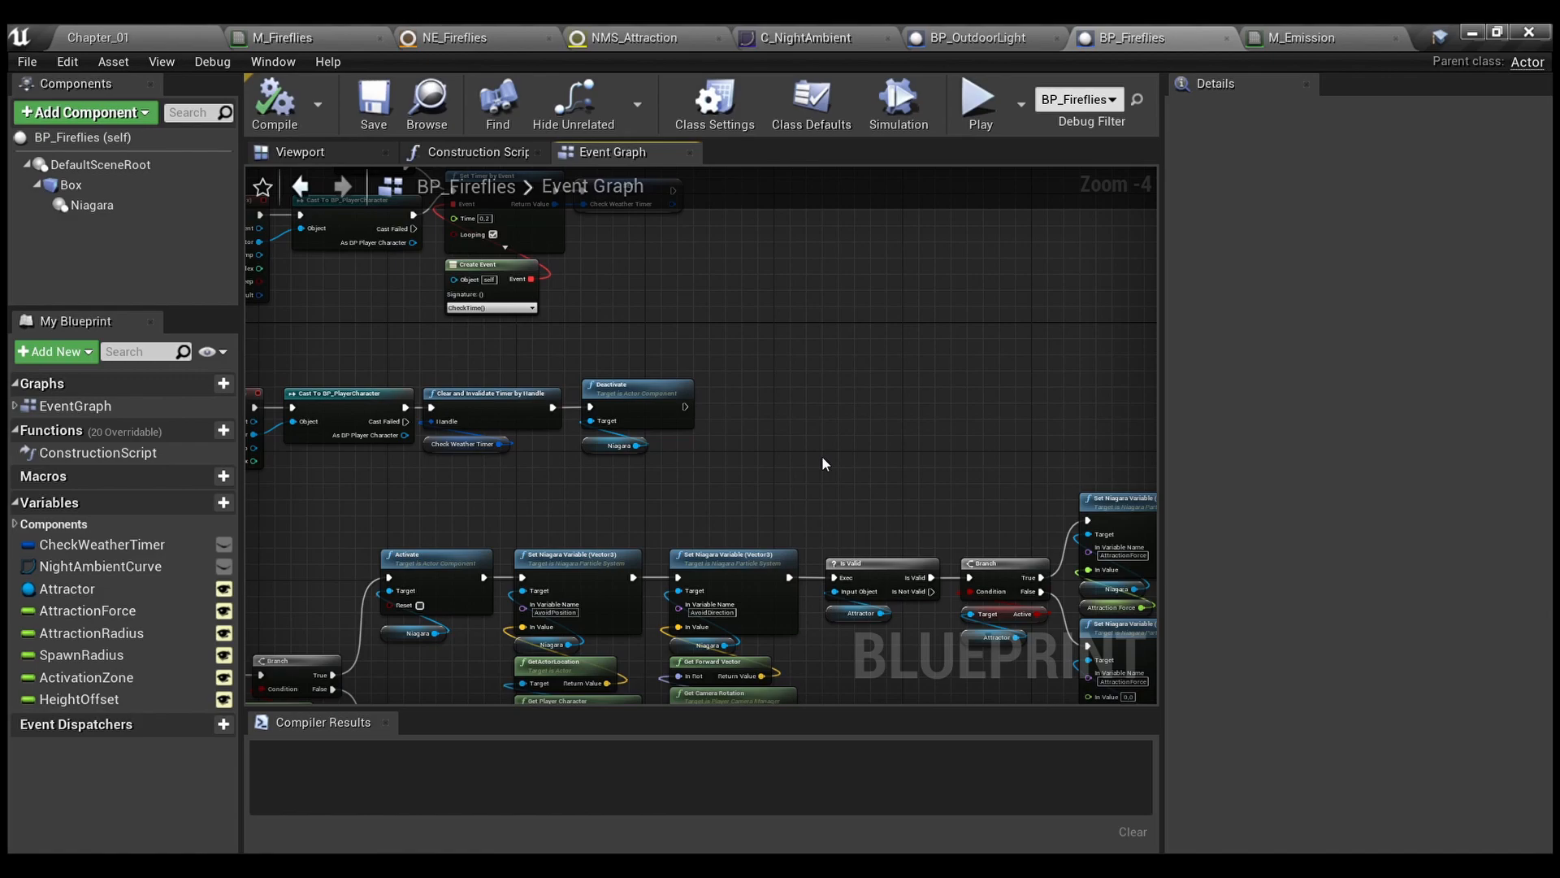
View the whole NMS_Attraction module graph, from the input map through to the output module
click(647, 37)
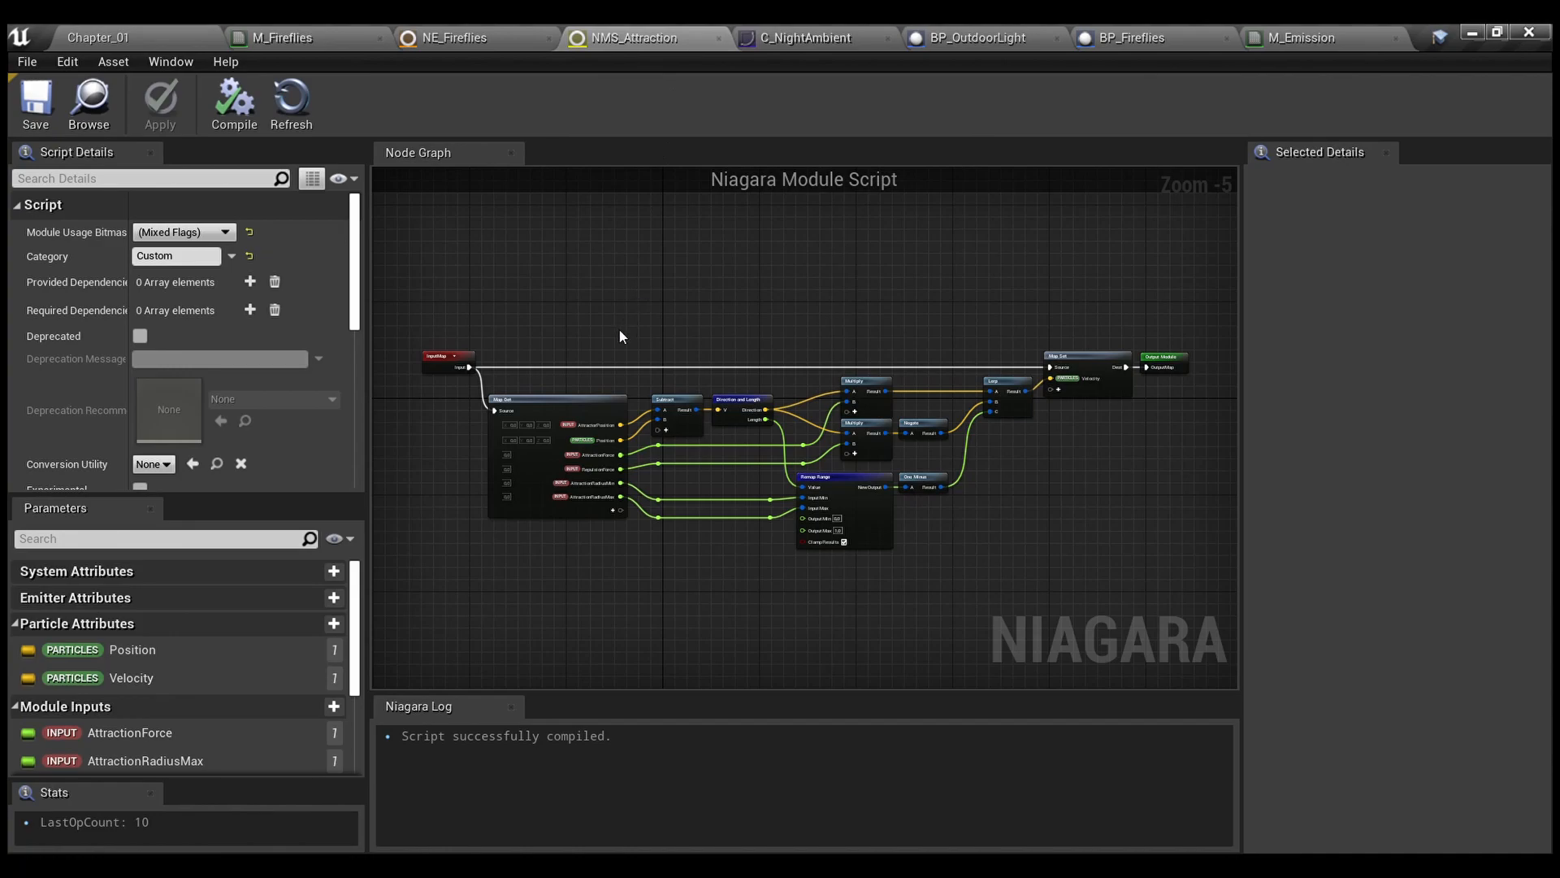
scroll(618, 329, up, 2)
scroll(654, 329, down, 2)
drag(1159, 560, 519, 310)
click(530, 275)
right_drag(536, 275, 631, 283)
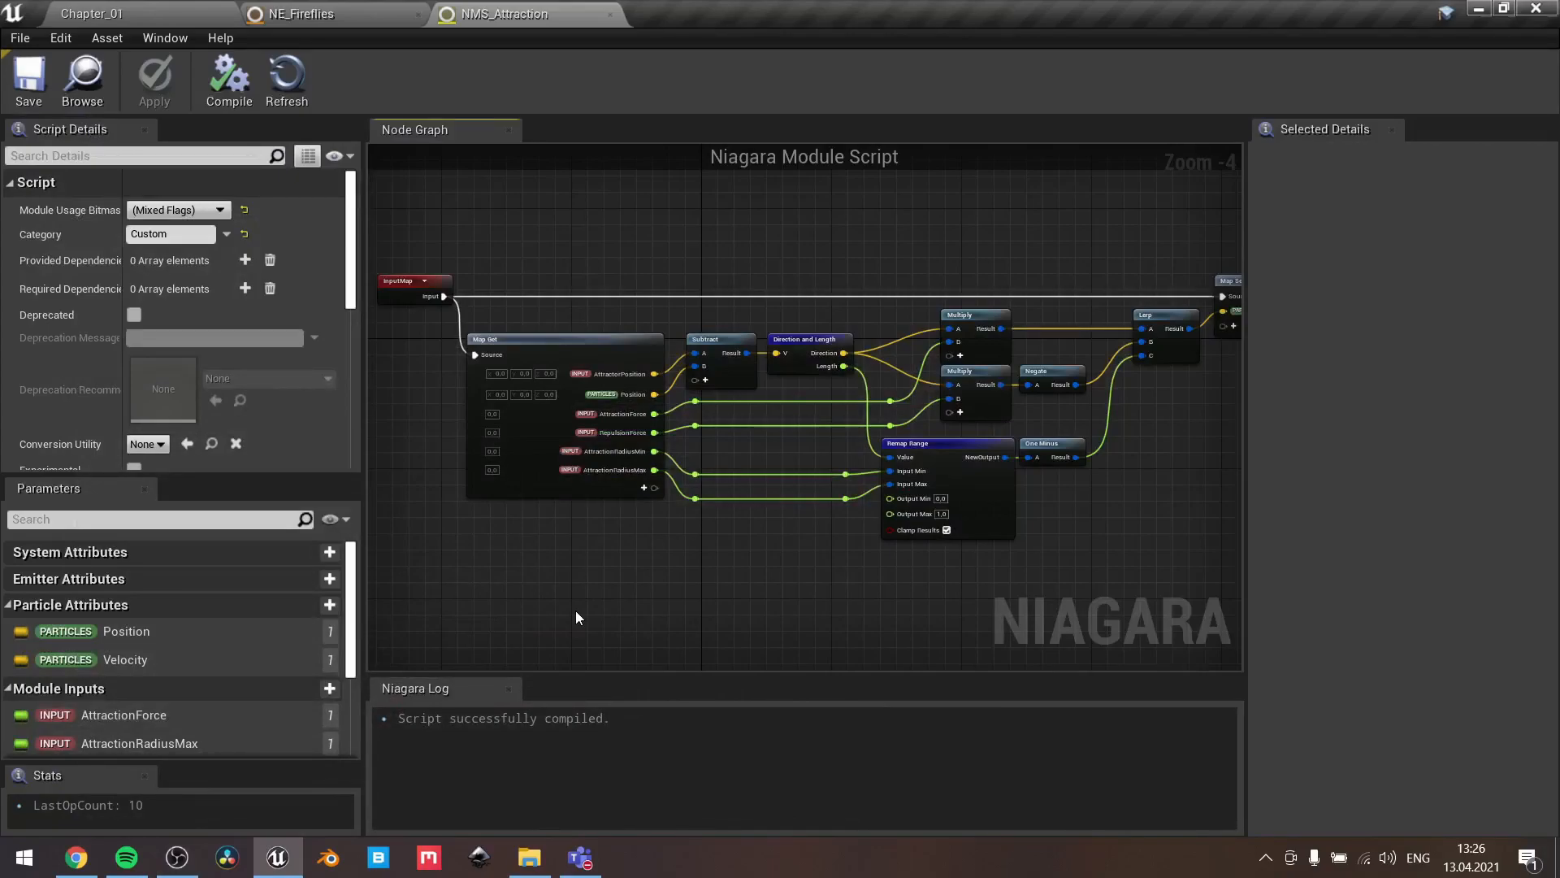
Show where the Niagara Module Script asset is offered for creation, among the FX assets in the Chapter_01 level's Blueprints content folder
click(208, 10)
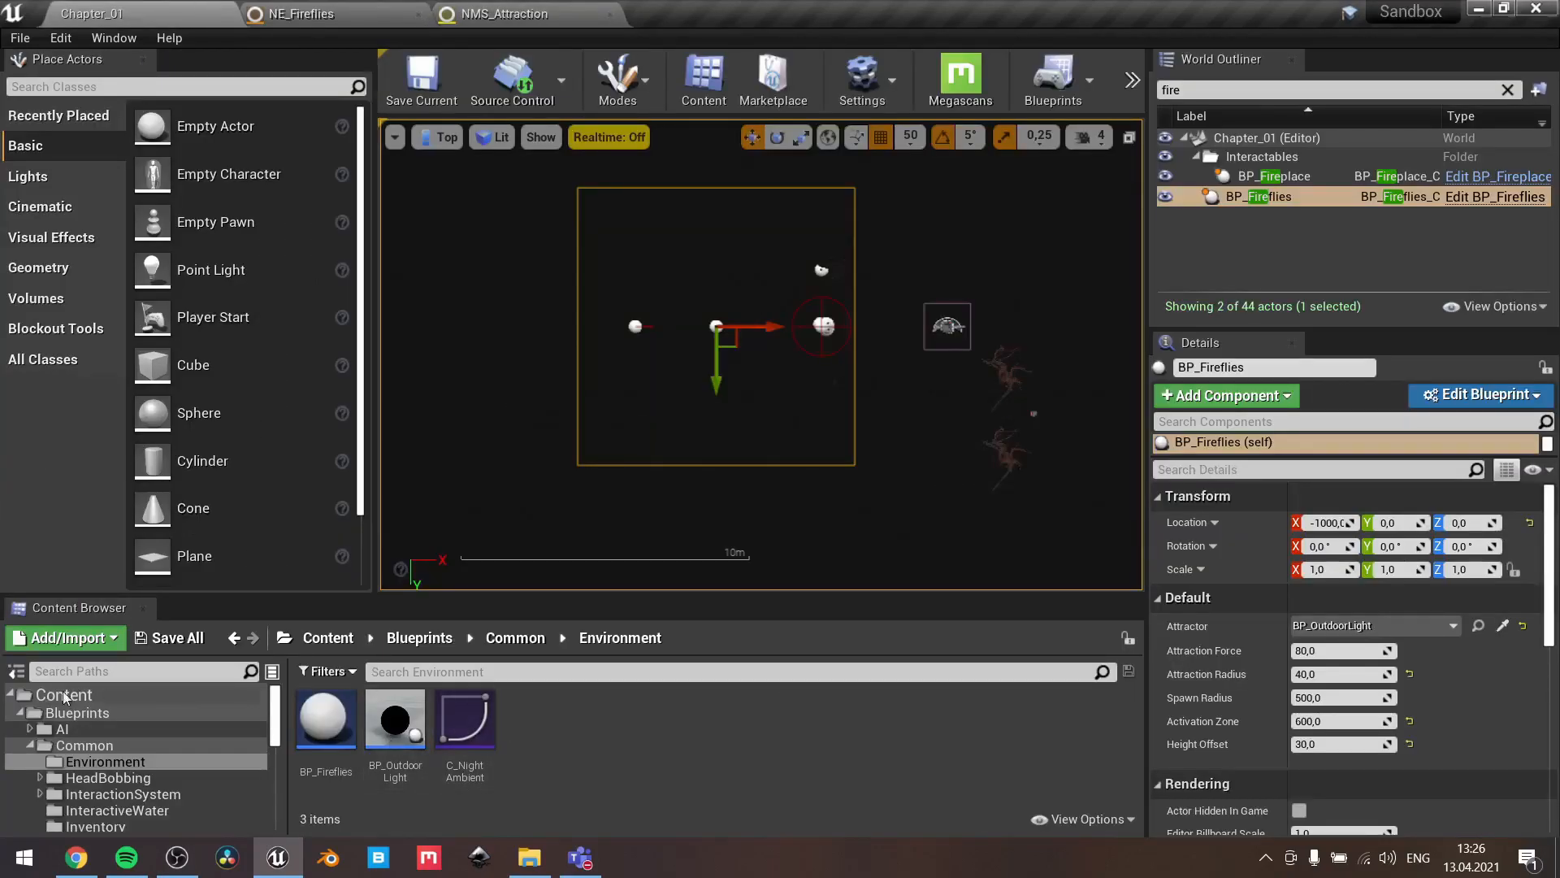
click(20, 712)
scroll(126, 783, down, 4)
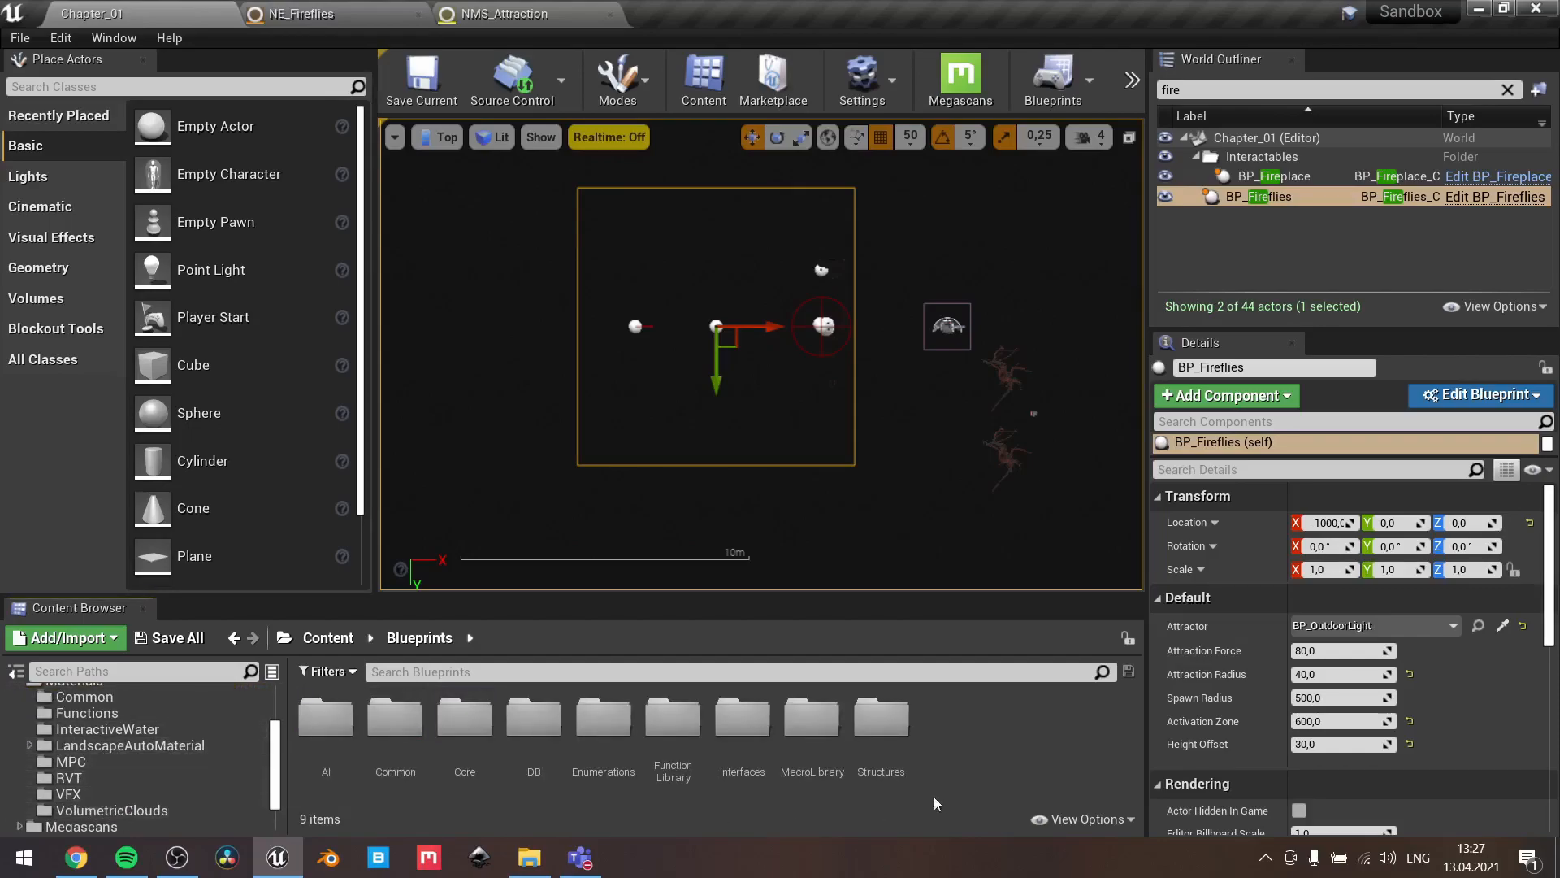
right_click(950, 725)
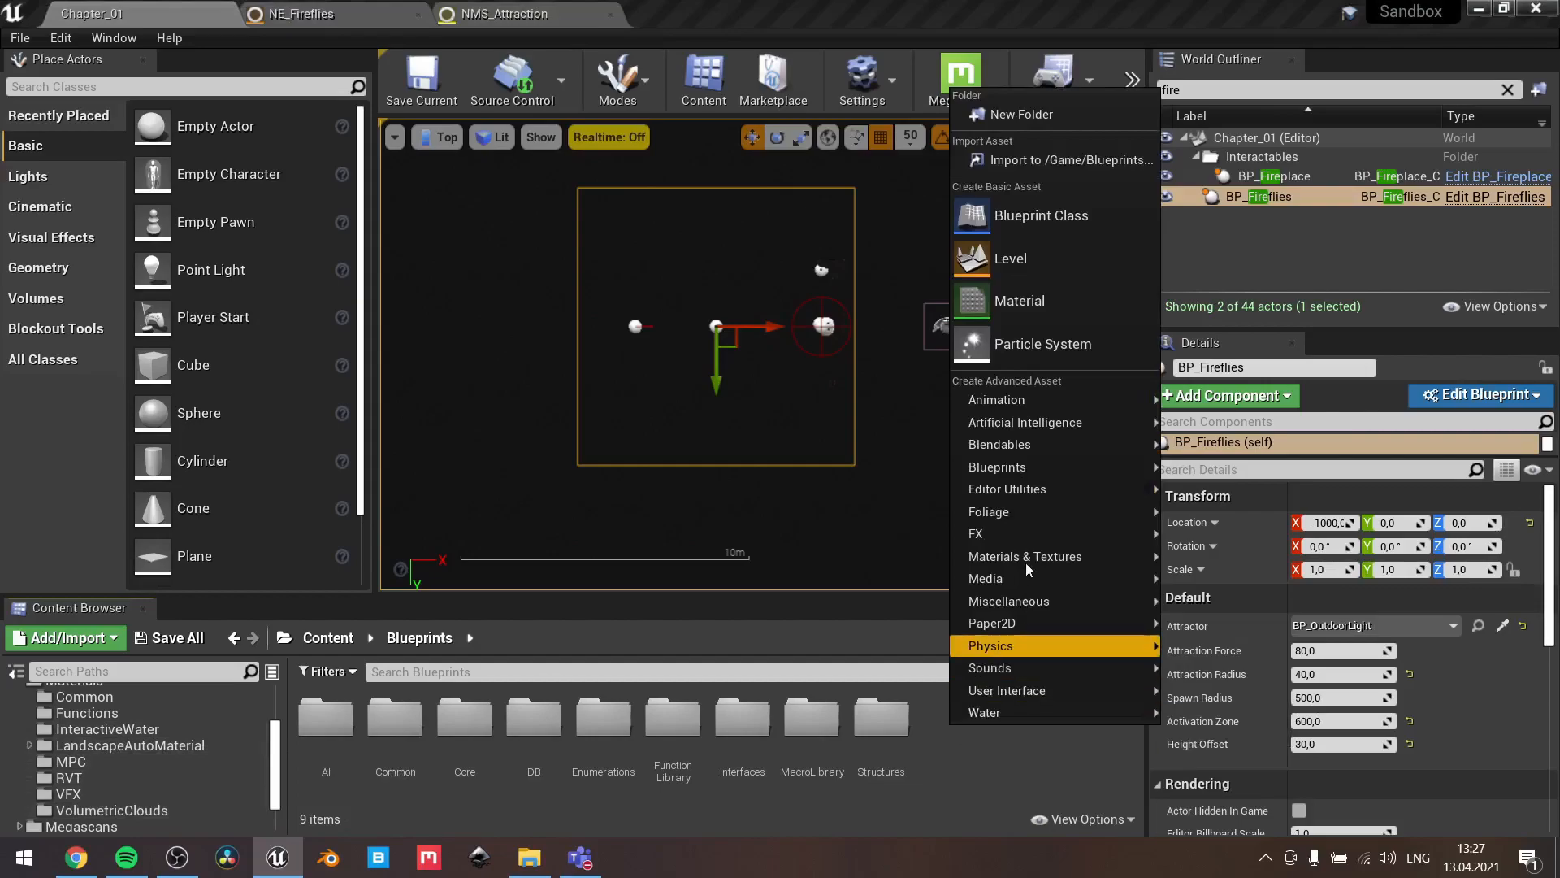
mouse_move(1034, 531)
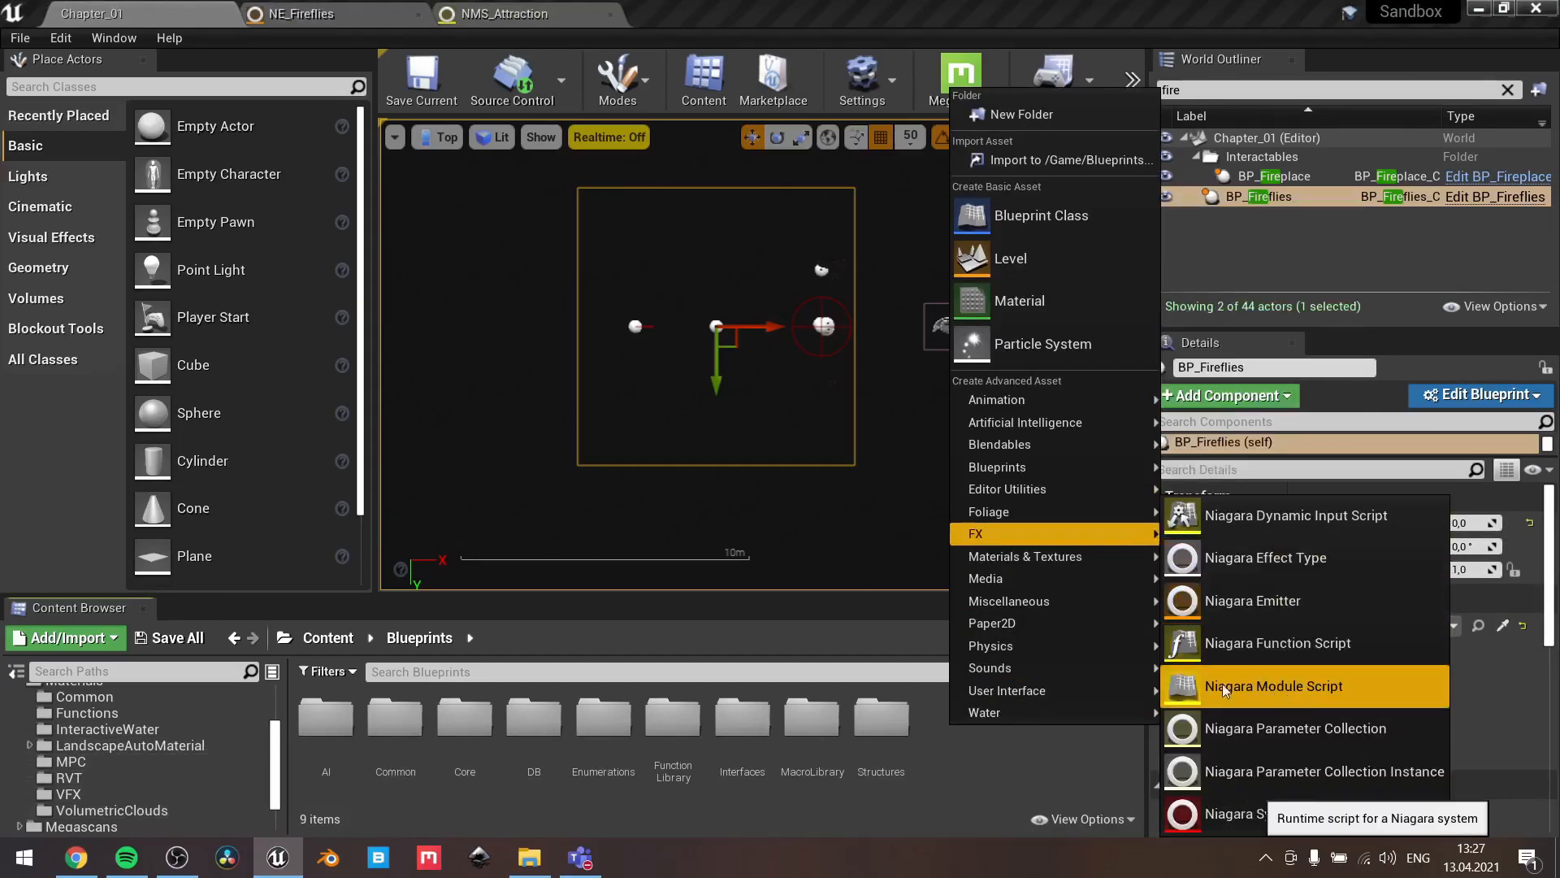
click(978, 758)
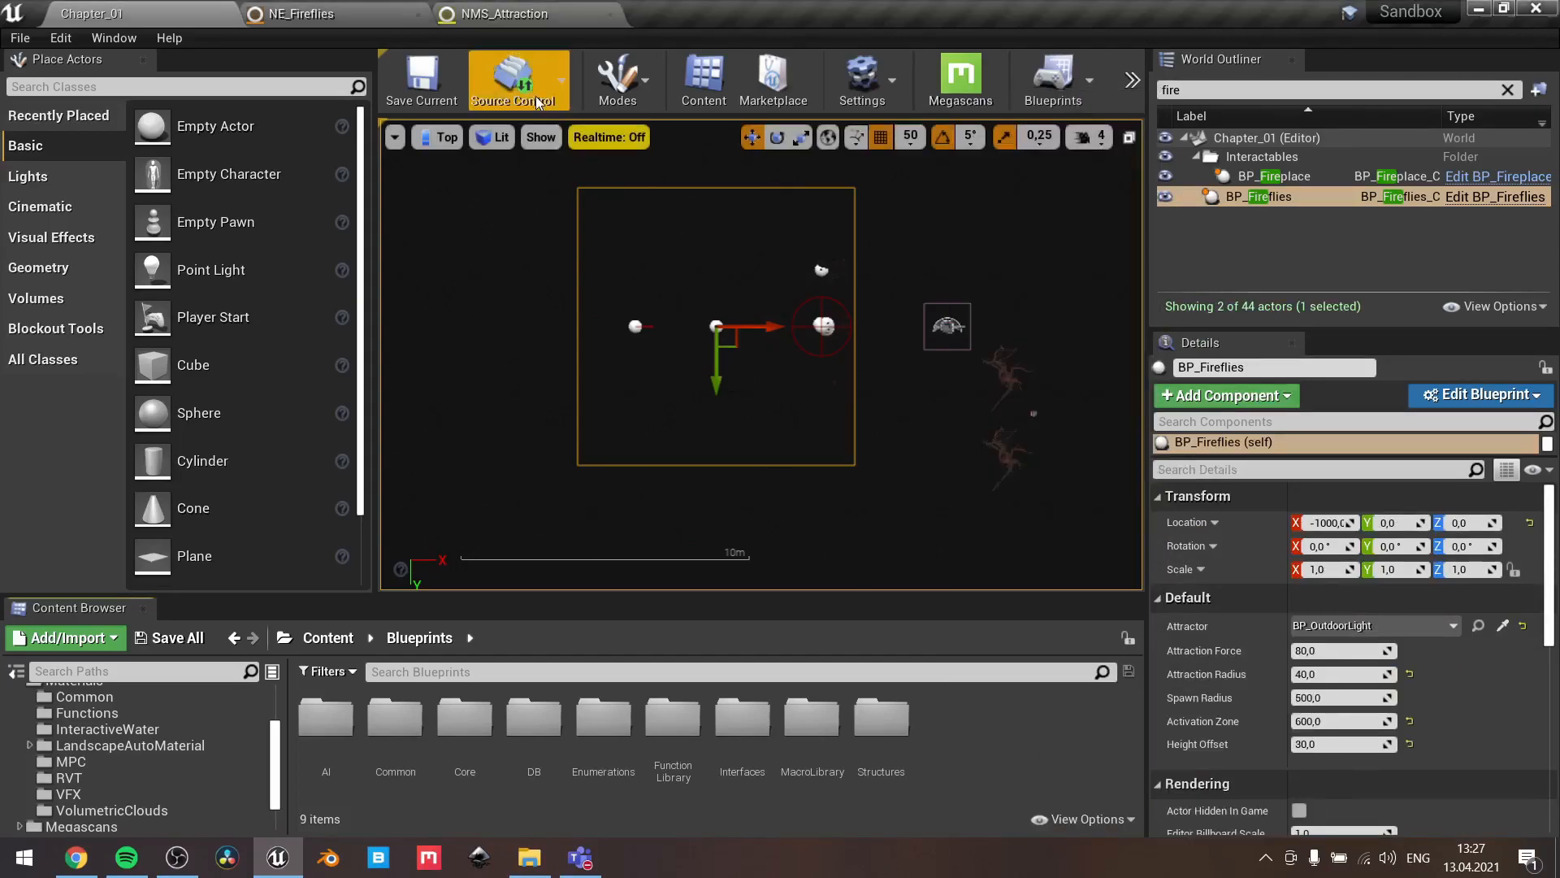
Review the NMS_Attraction script's Module Usage Bitmask flags and its Library Visibility options, keeping visibility at Exposed
click(530, 15)
right_drag(577, 208, 668, 202)
scroll(566, 253, up, 1)
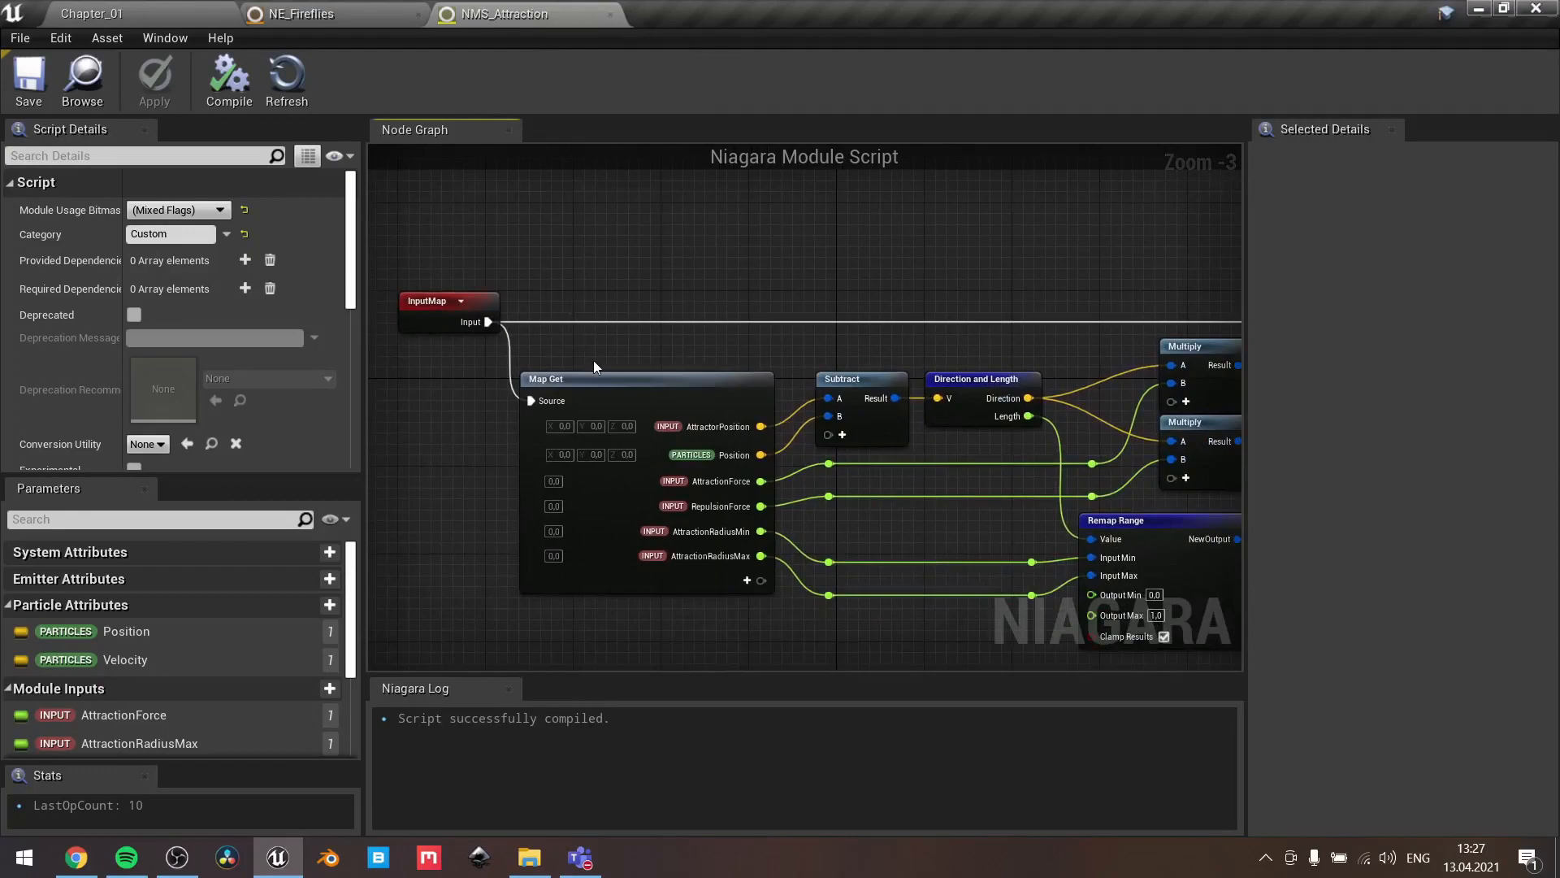
right_drag(594, 359, 138, 315)
right_drag(38, 299, 369, 326)
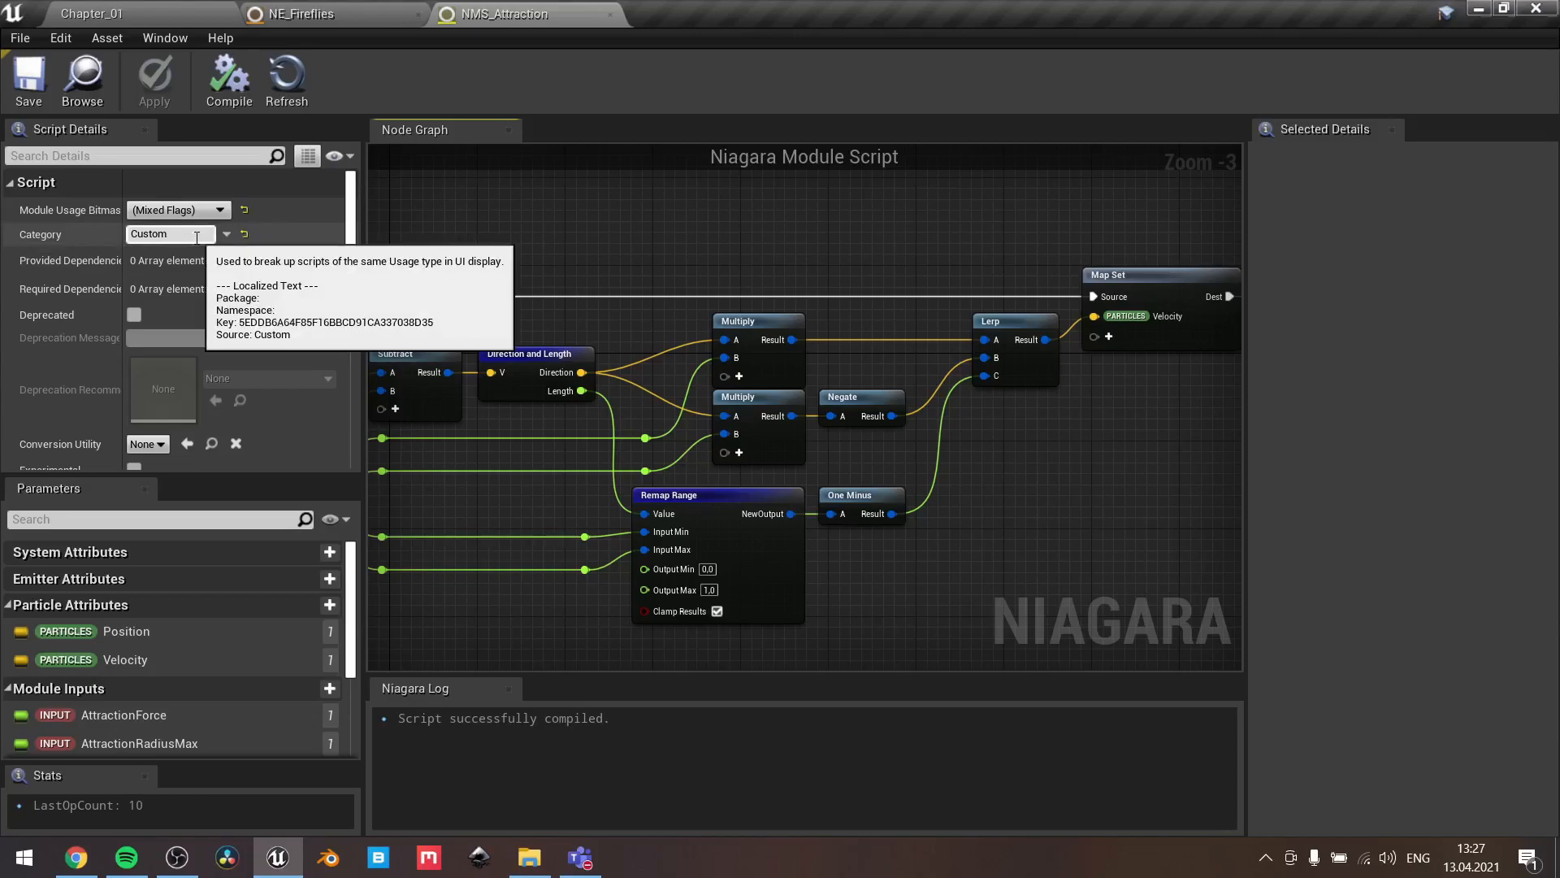
click(219, 210)
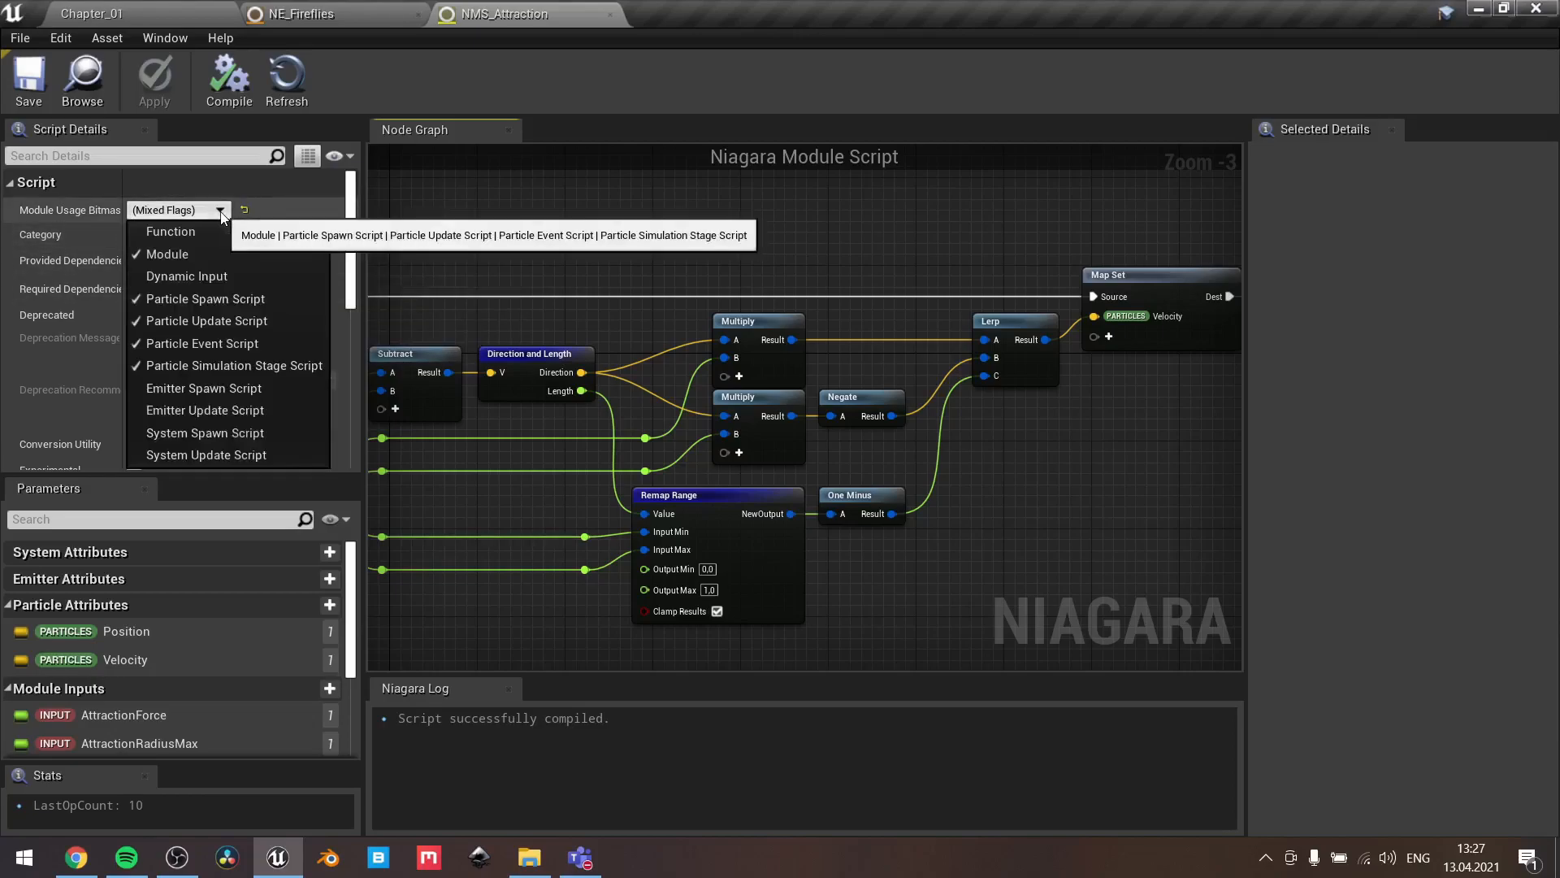
click(220, 211)
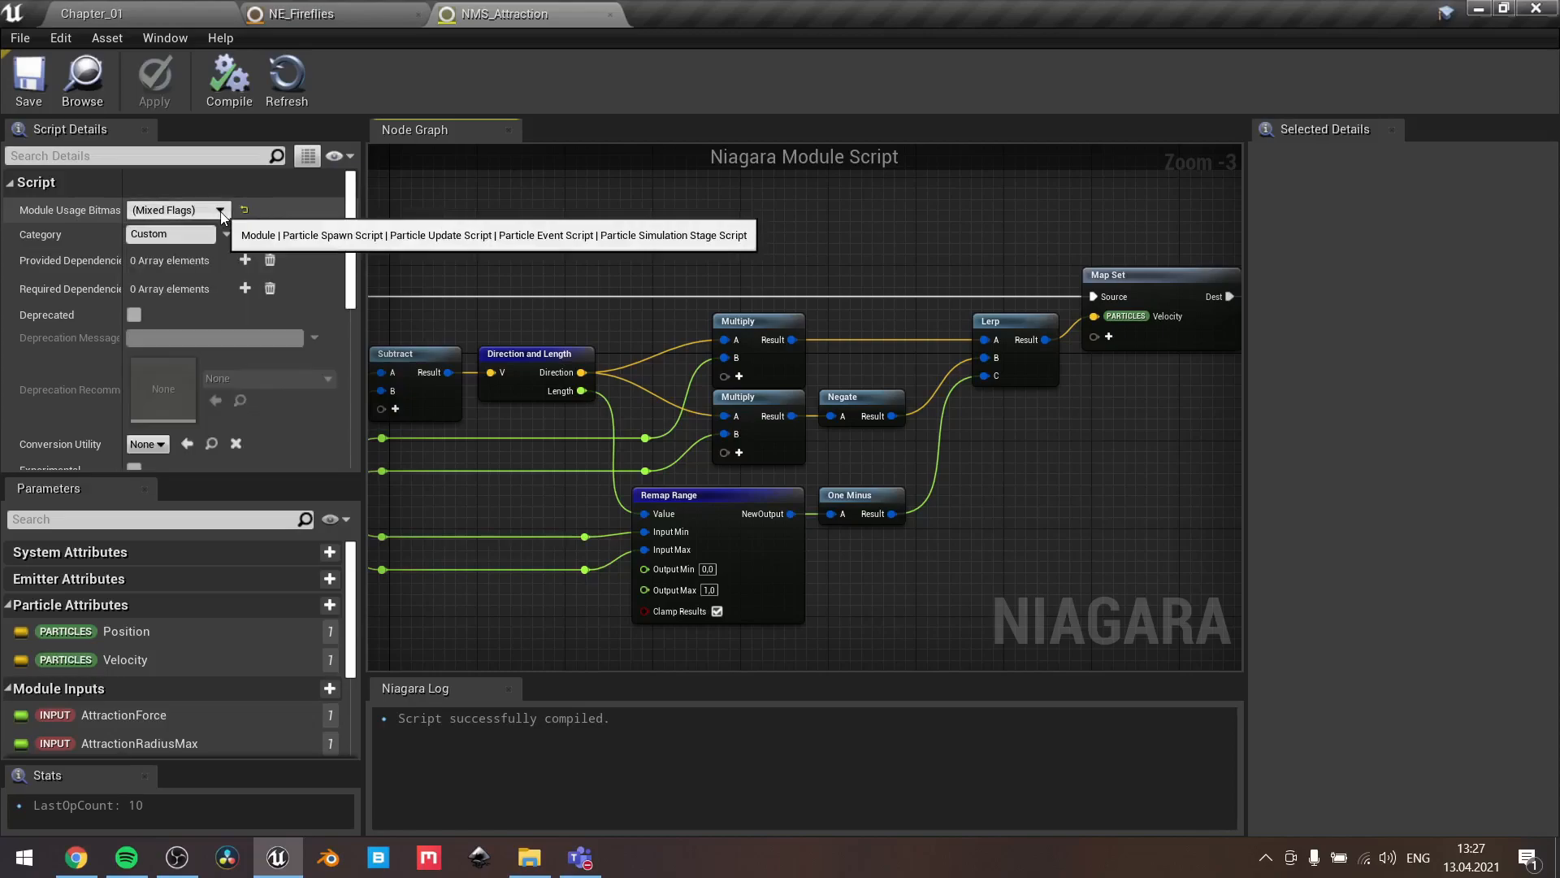
scroll(73, 282, down, 5)
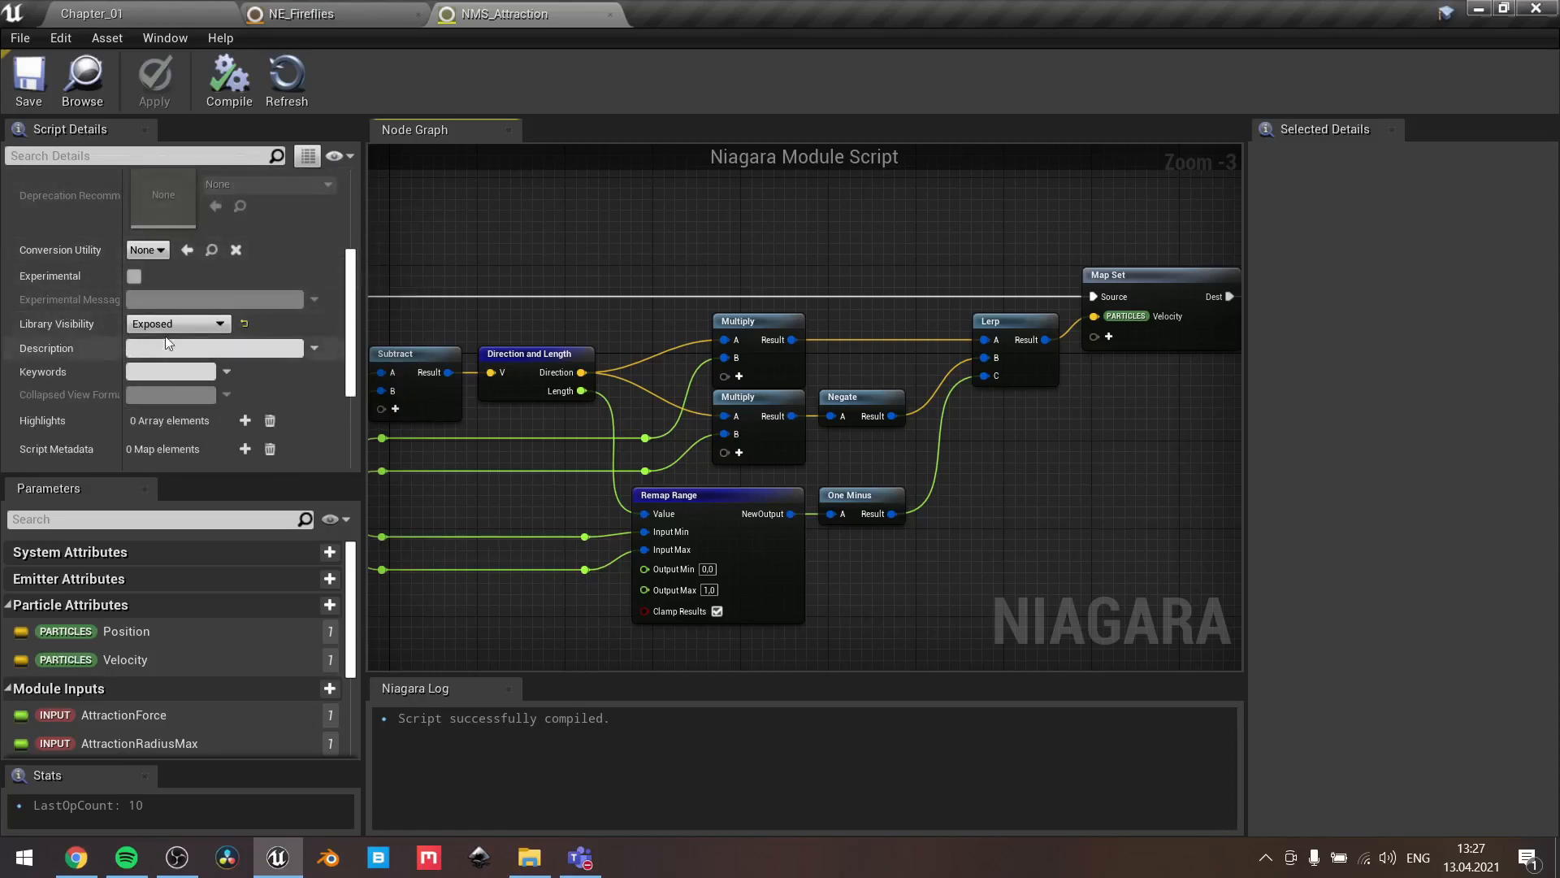
click(194, 324)
click(195, 326)
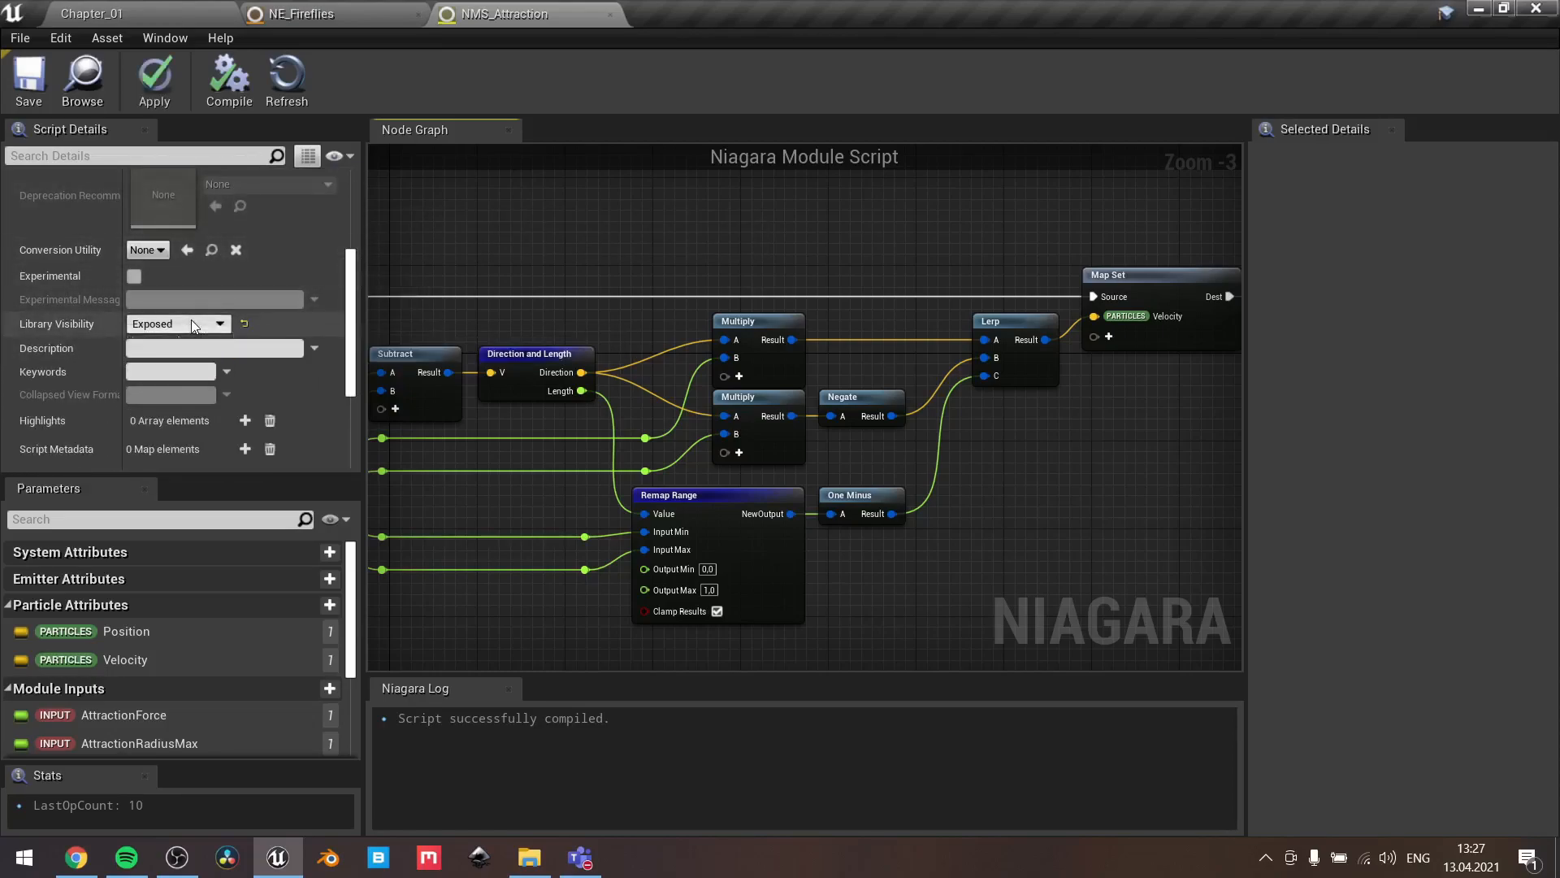
Search for "nms" among the modules that can be added to Particle Update in NE_Fireflies, without adding one
click(300, 14)
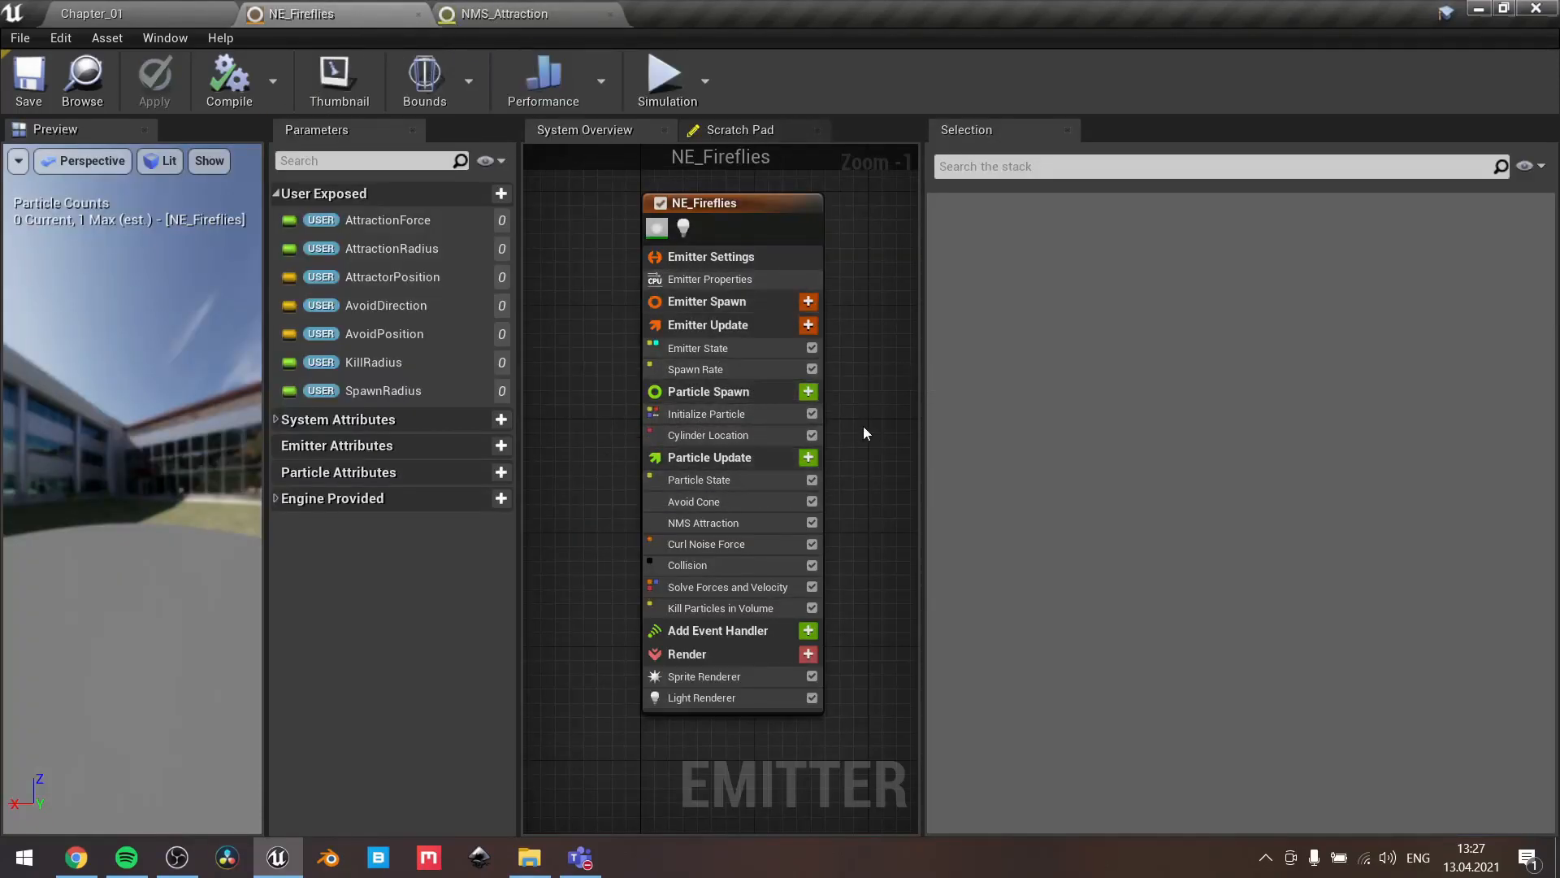
click(780, 457)
click(809, 457)
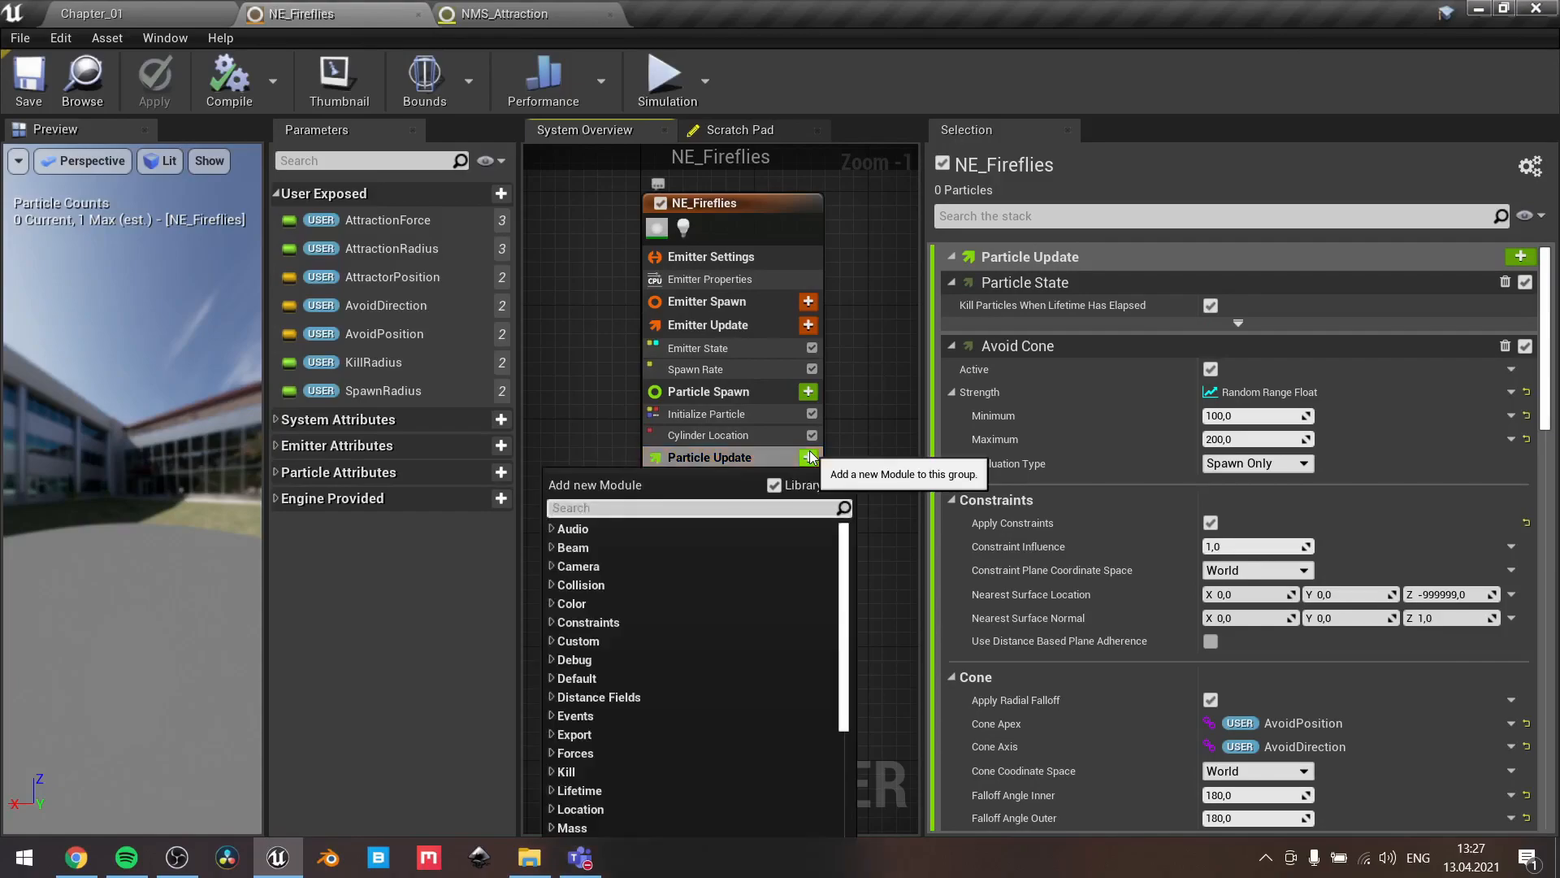
text(nms)
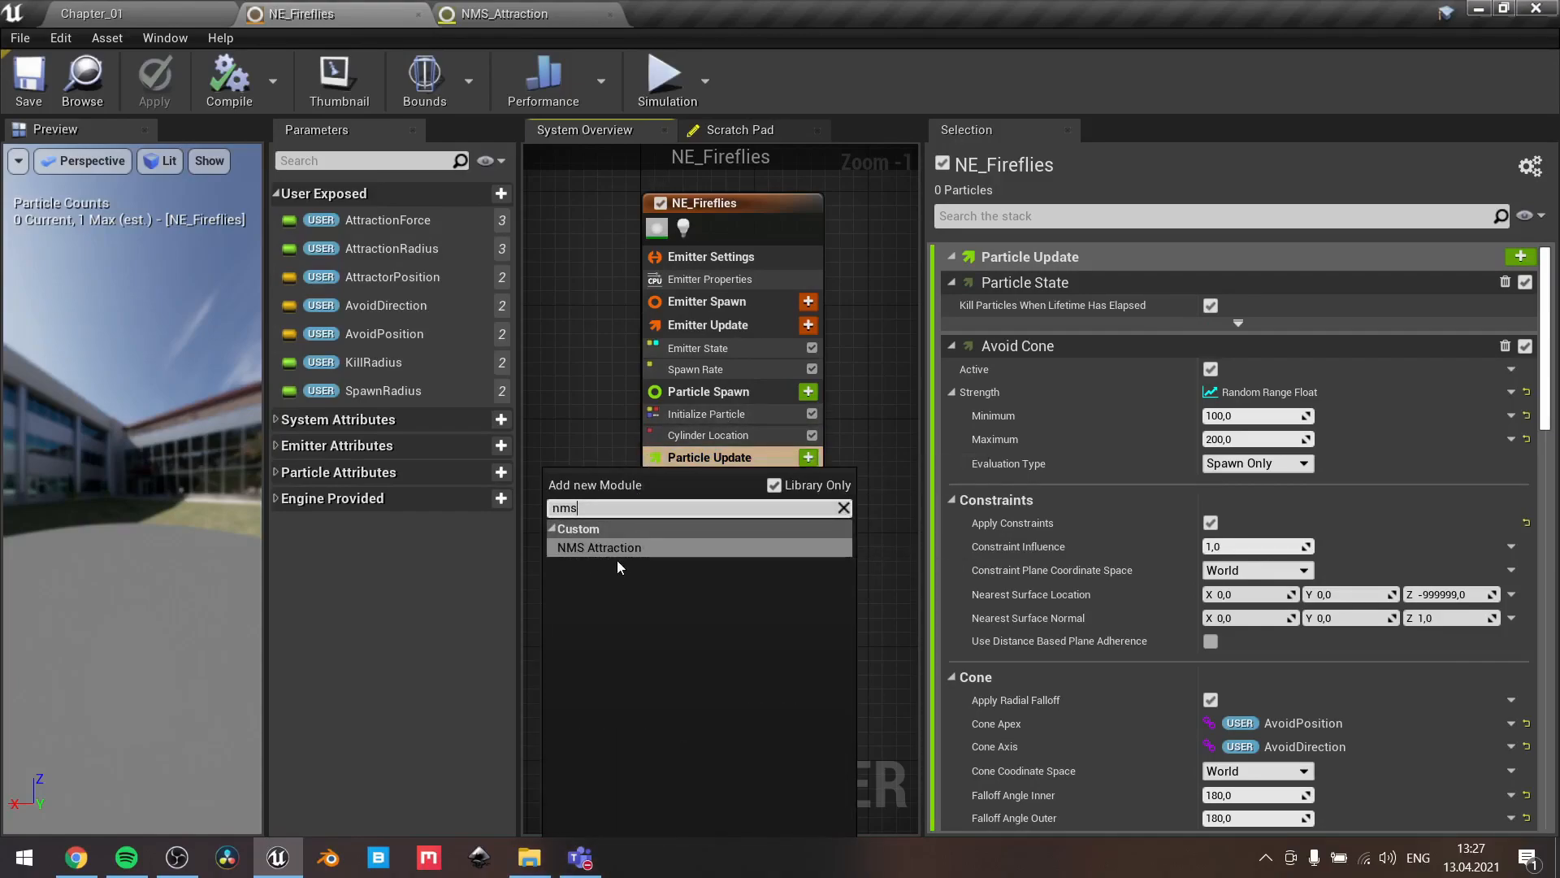
click(595, 405)
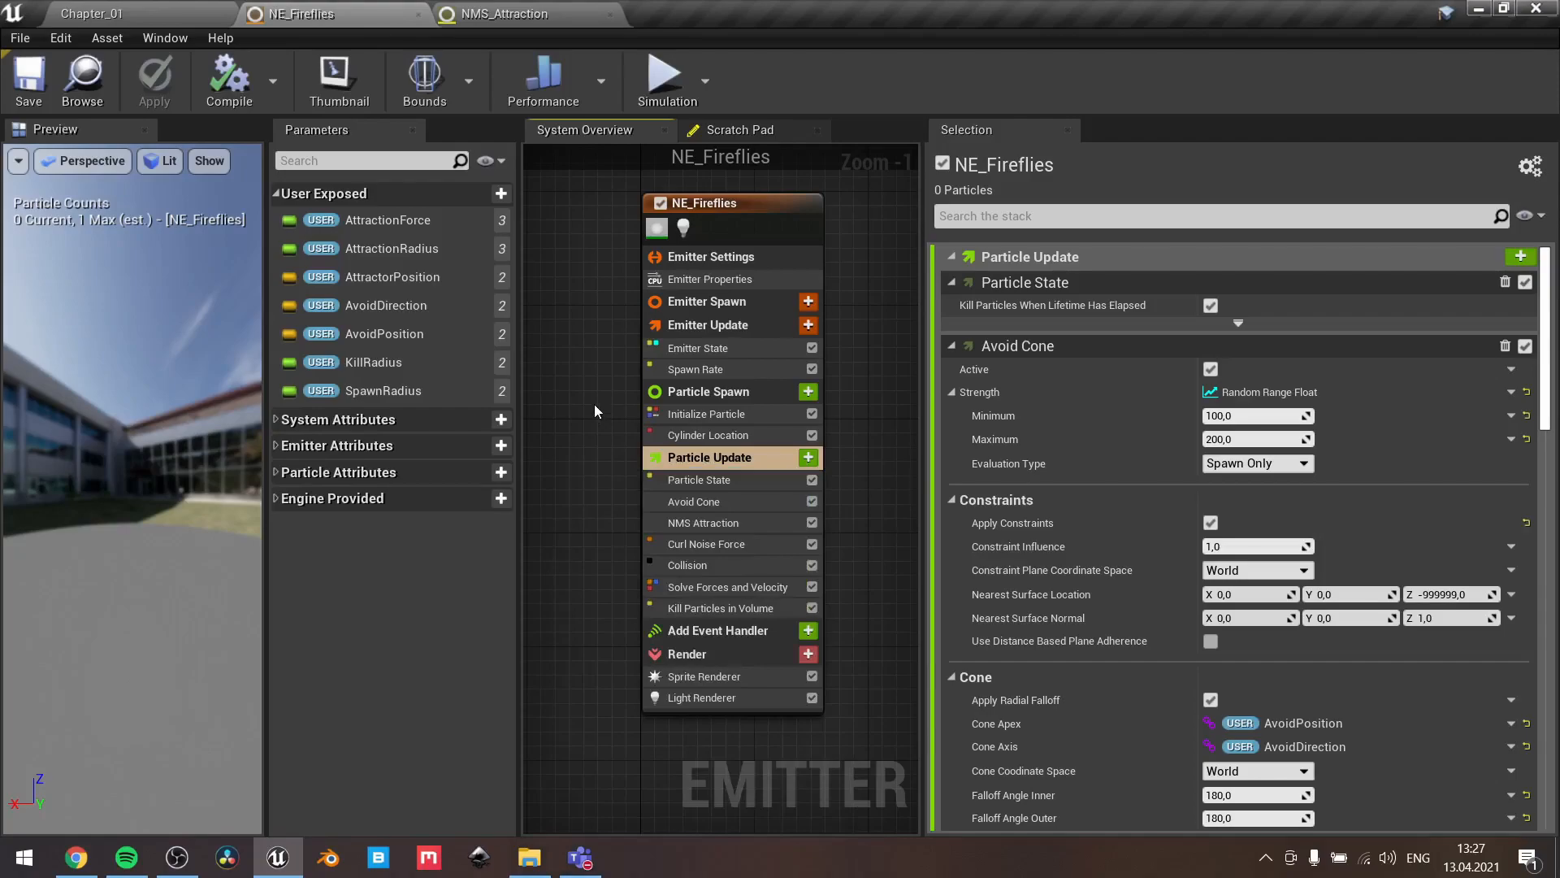
click(18, 160)
click(13, 203)
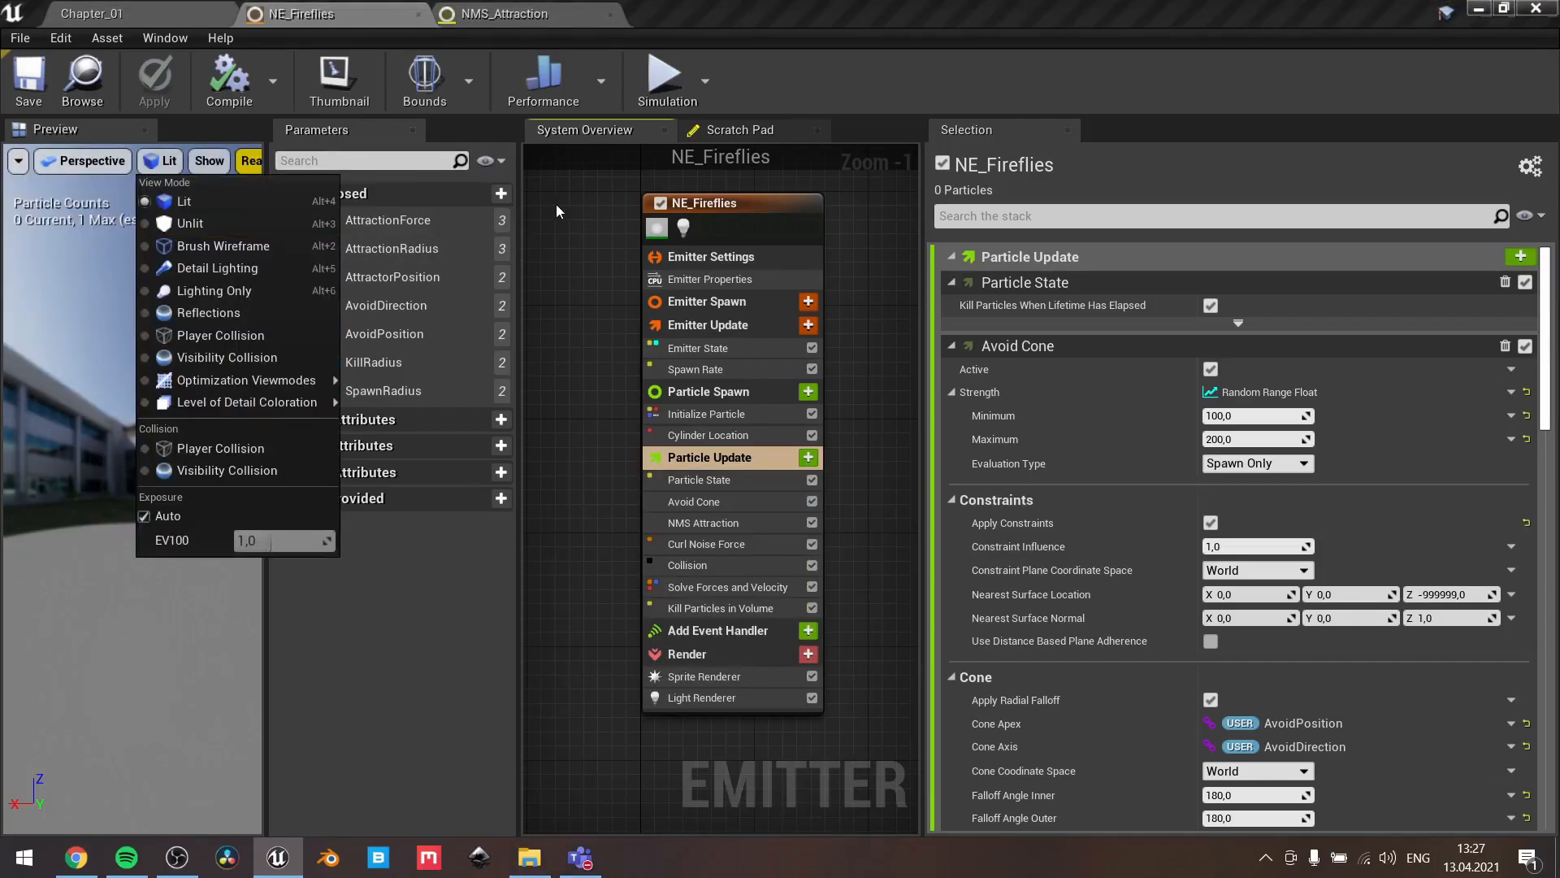
Examine NMS_Attraction's Map Get inputs and how AttractorPosition and particle Position feed Subtract and the Direction and Length node
click(538, 16)
right_drag(543, 264, 927, 239)
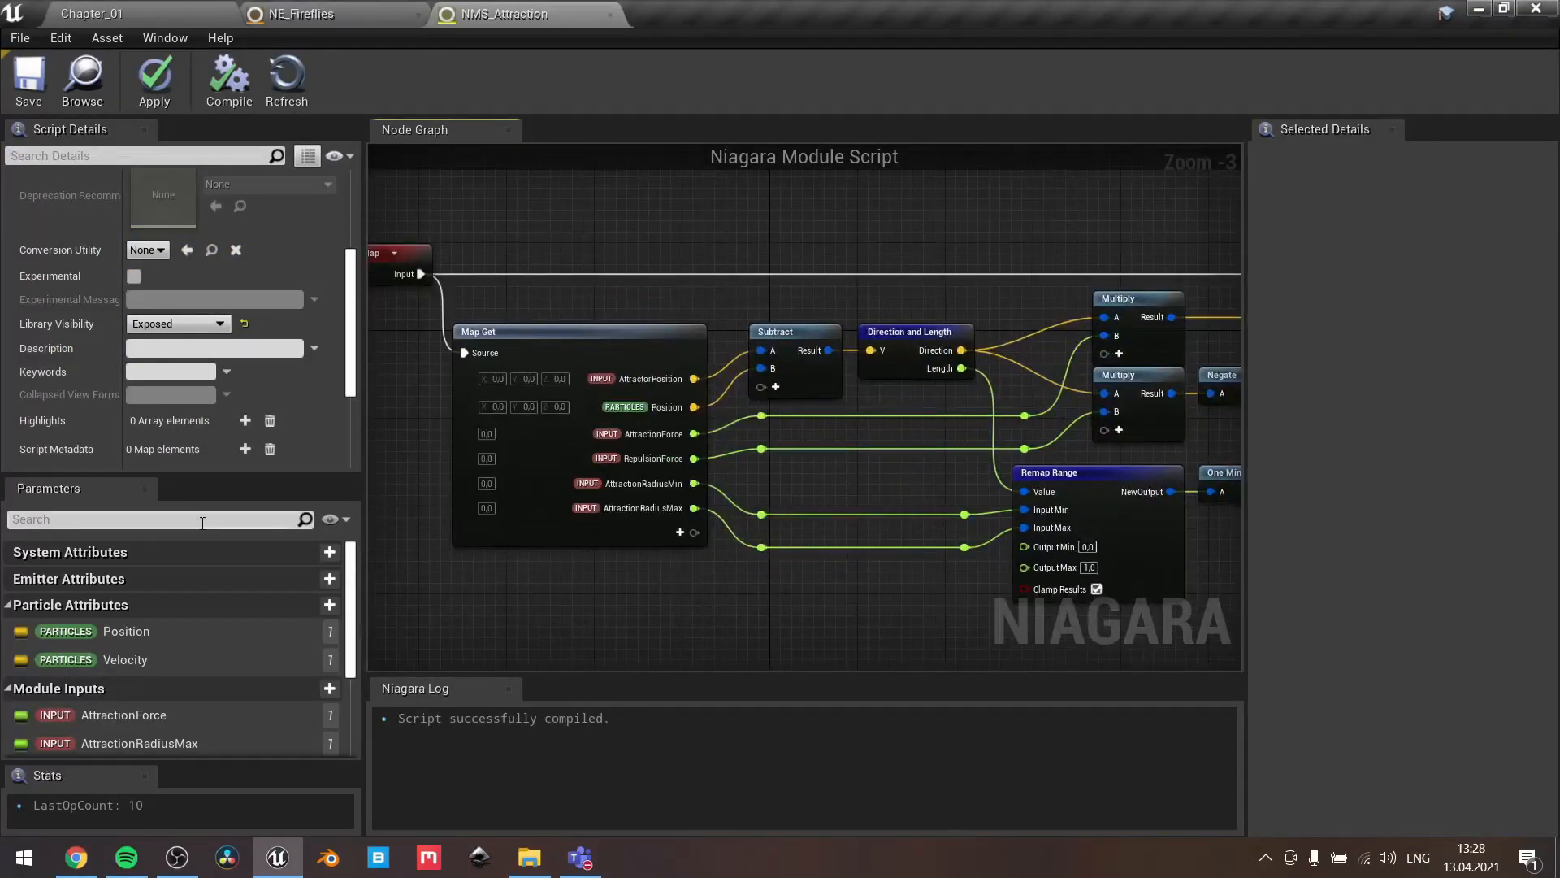
click(534, 337)
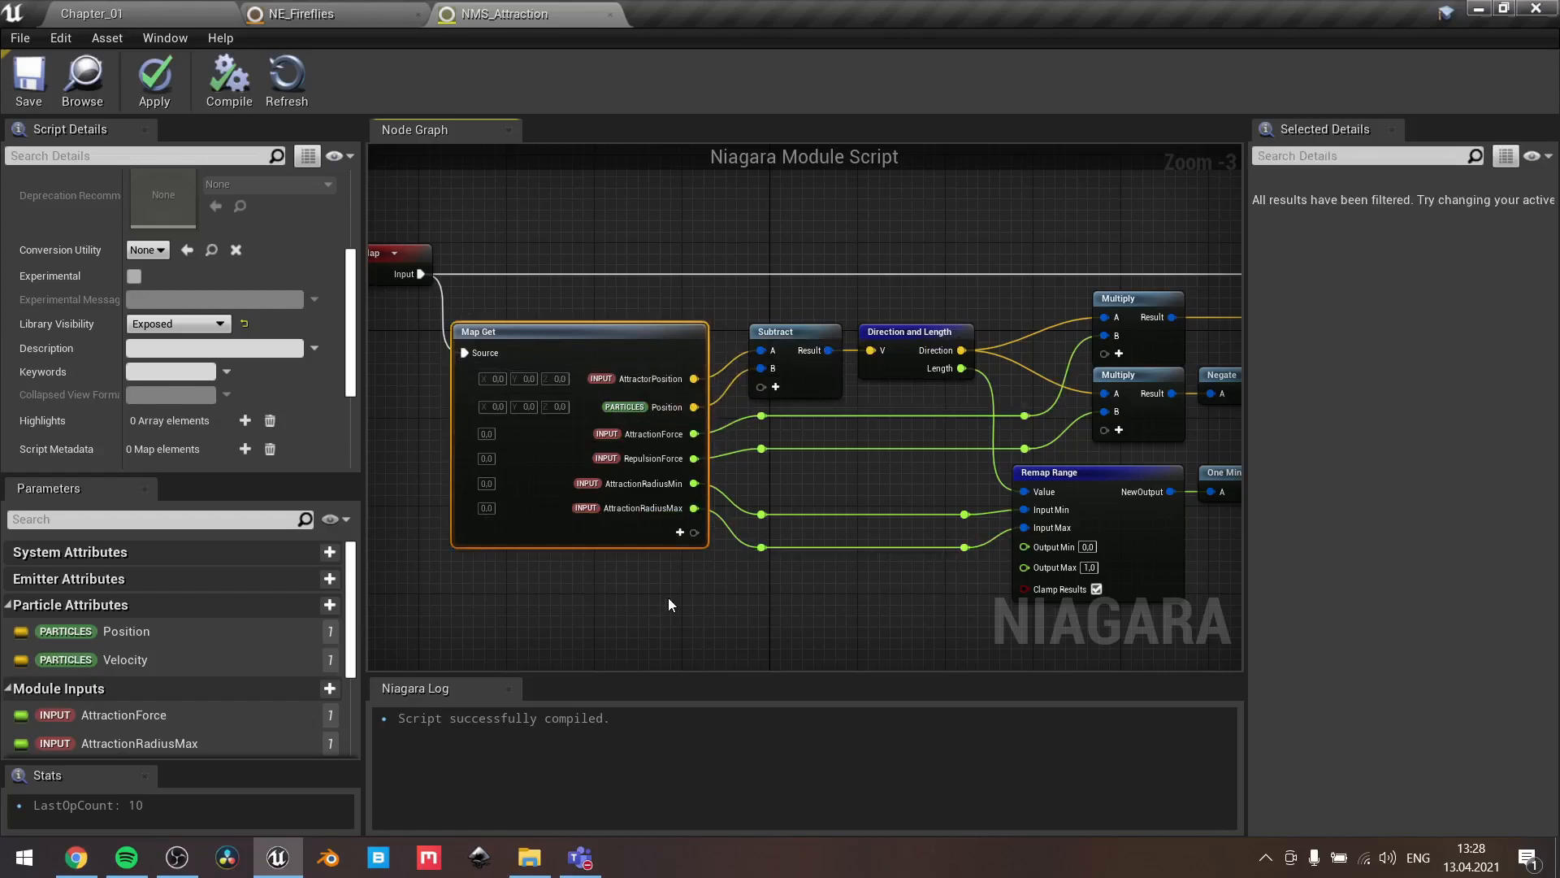
scroll(747, 409, up, 2)
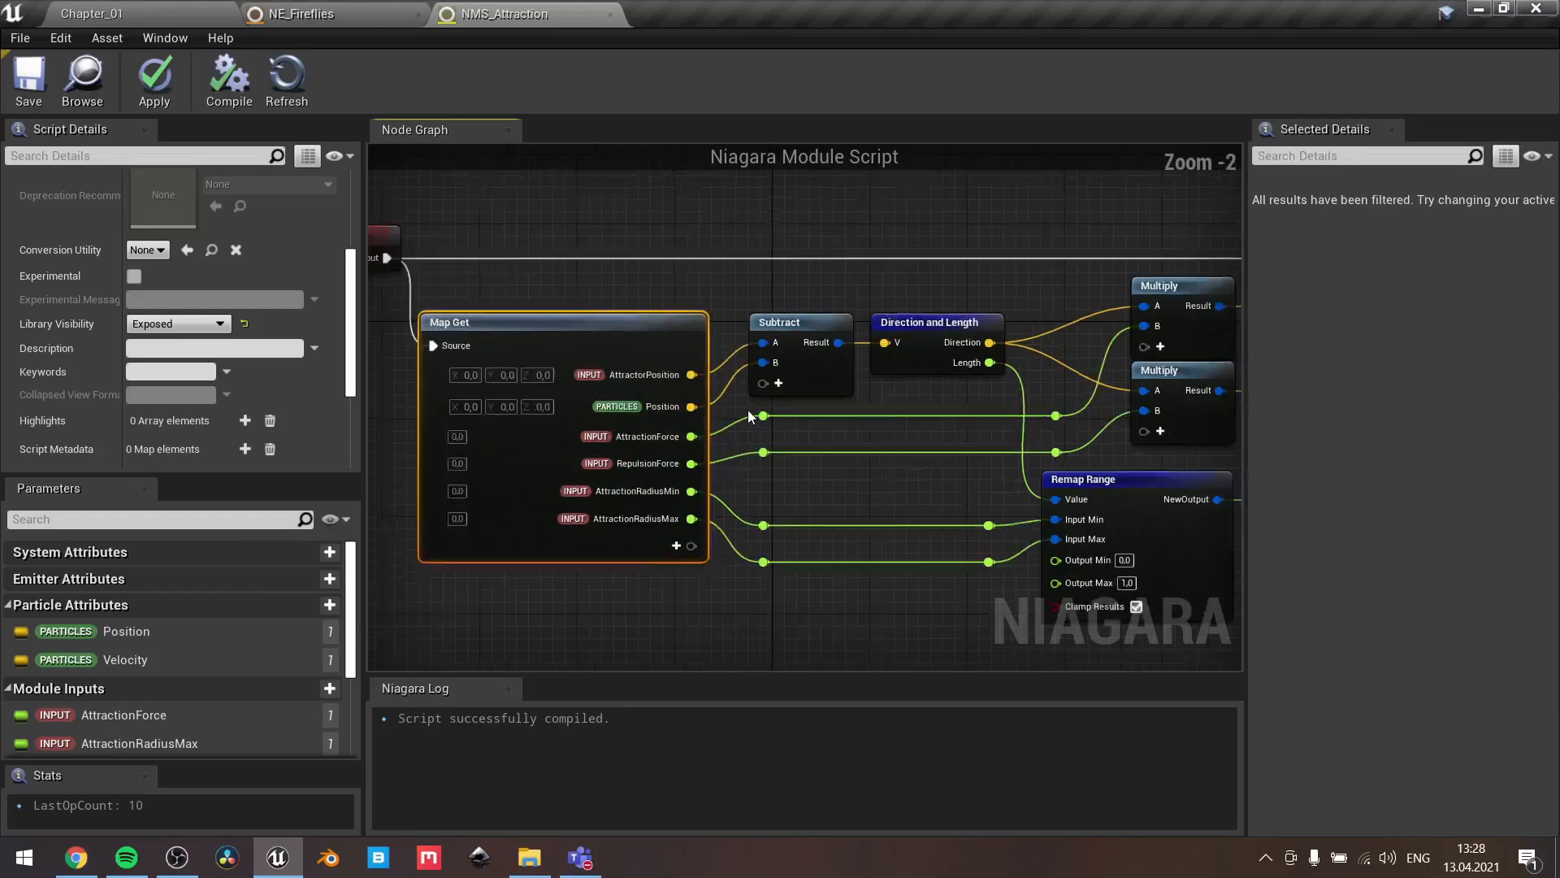
right_drag(869, 440, 828, 460)
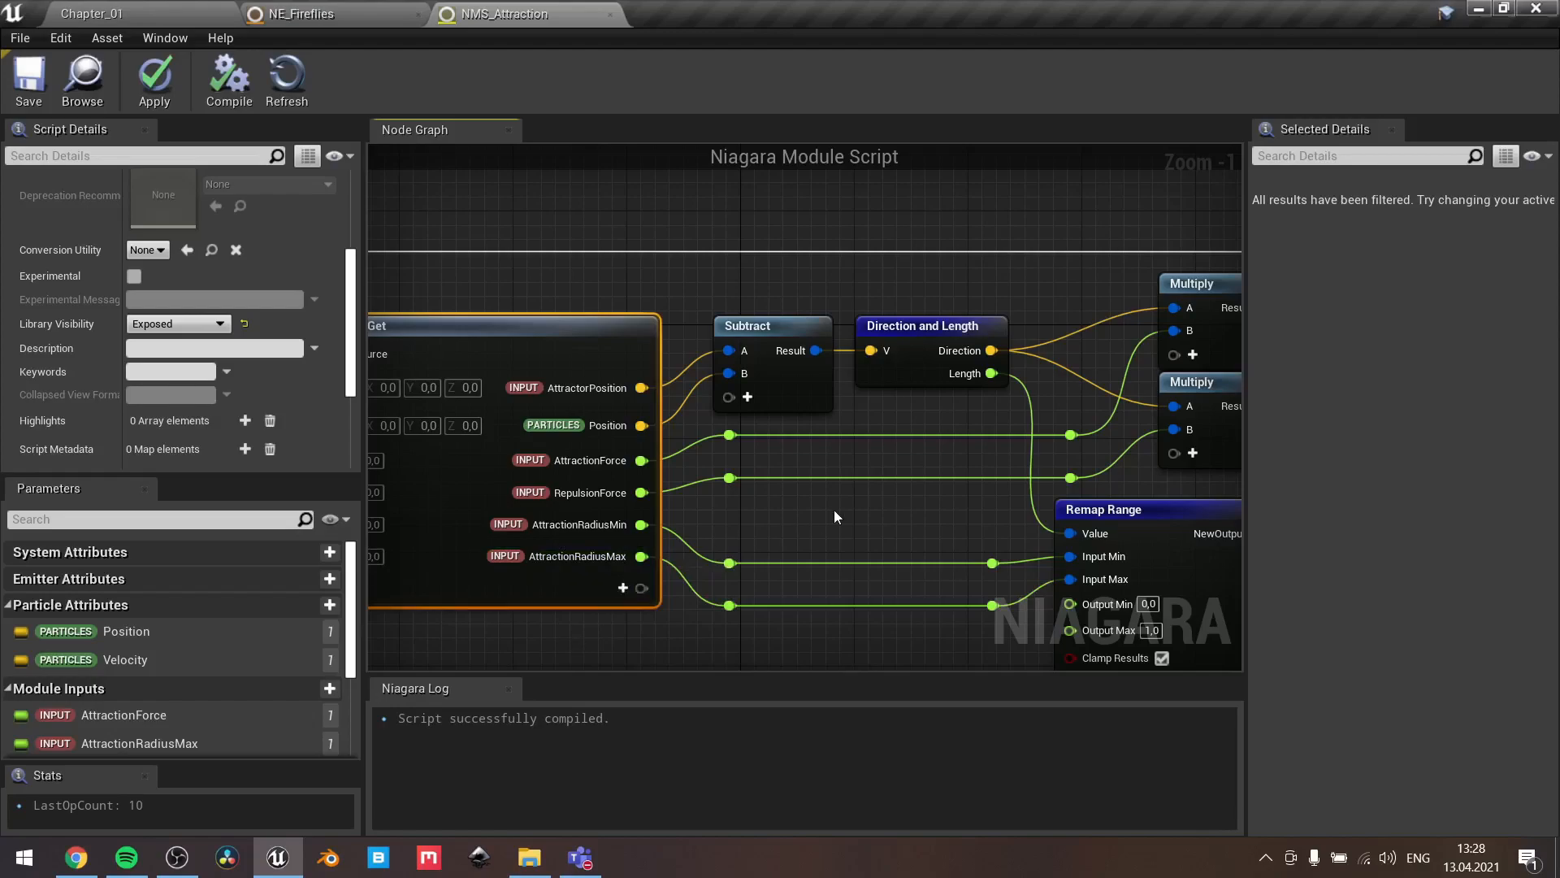
right_drag(834, 510, 757, 542)
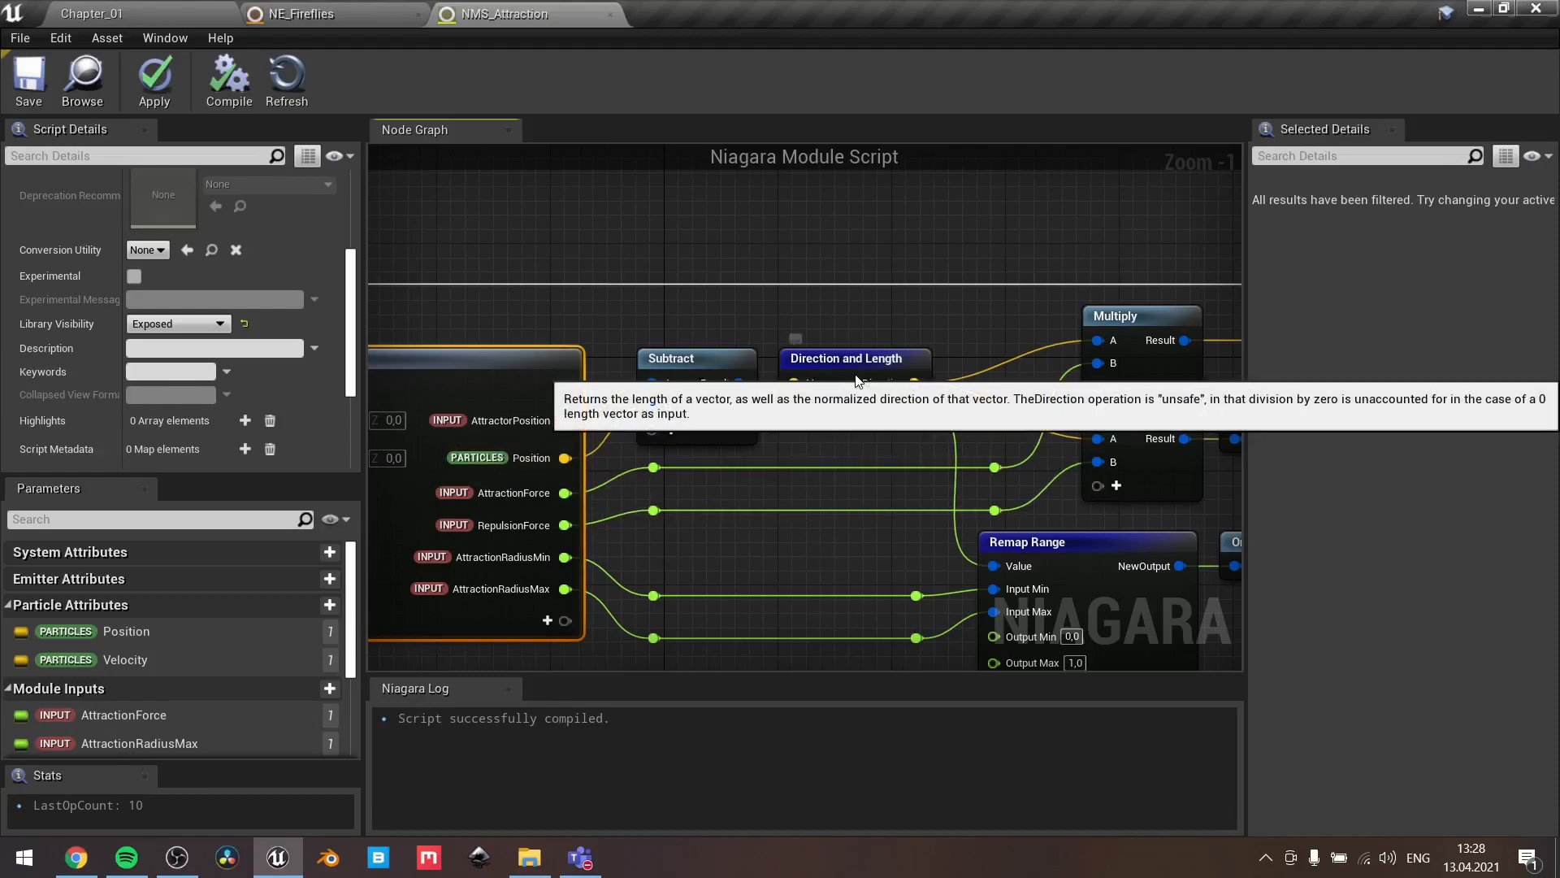
Trace the Direction output and the AttractionForce and RepulsionForce inputs into the two Multiply nodes and Negate
right_drag(915, 325, 749, 333)
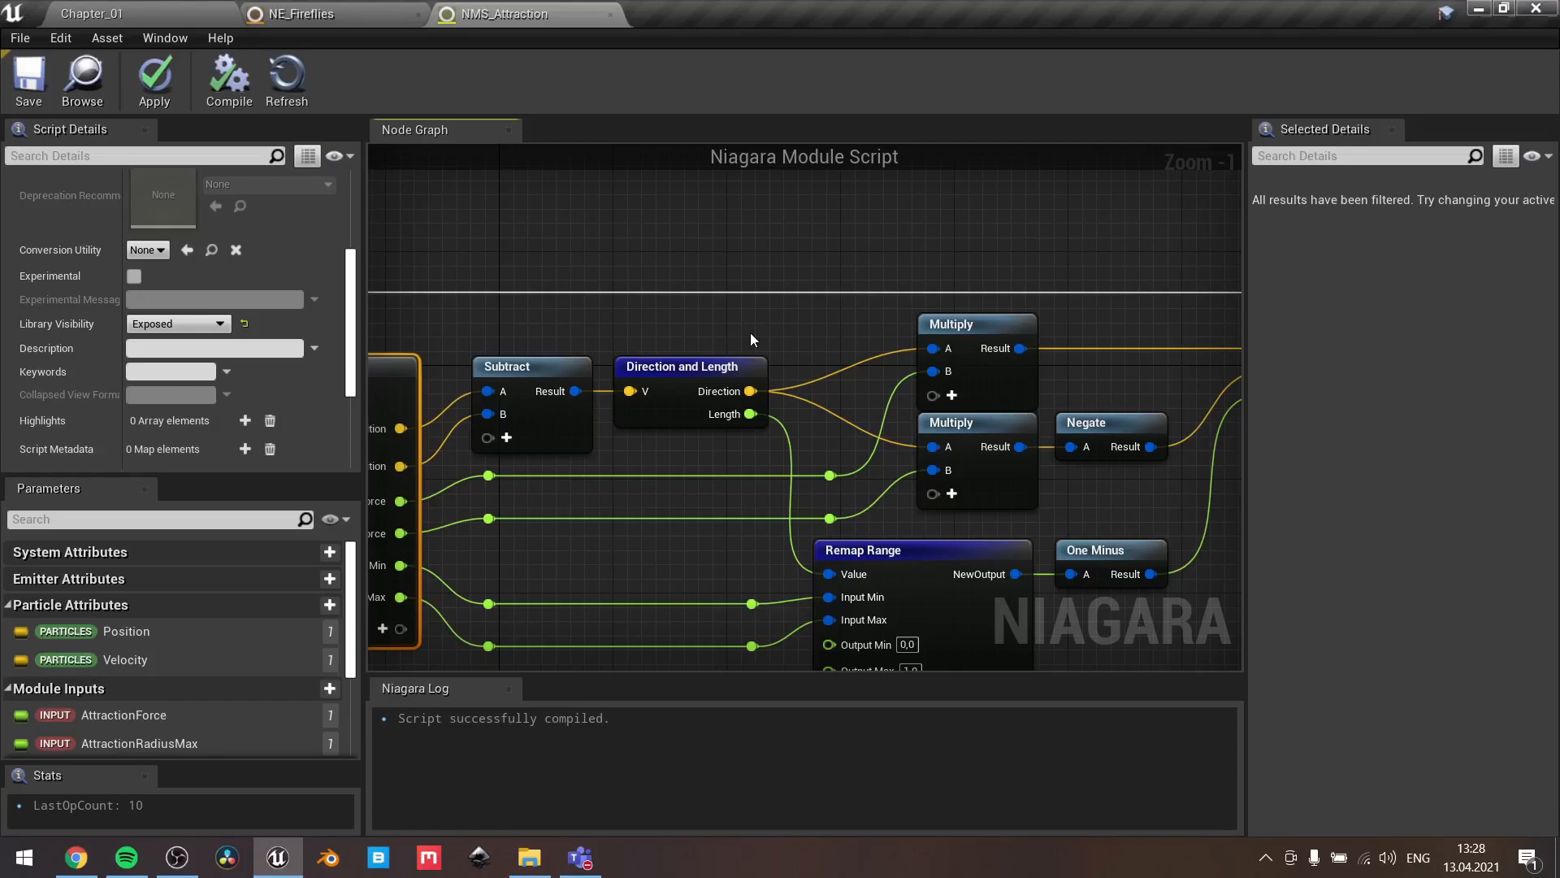
right_drag(817, 379, 909, 361)
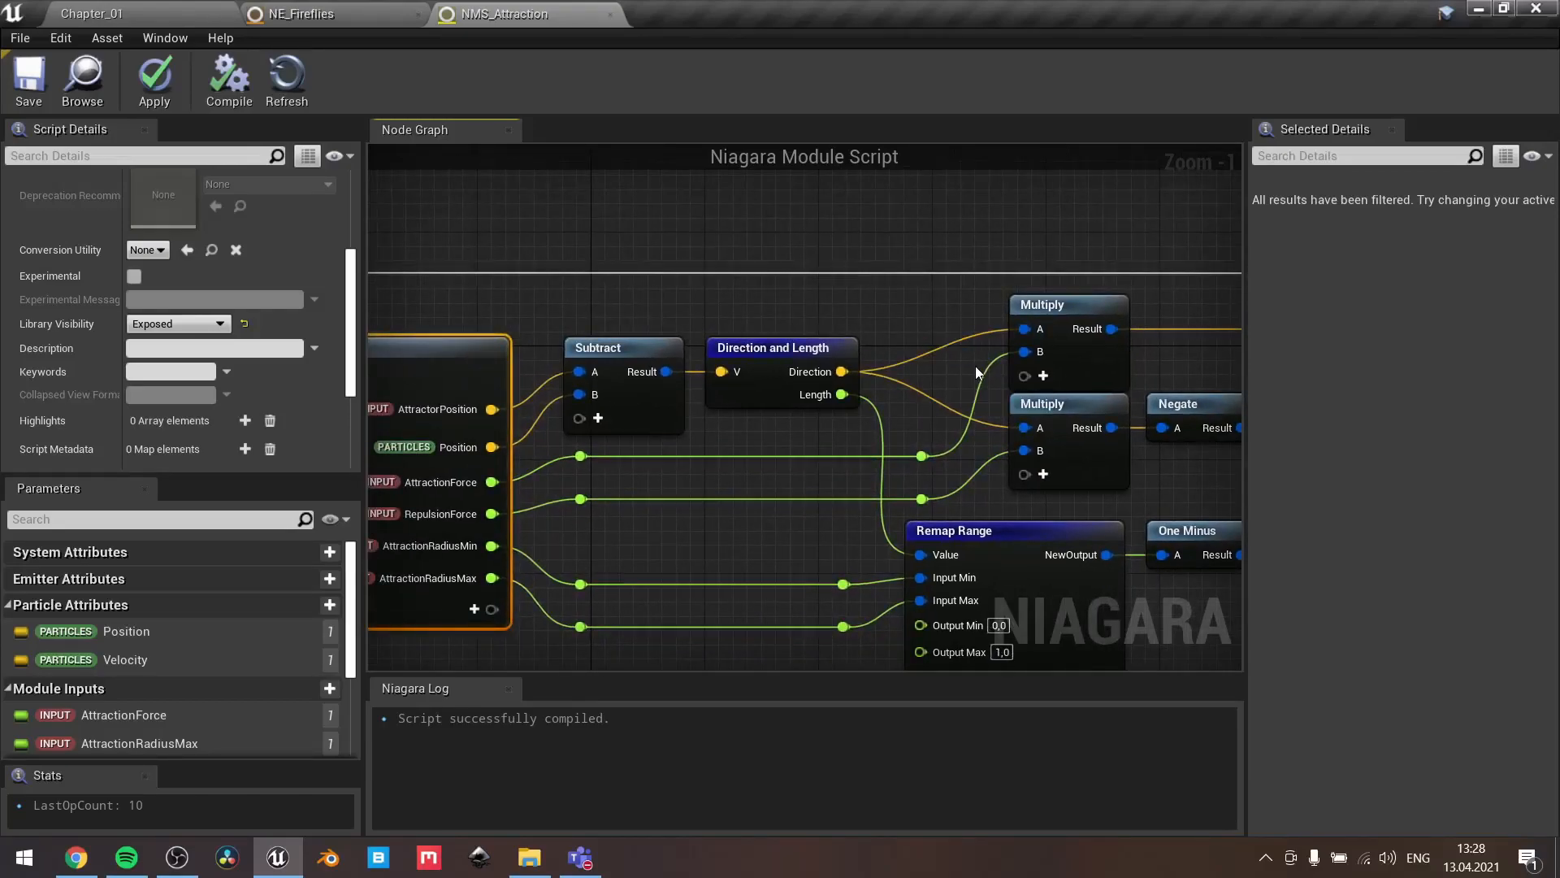
right_drag(625, 468, 699, 460)
right_drag(816, 478, 531, 491)
right_drag(723, 470, 975, 436)
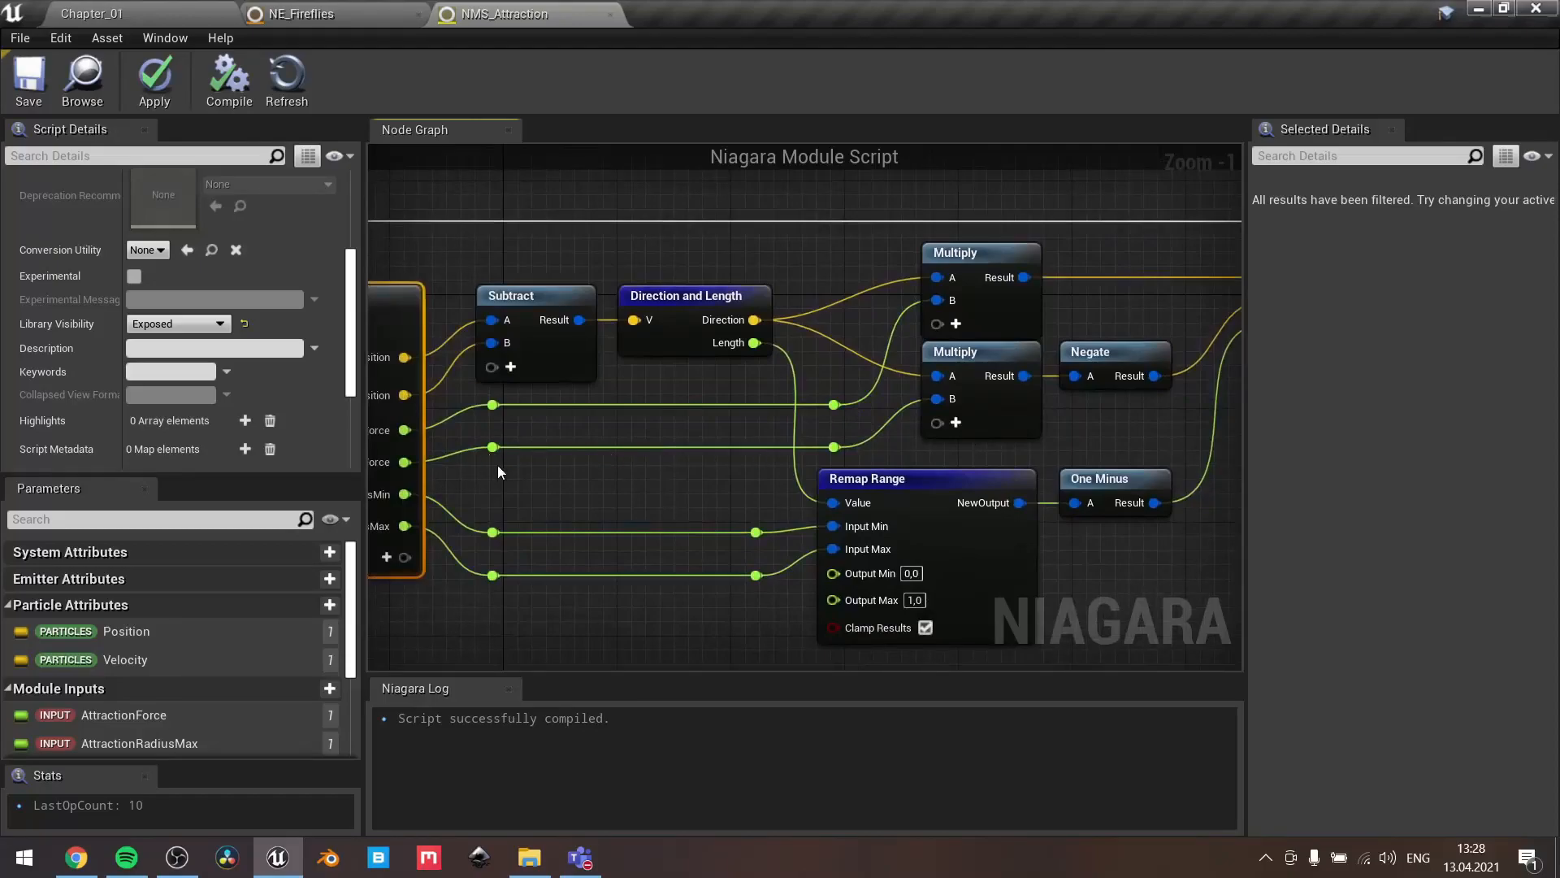
right_drag(494, 472, 662, 470)
right_drag(803, 504, 527, 536)
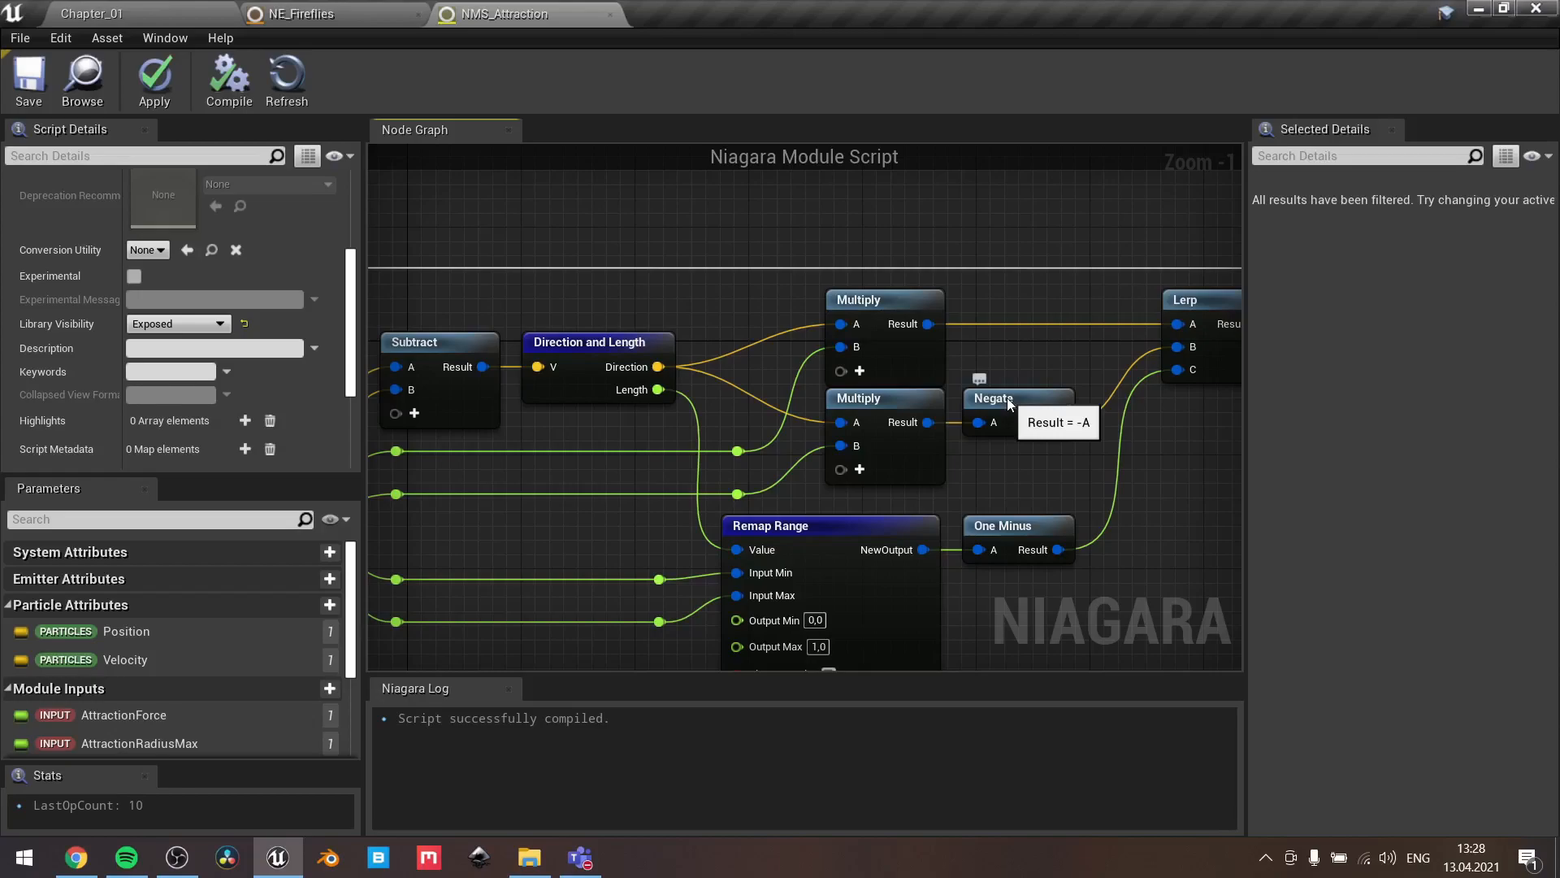
Examine how the Lerp node blends the attraction and repulsion vectors and writes particle Velocity through Map Set
right_drag(1034, 464, 781, 491)
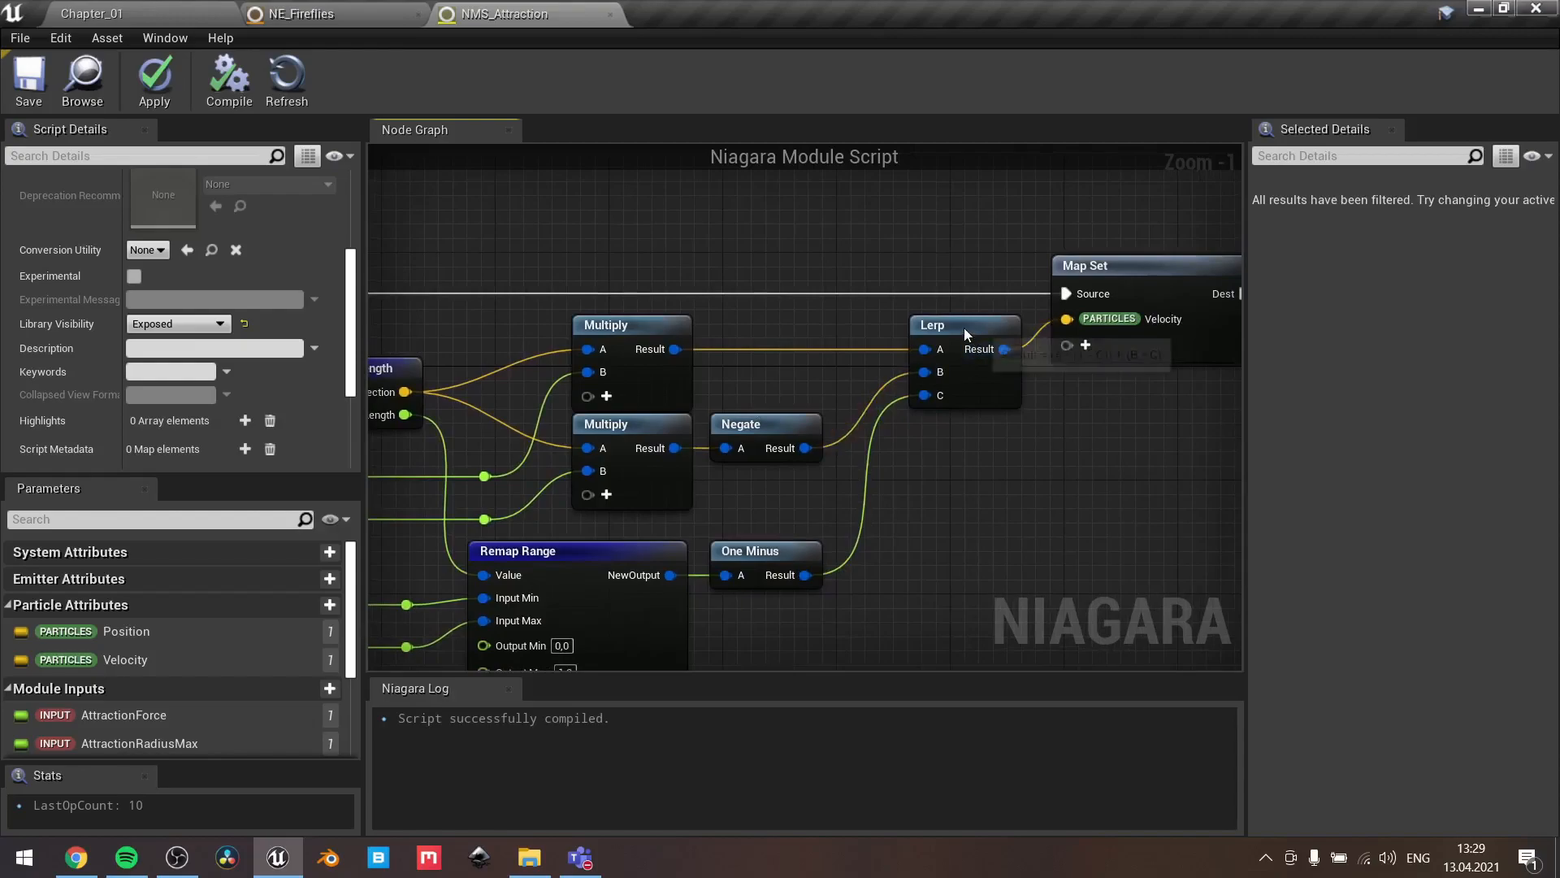
right_drag(924, 431, 1055, 379)
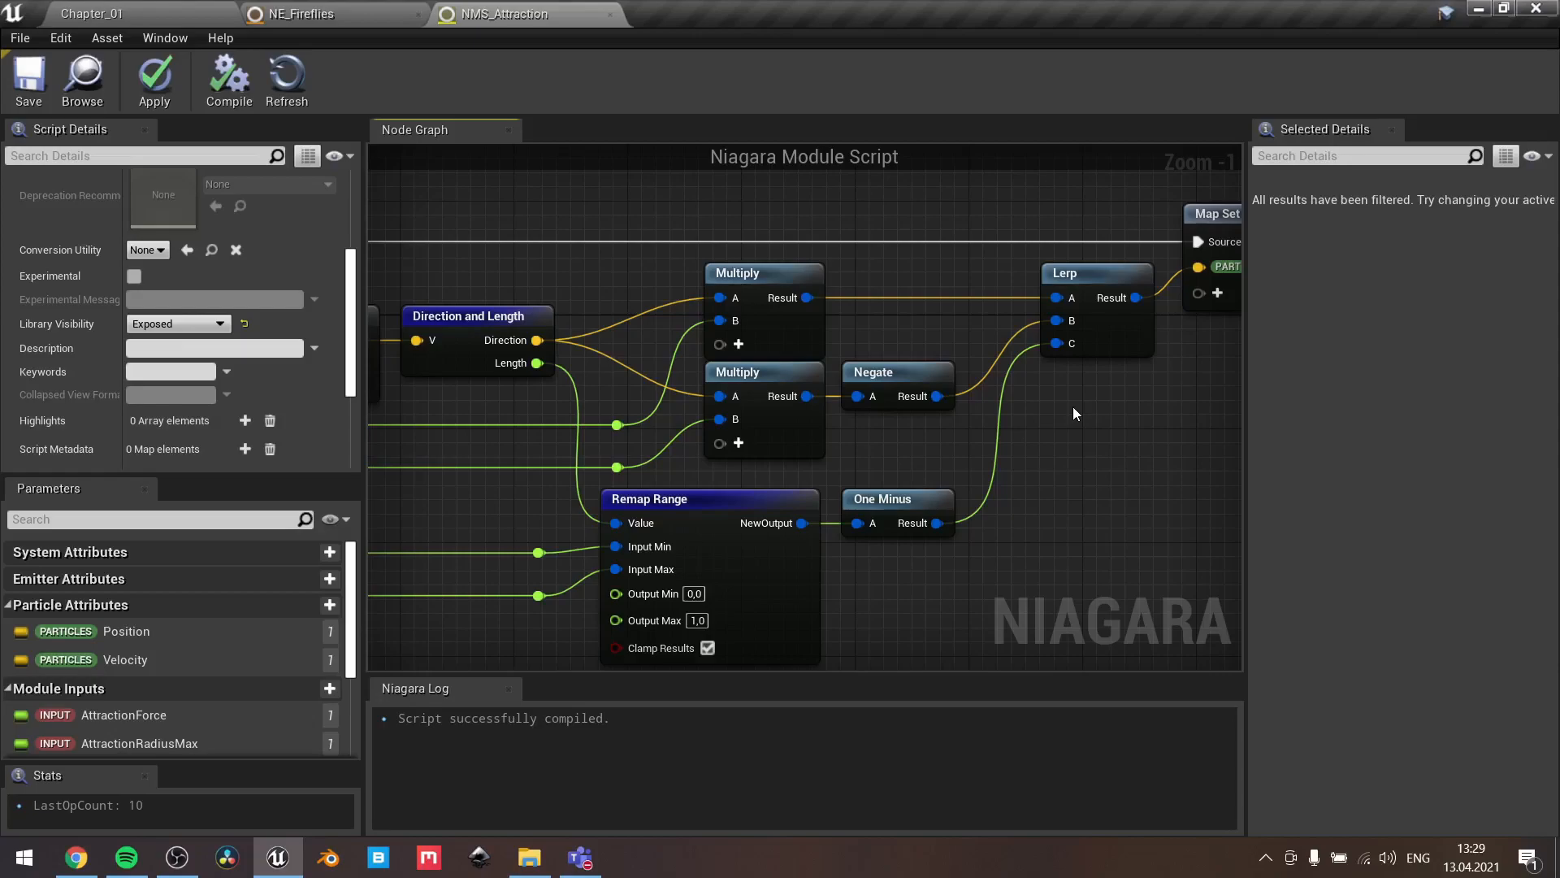
right_drag(1073, 414, 687, 452)
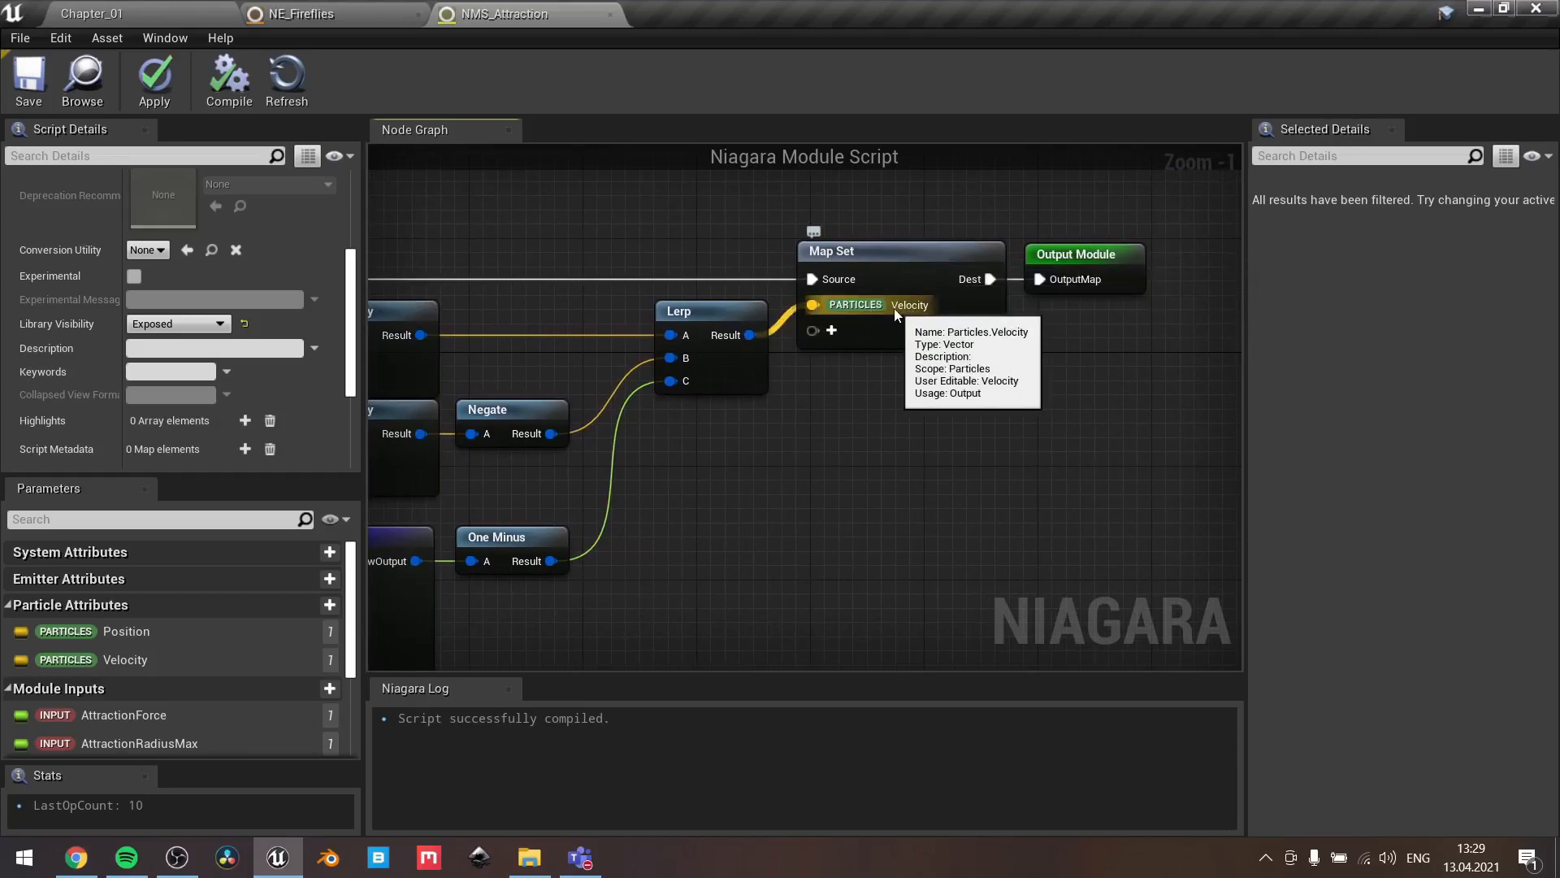
Highlight the Remap Range and One Minus nodes that drive the Lerp, tracing them back to the attraction radius inputs
right_drag(518, 463, 888, 367)
scroll(1027, 343, down, 1)
drag(982, 549, 705, 443)
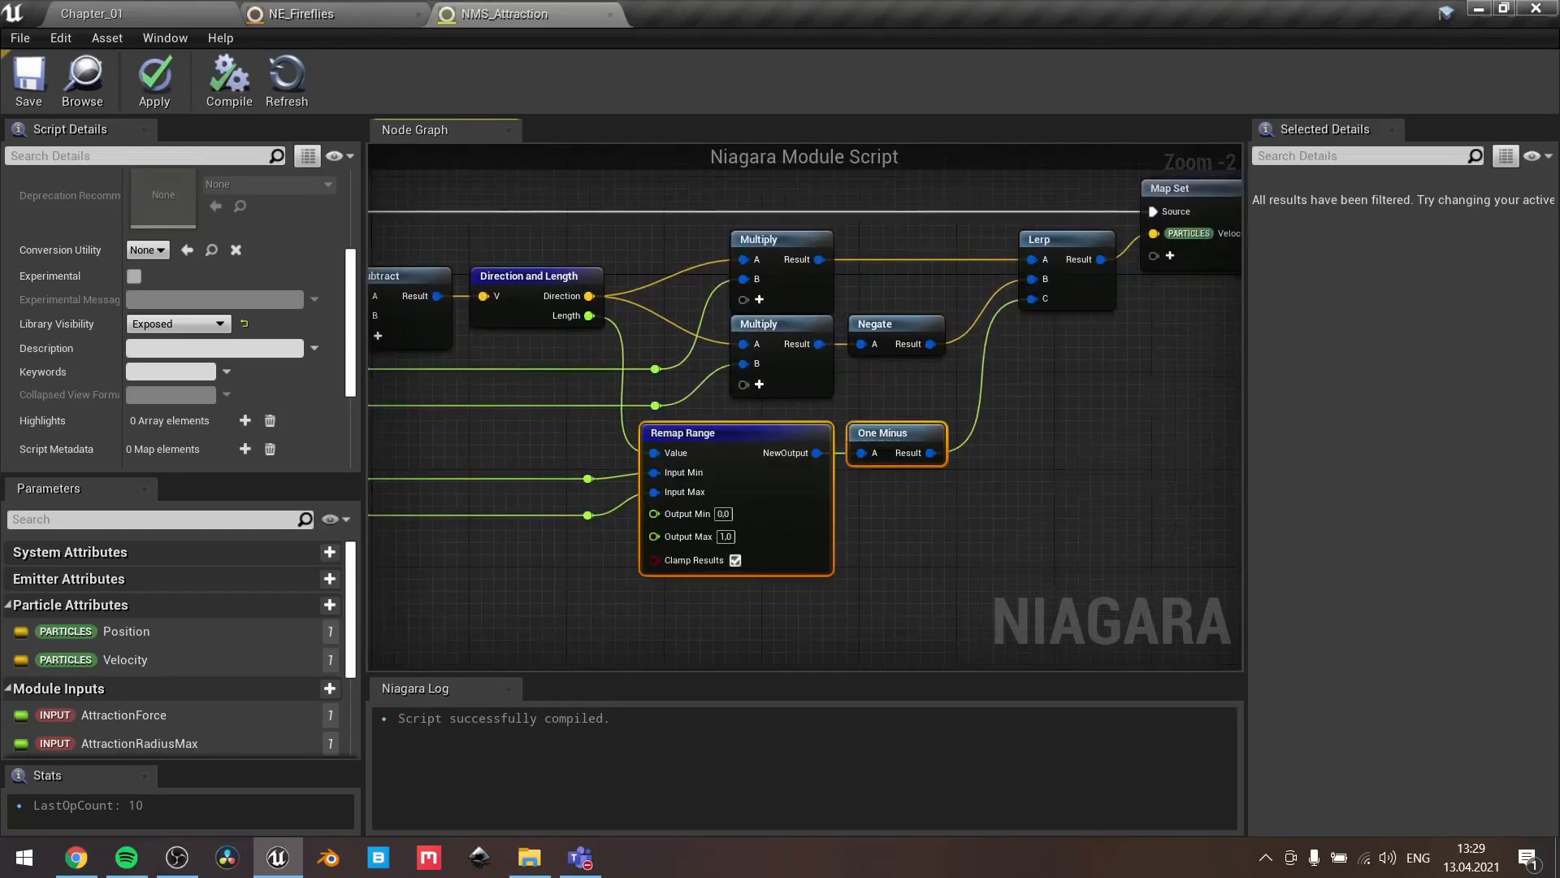
right_drag(614, 444, 873, 459)
click(744, 586)
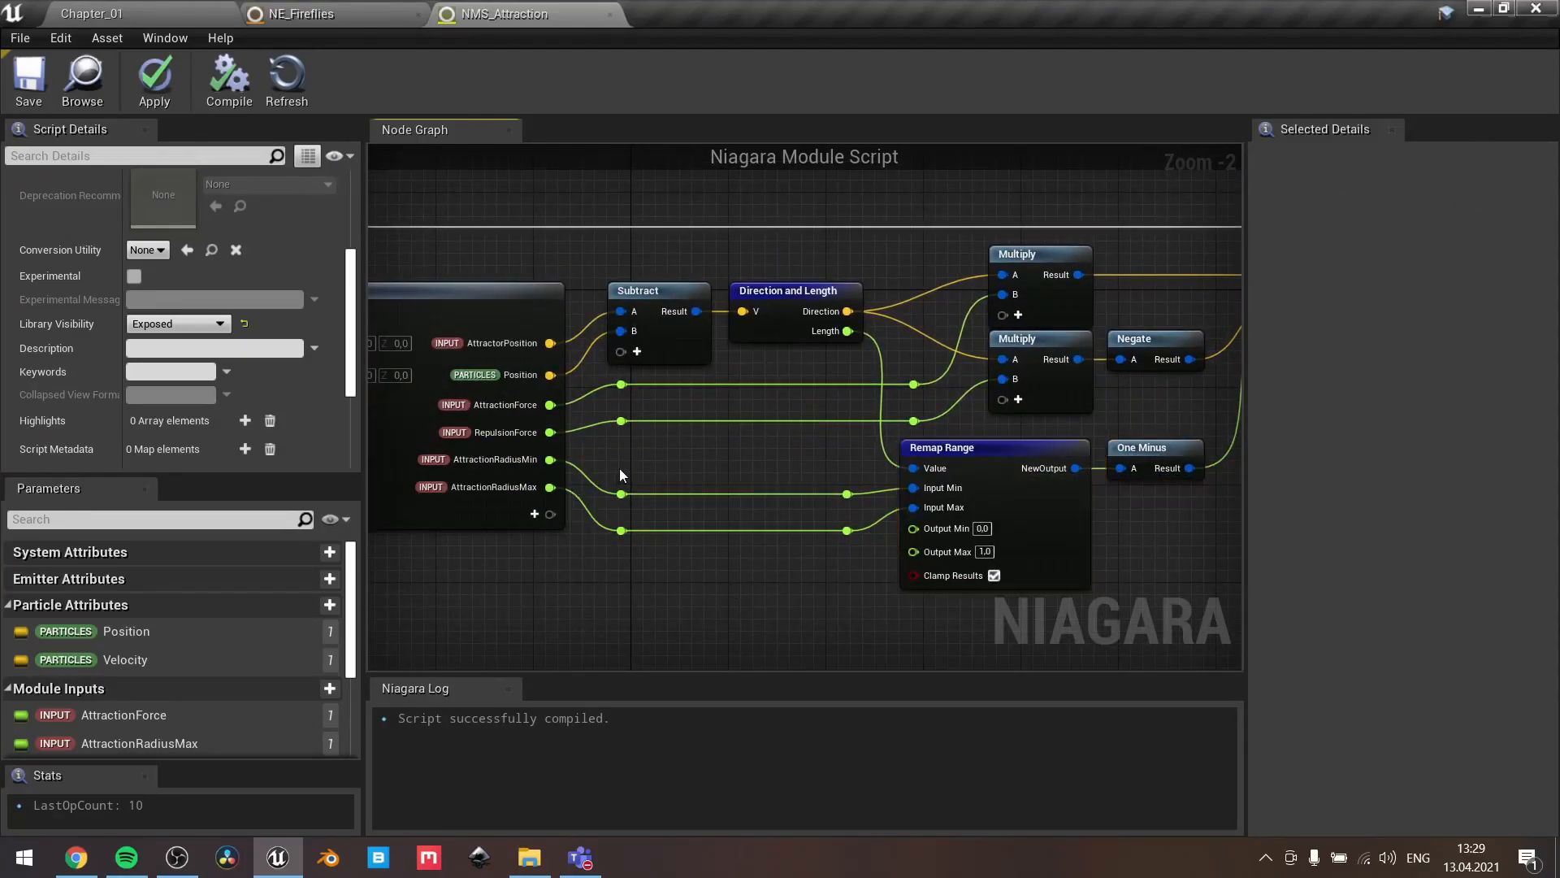
Examine Remap Range's Value, Input Min and Max, Output Min and Max and Clamp Results pins, through One Minus to Lerp
scroll(619, 468, up, 2)
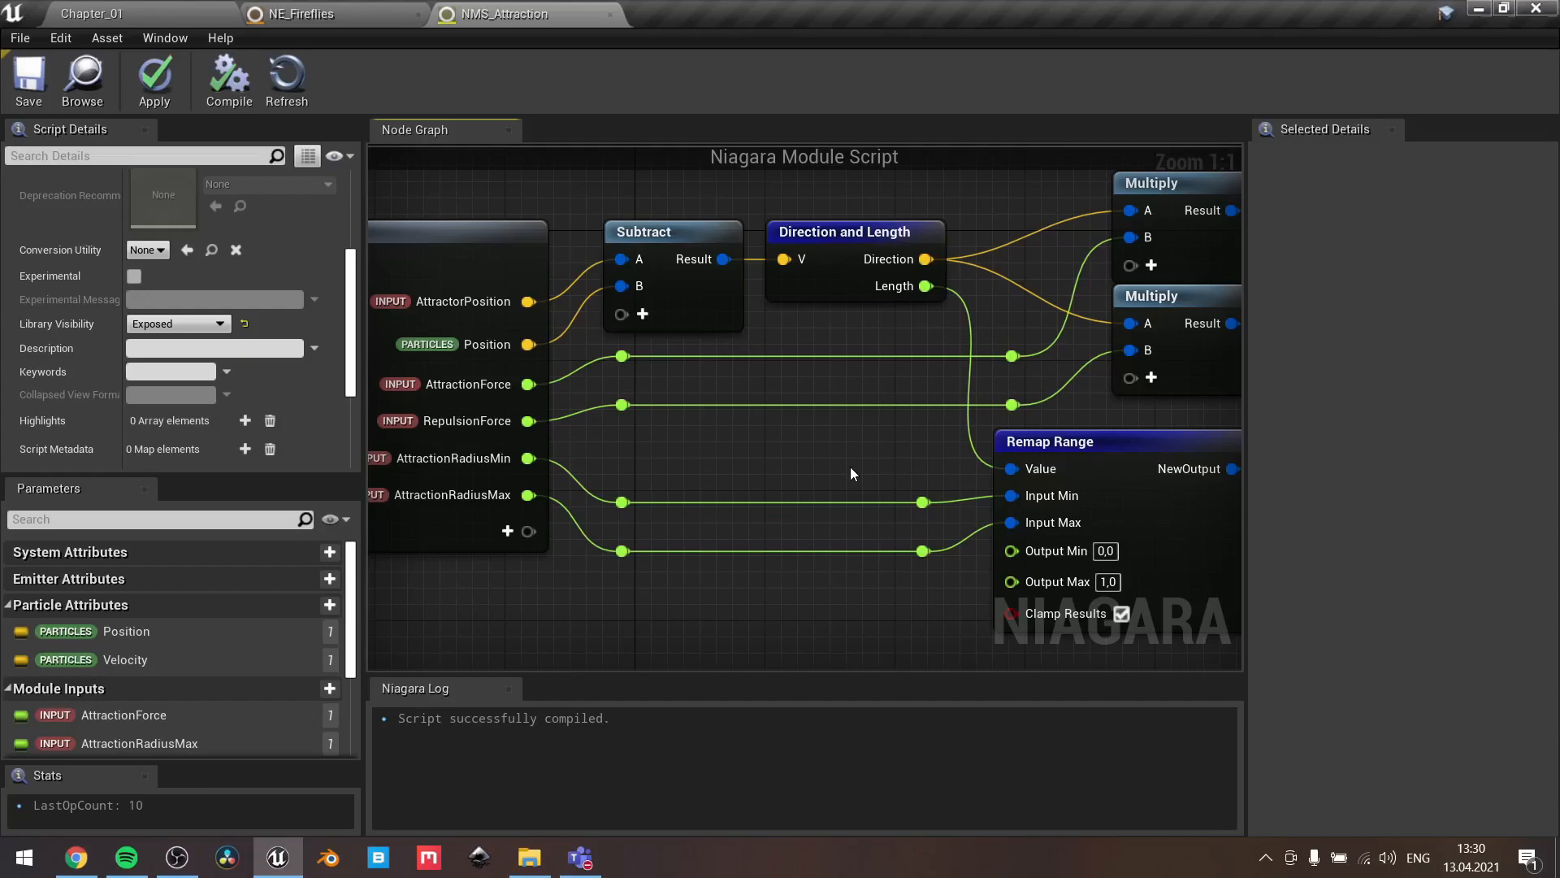
right_drag(850, 466, 700, 451)
right_drag(663, 314, 924, 465)
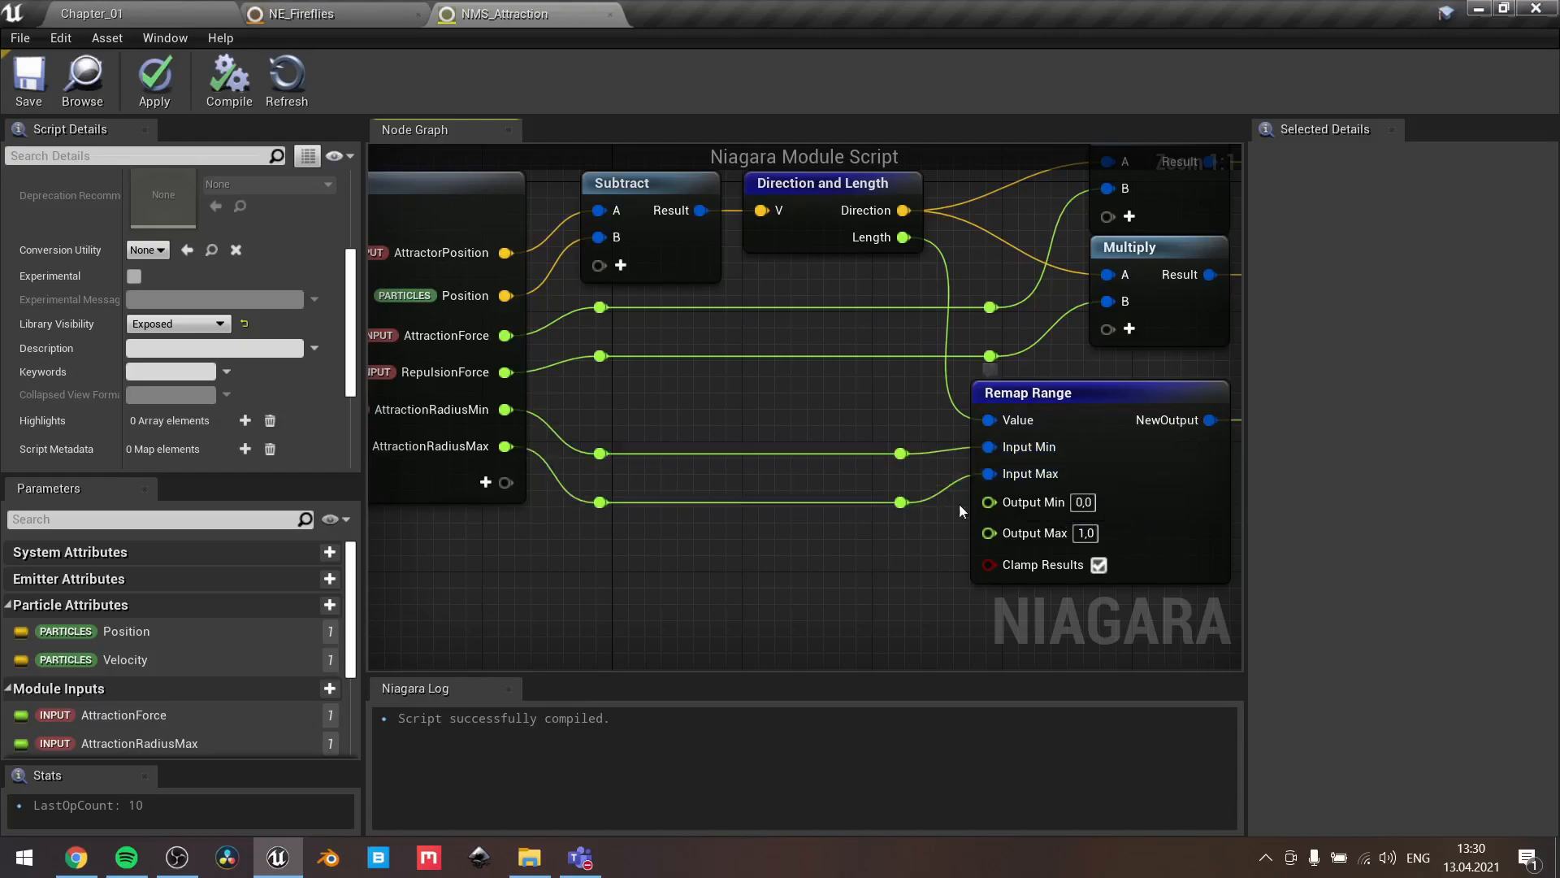
right_drag(854, 549, 520, 555)
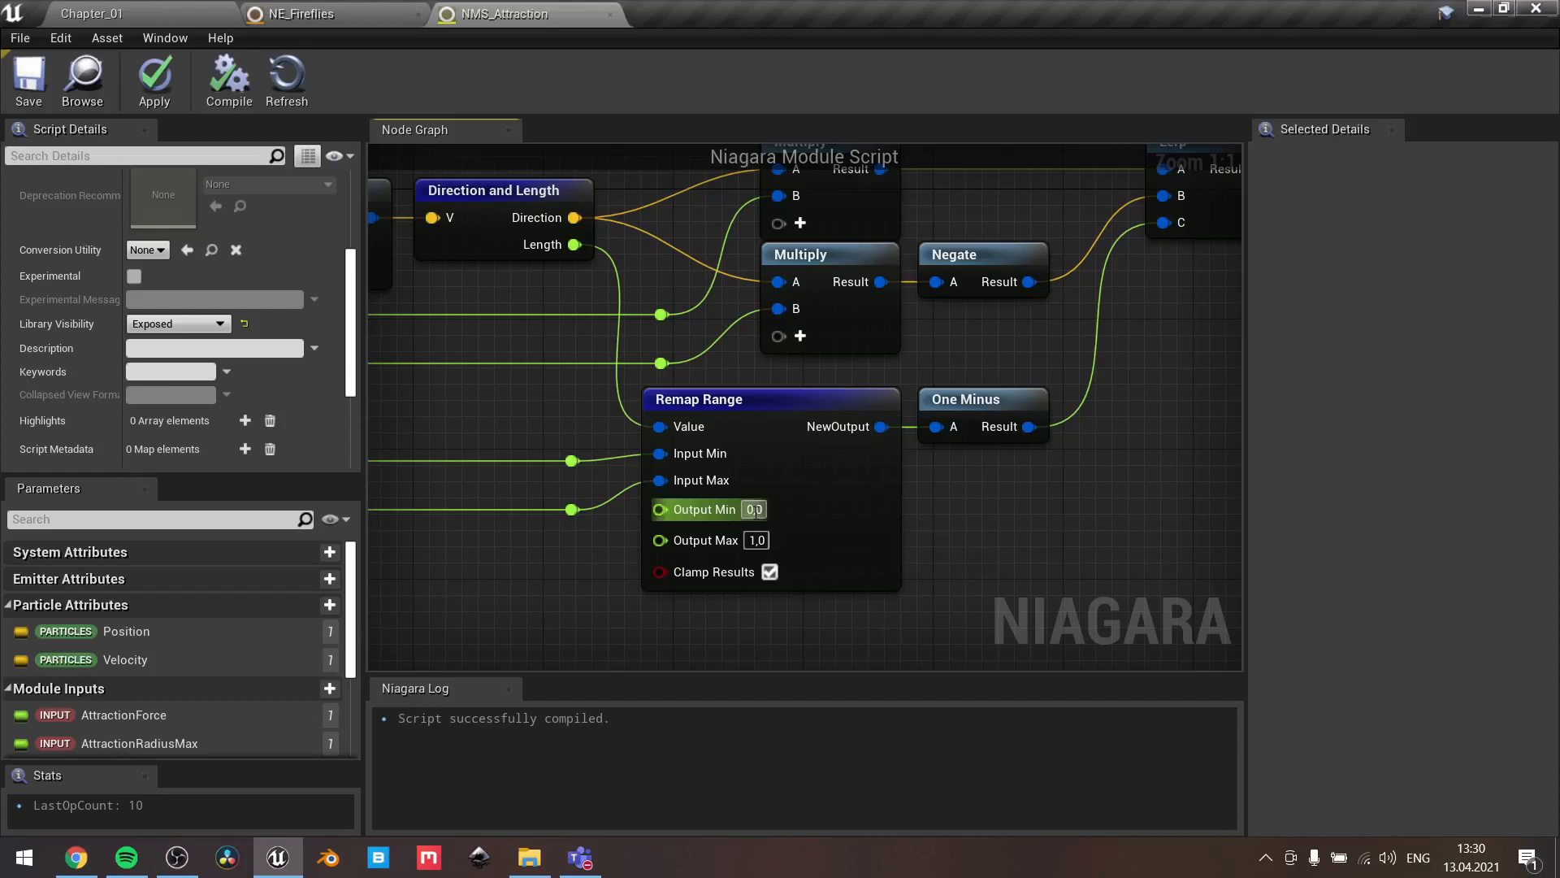
click(770, 572)
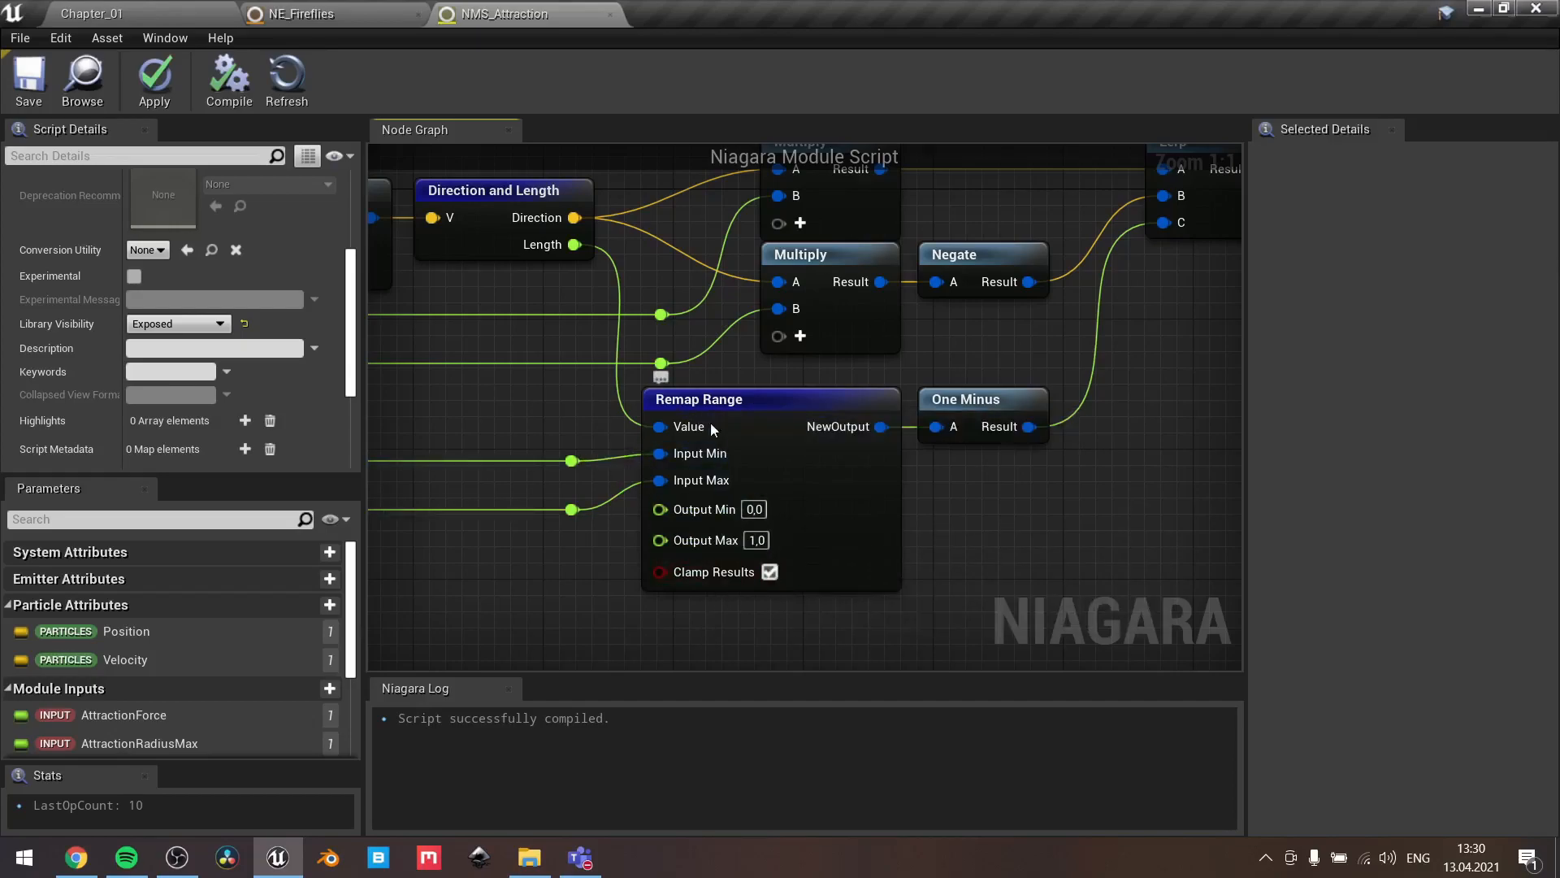
right_drag(1008, 521, 831, 597)
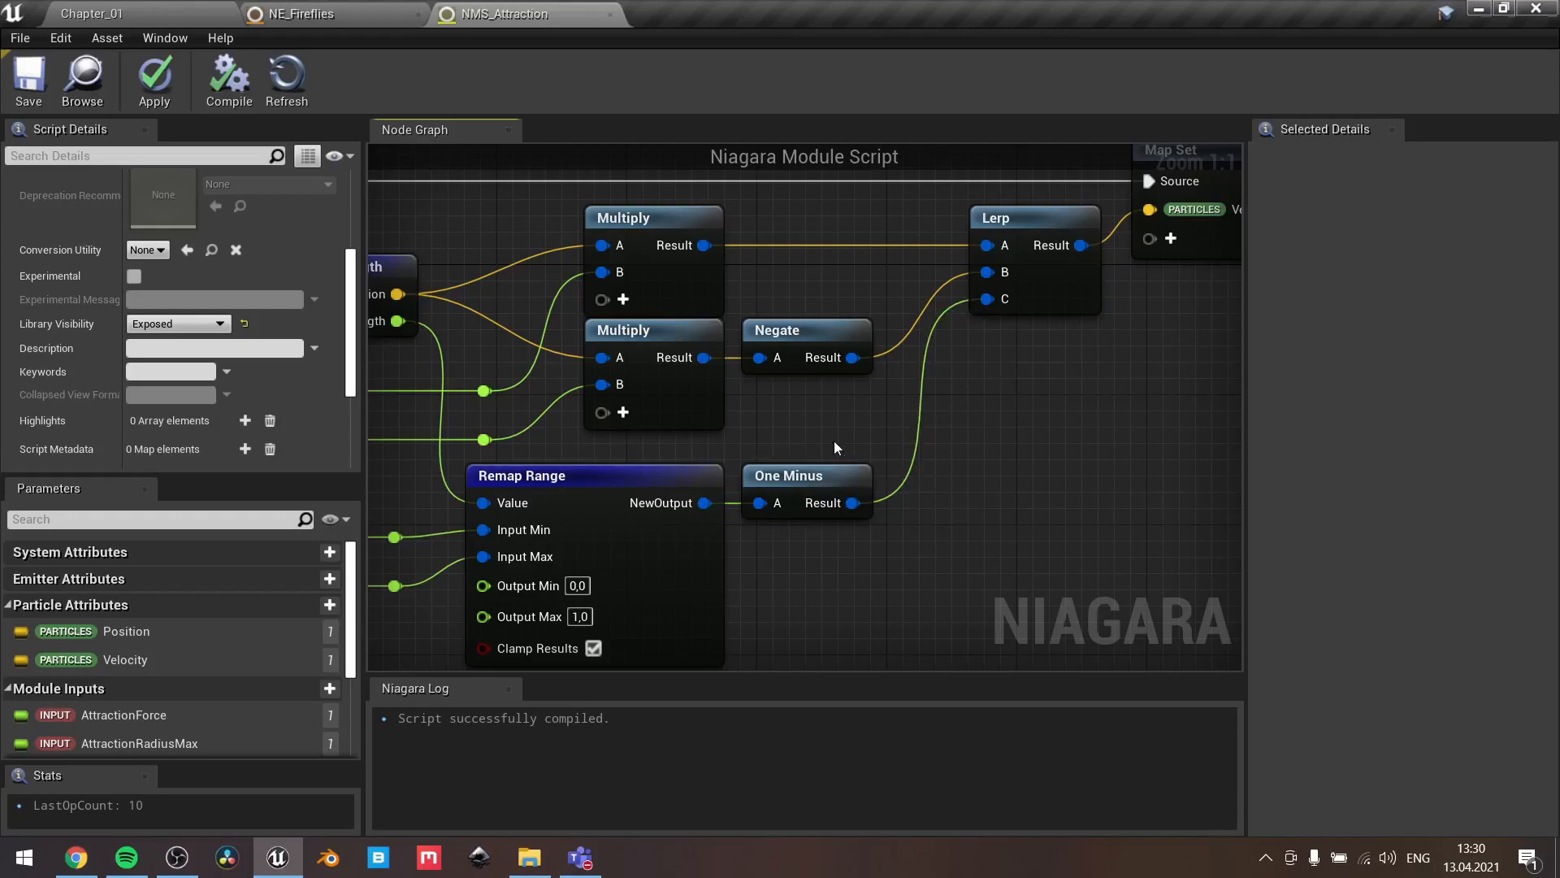
Trace the graph back from One Minus and Remap Range to the Map Get node and select Map Get
drag(620, 447, 855, 513)
right_drag(865, 567, 1026, 436)
click(941, 477)
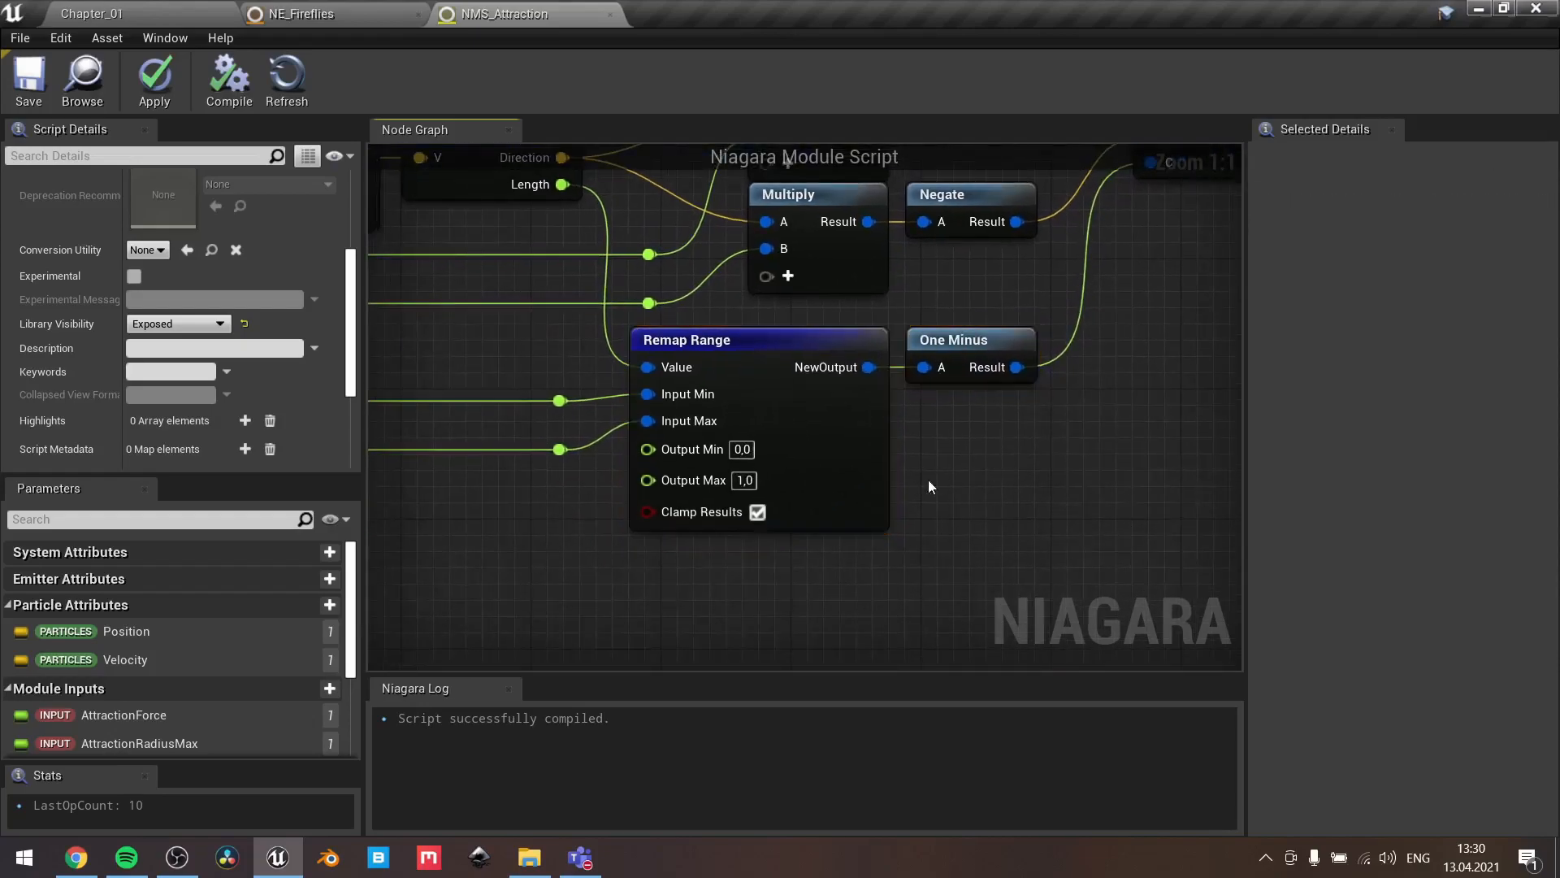
right_drag(940, 476, 1268, 543)
right_drag(635, 418, 934, 429)
scroll(669, 418, down, 1)
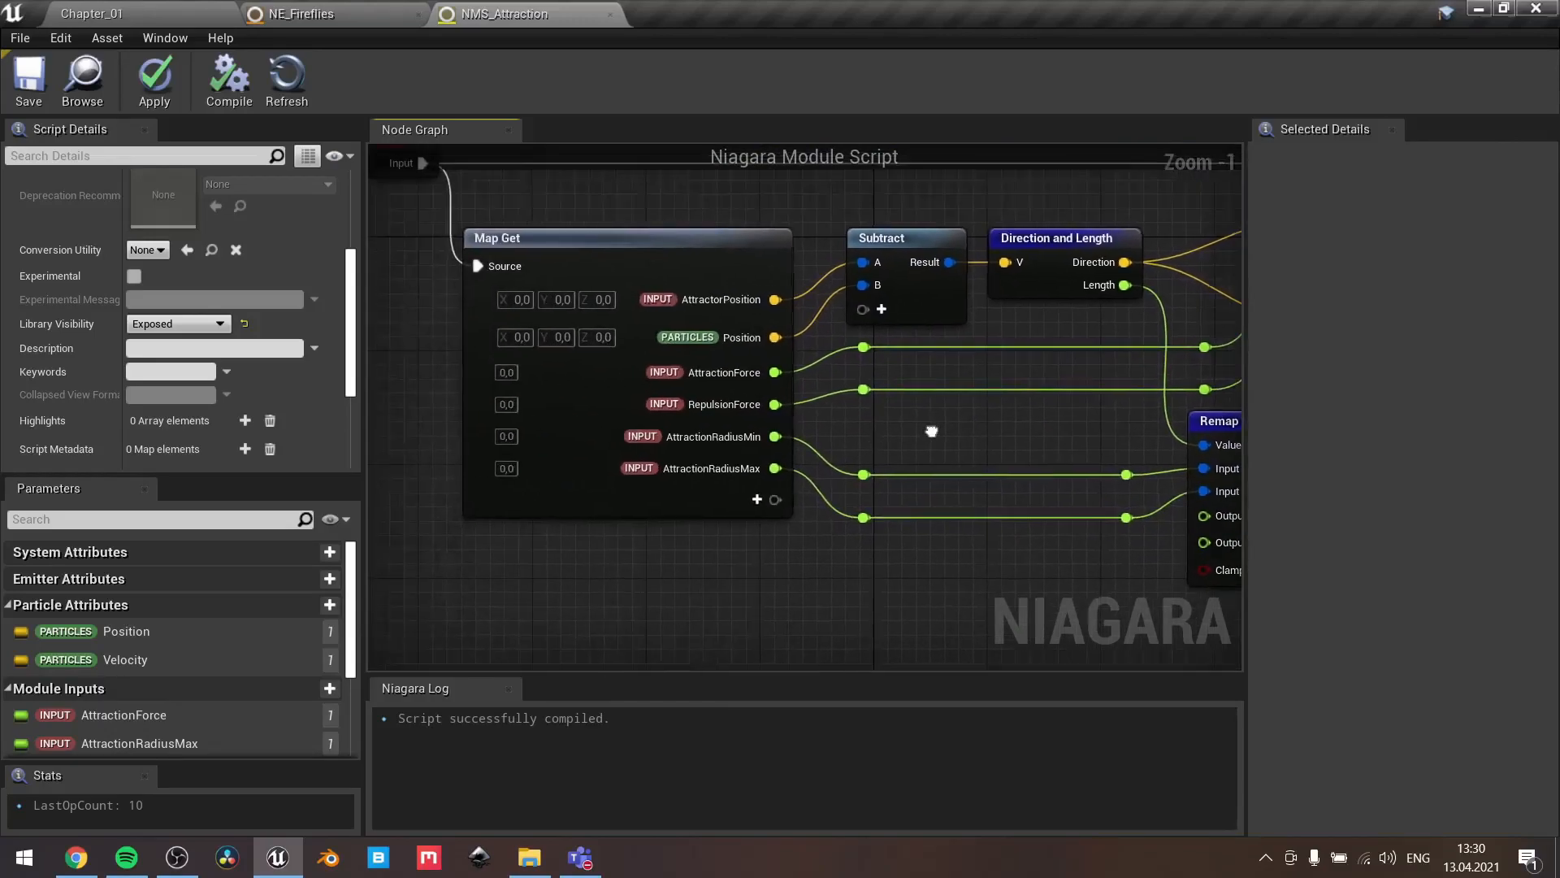
click(592, 244)
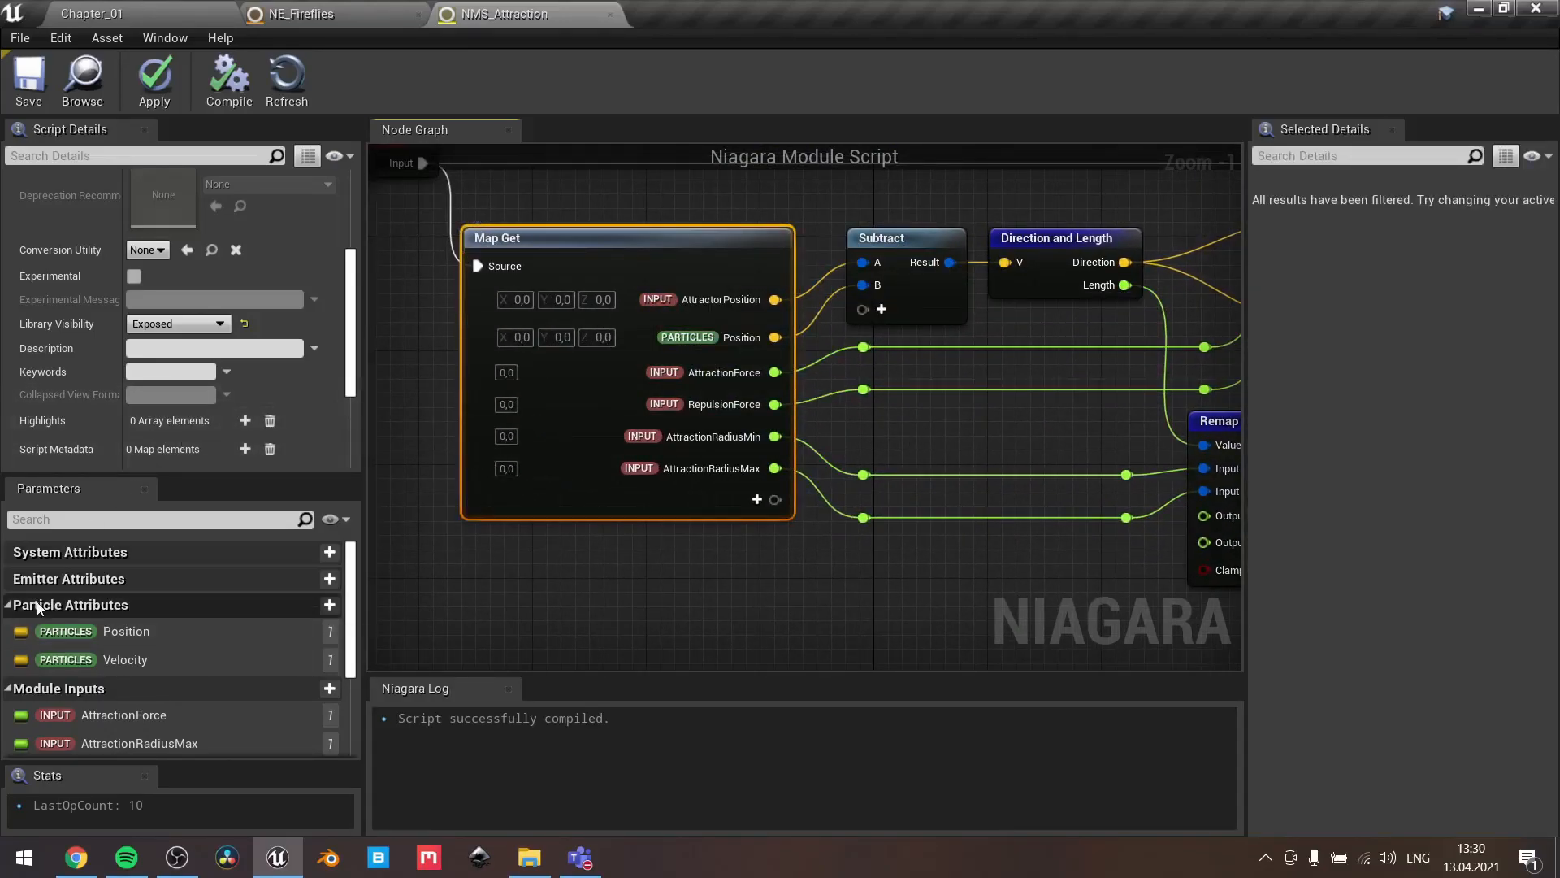
Collapse the Particle Attributes and Module Inputs groups, and search the available particle attributes for "pos"
click(12, 606)
click(10, 631)
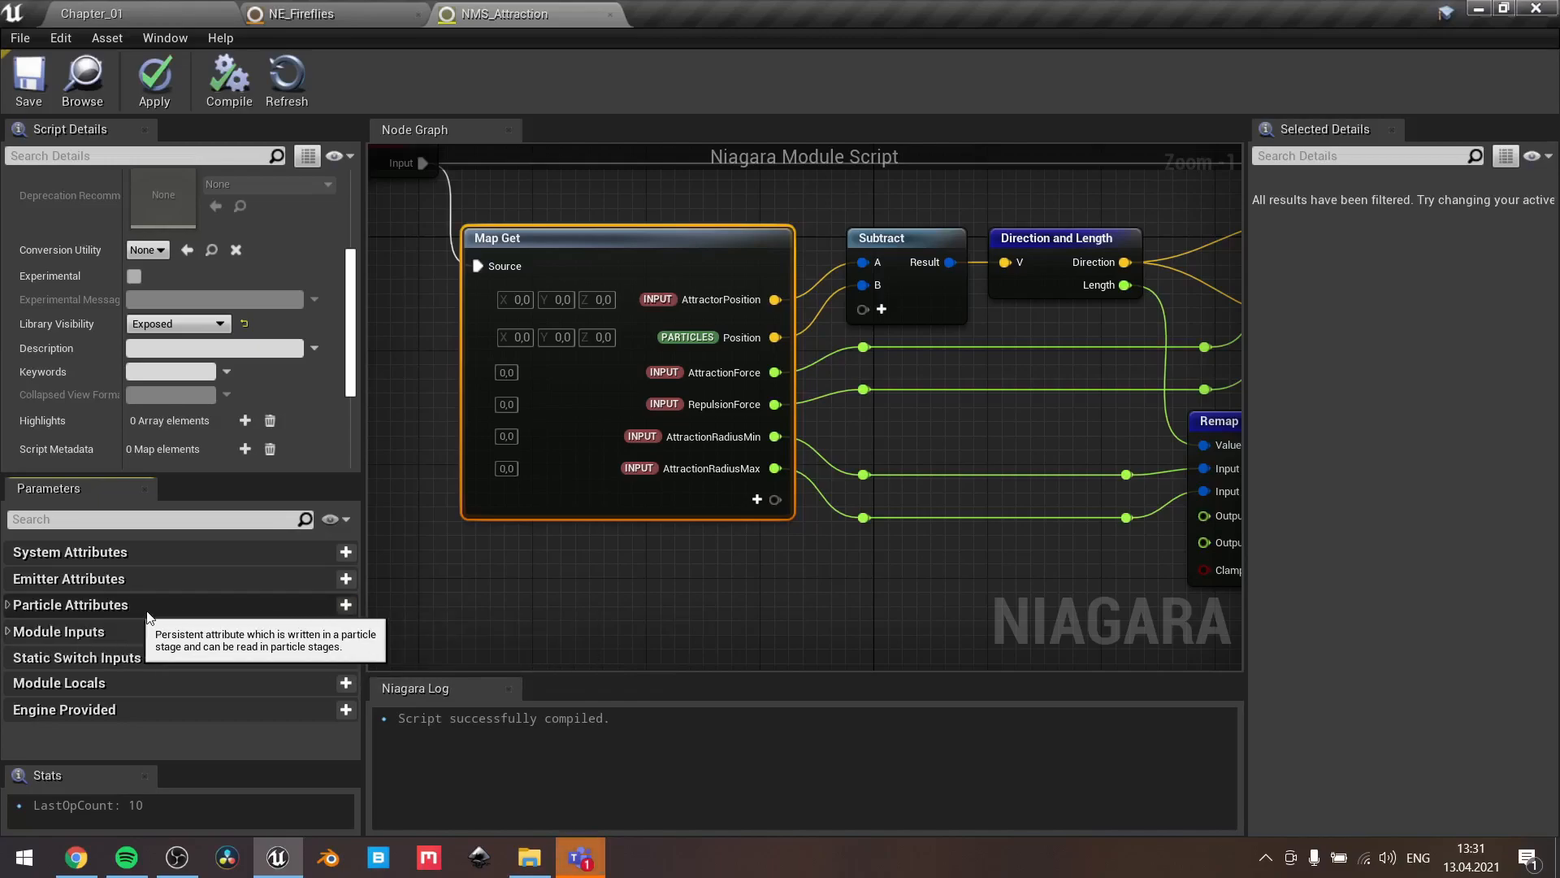
click(347, 605)
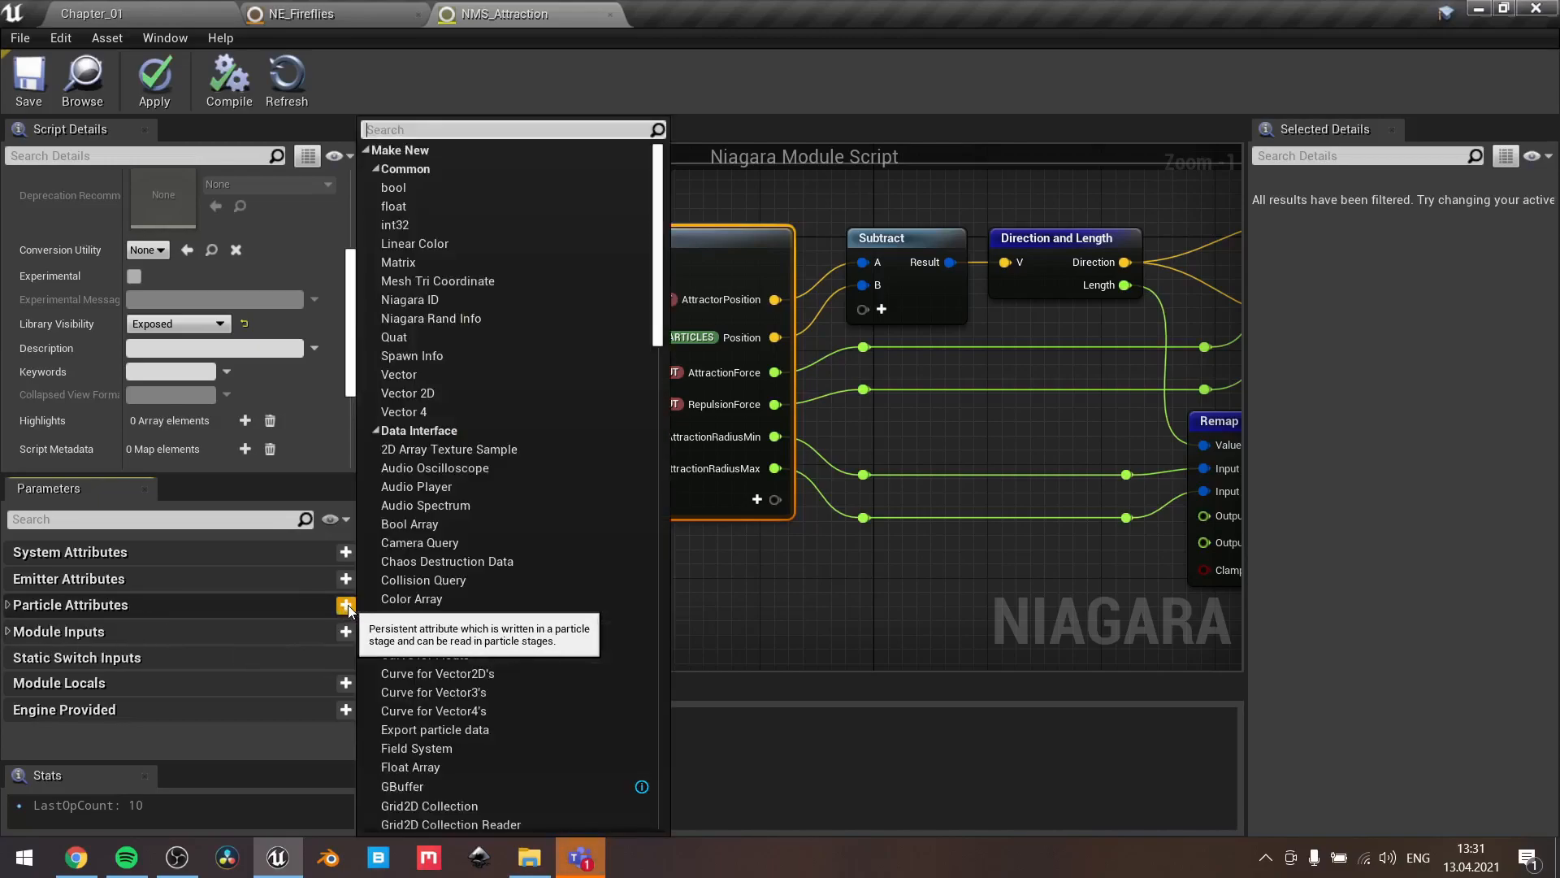
text(pos)
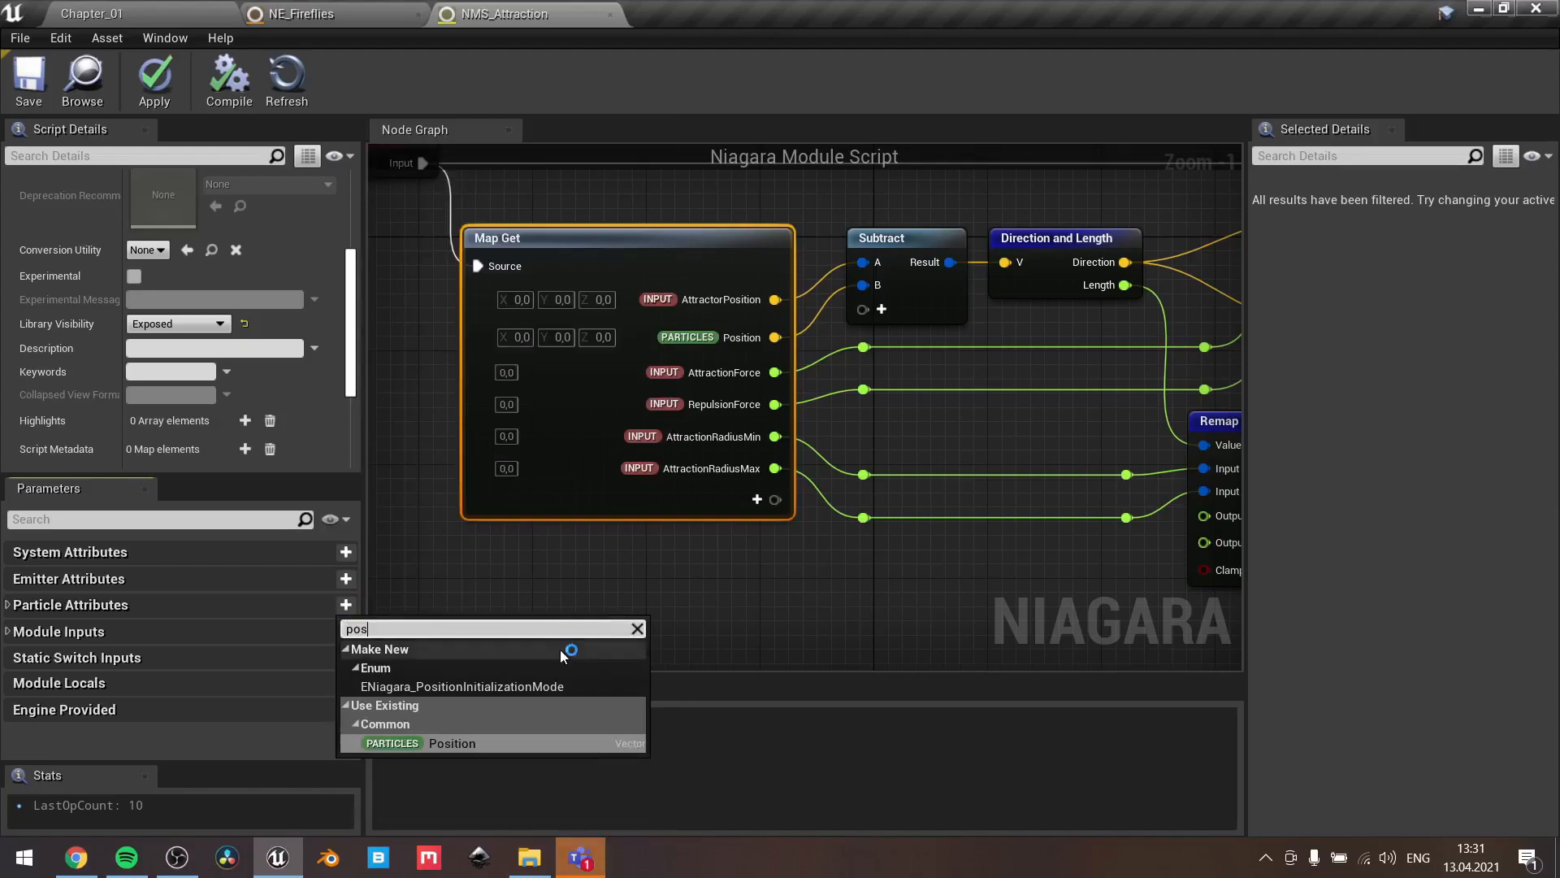
click(511, 544)
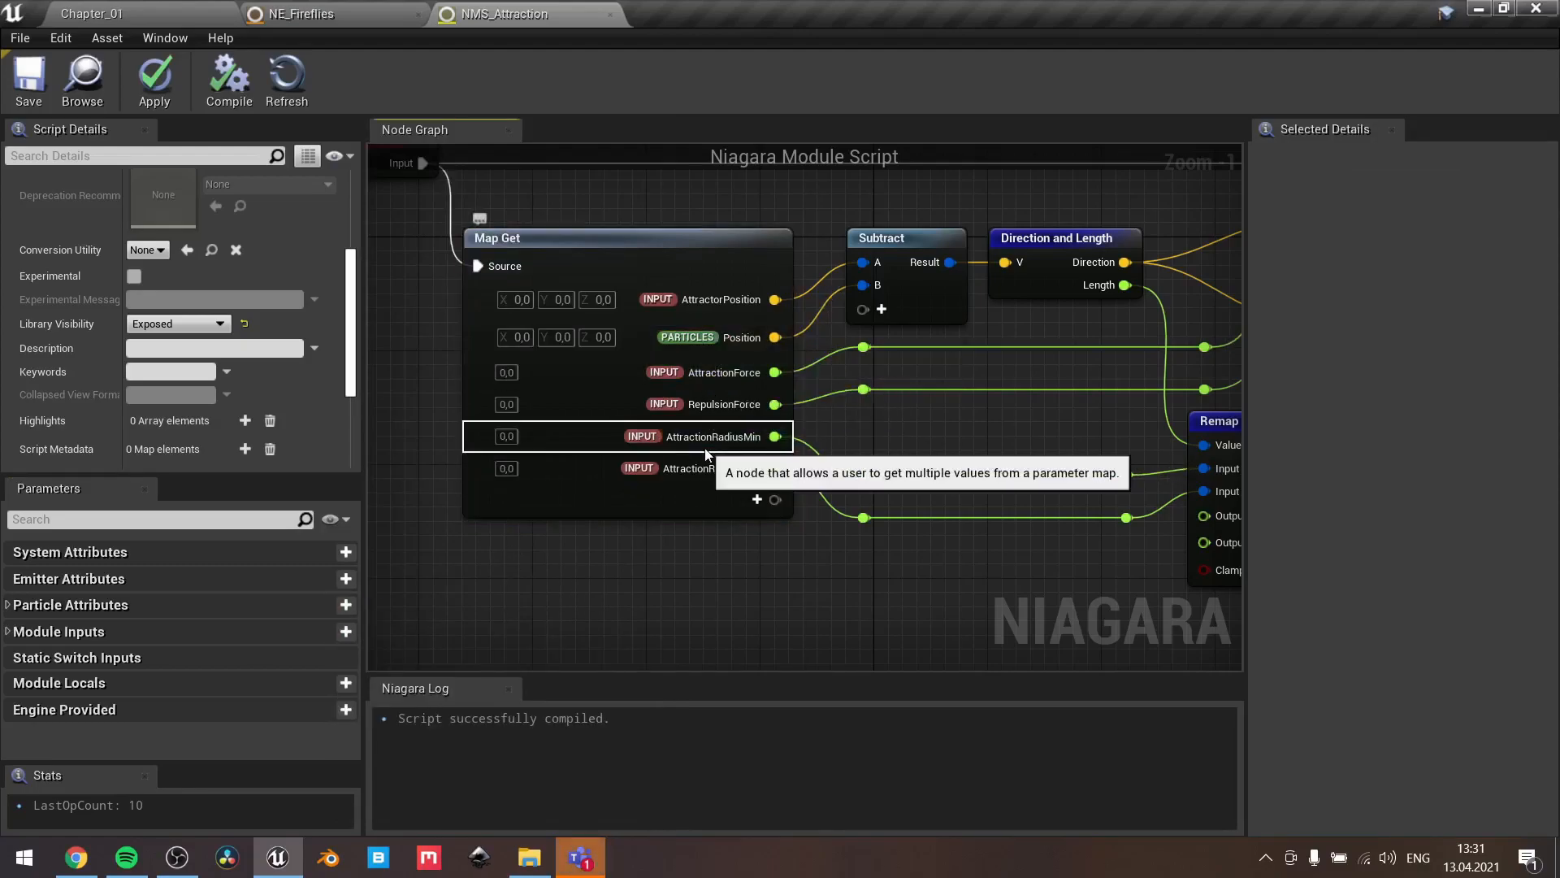
Add a new module input of type Vector to the script's parameters
click(345, 632)
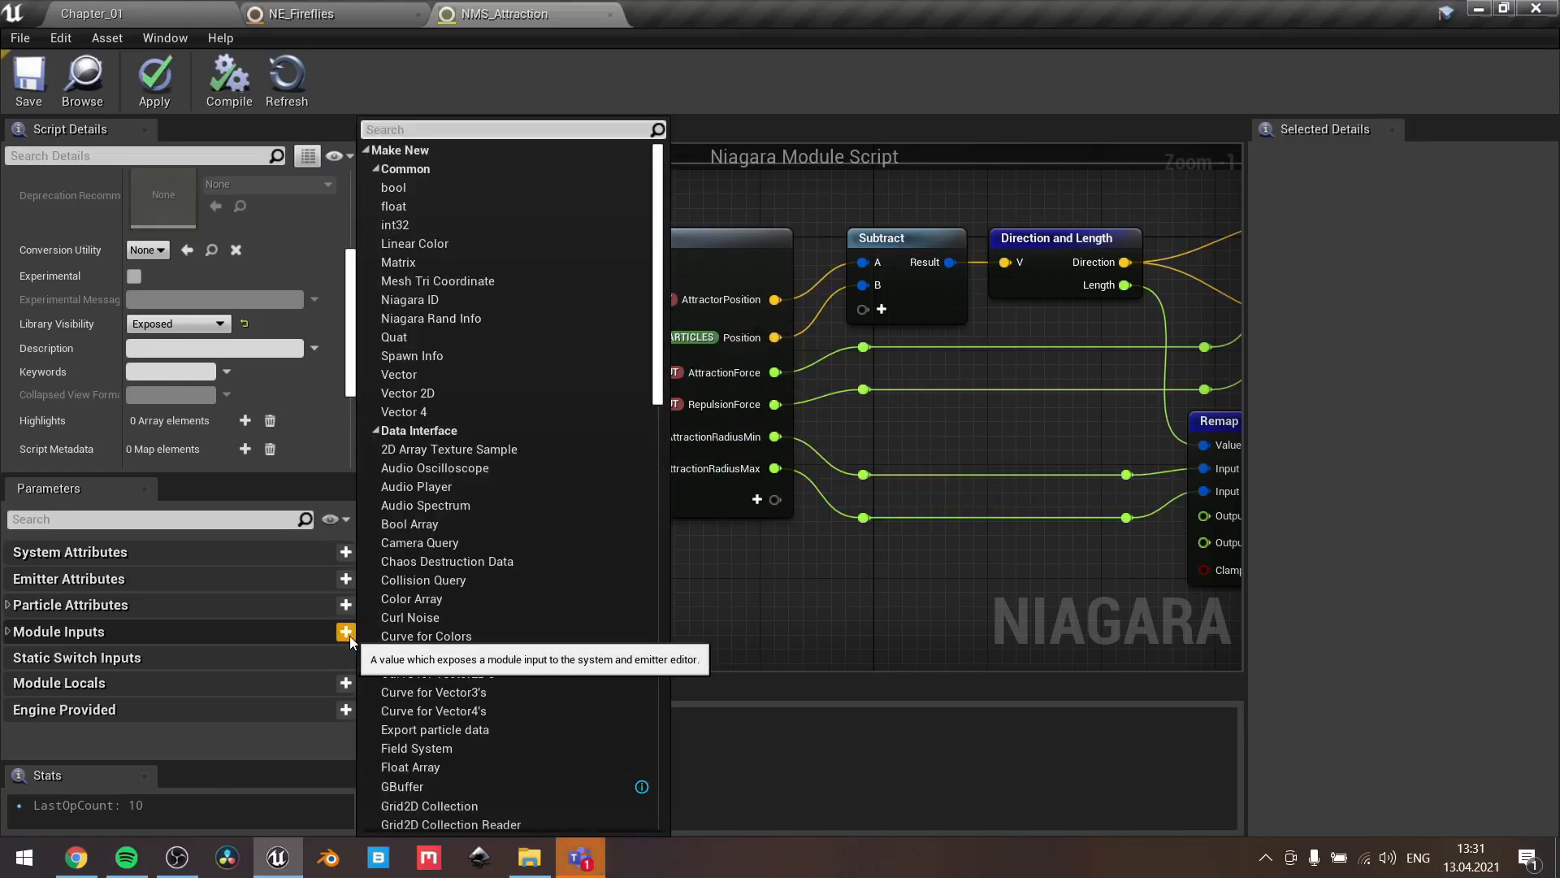
text(flo)
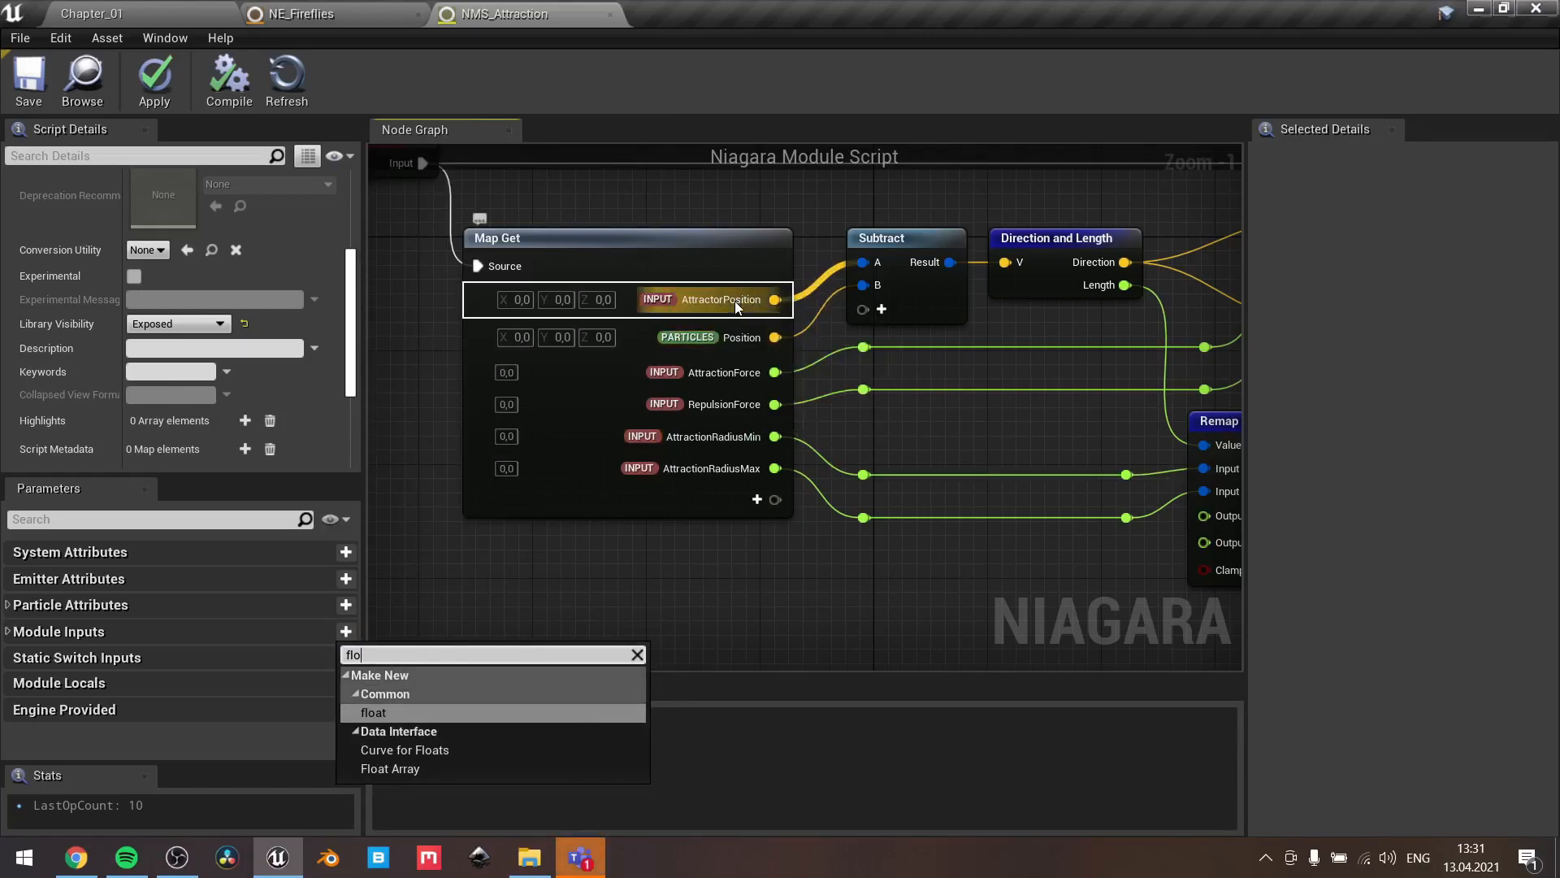
key(BackSpace)
key(BackSpace)
key(BackSpace)
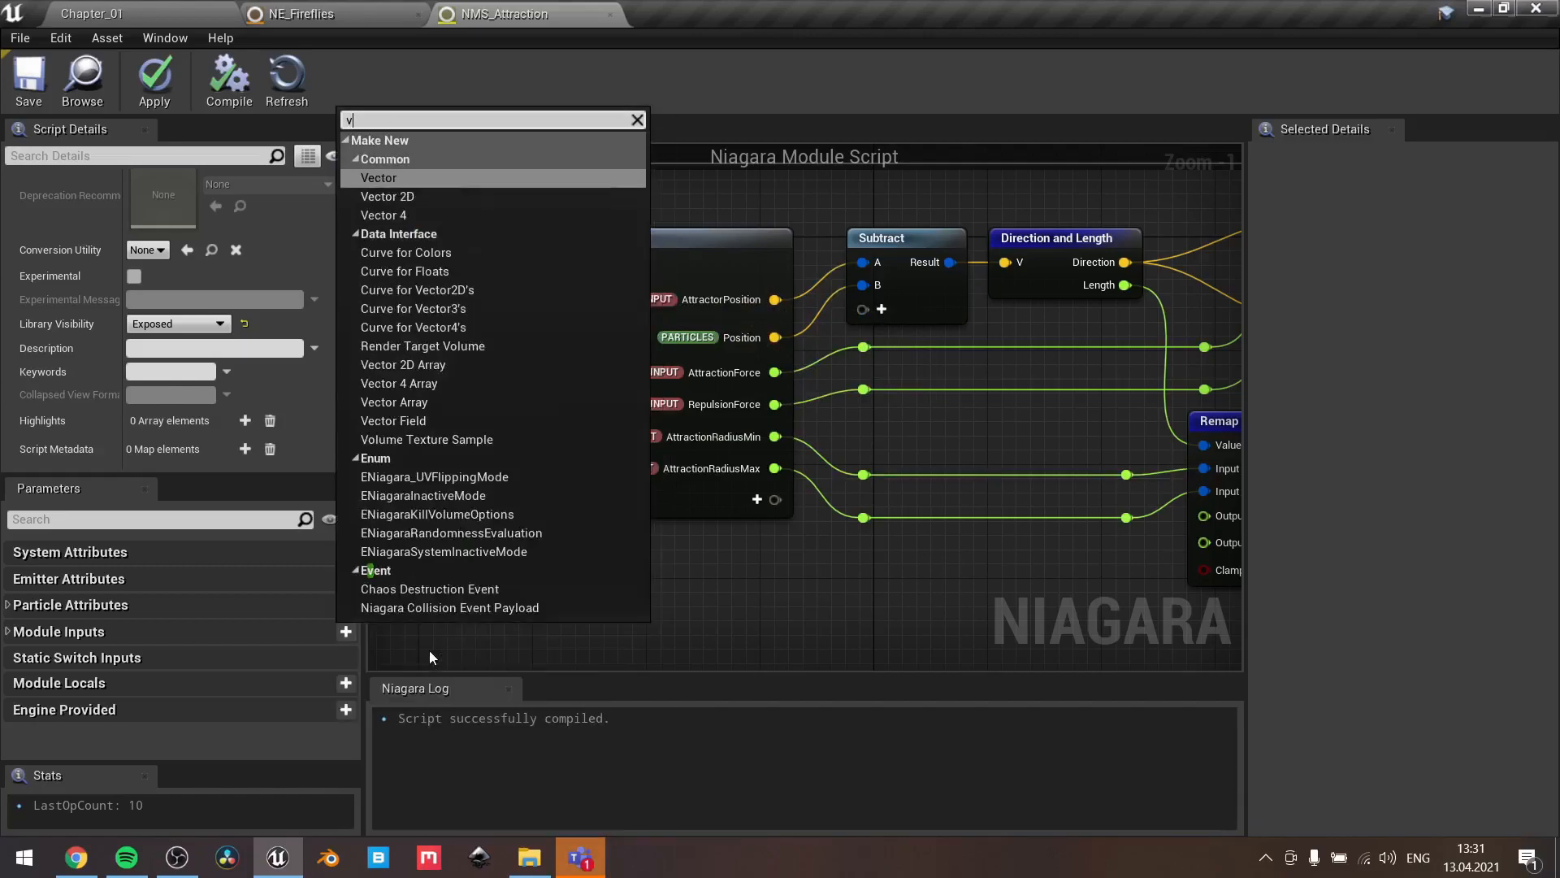
text(vec)
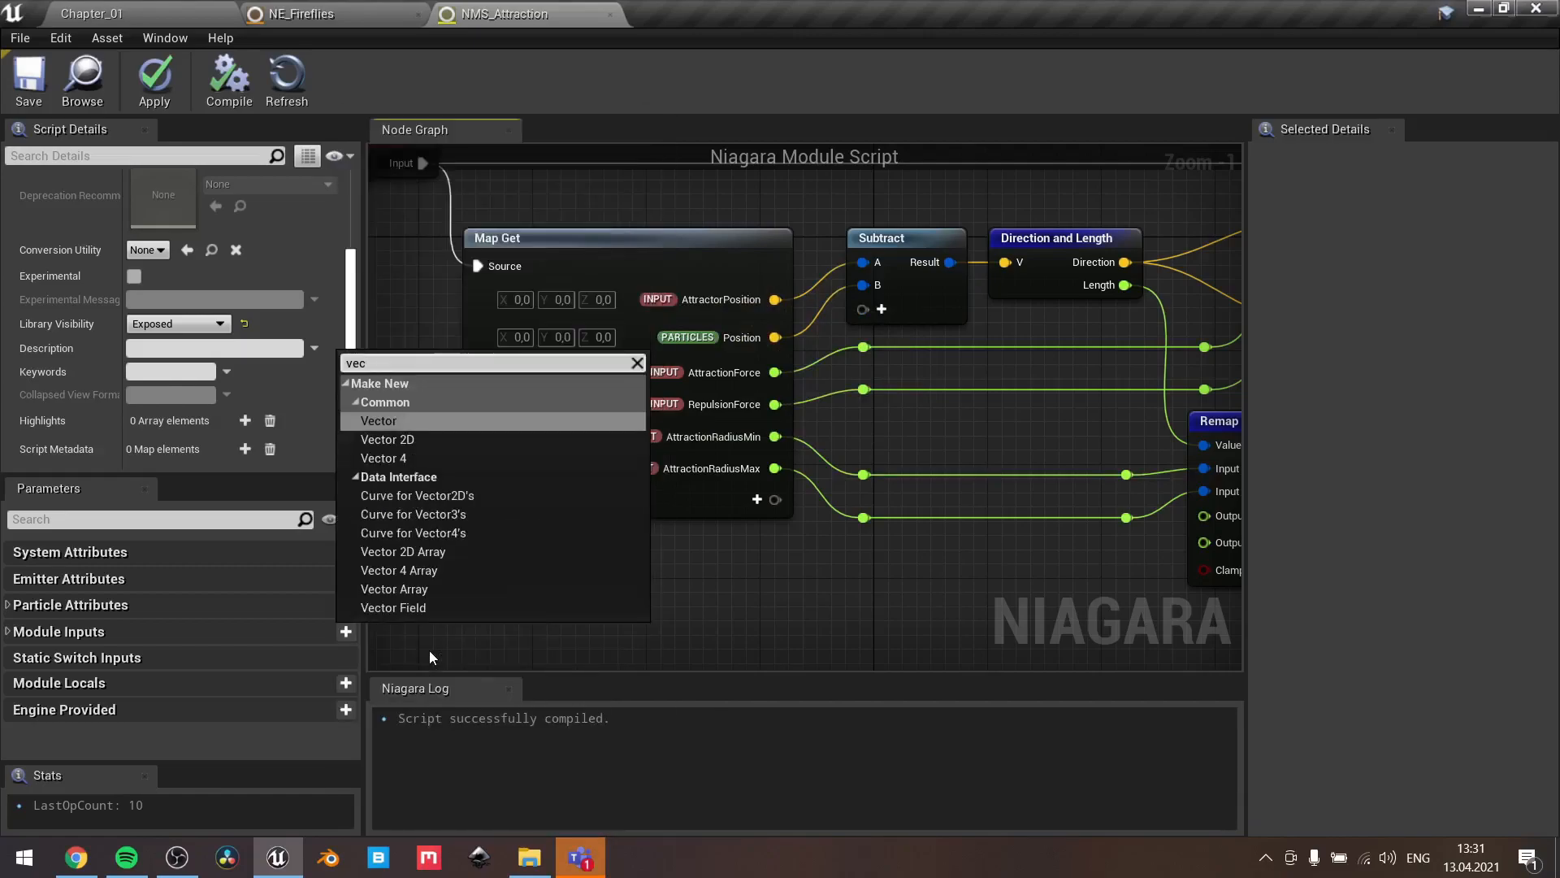
click(467, 422)
key(Return)
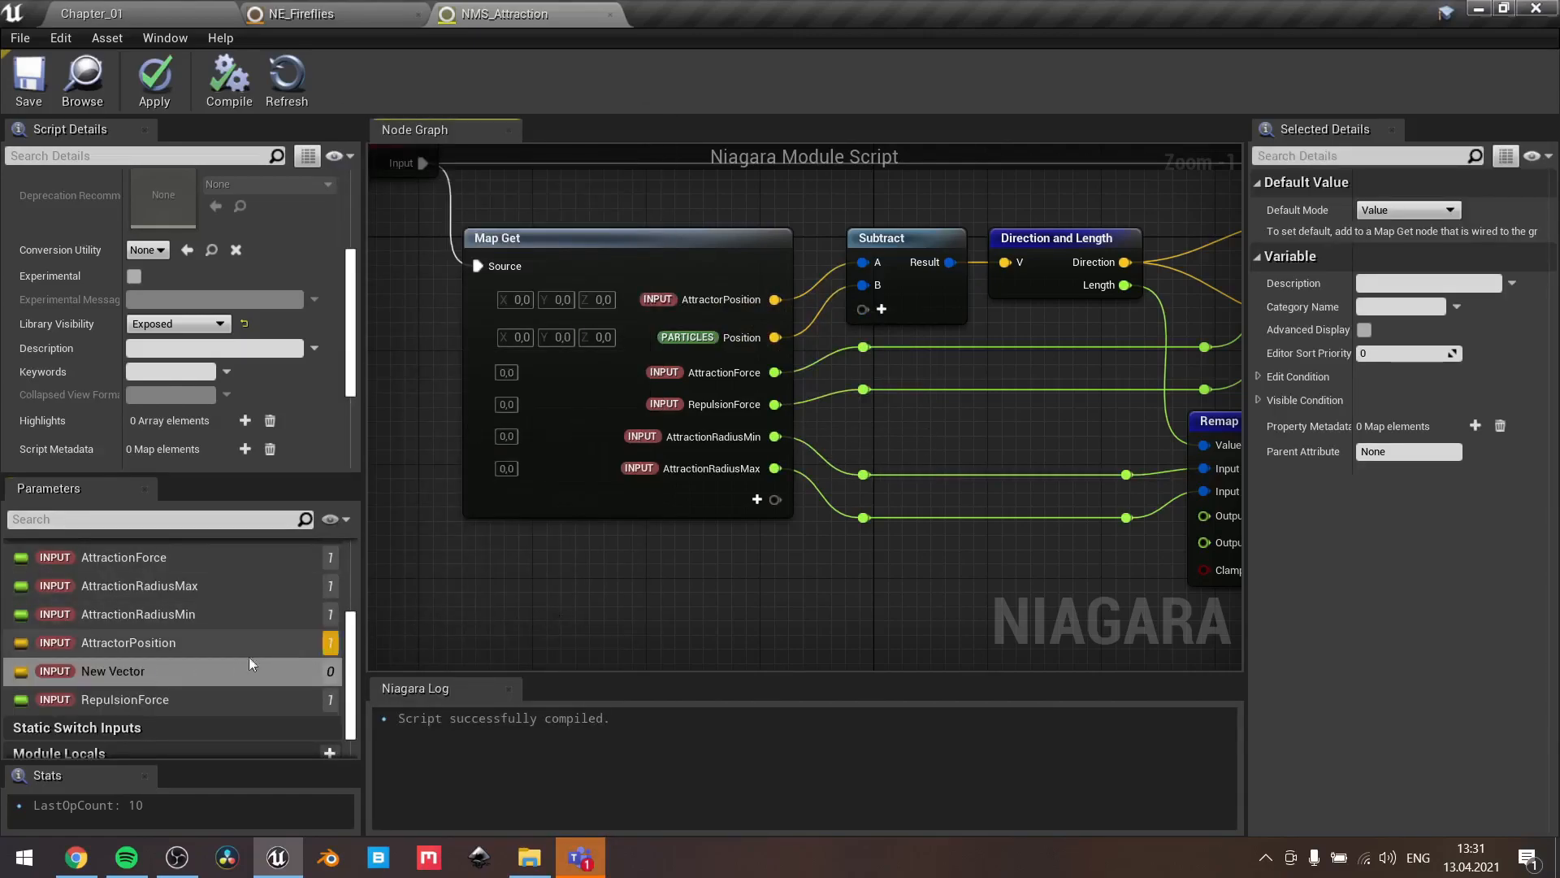
Rename the new vector input as 123 and add it to the Map Get node
double_click(115, 675)
text(123)
key(Return)
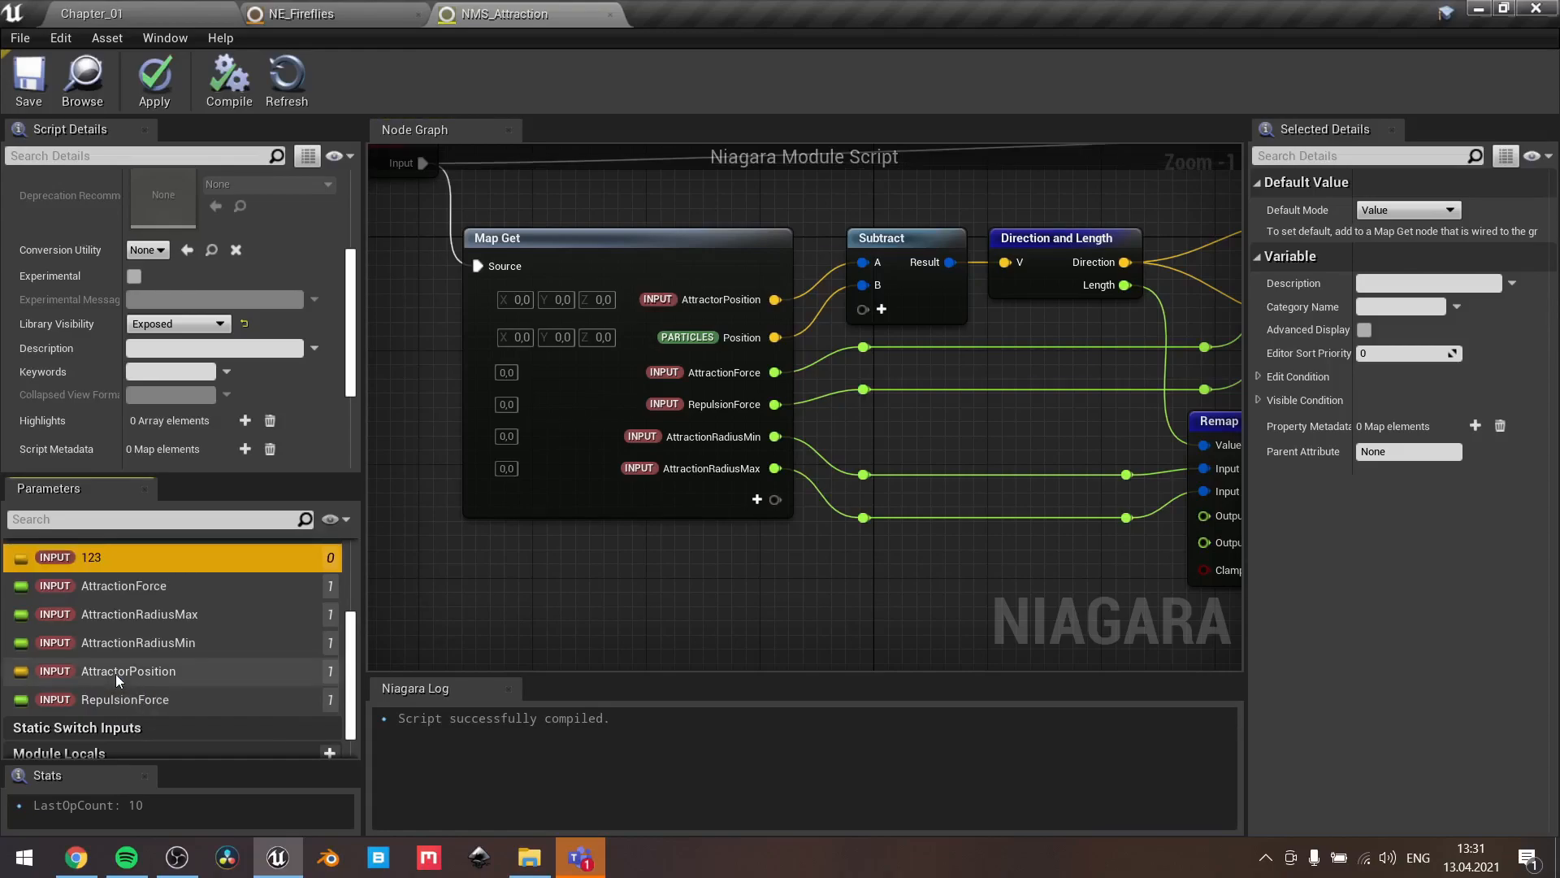
drag(55, 557, 519, 500)
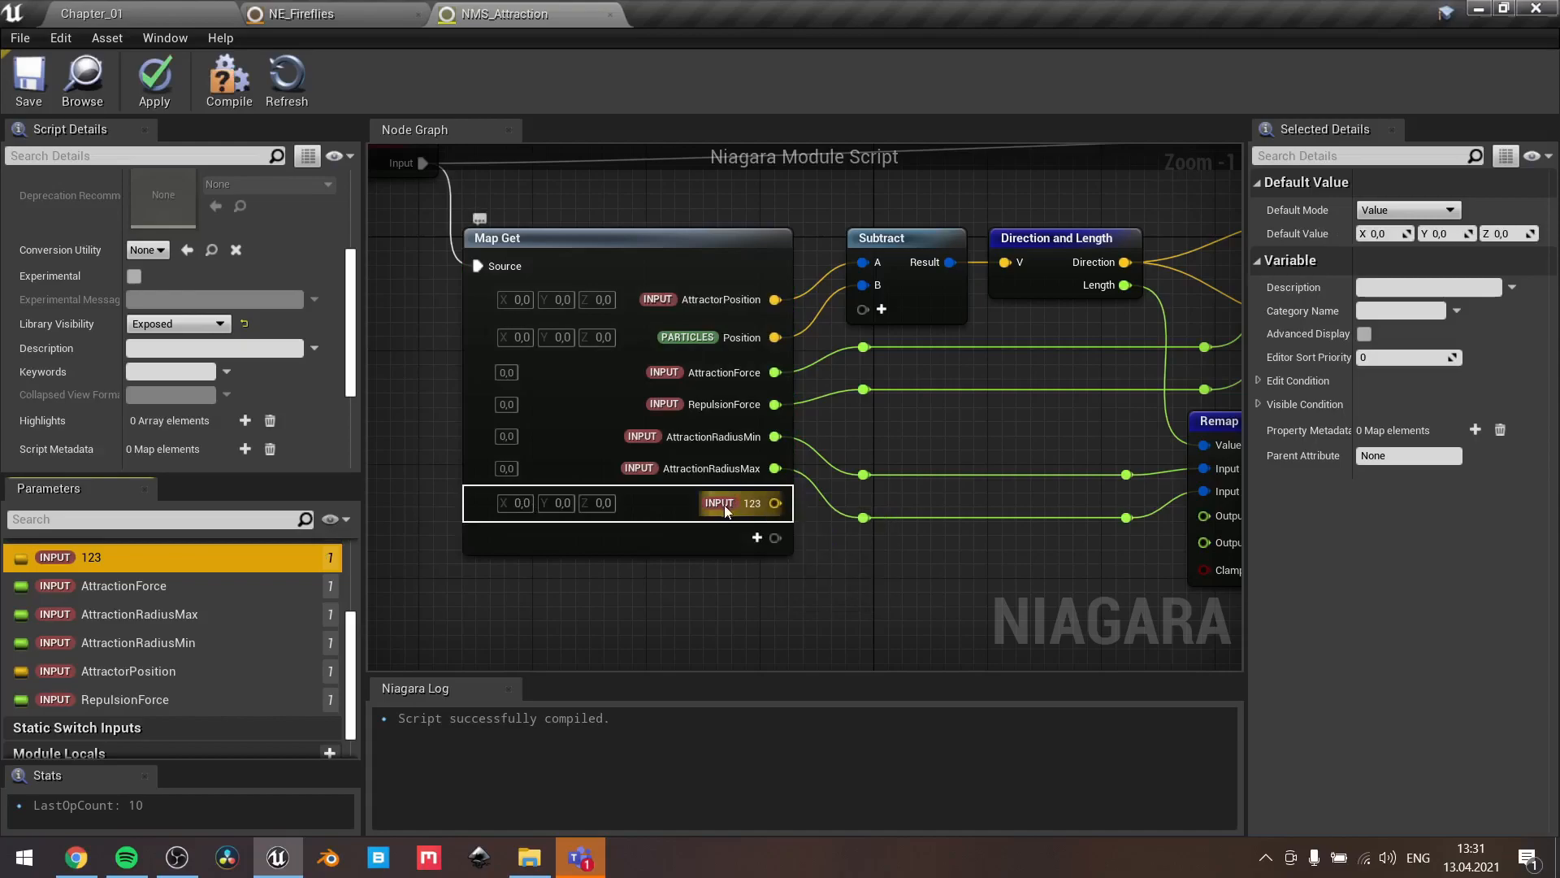
Examine the Map Set node's particle Velocity output against the Map Get pins and the Particle Attributes and Module Inputs lists
right_drag(793, 566, 166, 602)
right_drag(650, 567, 370, 650)
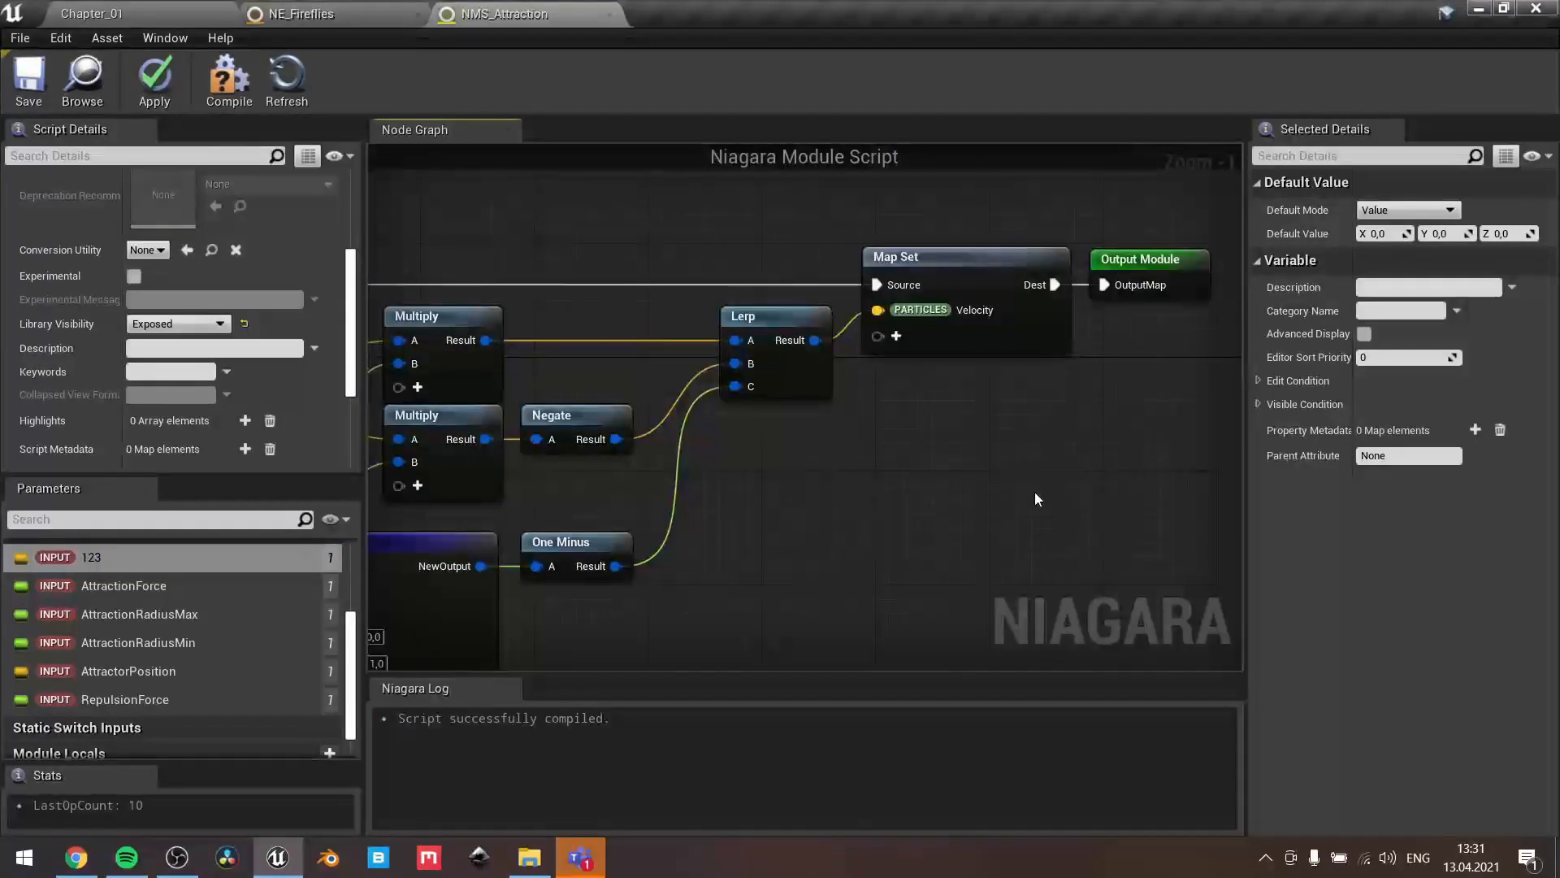
click(973, 260)
right_drag(804, 575, 1559, 474)
right_drag(855, 362, 783, 379)
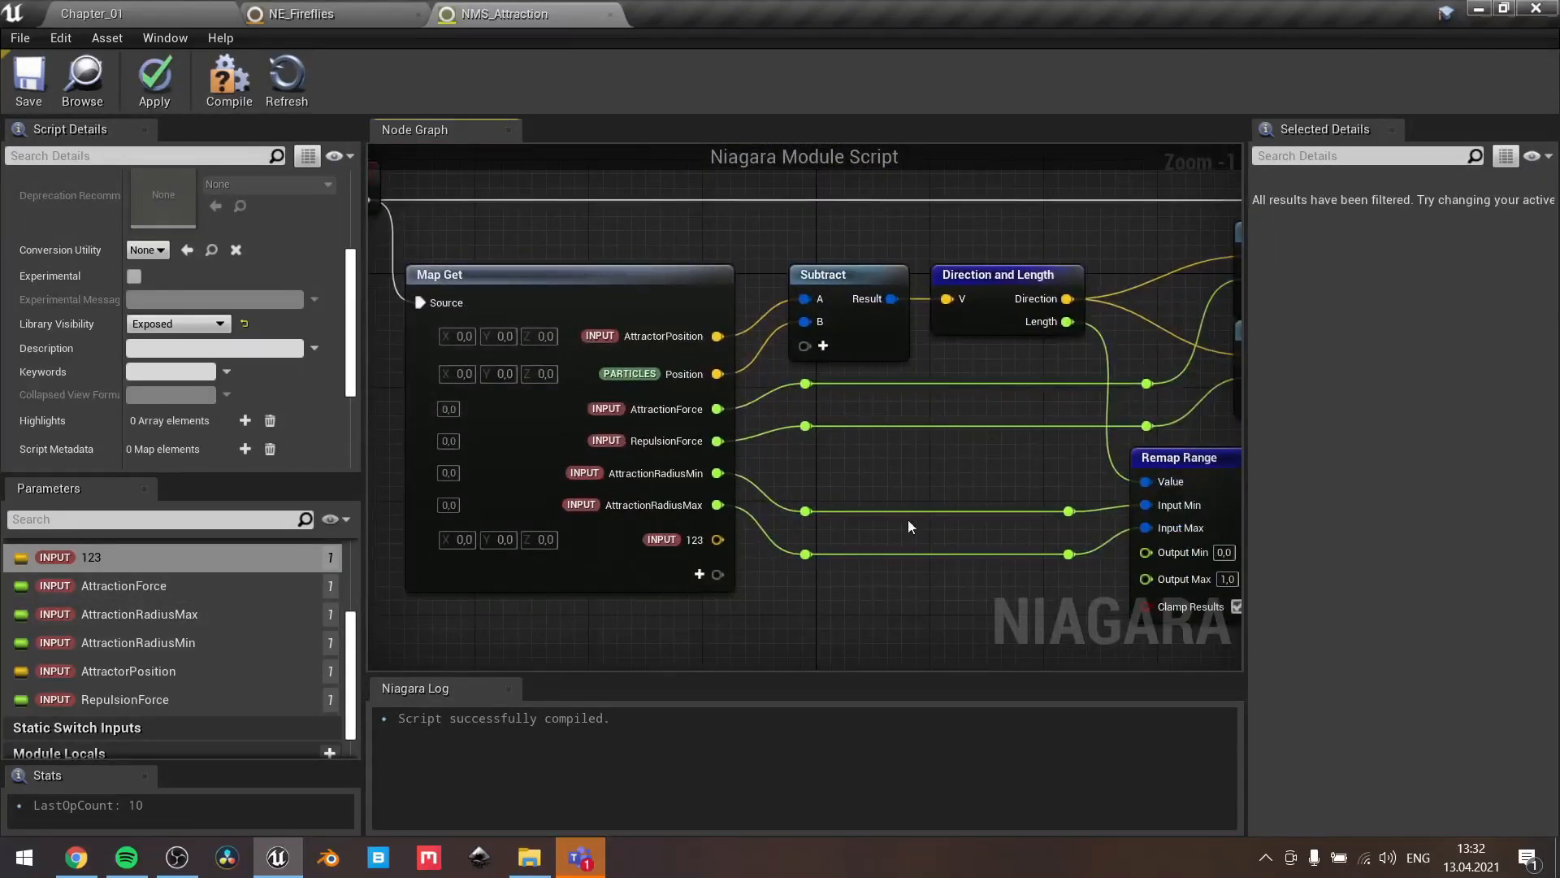
right_drag(896, 537, 742, 513)
scroll(114, 680, down, 1)
scroll(110, 684, up, 5)
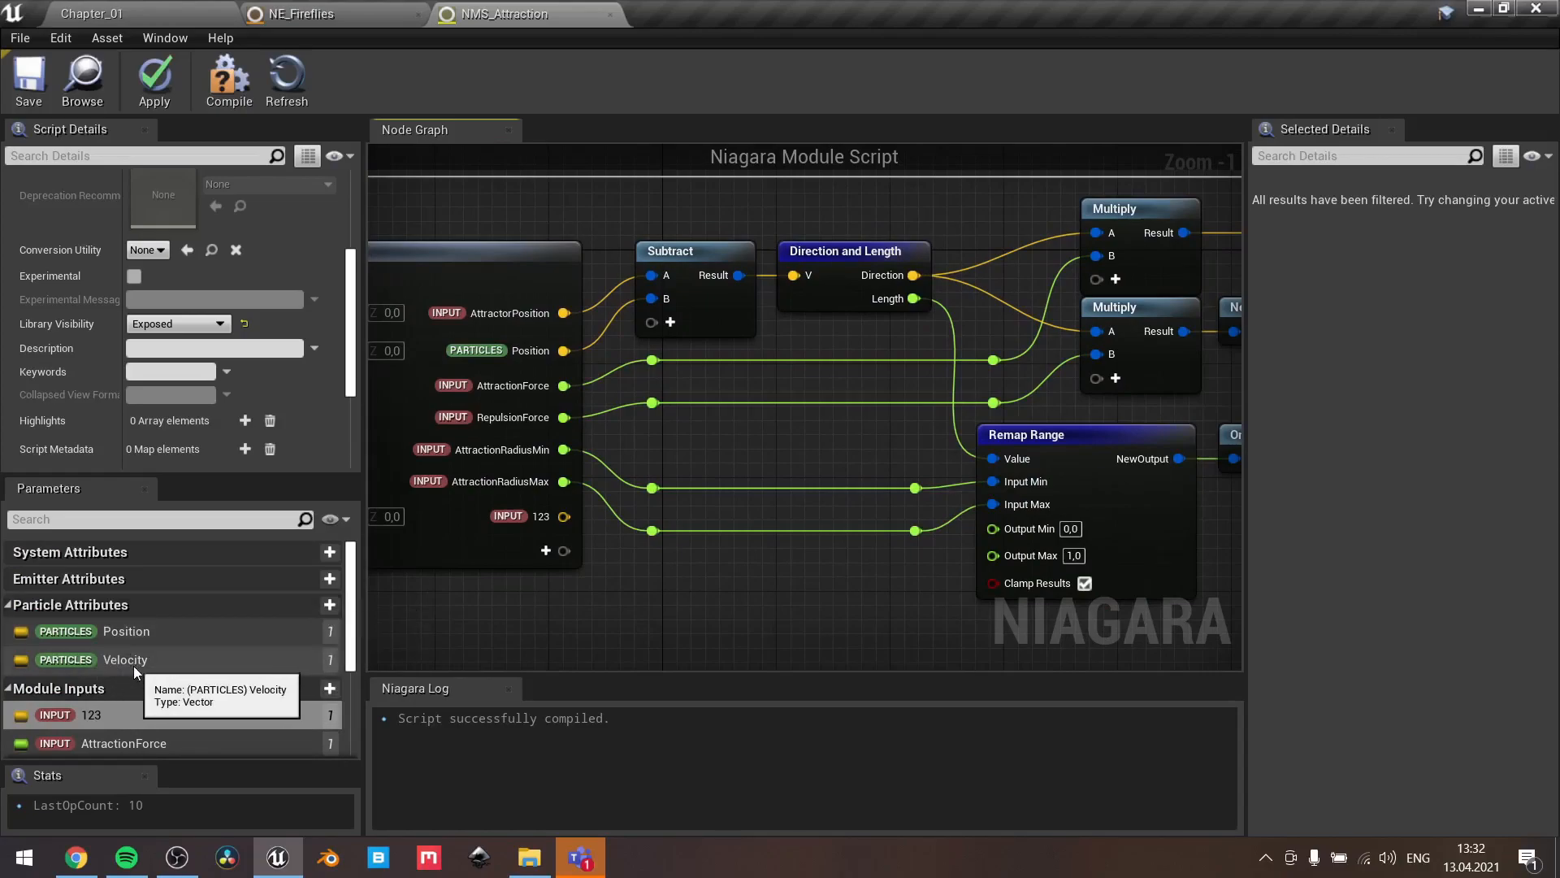
scroll(796, 470, down, 2)
right_drag(796, 470, 243, 620)
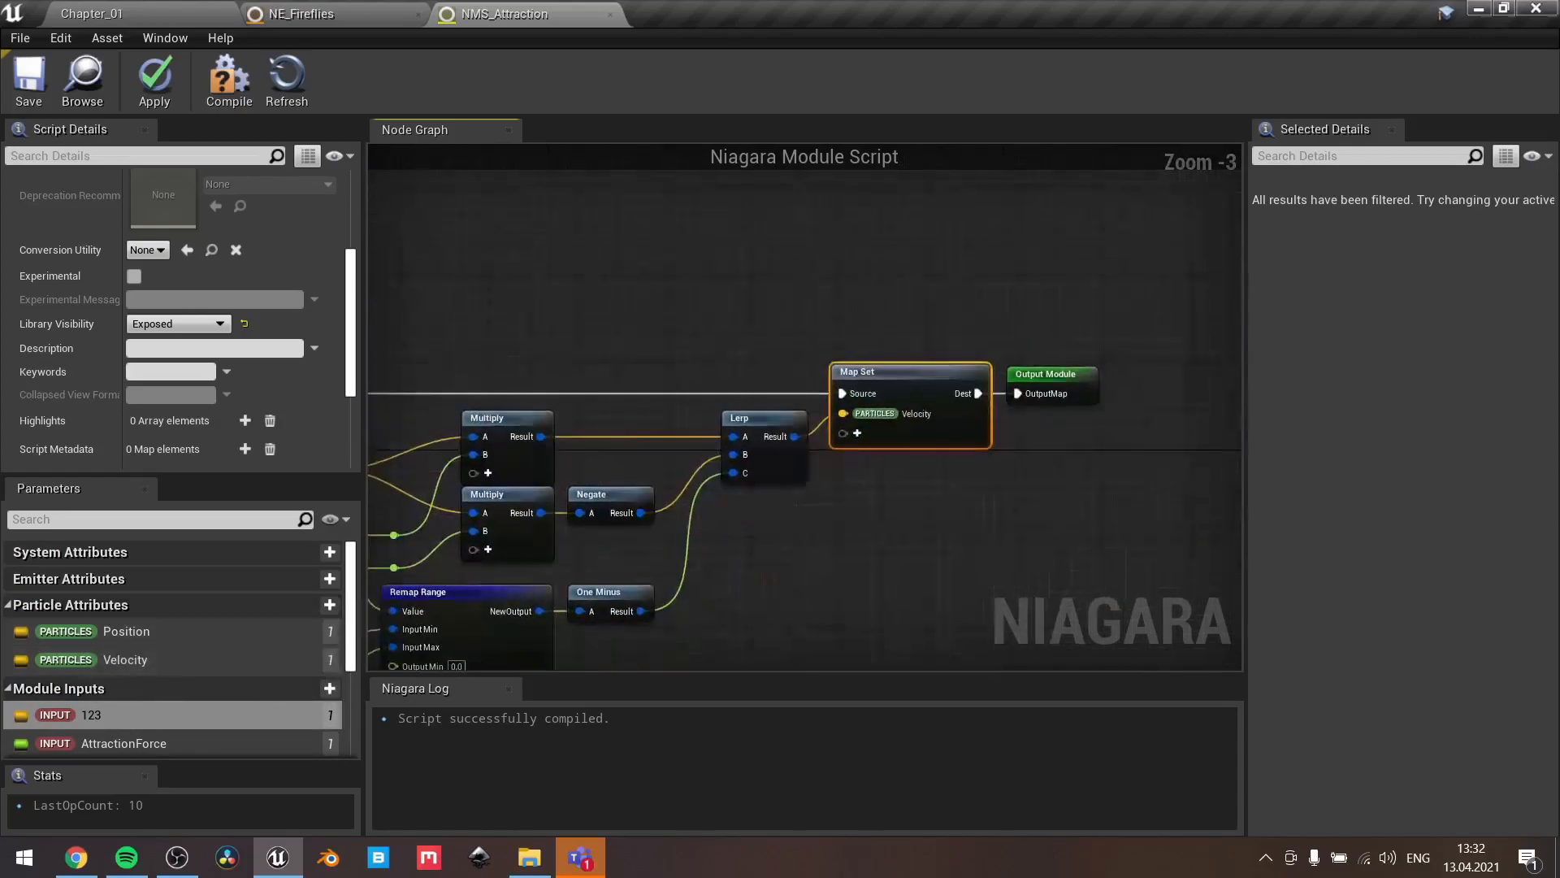
Add the existing Lifetime attribute to the particle attributes and place it in the Map Set node
click(329, 605)
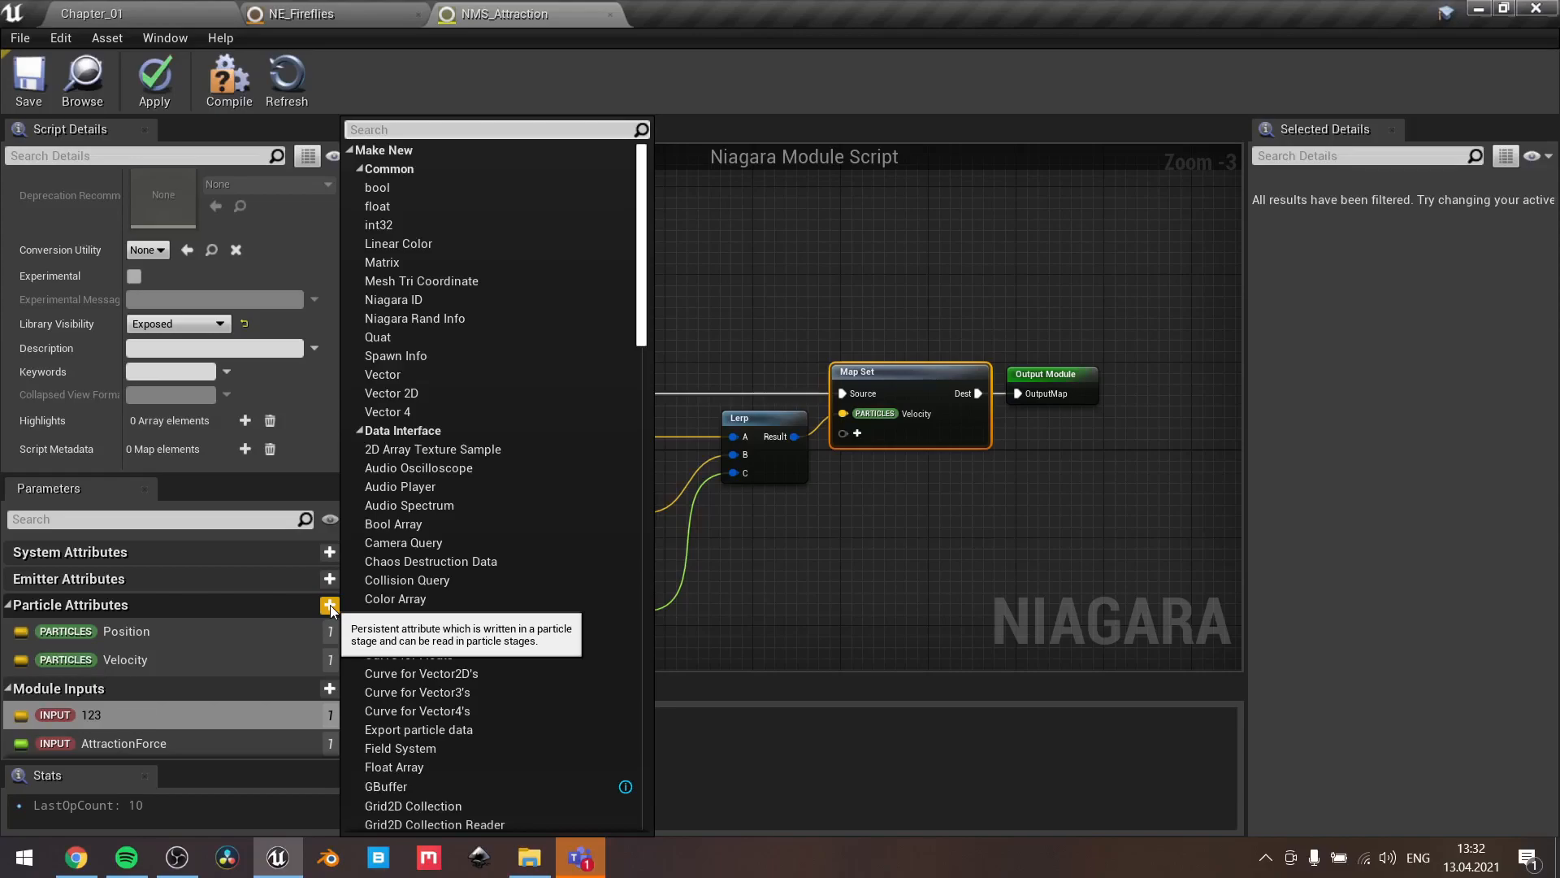
text(pa)
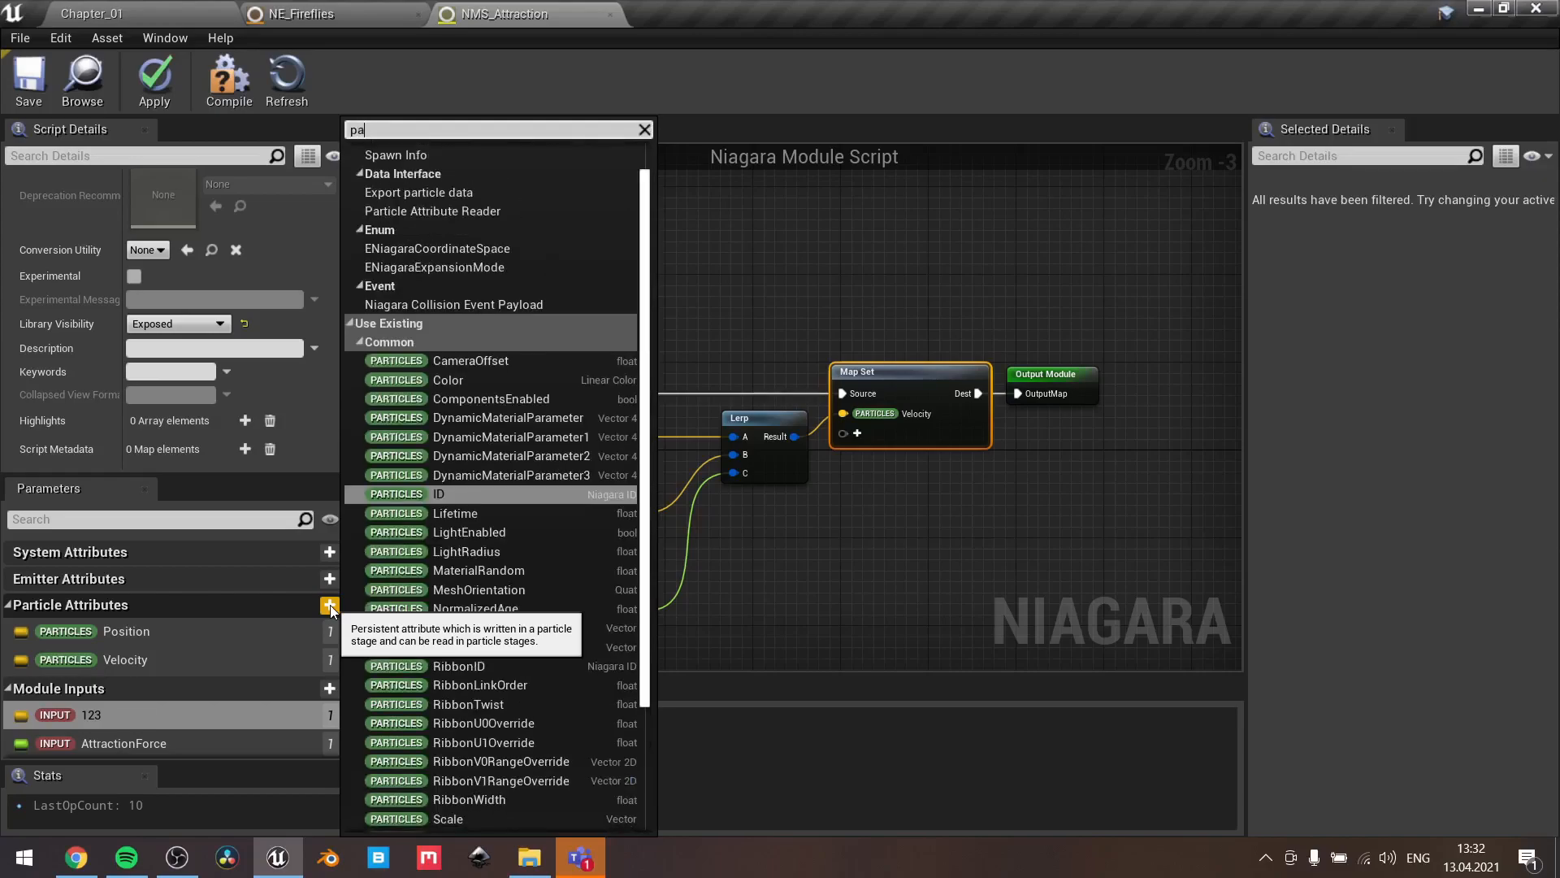
click(523, 512)
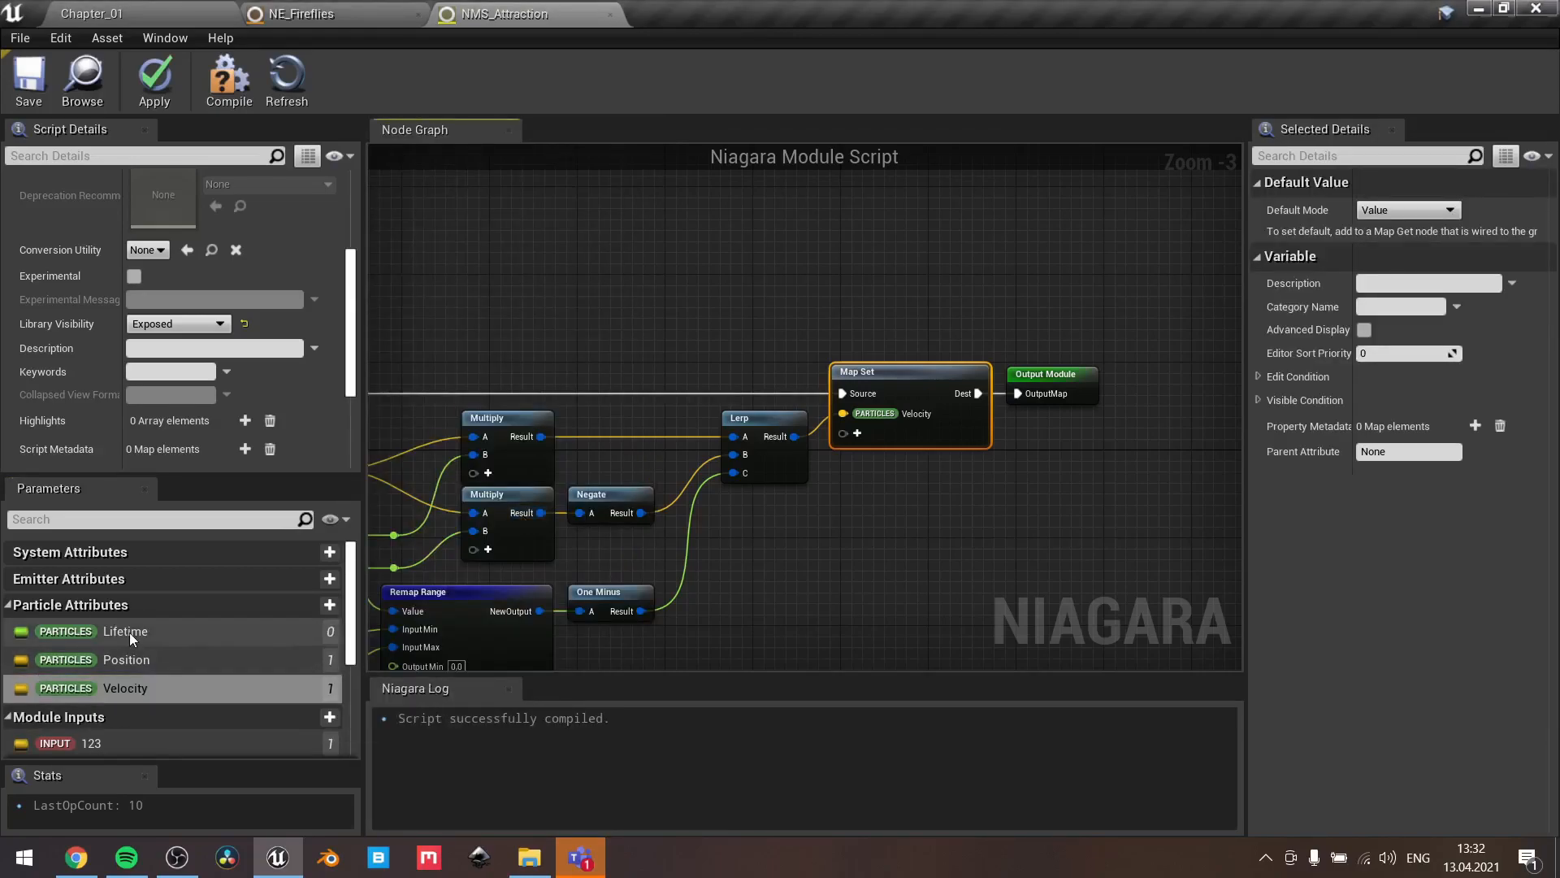
click(233, 635)
drag(234, 635, 900, 442)
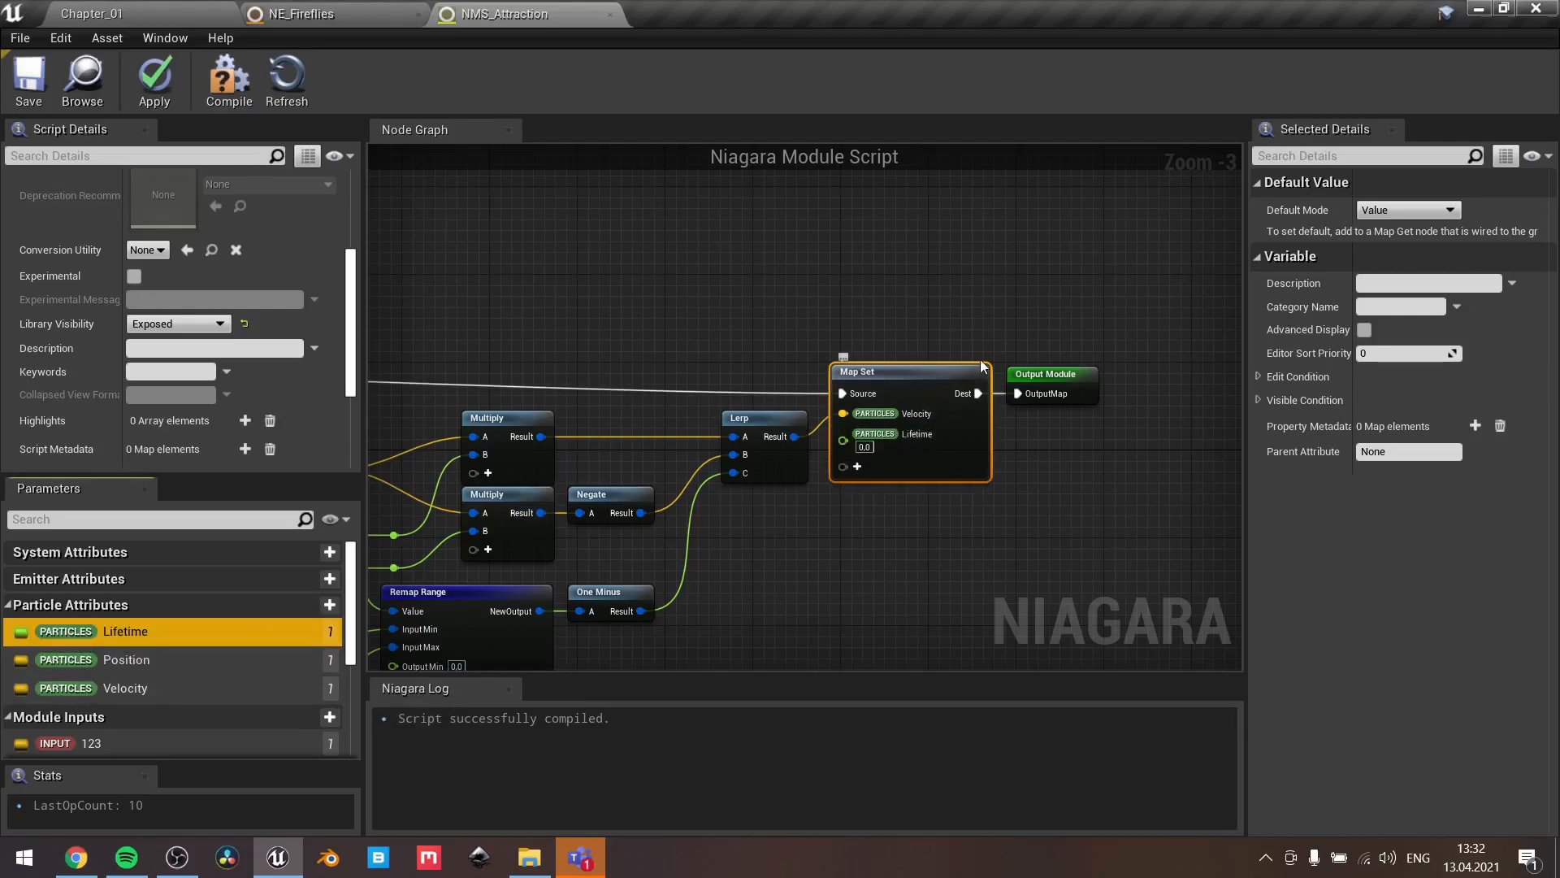
Delete the Lifetime particle attribute and the 123 module input from the script's parameters
click(909, 582)
click(75, 633)
key(Delete)
click(89, 715)
key(Delete)
Review the complete graph, following the Map Get inputs through Subtract and Direction and Length to the Multiply and Remap Range nodes
scroll(879, 558, down, 2)
scroll(1136, 446, up, 5)
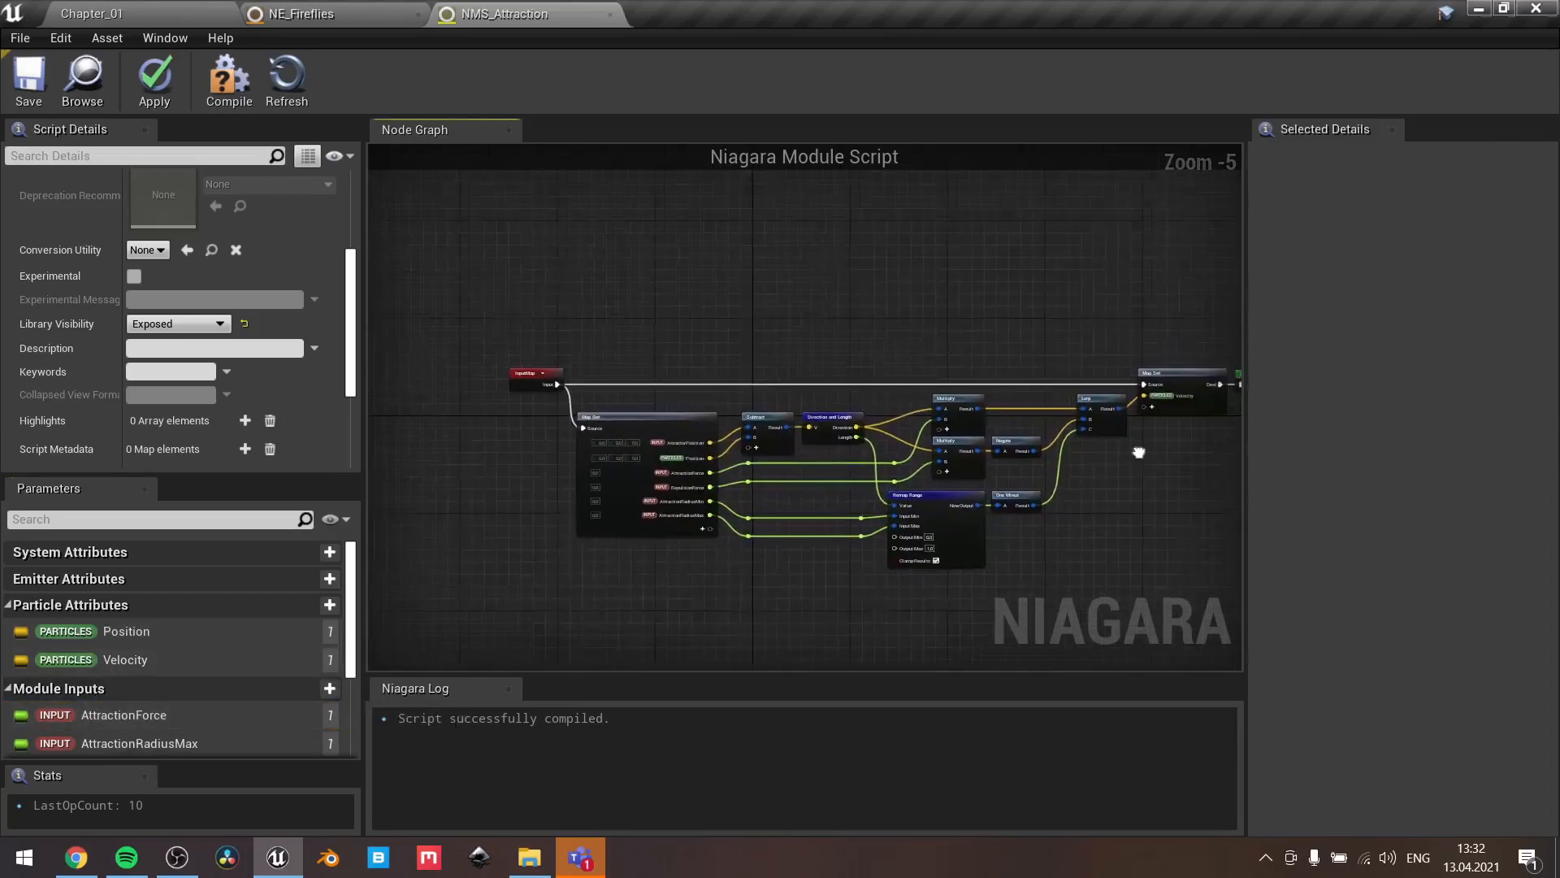
scroll(1011, 543, down, 3)
right_drag(1006, 529, 1221, 526)
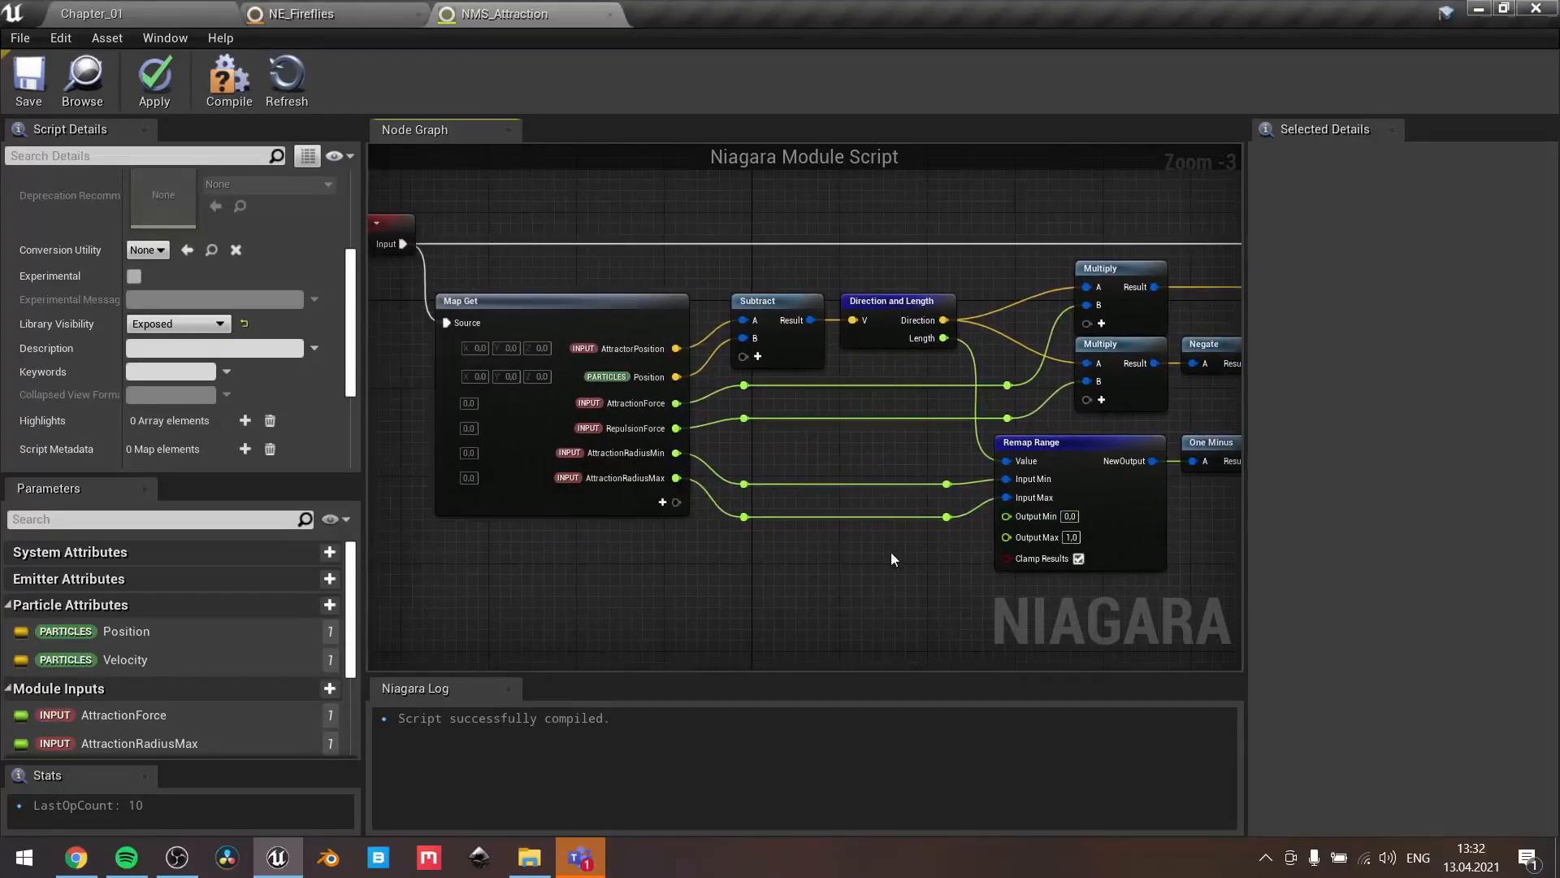
right_drag(811, 562, 620, 540)
scroll(690, 371, up, 1)
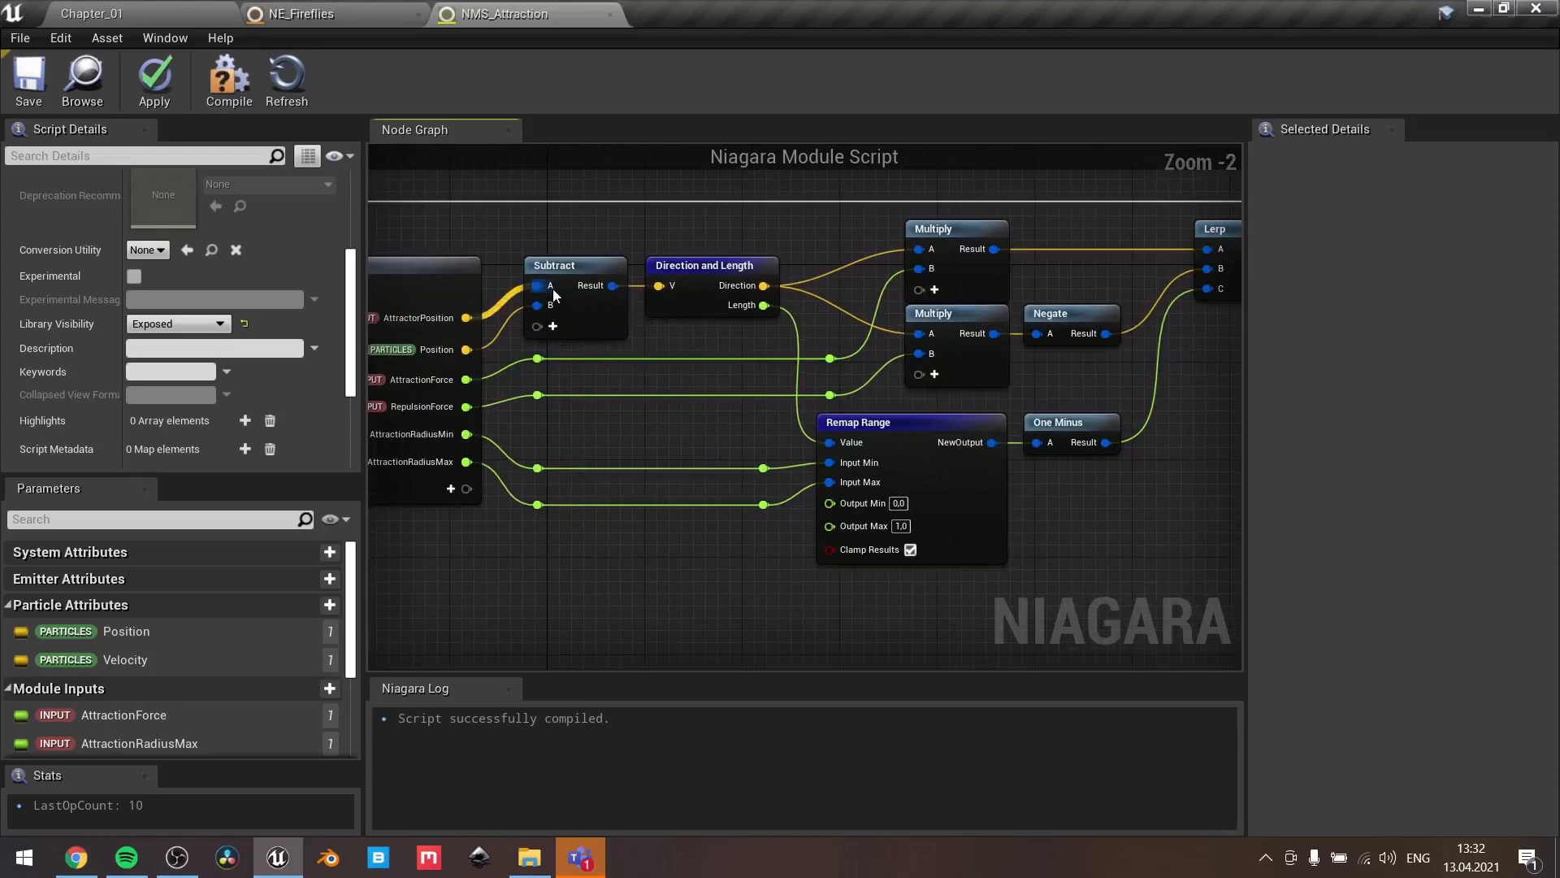
right_drag(511, 416, 598, 396)
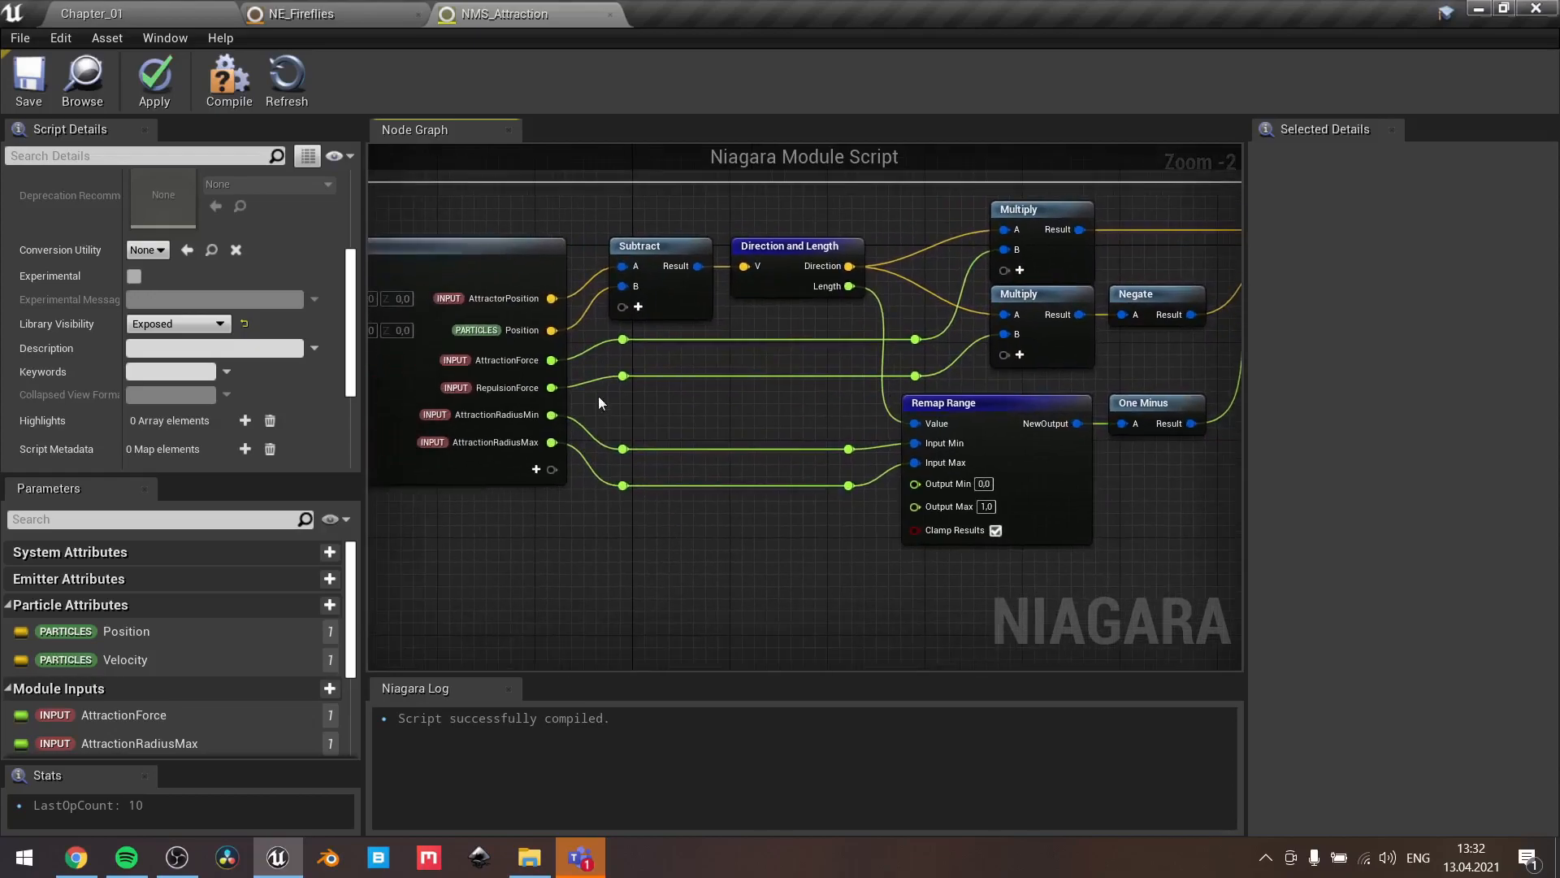
Add a Subtract node and a Remap Range node in the empty area beneath the existing graph
right_click(622, 548)
text(sub)
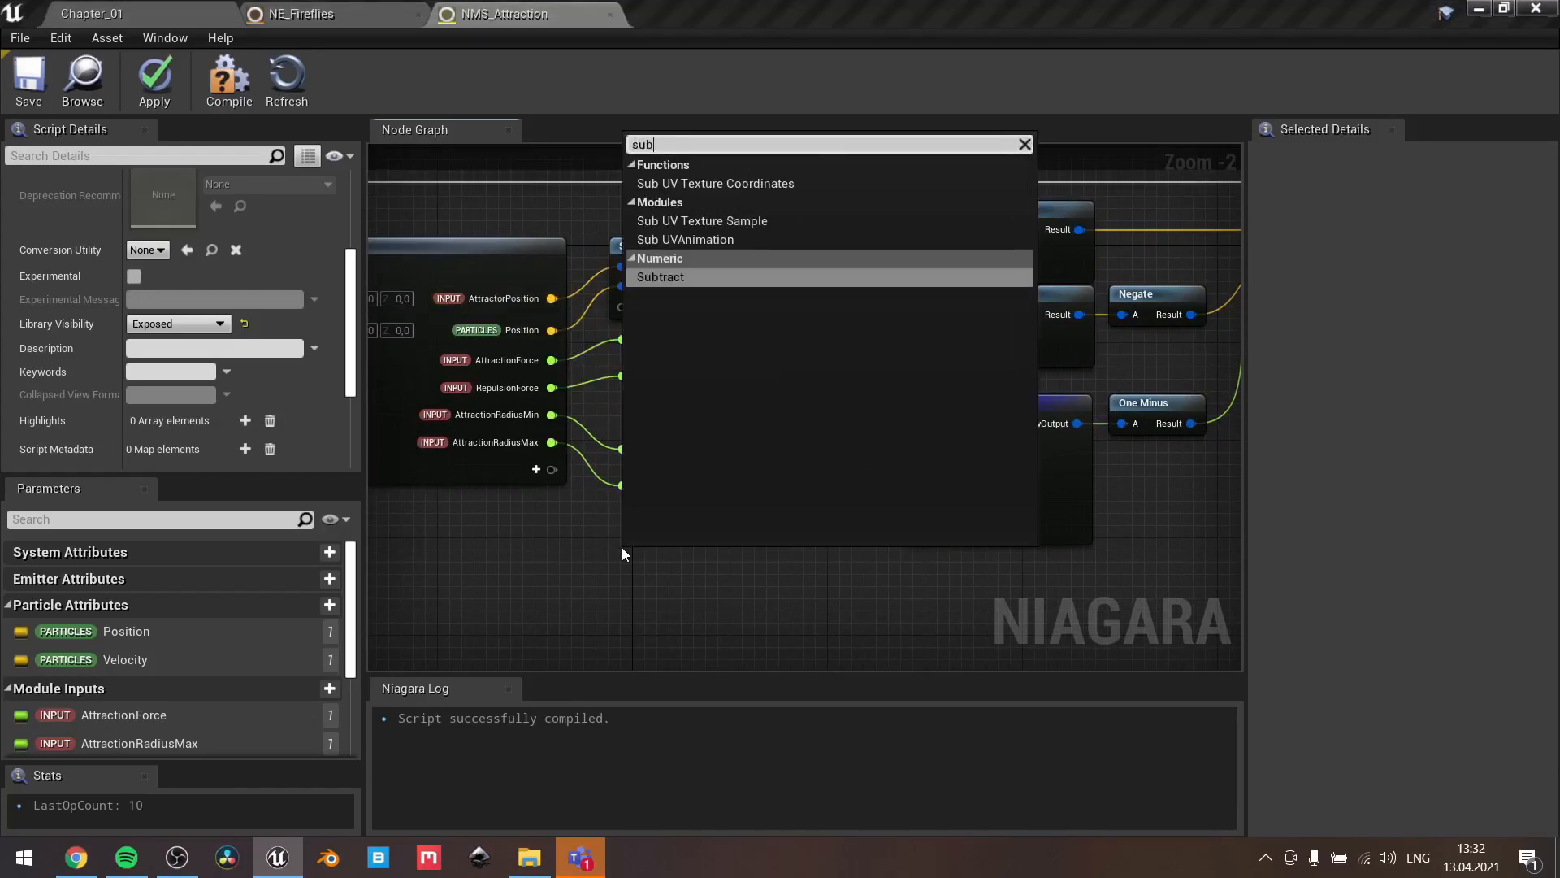
key(Return)
right_drag(719, 522, 697, 372)
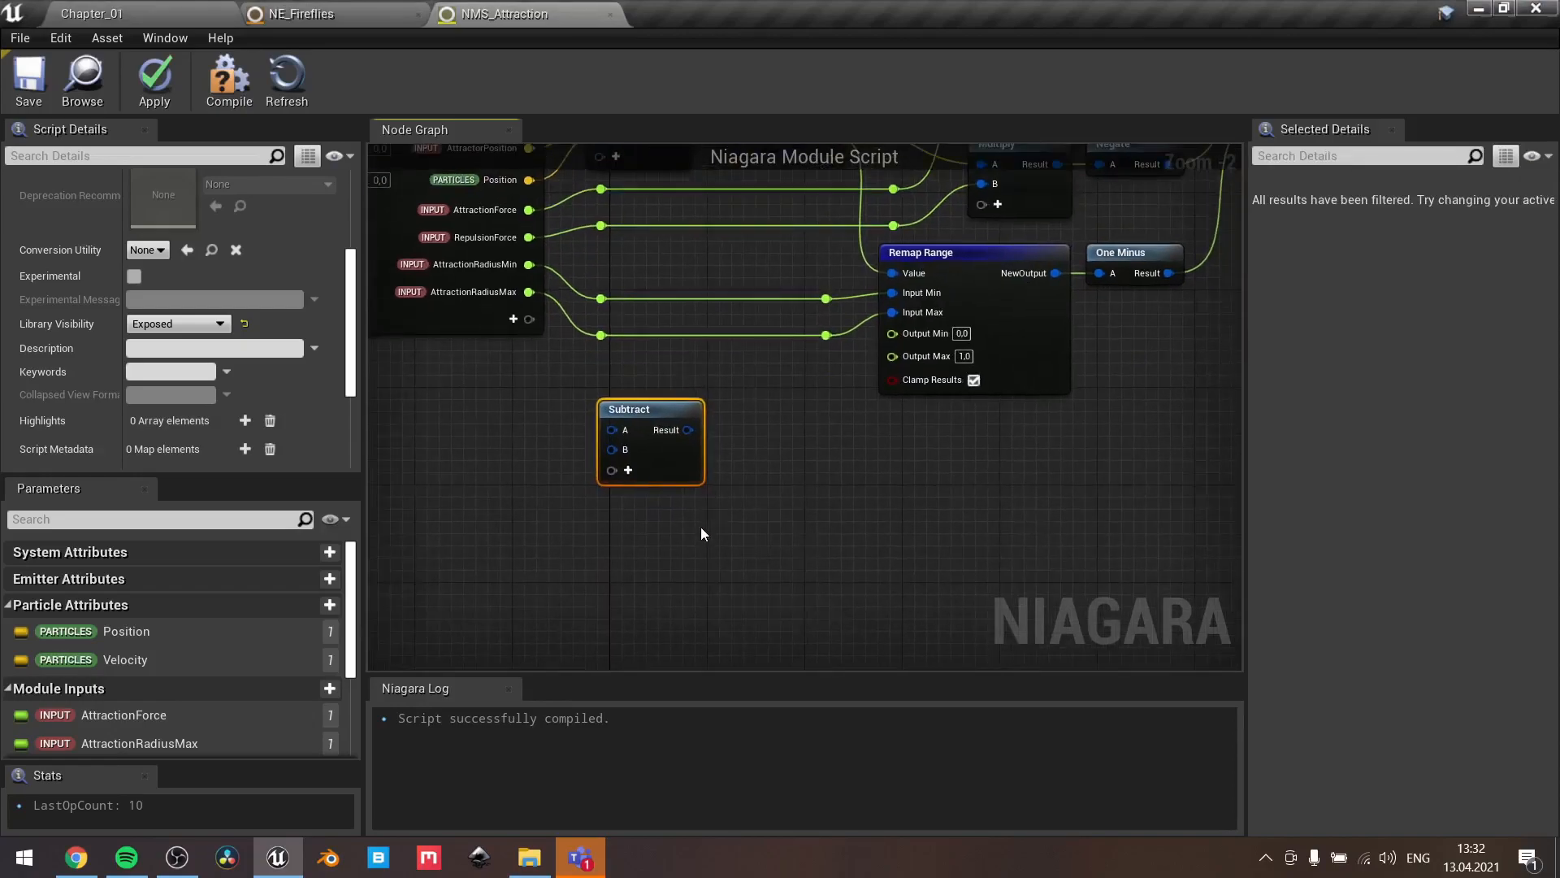
right_click(701, 540)
text(rema)
key(Return)
drag(741, 537, 643, 515)
Add a Lerp node beneath the existing Remap Range and One Minus nodes and delete it again
right_drag(955, 478, 651, 485)
text(lerp)
key(Return)
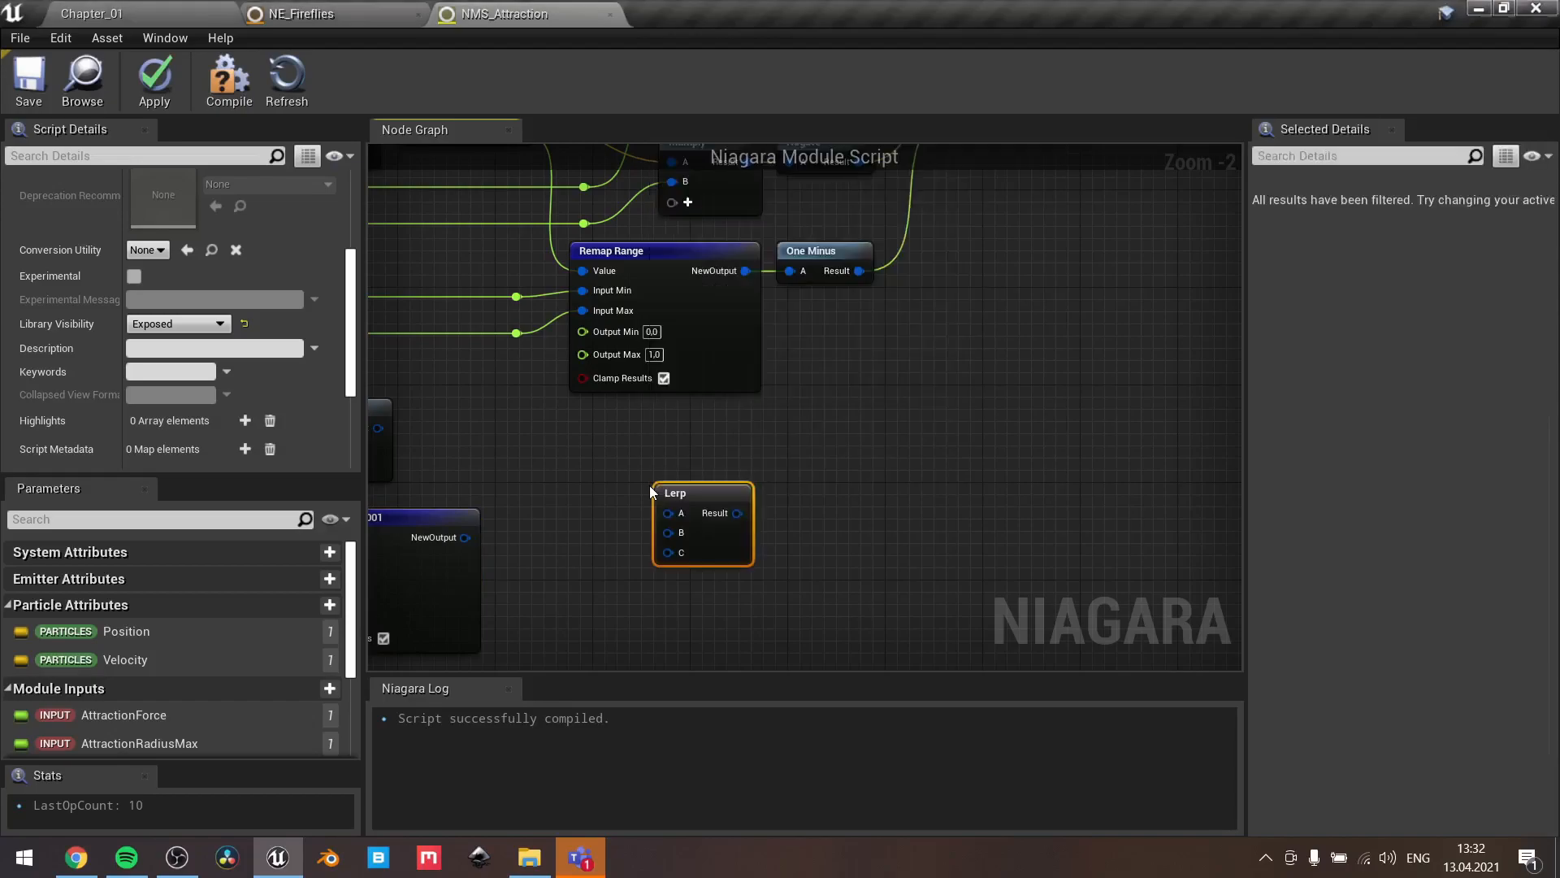
right_drag(922, 373, 1021, 286)
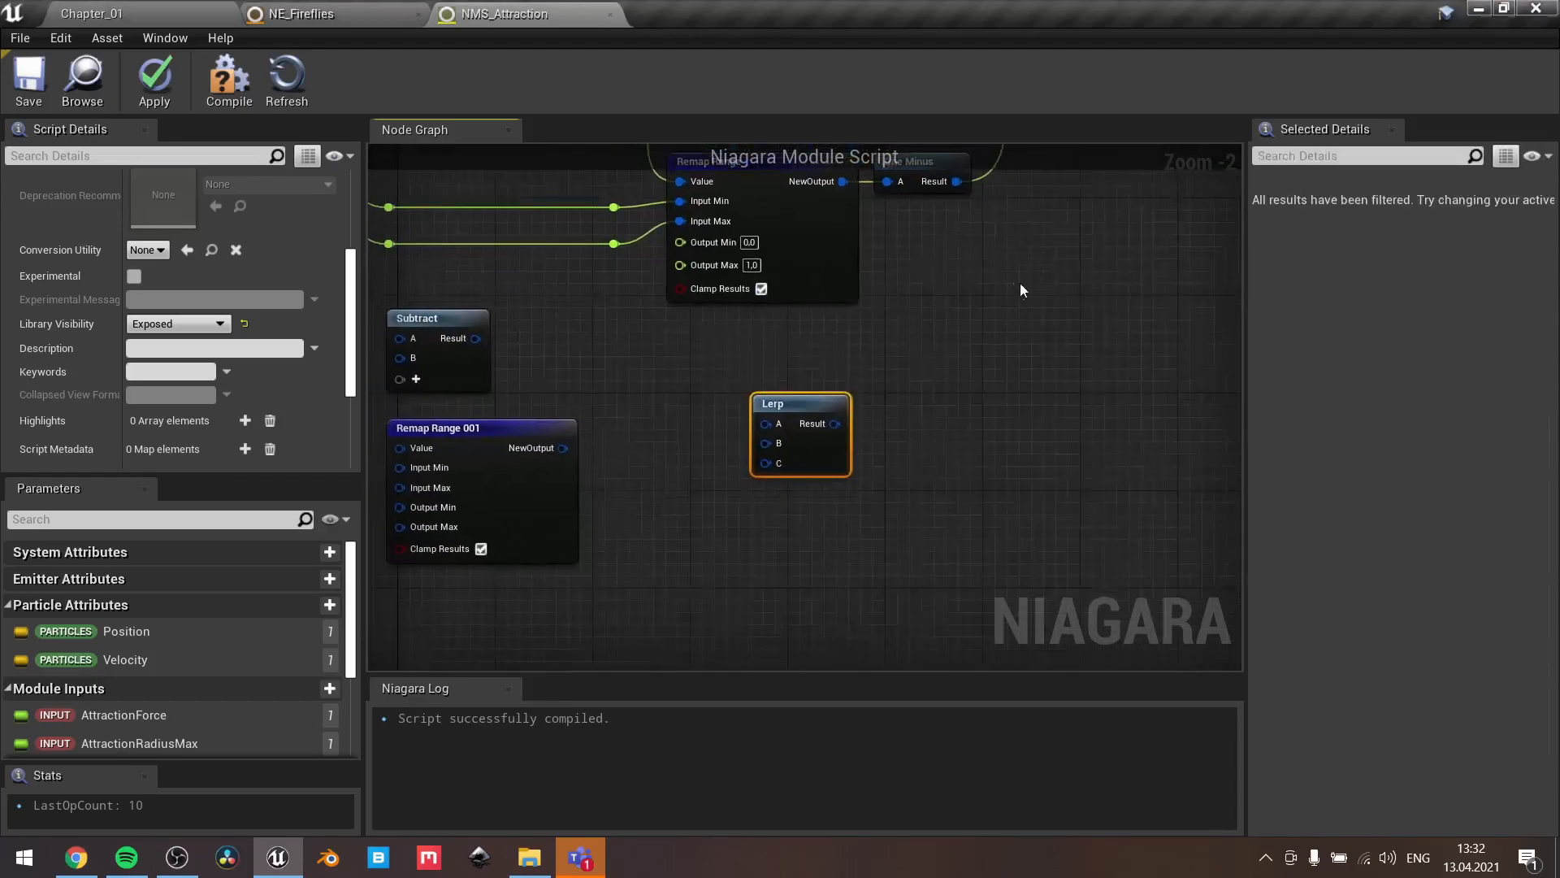
drag(781, 445, 781, 445)
key(Delete)
Compare the new unconnected Subtract and Remap Range nodes and their input pins with the wired Remap Range node
right_drag(786, 442, 988, 452)
scroll(645, 381, up, 2)
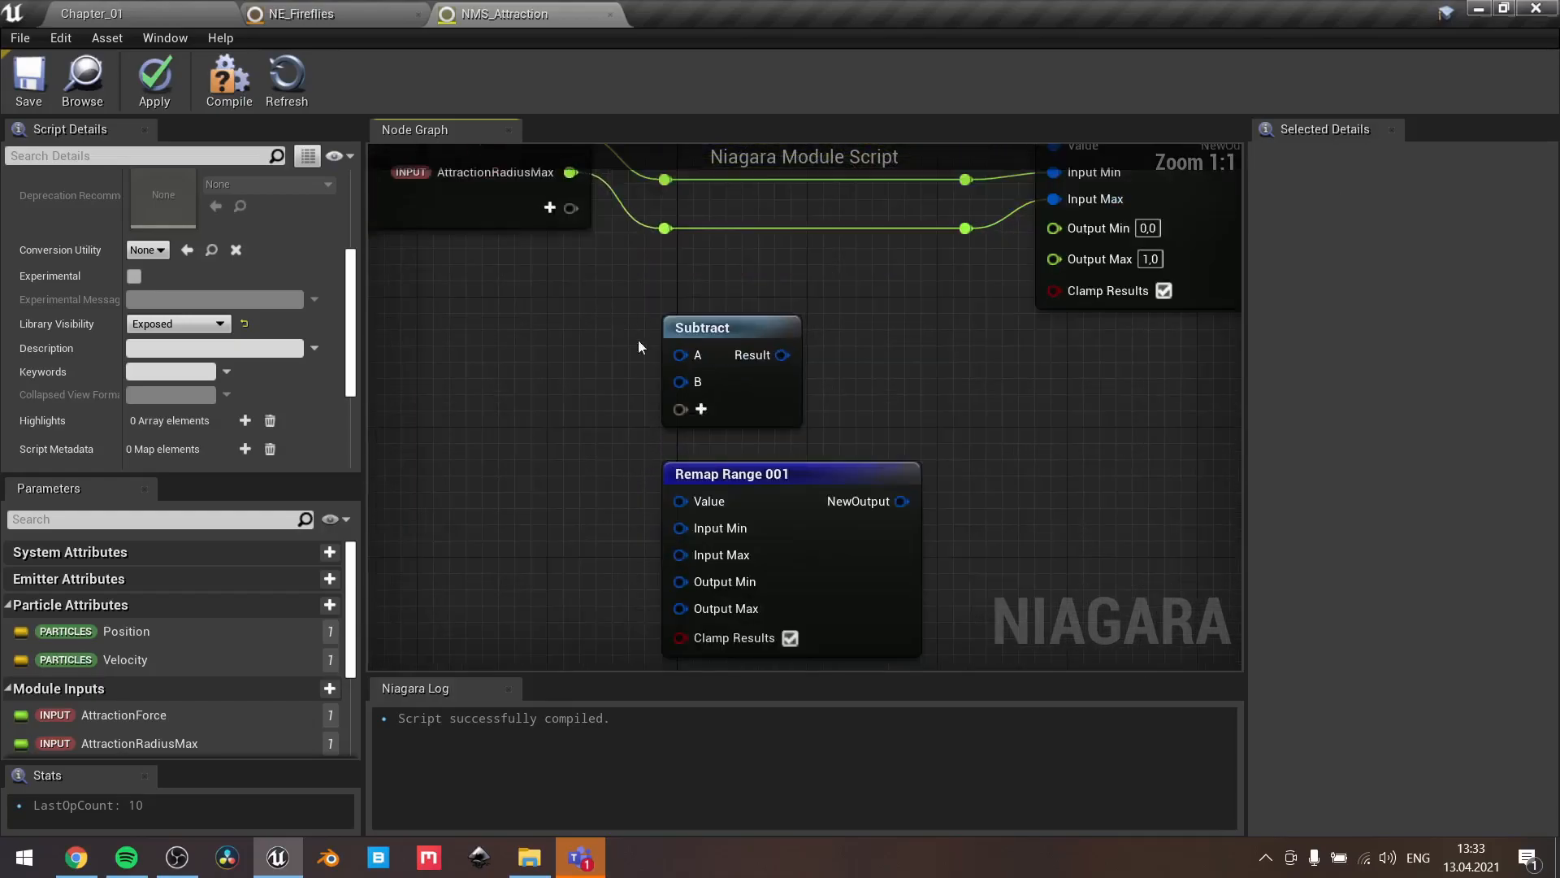
drag(612, 314, 998, 481)
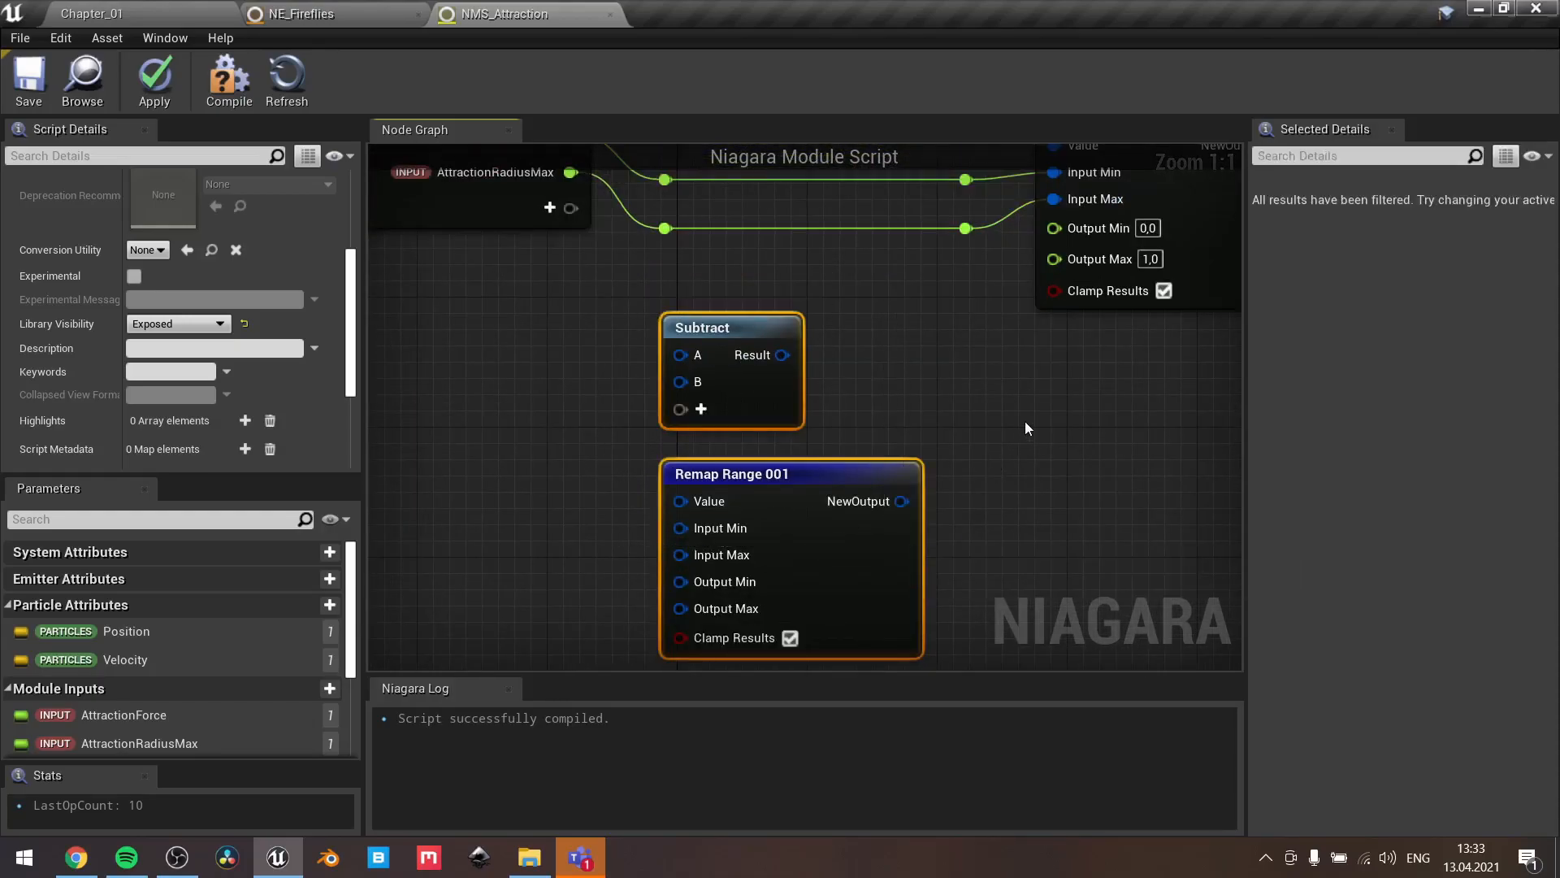
right_drag(1026, 428, 934, 422)
click(934, 421)
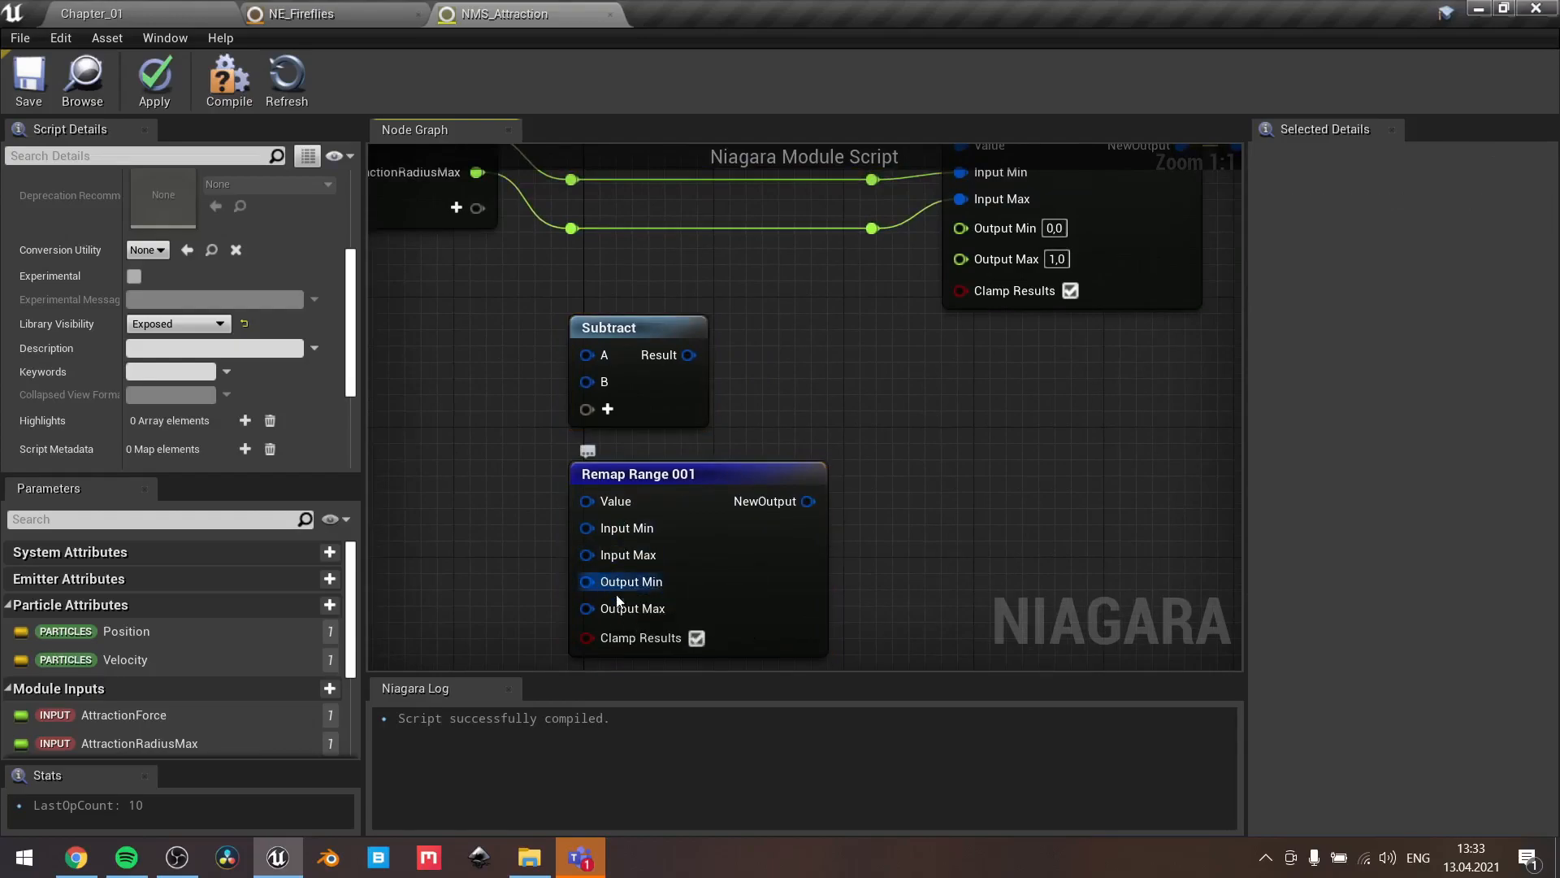
right_drag(1040, 515, 961, 662)
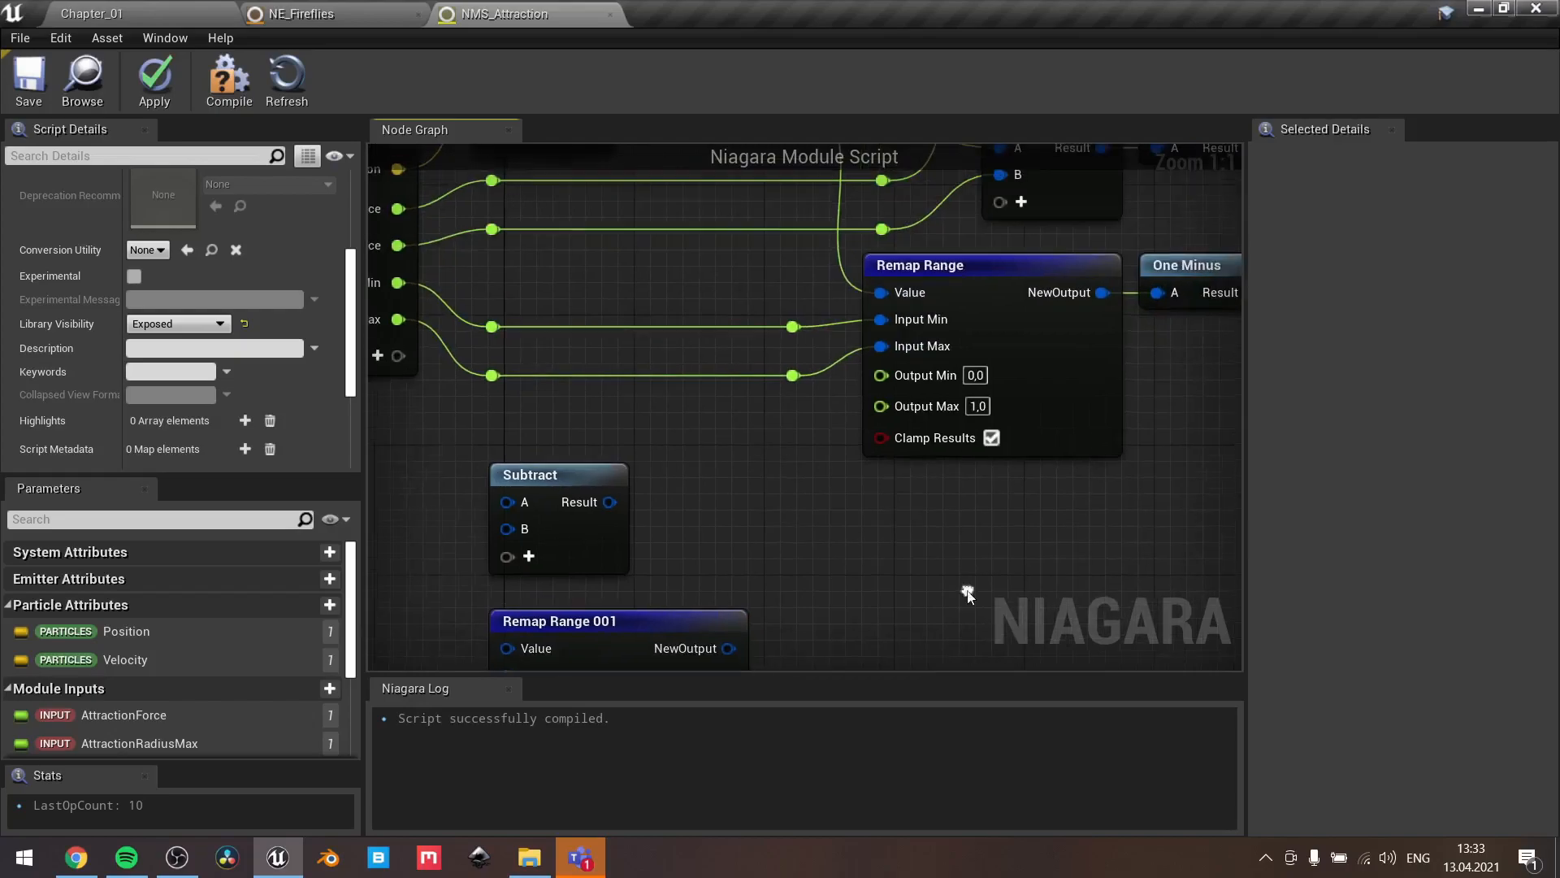
scroll(907, 407, down, 2)
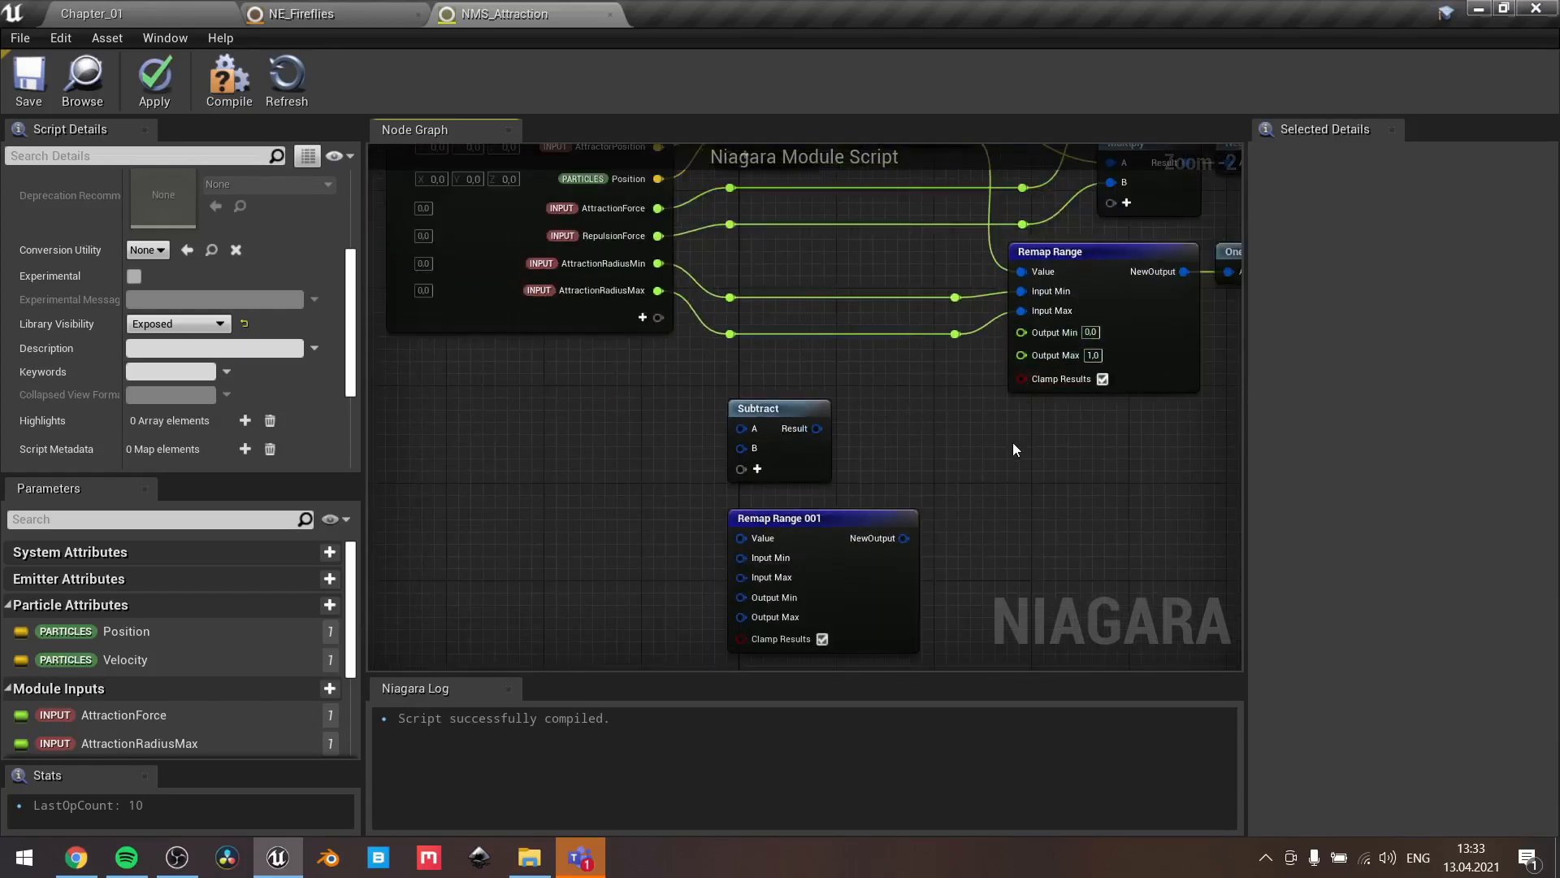
right_drag(1012, 442, 928, 279)
scroll(686, 441, up, 2)
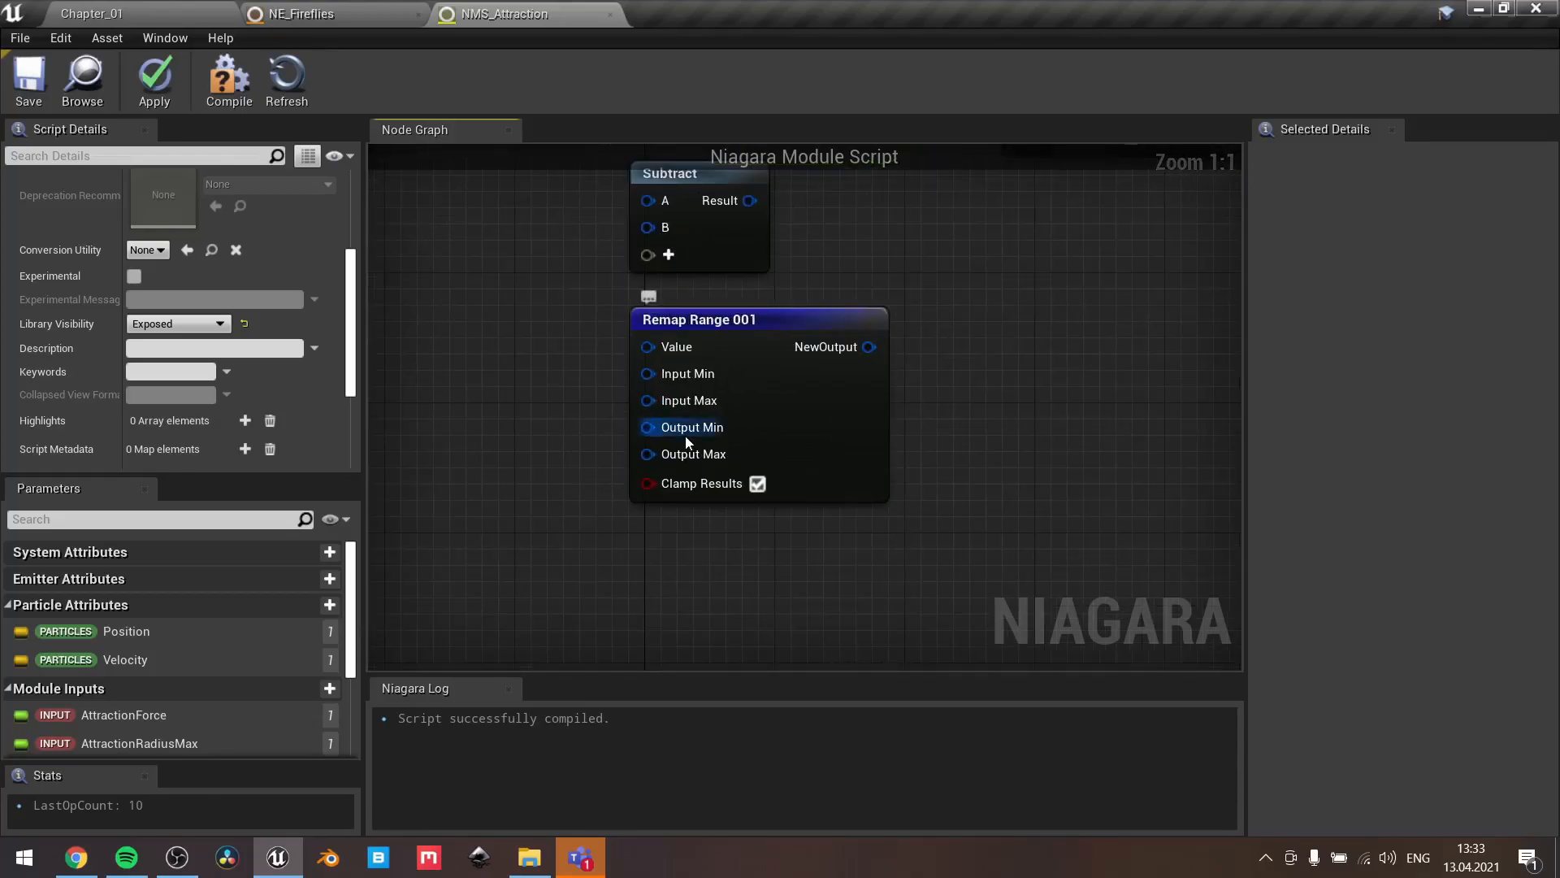
right_click(687, 439)
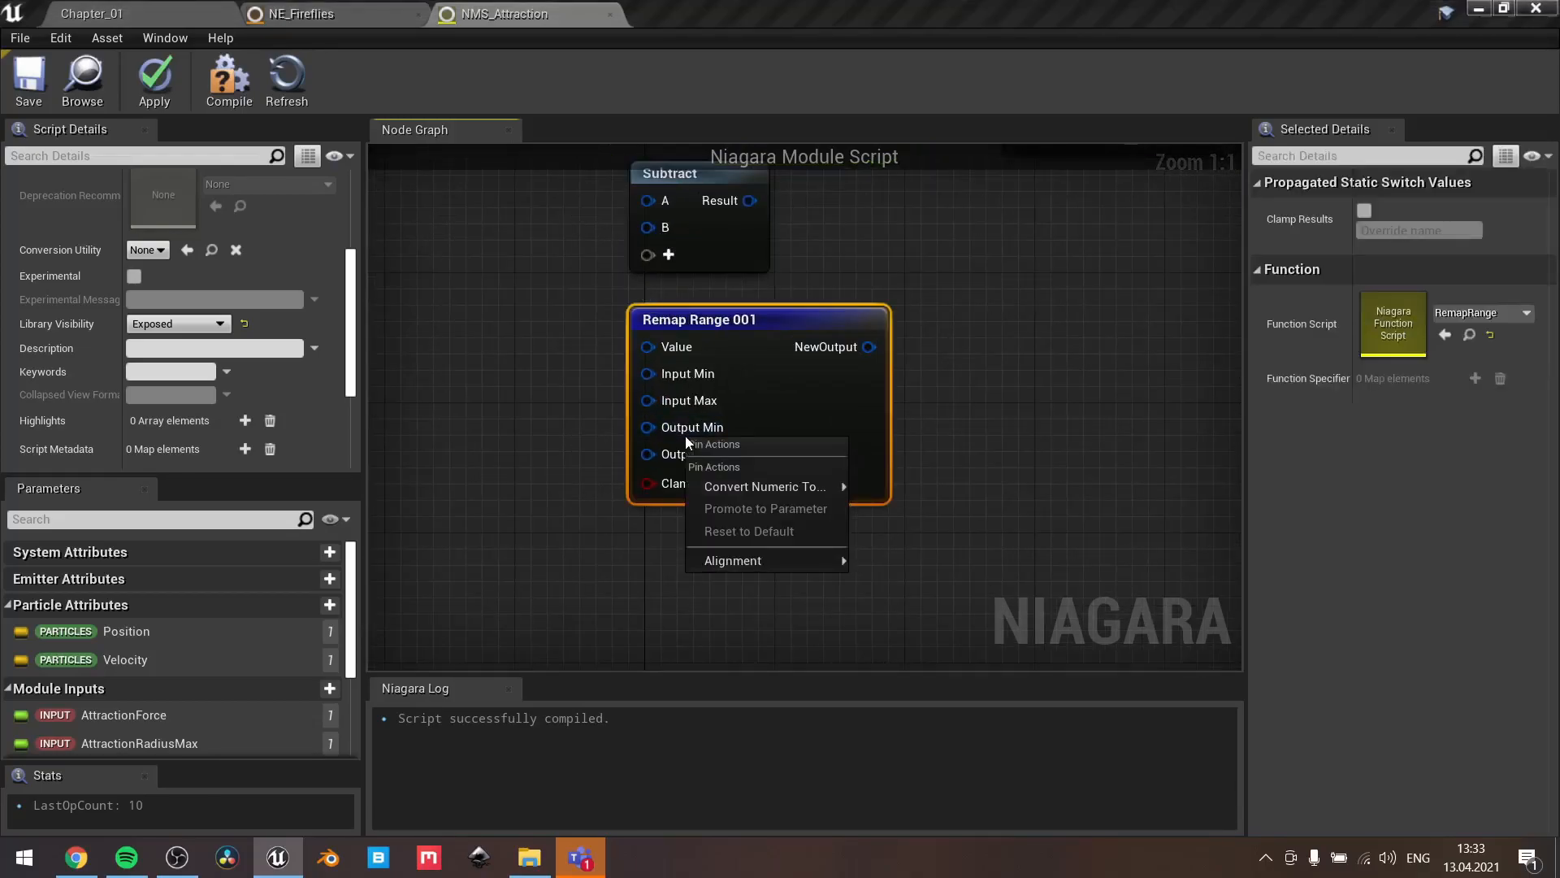
mouse_move(748, 490)
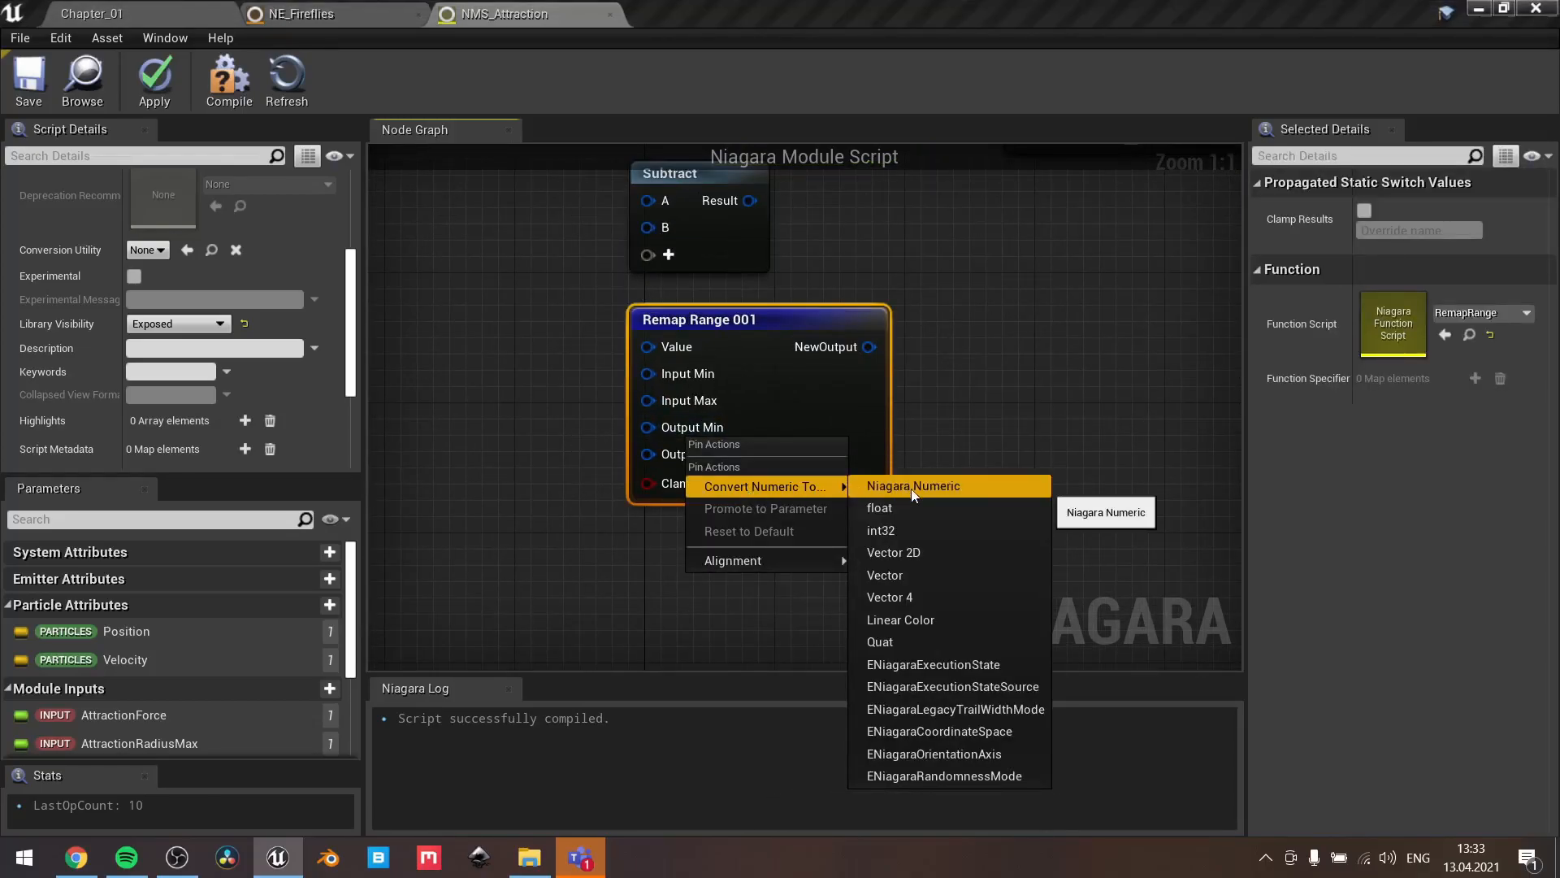
click(1029, 336)
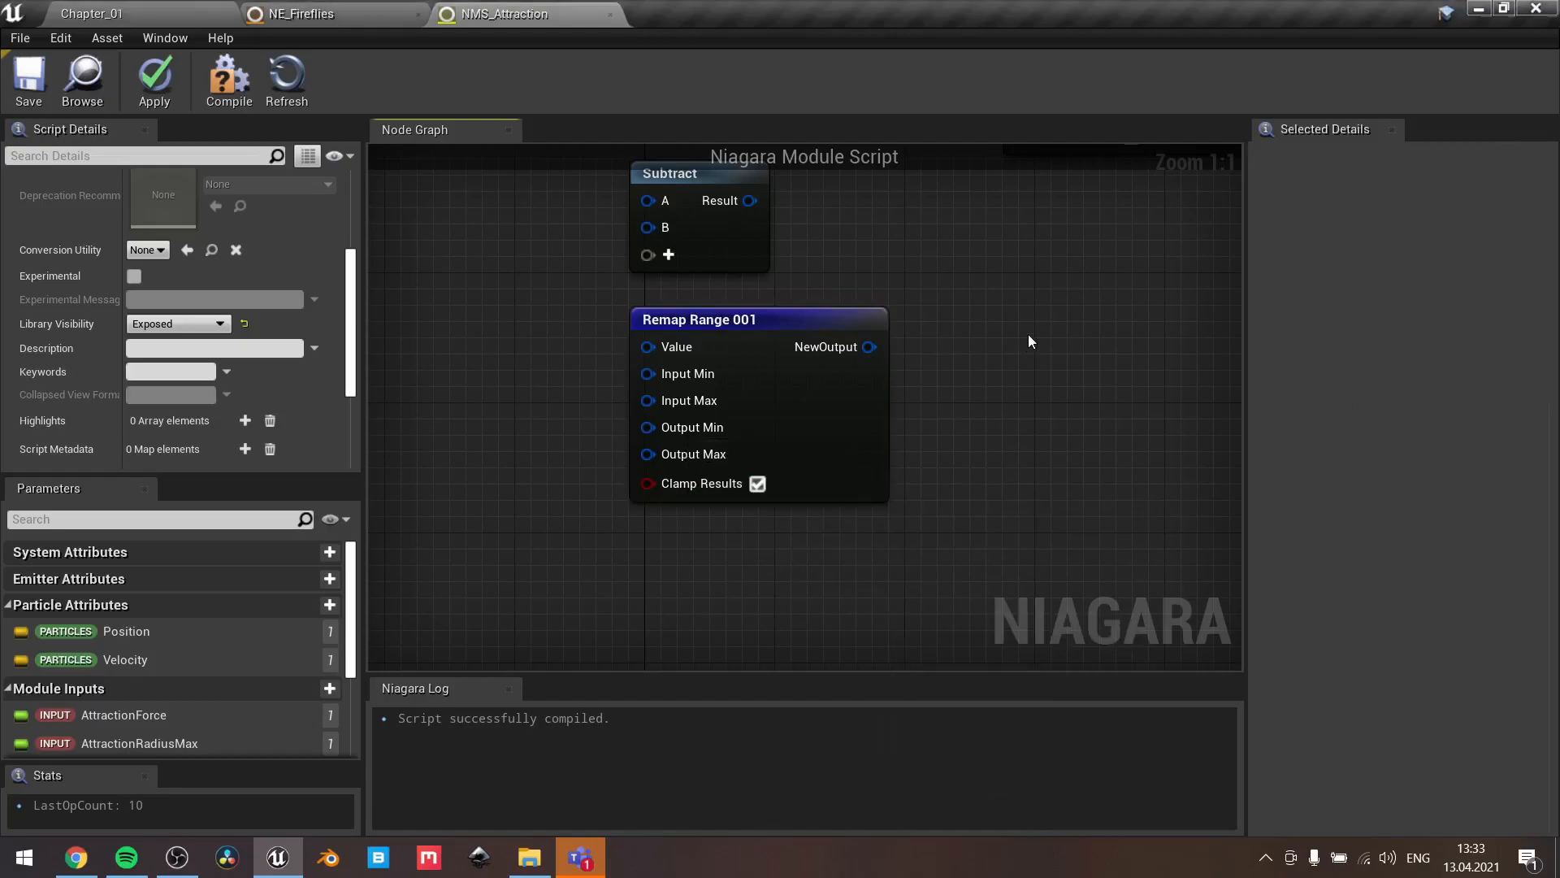
Convert the Output Min and Output Max pins of the unconnected Remap Range node from numeric to float
right_drag(1126, 184, 870, 539)
right_drag(746, 529, 964, 270)
right_click(667, 556)
mouse_move(731, 578)
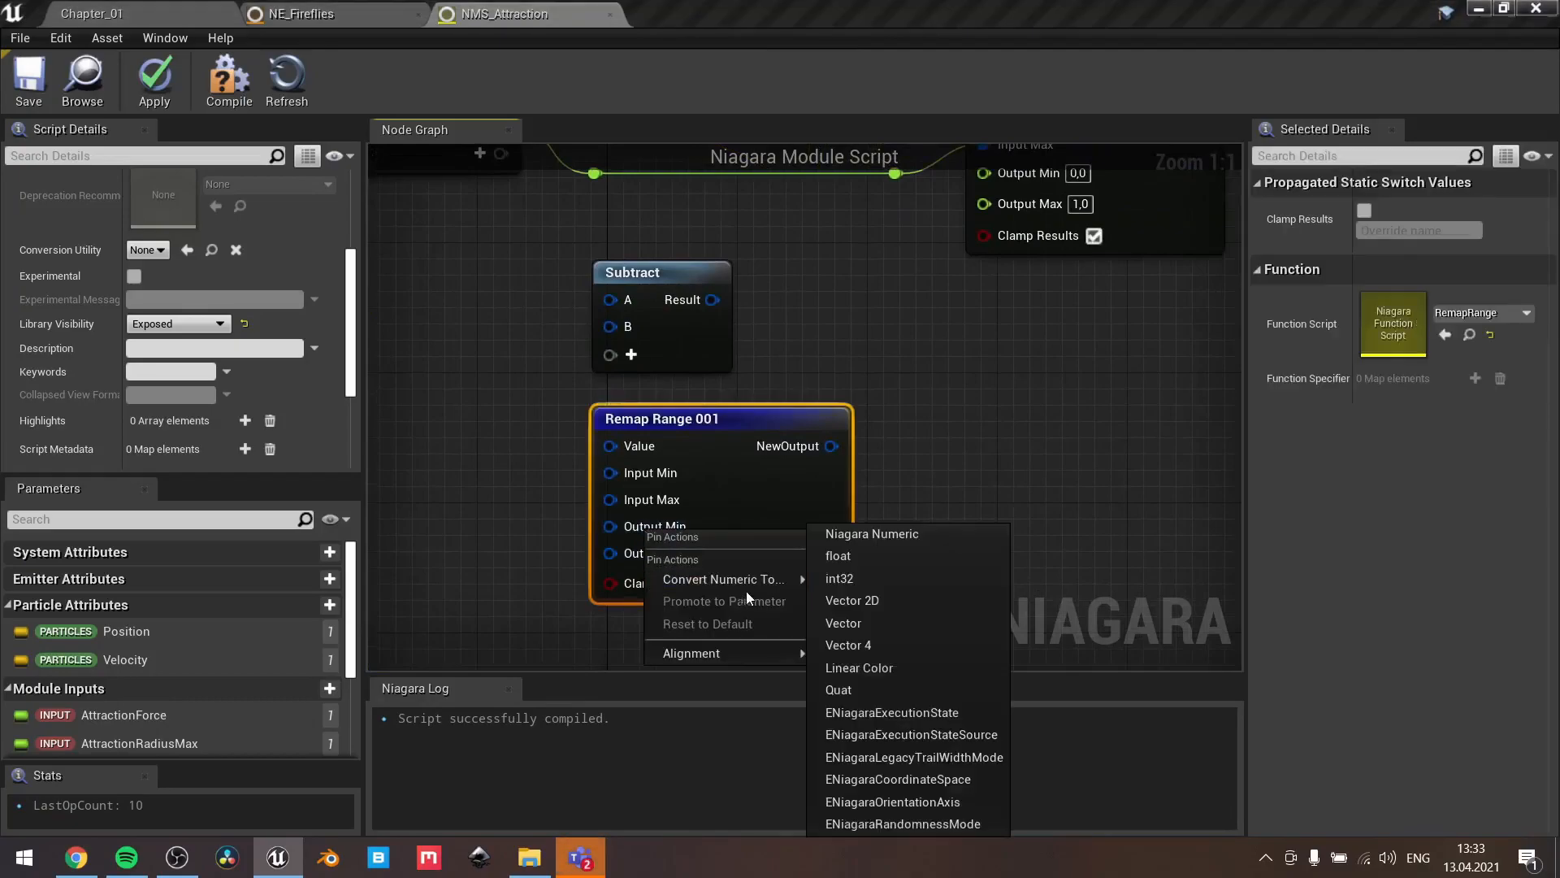
click(847, 555)
right_click(660, 558)
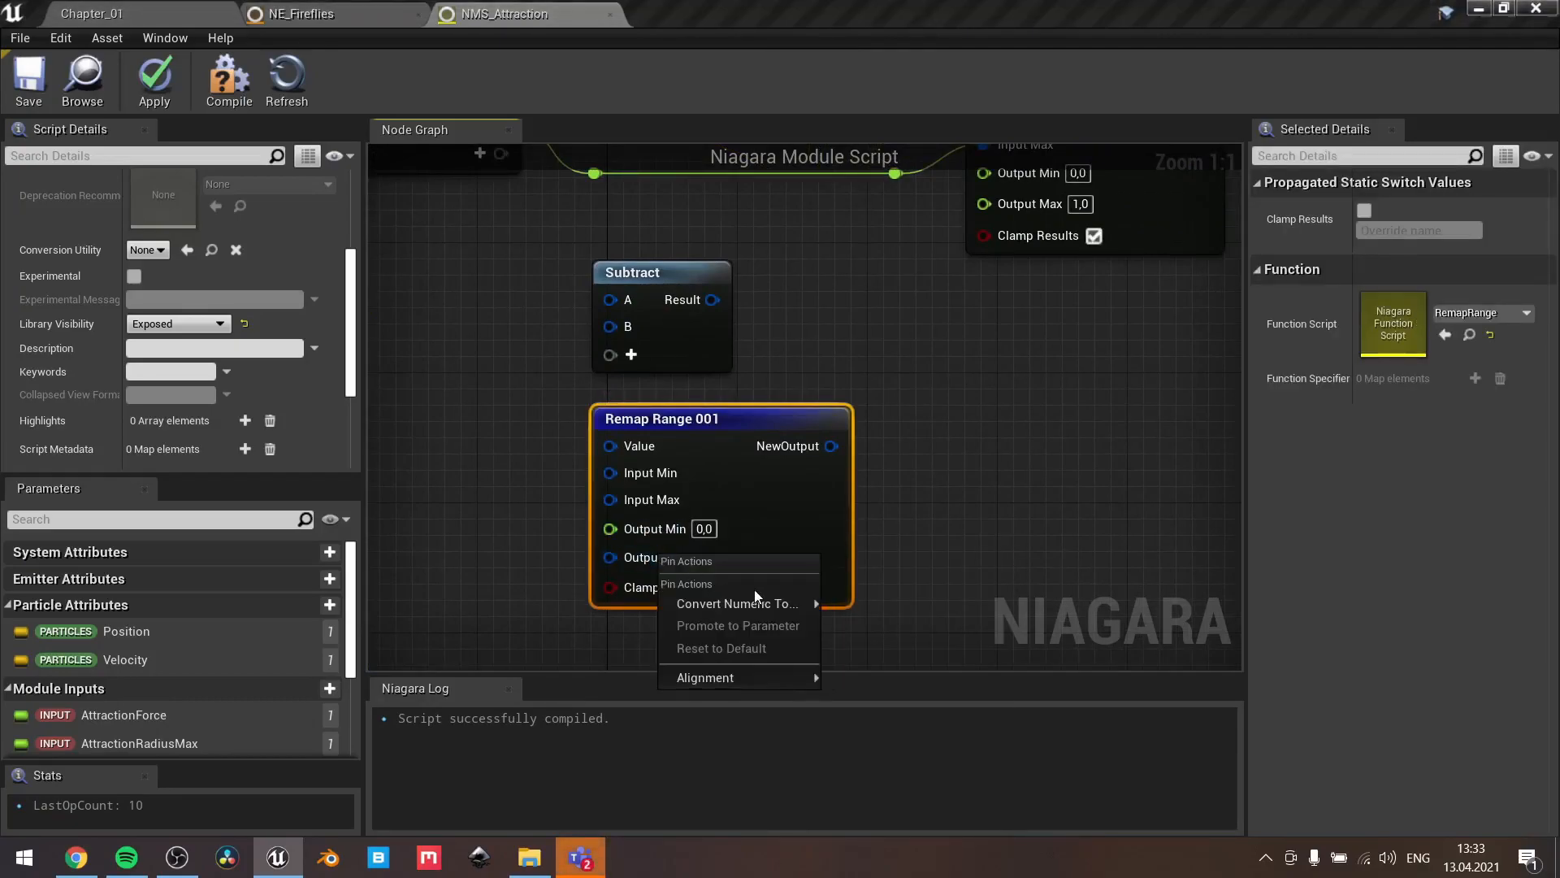
mouse_move(770, 603)
click(884, 554)
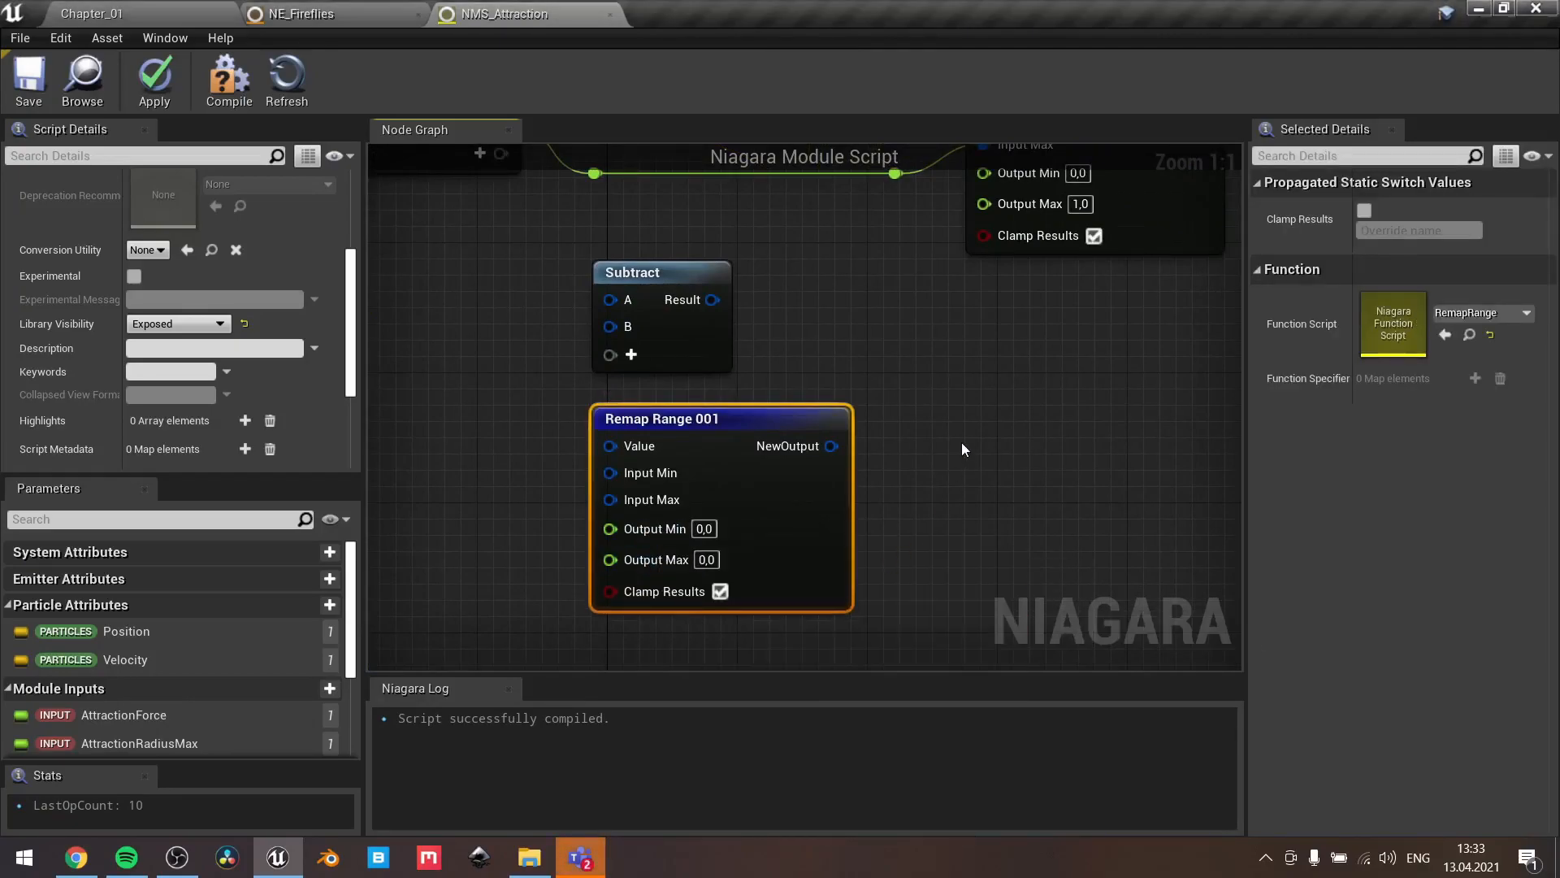
Examine the unconnected Subtract node's Result pin and its type alongside the wired part of the graph
scroll(963, 442, down, 1)
right_drag(980, 383, 1010, 556)
click(947, 398)
click(871, 506)
scroll(868, 502, down, 2)
right_drag(830, 479, 858, 547)
scroll(832, 567, up, 3)
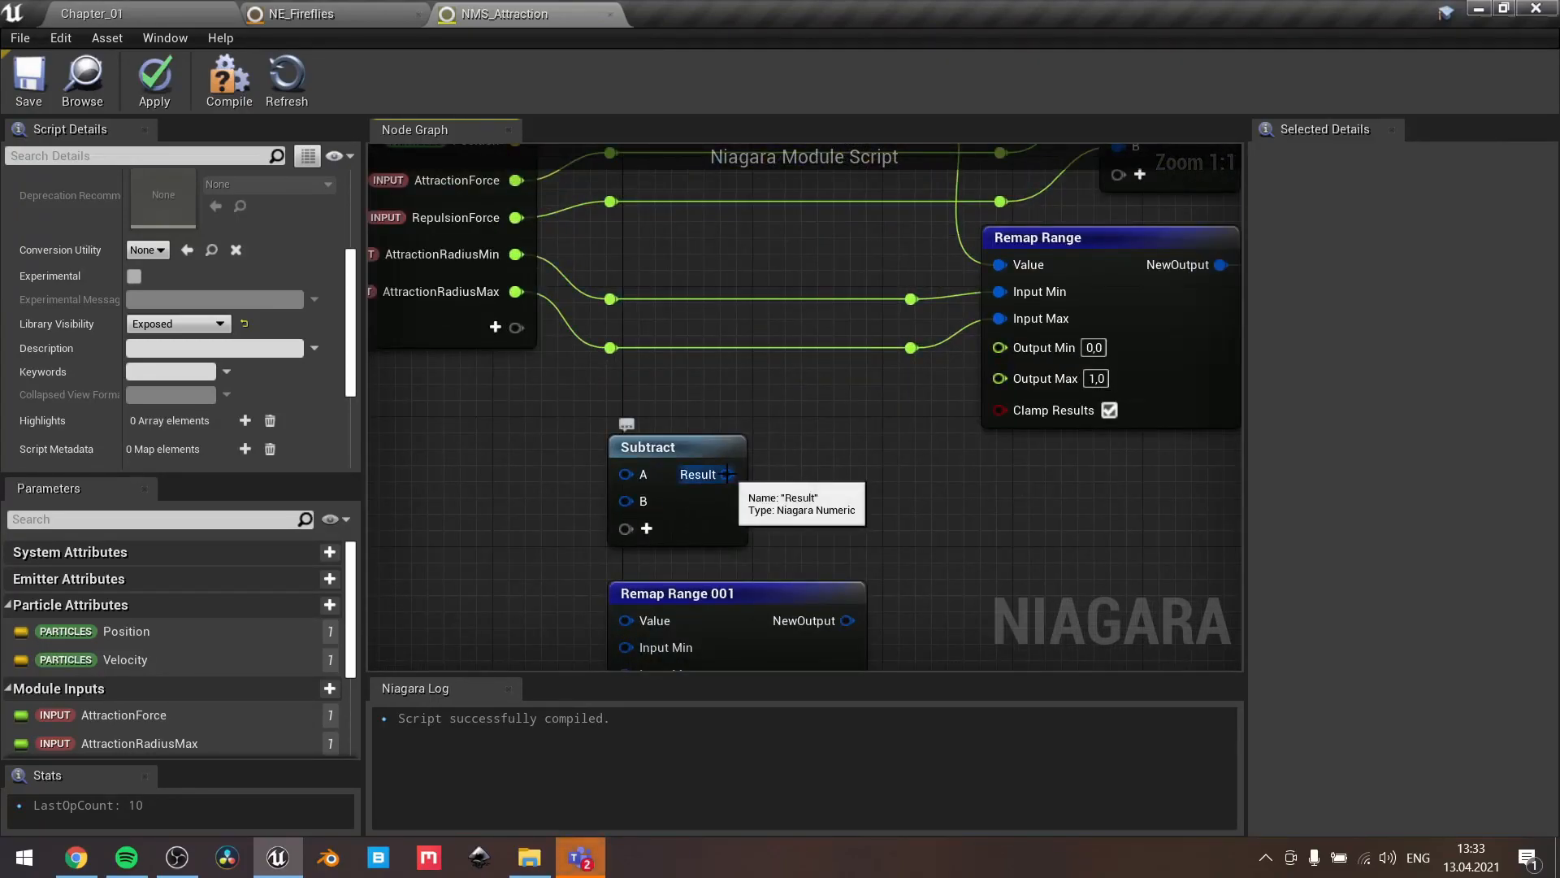
right_drag(729, 473, 744, 622)
right_drag(799, 554, 810, 343)
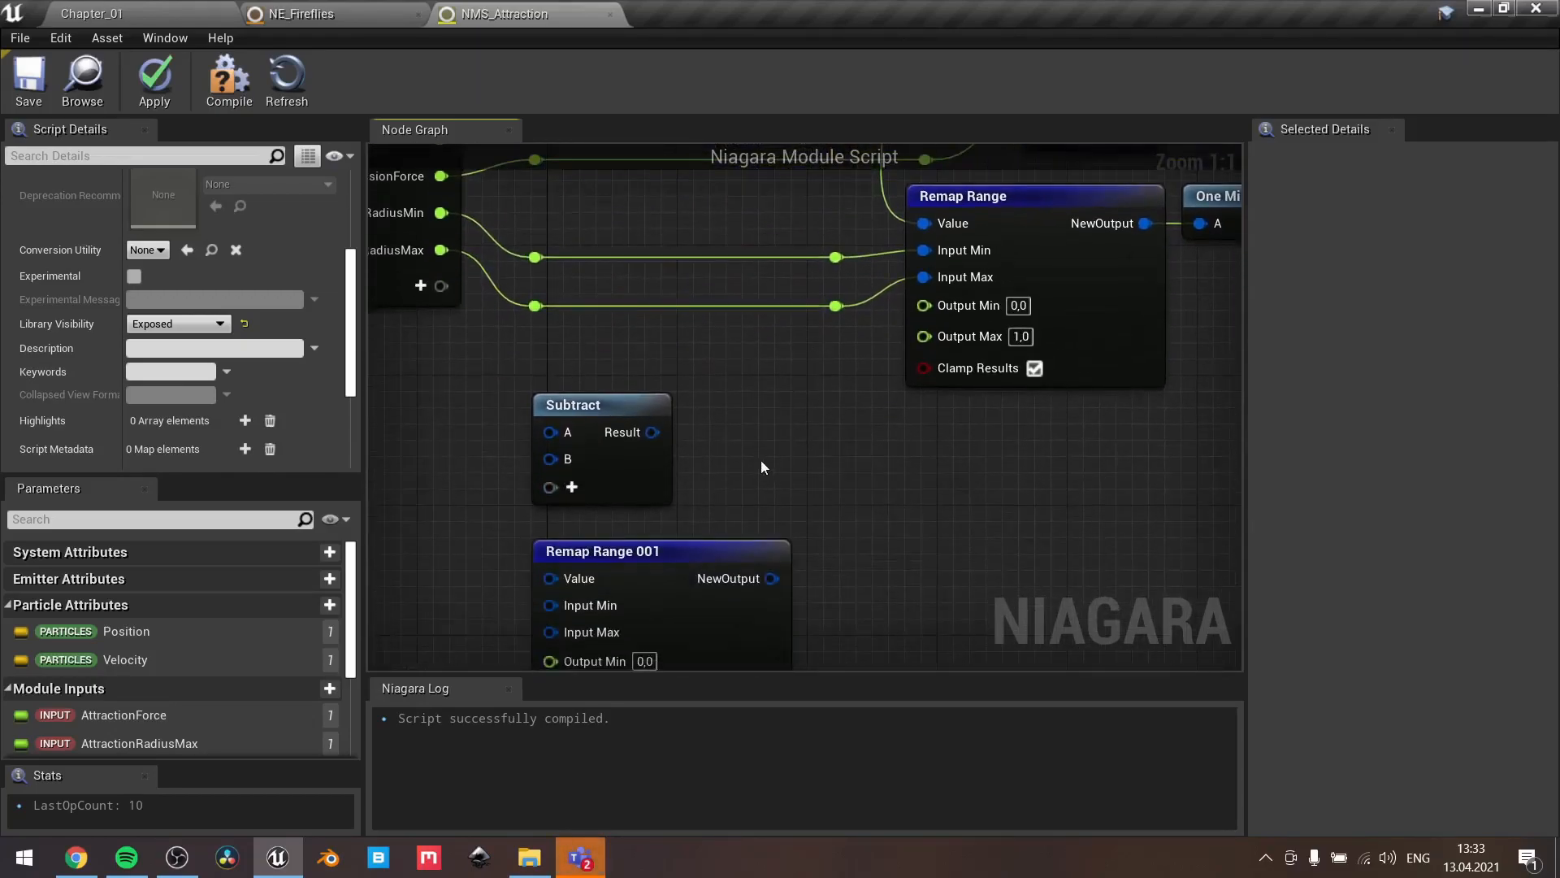
Add a Direction and Length node, connect the unconnected Subtract node's Result to its V input, and delete the added node again
right_click(768, 433)
text(direction)
key(Return)
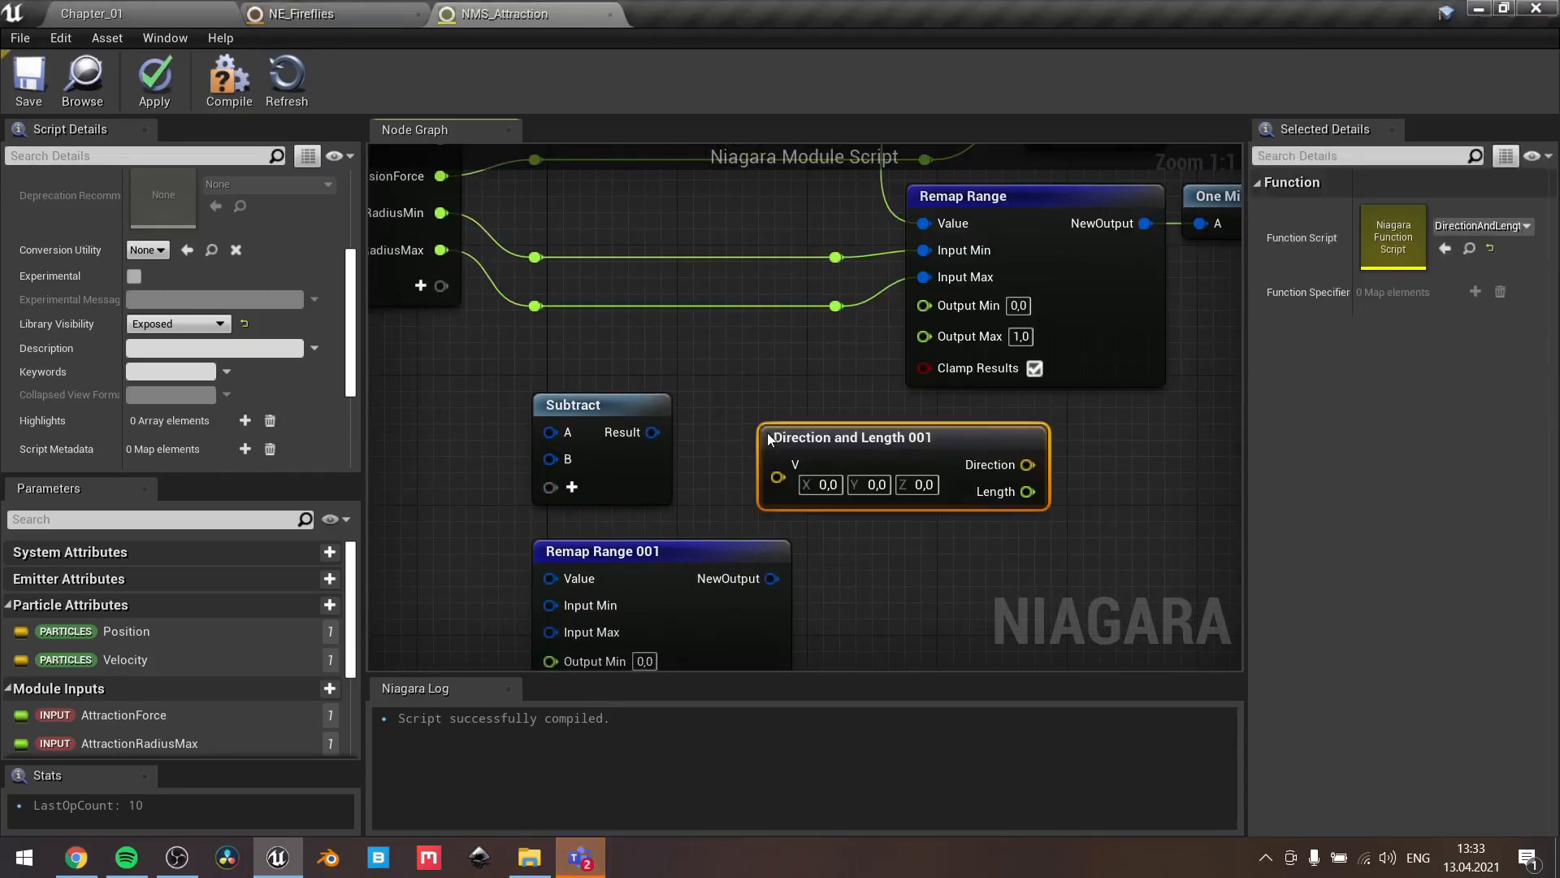
drag(653, 432, 782, 478)
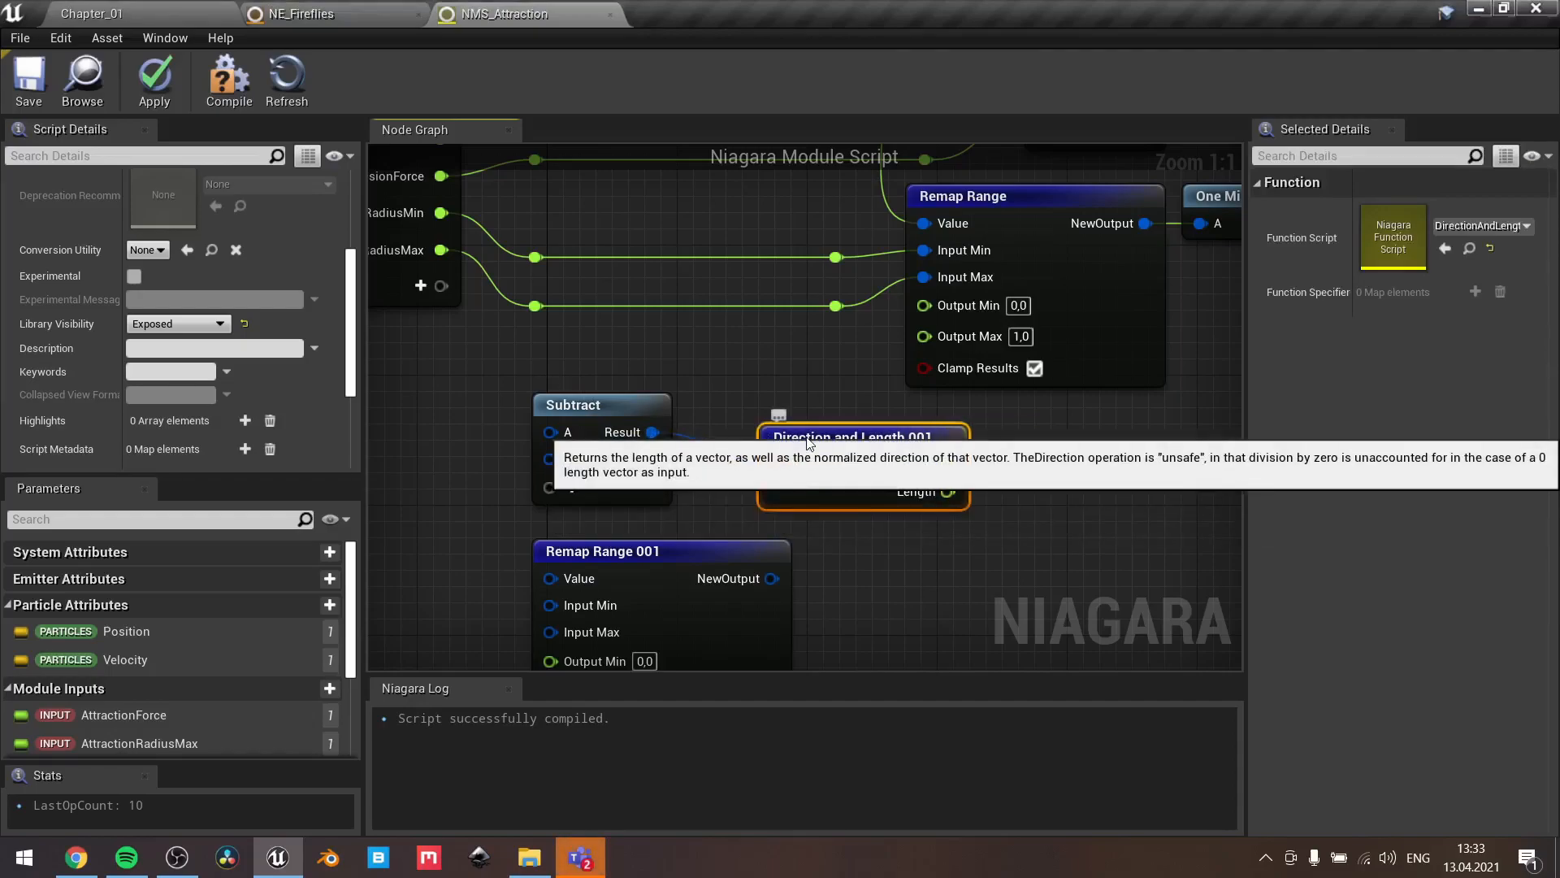
key(Delete)
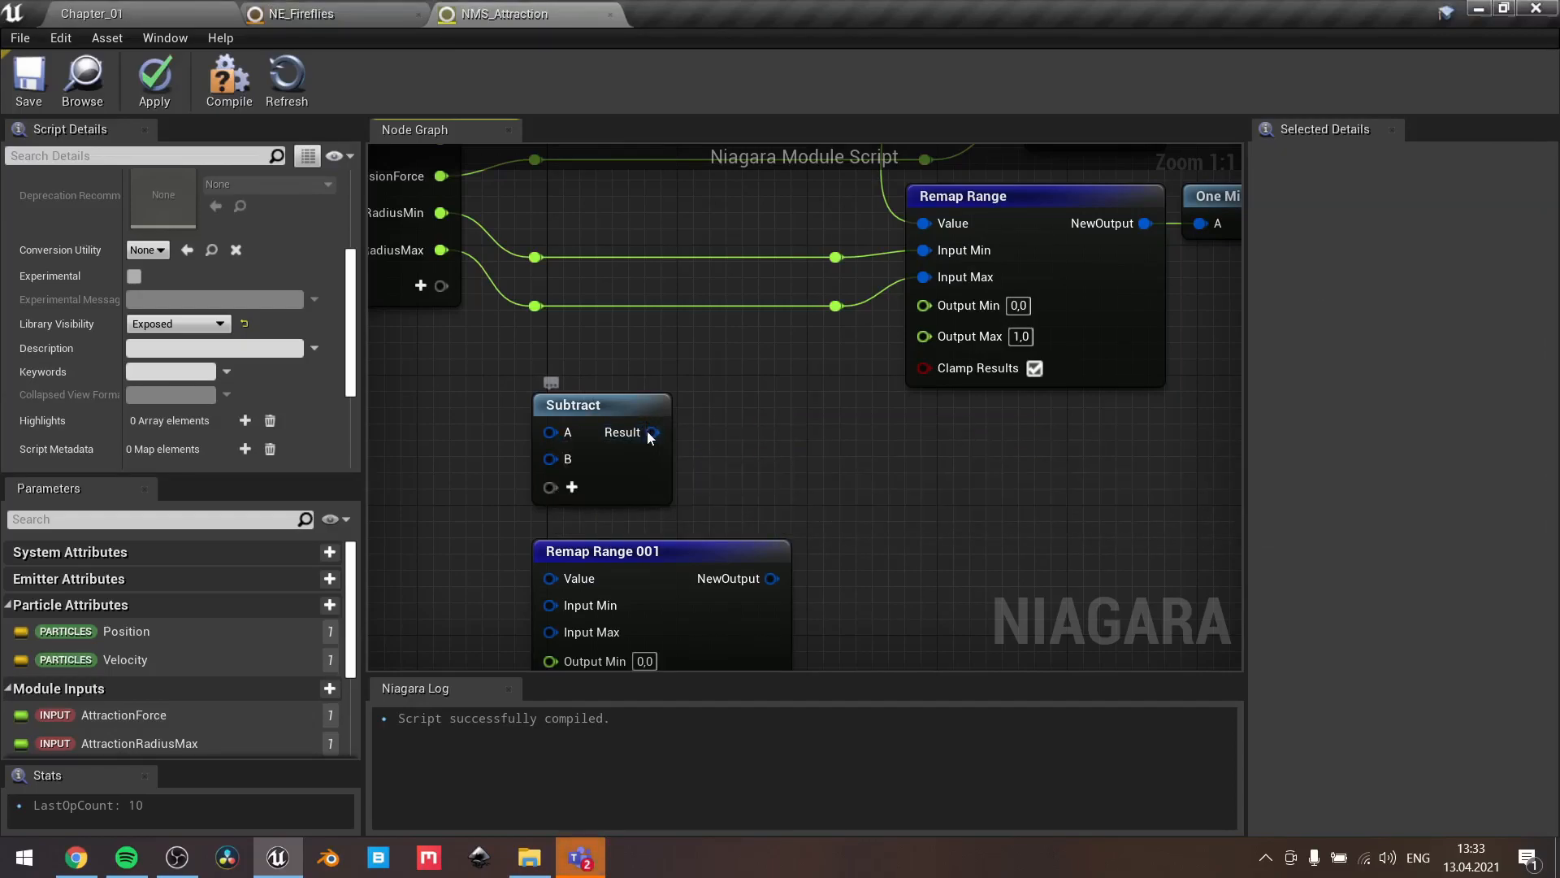
Try to convert the unconnected Subtract node's Result pin to Vector 2D and pull a wire from it
right_click(652, 433)
mouse_move(717, 483)
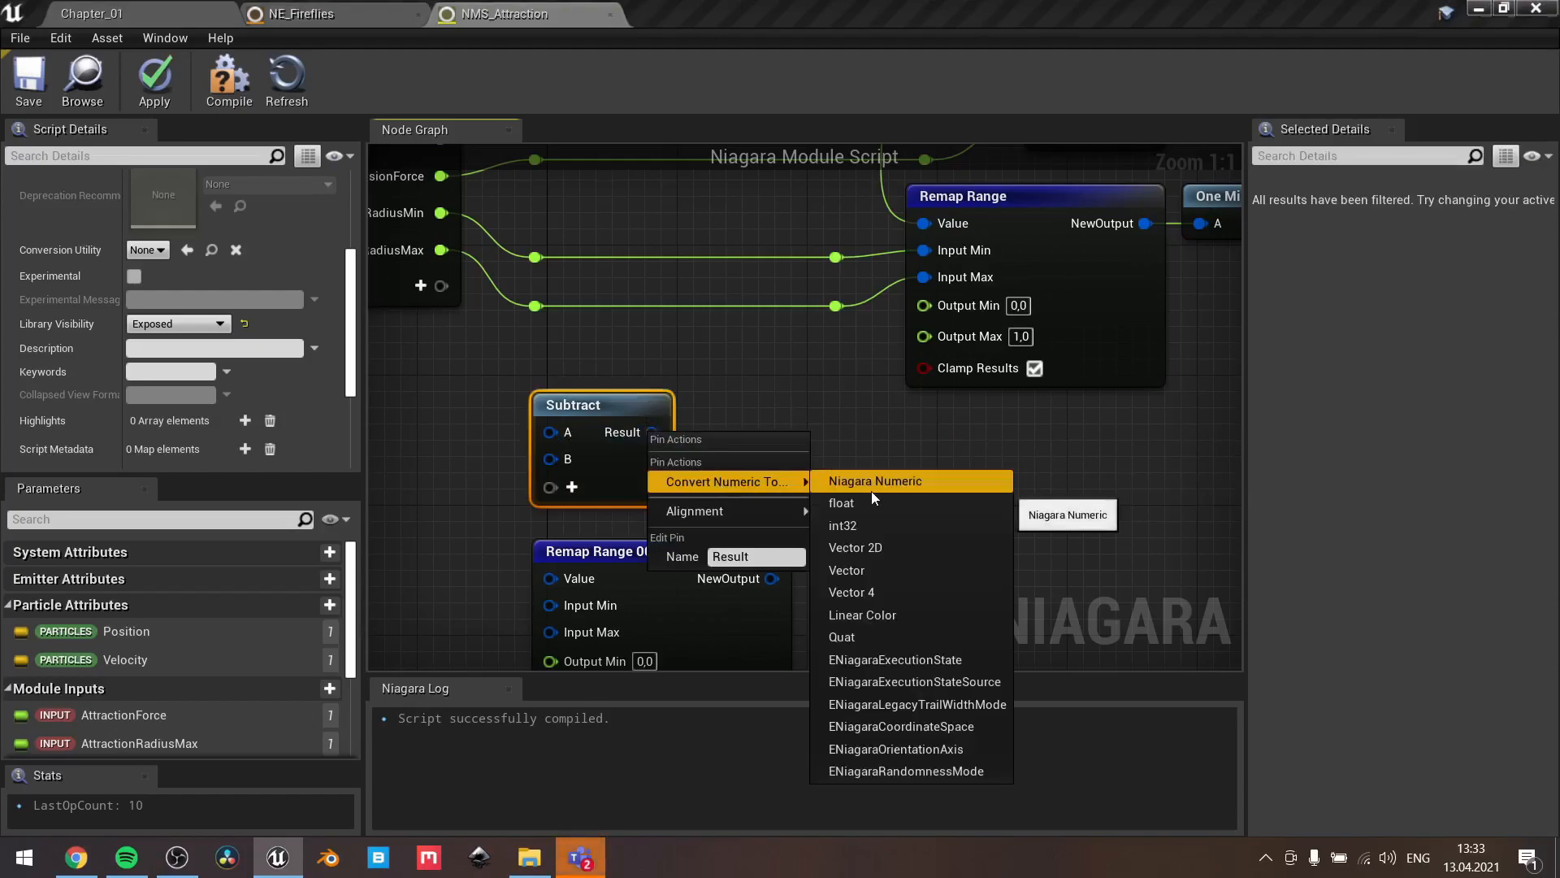
click(886, 547)
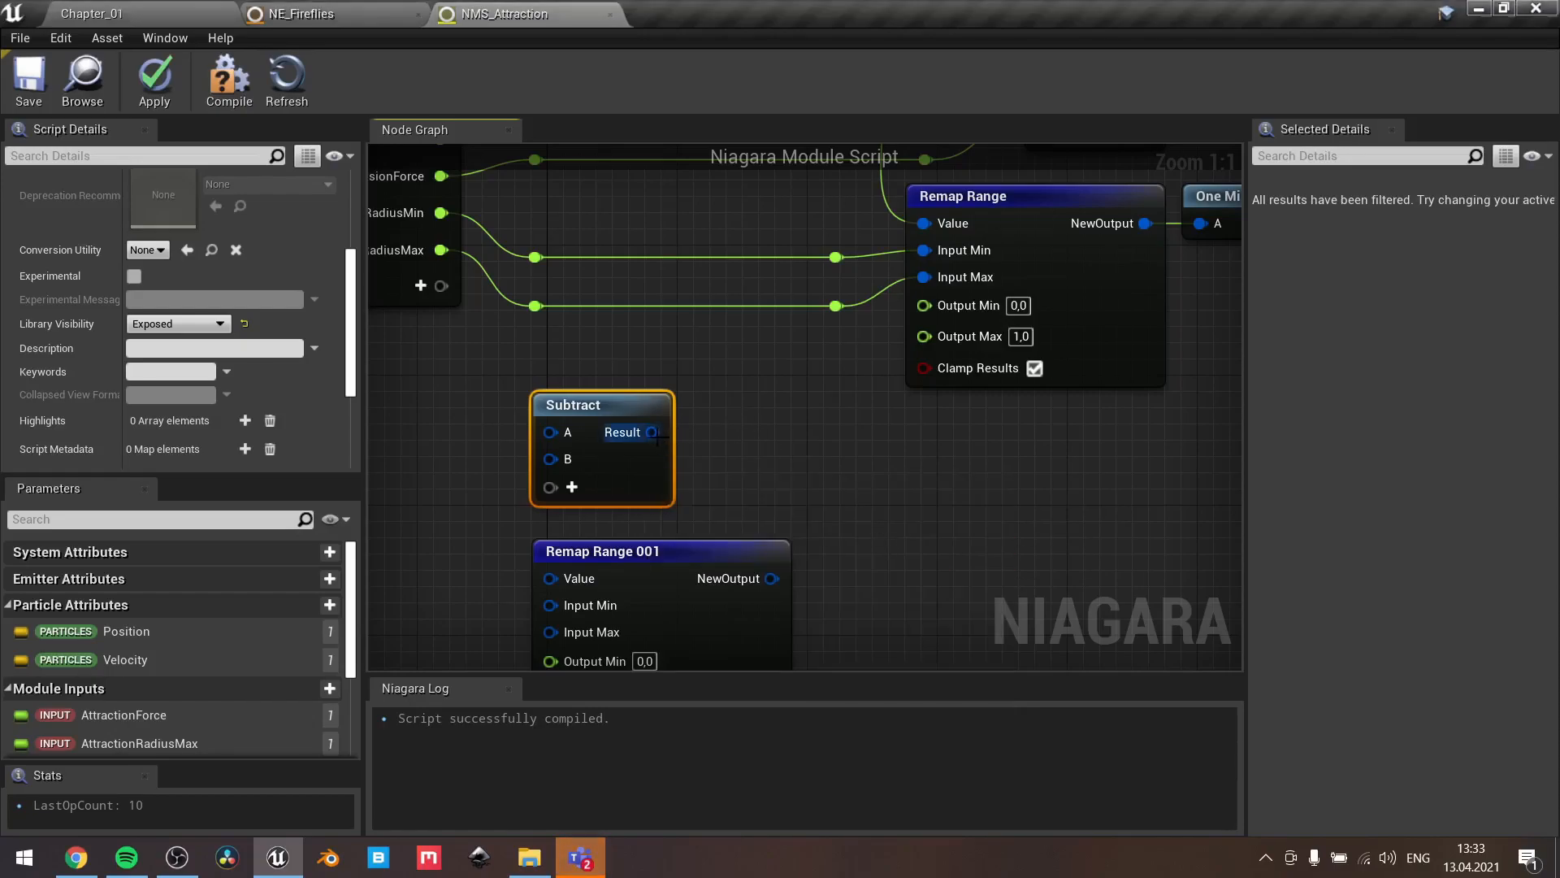
drag(653, 432, 797, 450)
click(696, 443)
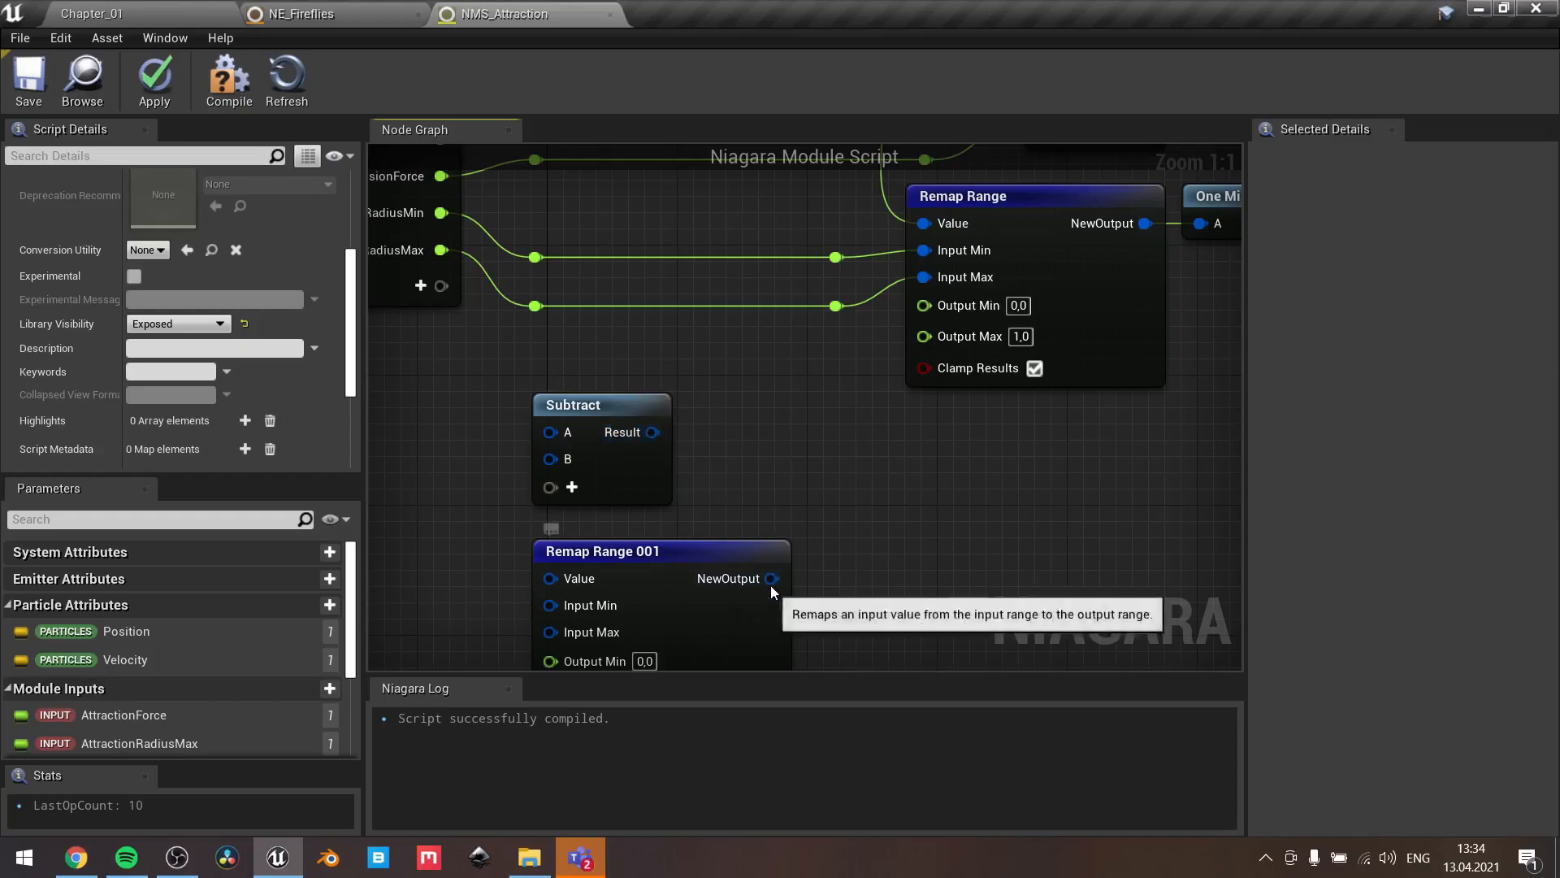
Examine the wired Remap Range and Multiply pins, following the graph from the Input Map through Negate, One Minus and Lerp to the Output Module
scroll(840, 471, down, 3)
right_drag(841, 471, 840, 525)
scroll(827, 408, up, 2)
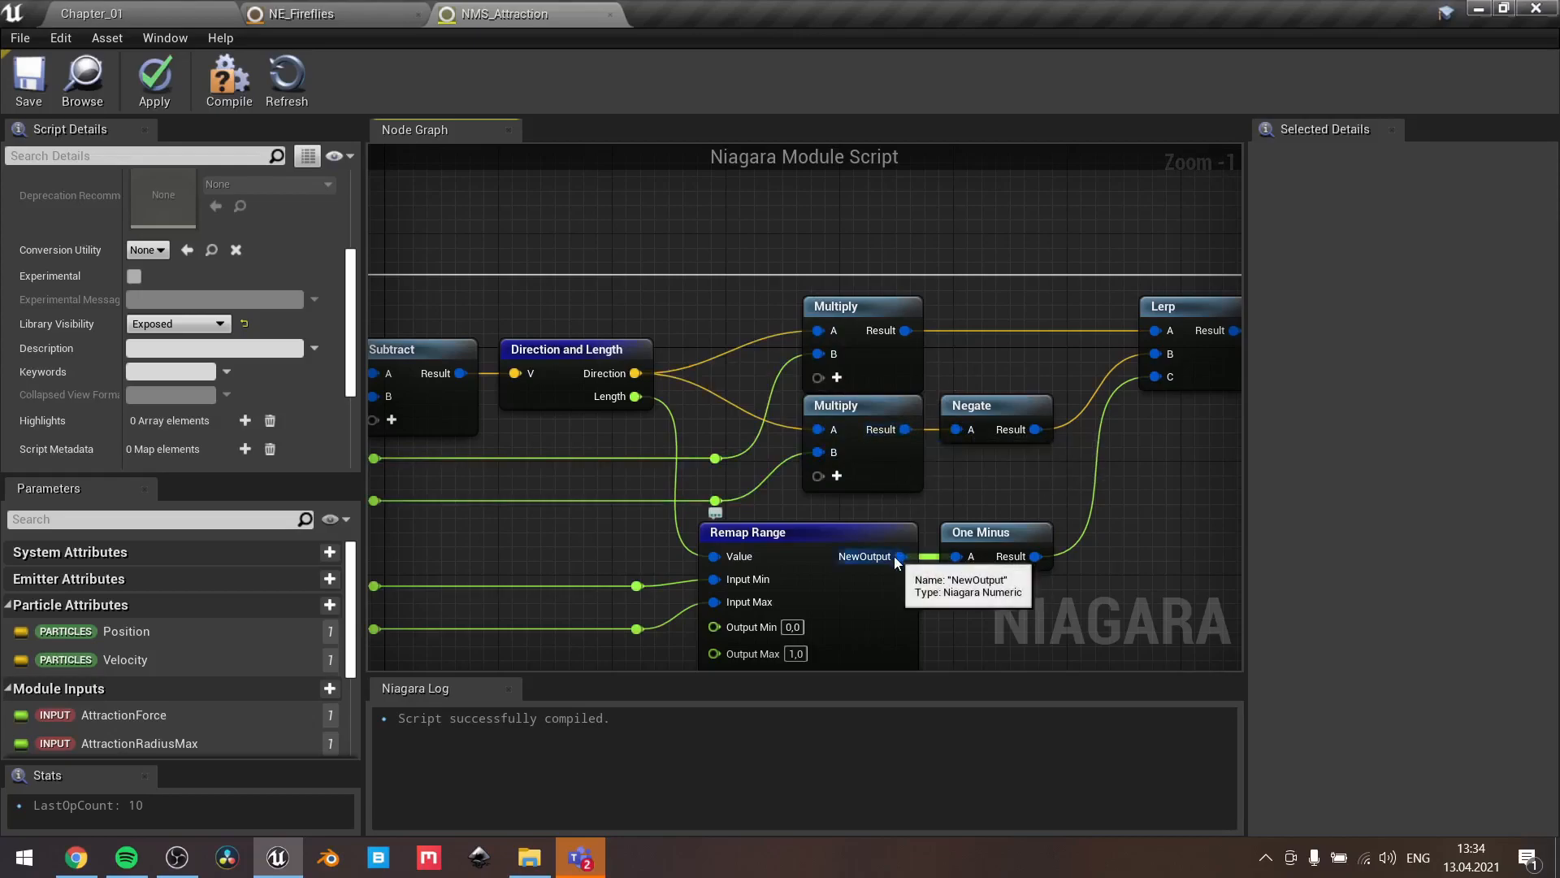
right_drag(1051, 481, 1038, 390)
scroll(695, 533, down, 1)
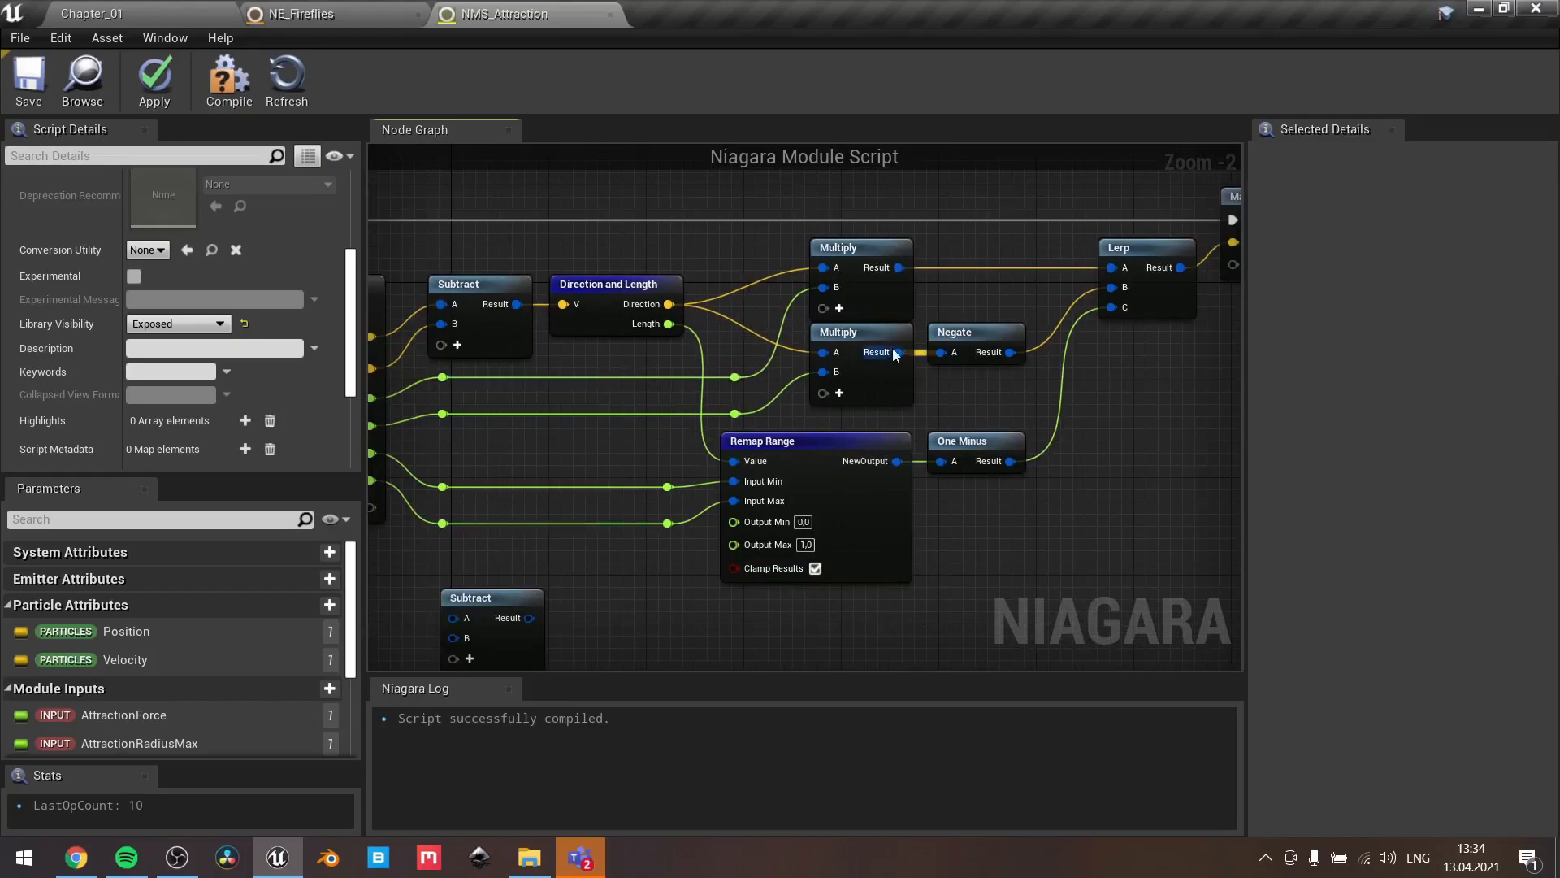
right_drag(626, 413, 650, 332)
scroll(804, 450, up, 2)
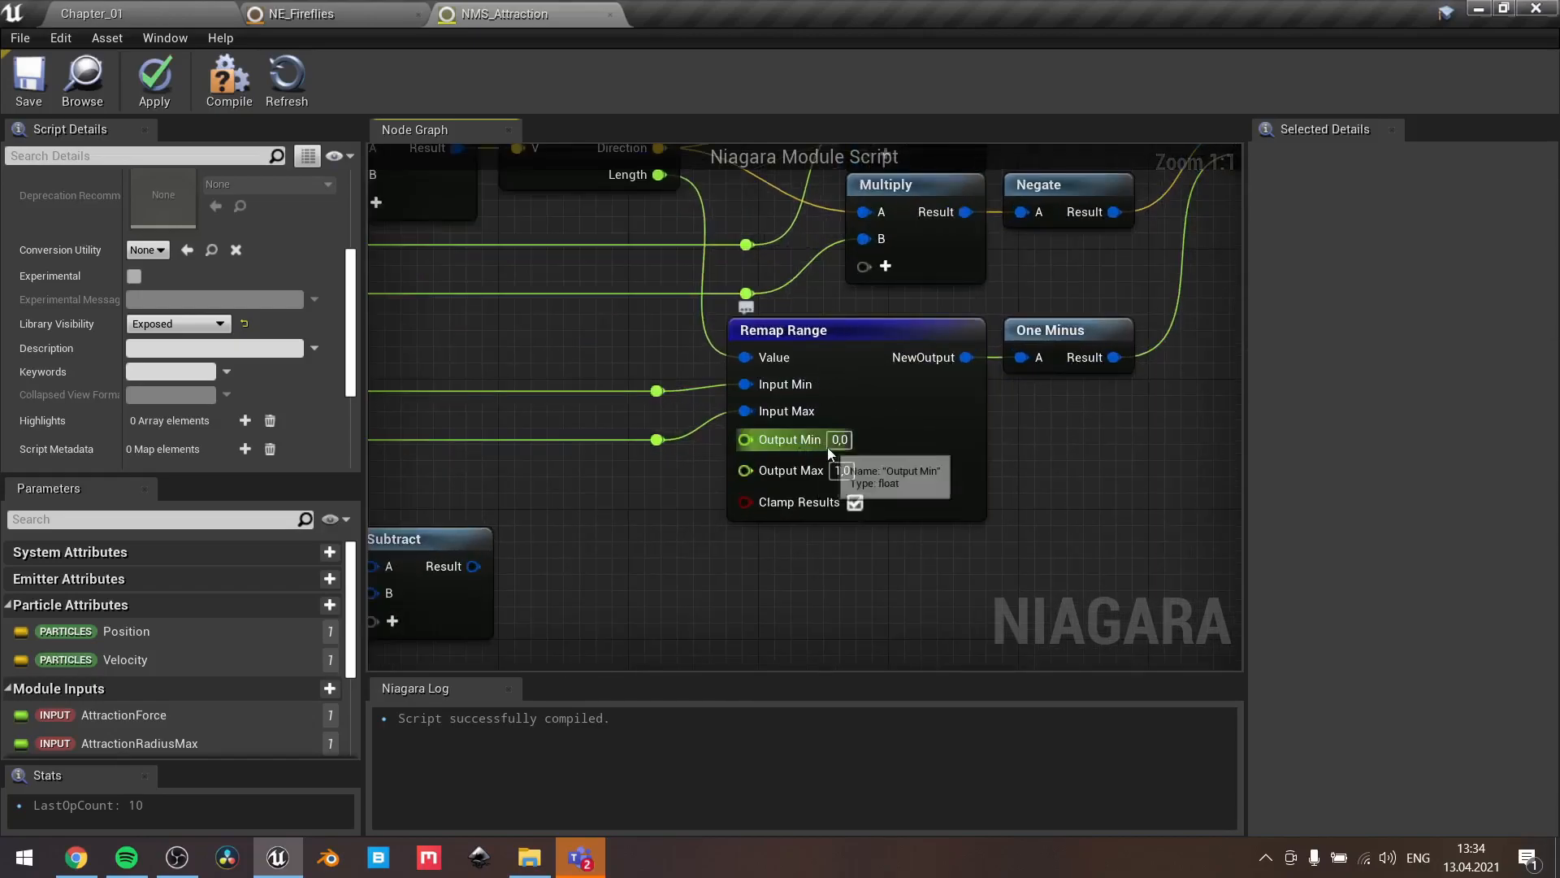
scroll(773, 558, down, 2)
right_drag(772, 558, 1125, 516)
scroll(924, 481, down, 2)
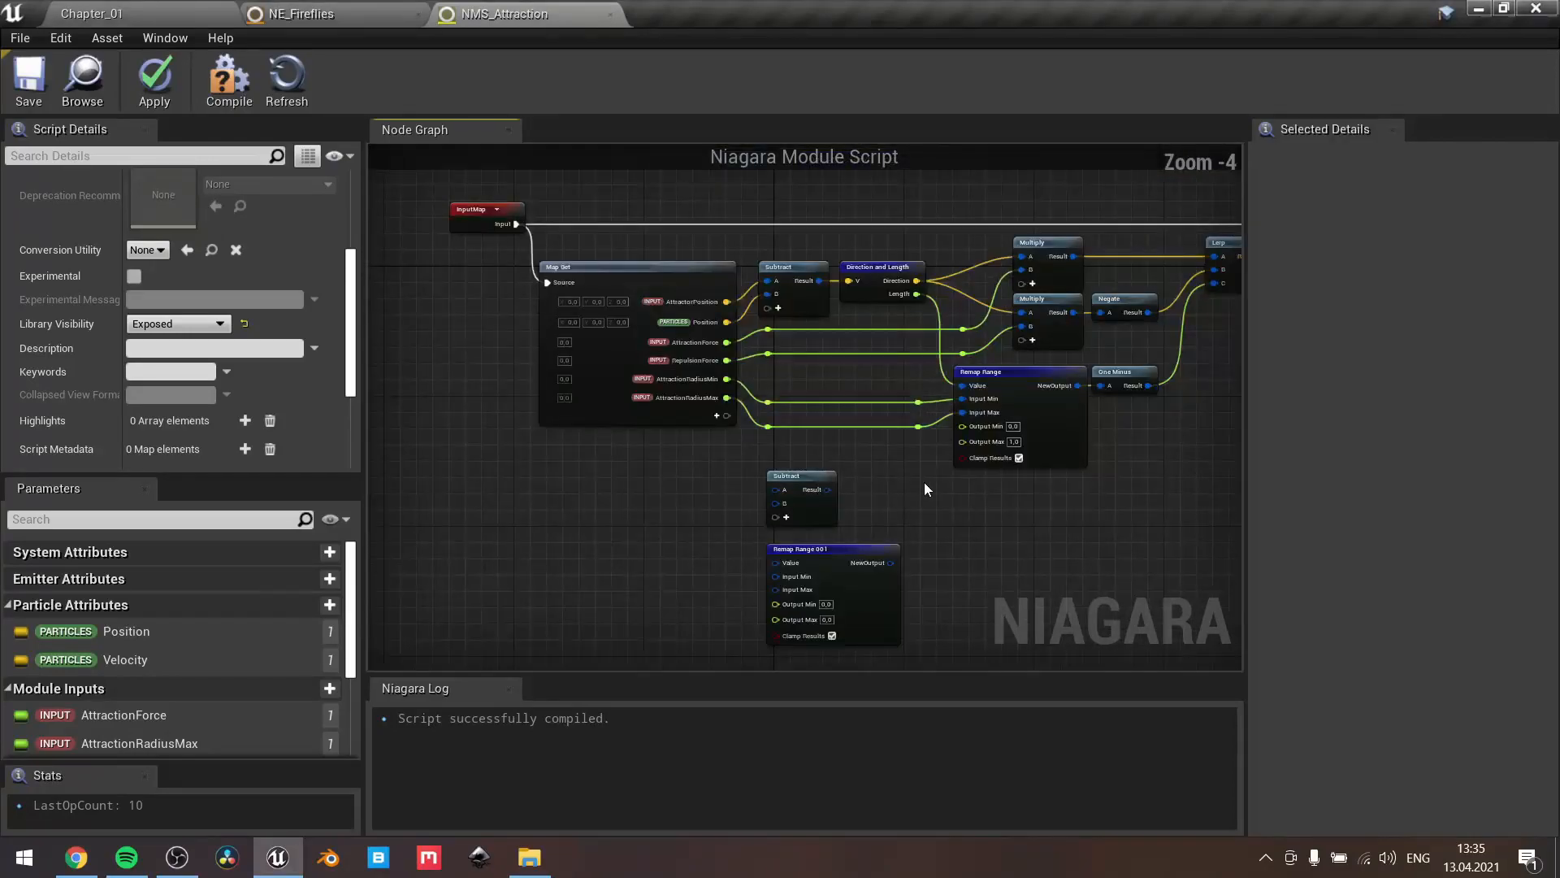
right_drag(924, 481, 667, 572)
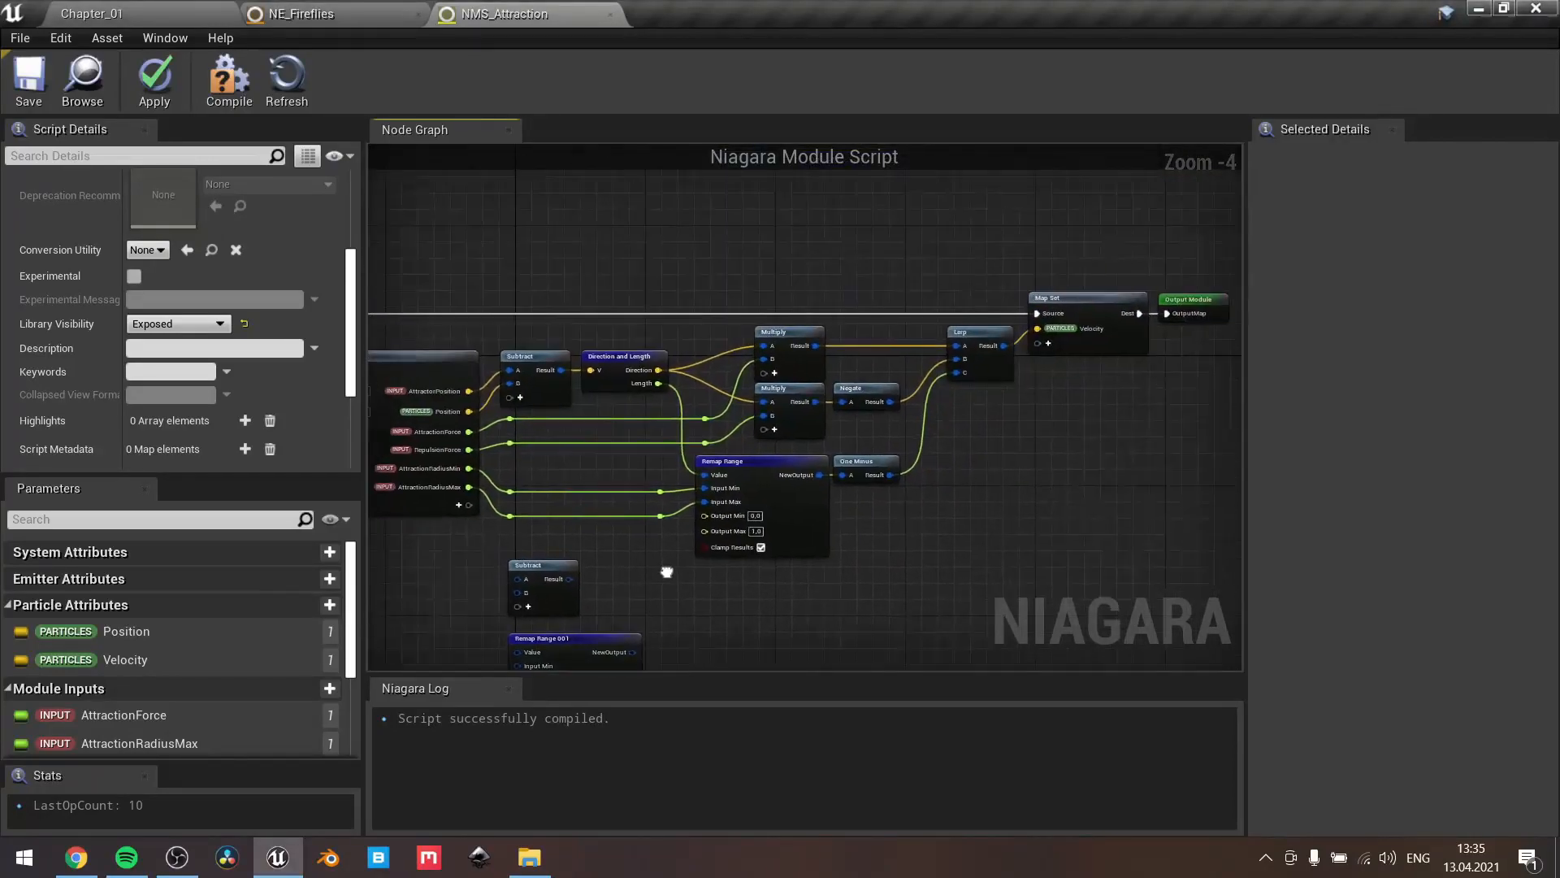
right_drag(1031, 481, 1149, 448)
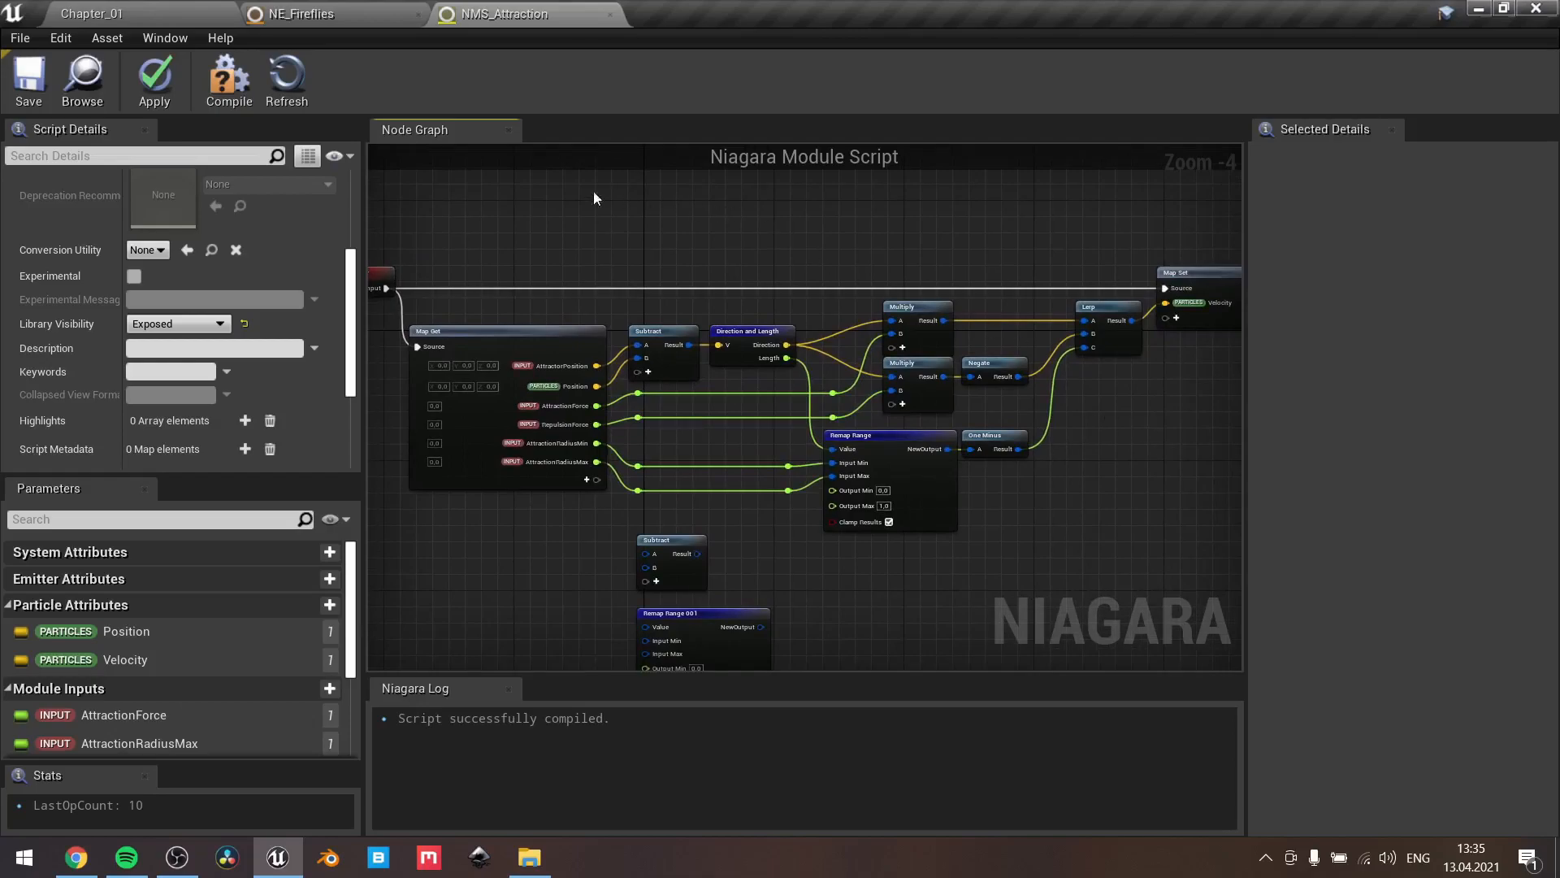
In the NE_Fireflies emitter, show the NMS Attraction module's settings and search the modules available for Particle Update for "nms"
click(356, 17)
click(722, 524)
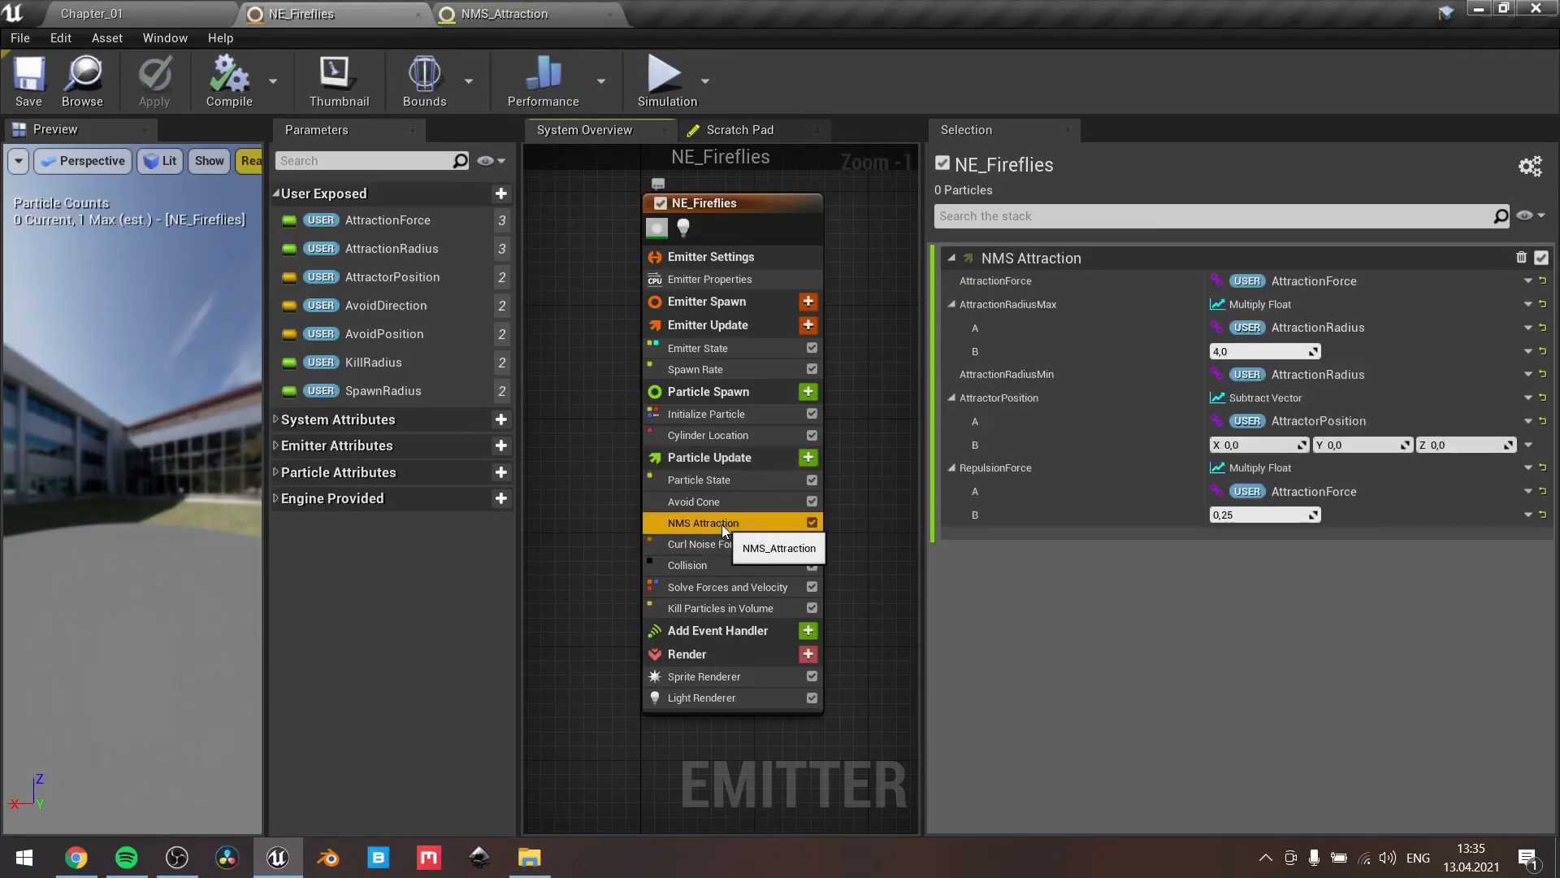
scroll(764, 526, up, 1)
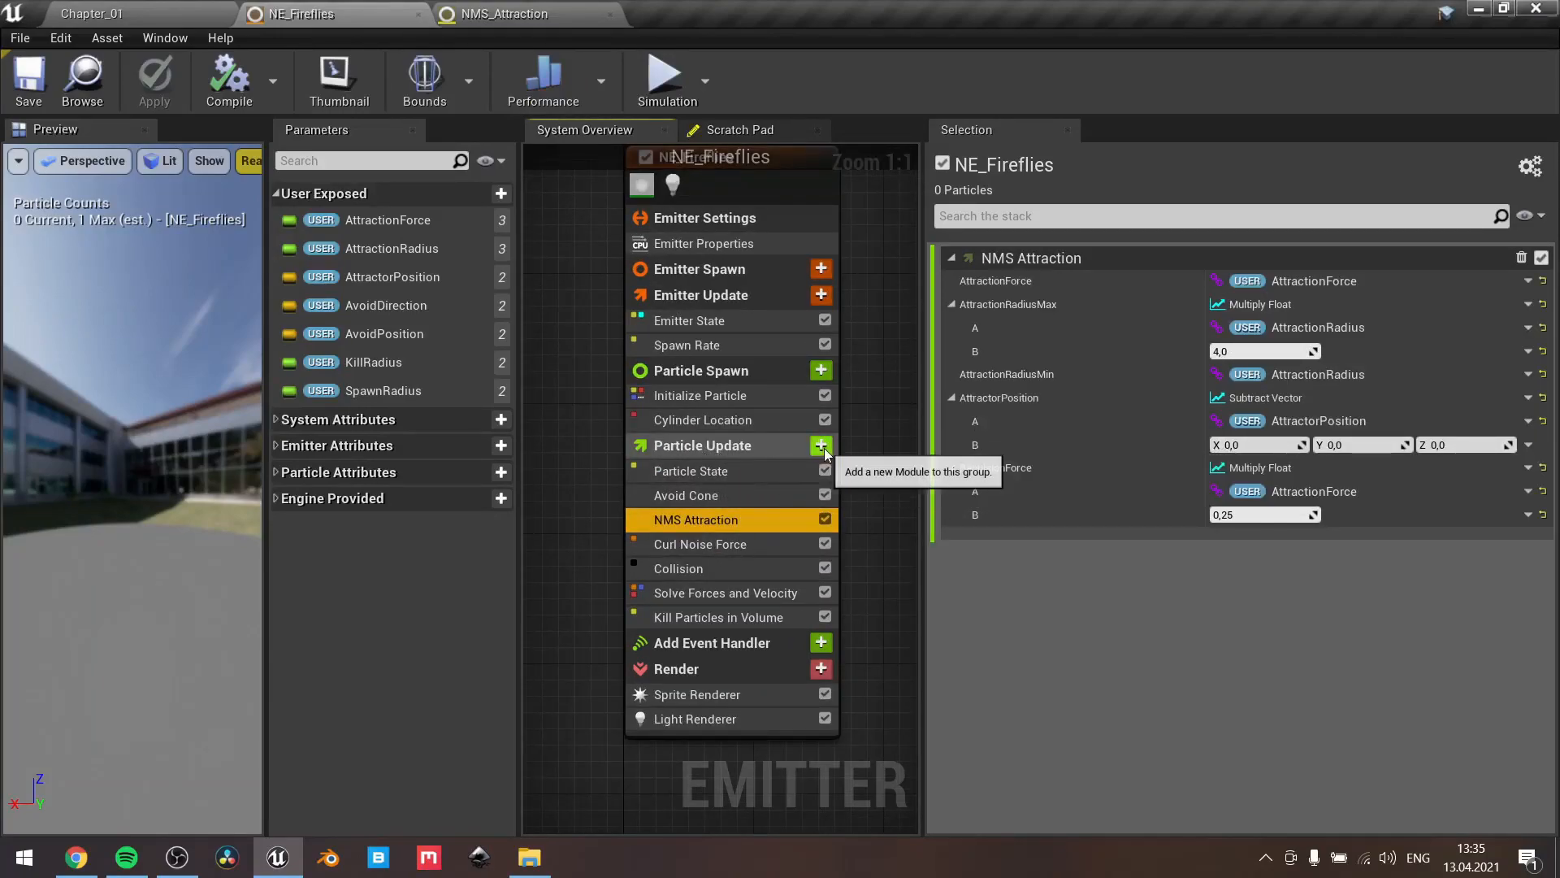
click(822, 446)
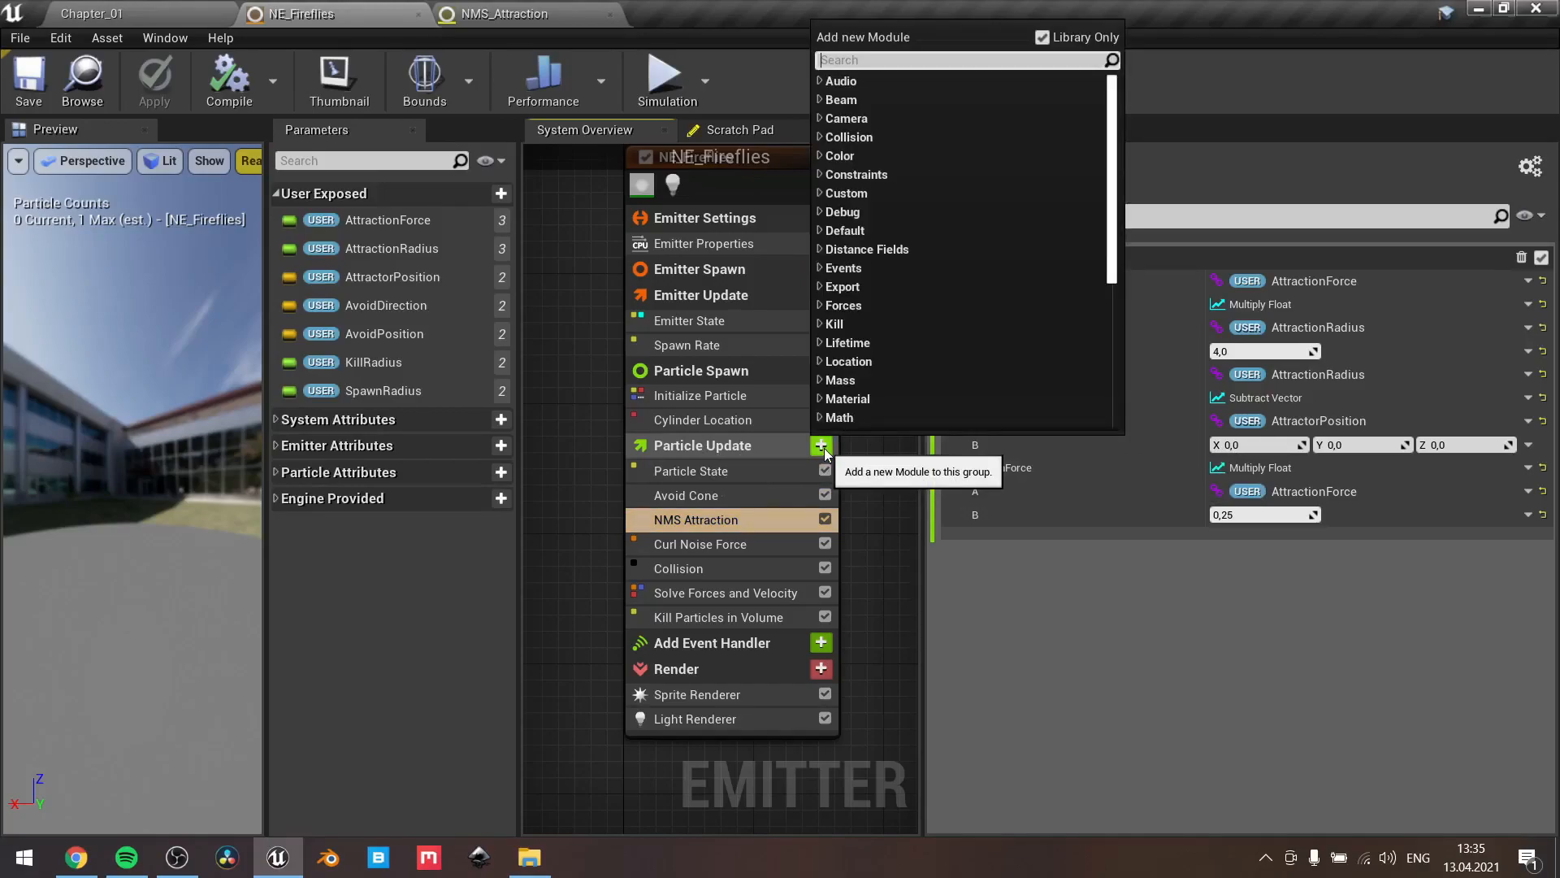
text(nms)
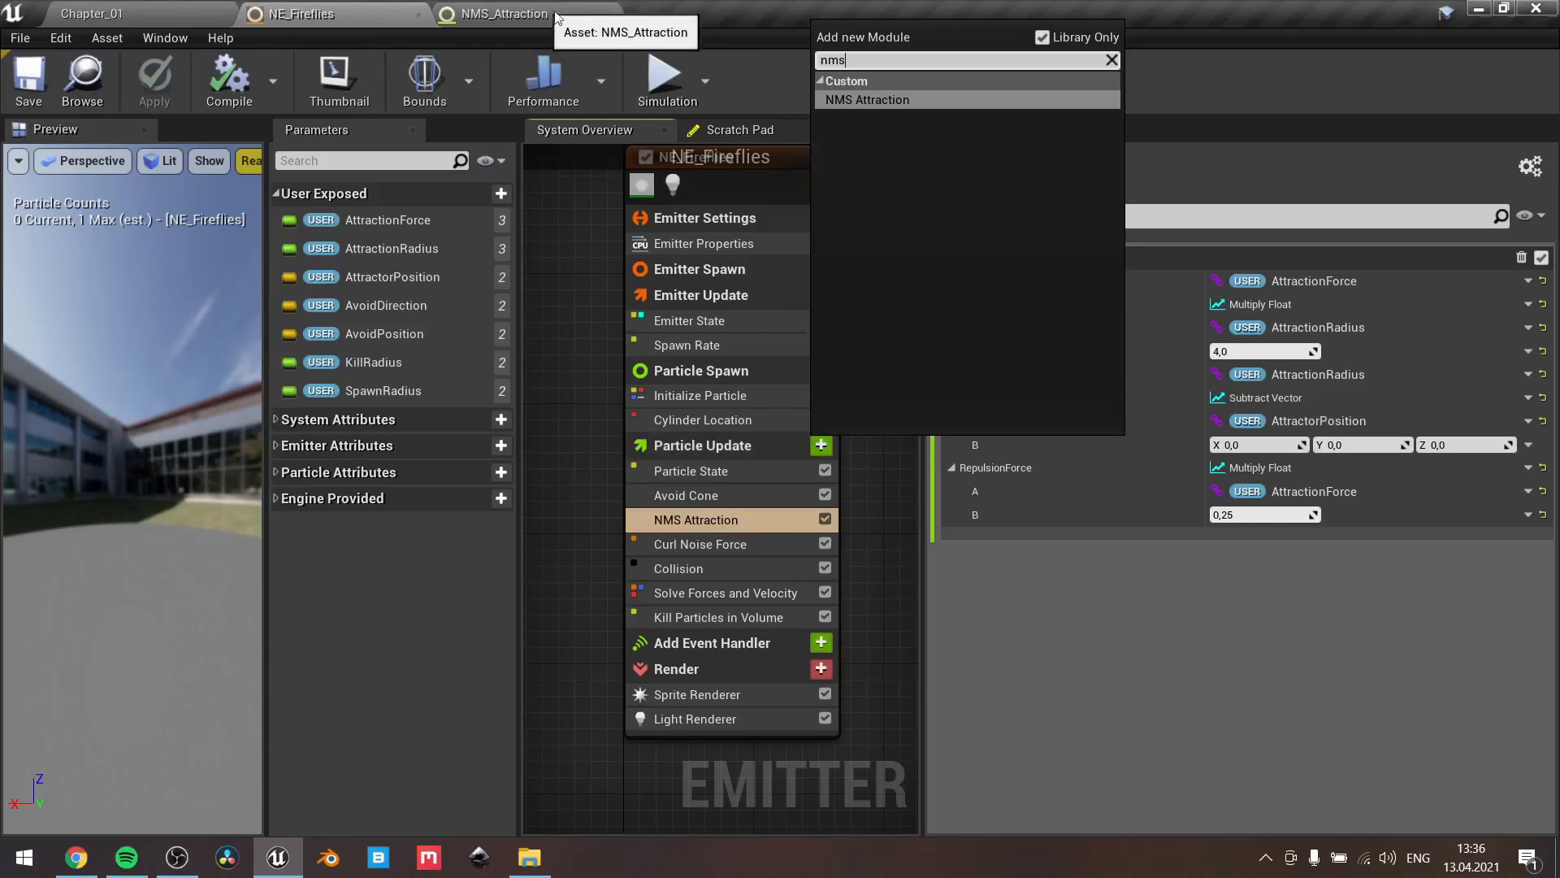
click(565, 442)
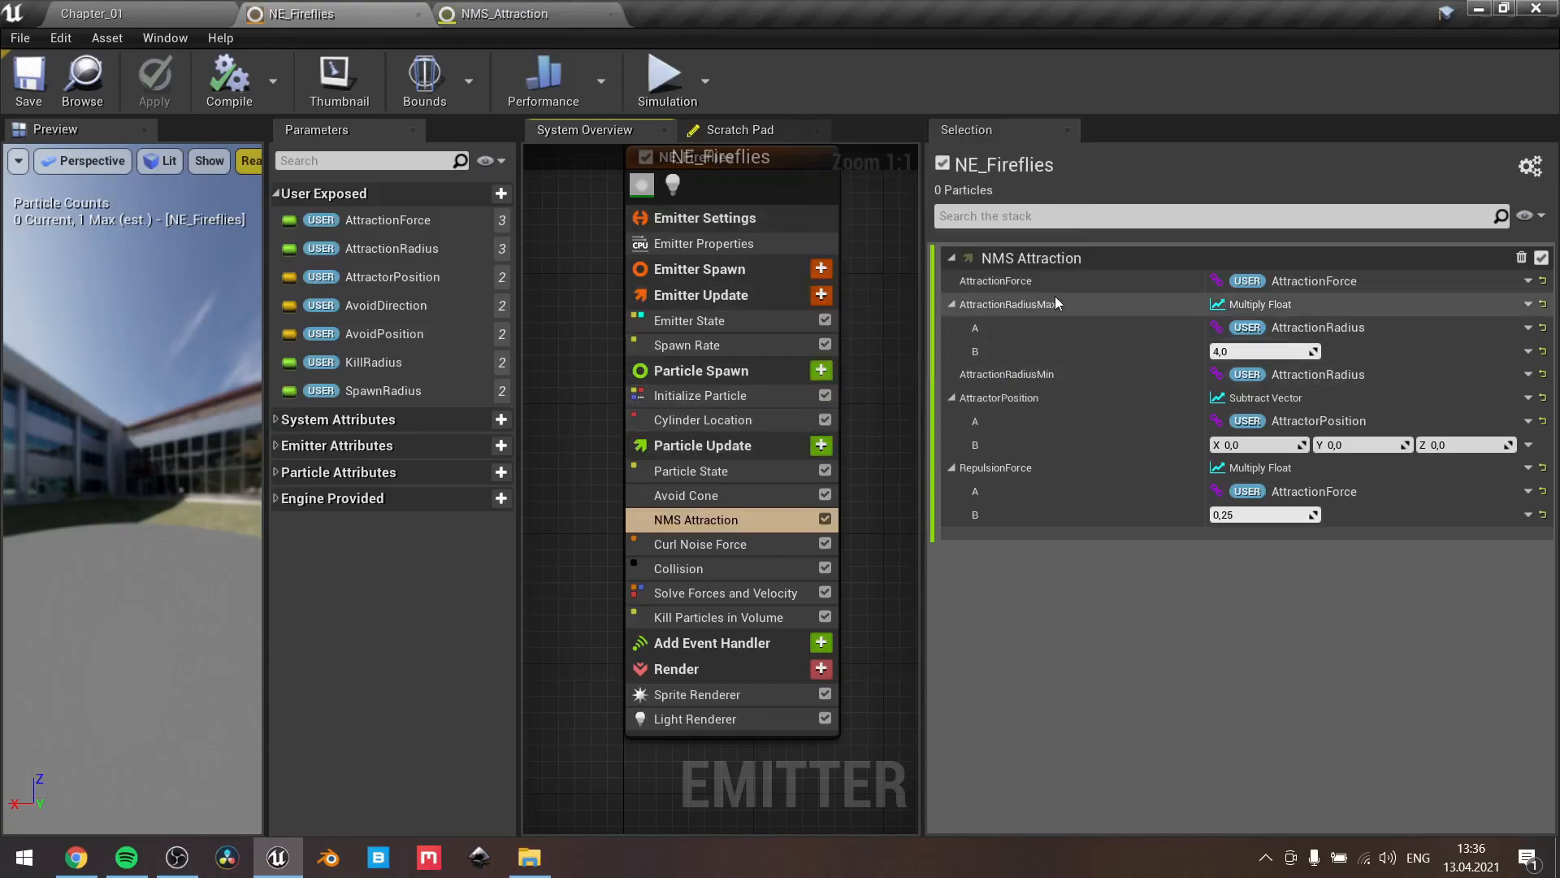
Collapse the AttractionRadiusMax, AttractorPosition and RepulsionForce inputs of the NMS Attraction module
click(952, 305)
click(952, 351)
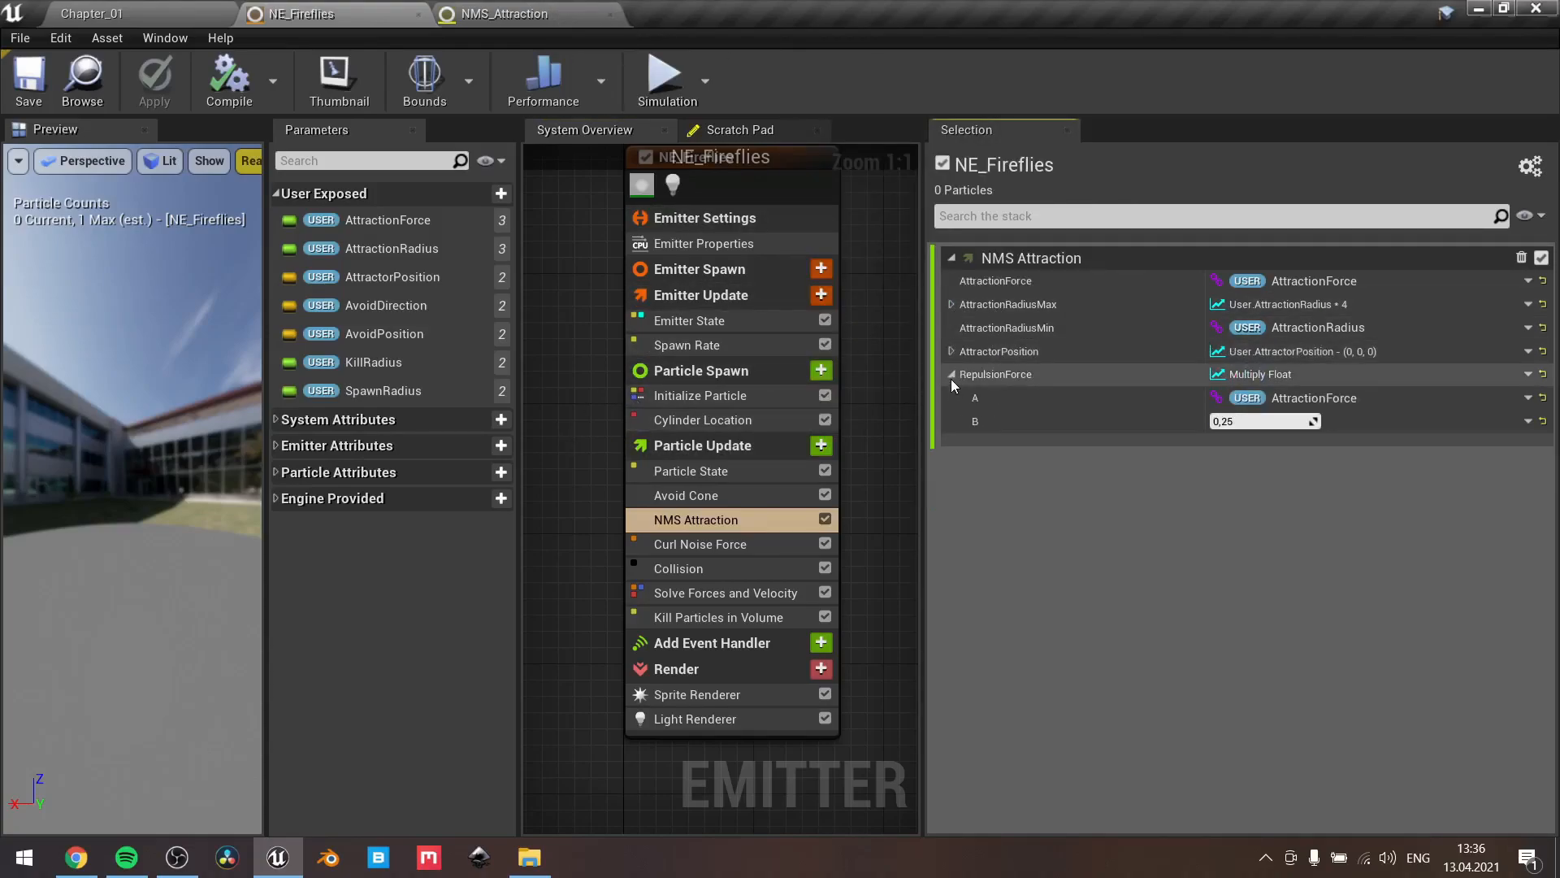
click(951, 375)
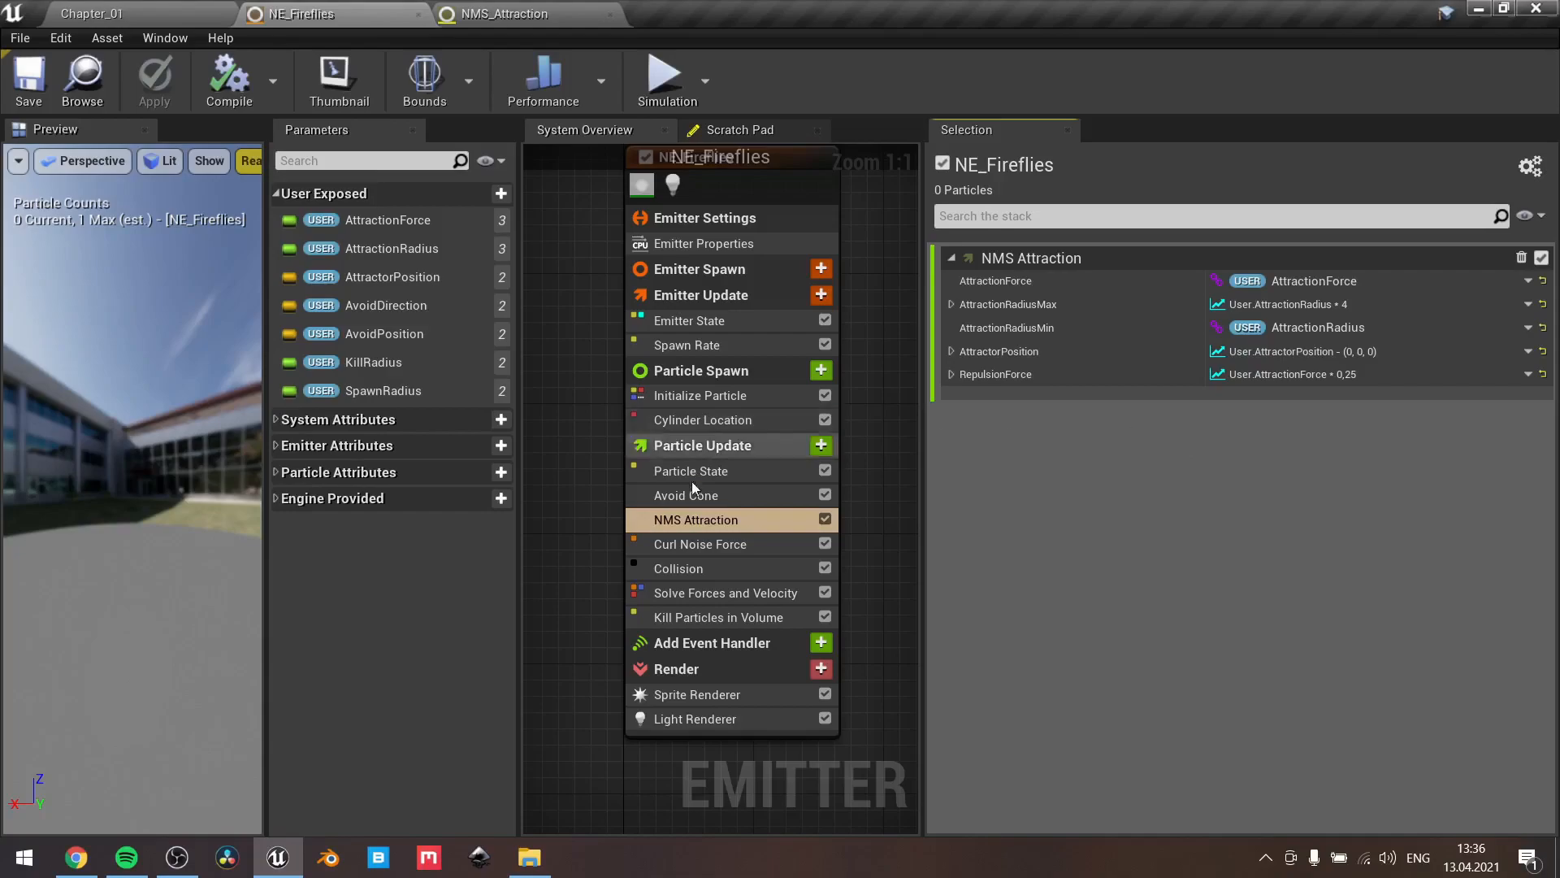
Add a second NMS Attraction module to Particle Update and move it directly beneath the existing NMS Attraction module
click(815, 447)
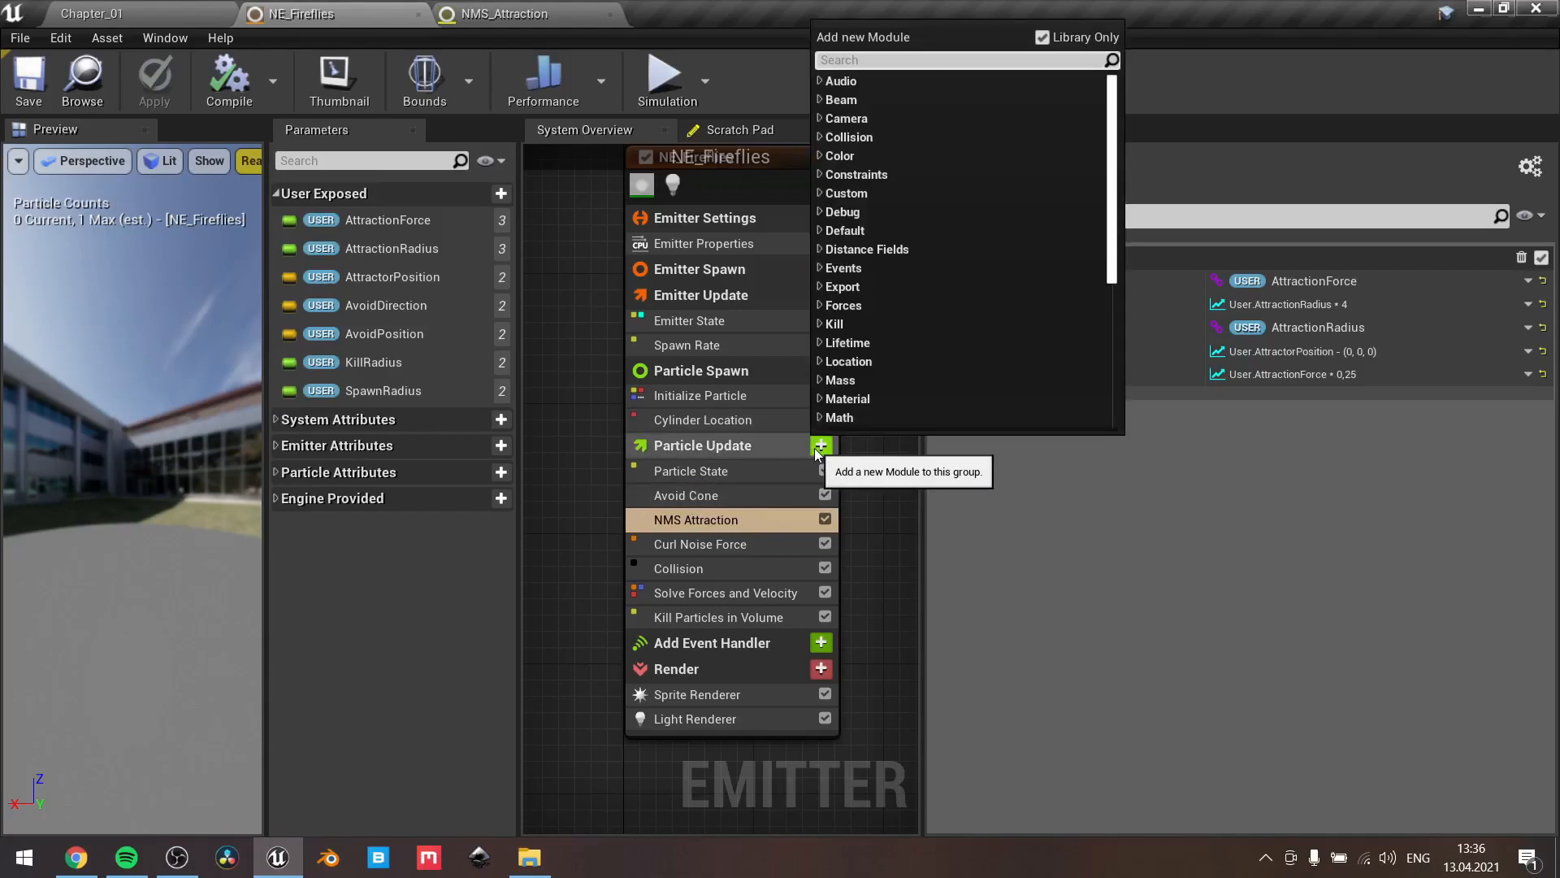
text(nms)
key(Return)
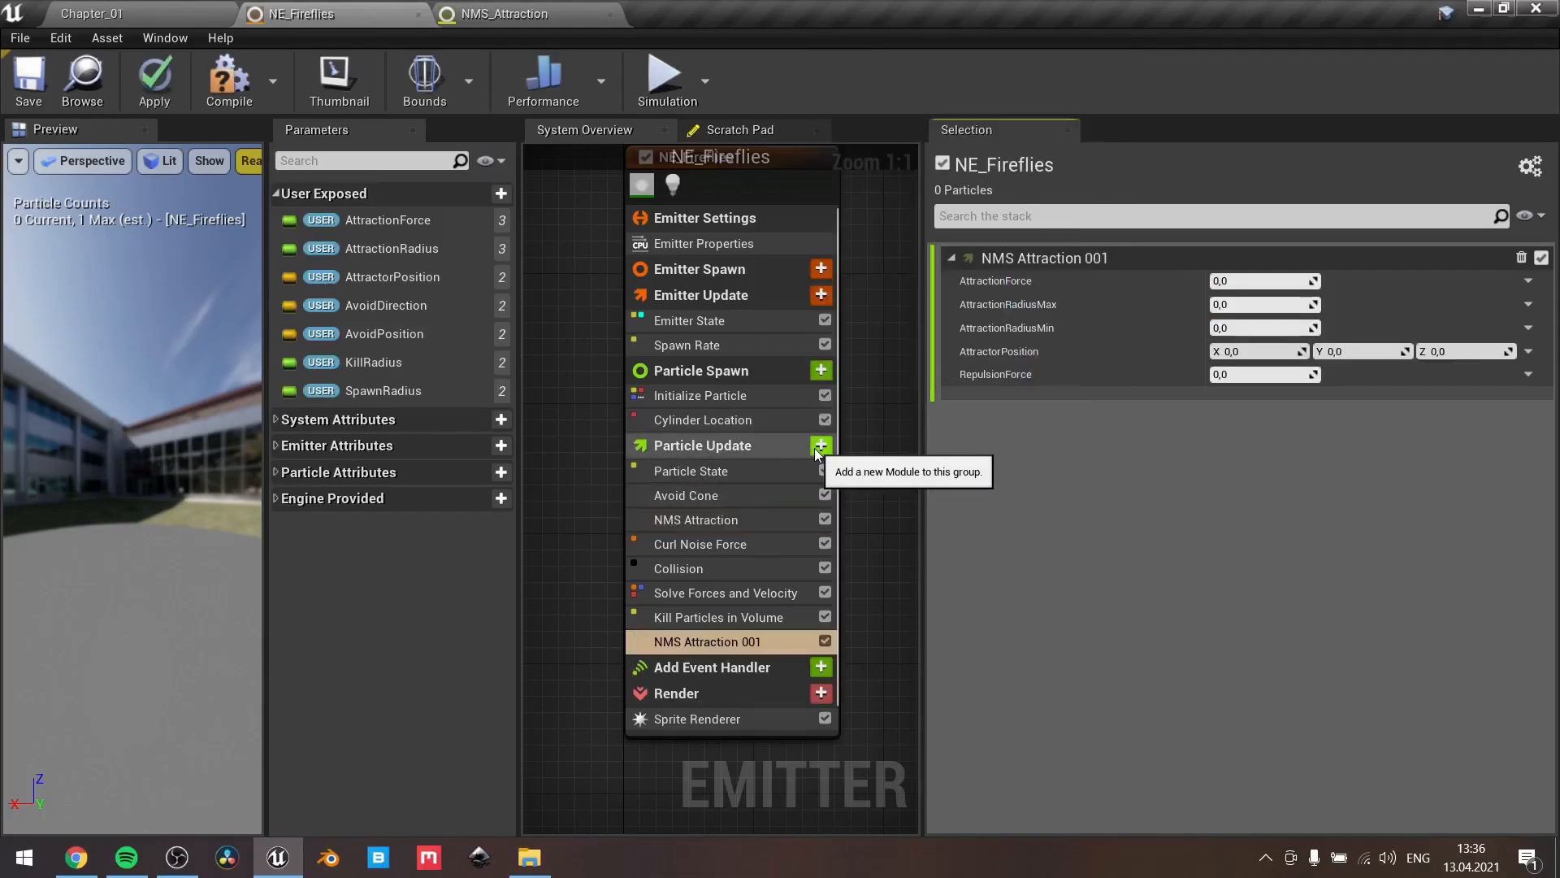
drag(727, 641, 715, 531)
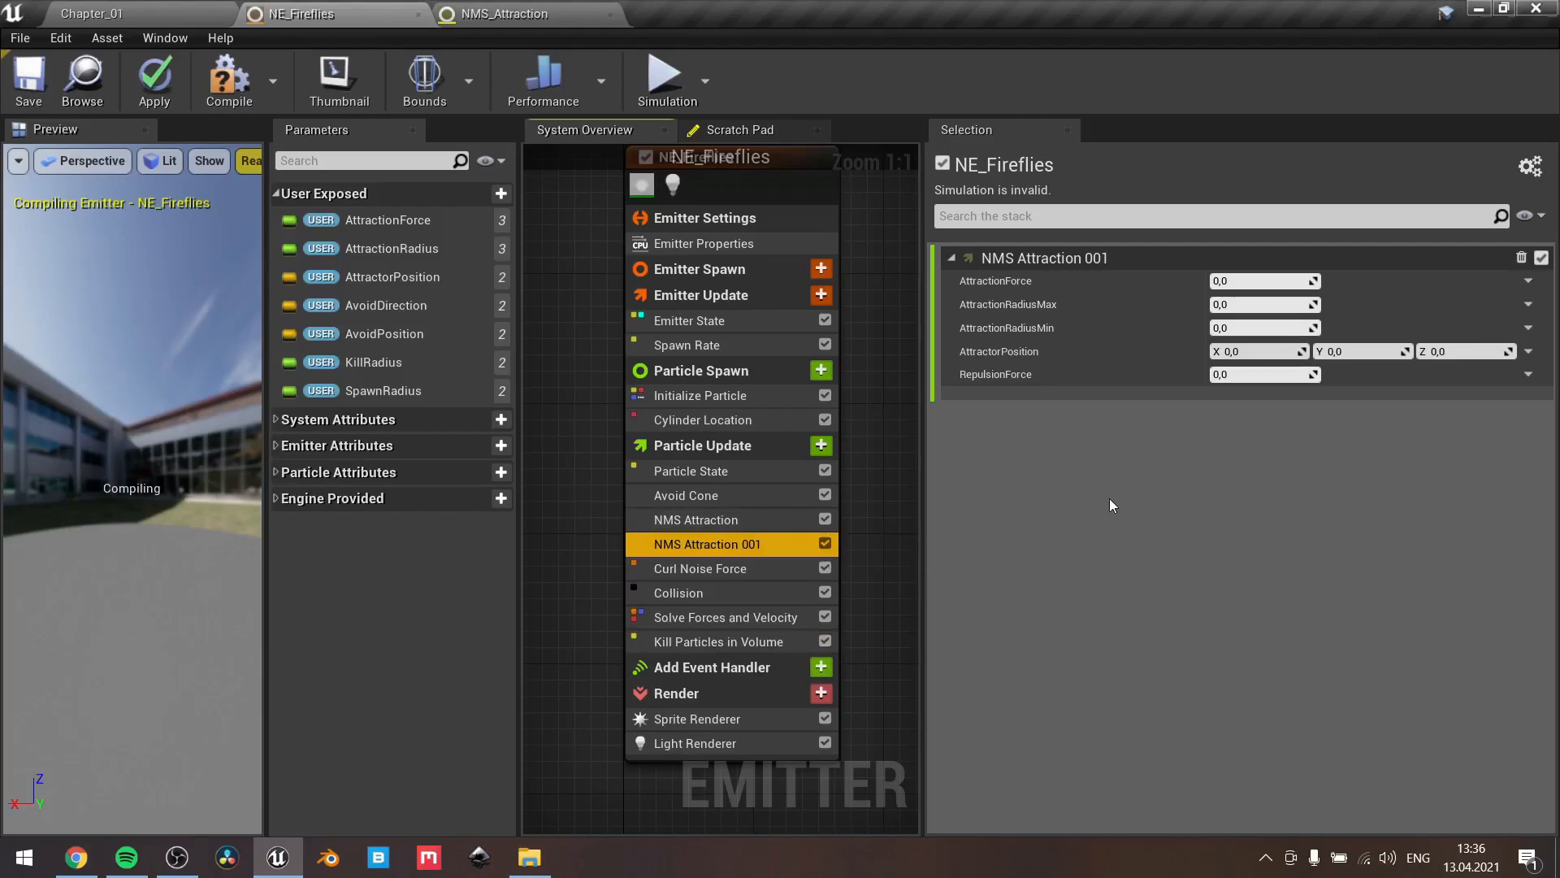
Compare the inputs of the two NMS Attraction modules and expand the original's AttractionRadiusMax, AttractorPosition and RepulsionForce inputs
click(726, 517)
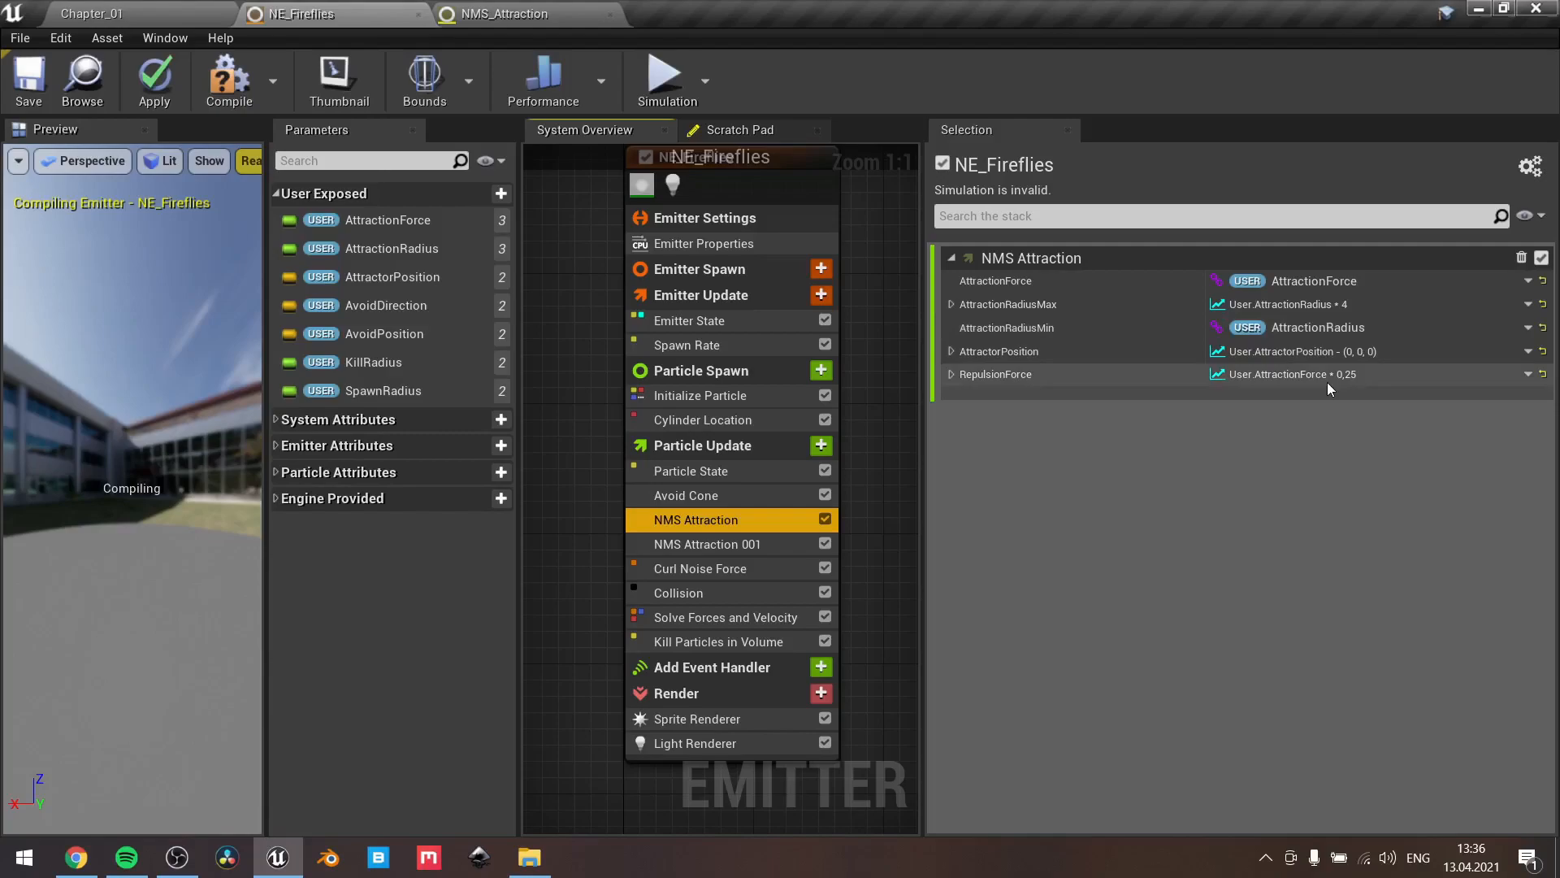
click(741, 541)
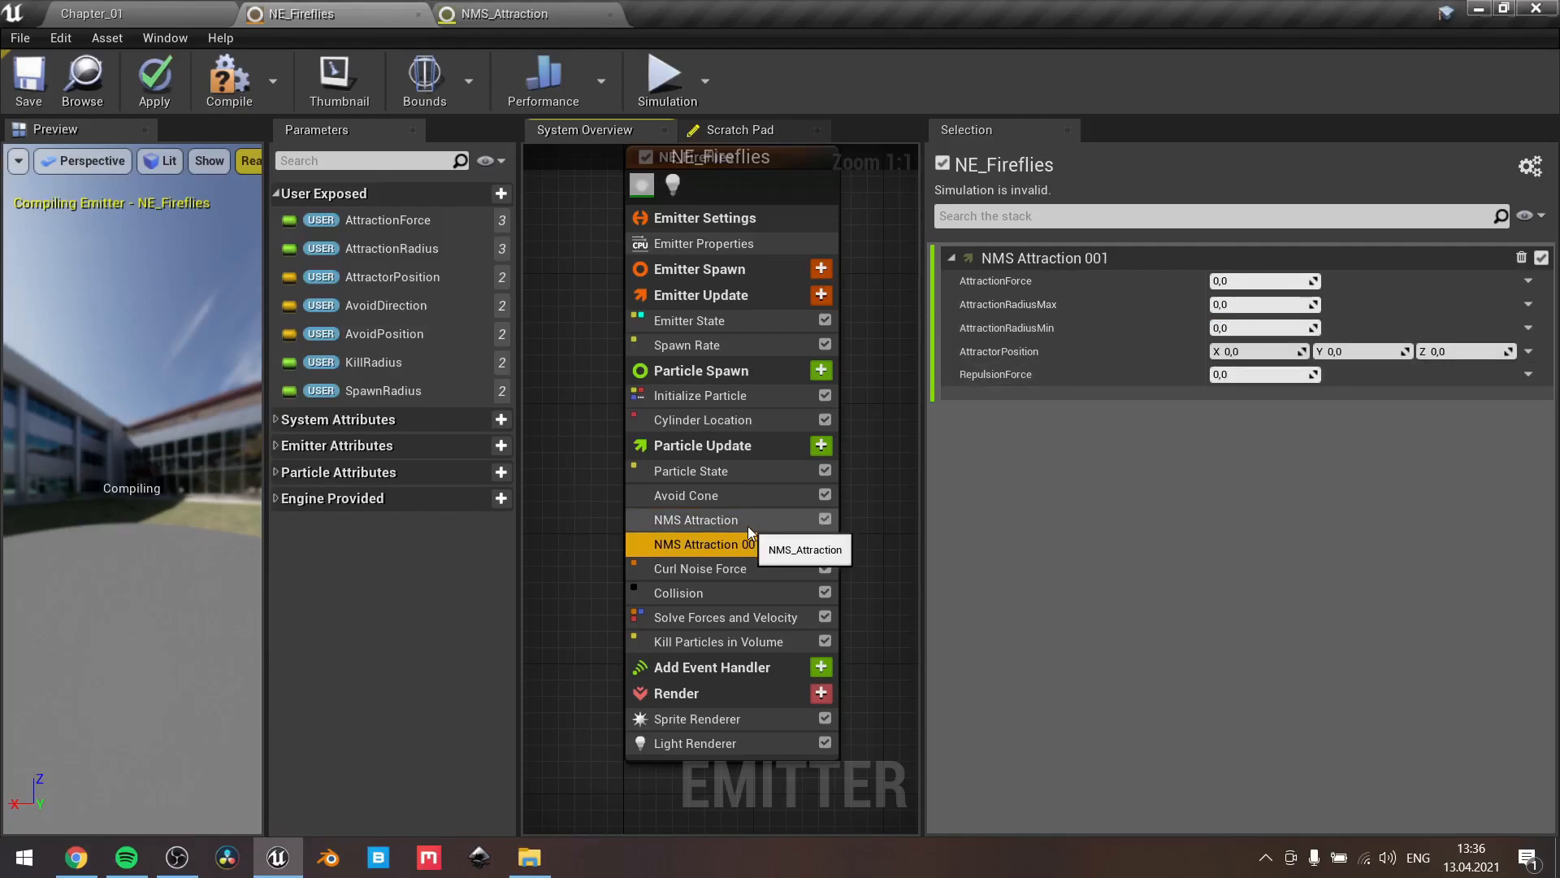
click(748, 525)
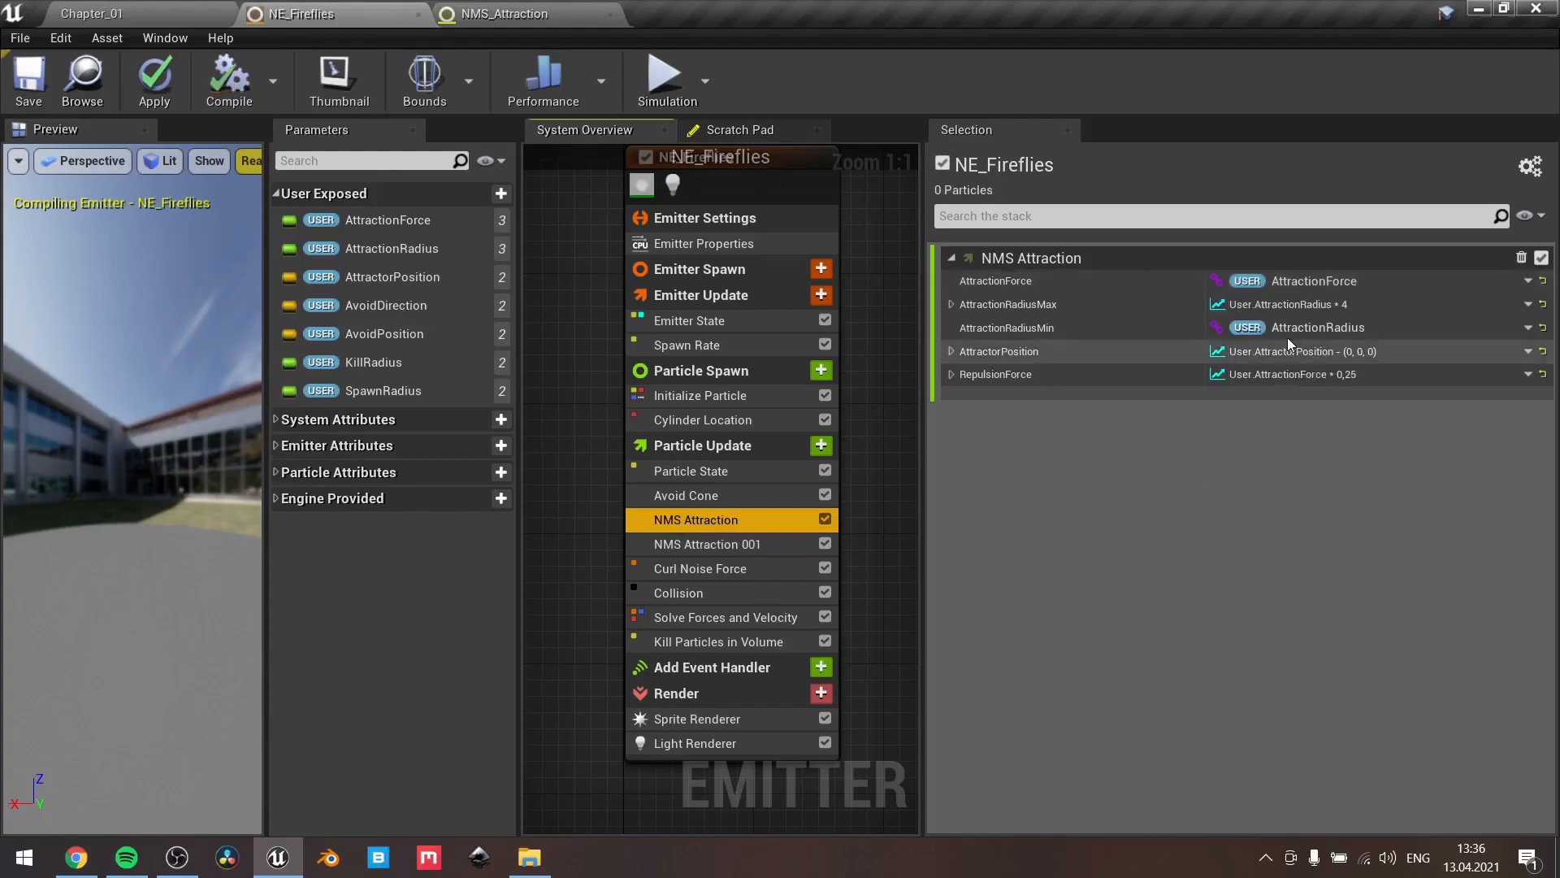
click(950, 305)
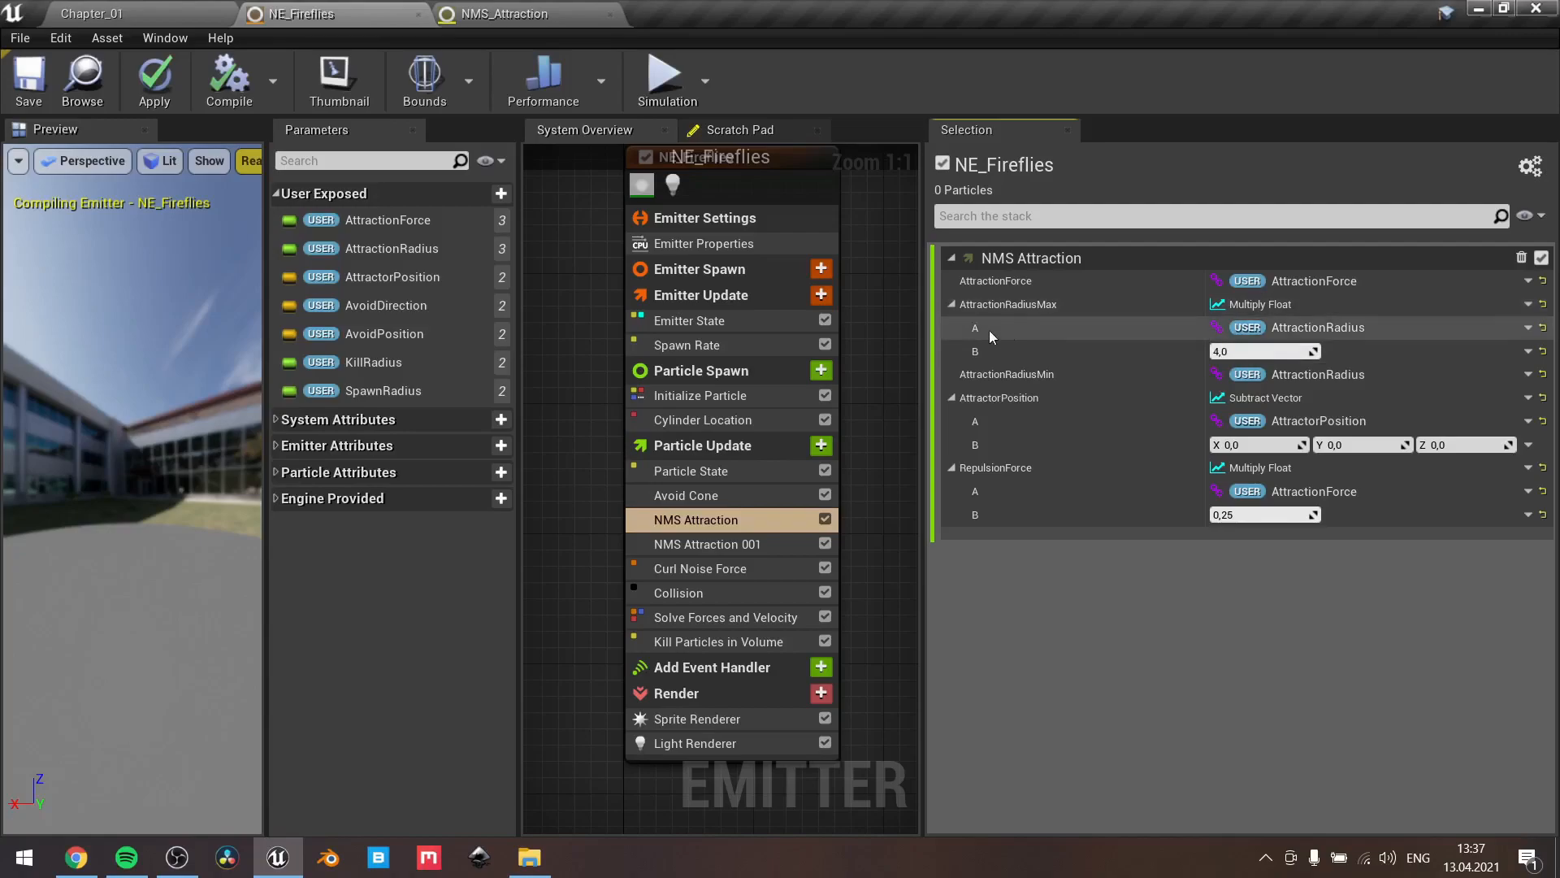
Collapse and re-expand the original NMS Attraction module's AttractionRadiusMax input, and show the inputs of NMS Attraction 001
click(951, 304)
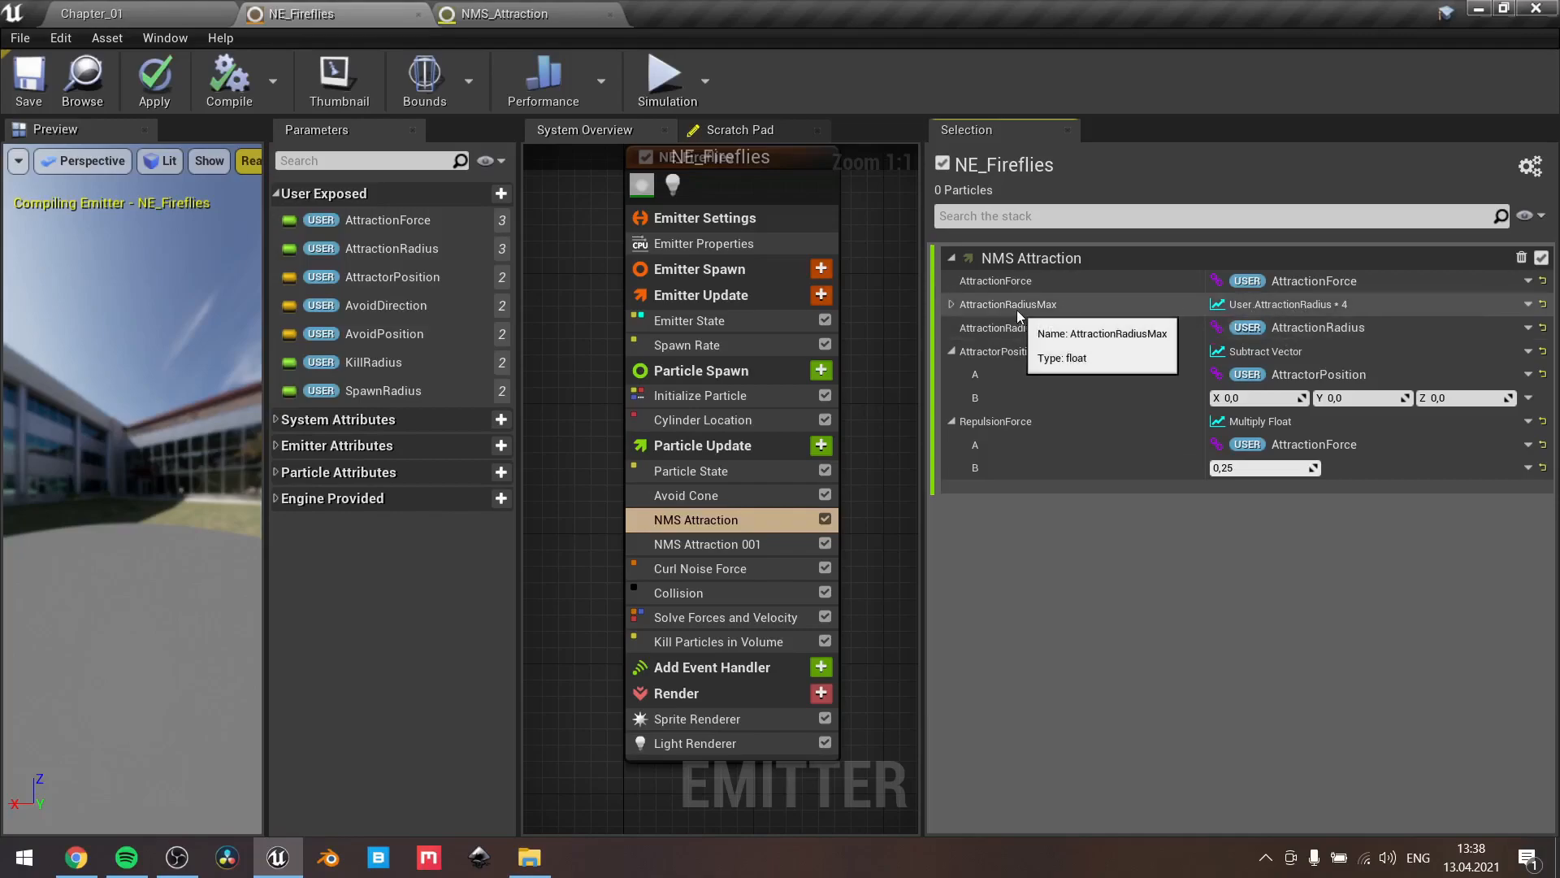
click(951, 303)
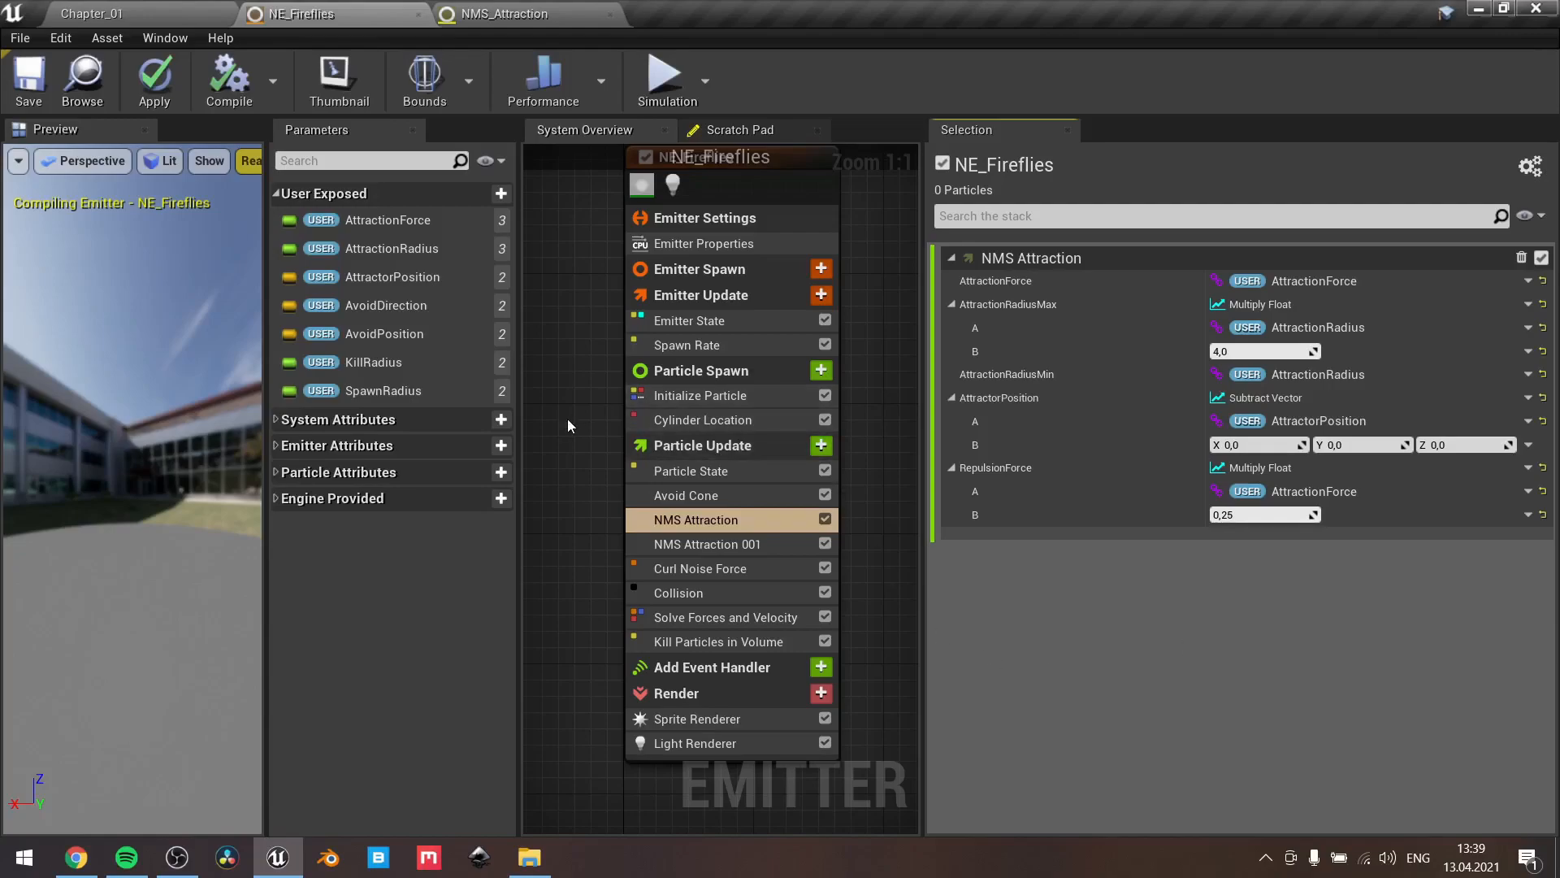
click(709, 546)
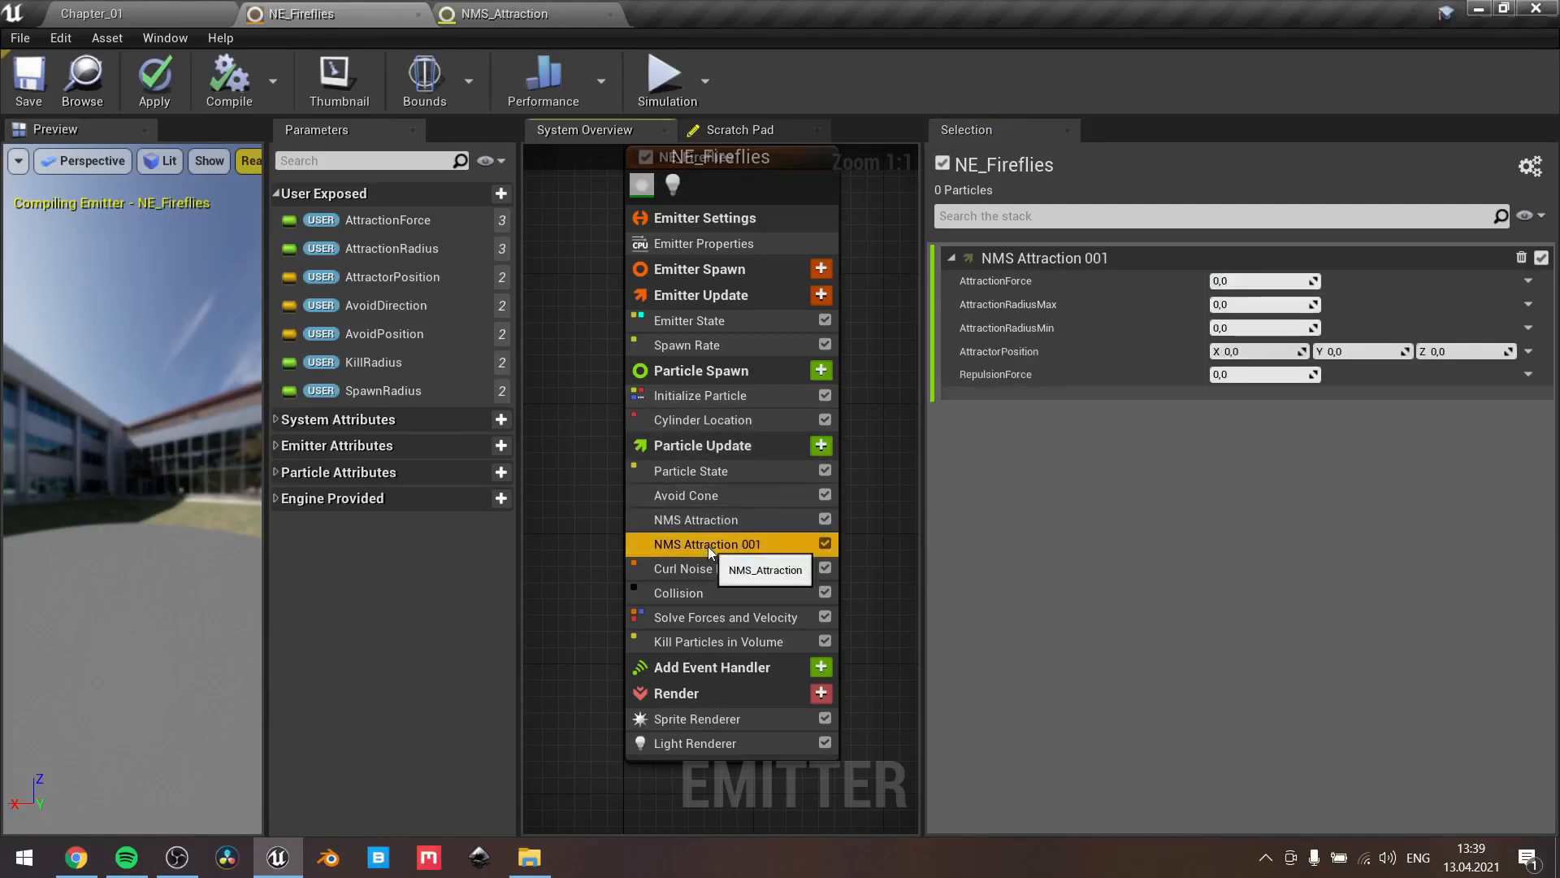
Switch to the Chapter_01 level and select the BP_Fireflies actor to show its attraction settings
click(195, 10)
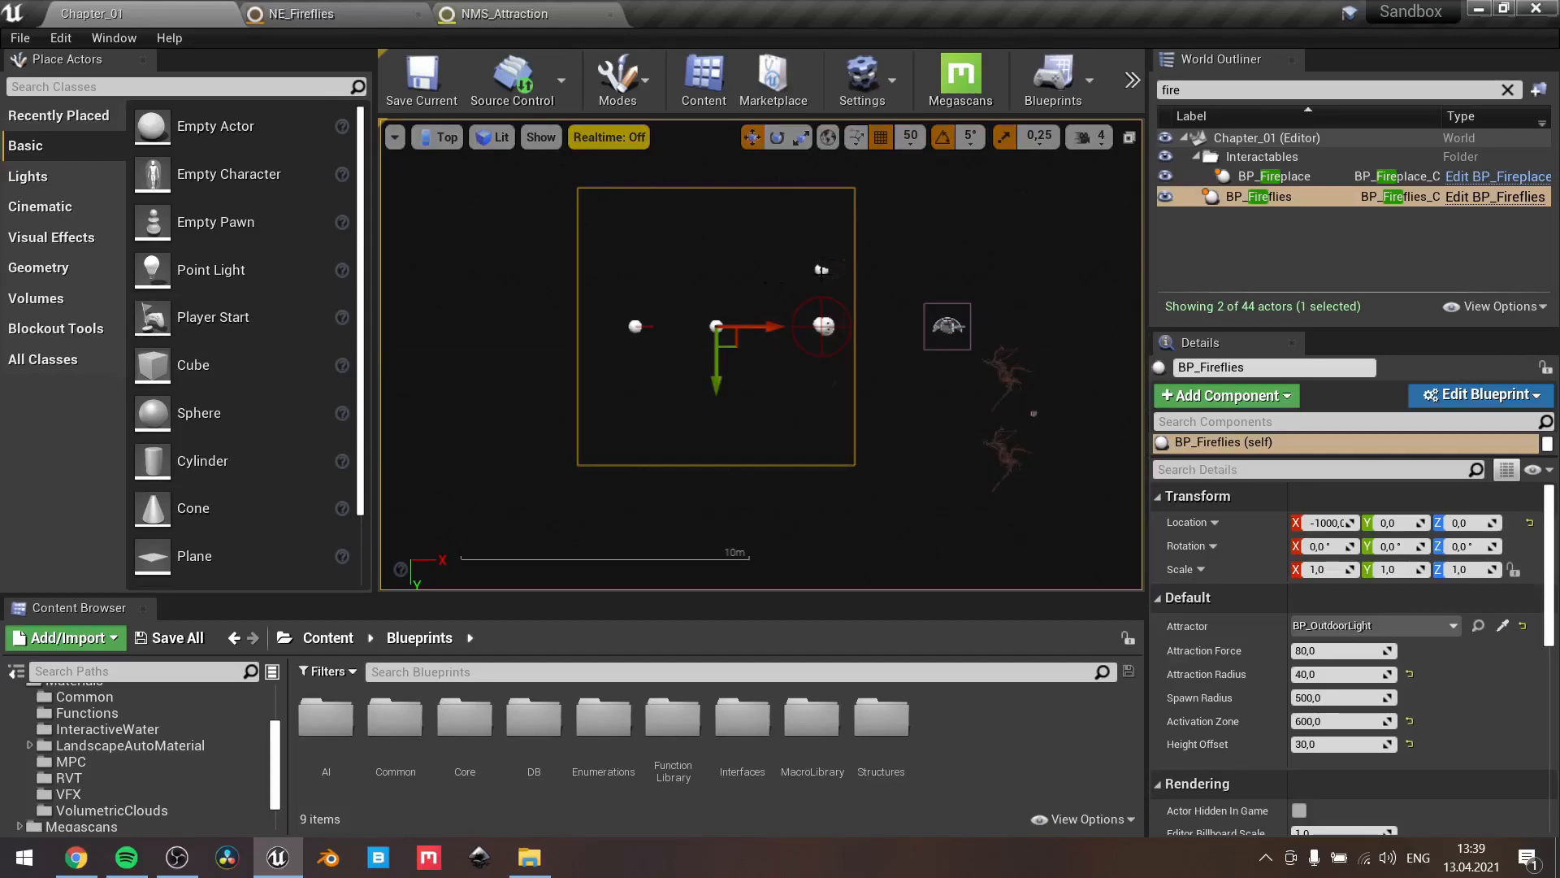
click(1315, 265)
click(1266, 196)
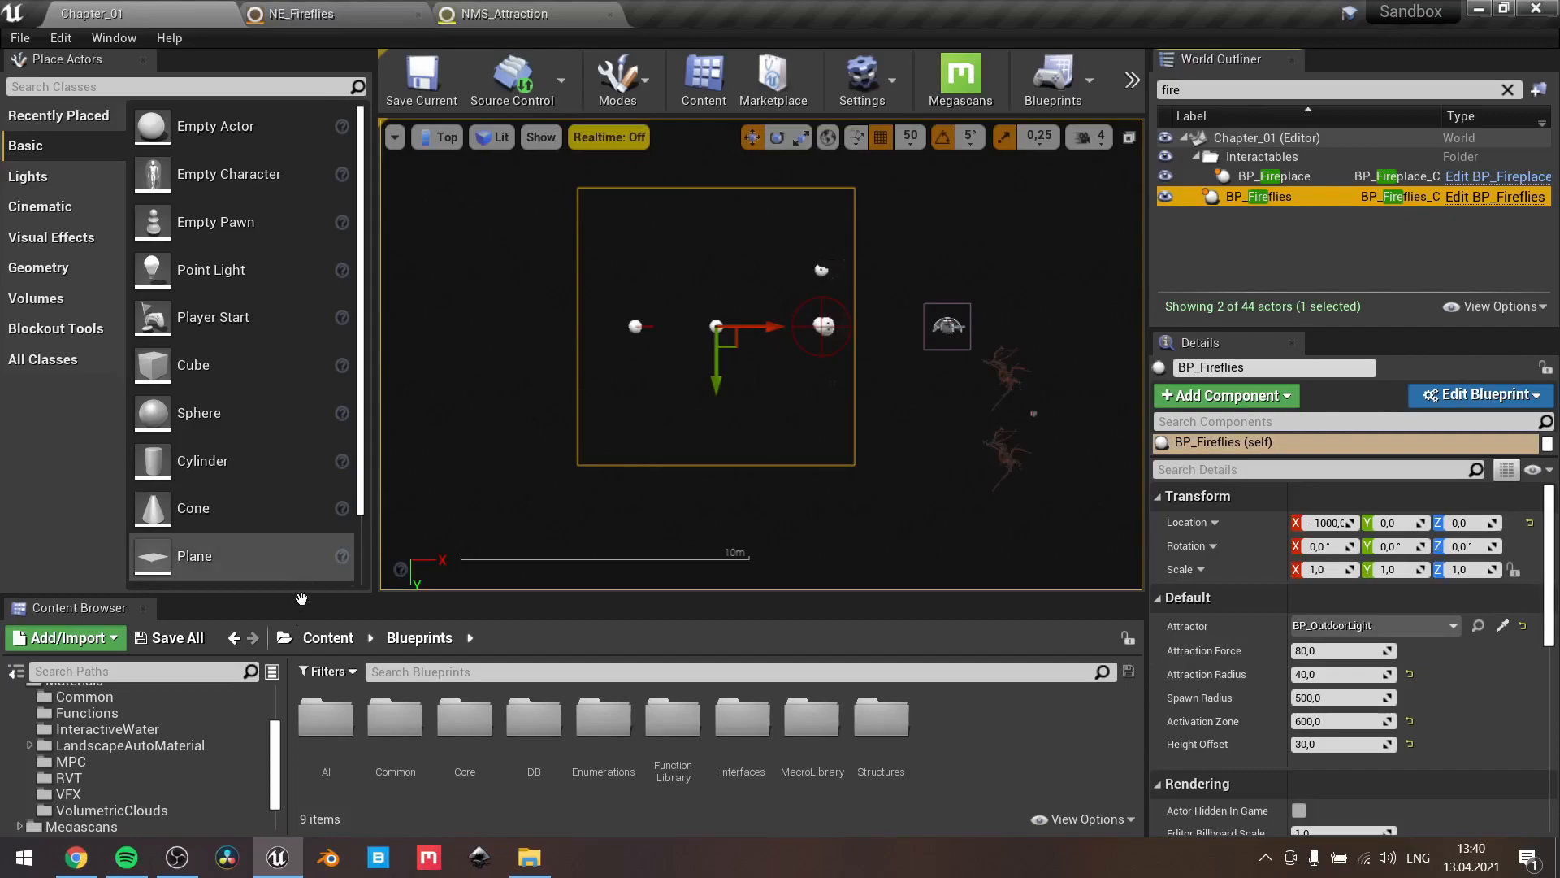
Search the level's actors for "ligh" and raise BP_OutdoorLight to a Z location of 150 in the perspective view
click(1263, 86)
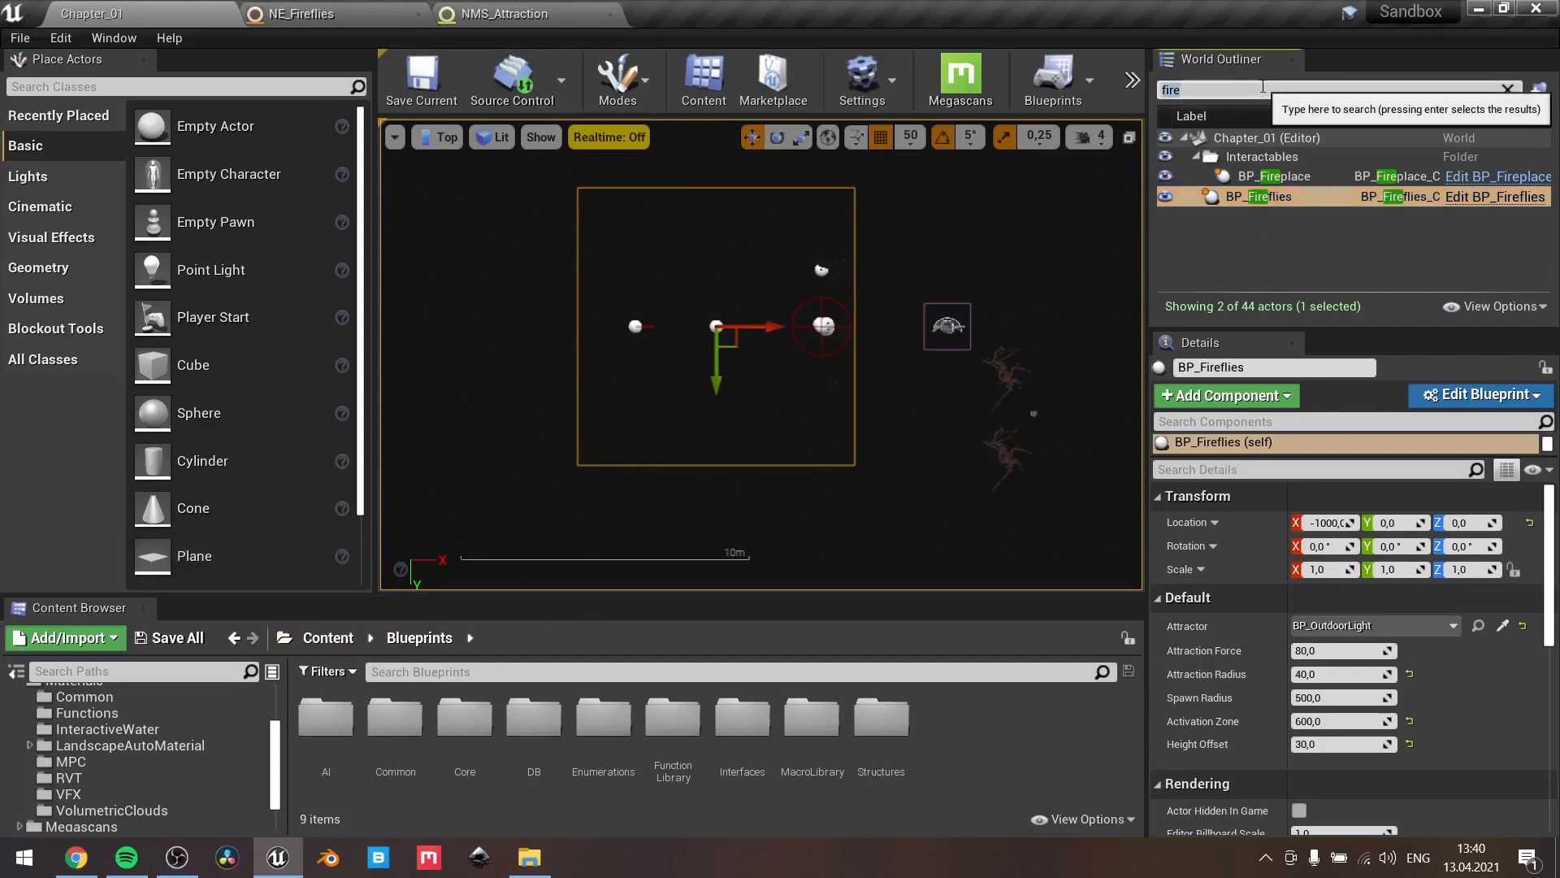
text(ligh)
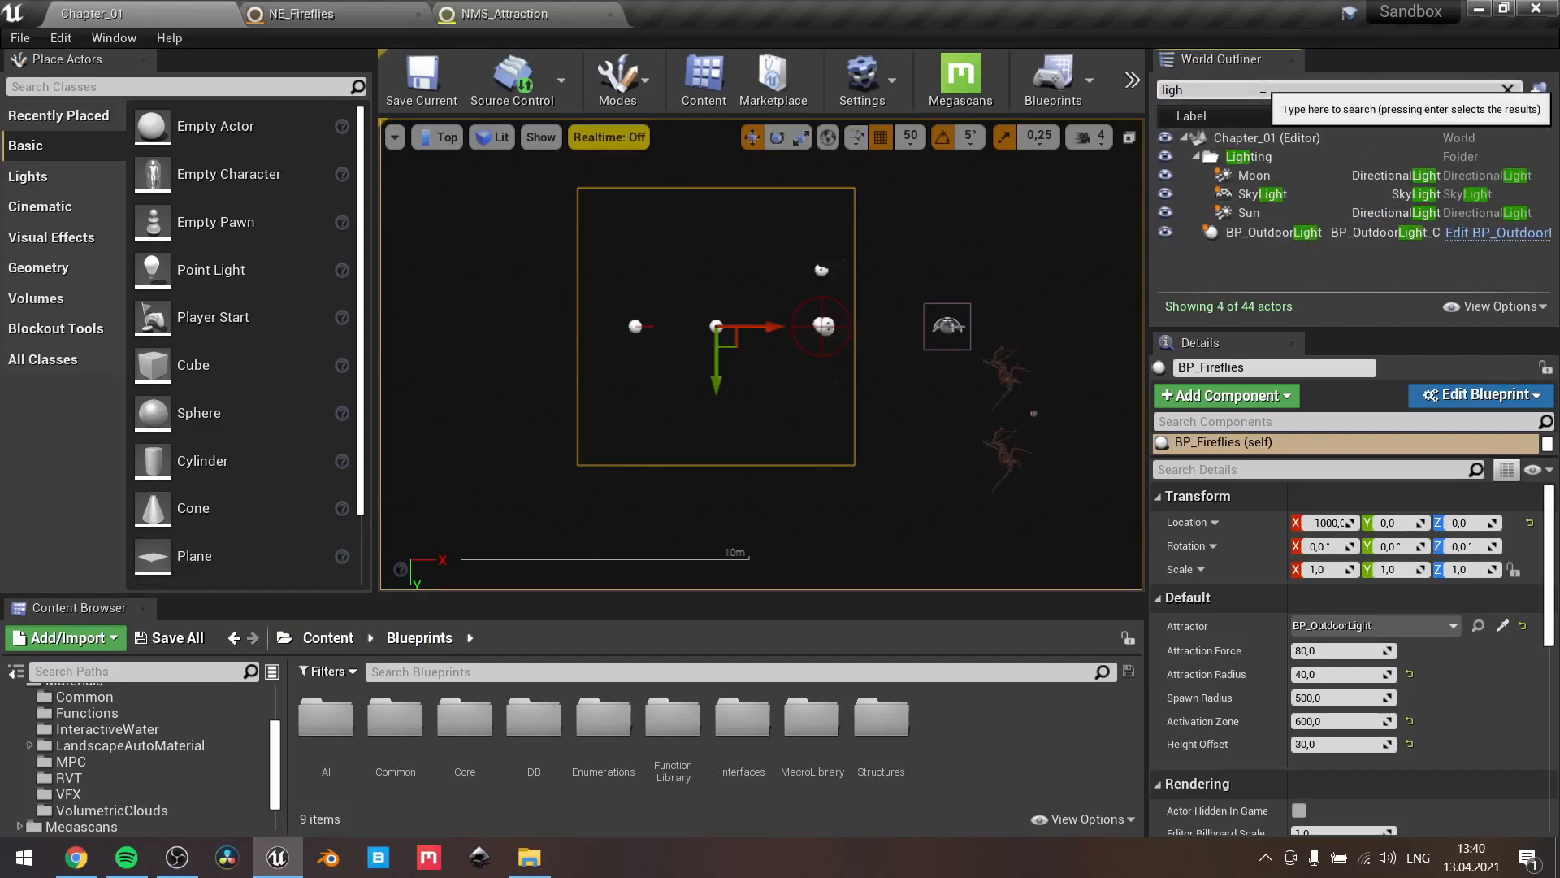
click(1284, 232)
click(440, 136)
click(456, 161)
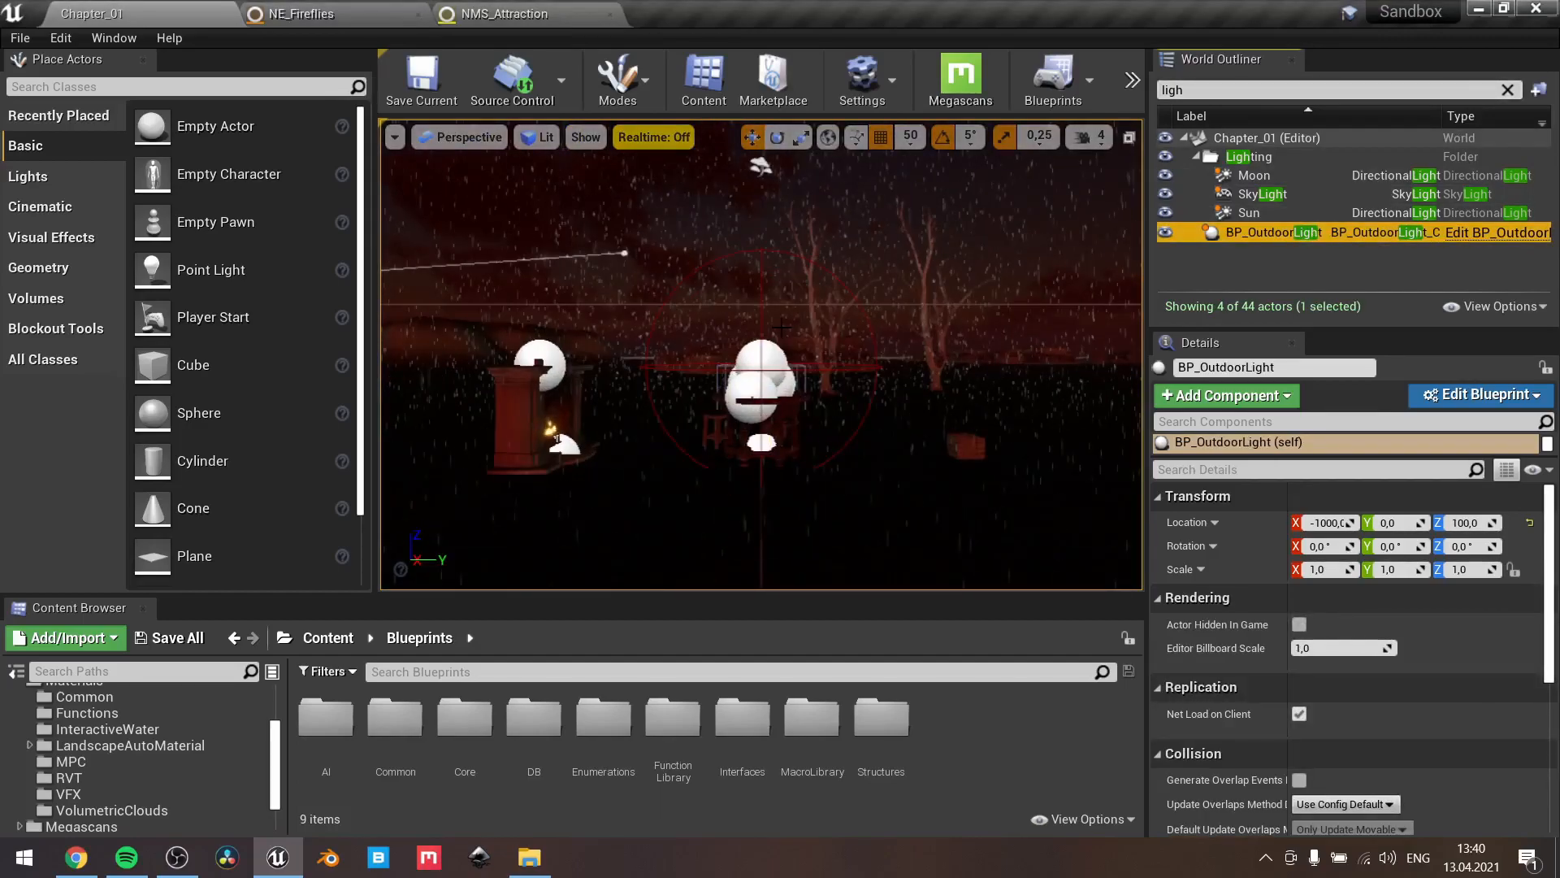
click(760, 366)
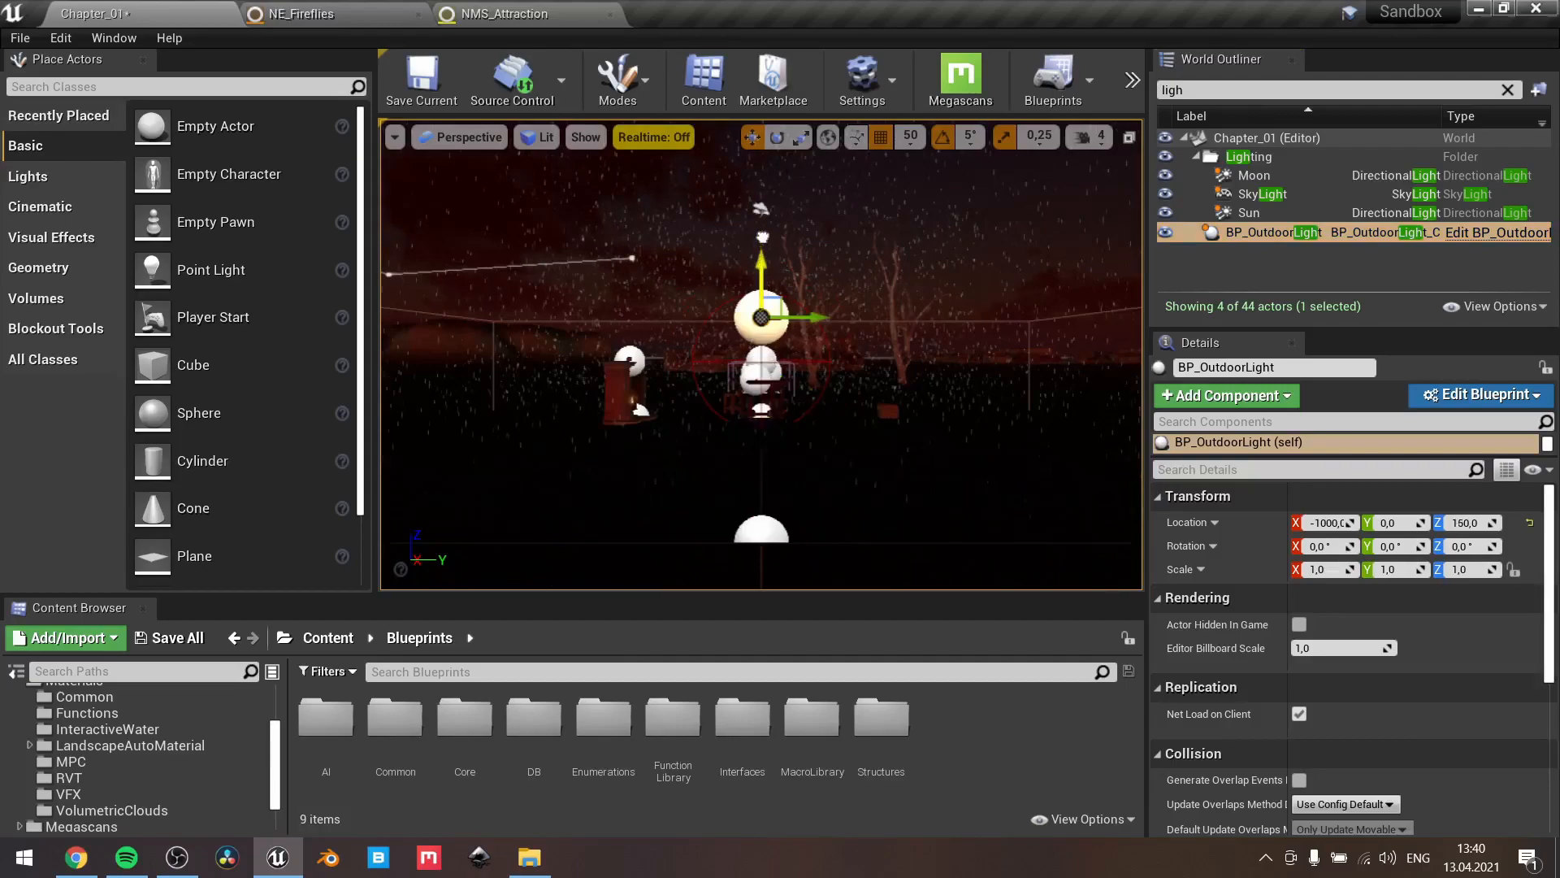
drag(760, 366, 760, 291)
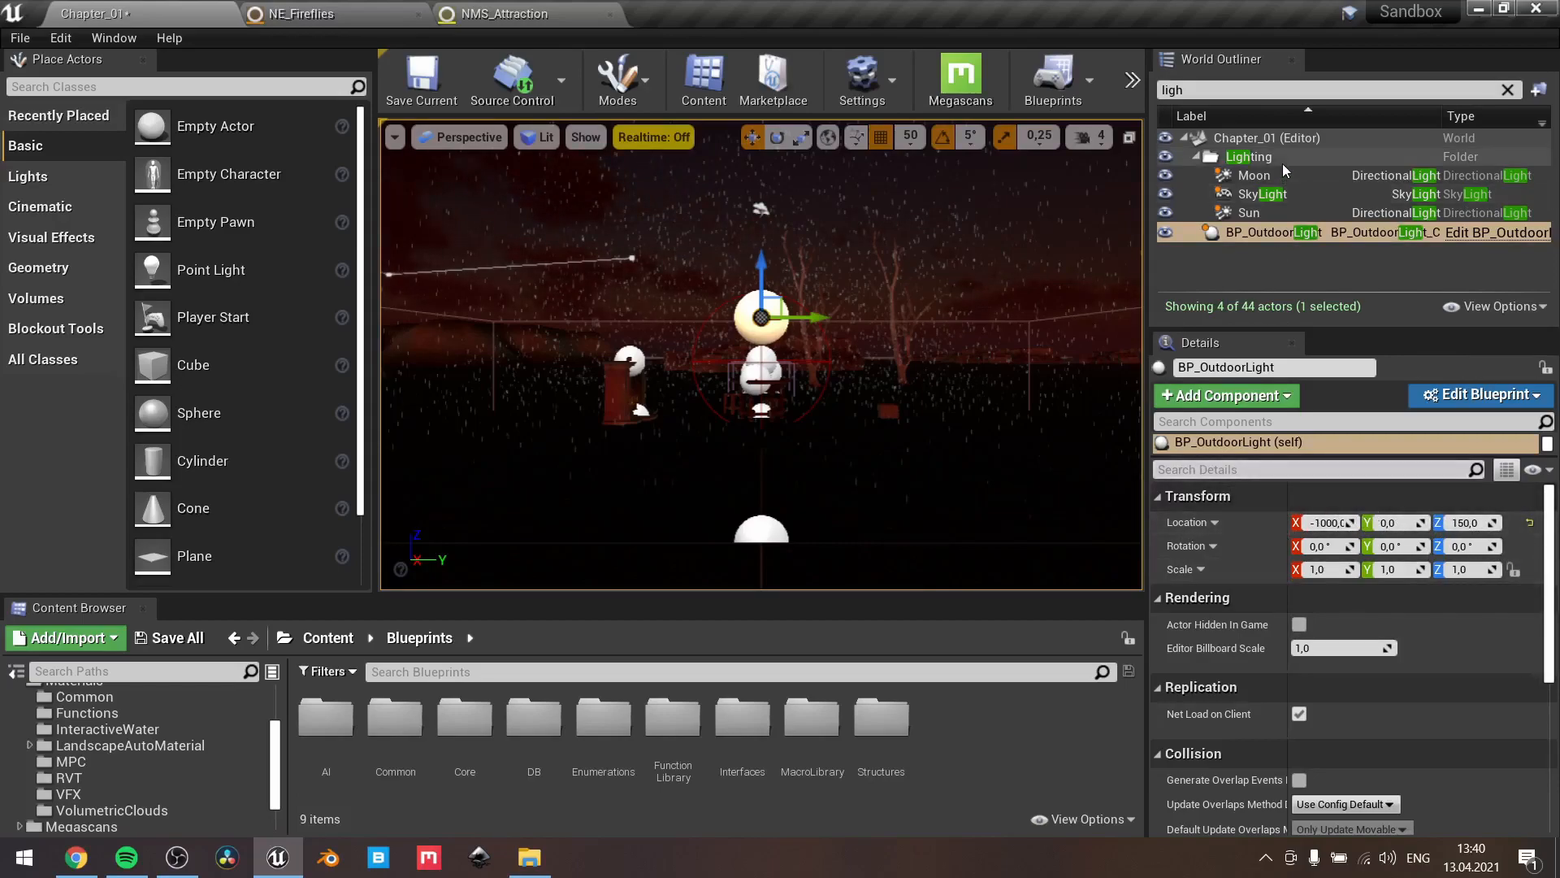
Filter the level's actors by "fire", select BP_Fireflies and check which actors are available for its Attractor setting
click(1262, 91)
text(fire)
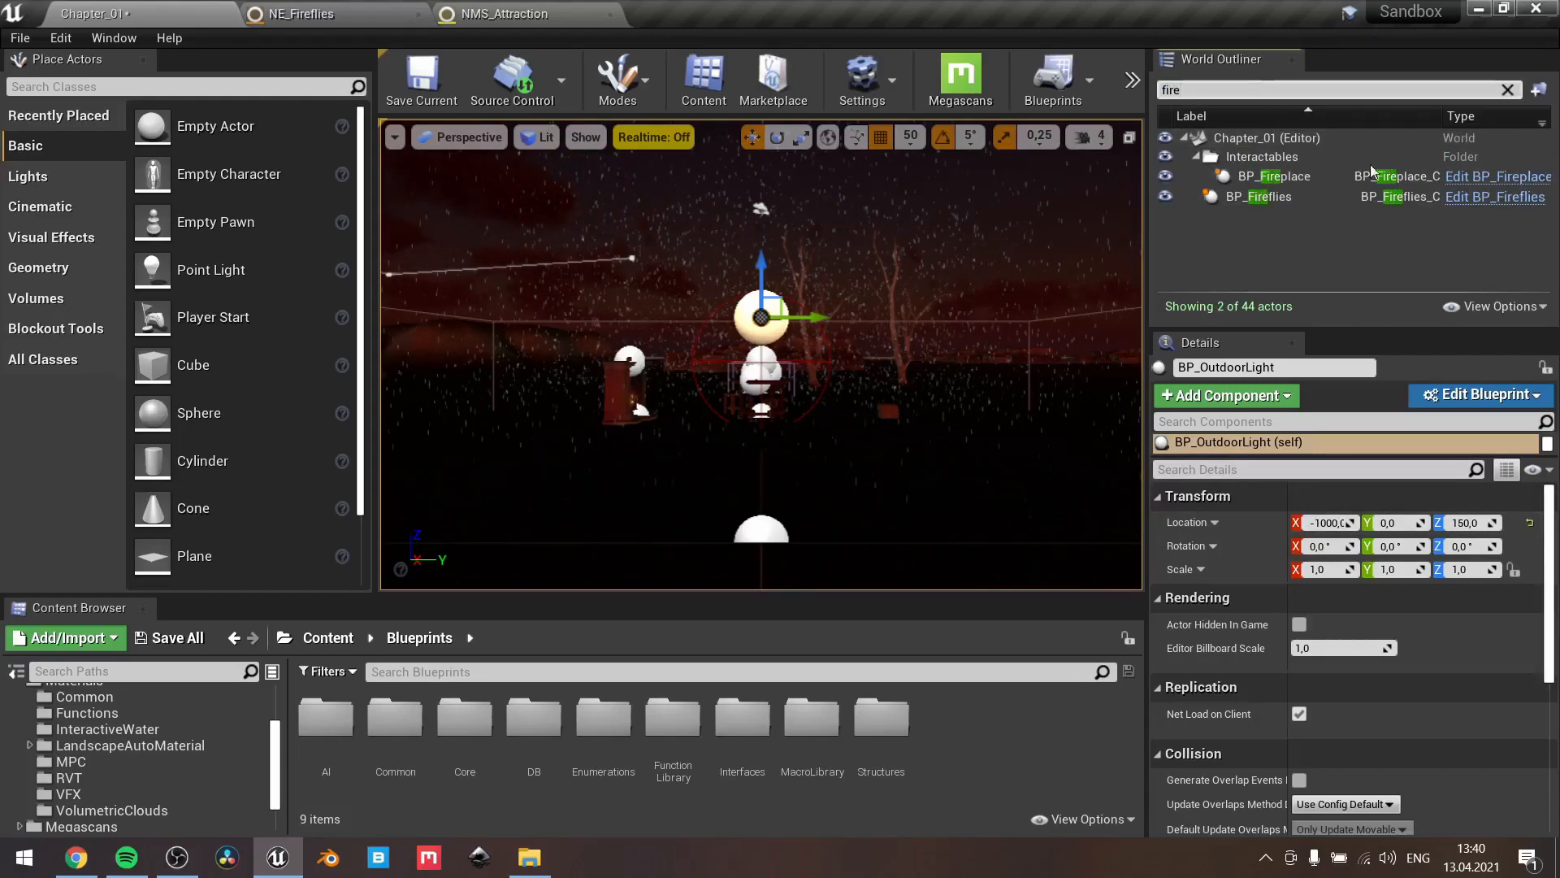
click(1268, 197)
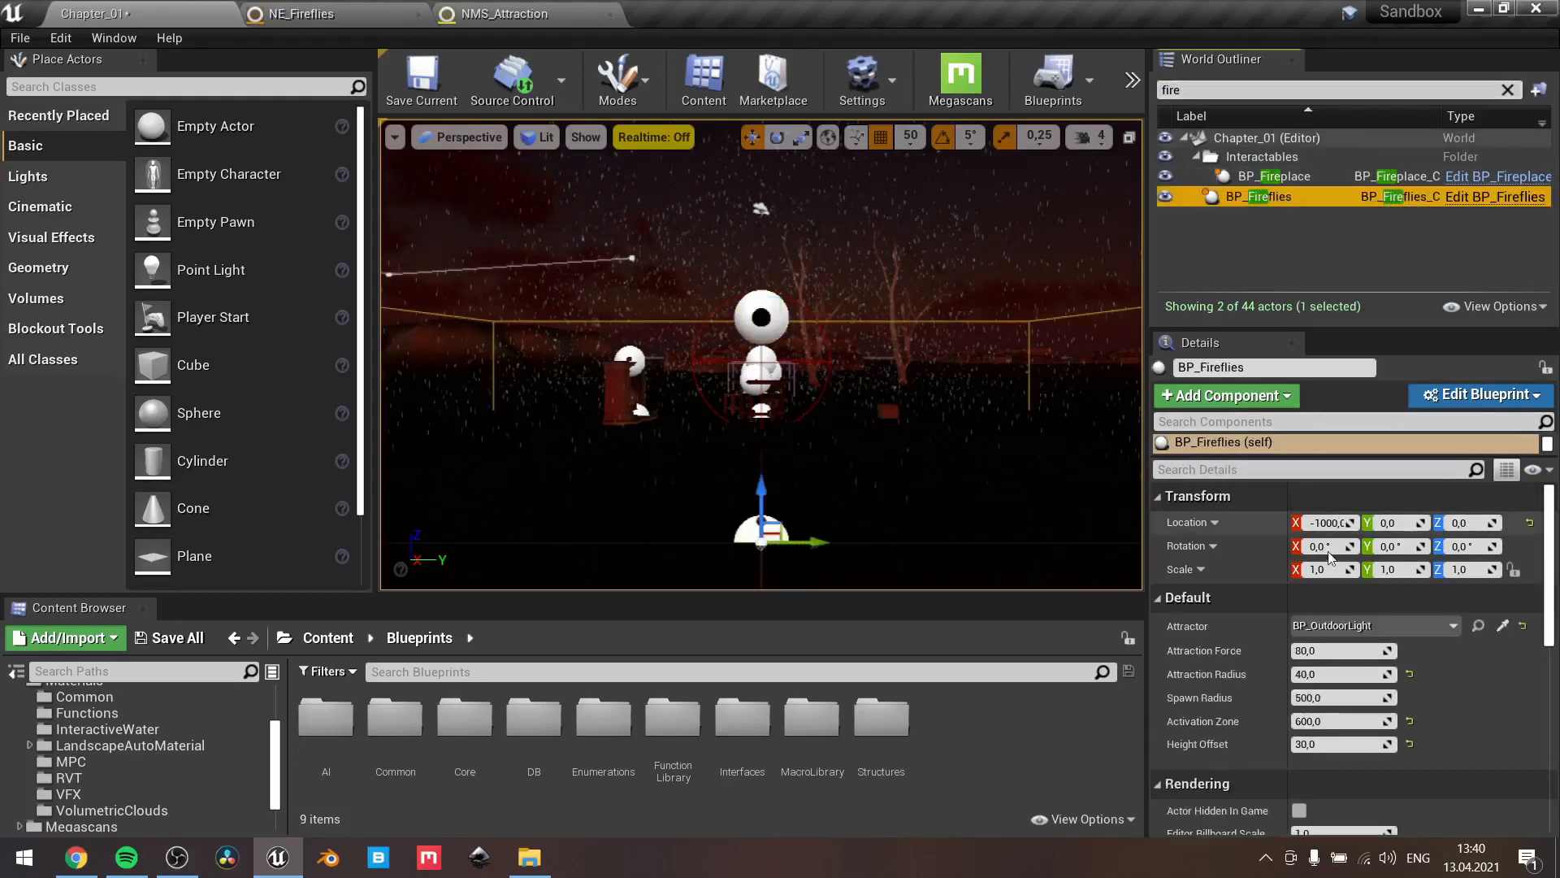
click(1426, 623)
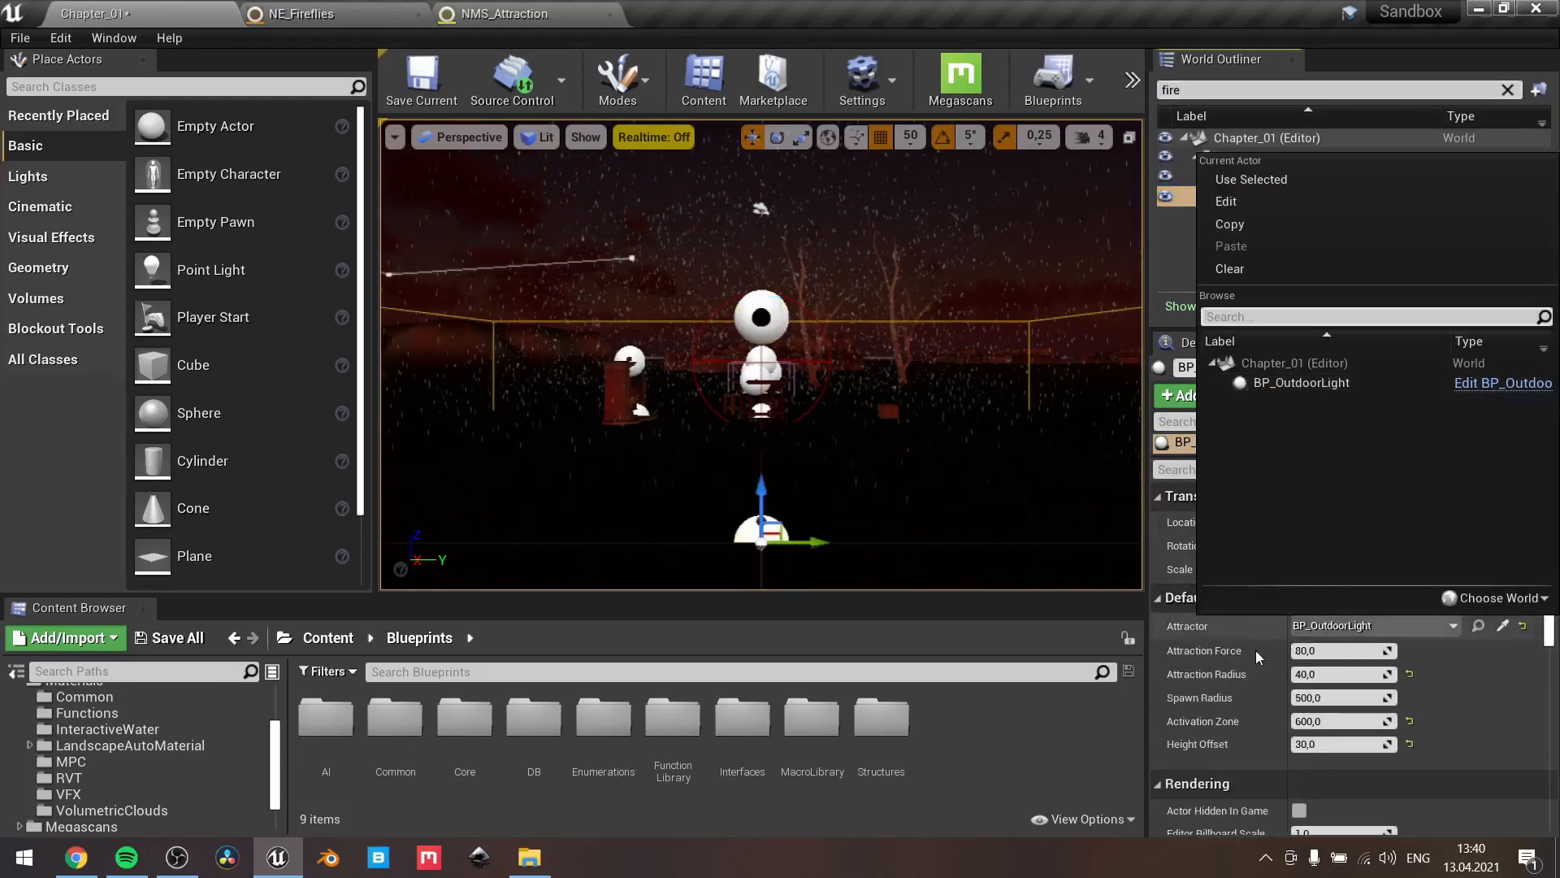
click(1042, 783)
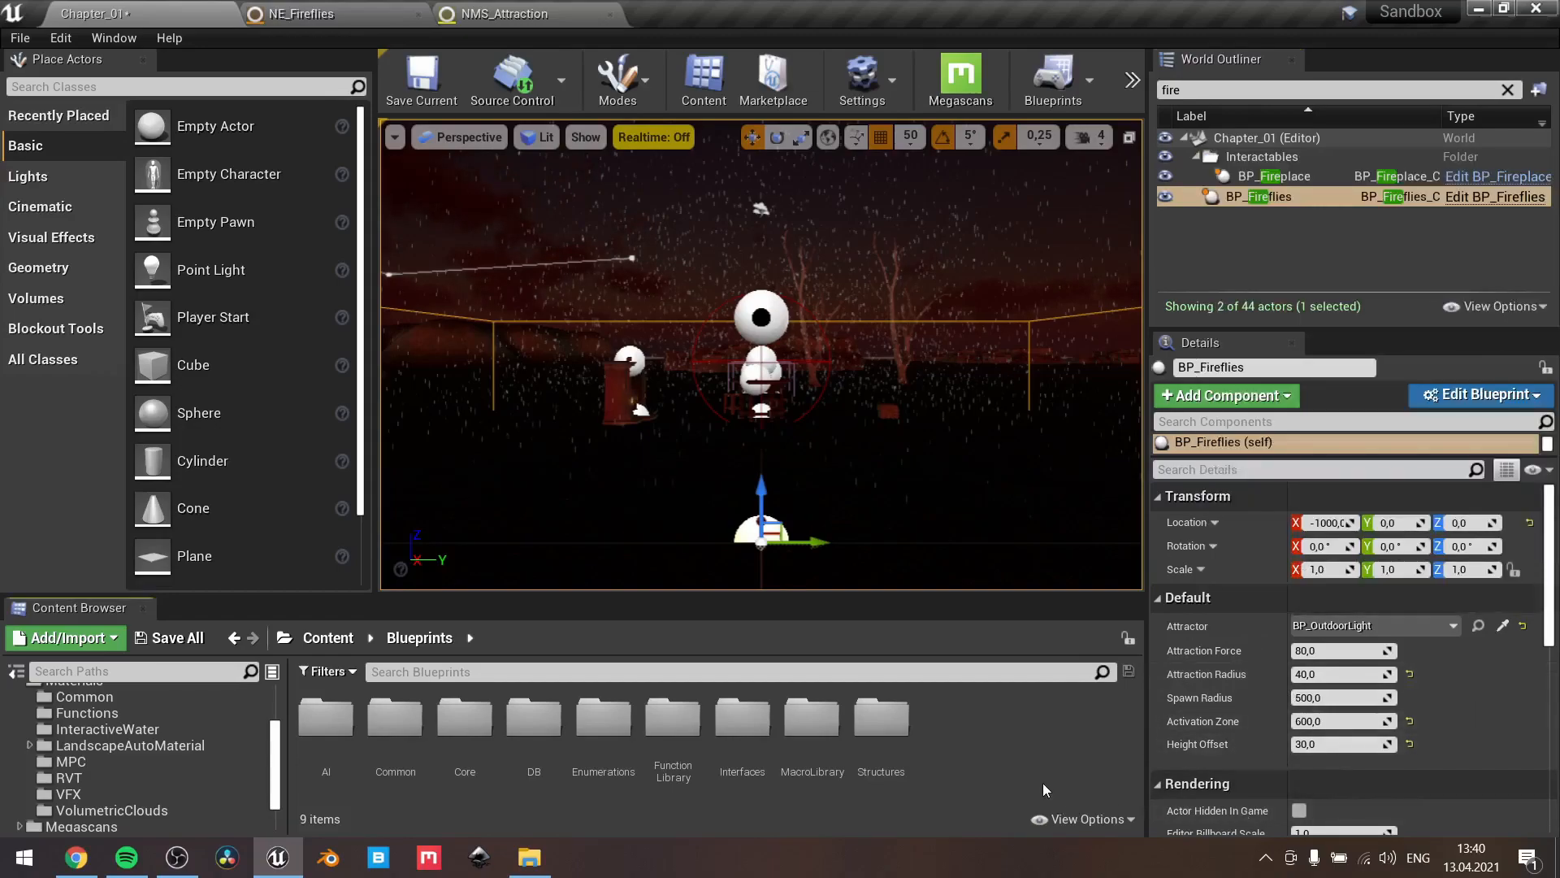